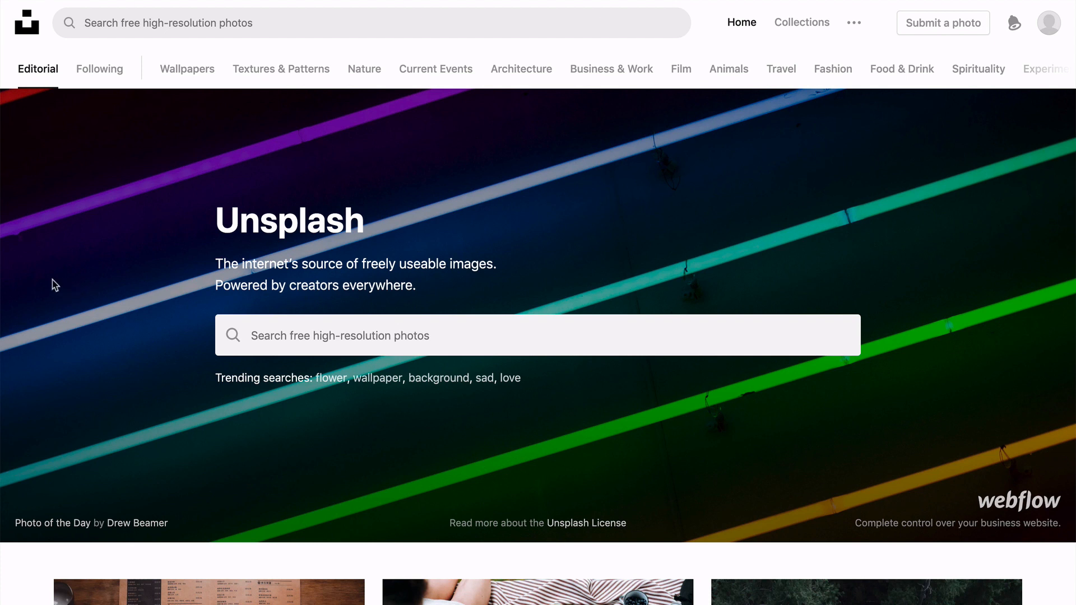
# - Browse the Editorial photo feed on the Unsplash home page for free high-resolution images
pyautogui.scroll(-5, 28, 285)
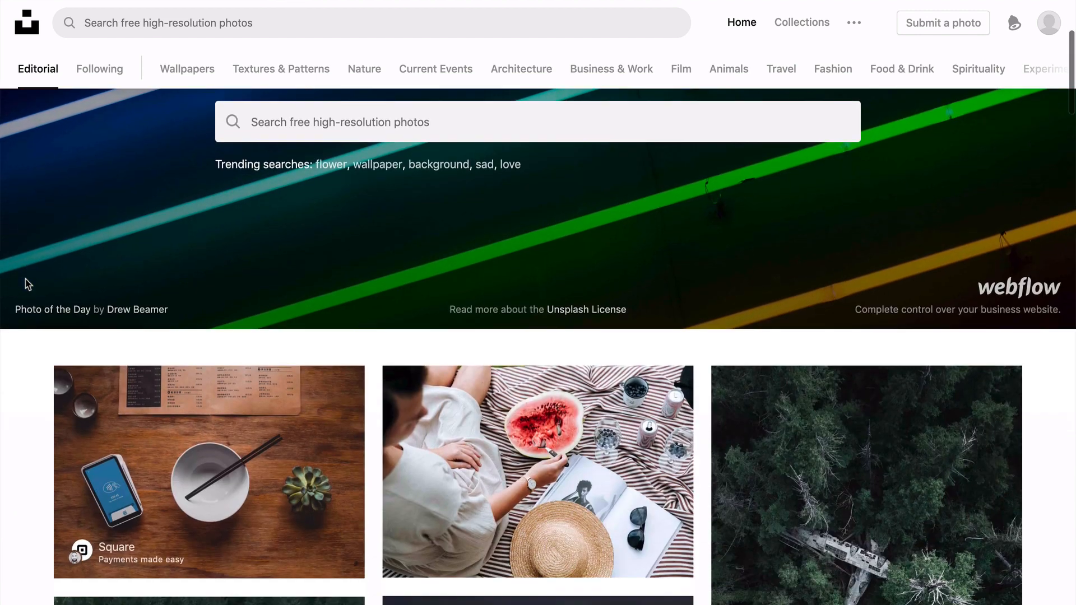
pyautogui.scroll(-4, 25, 321)
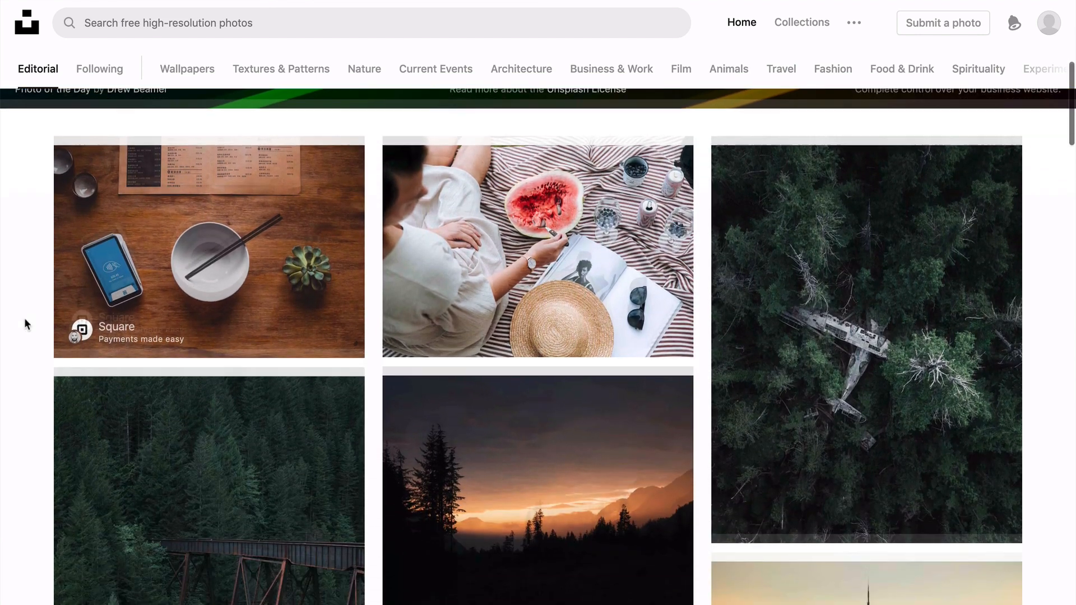
pyautogui.scroll(-3, 24, 321)
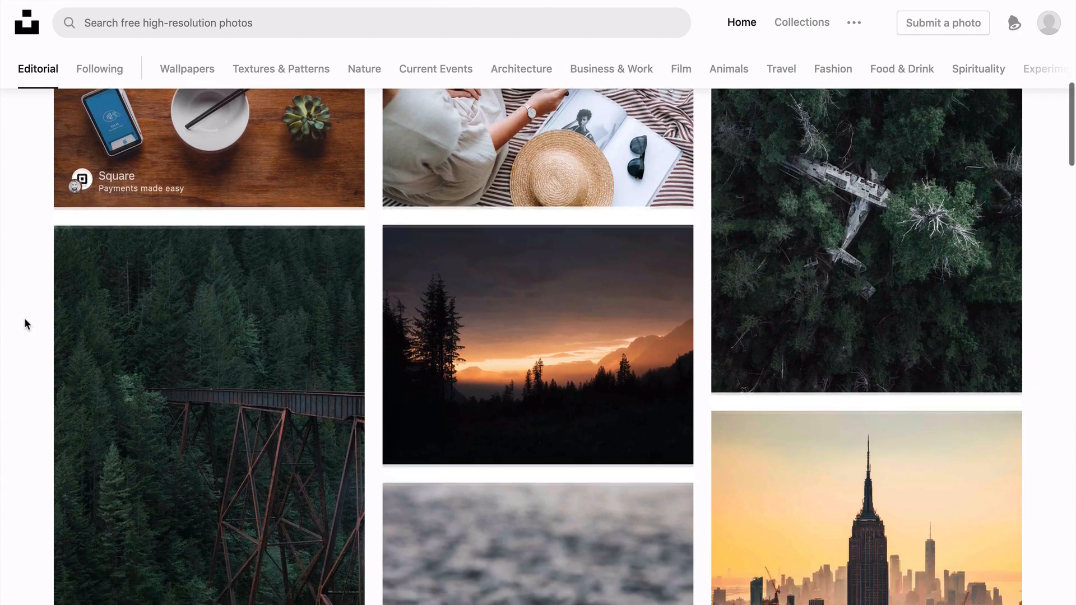
pyautogui.scroll(-7, 24, 320)
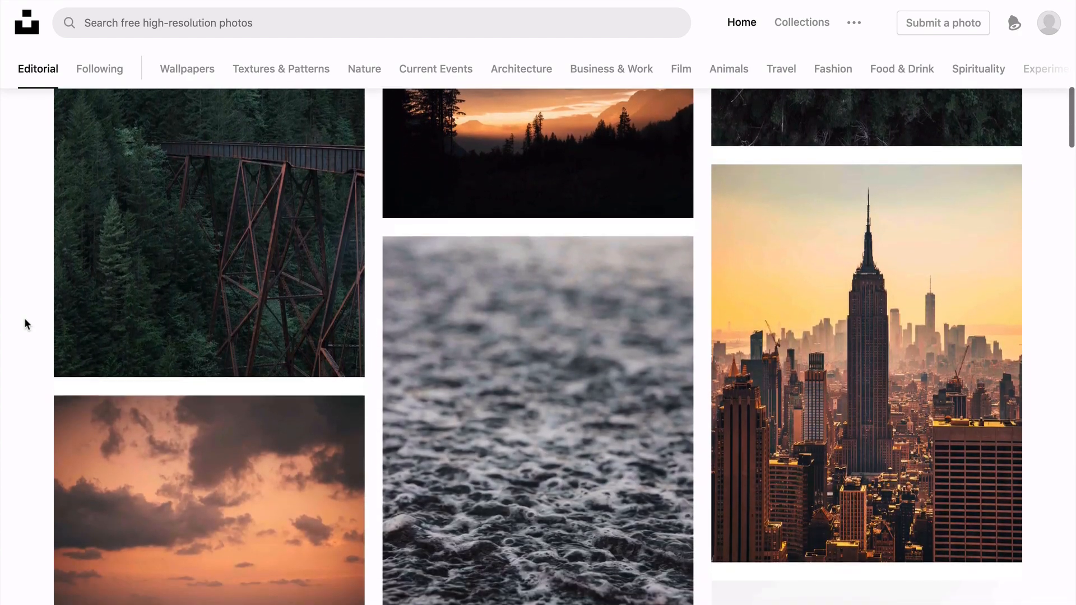
pyautogui.scroll(-3, 24, 324)
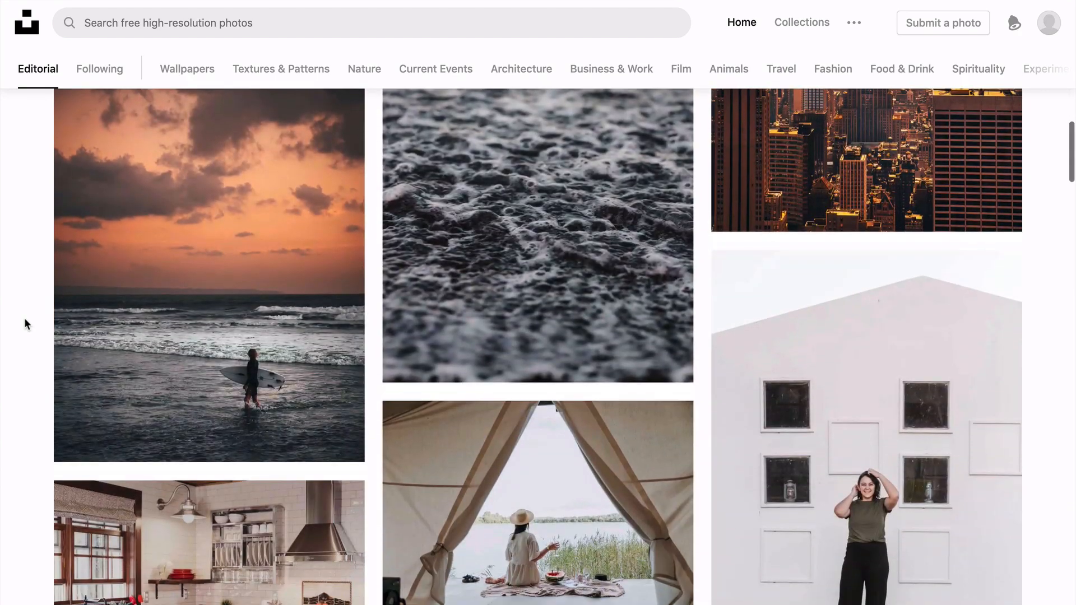
pyautogui.scroll(-5, 25, 324)
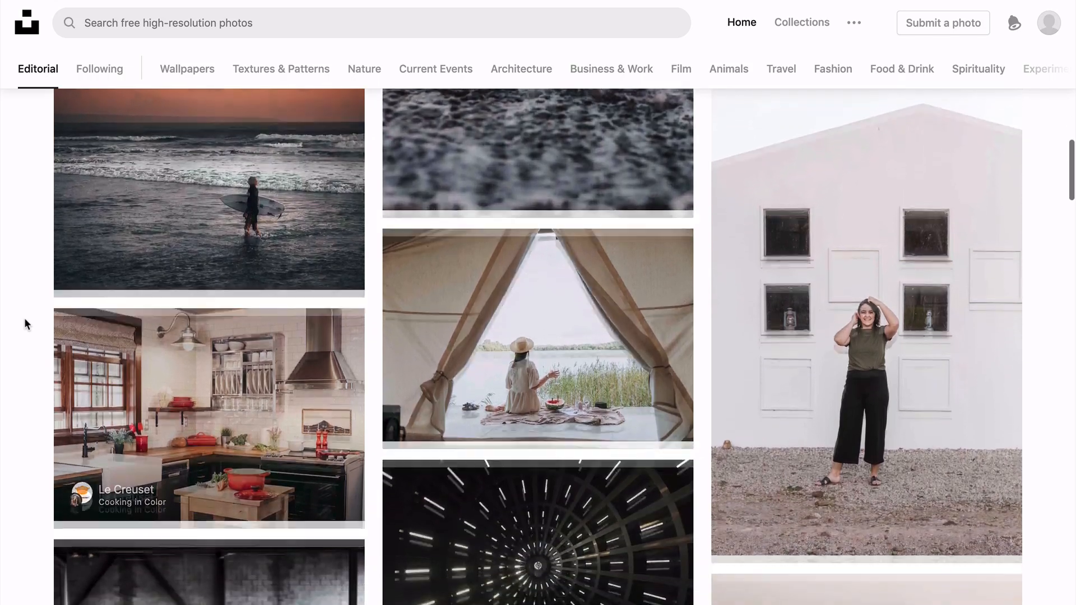
pyautogui.scroll(-9, 25, 324)
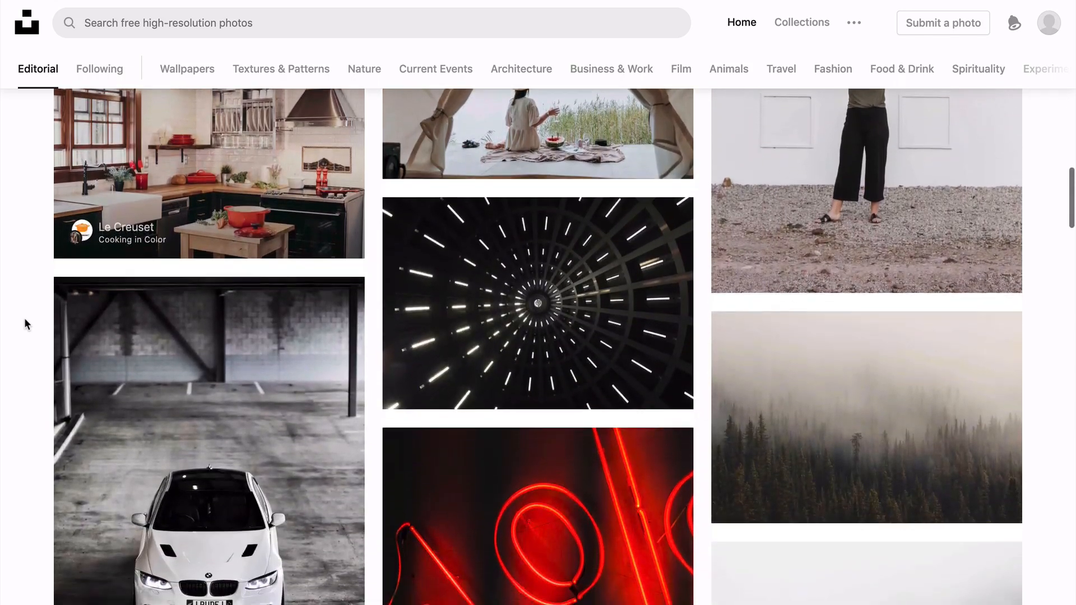
pyautogui.scroll(-11, 25, 324)
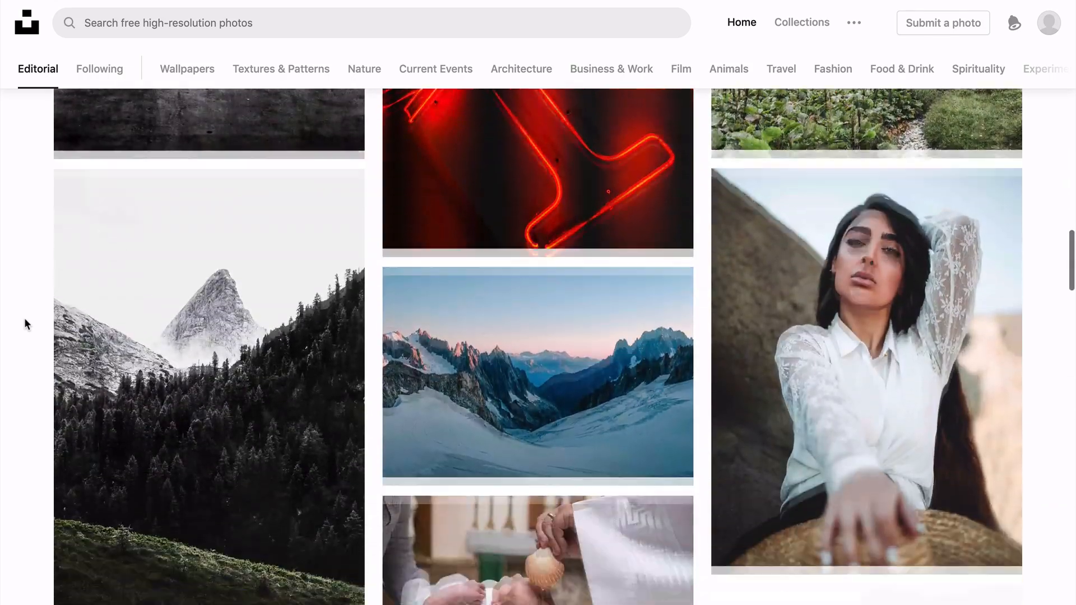
pyautogui.scroll(-2, 25, 319)
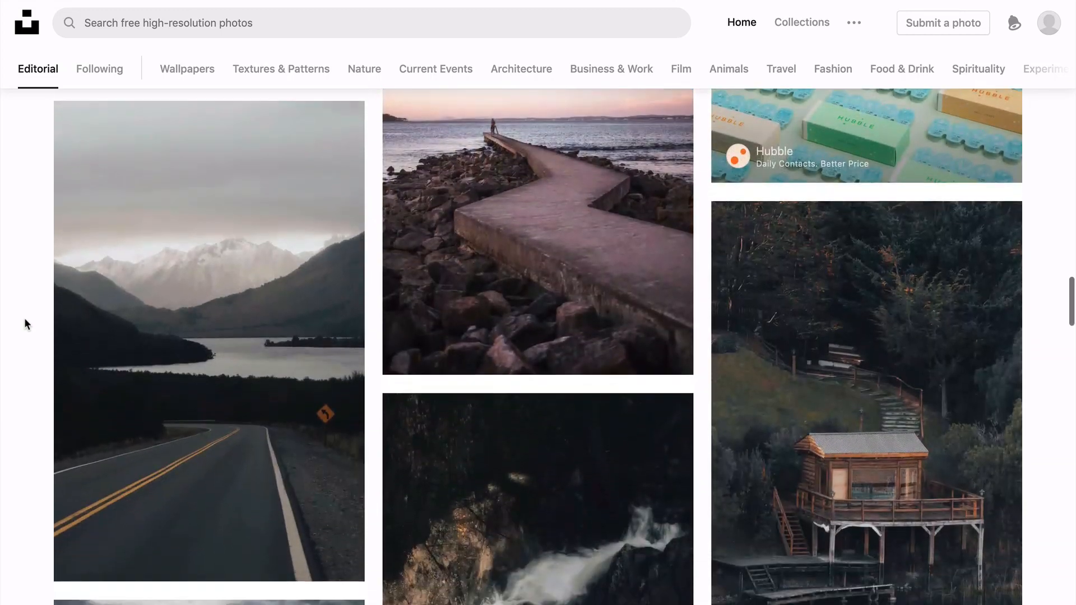
pyautogui.scroll(-4, 25, 324)
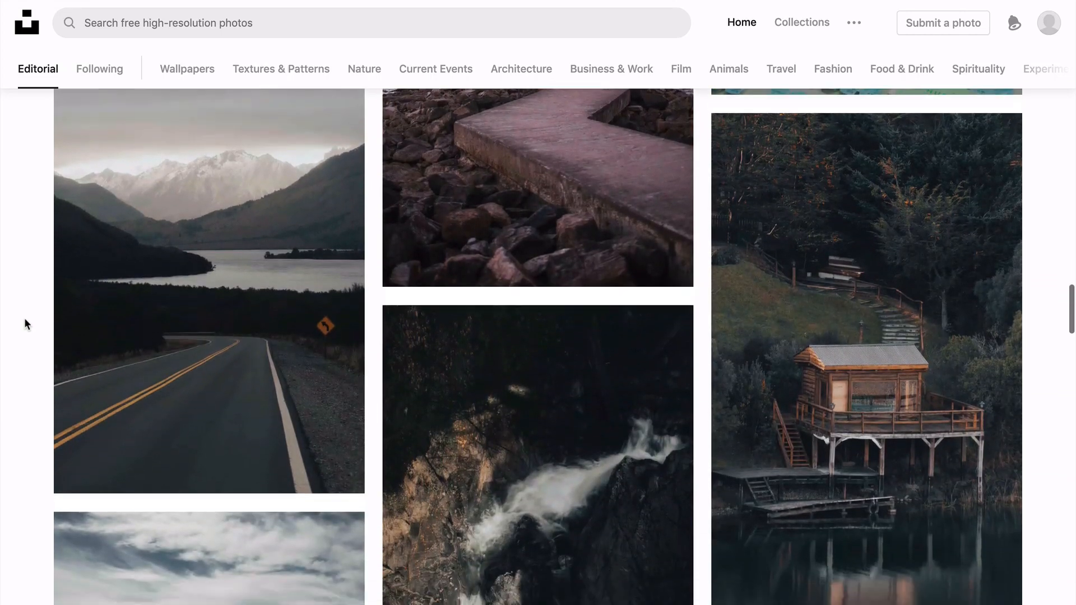
pyautogui.scroll(-2, 24, 324)
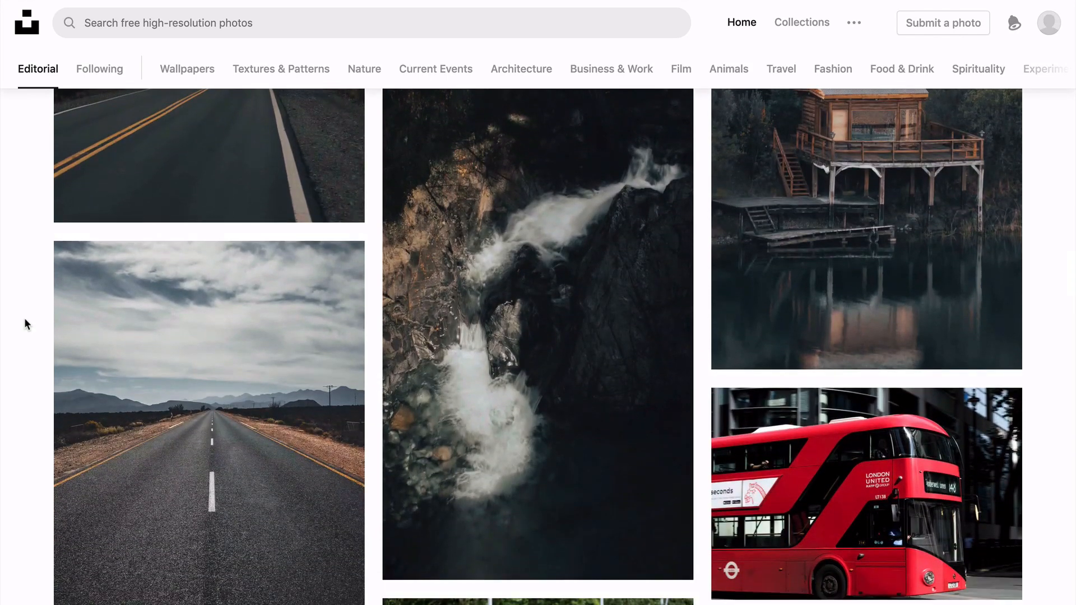
pyautogui.scroll(-2, 25, 324)
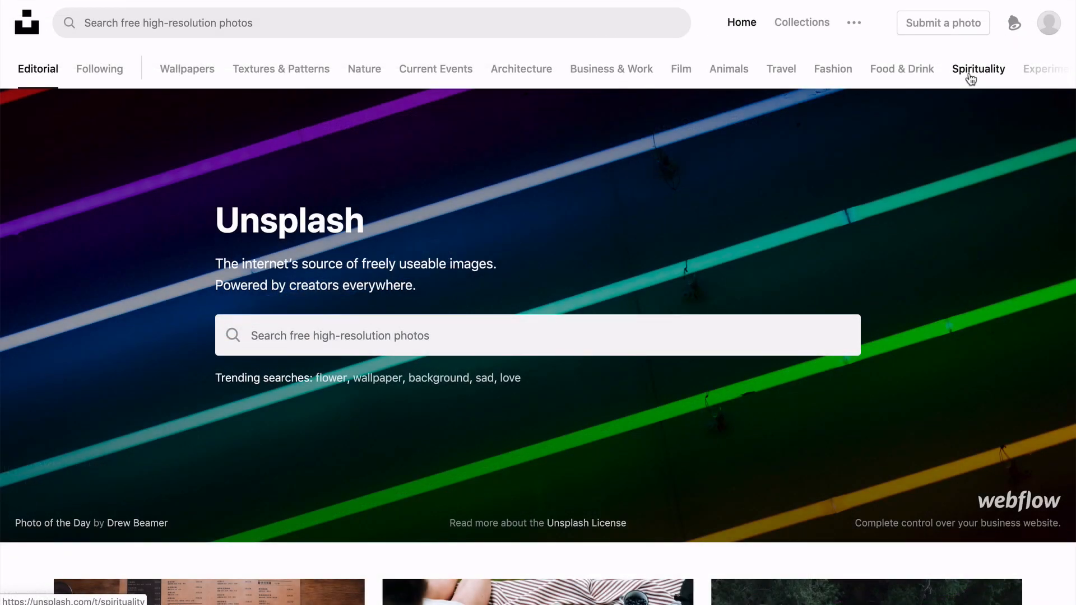
# - Open the Travel category and look through its photos for a suitable travel image
pyautogui.click(784, 68)
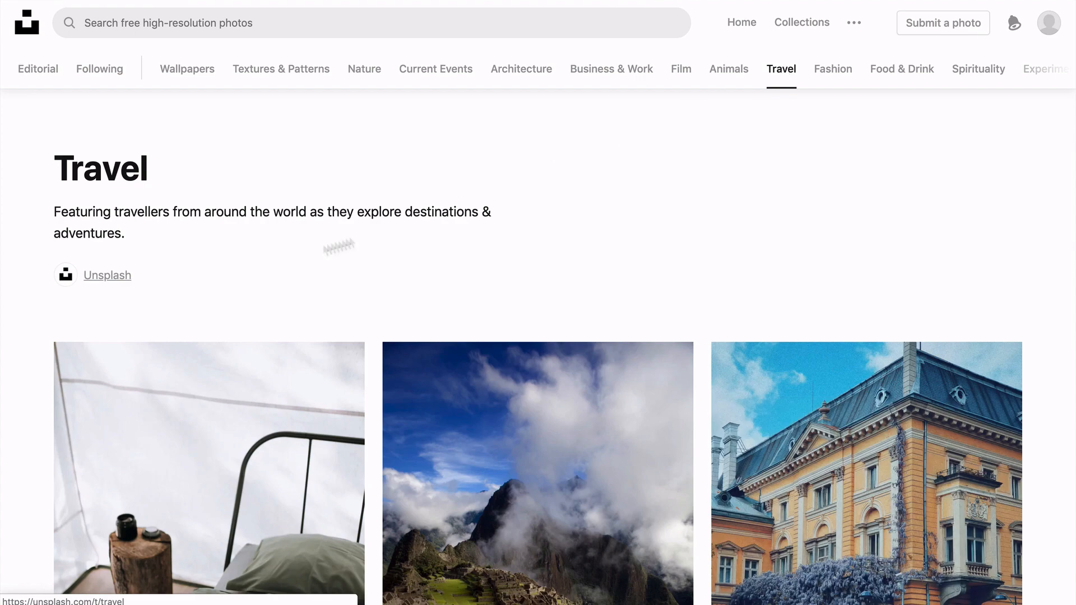
pyautogui.scroll(-10, 2, 306)
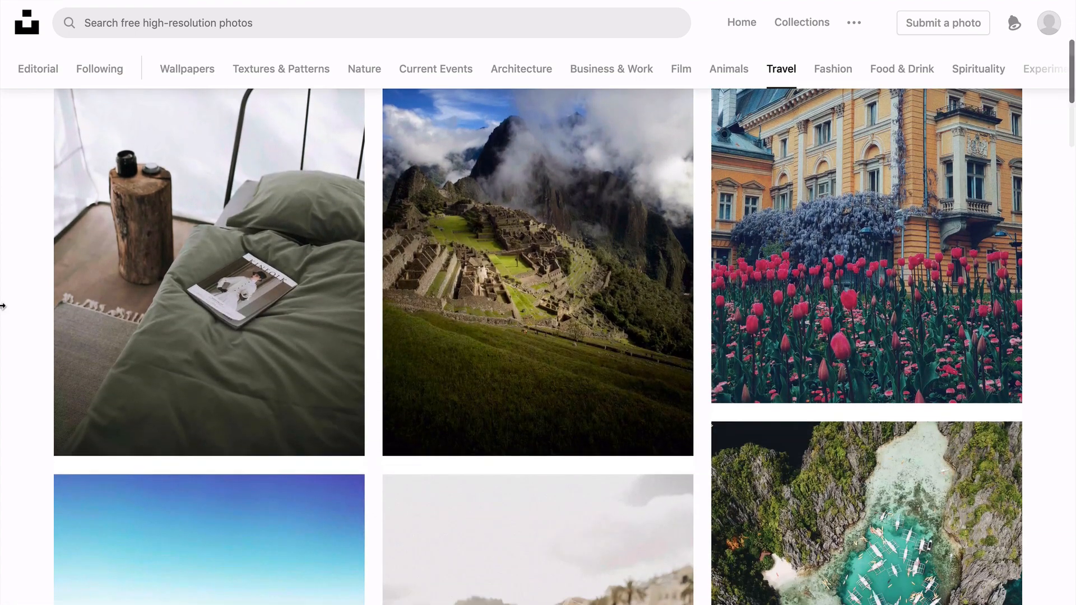
pyautogui.scroll(-9, 3, 306)
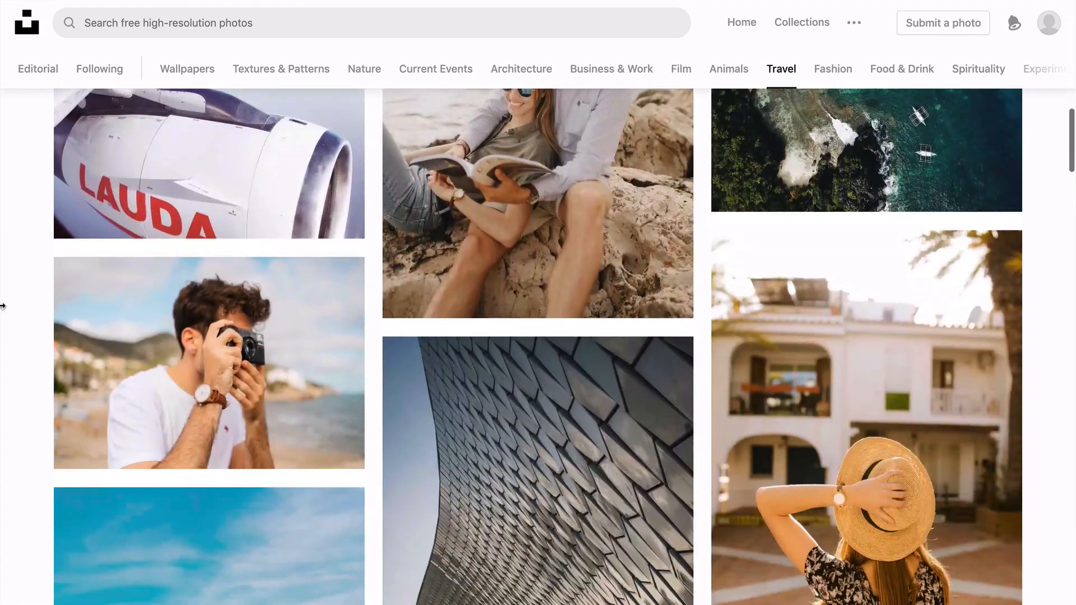
pyautogui.scroll(-10, 2, 306)
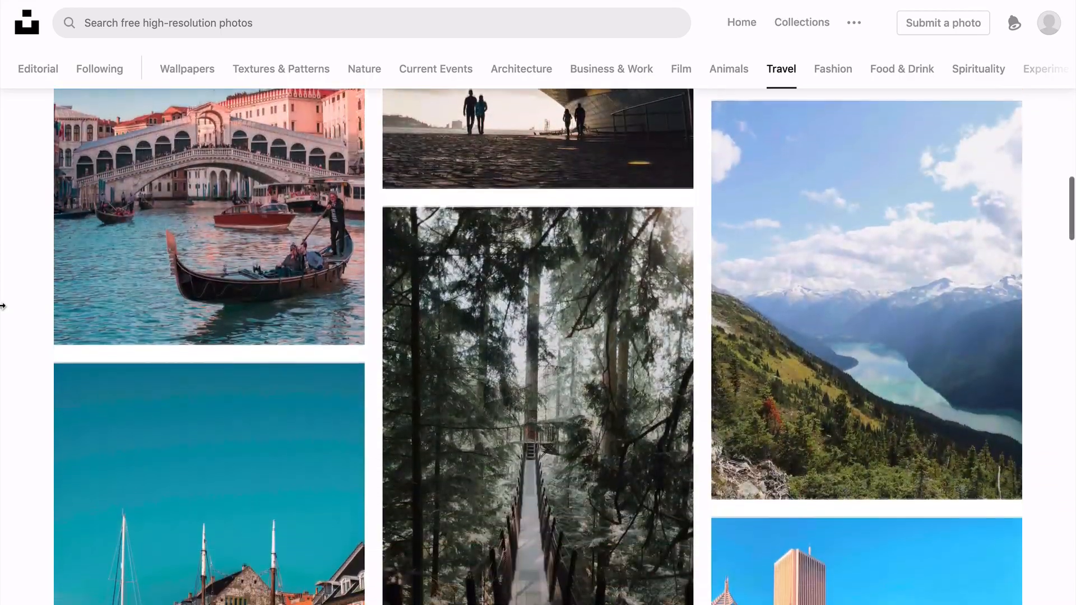
pyautogui.scroll(-6, 2, 306)
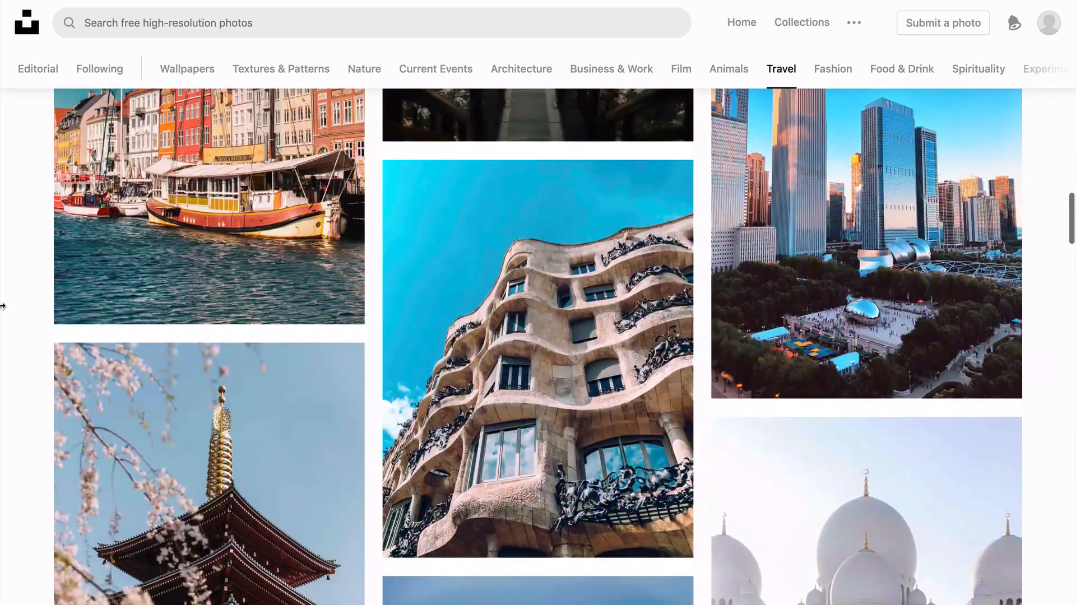
pyautogui.scroll(-11, 2, 306)
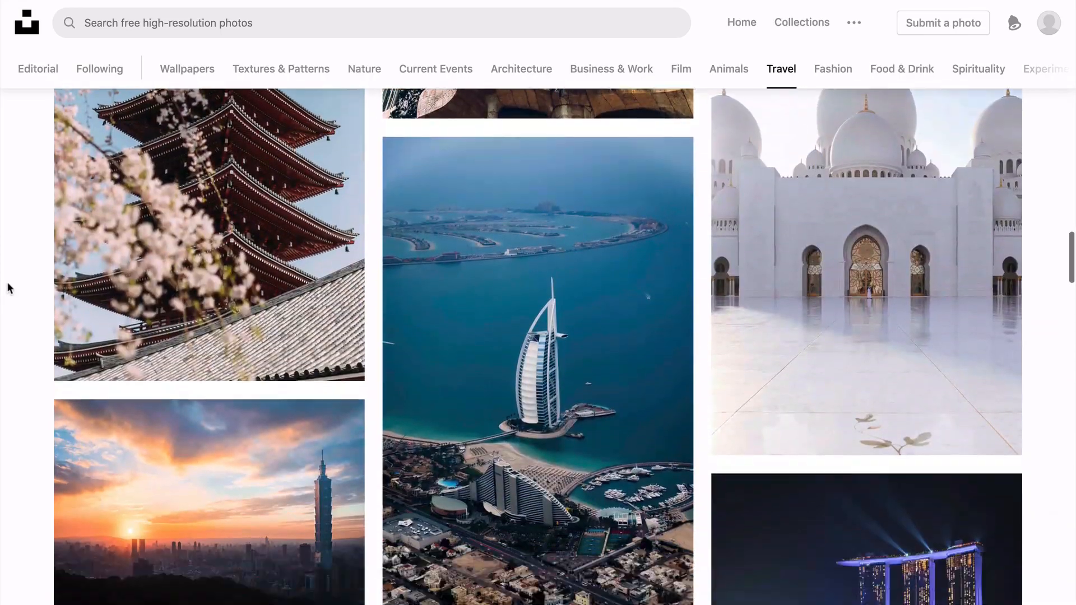
pyautogui.scroll(-9, 8, 289)
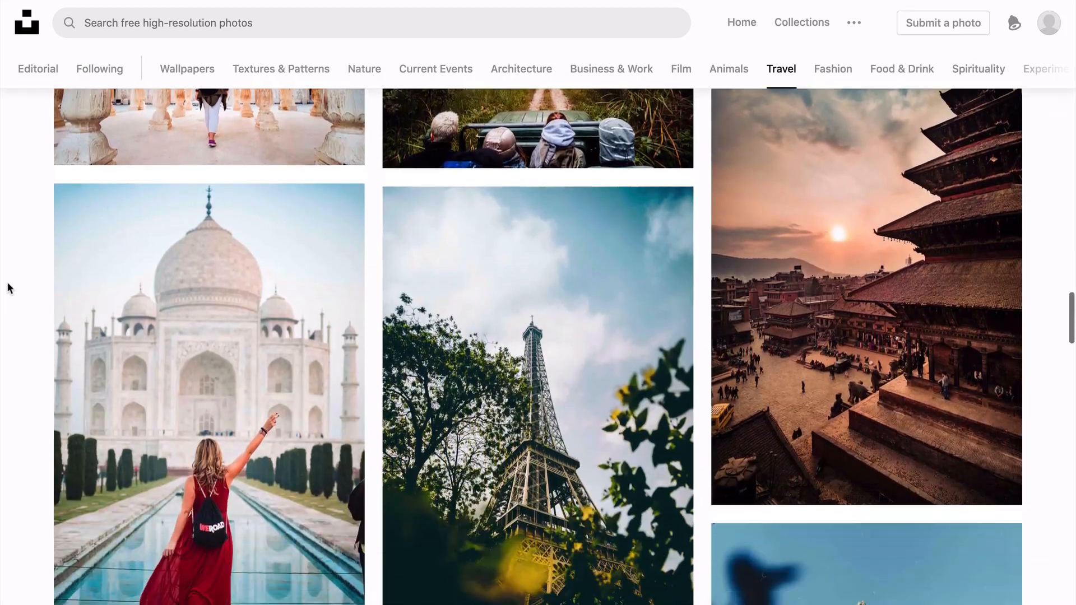
pyautogui.scroll(-5, 8, 289)
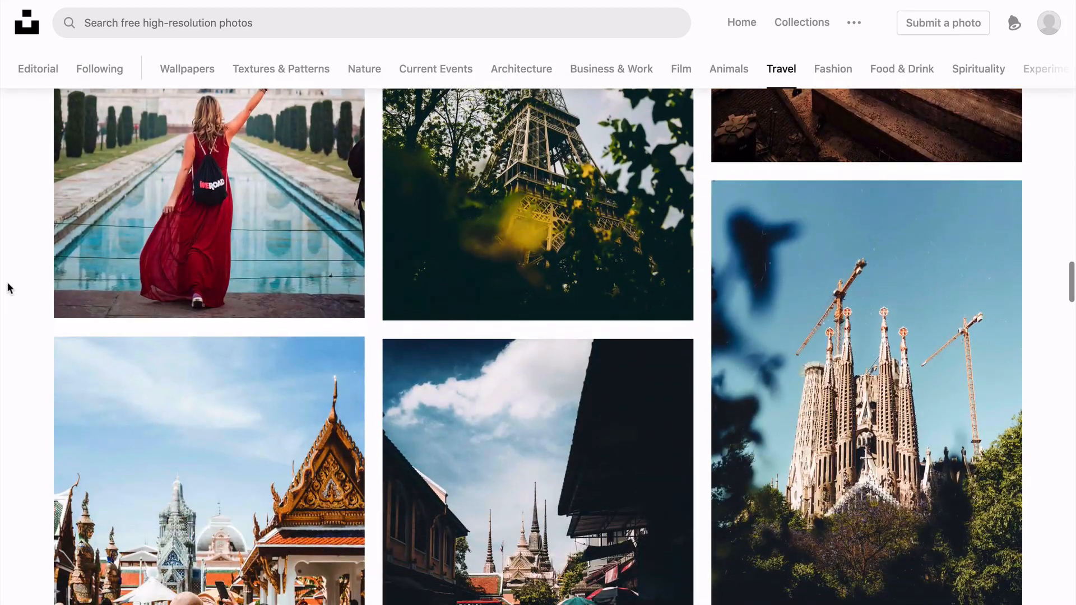
pyautogui.scroll(-11, 9, 288)
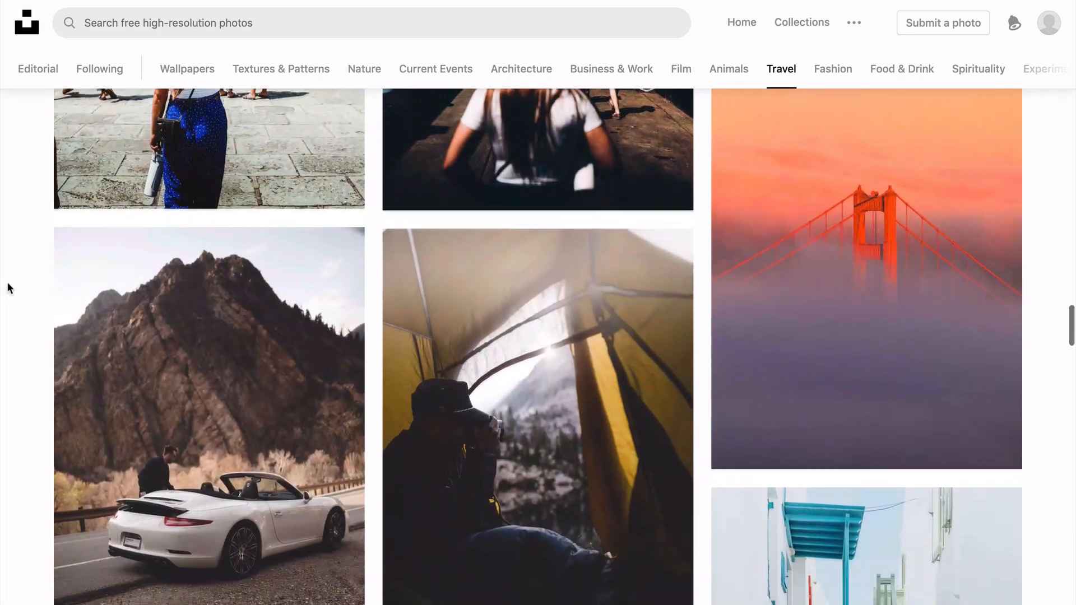
pyautogui.scroll(-10, 7, 288)
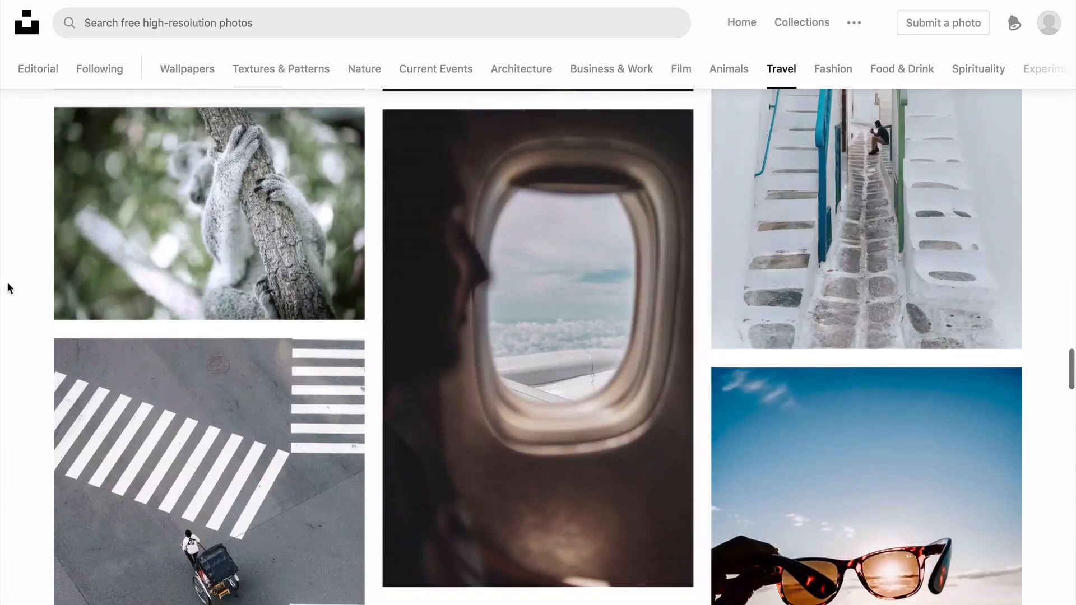
pyautogui.scroll(-9, 8, 289)
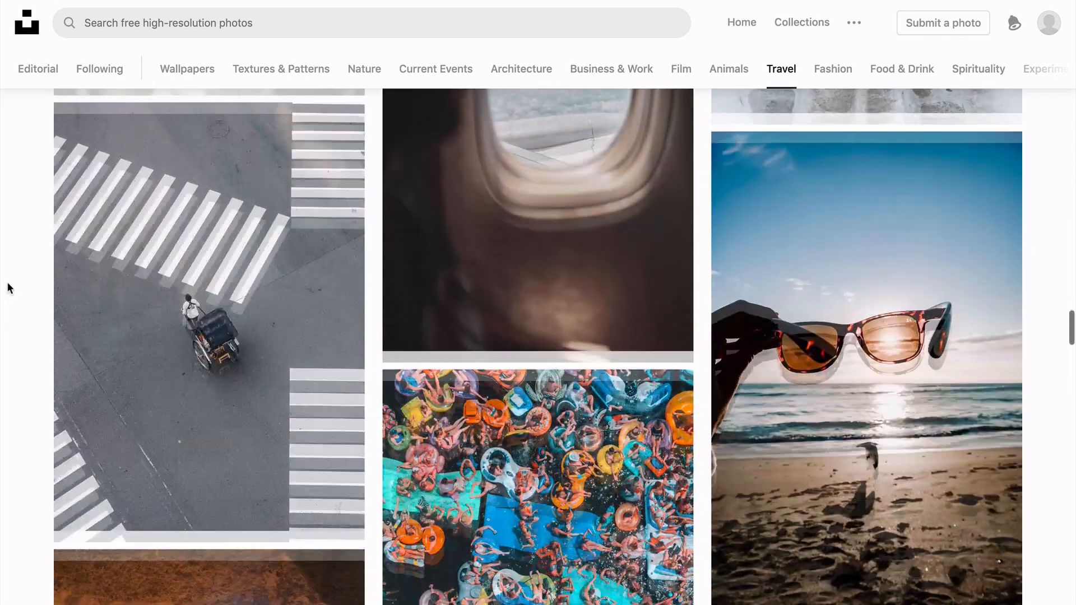
pyautogui.scroll(-6, 9, 288)
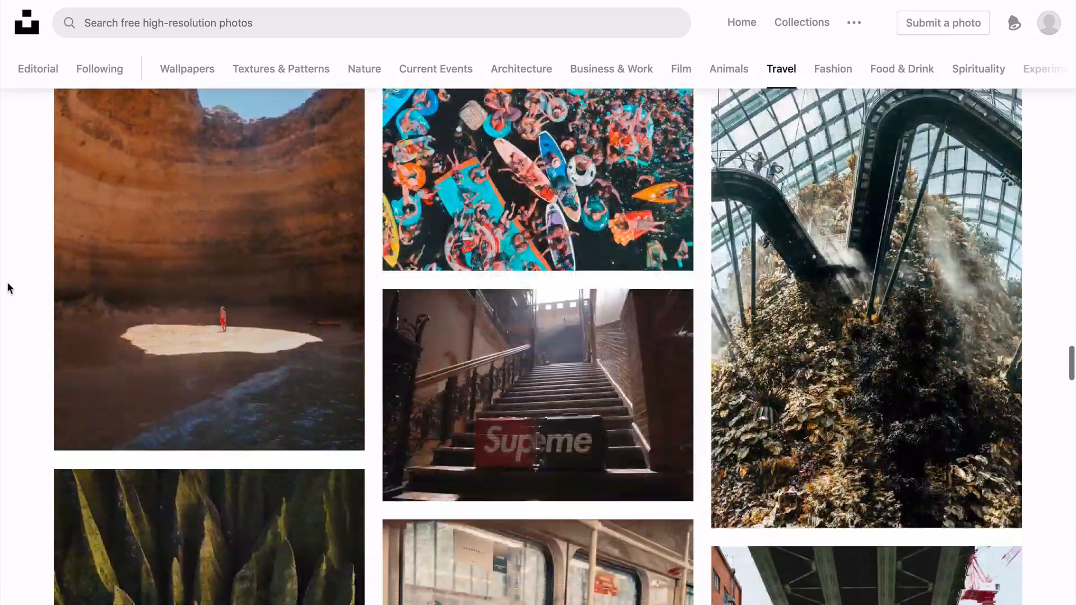
pyautogui.scroll(-10, 8, 288)
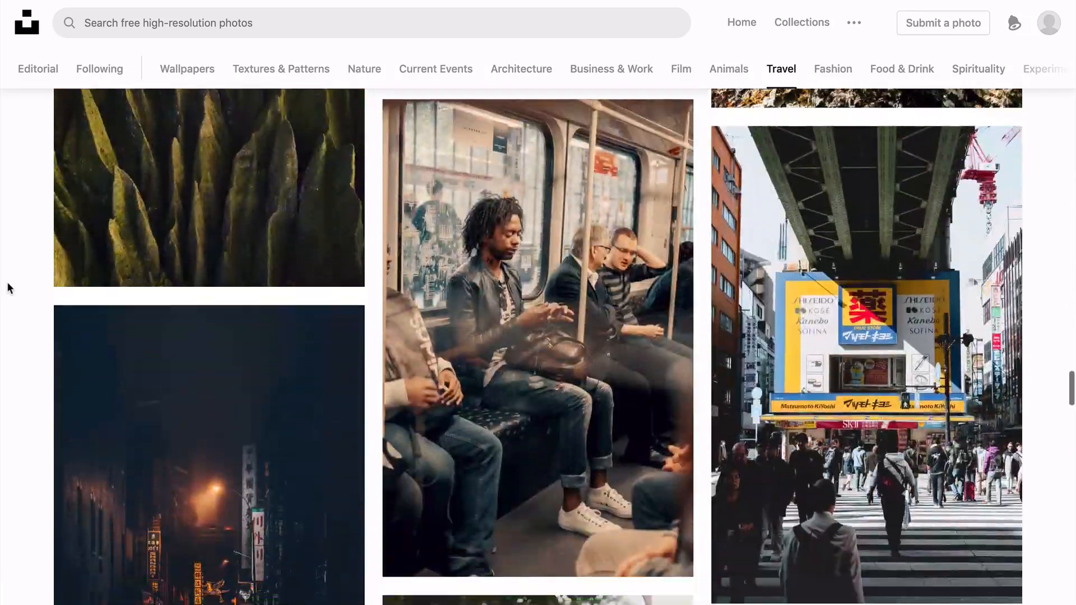
pyautogui.scroll(-1, 8, 288)
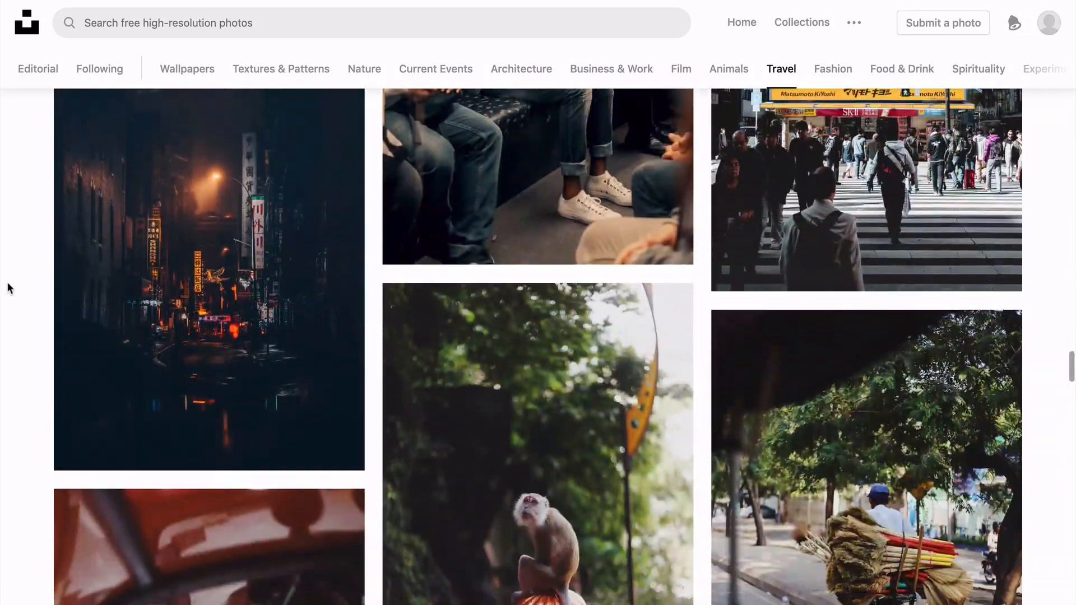
pyautogui.scroll(-4, 8, 288)
pyautogui.scroll(-3, 8, 288)
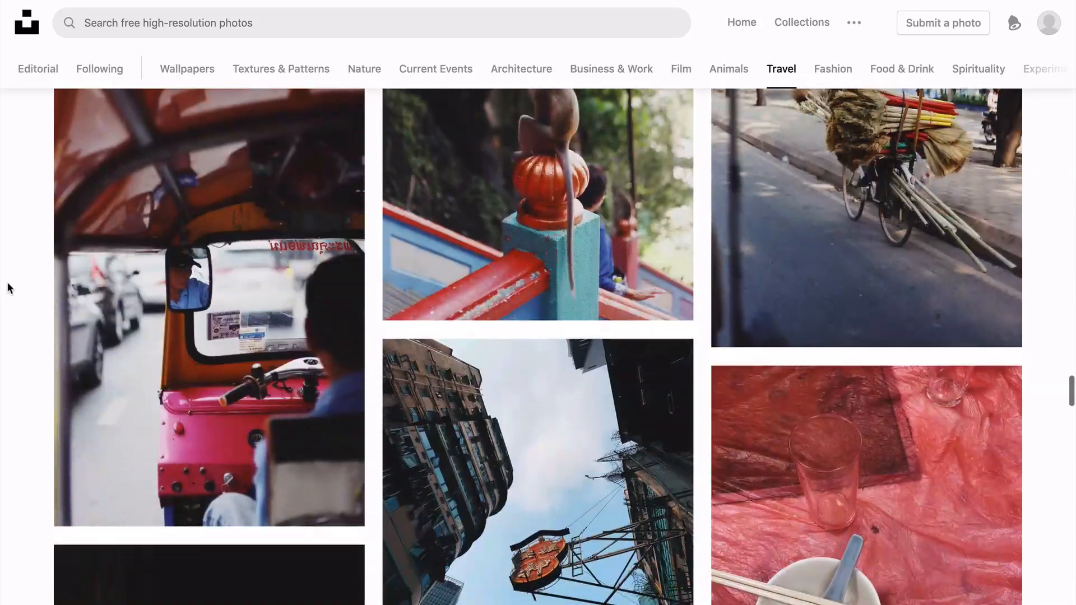
pyautogui.scroll(-6, 8, 288)
pyautogui.scroll(-10, 8, 288)
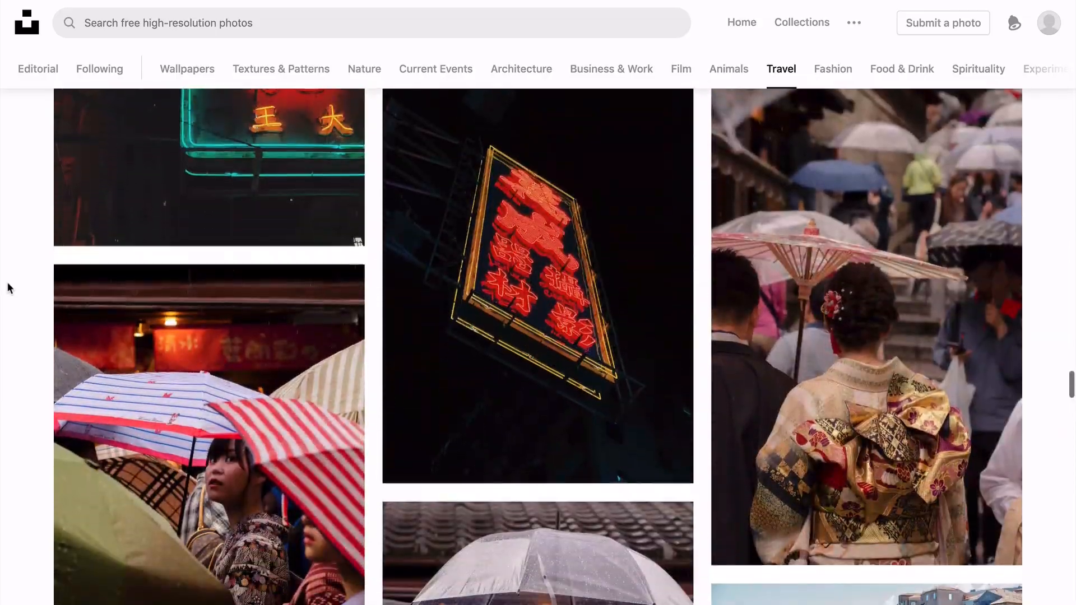
pyautogui.scroll(-10, 8, 288)
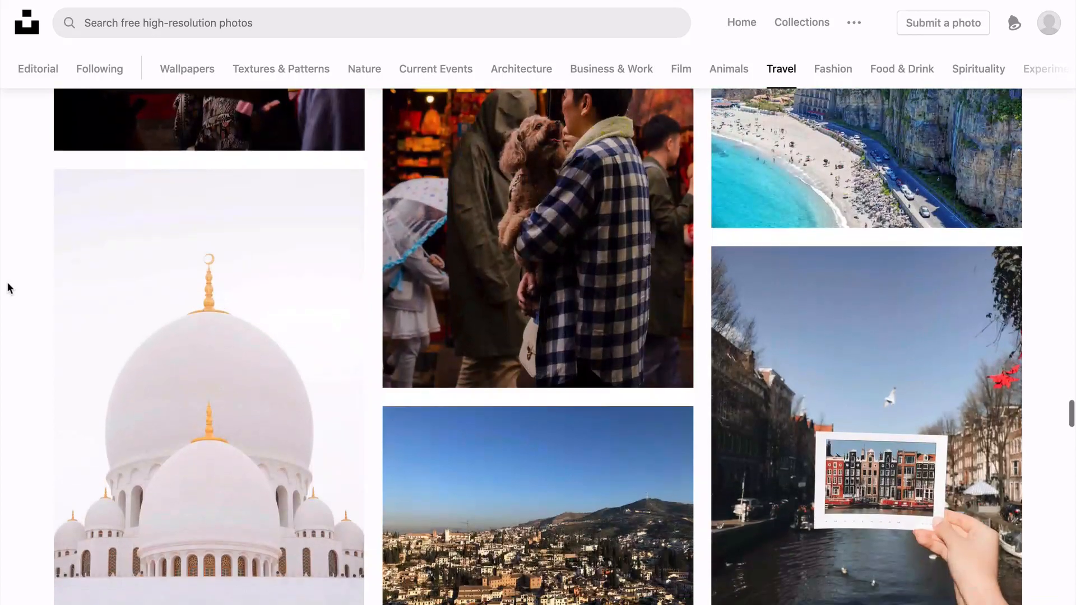
pyautogui.scroll(-12, 8, 283)
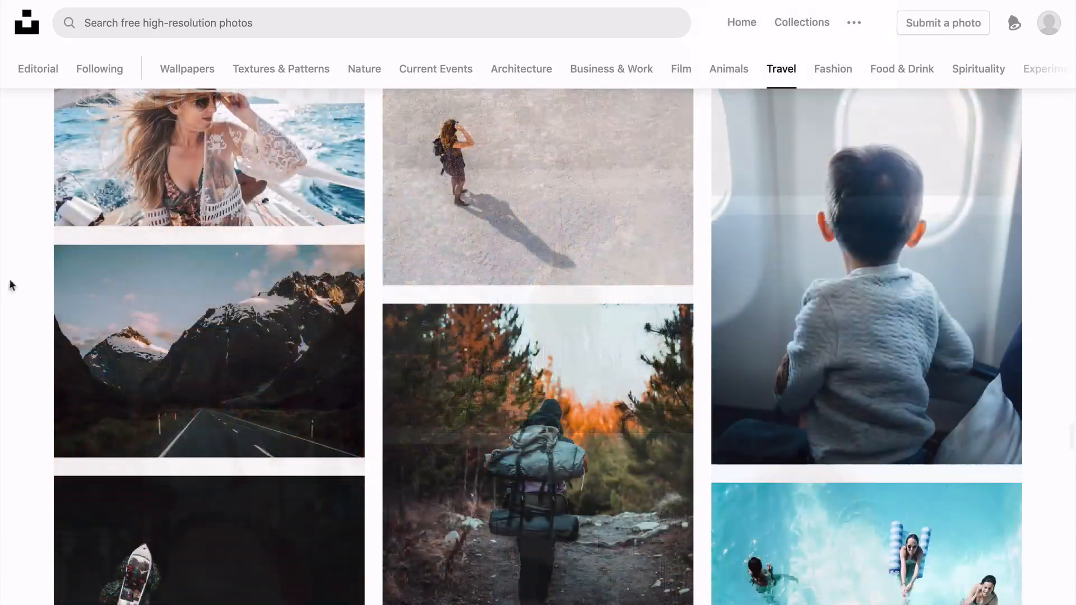
# - Open the Travel photo of the woman in a sun hat on a boat and download it
pyautogui.scroll(3, 9, 280)
pyautogui.scroll(1, 8, 278)
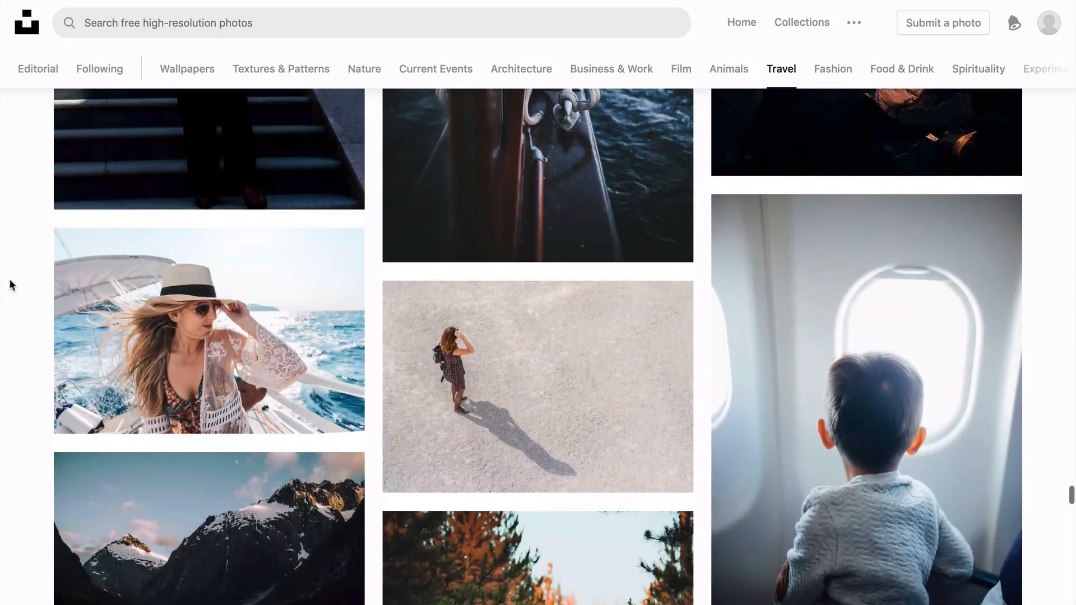
pyautogui.click(264, 308)
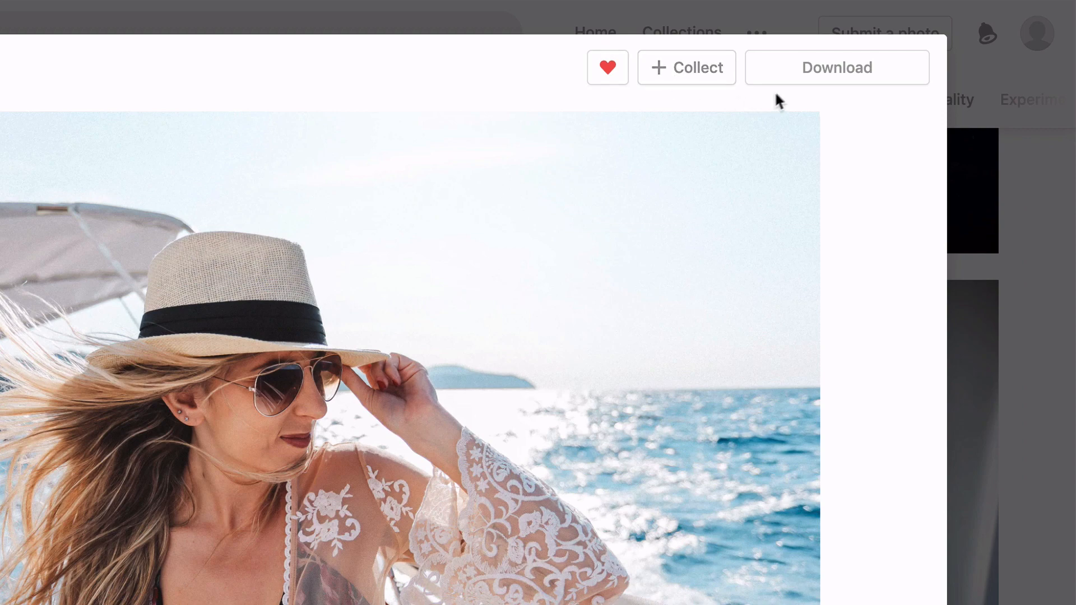
pyautogui.click(835, 74)
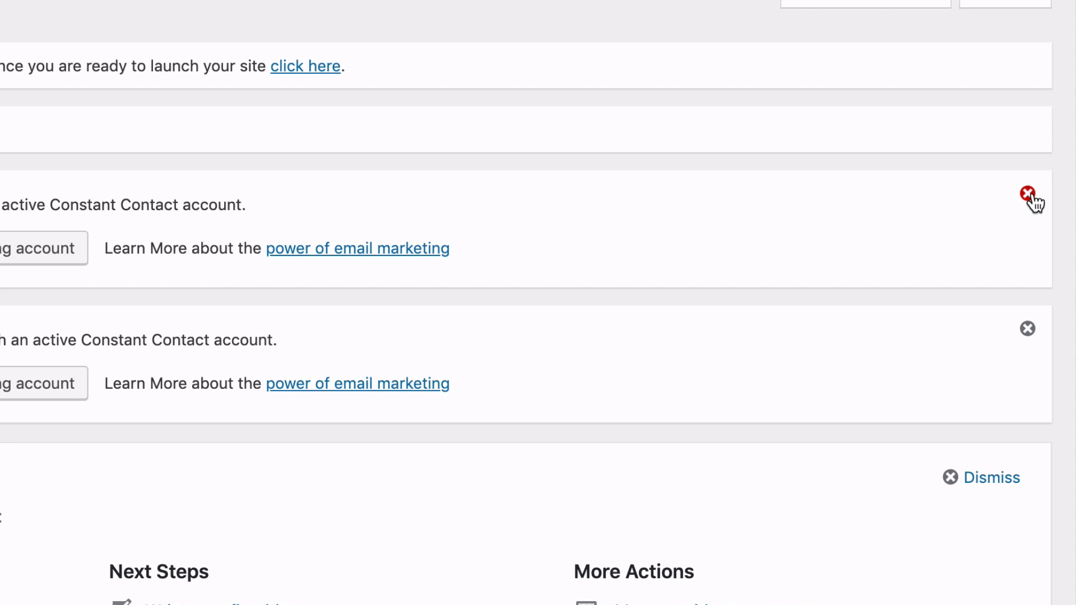
# - Dismiss both Constant Contact account notices on the WordPress dashboard
pyautogui.click(1029, 195)
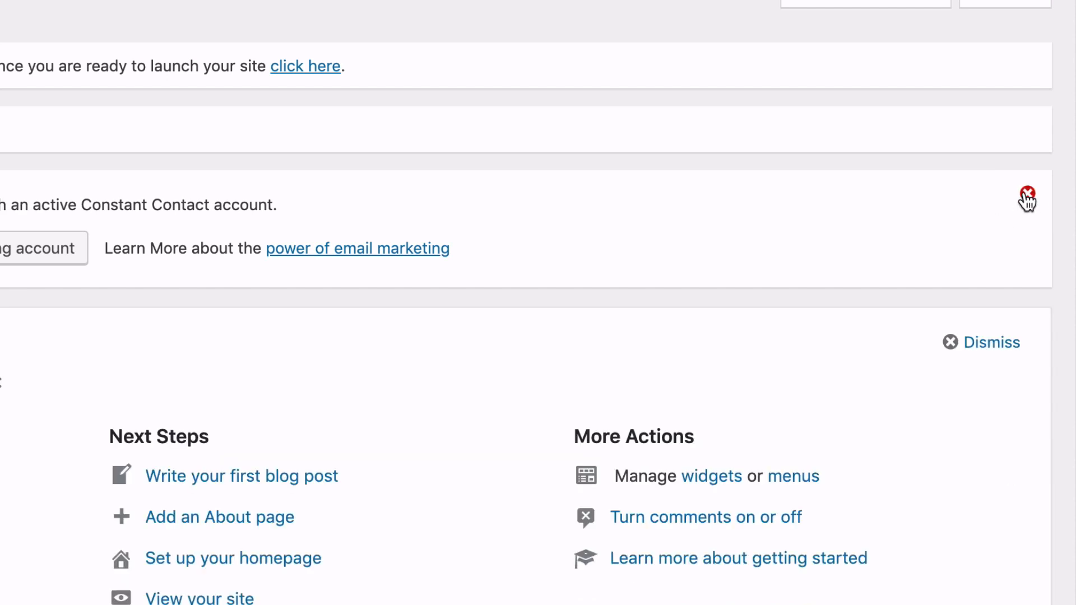
pyautogui.click(1028, 196)
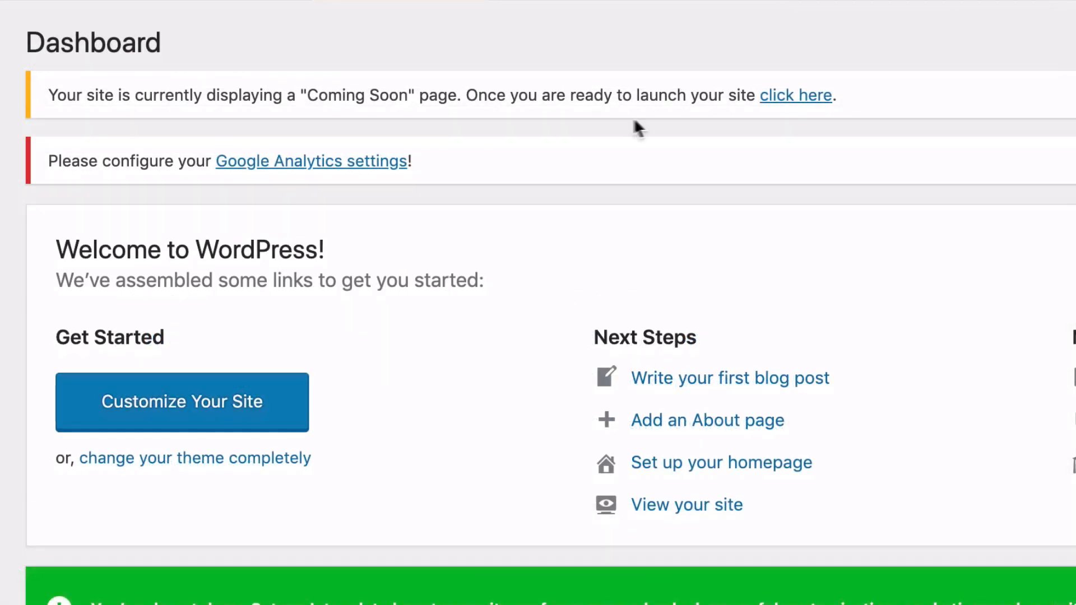
# - Launch the site so it no longer displays the "Coming Soon" page
pyautogui.click(791, 100)
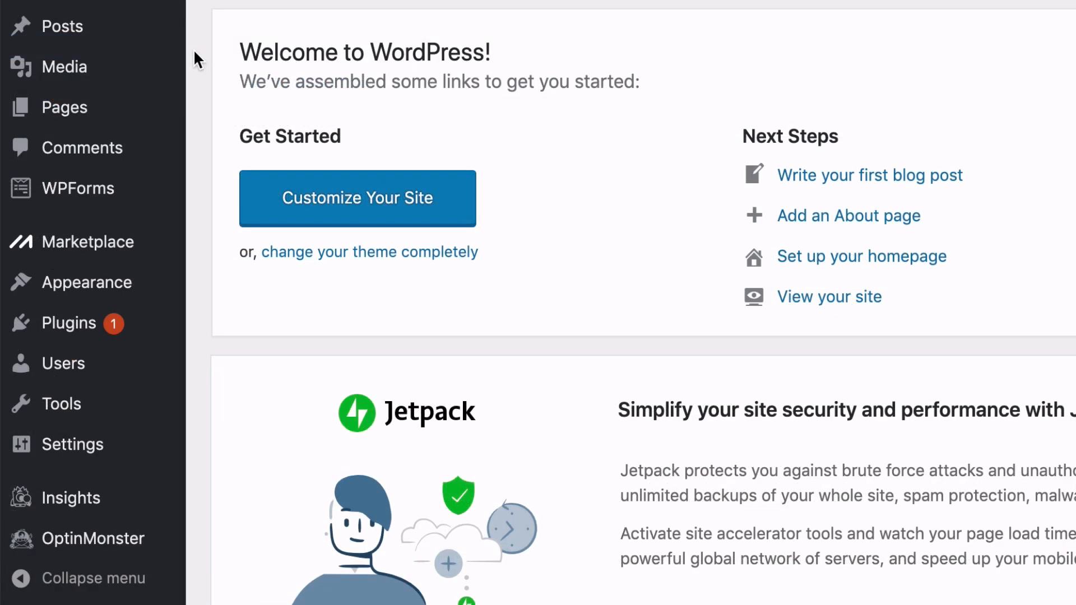
# - Start adding a new theme to the site and search the theme library for "astra"
pyautogui.moveTo(149, 294)
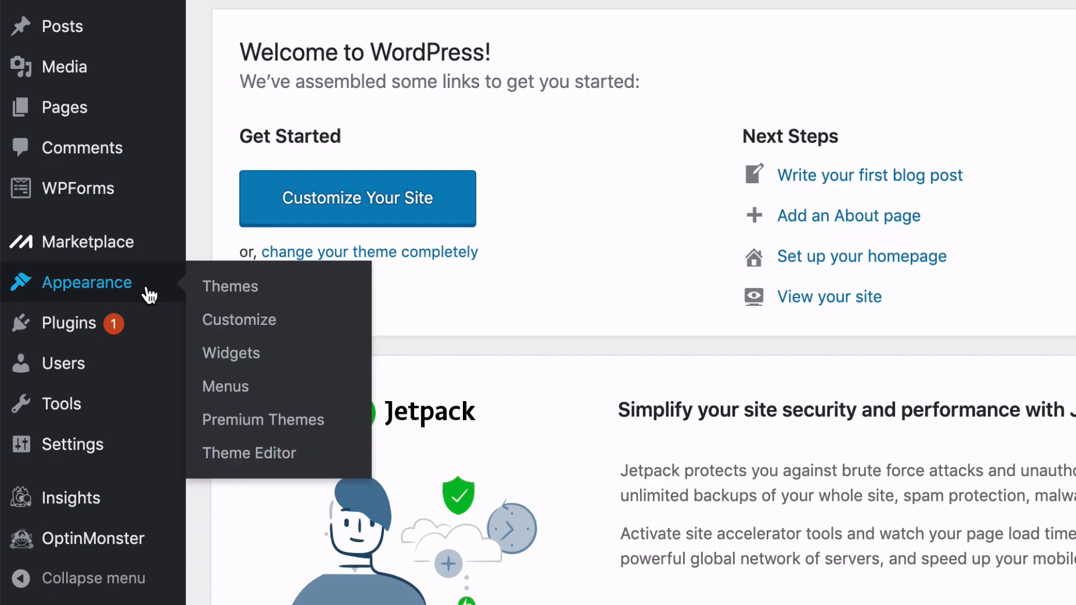
pyautogui.click(220, 289)
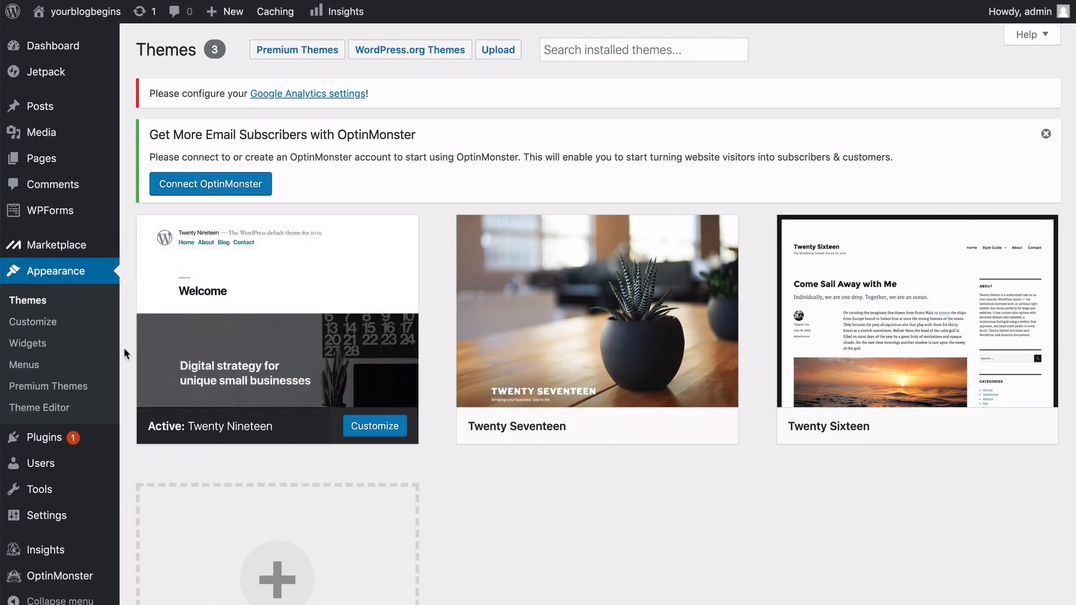
pyautogui.scroll(-5, 125, 353)
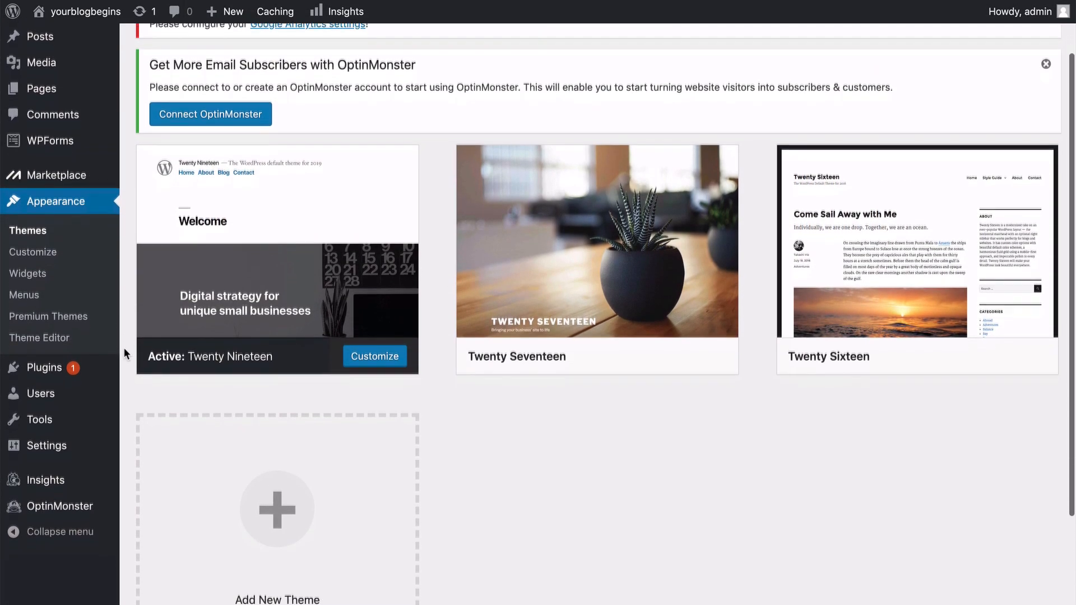
pyautogui.scroll(2, 124, 349)
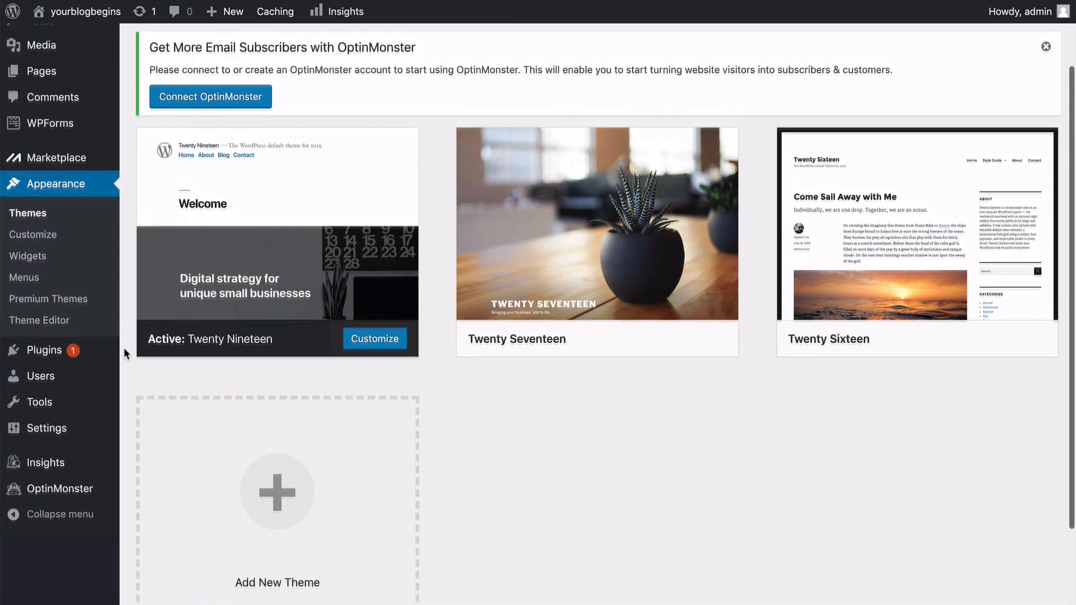
pyautogui.scroll(-4, 124, 349)
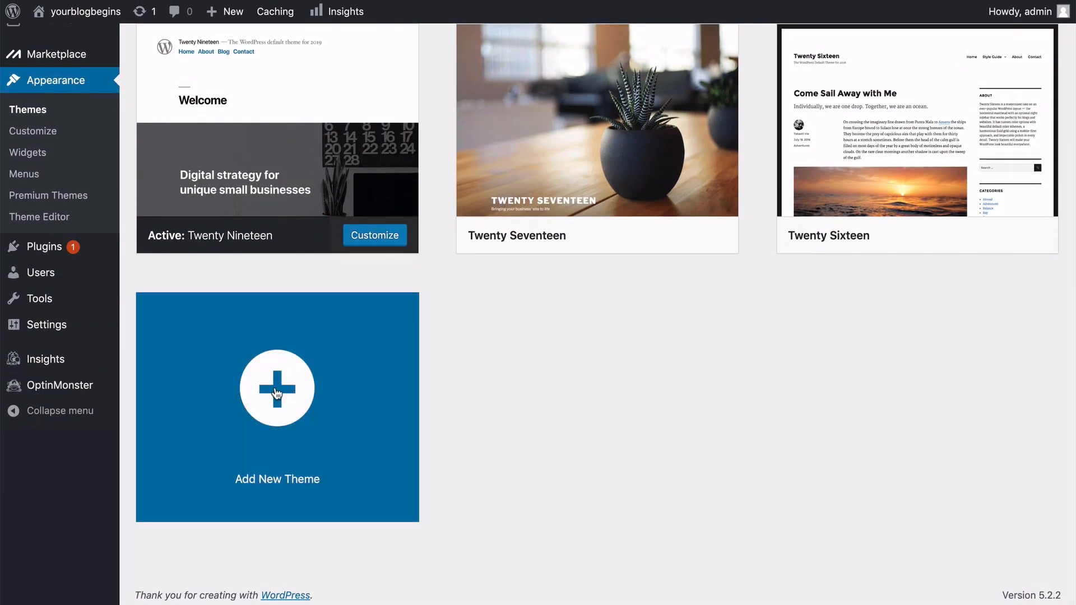
pyautogui.click(278, 392)
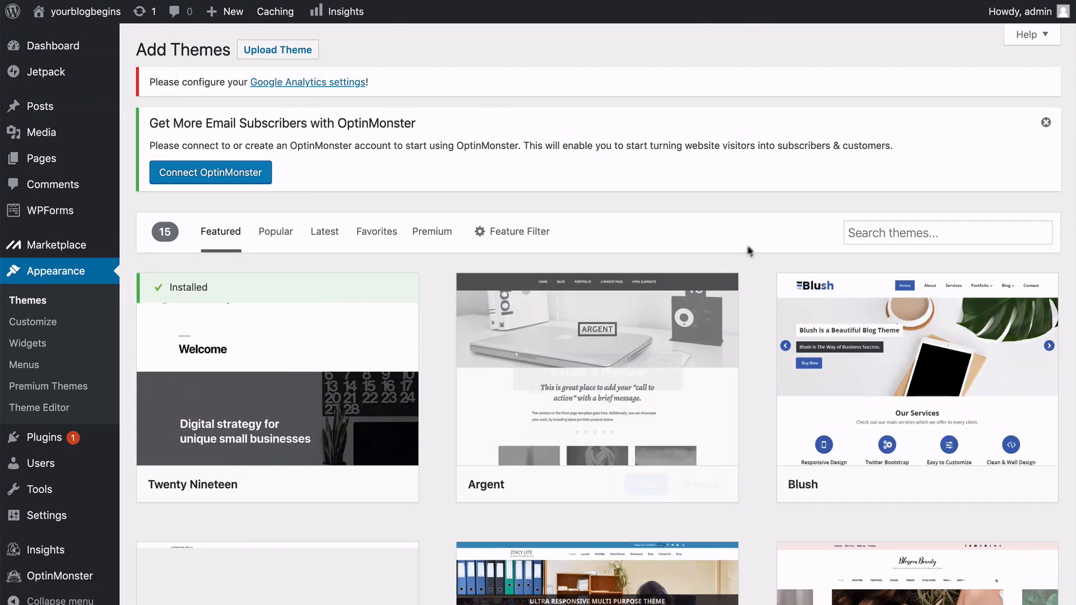
pyautogui.scroll(-2, 751, 248)
pyautogui.scroll(3, 751, 244)
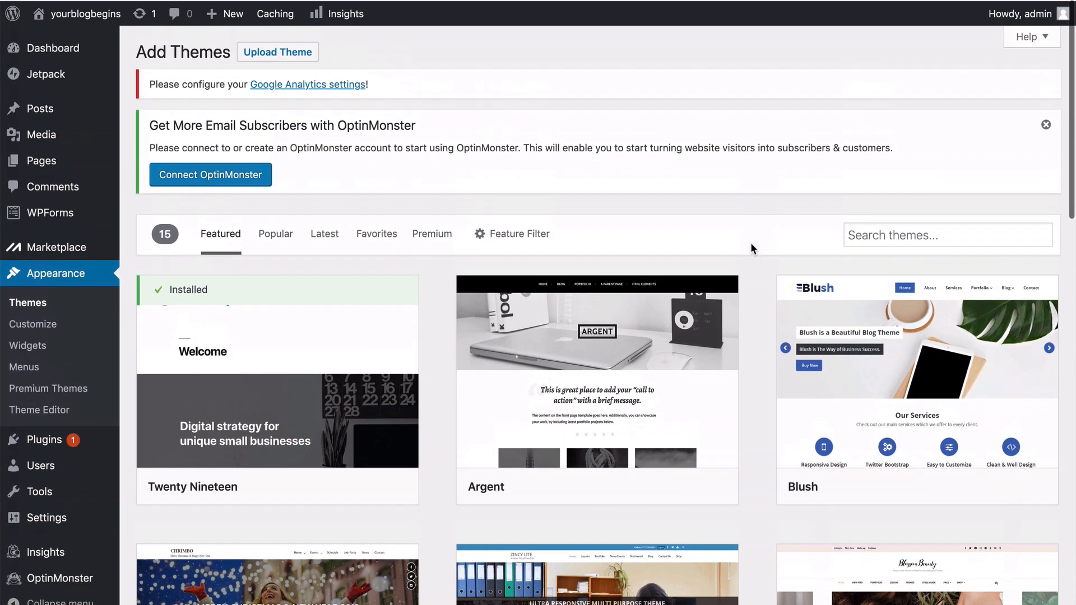
pyautogui.click(858, 233)
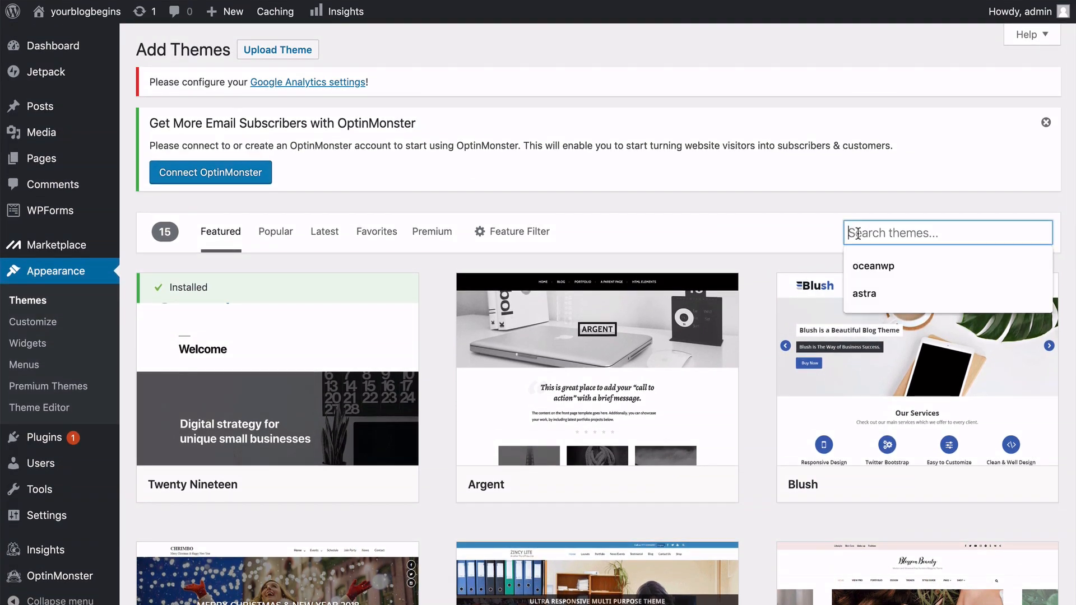
pyautogui.write('astra')
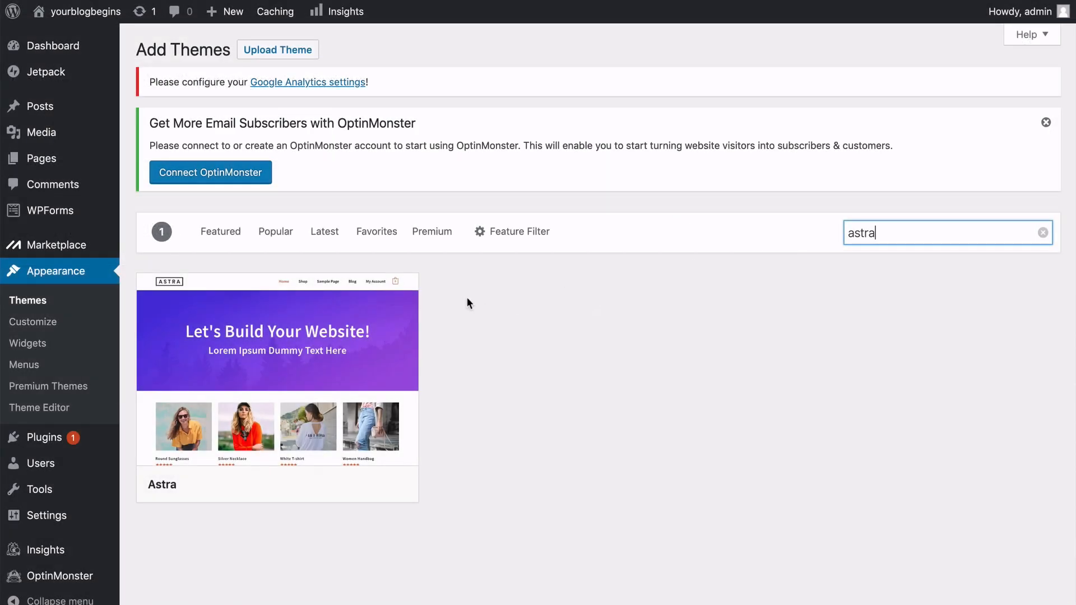
# - Install the Astra theme and activate it on the site
pyautogui.scroll(-1, 28, 336)
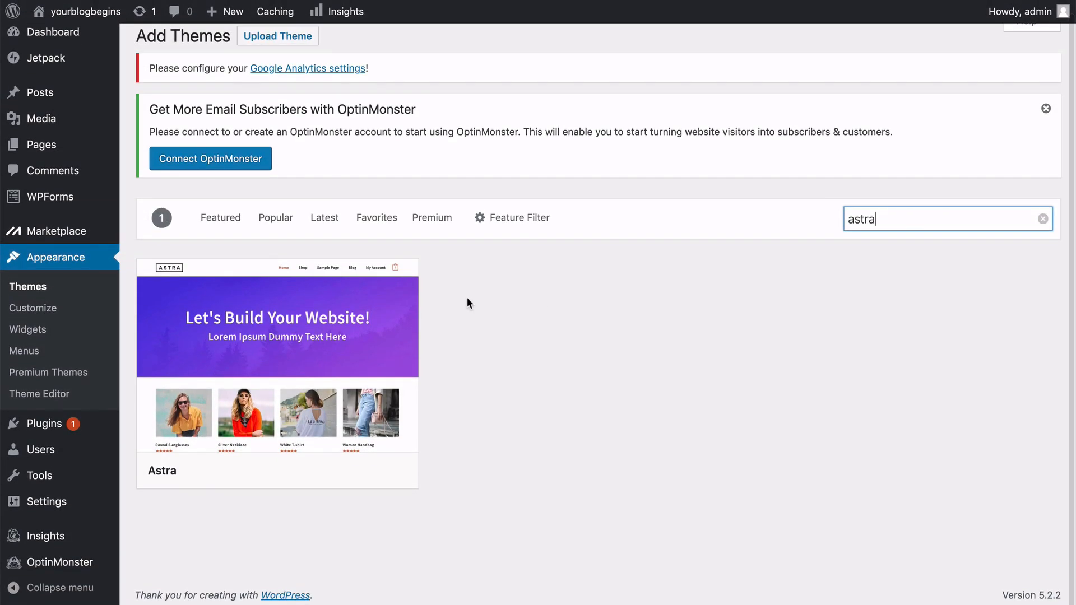
pyautogui.moveTo(343, 375)
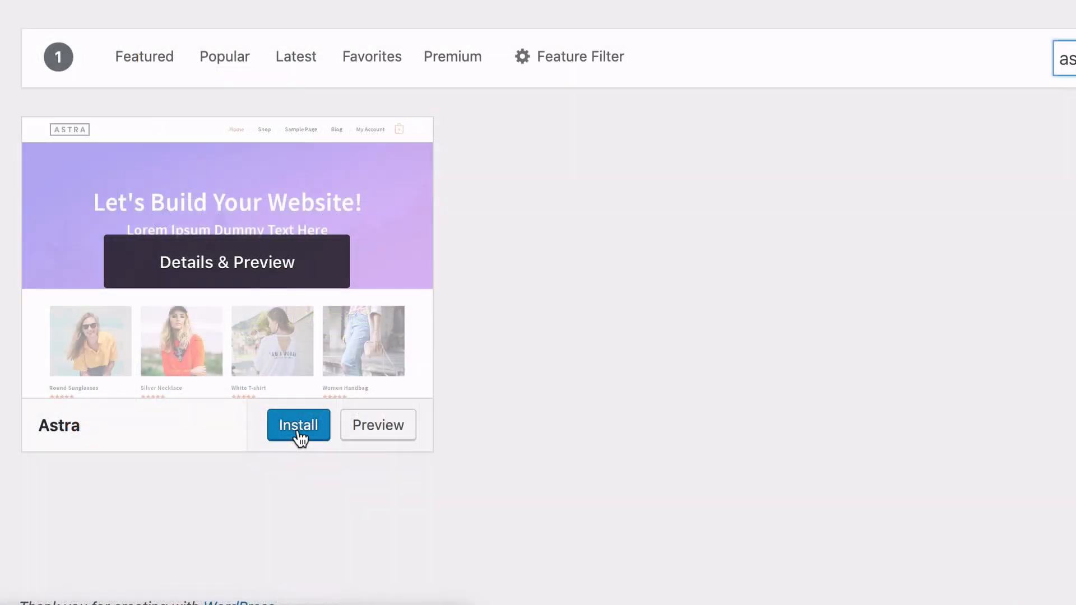
pyautogui.click(299, 427)
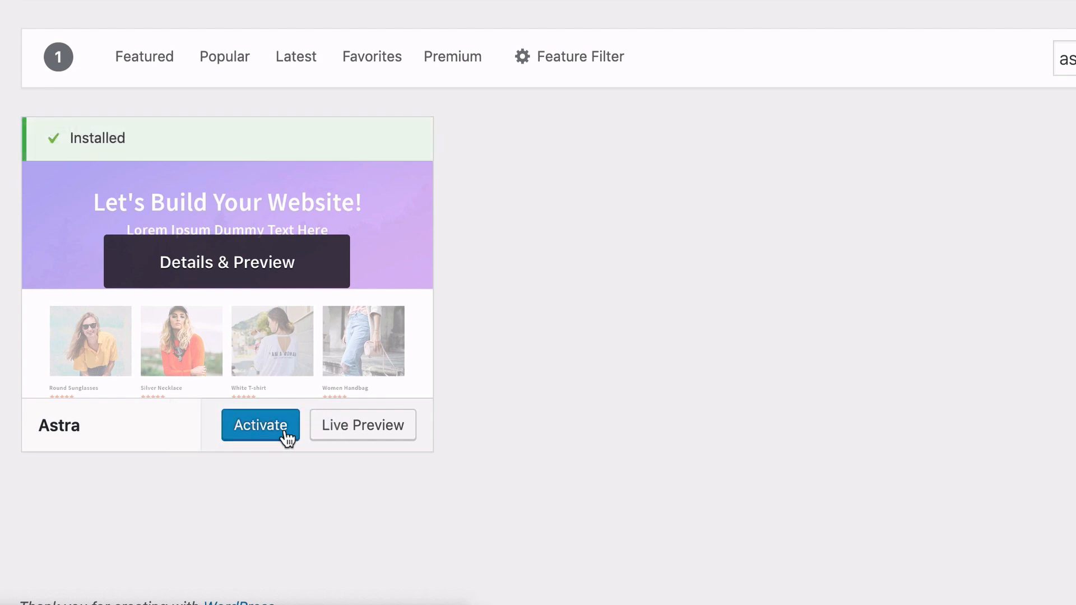
pyautogui.click(285, 432)
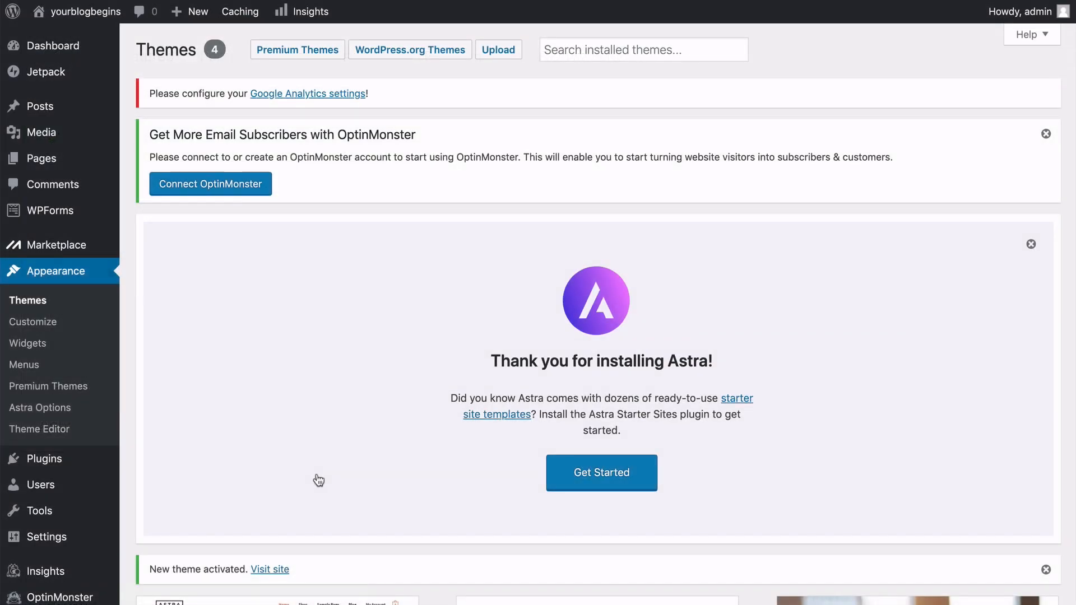
# - Install the Astra Starter Sites plugin from the Astra welcome notice and choose Elementor as the page builder
pyautogui.scroll(-2, 318, 480)
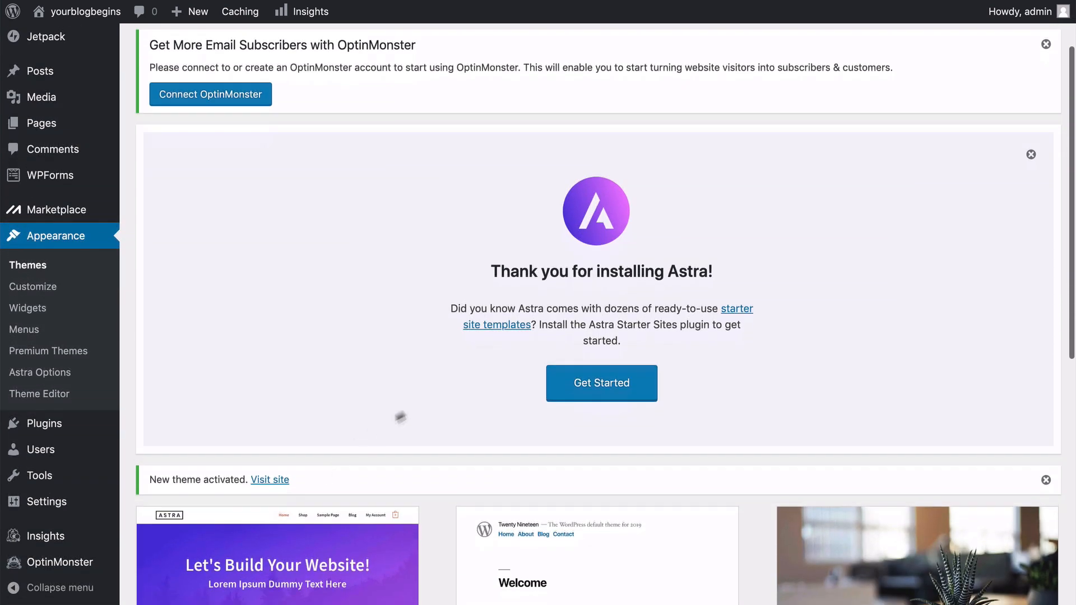
pyautogui.click(598, 395)
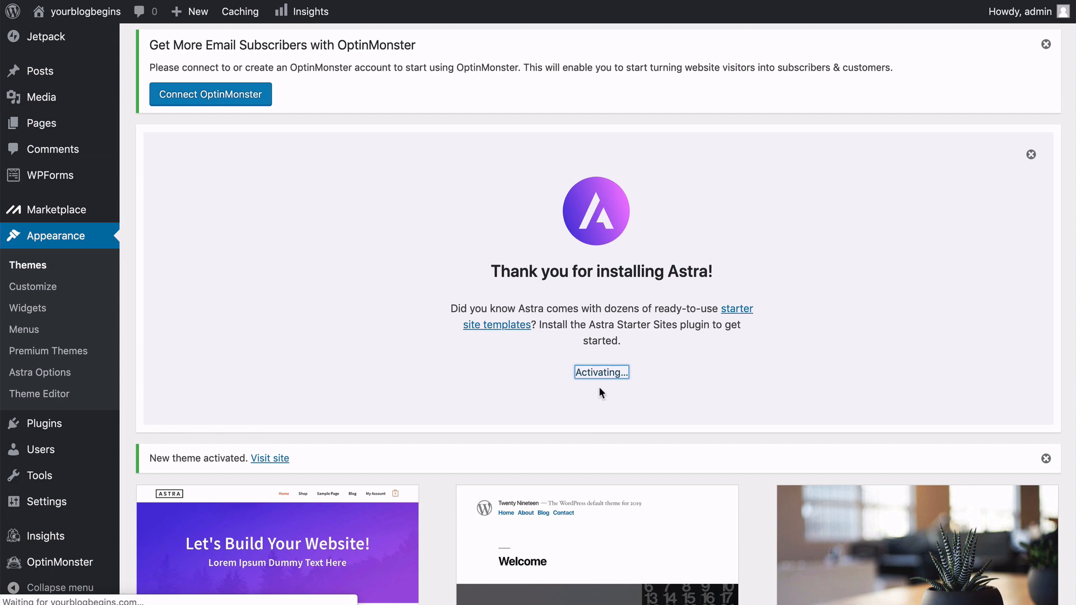
pyautogui.scroll(-3, 600, 388)
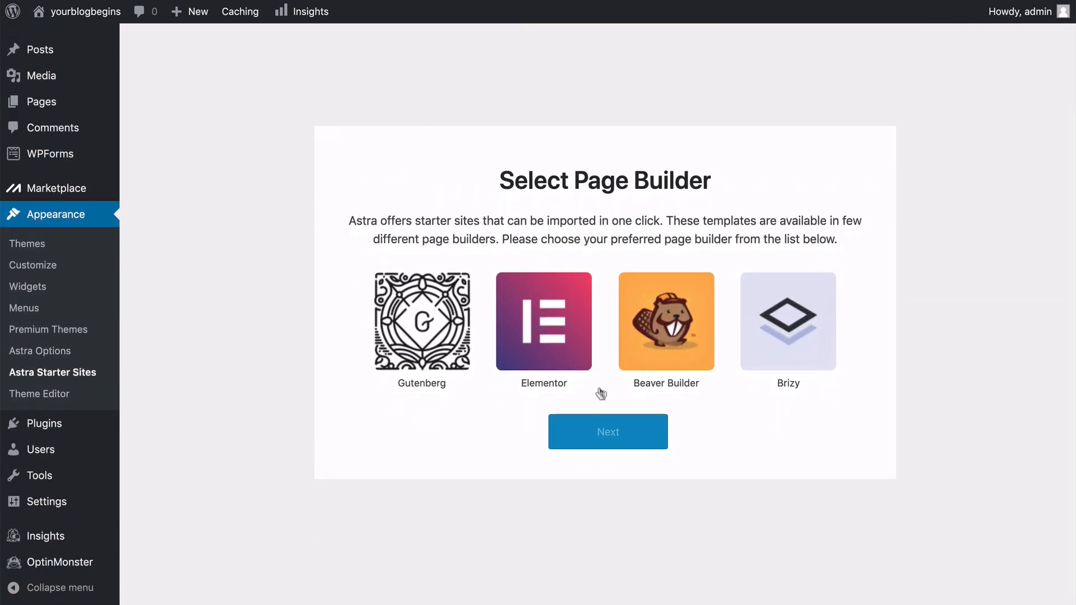
pyautogui.click(544, 352)
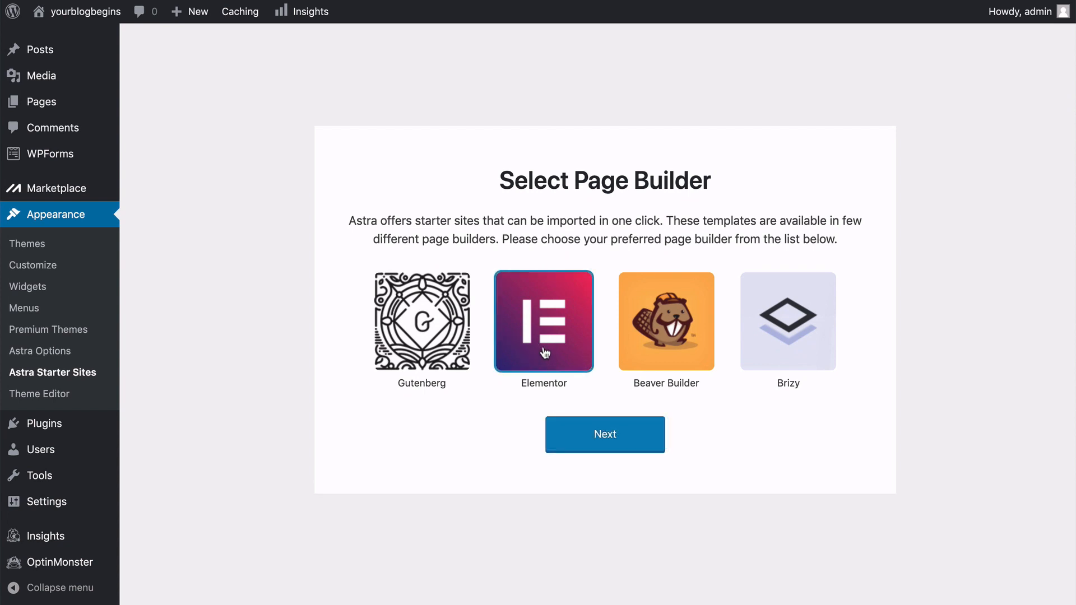
pyautogui.click(610, 446)
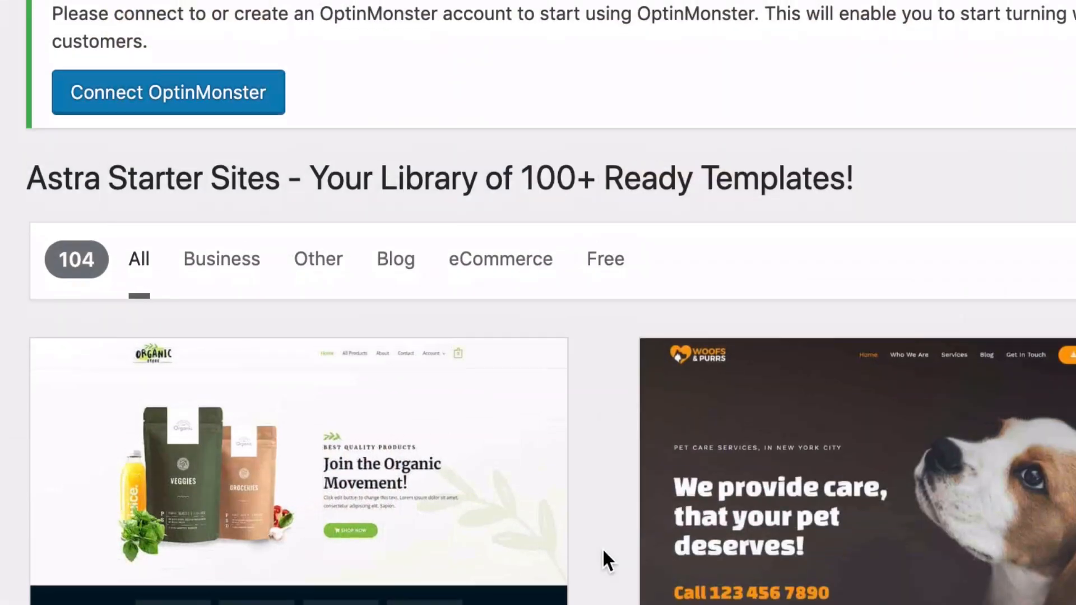
# - Filter the Astra starter sites to Free templates and open the preview of Fashion Lifestyle Blog
pyautogui.scroll(-1, 602, 548)
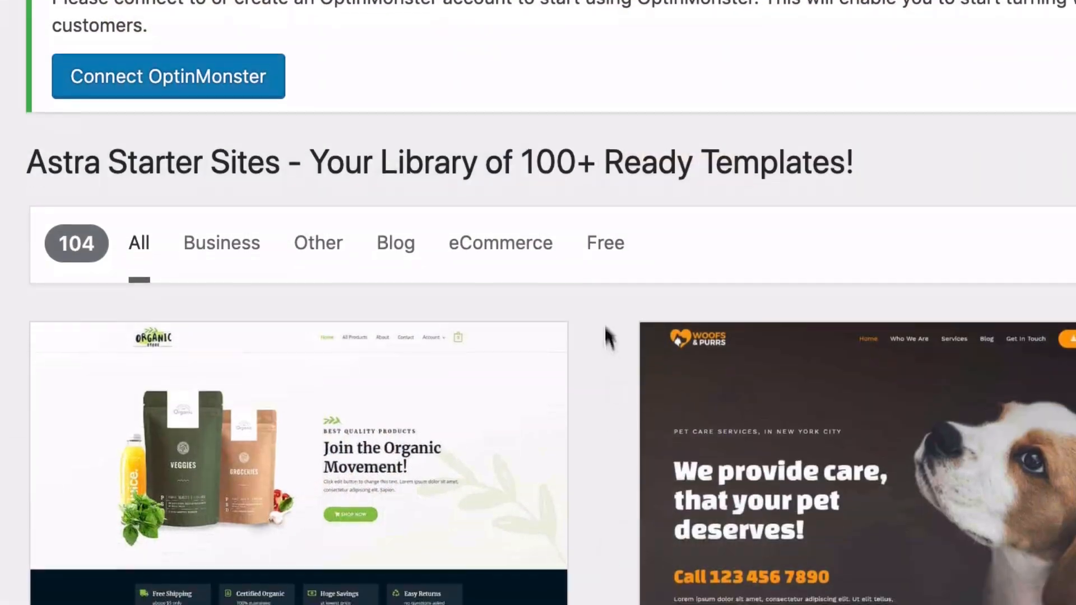
pyautogui.click(602, 249)
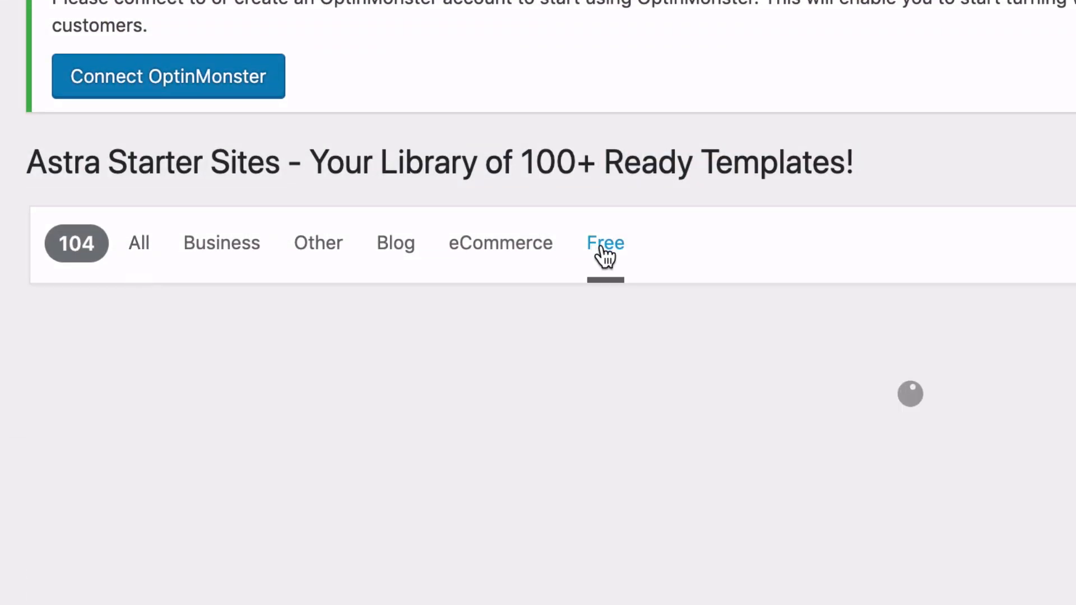
pyautogui.scroll(-5, 437, 253)
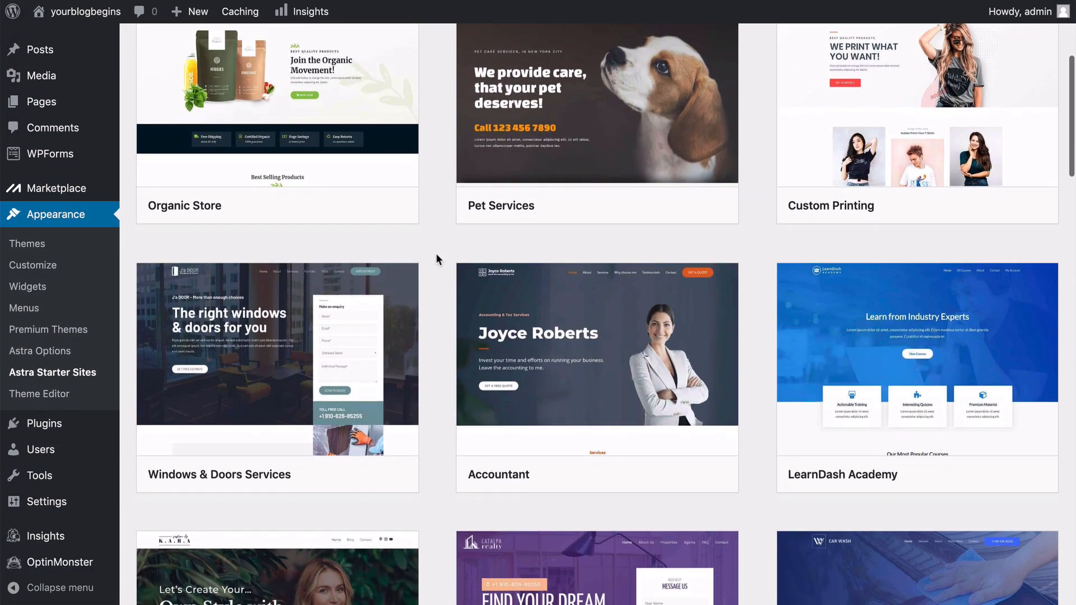
pyautogui.scroll(4, 436, 253)
pyautogui.scroll(-8, 437, 257)
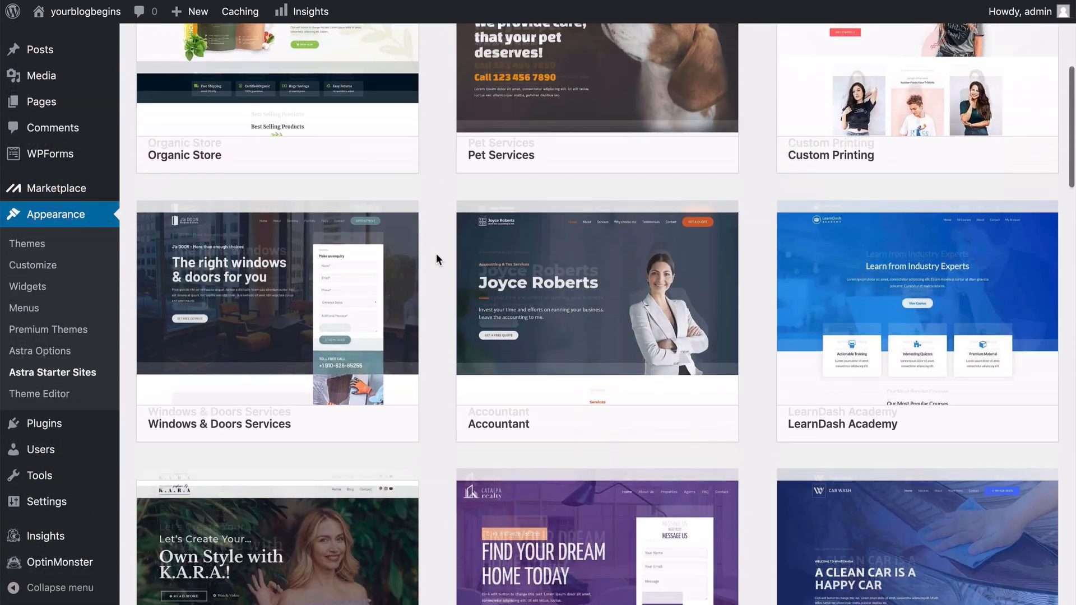
pyautogui.scroll(-2, 437, 258)
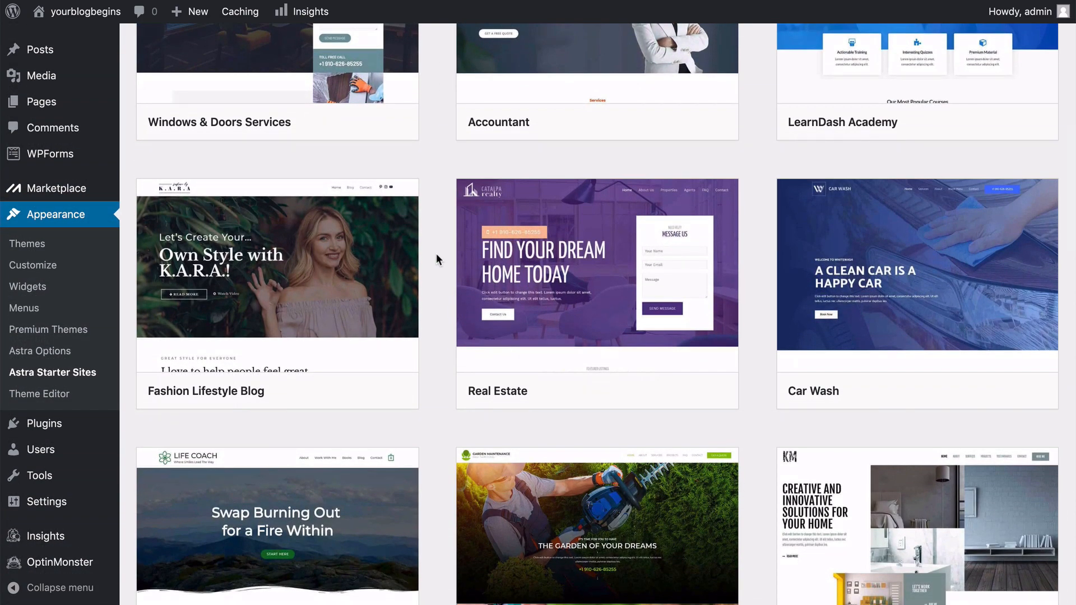
pyautogui.moveTo(229, 400)
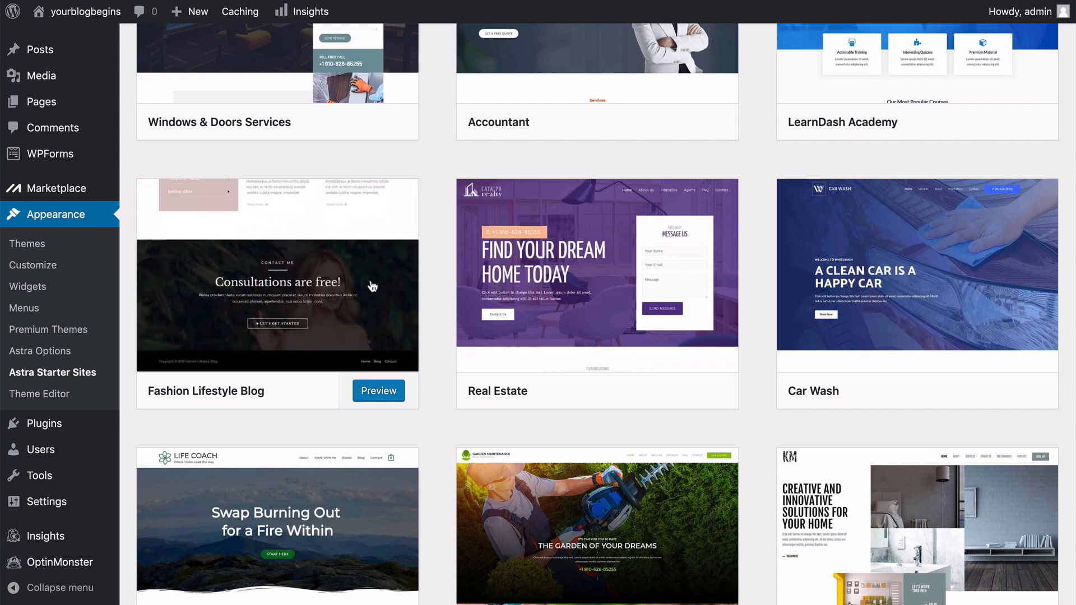
pyautogui.click(347, 332)
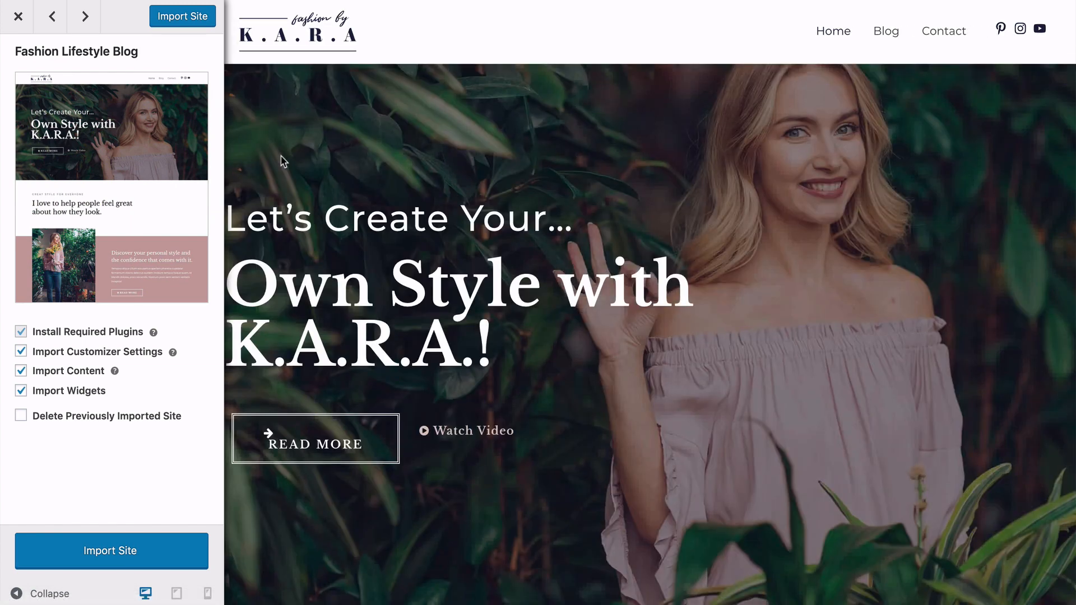
# - Examine the Fashion Lifestyle Blog preview from its header down through the services, testimonials and contact sections
pyautogui.scroll(-6, 283, 162)
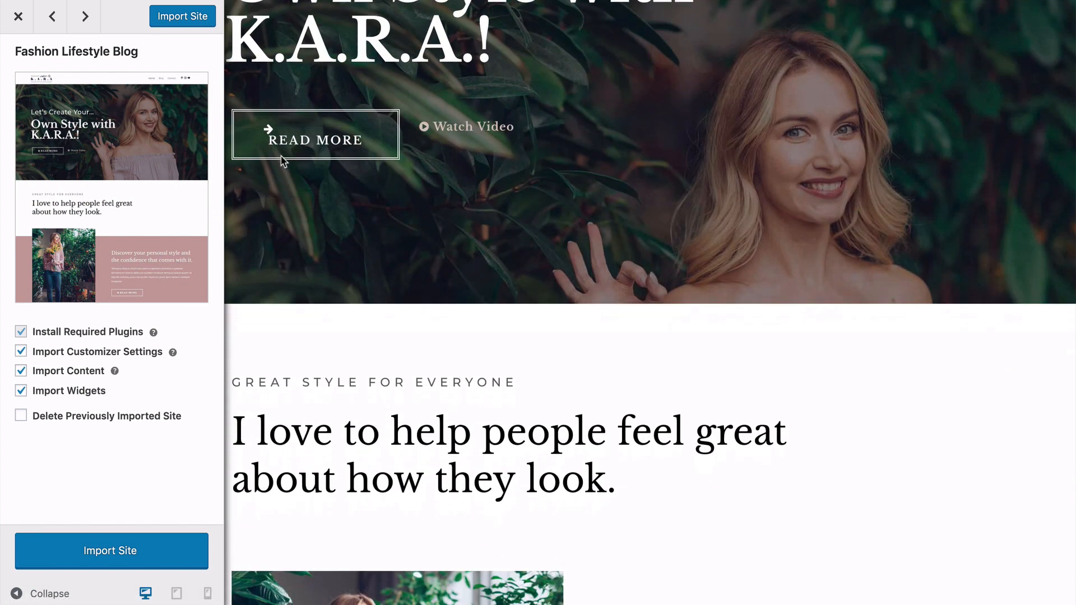
pyautogui.scroll(6, 283, 161)
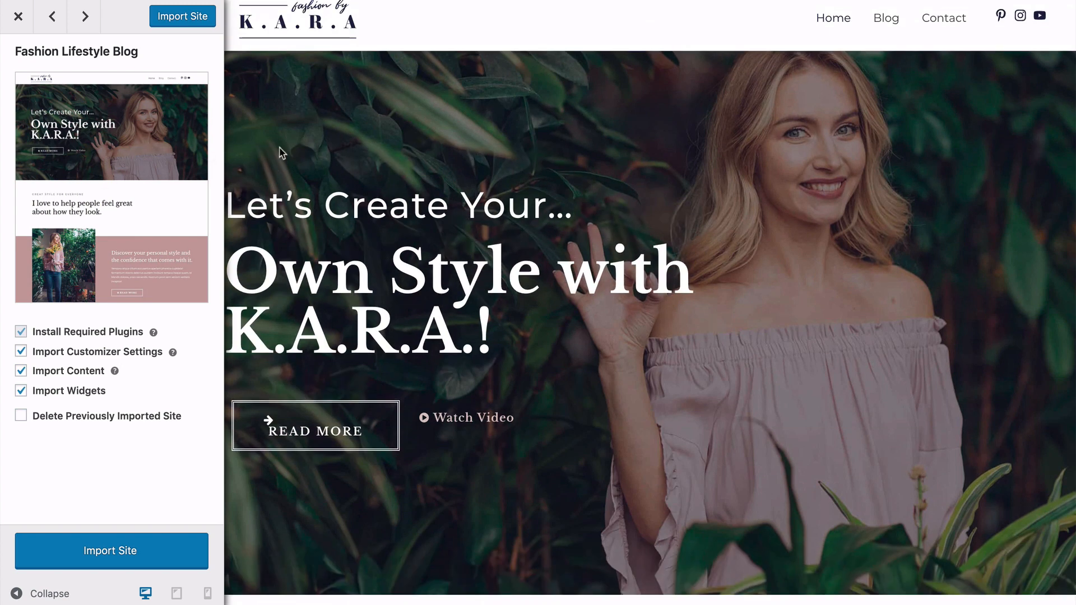
pyautogui.scroll(-10, 282, 153)
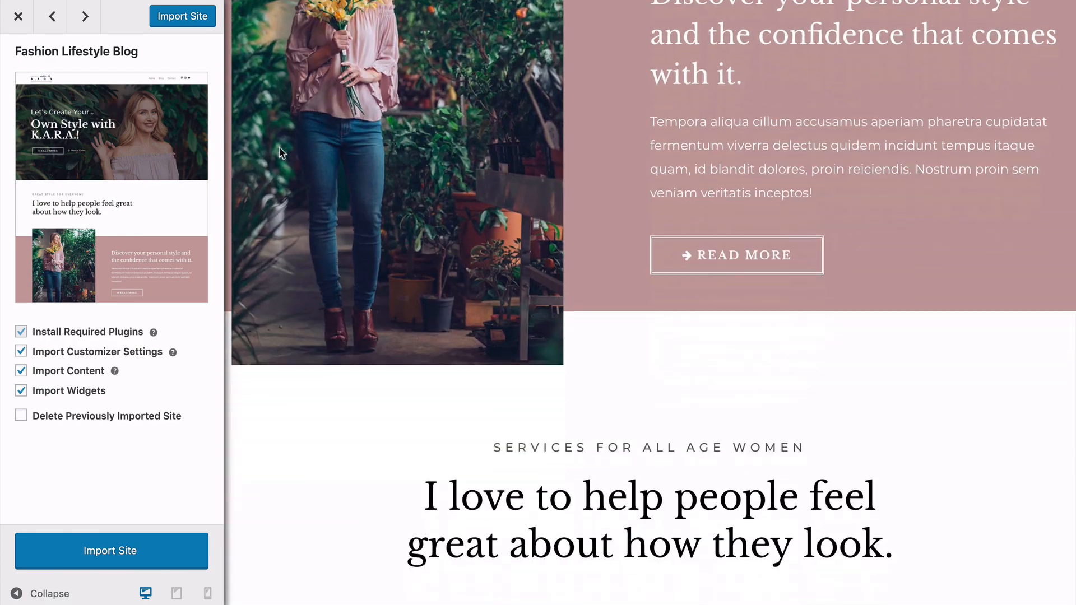
pyautogui.scroll(-10, 282, 153)
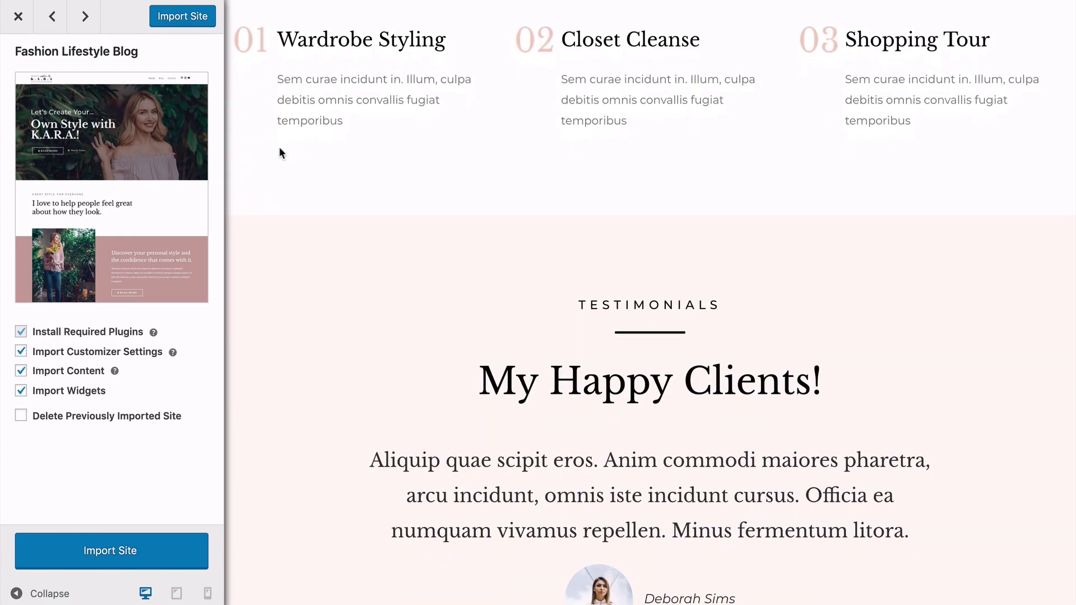
pyautogui.scroll(-10, 281, 150)
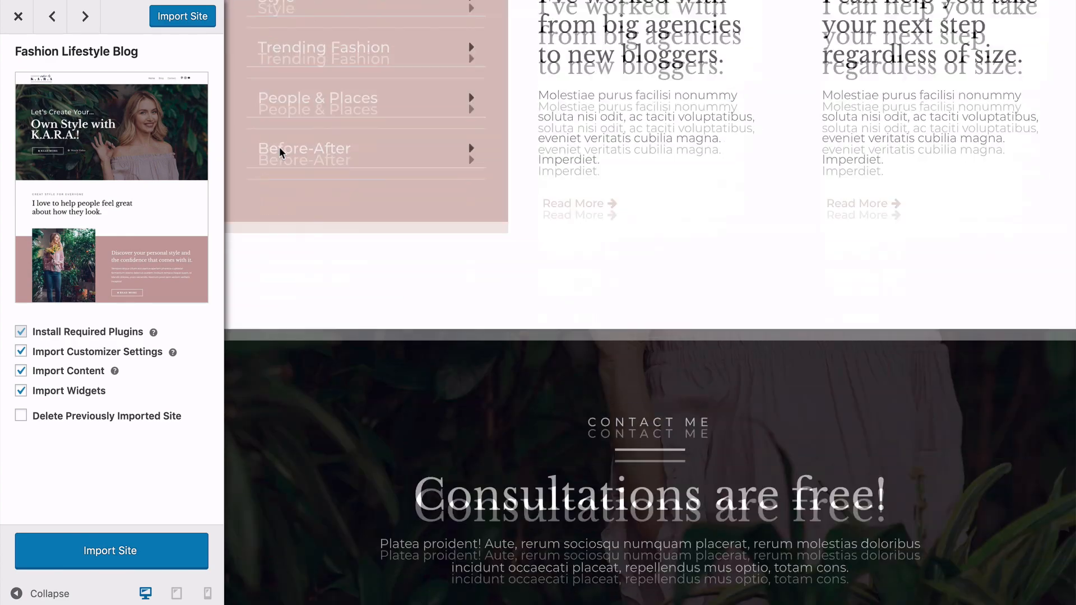
pyautogui.scroll(-5, 280, 147)
pyautogui.scroll(15, 279, 147)
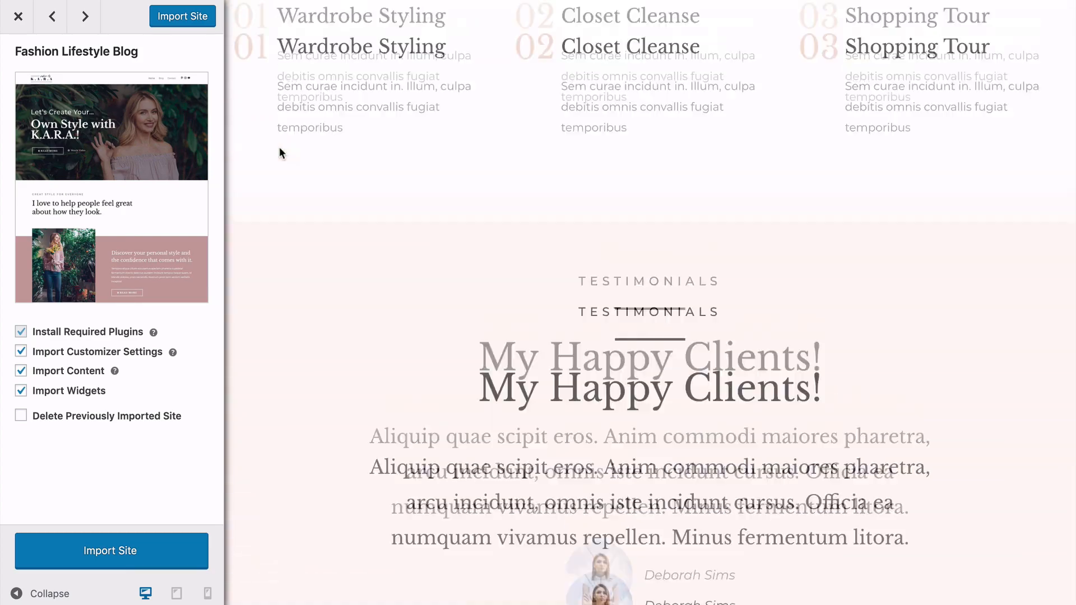
pyautogui.scroll(10, 279, 146)
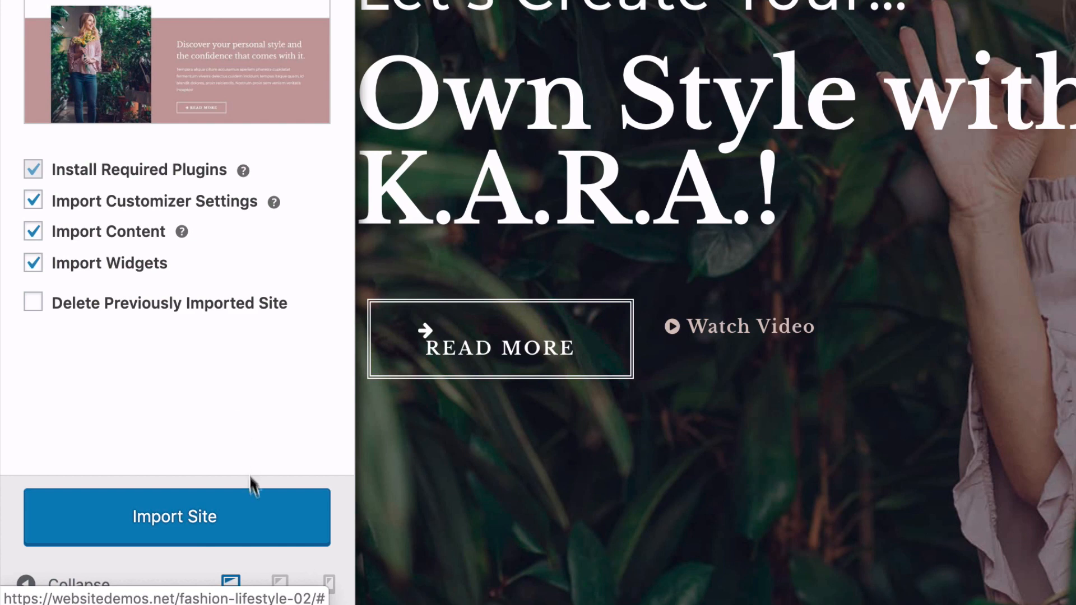
# - Import the complete Fashion Lifestyle Blog starter site with the preselected import options and view the resulting site
pyautogui.click(175, 528)
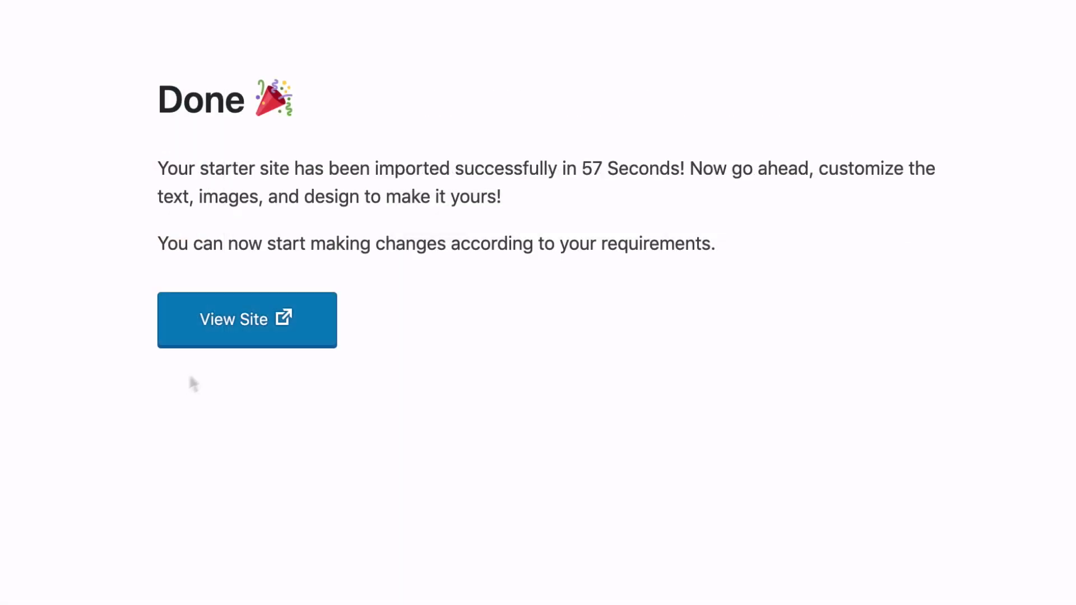
pyautogui.click(241, 330)
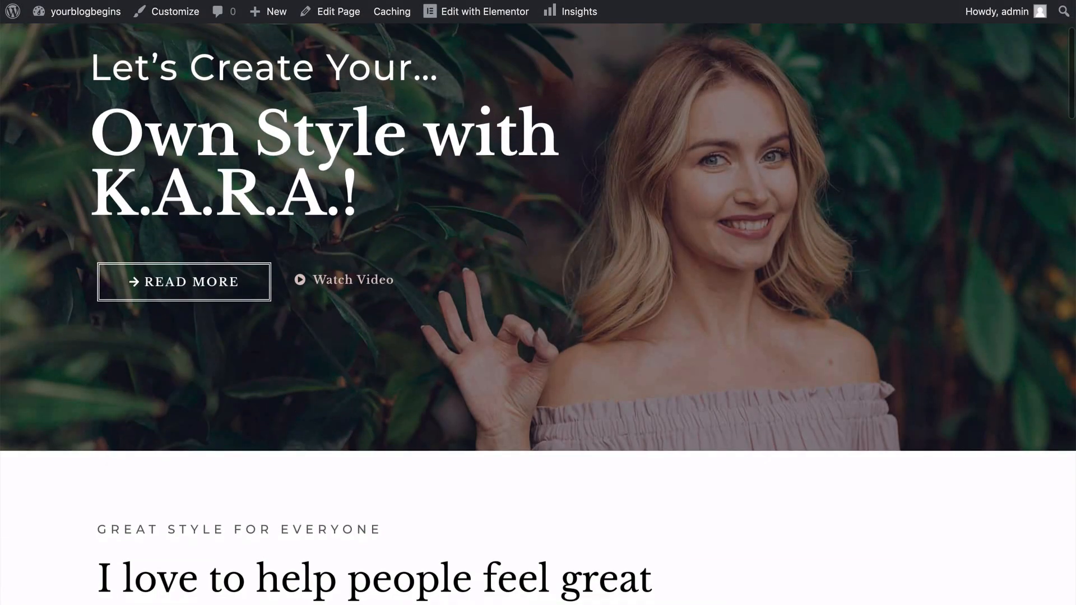
# - Examine the imported home page from the hero down to Area of Expertise, expanding the Style and Trending Fashion entries
pyautogui.scroll(-10, 538, 314)
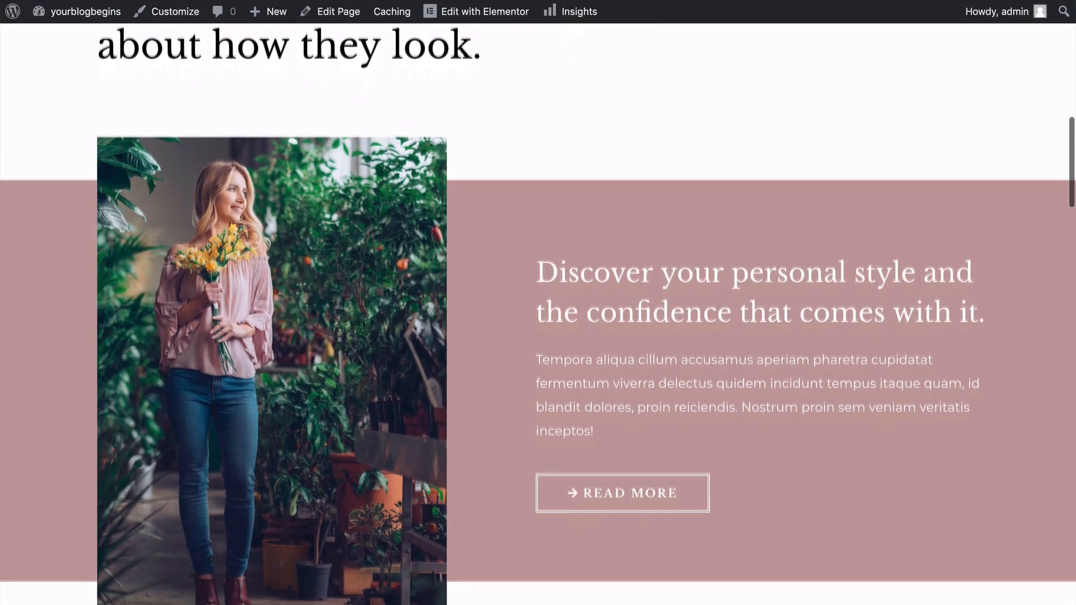
pyautogui.scroll(-10, 538, 314)
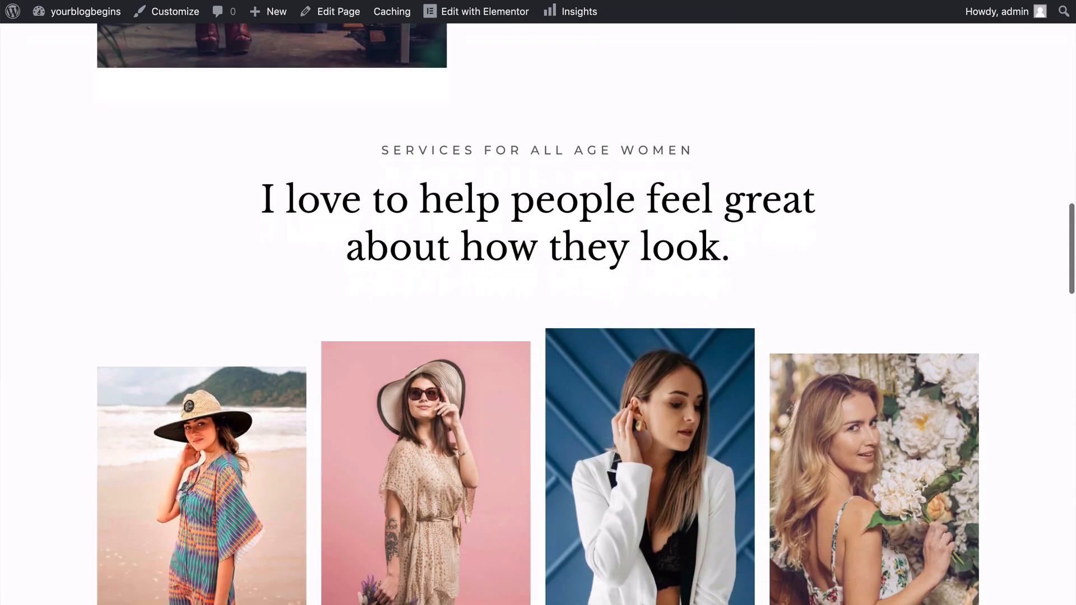
pyautogui.scroll(-8, 539, 314)
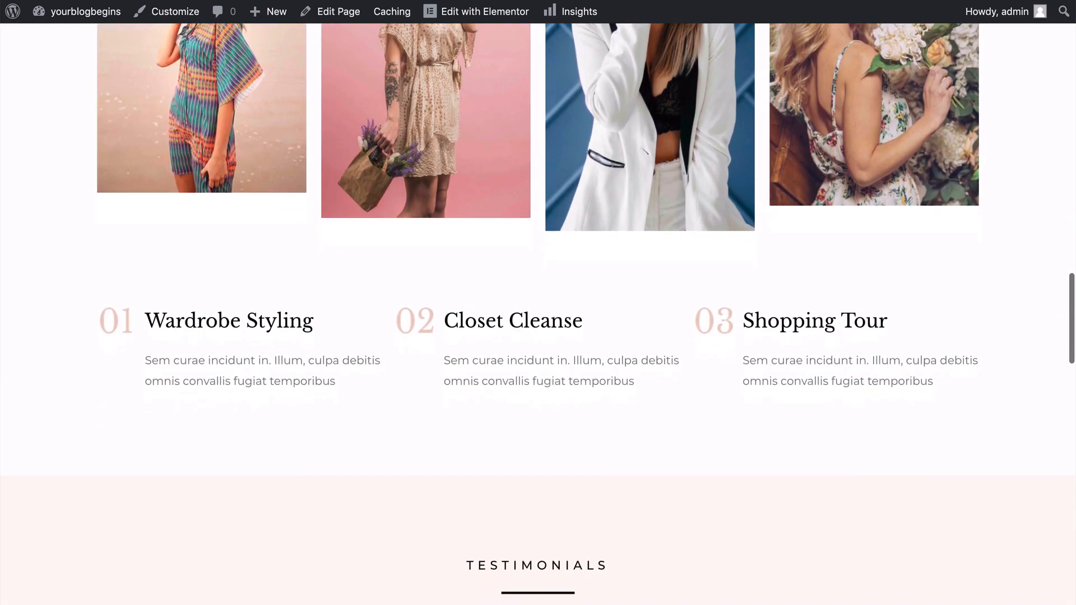
pyautogui.scroll(-10, 538, 313)
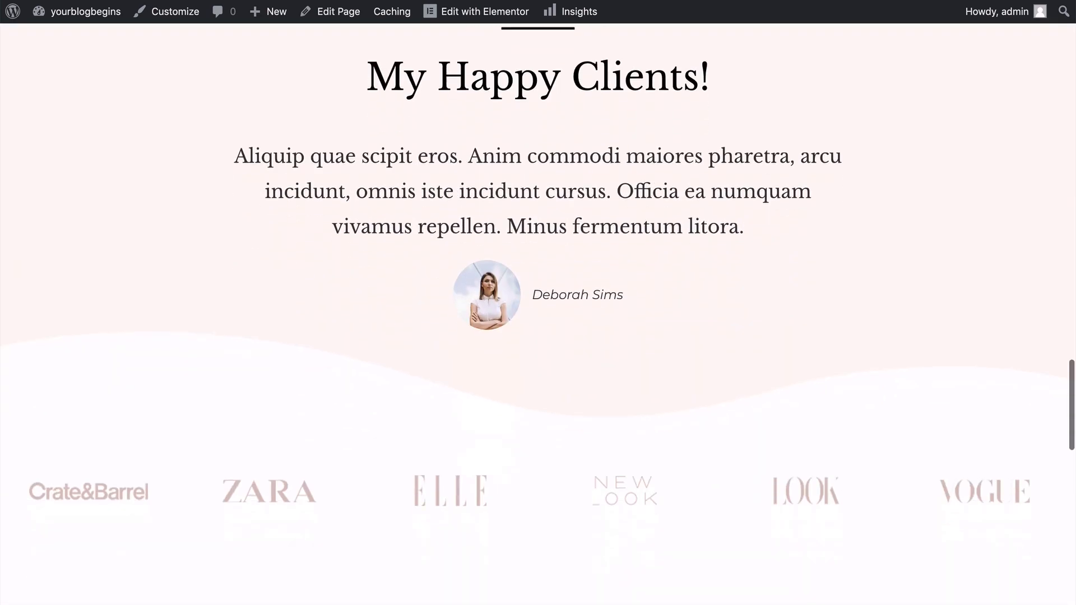
pyautogui.scroll(-10, 539, 314)
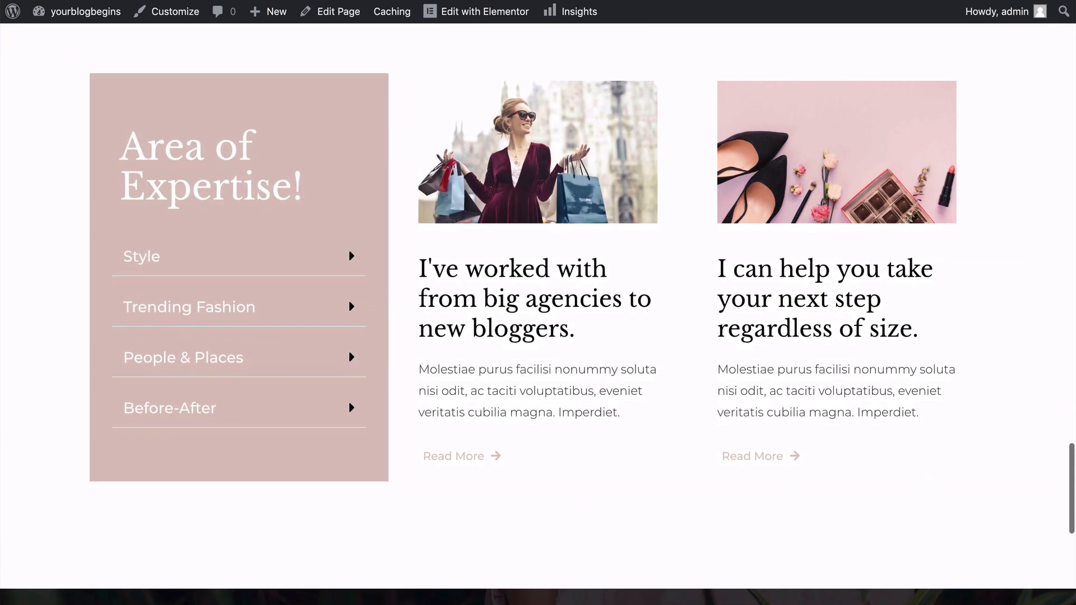
pyautogui.scroll(-6, 538, 314)
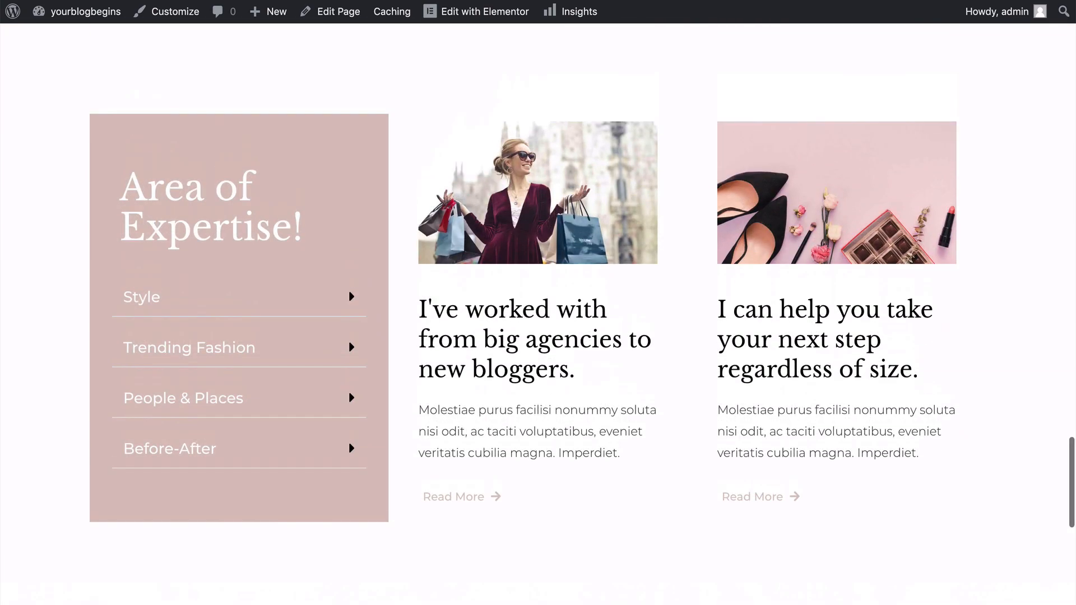
pyautogui.click(142, 297)
pyautogui.click(189, 447)
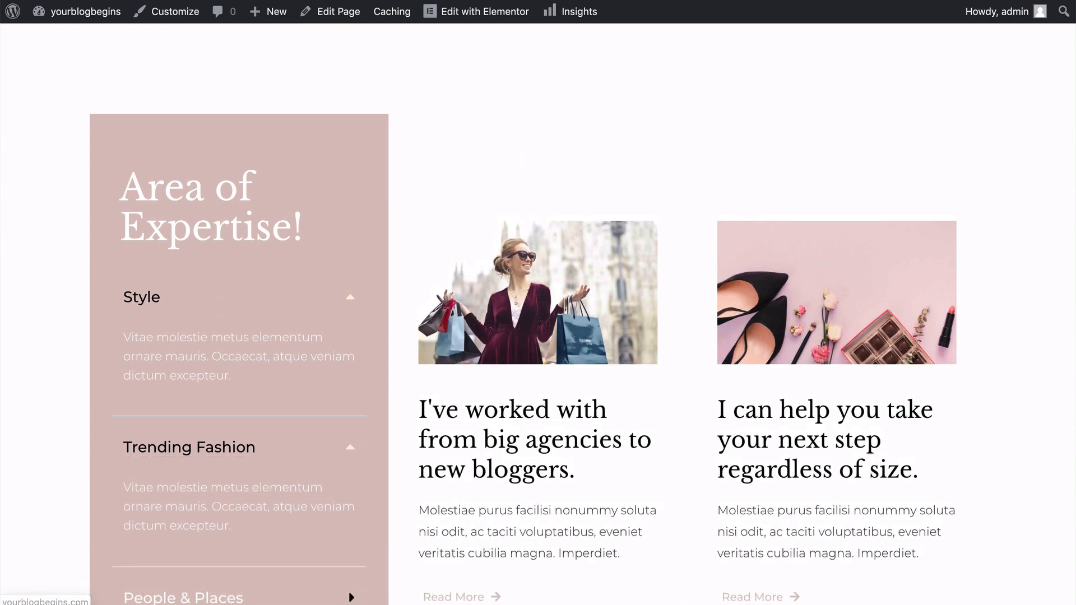
pyautogui.scroll(10, 538, 314)
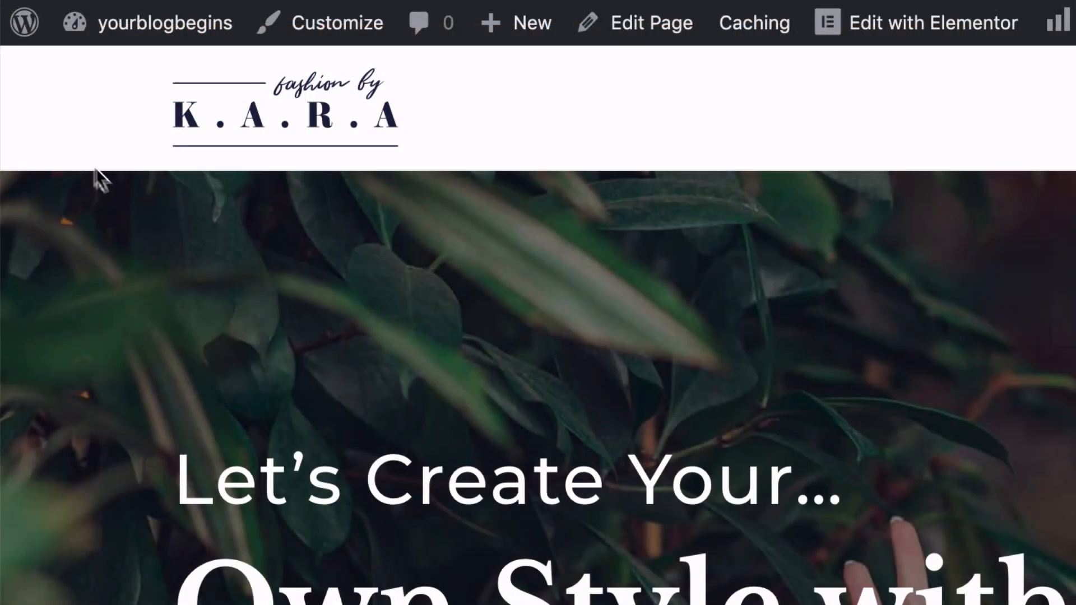
# - Go from the live site to the WordPress dashboard and open the list of all pages
pyautogui.moveTo(138, 32)
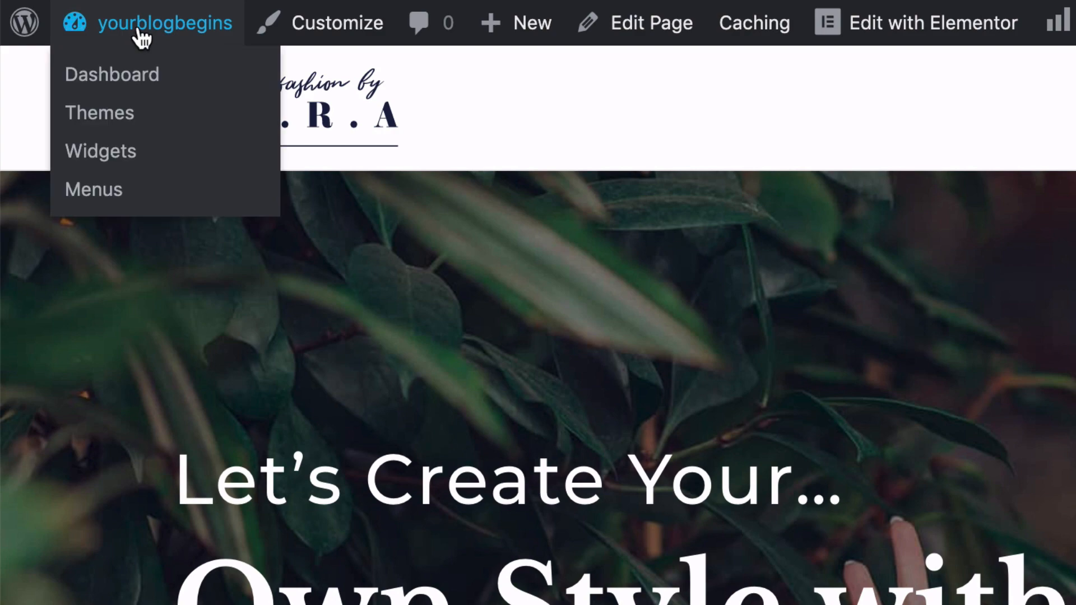
pyautogui.click(112, 78)
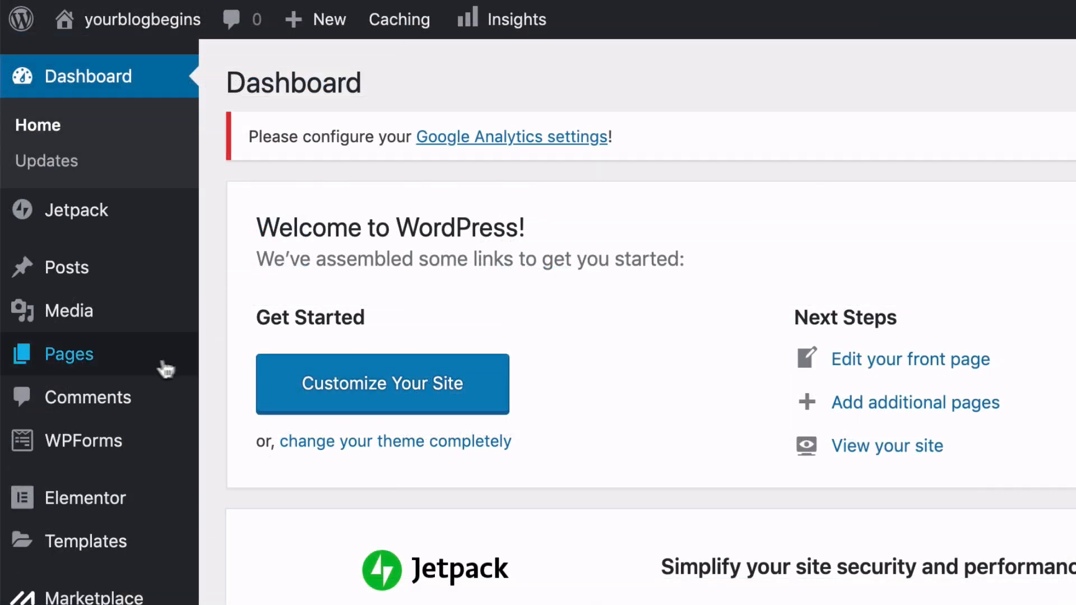
pyautogui.moveTo(79, 219)
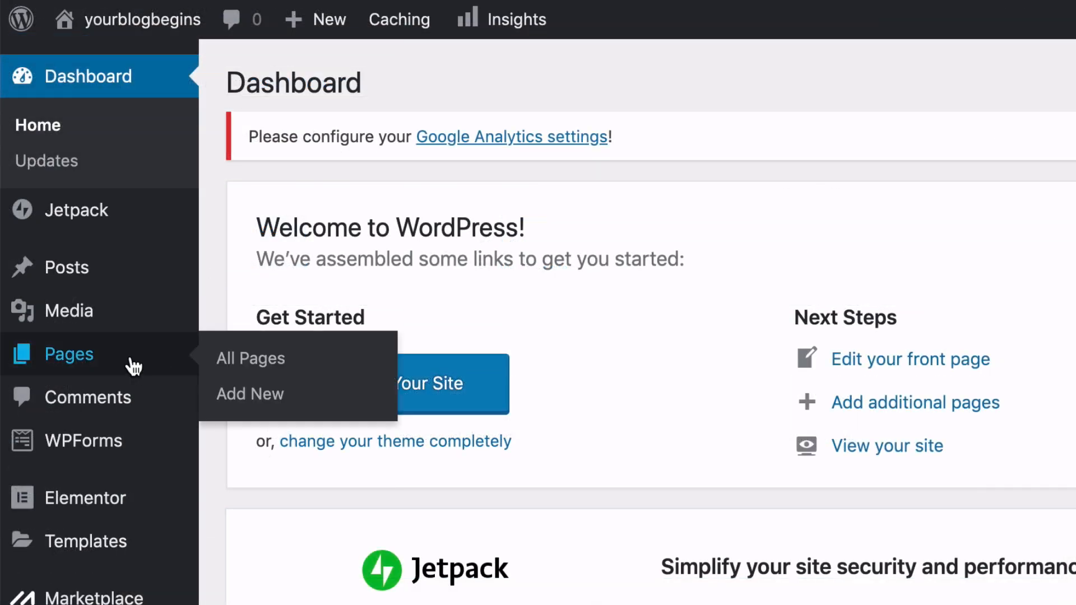
pyautogui.click(229, 361)
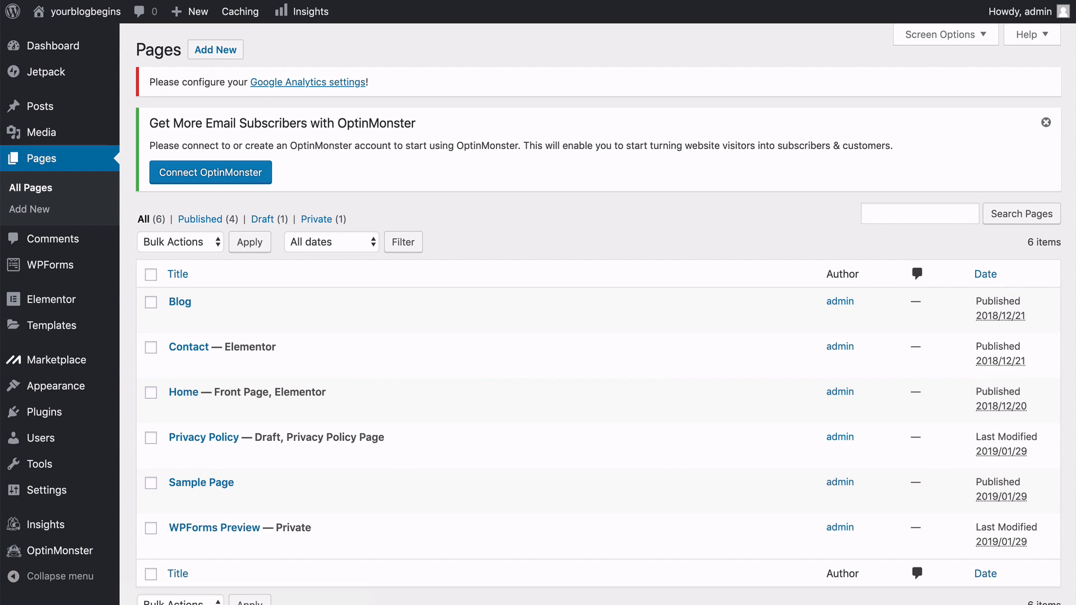
# - Move the Privacy Policy, Sample Page and WPForms Preview pages to the trash in one bulk action
pyautogui.scroll(-3, 125, 288)
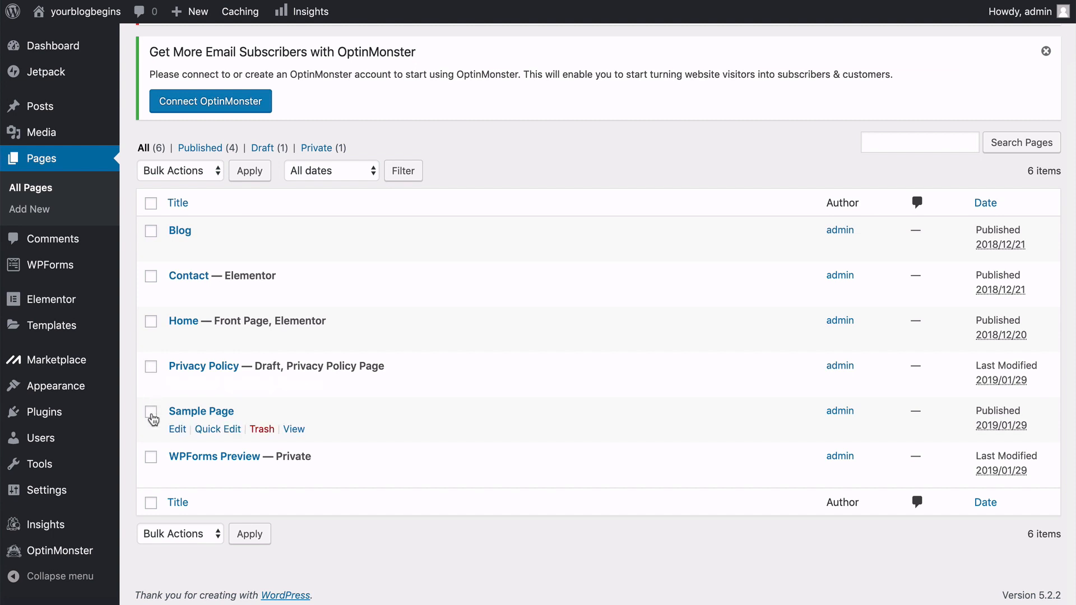
pyautogui.click(151, 459)
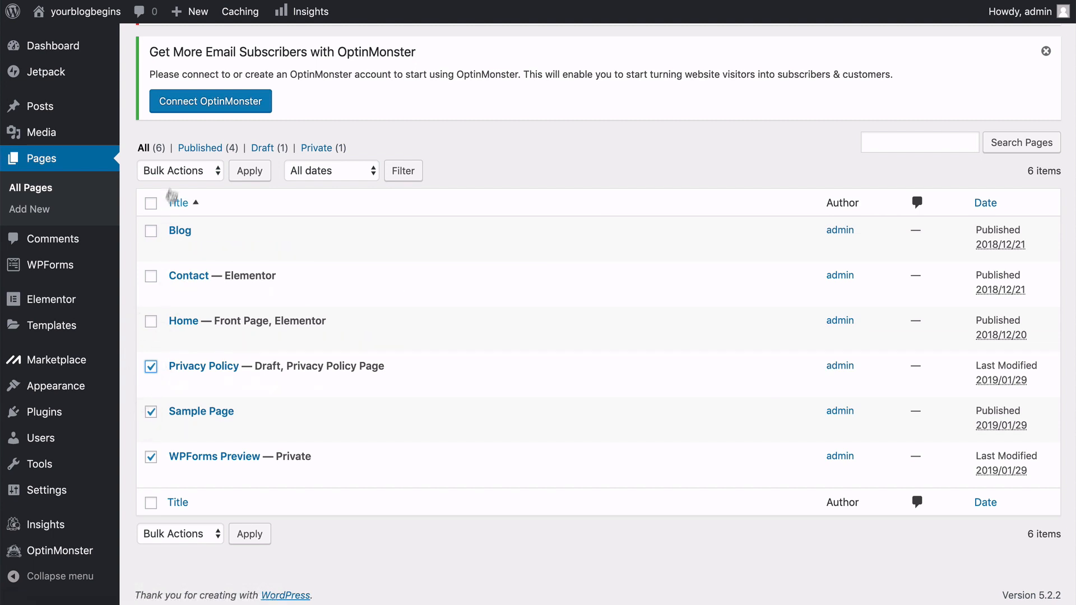
pyautogui.click(184, 171)
pyautogui.click(178, 199)
pyautogui.click(250, 172)
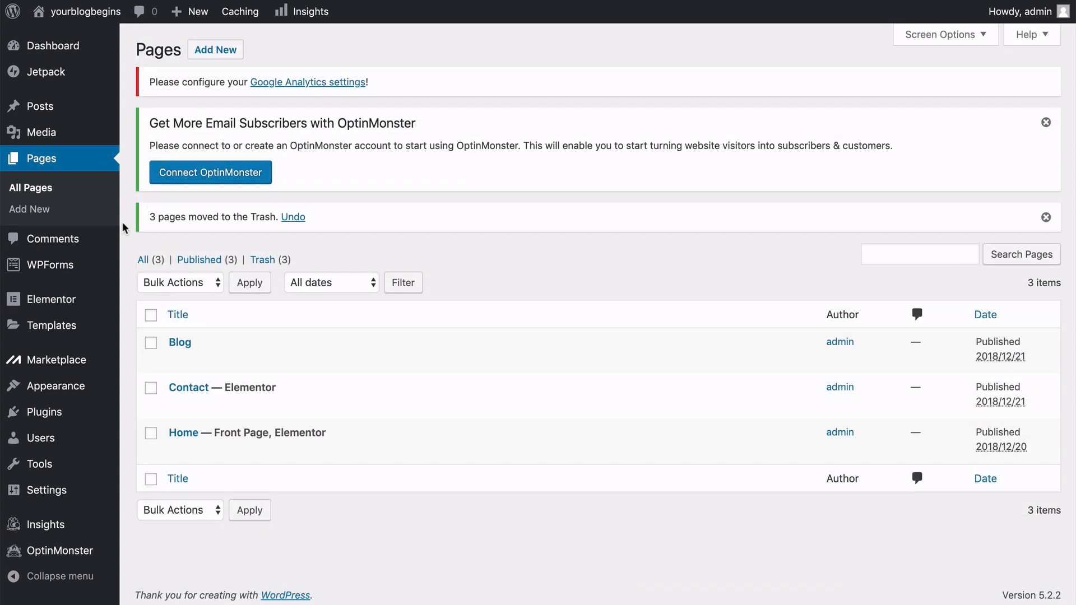
# - Open the list of all posts and look through the demo entries
pyautogui.click(135, 111)
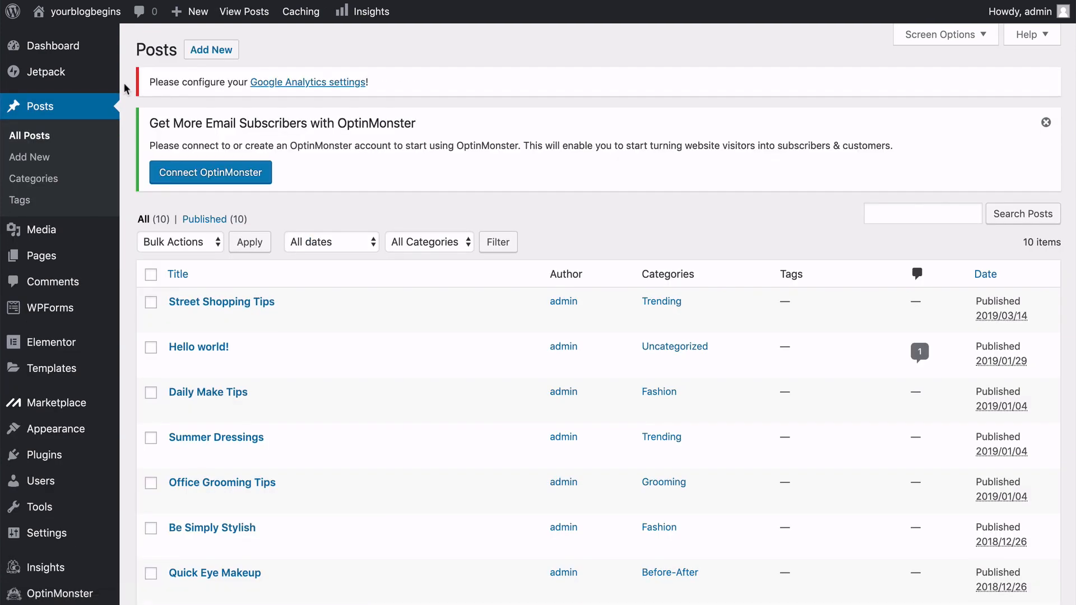
pyautogui.scroll(-2, 124, 162)
pyautogui.scroll(-5, 124, 162)
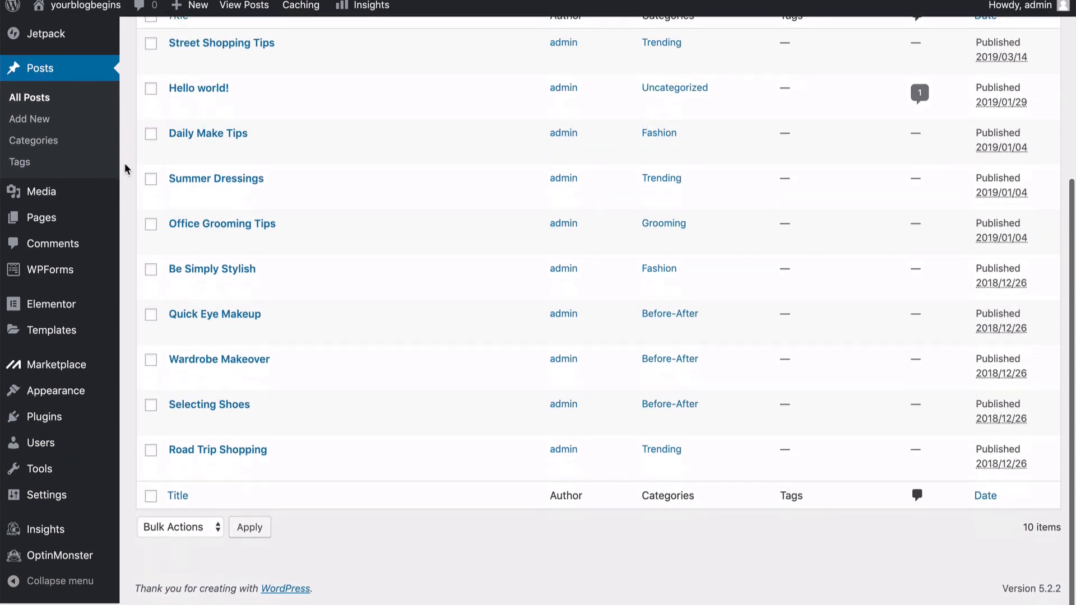
pyautogui.scroll(3, 125, 163)
pyautogui.scroll(1, 125, 162)
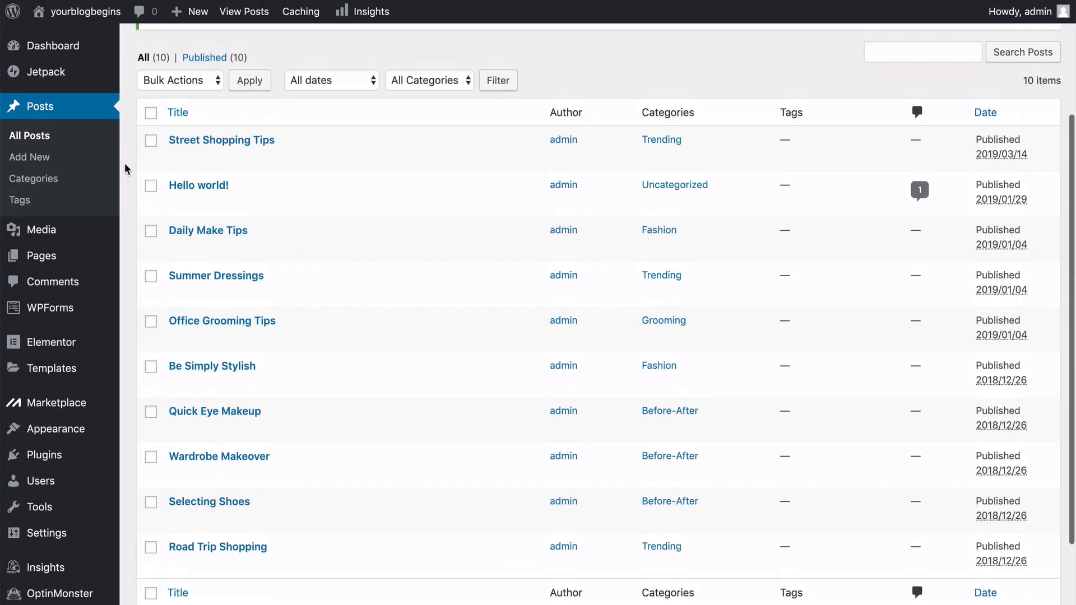
# - Move all posts to the trash in bulk except Wardrobe Makeover, Selecting Shoes and Road Trip Shopping
pyautogui.click(151, 114)
pyautogui.scroll(-3, 156, 168)
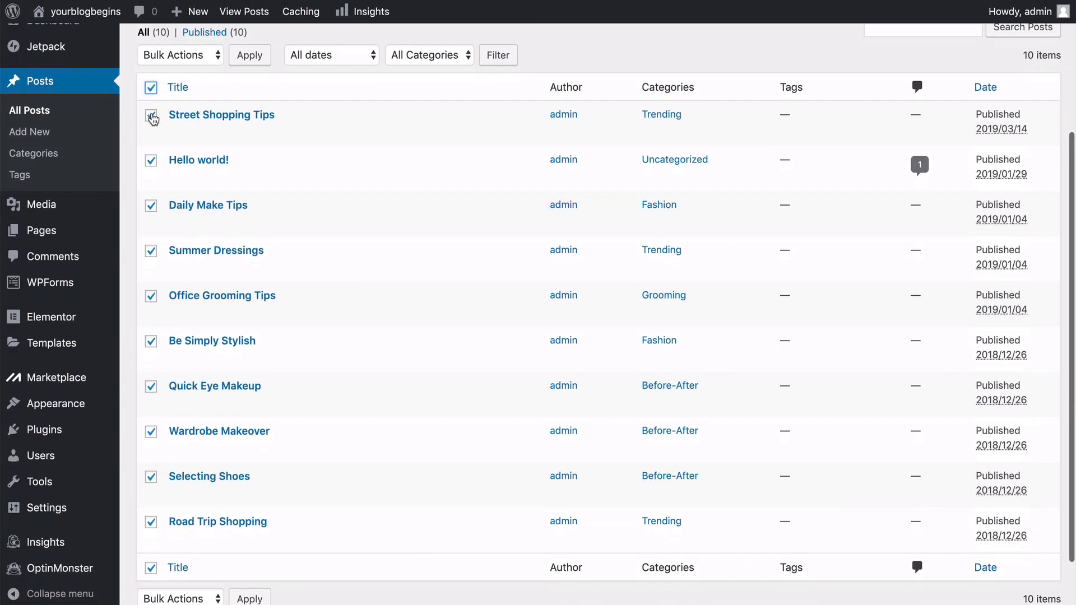
pyautogui.click(151, 475)
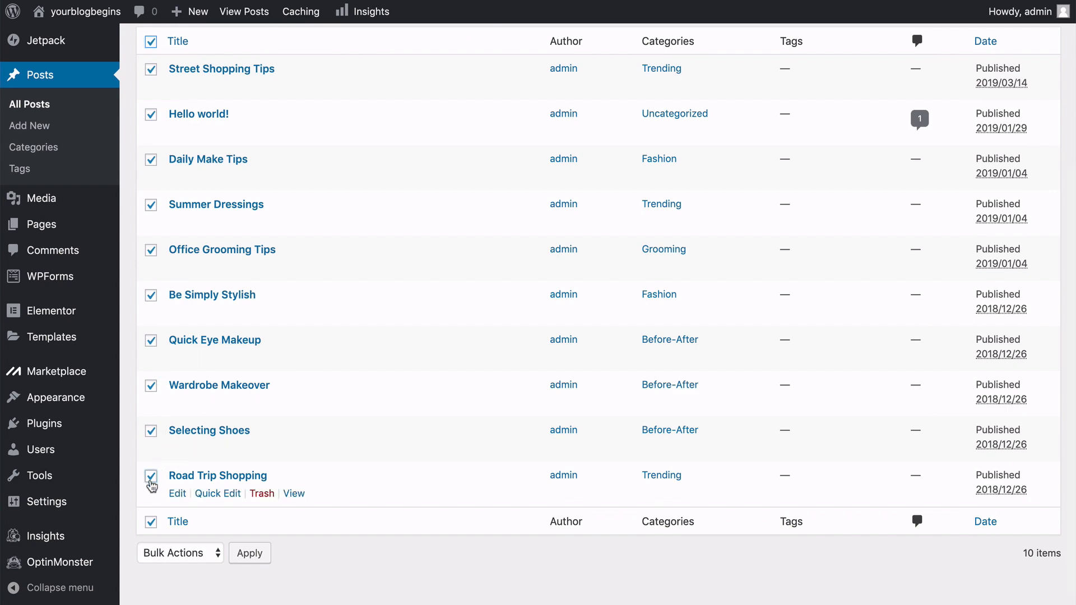
pyautogui.click(151, 431)
pyautogui.click(151, 386)
pyautogui.scroll(3, 151, 388)
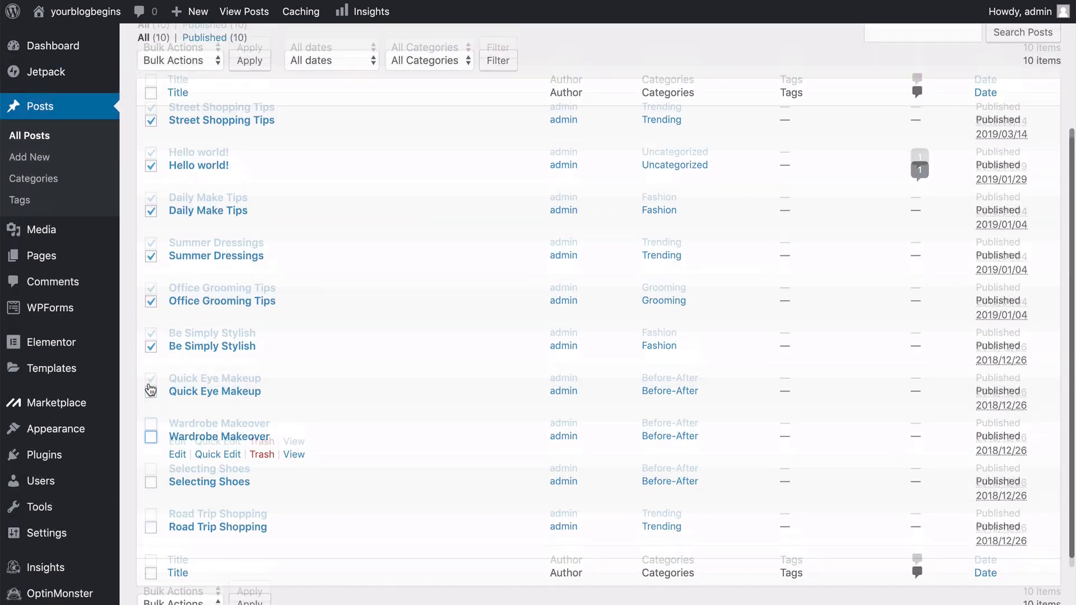
pyautogui.click(212, 60)
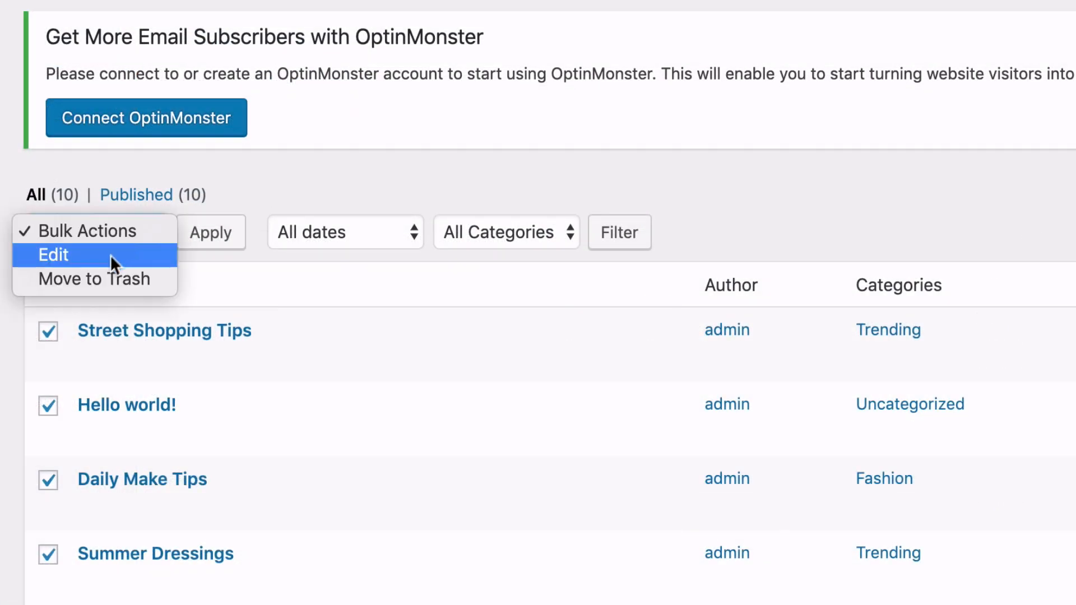
pyautogui.click(92, 277)
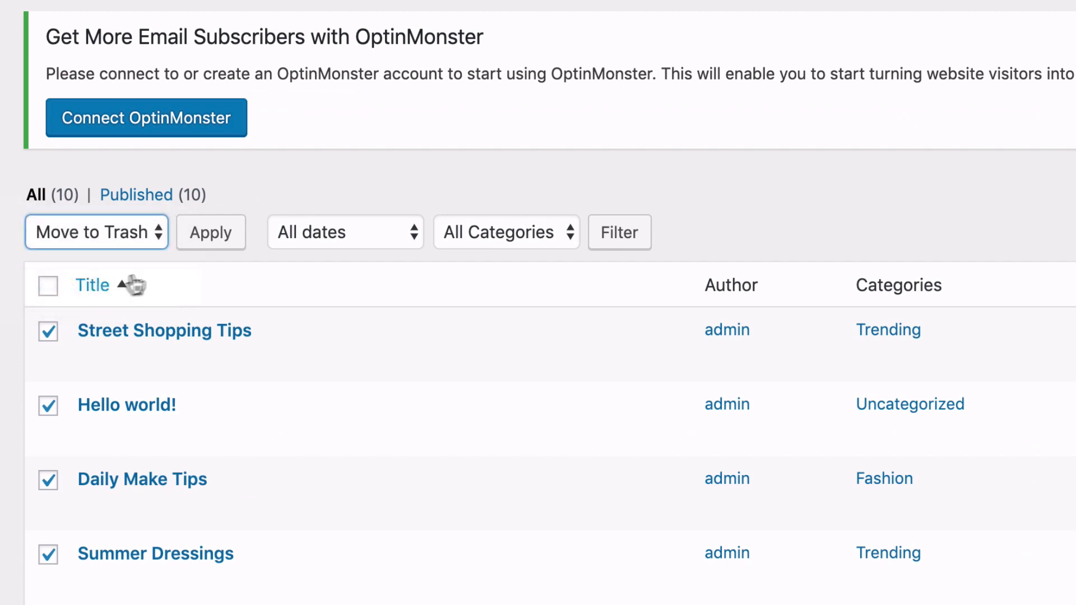
pyautogui.click(215, 241)
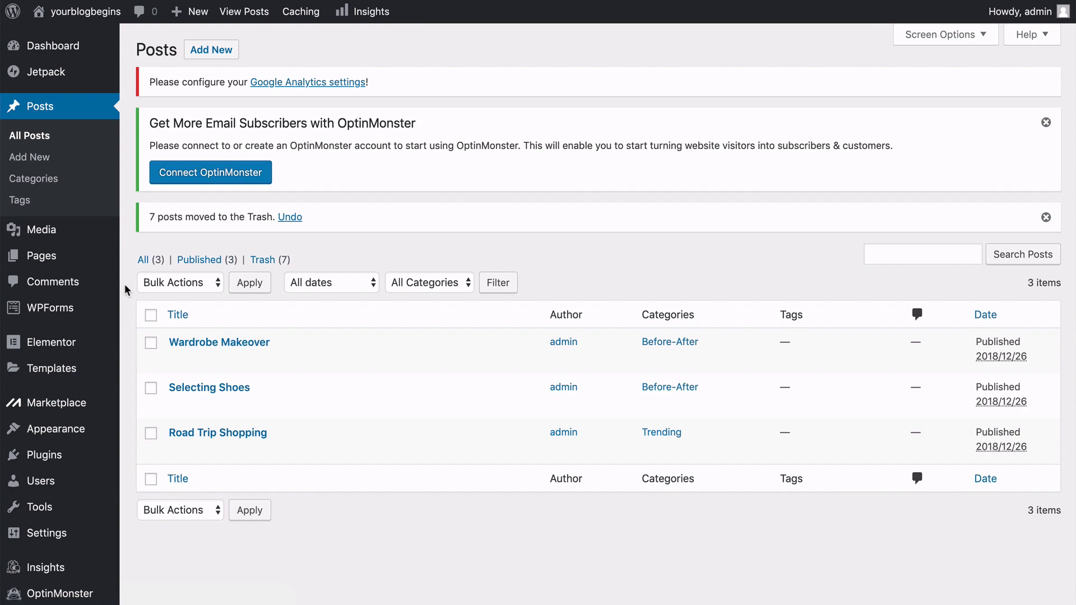
pyautogui.scroll(-2, 124, 284)
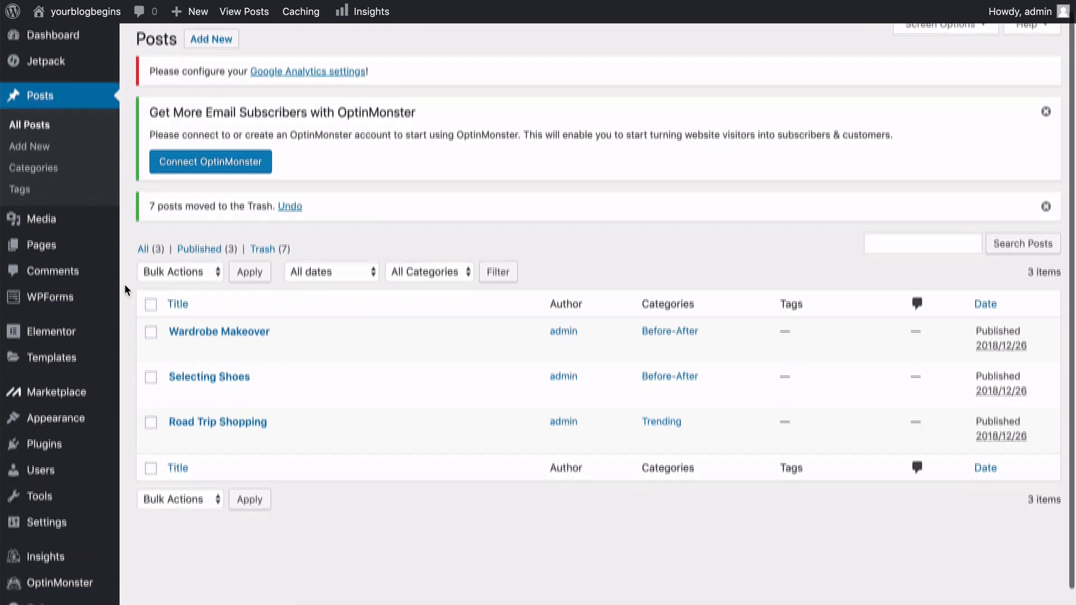
pyautogui.scroll(2, 124, 284)
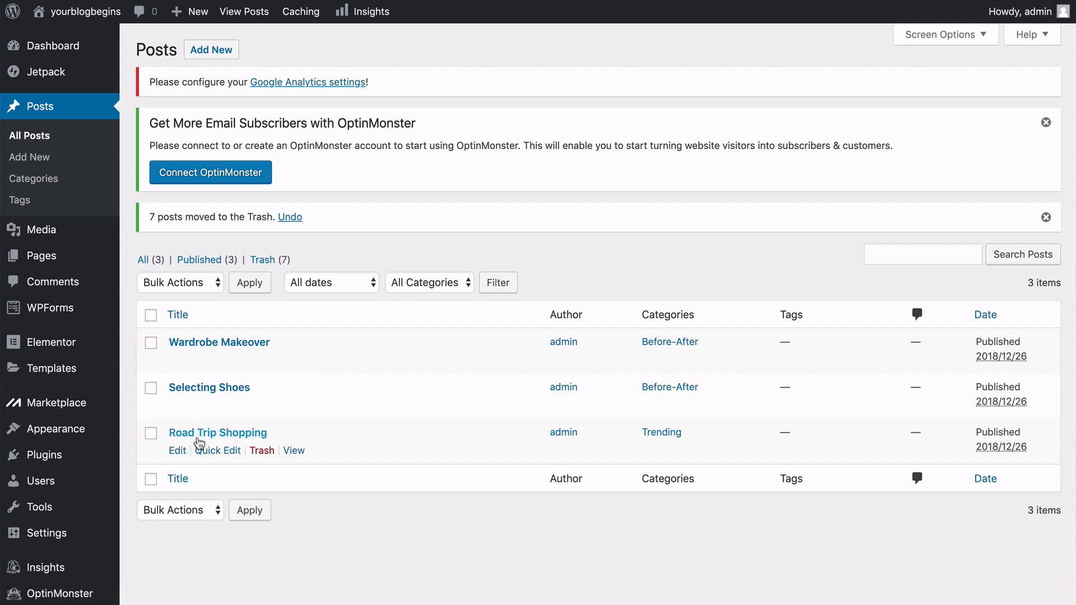
# - Return to the list of all pages and open the Home page for editing with Elementor
pyautogui.moveTo(114, 406)
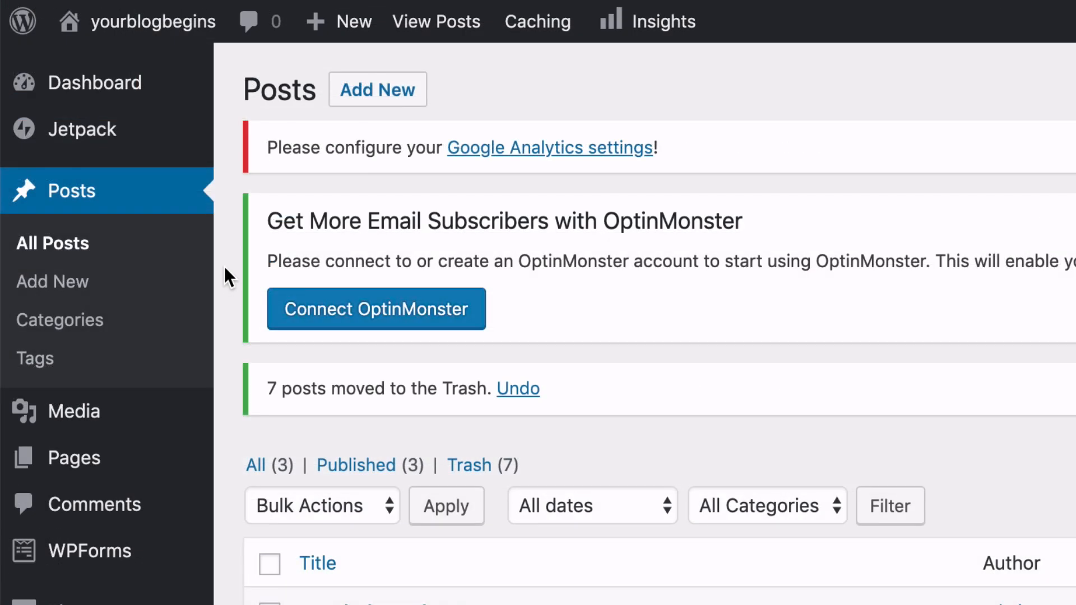
pyautogui.scroll(-1, 224, 267)
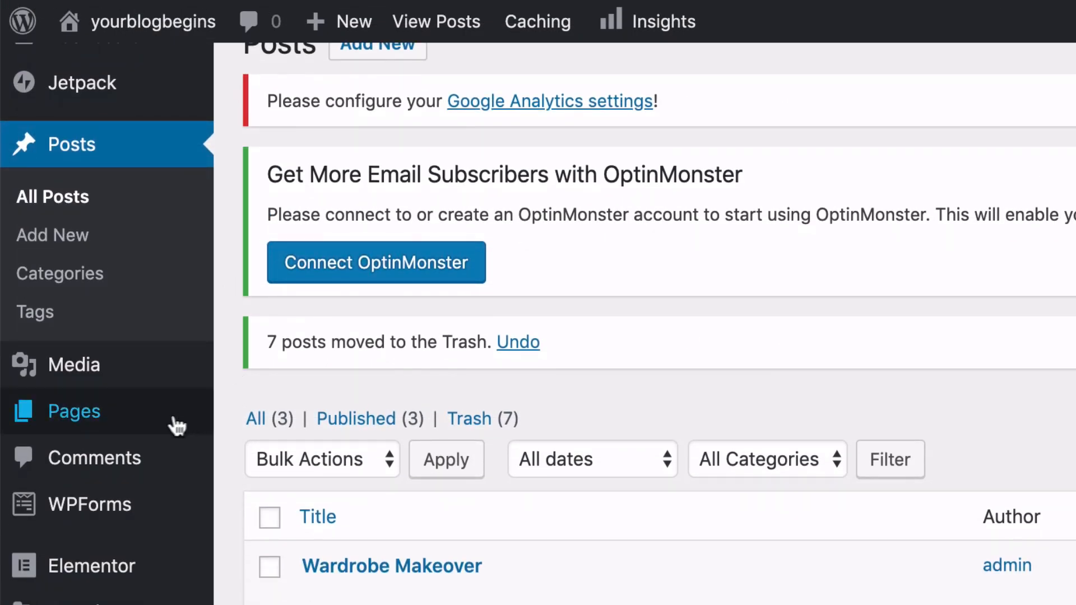
pyautogui.moveTo(178, 426)
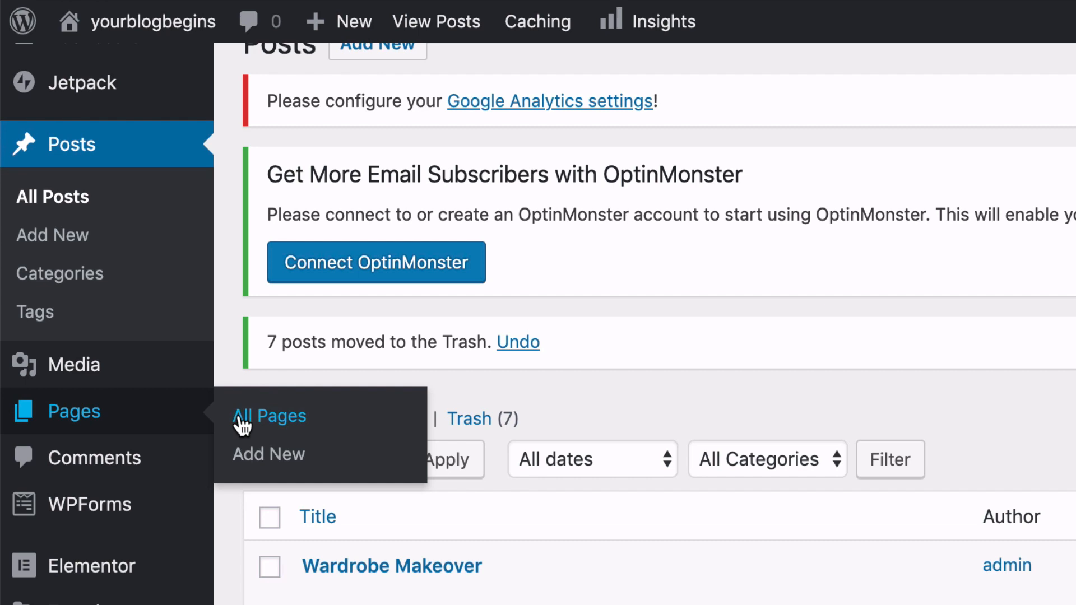
pyautogui.click(242, 420)
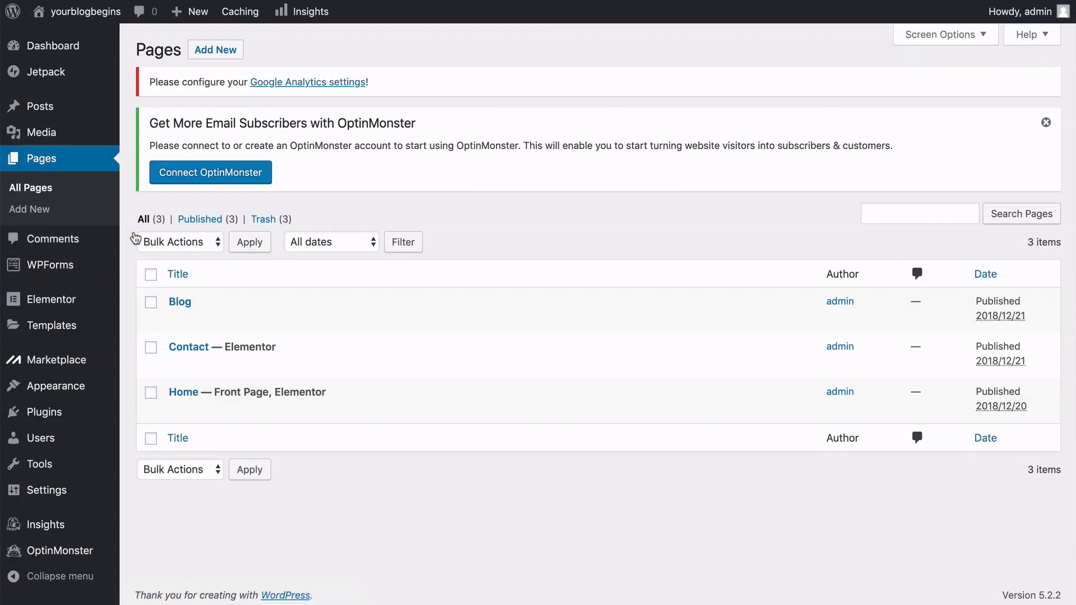
pyautogui.moveTo(150, 395)
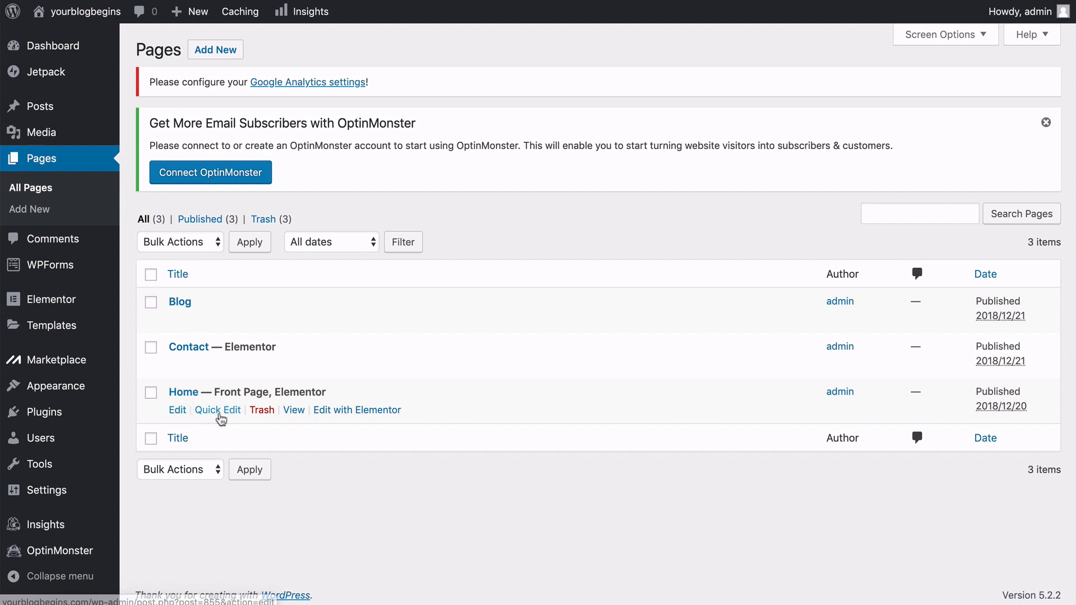
pyautogui.click(355, 412)
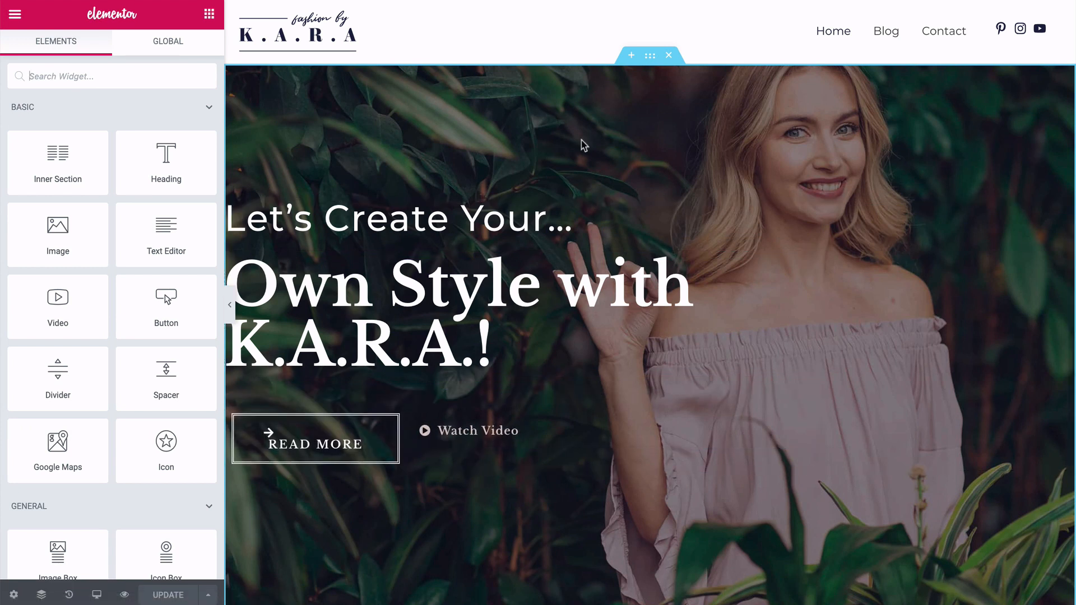
# - Look over the Home page in the editor and collapse the widget panel to view it at full width
pyautogui.scroll(-10, 636, 157)
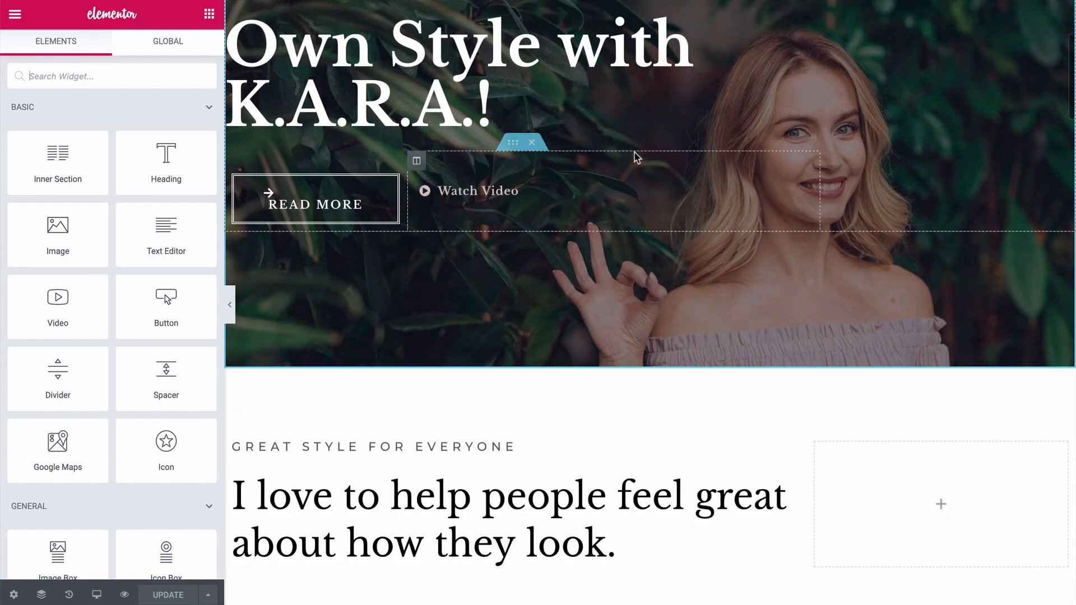
pyautogui.scroll(-5, 636, 148)
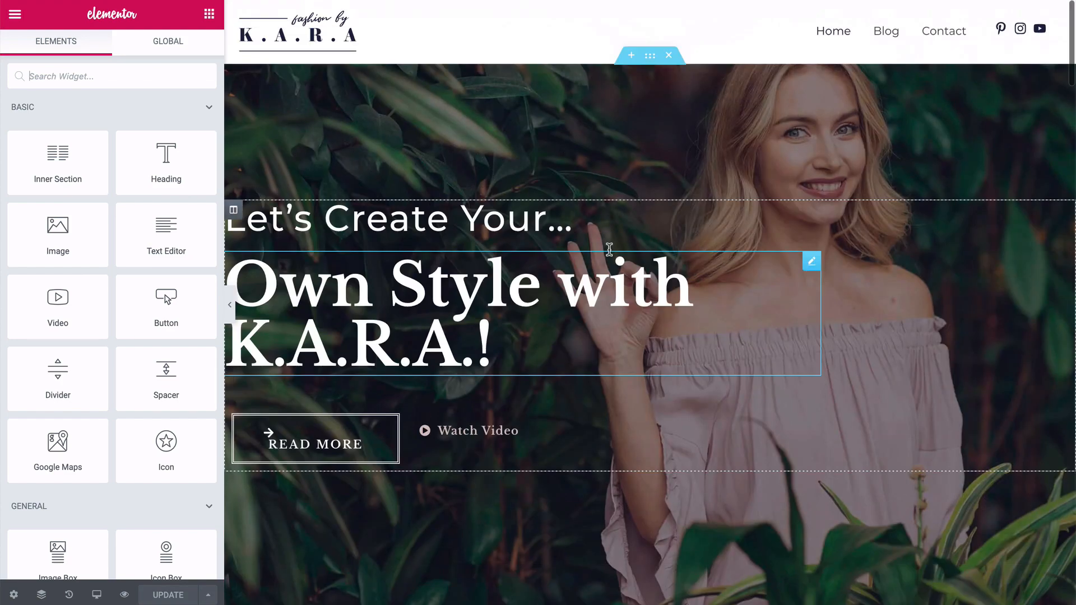
pyautogui.click(230, 305)
pyautogui.scroll(-1, 33, 279)
pyautogui.scroll(-10, 34, 278)
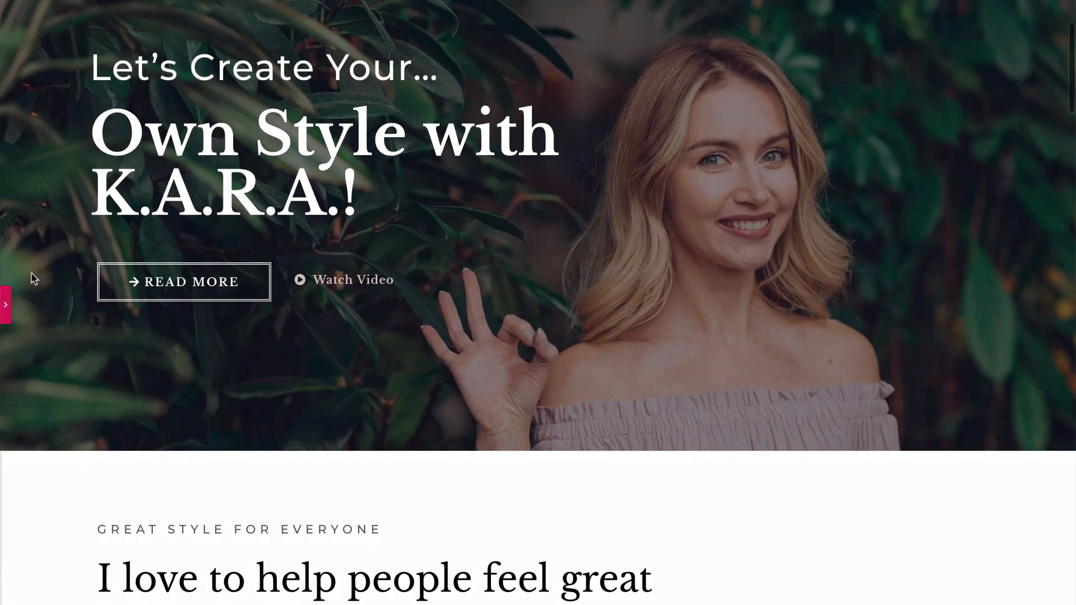
# - Examine the Home page's demo sections at full width down to the footer, and bring the widget panel back
pyautogui.scroll(-10, 32, 273)
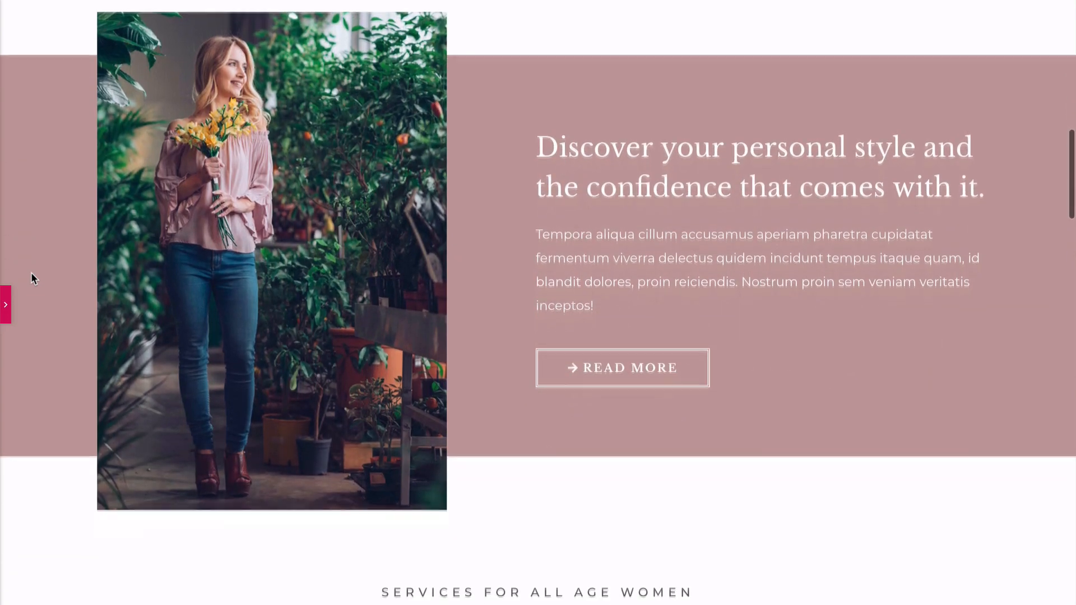
pyautogui.scroll(-4, 32, 278)
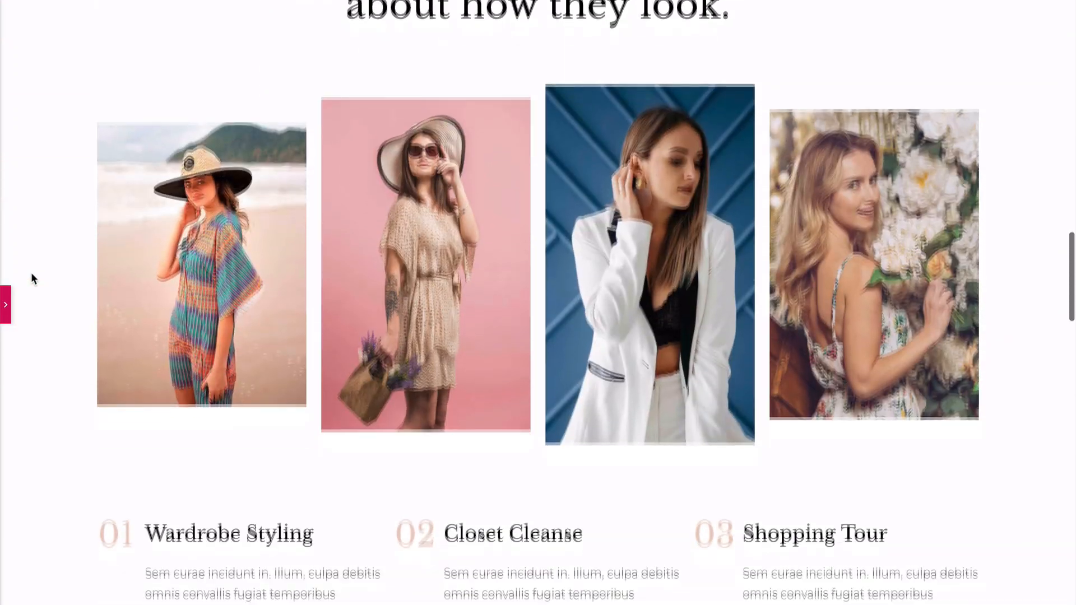
pyautogui.scroll(-3, 31, 278)
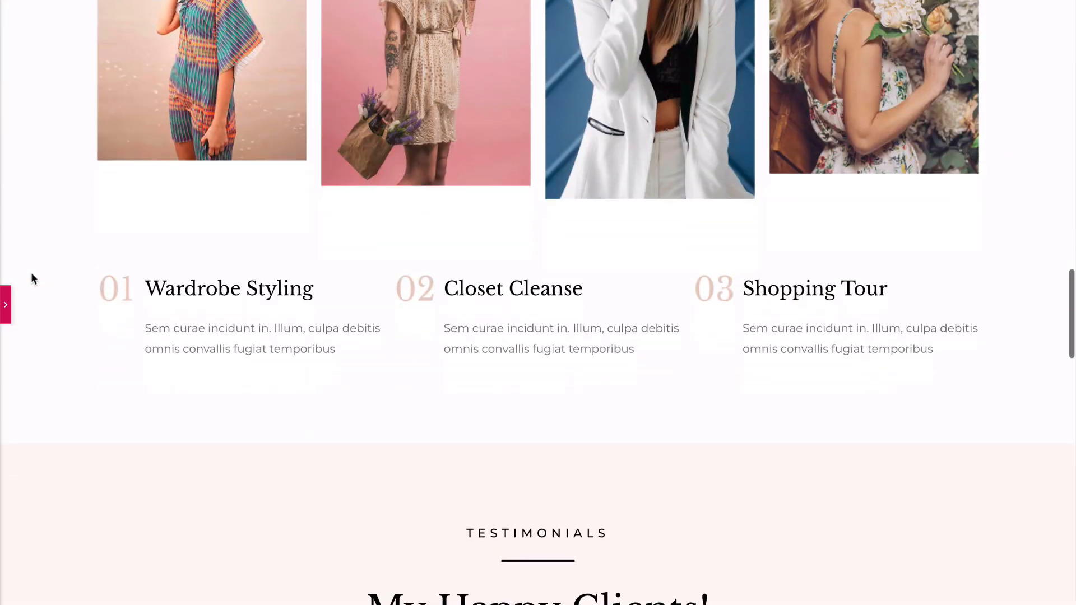
pyautogui.scroll(6, 31, 280)
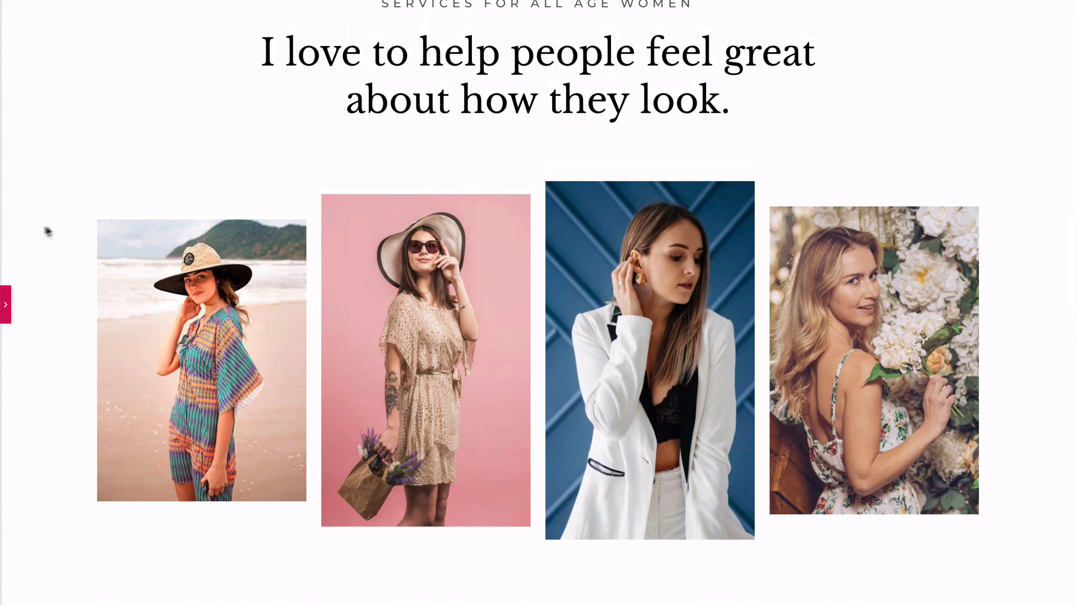
pyautogui.scroll(-6, 47, 231)
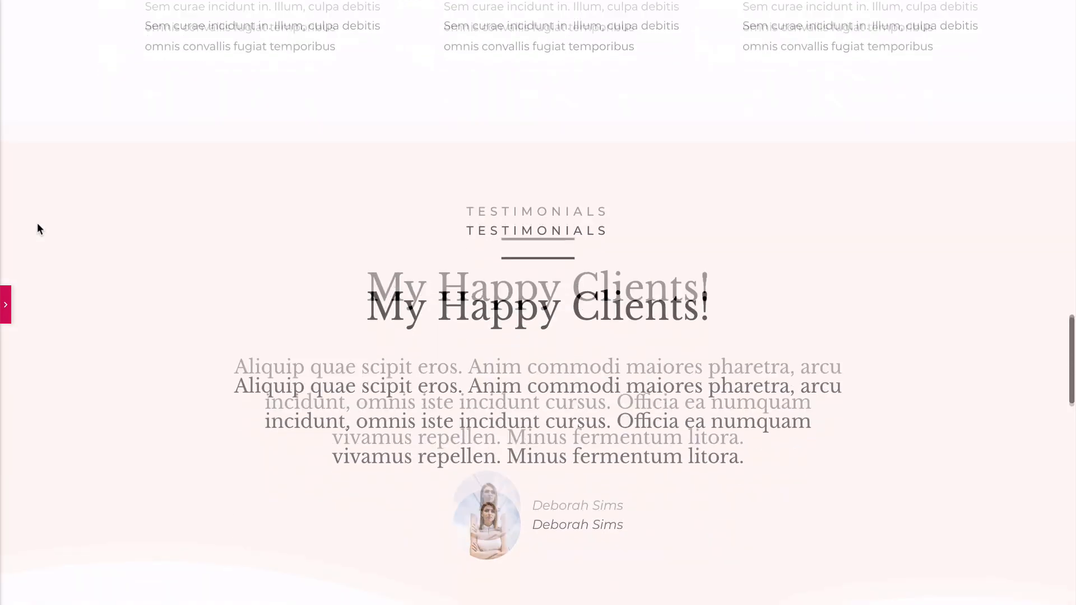
pyautogui.scroll(-8, 37, 224)
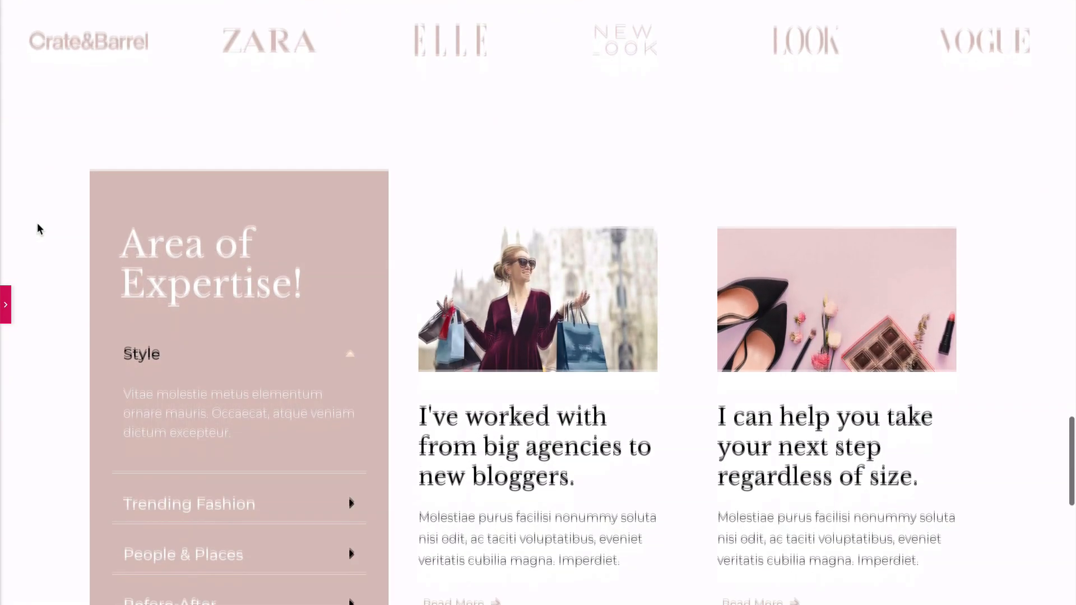
pyautogui.scroll(-10, 37, 223)
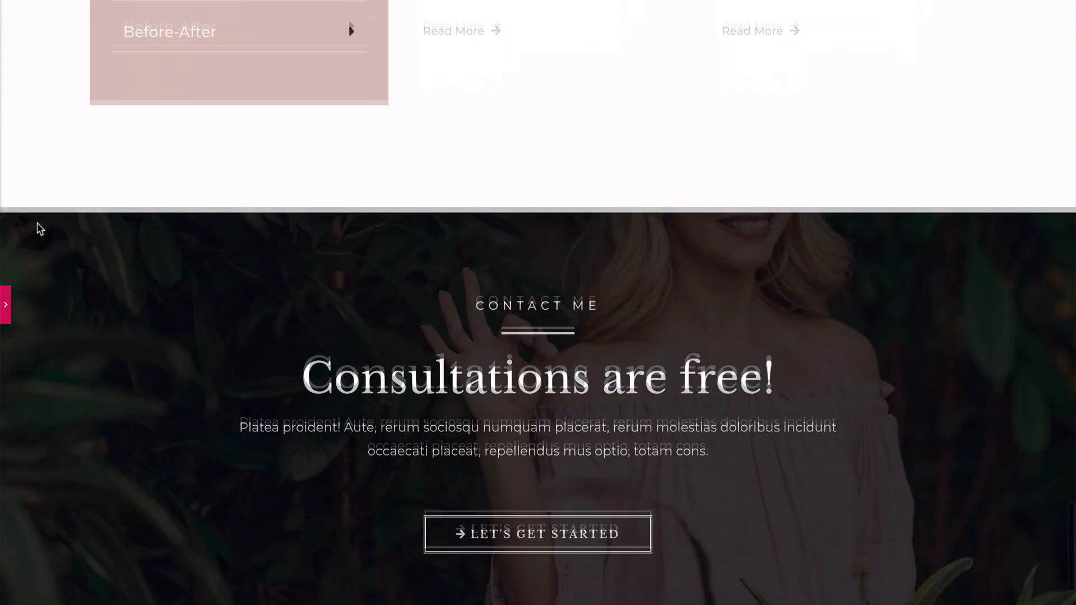
pyautogui.scroll(-3, 37, 223)
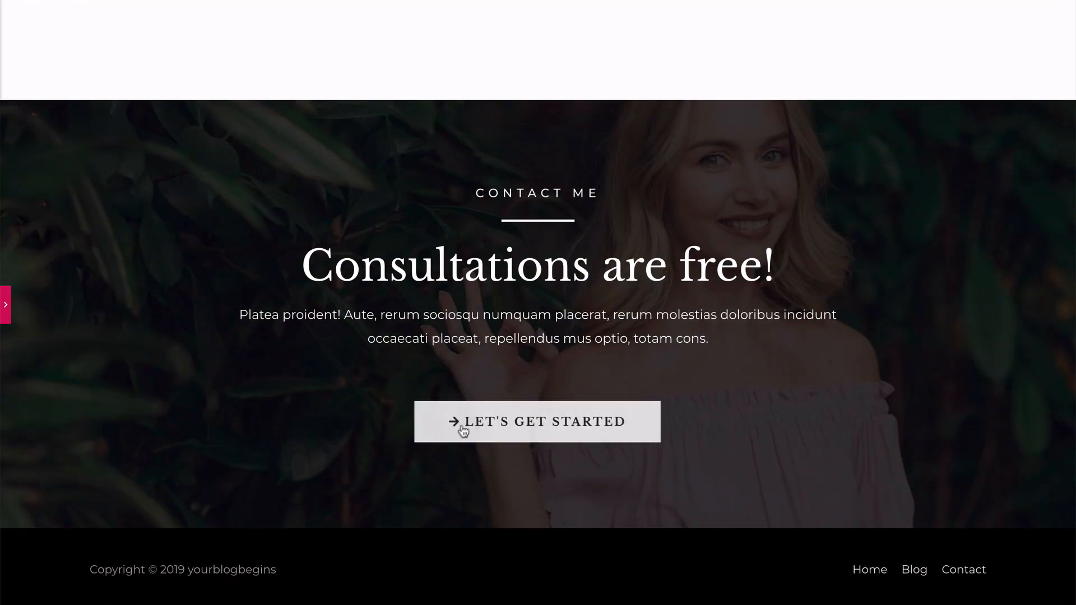
pyautogui.click(6, 307)
pyautogui.scroll(10, 248, 269)
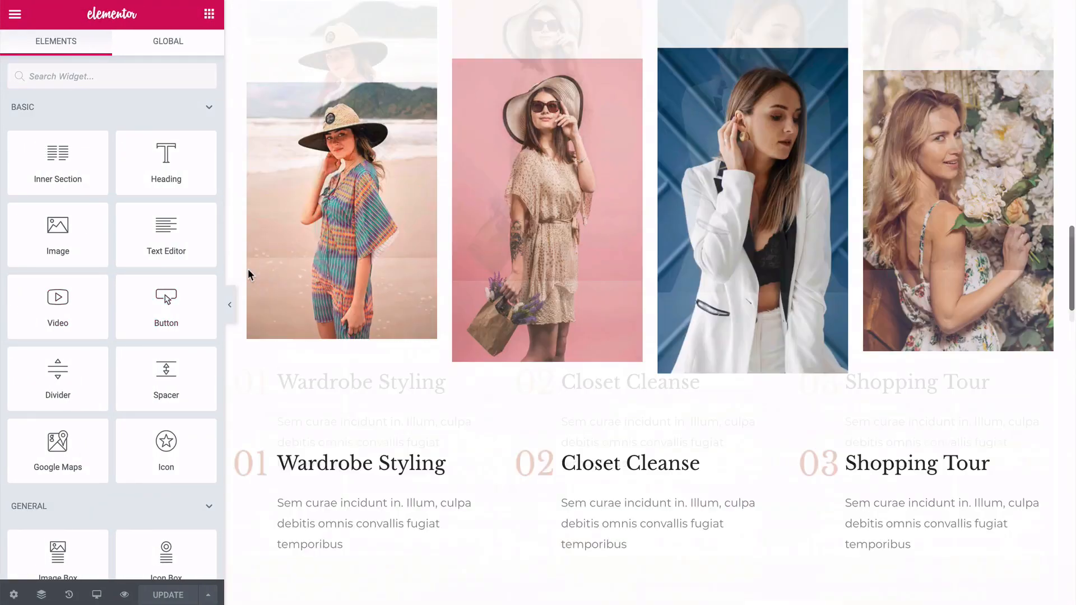
pyautogui.scroll(5, 248, 268)
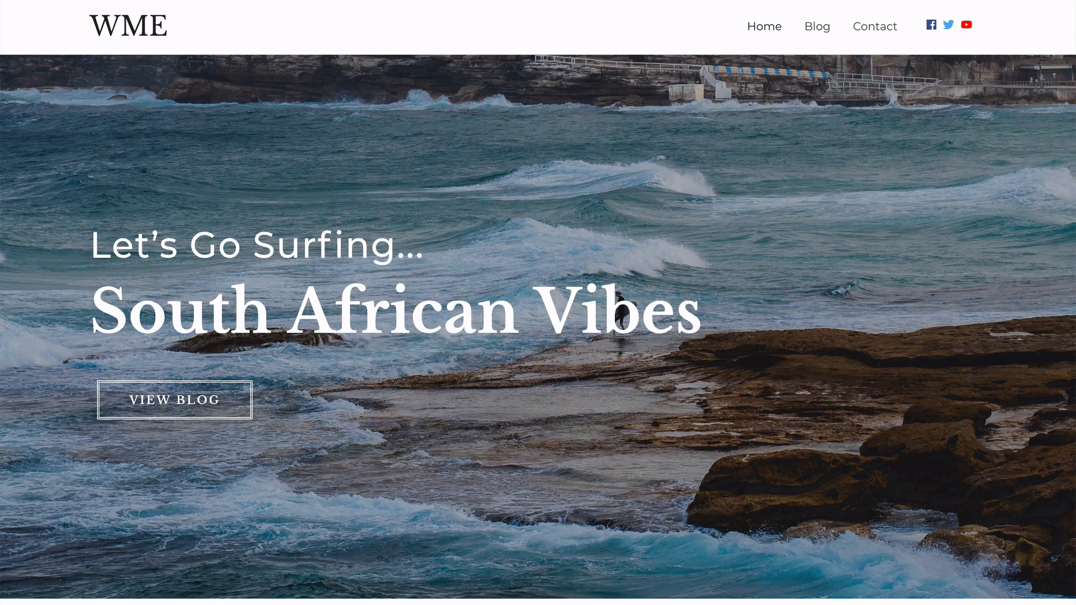
# - Examine the finished WME surfing example's home page, from the hero and beach style section through the trip cards to the contact section
pyautogui.rightClick(549, 119)
pyautogui.click(529, 139)
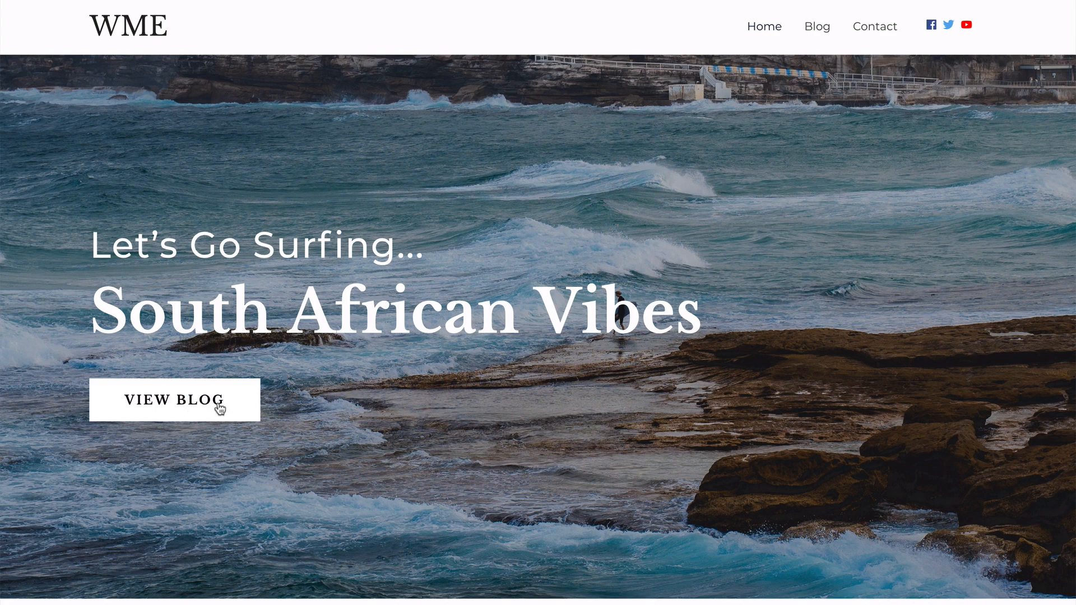
pyautogui.scroll(-10, 61, 356)
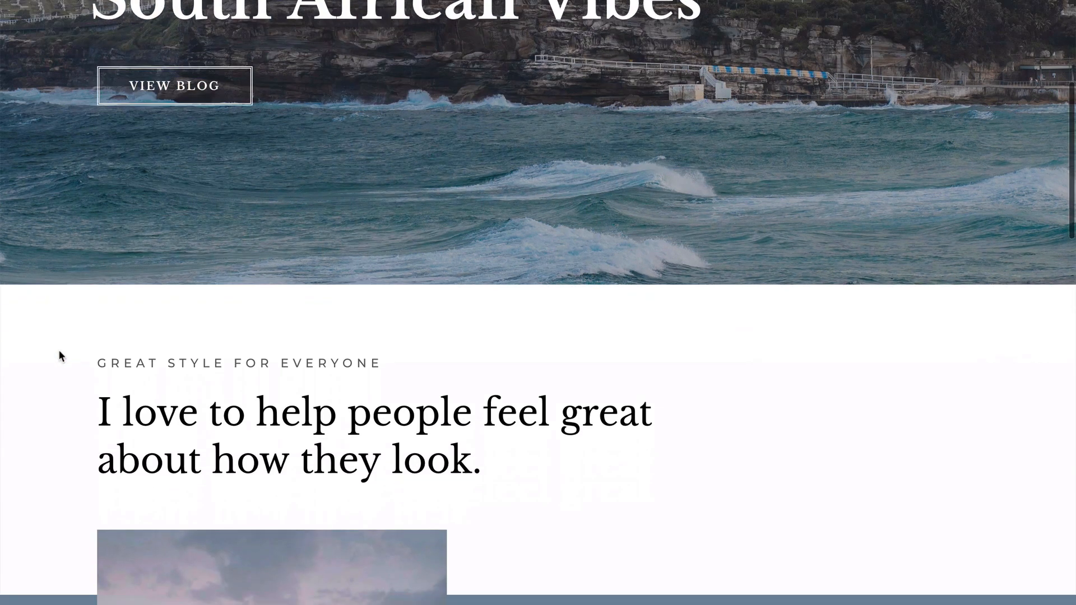
pyautogui.scroll(2, 60, 356)
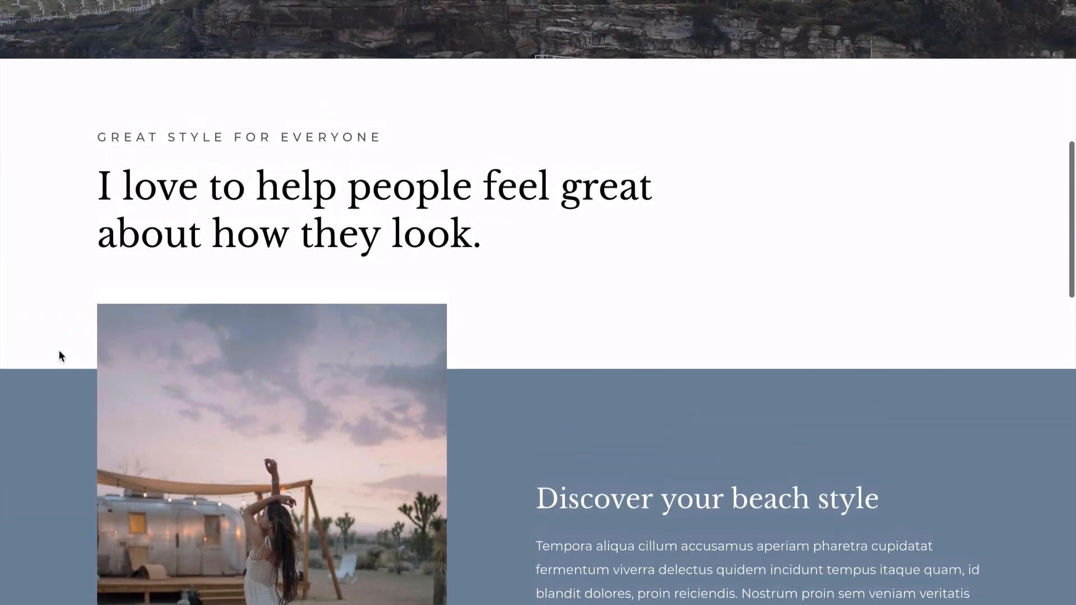
pyautogui.scroll(-5, 51, 256)
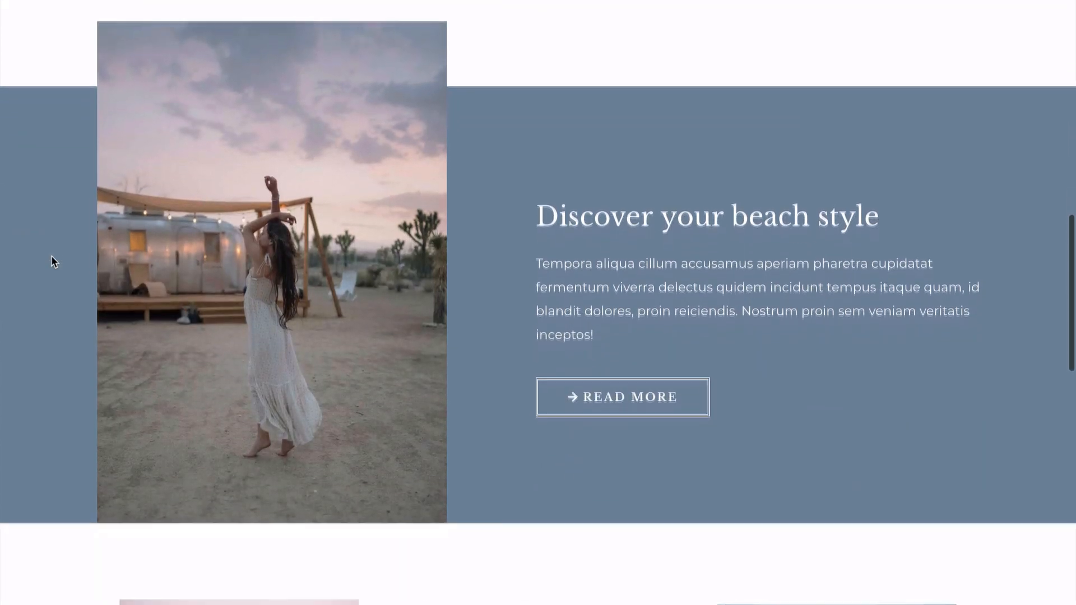
pyautogui.scroll(5, 52, 256)
pyautogui.scroll(-5, 51, 255)
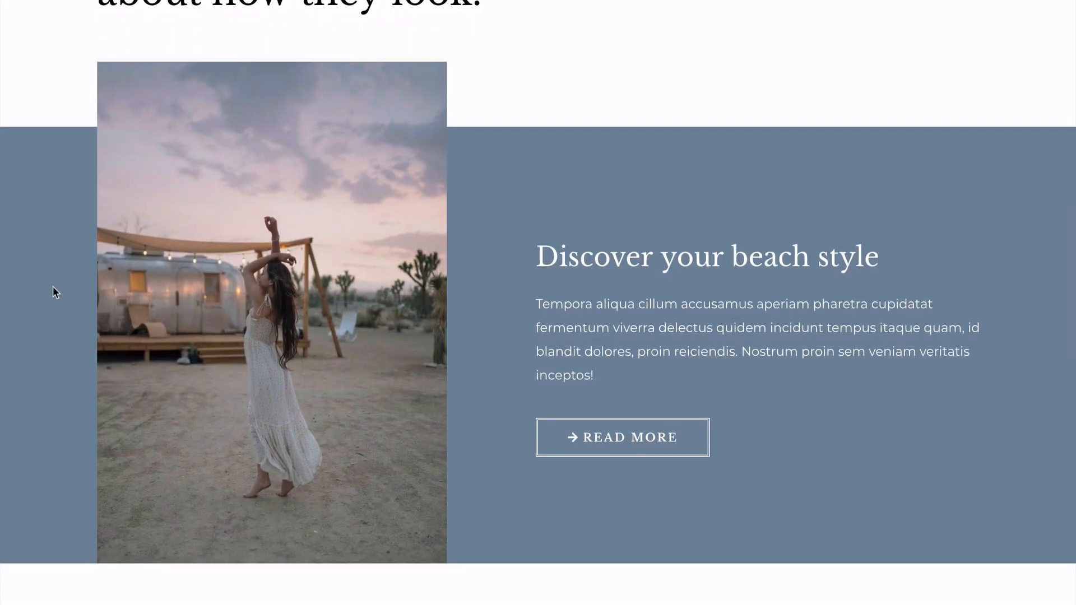
pyautogui.scroll(-10, 80, 301)
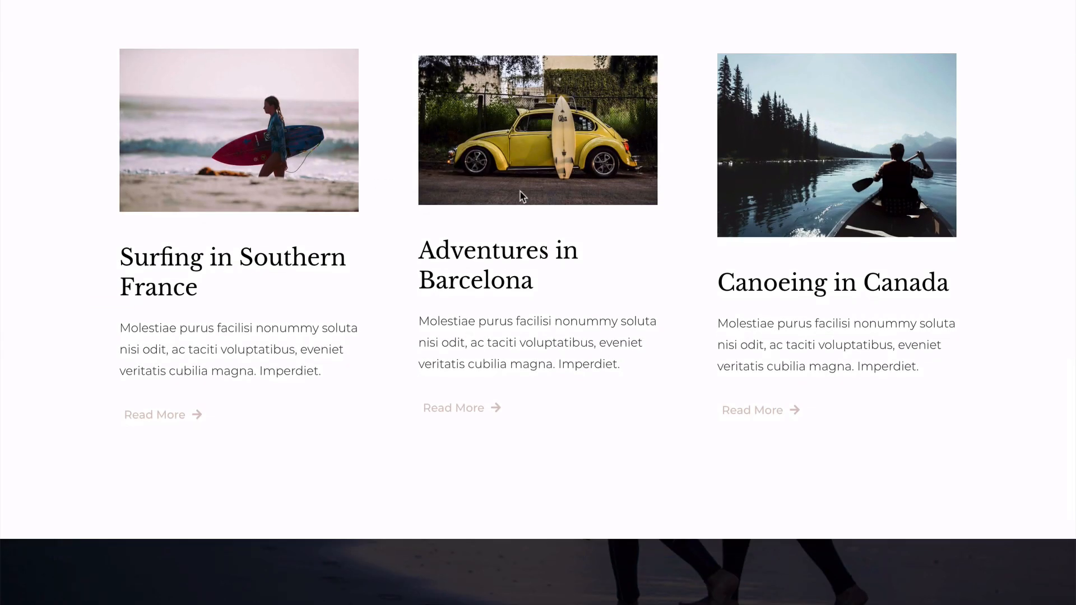
pyautogui.scroll(1, 520, 193)
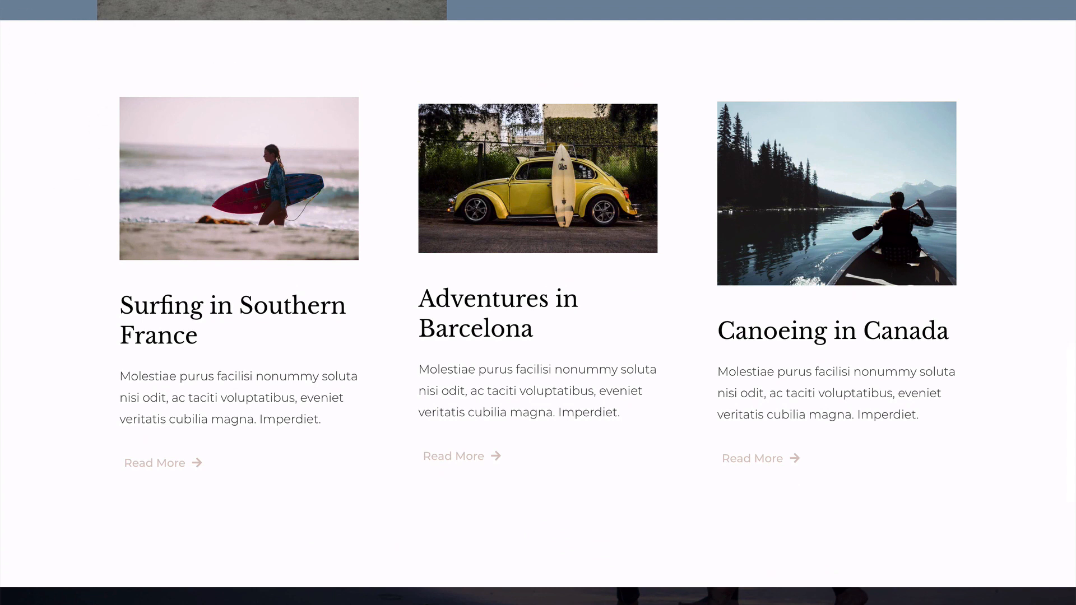
pyautogui.scroll(-7, 52, 201)
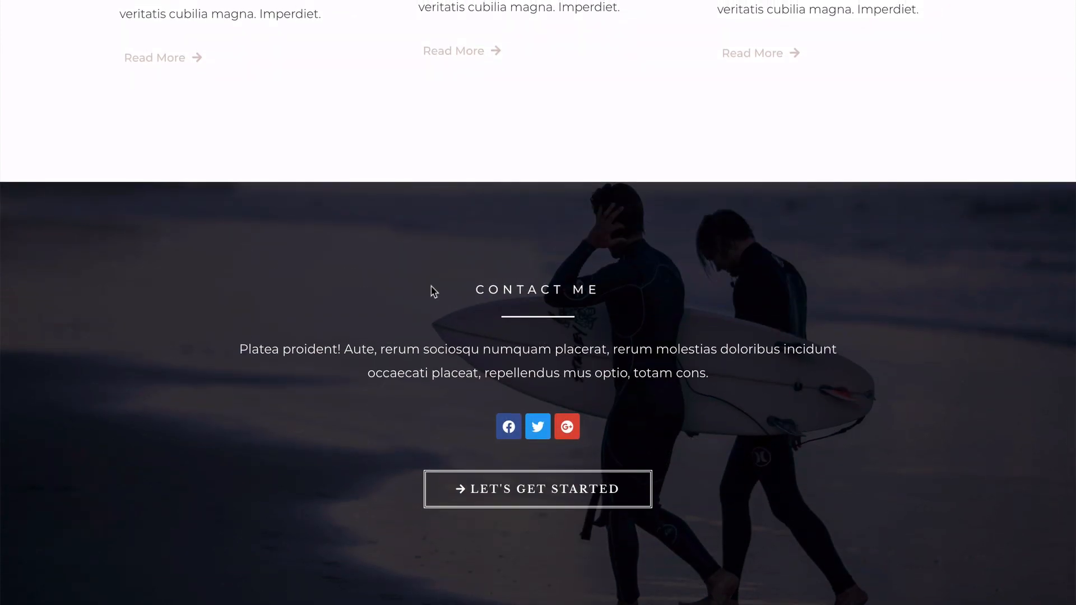
pyautogui.scroll(1, 433, 292)
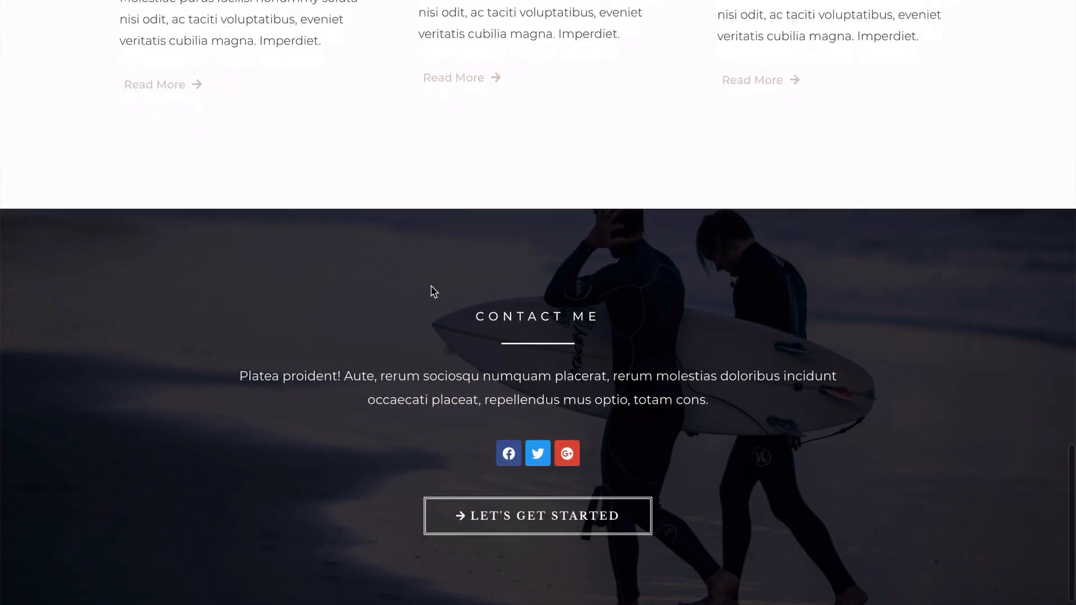
pyautogui.scroll(-1, 434, 291)
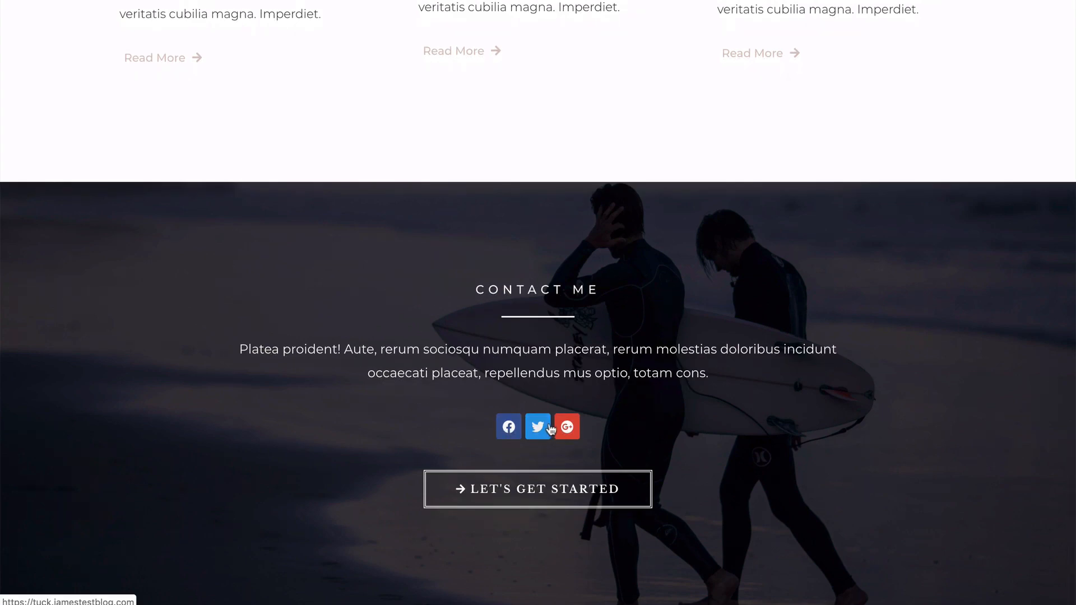
pyautogui.scroll(1, 271, 409)
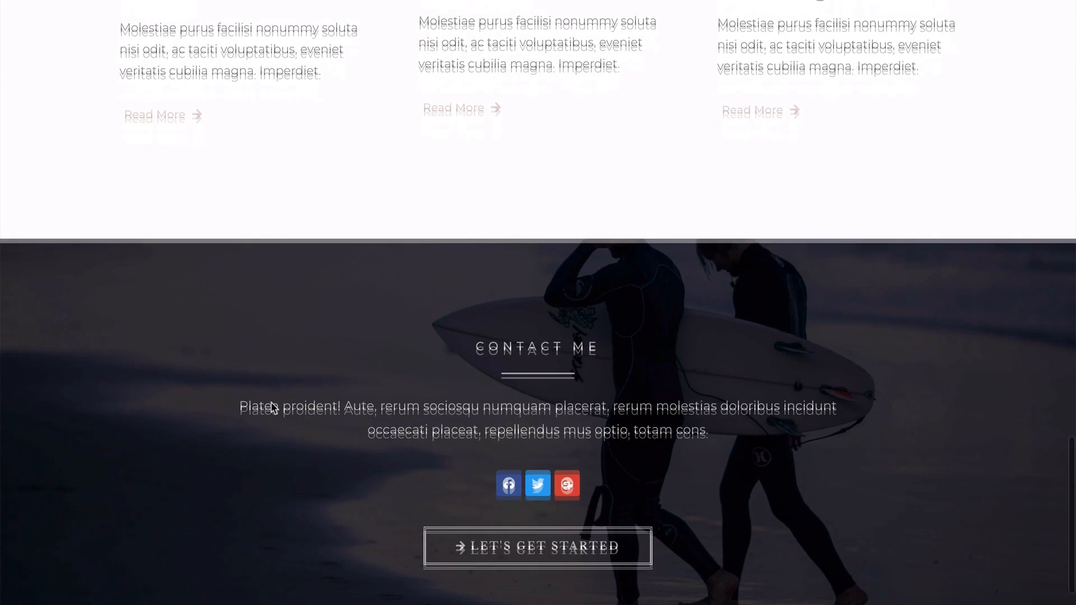
pyautogui.scroll(-2, 271, 408)
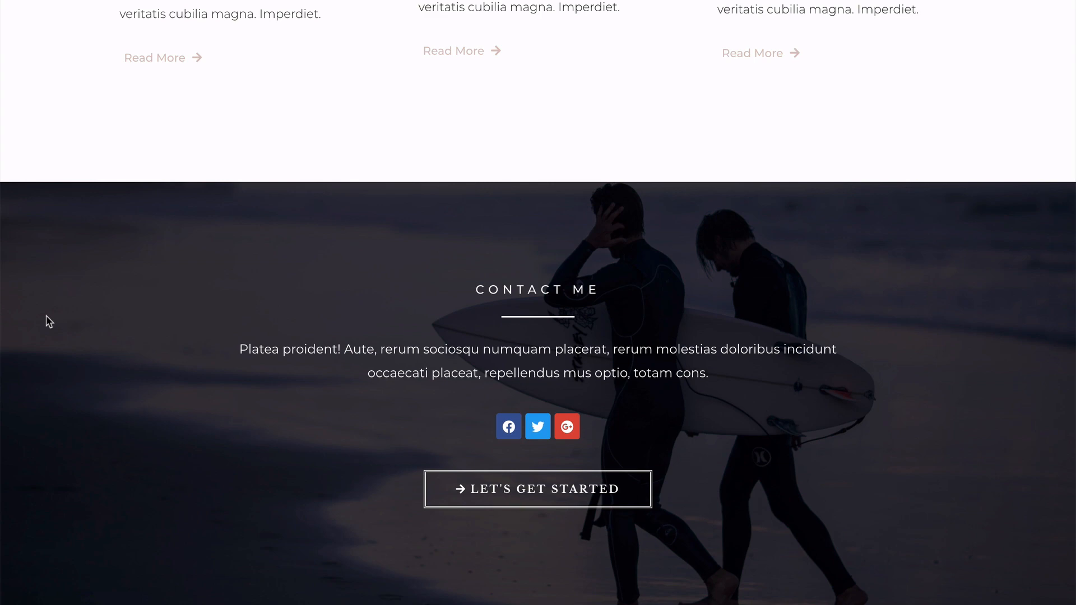
pyautogui.scroll(10, 46, 315)
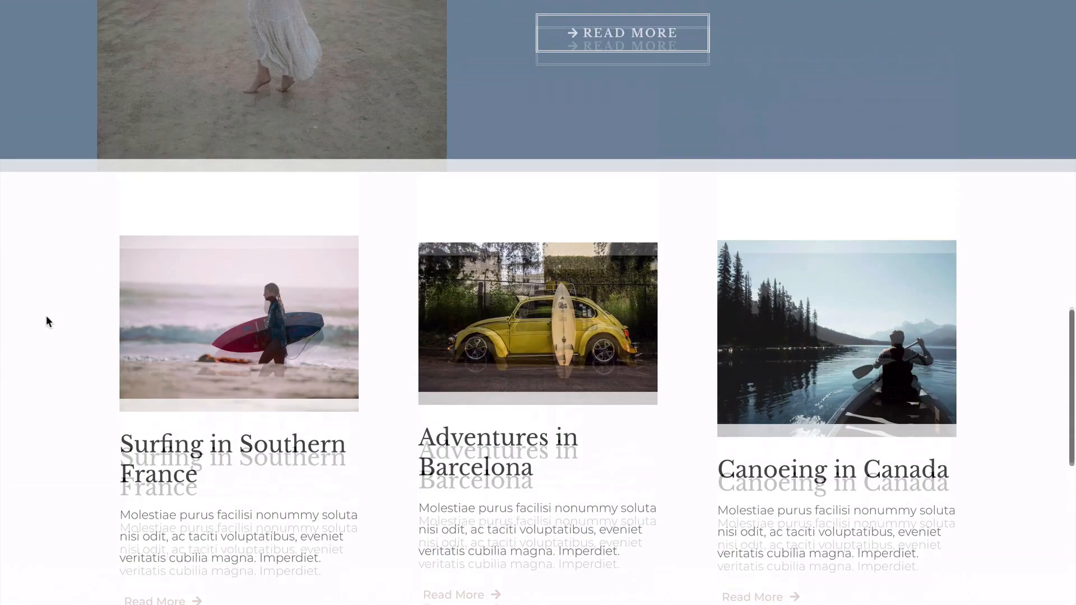
pyautogui.scroll(10, 46, 317)
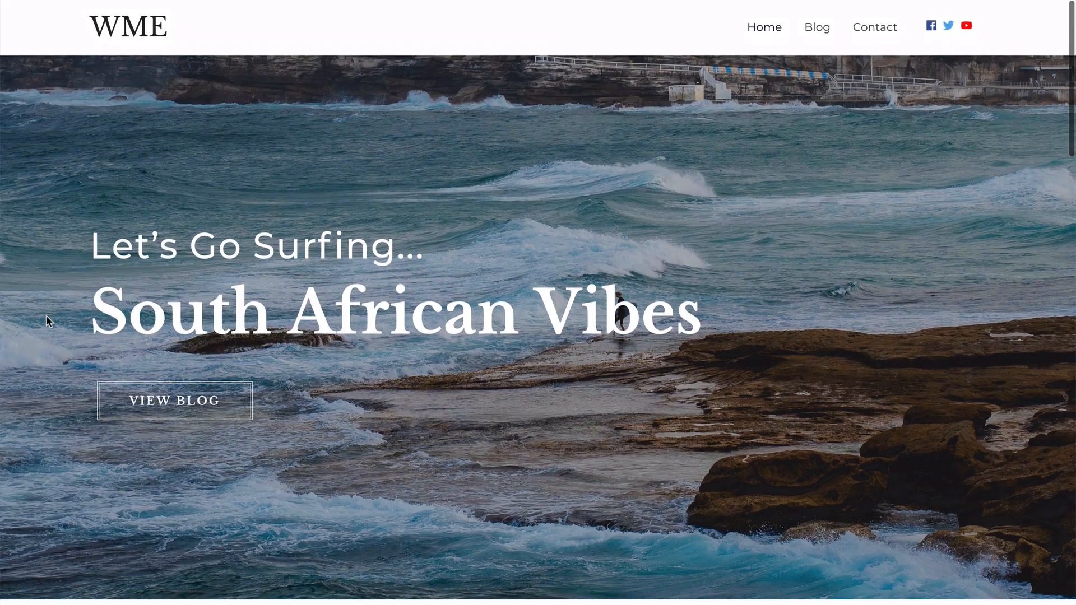
pyautogui.scroll(-8, 46, 315)
pyautogui.scroll(-10, 46, 315)
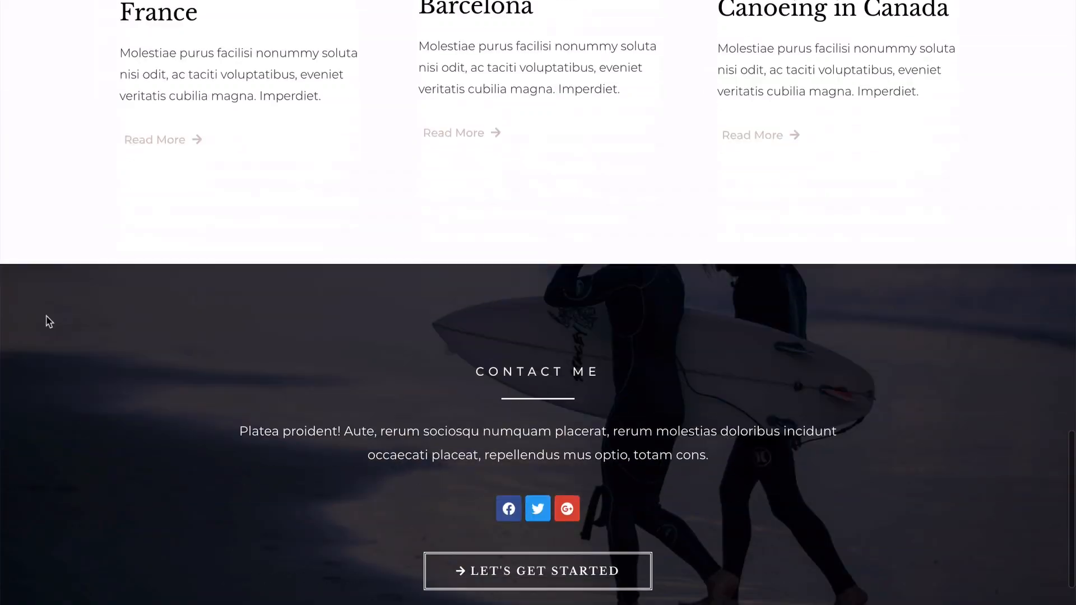
pyautogui.scroll(10, 46, 315)
pyautogui.scroll(10, 46, 315)
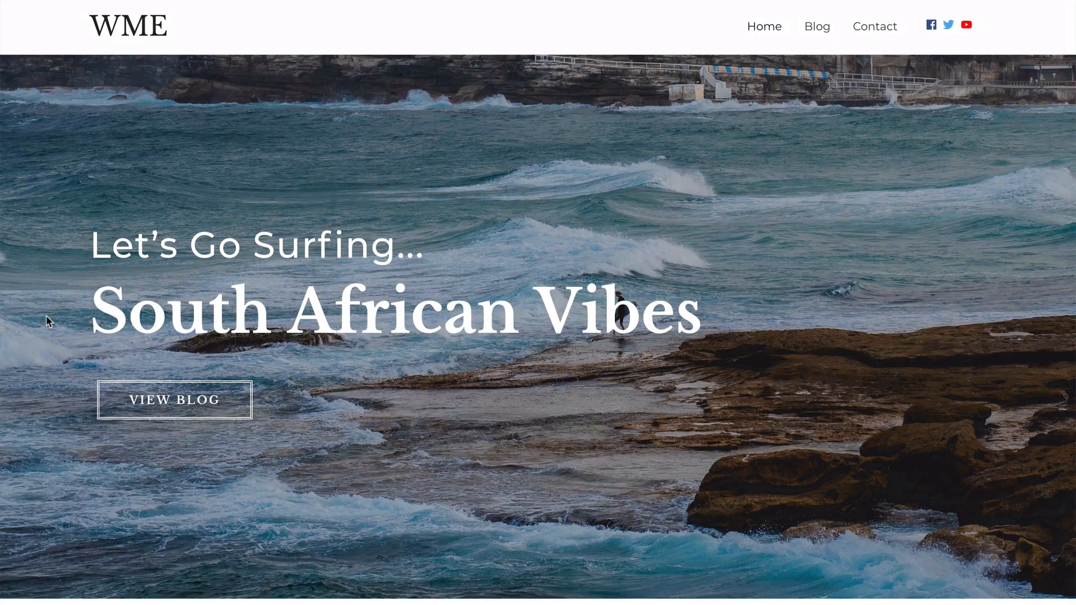
pyautogui.scroll(-8, 46, 315)
pyautogui.scroll(-10, 46, 315)
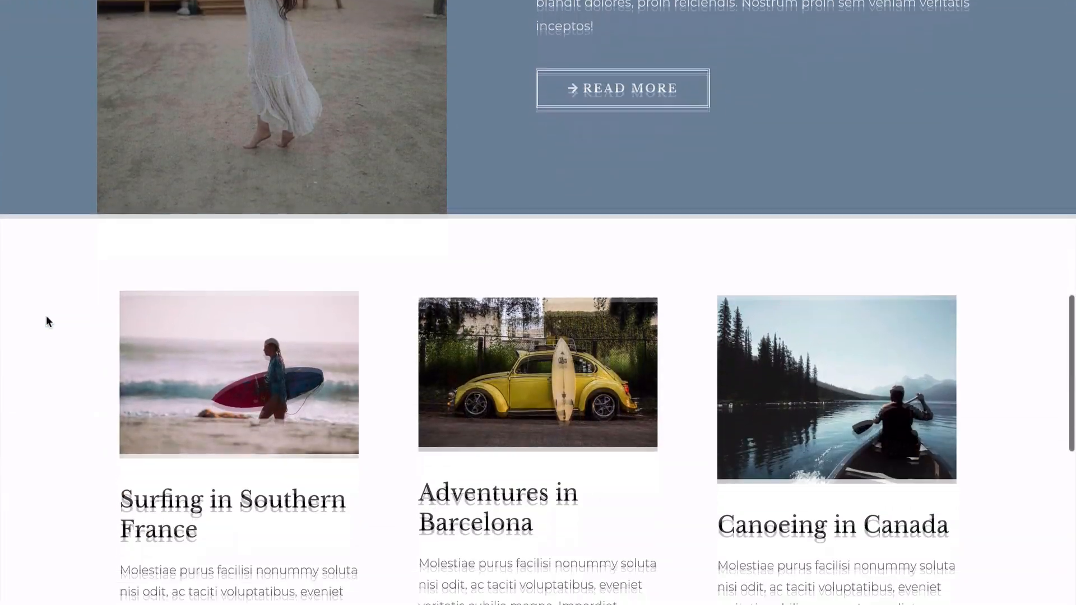
pyautogui.scroll(-3, 46, 320)
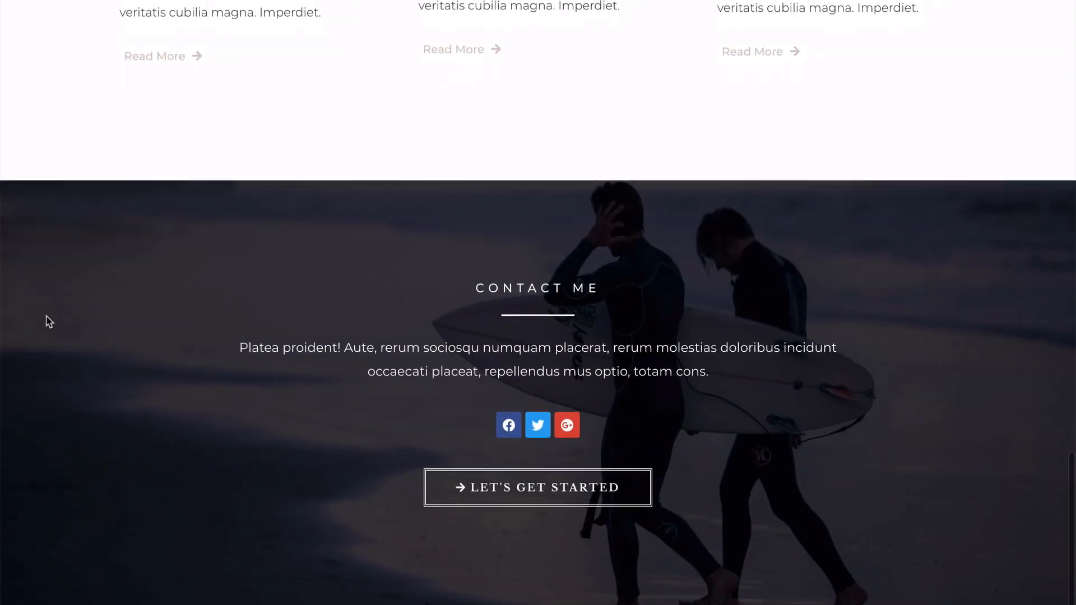
pyautogui.scroll(10, 46, 320)
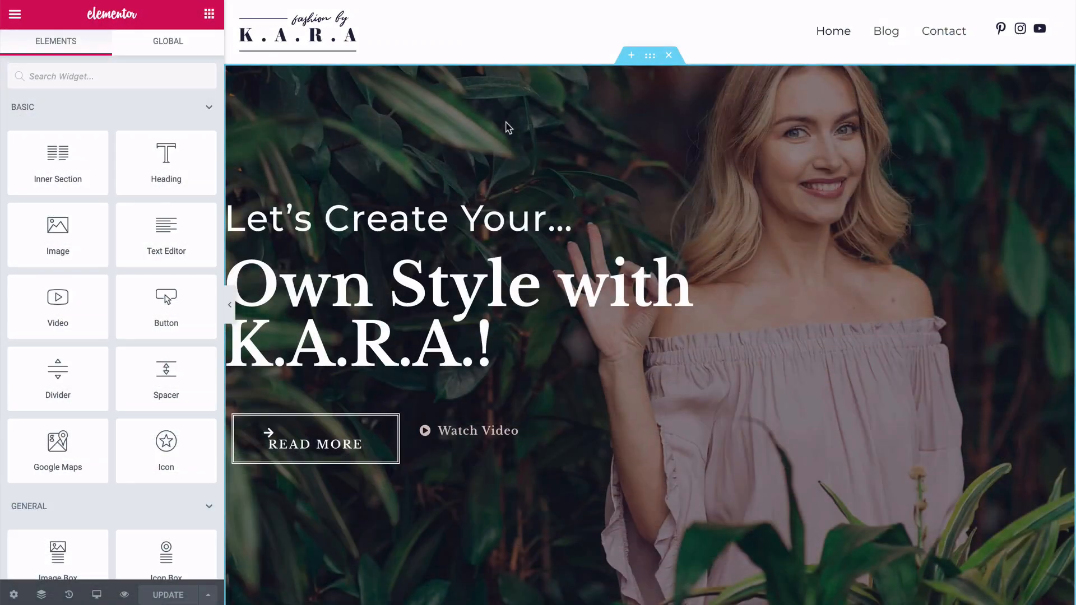
# - Delete the hero section and restore it by returning to the Editing Started entry in the editing history
pyautogui.click(670, 58)
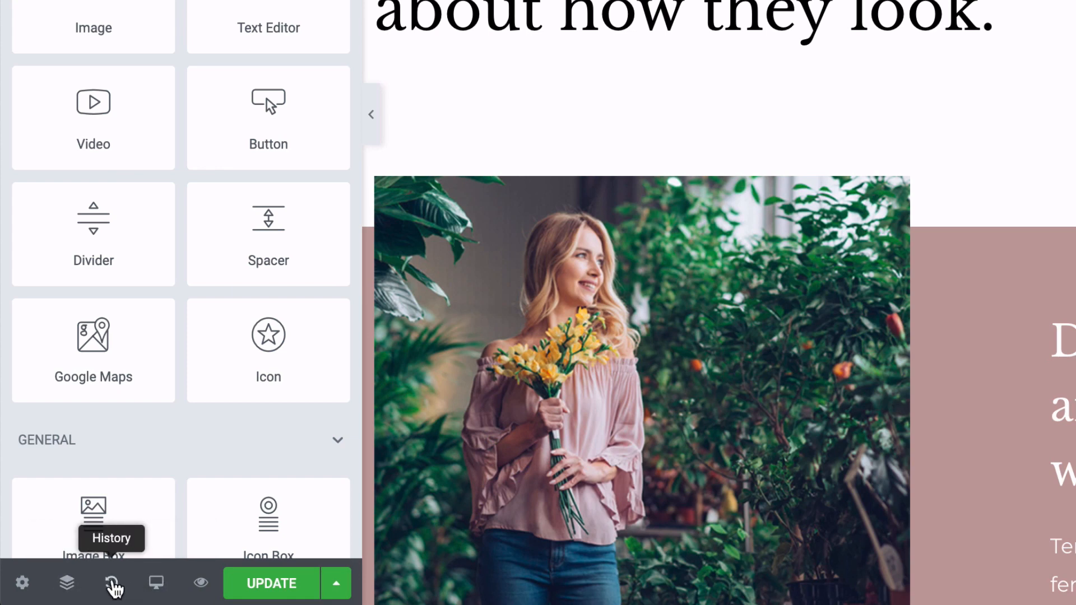
pyautogui.click(111, 583)
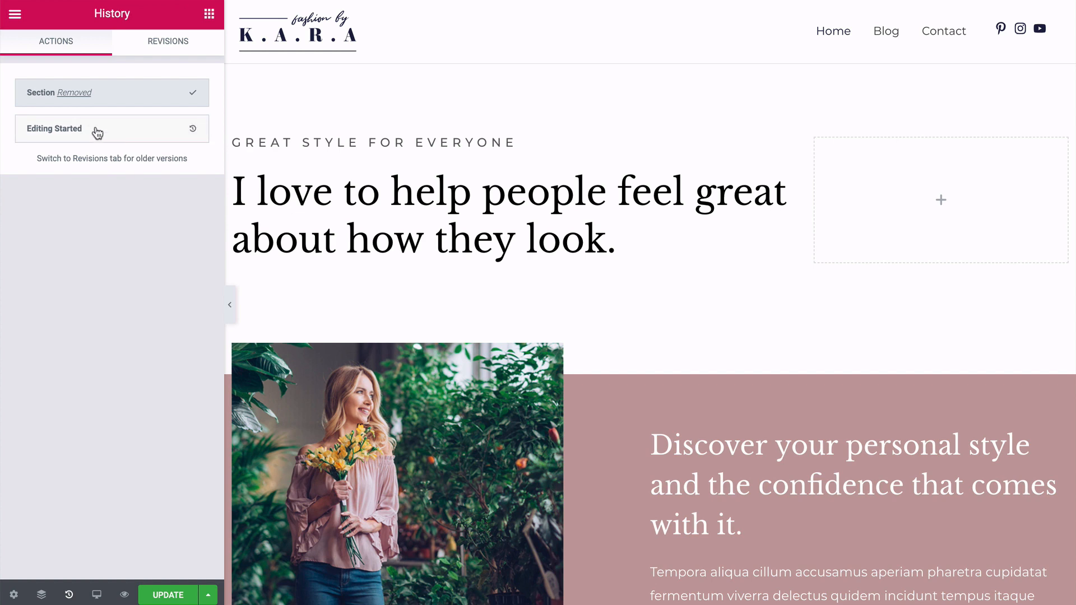
pyautogui.click(97, 132)
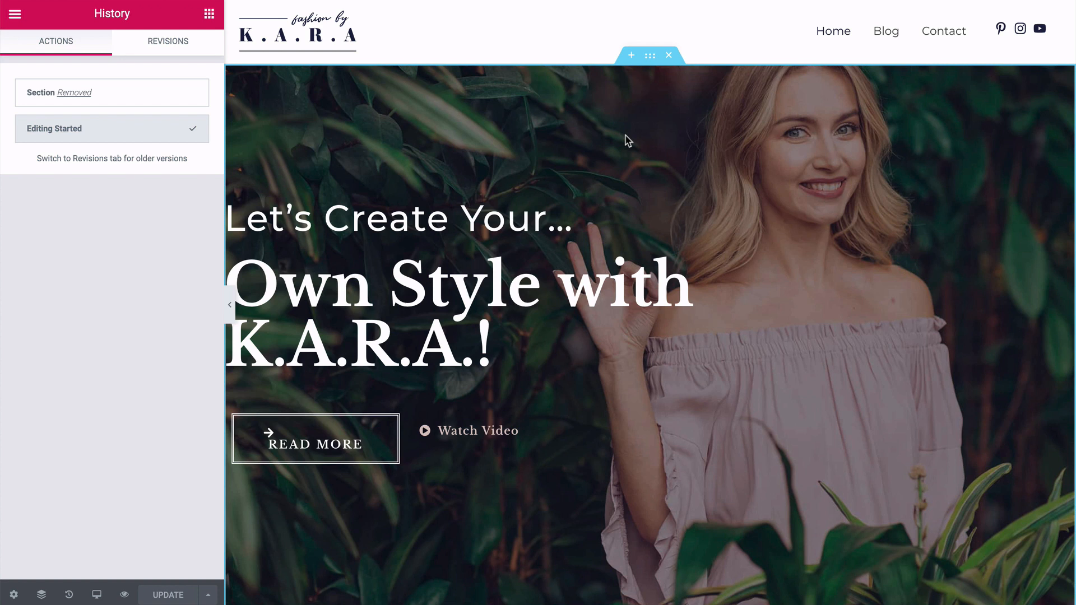
# - Open the hero section's layout settings, and add an empty section above the hero and discard it
pyautogui.click(650, 56)
pyautogui.click(675, 172)
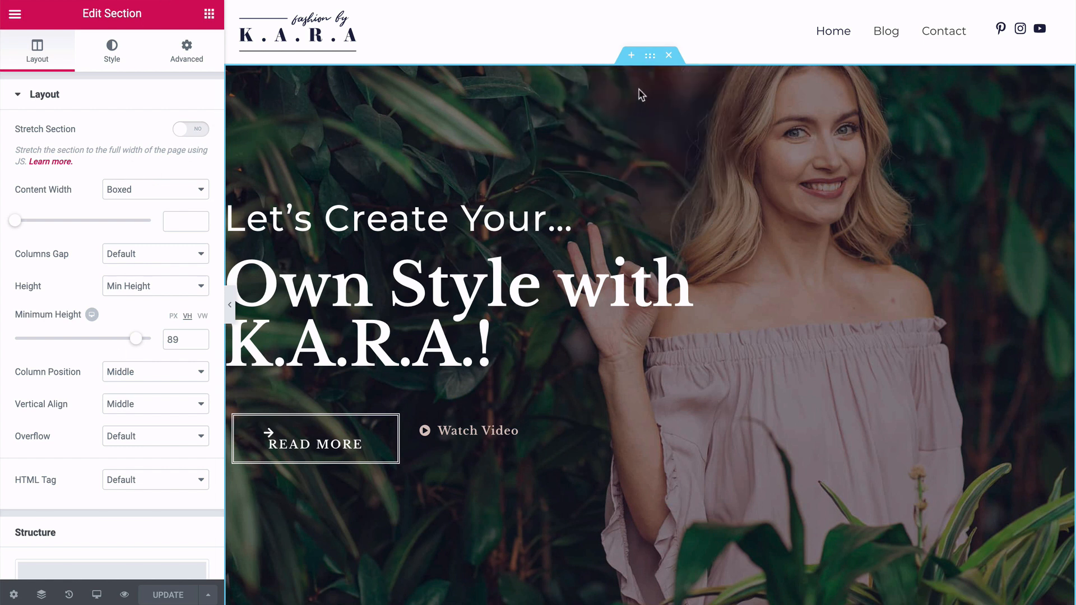
pyautogui.click(631, 57)
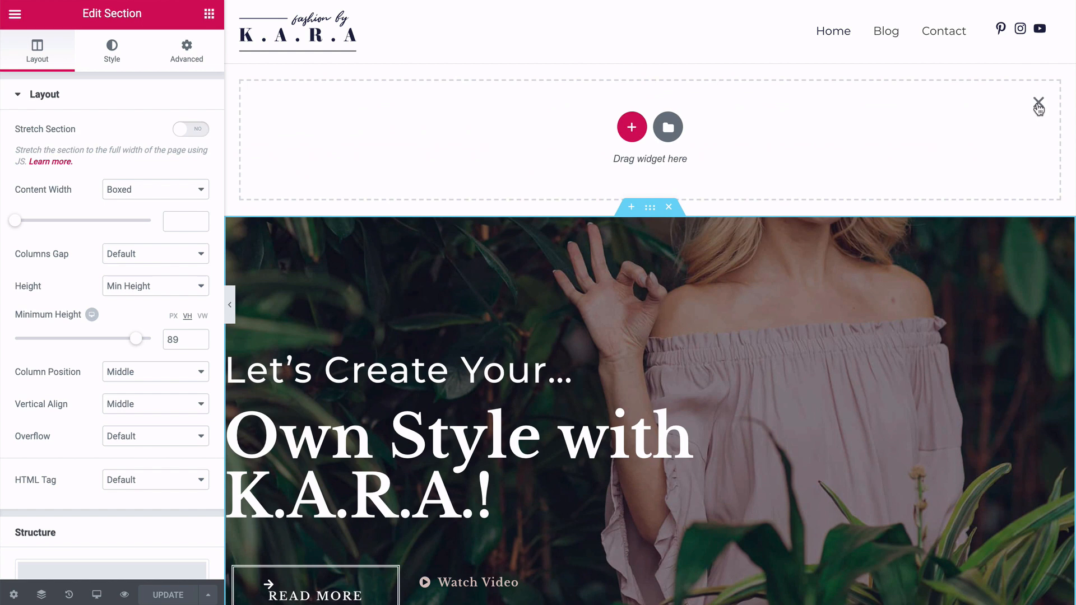
pyautogui.click(1039, 103)
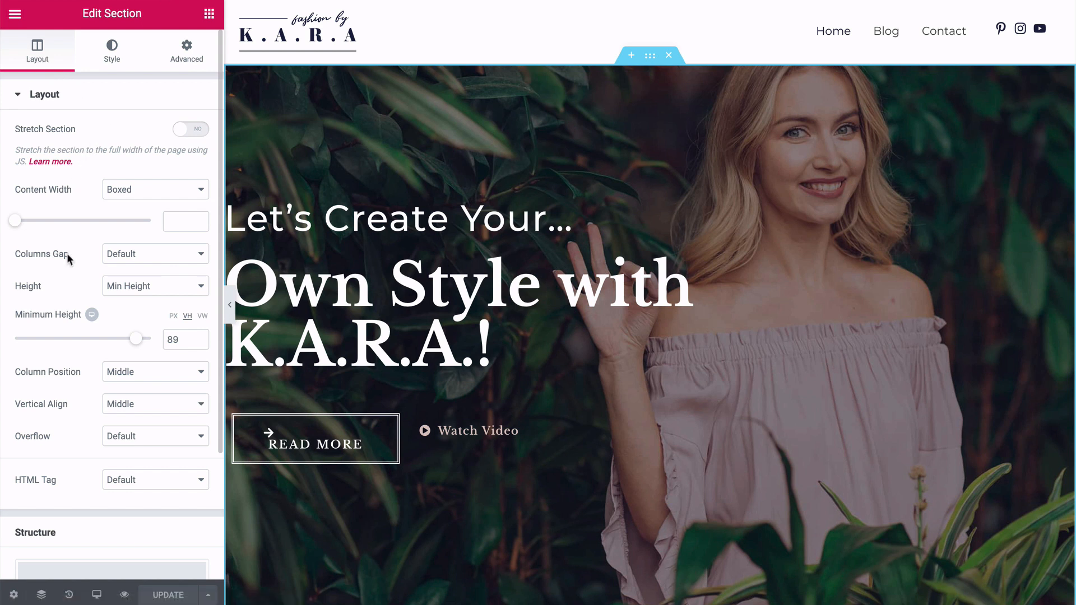
# - Replace the hero section's background image by uploading and inserting aleksei-kipin-1479693-unsplash.jpg
pyautogui.click(113, 54)
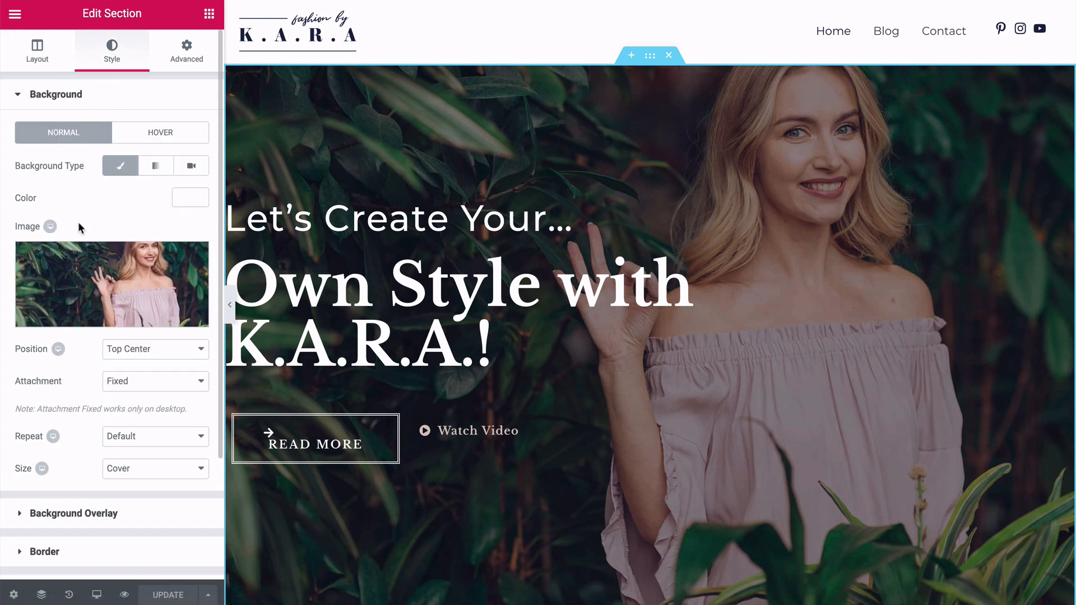
pyautogui.moveTo(87, 265)
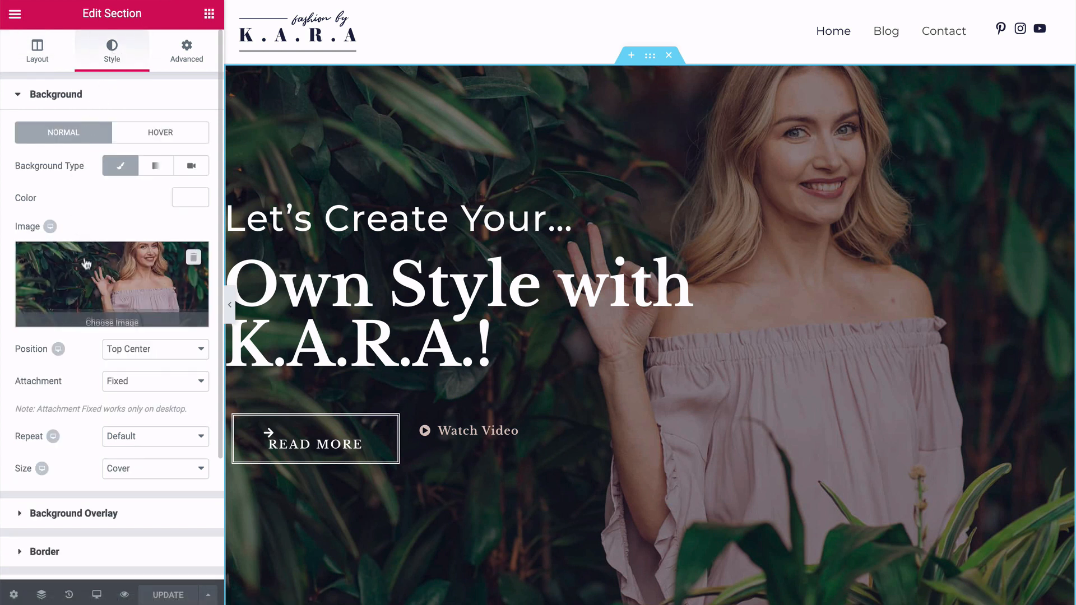
pyautogui.click(109, 273)
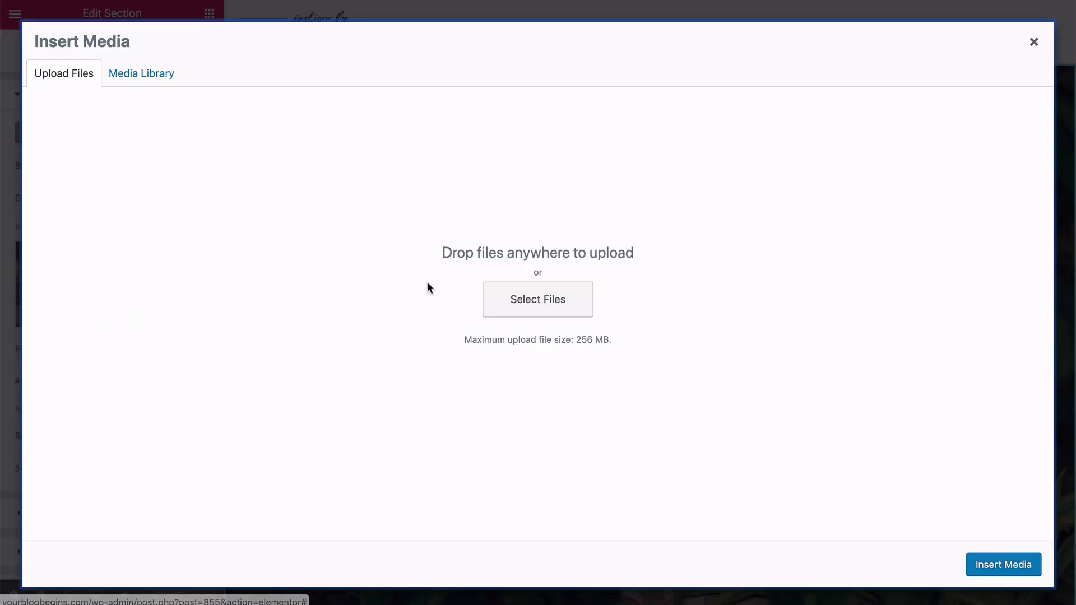
pyautogui.click(527, 302)
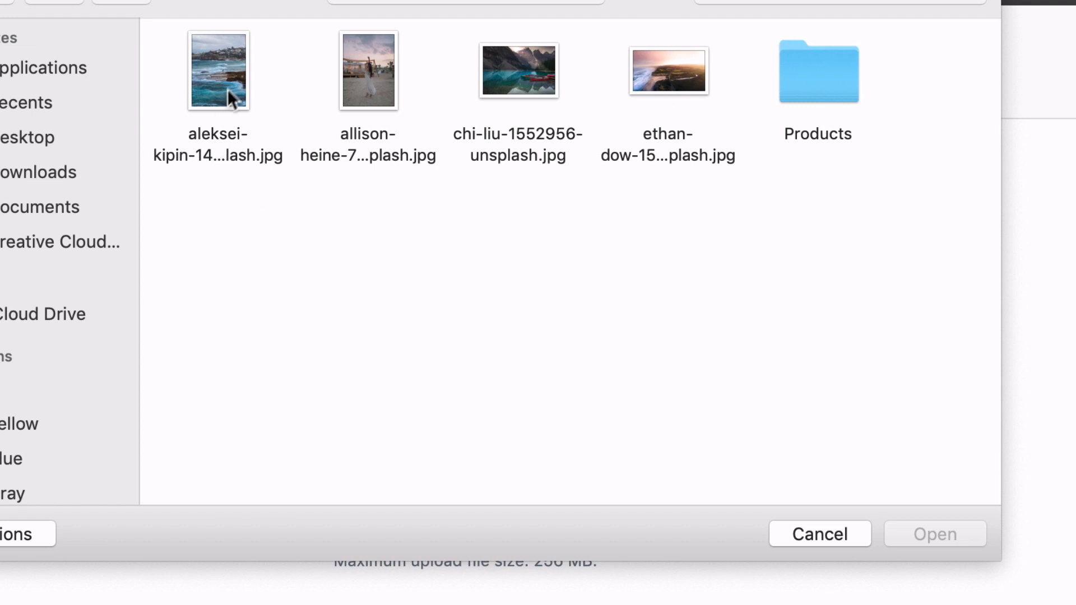
pyautogui.click(221, 76)
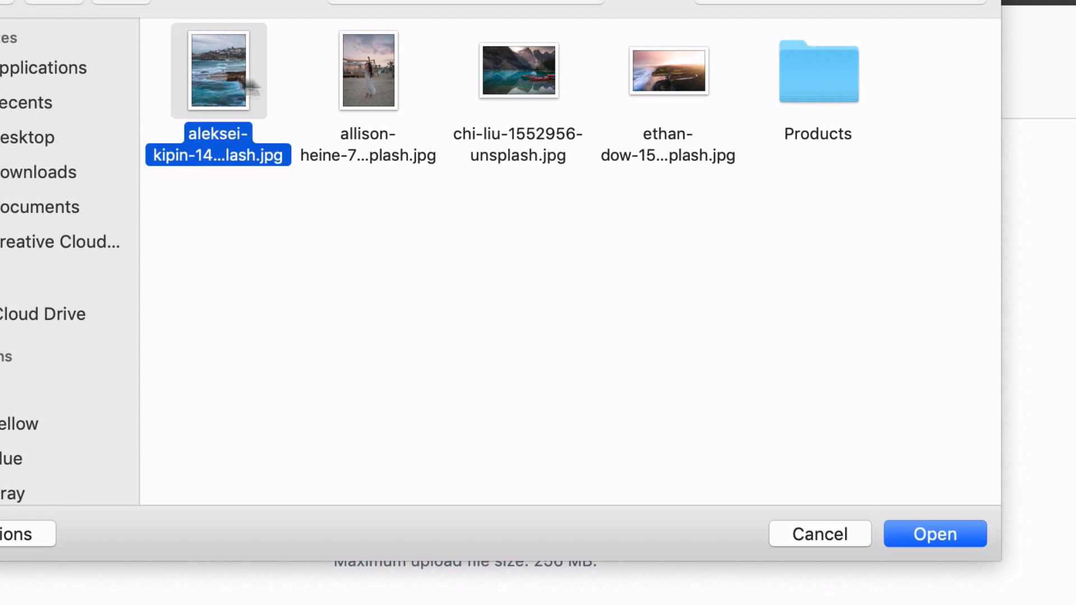
pyautogui.click(934, 534)
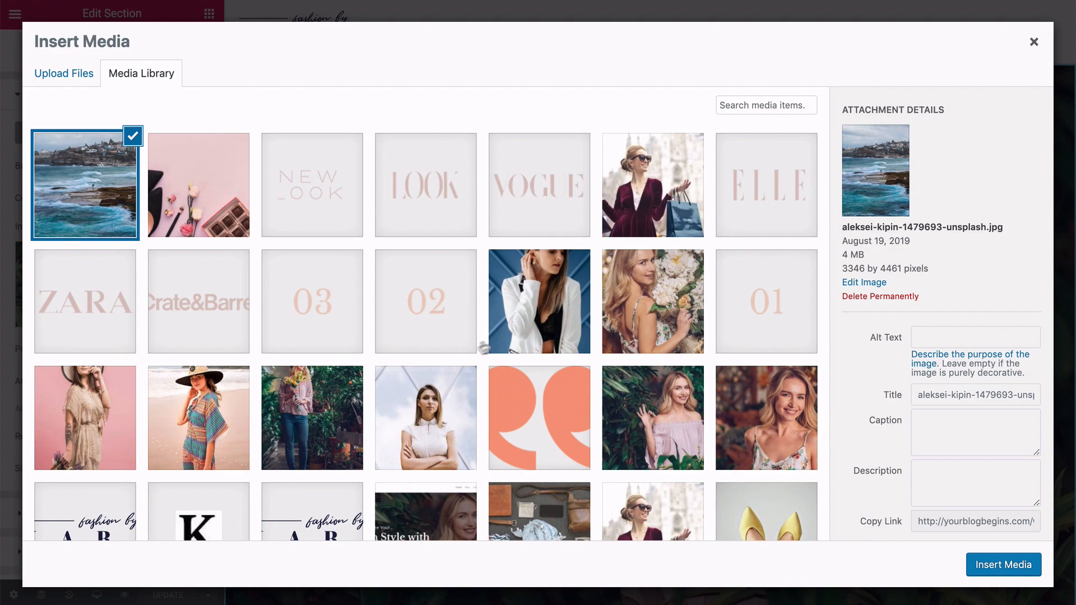
pyautogui.scroll(-10, 482, 328)
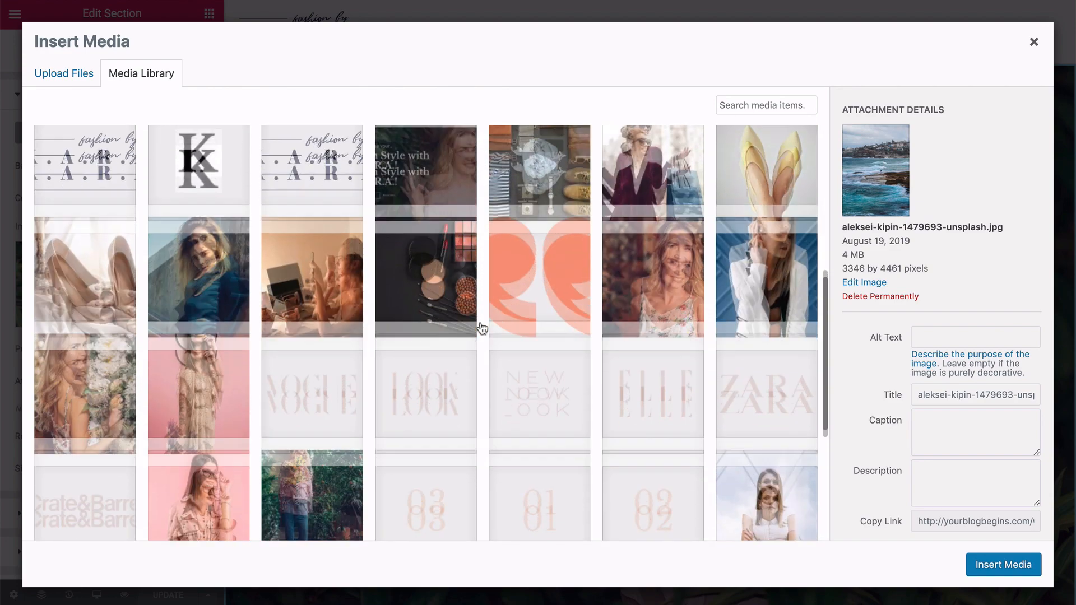
pyautogui.scroll(10, 482, 328)
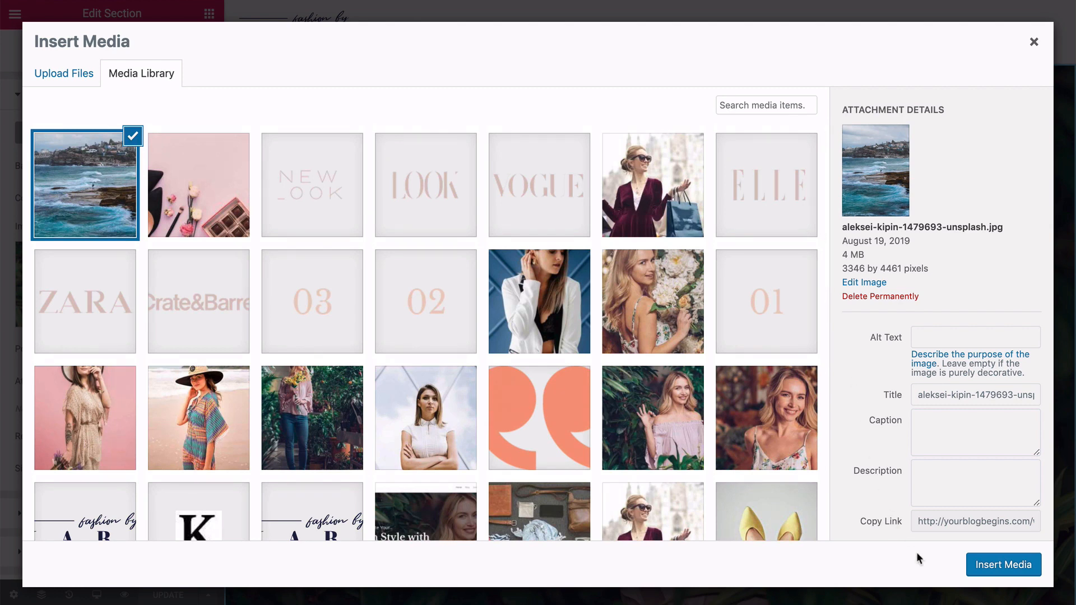
pyautogui.click(985, 565)
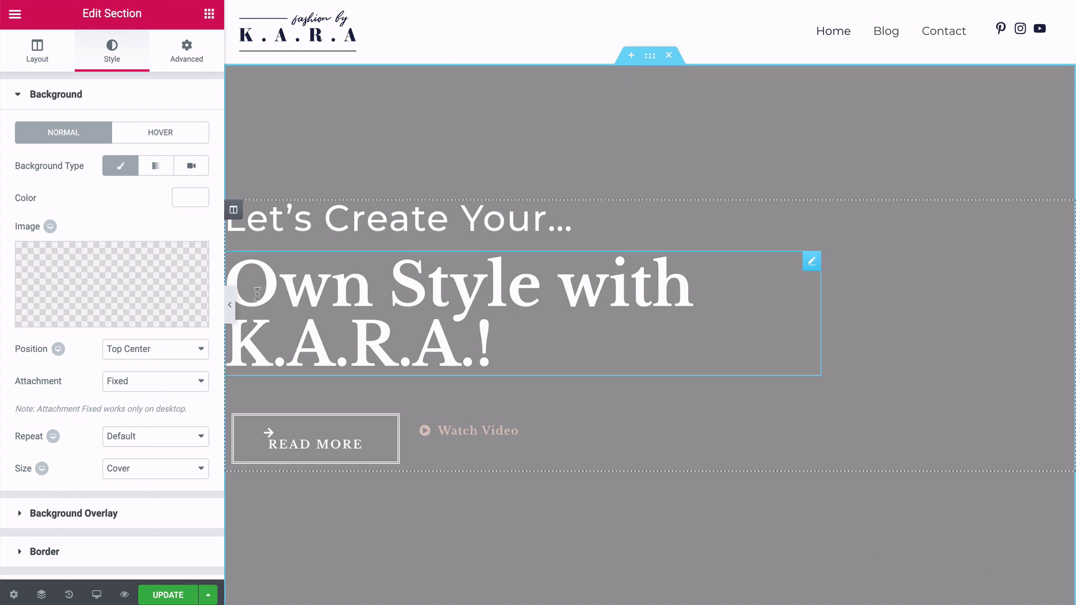
# - Preview the hero section's new background image at full width, and bring the editing panel back
pyautogui.click(230, 305)
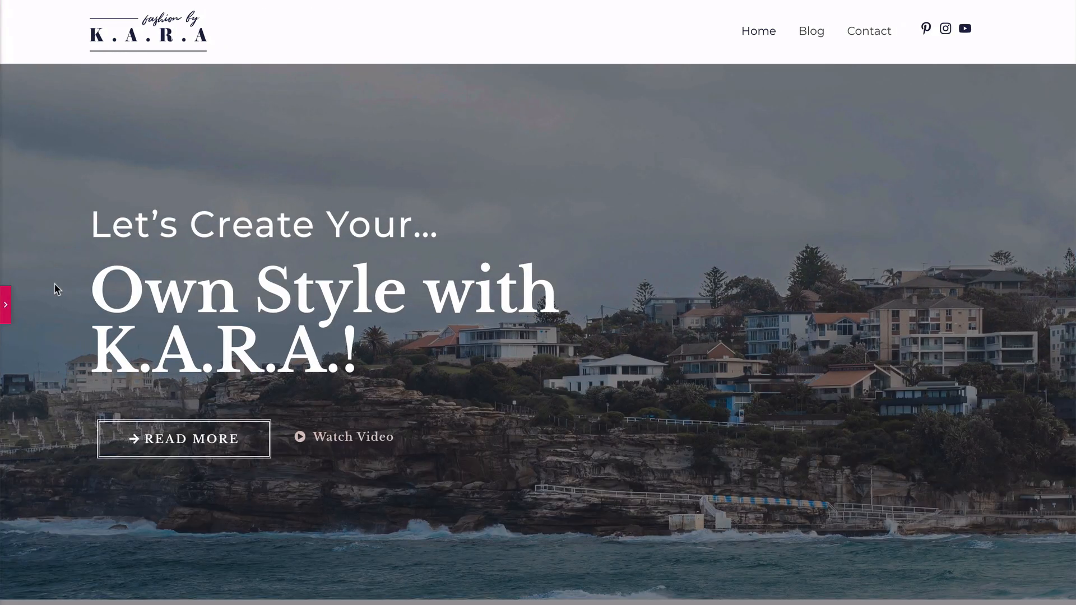
pyautogui.scroll(-2, 56, 289)
pyautogui.scroll(2, 56, 289)
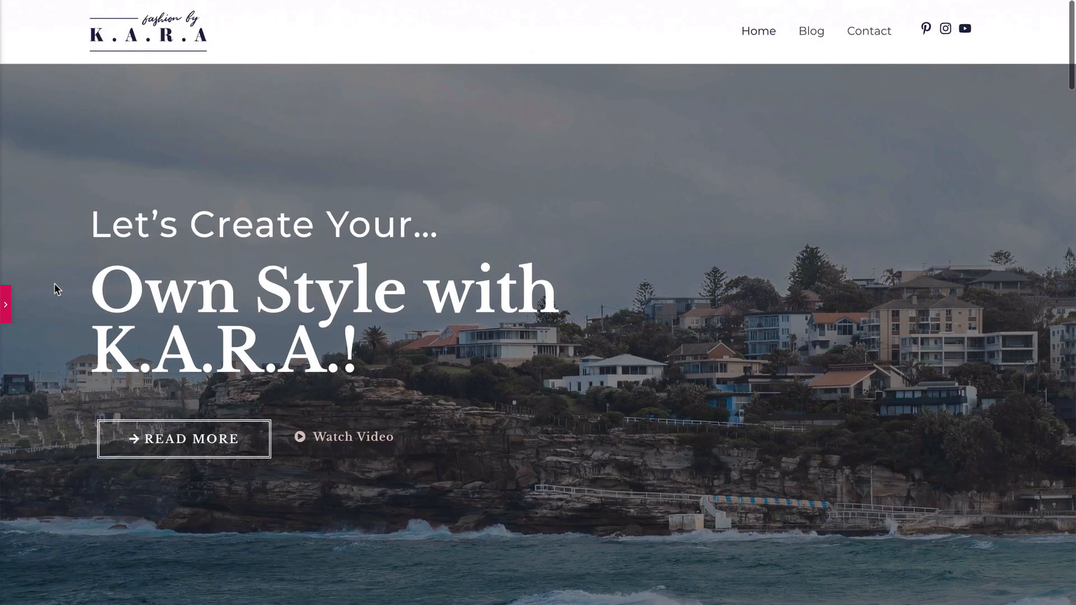
pyautogui.scroll(-3, 54, 288)
pyautogui.scroll(3, 54, 288)
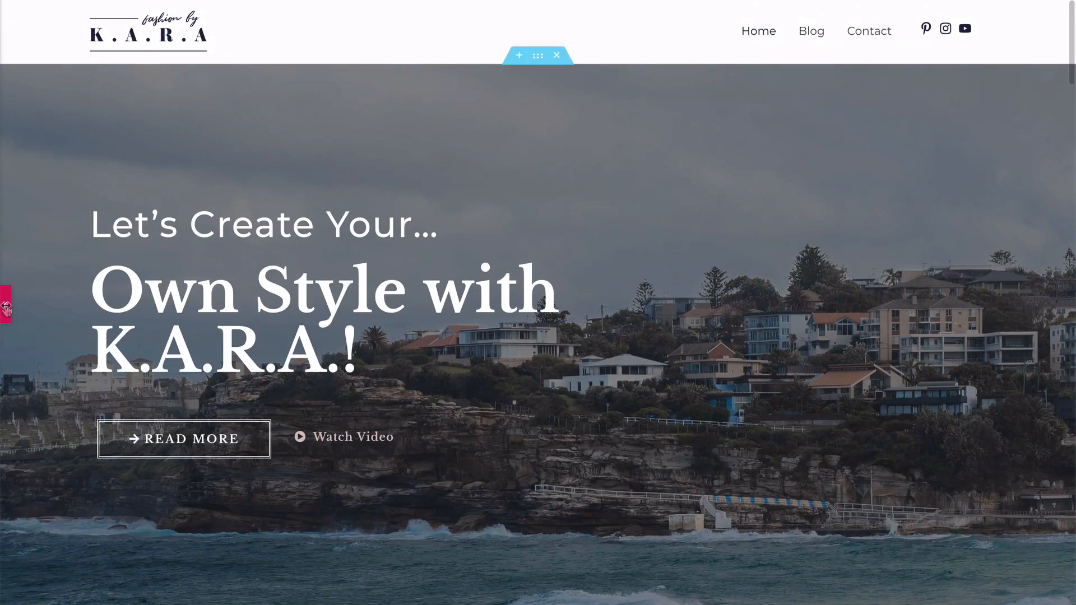
pyautogui.click(5, 306)
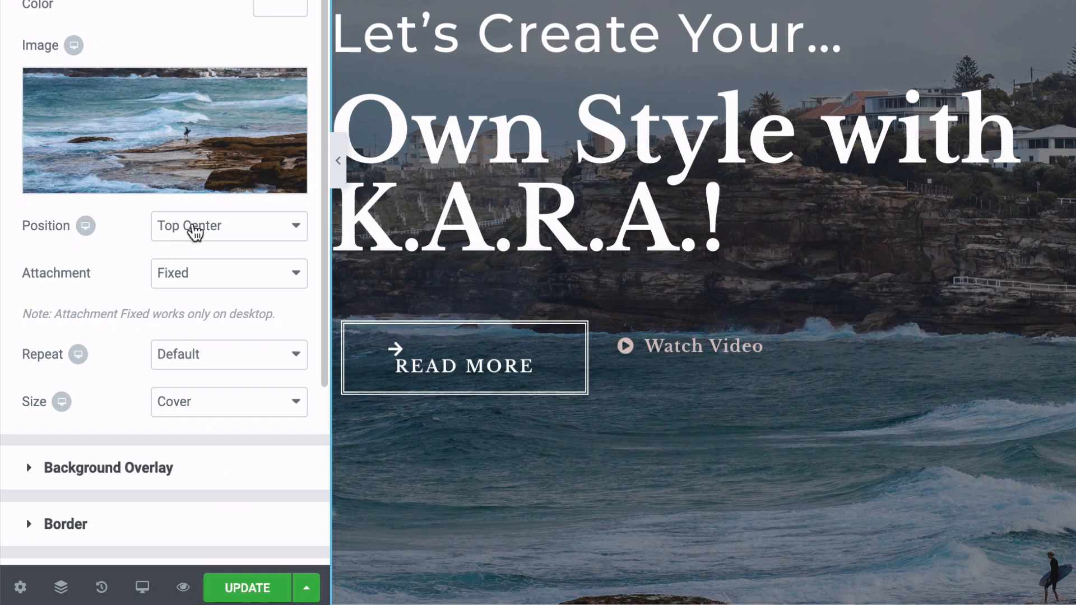
# - Set the hero background image's position to Center Center after trying Bottom Center
pyautogui.click(191, 228)
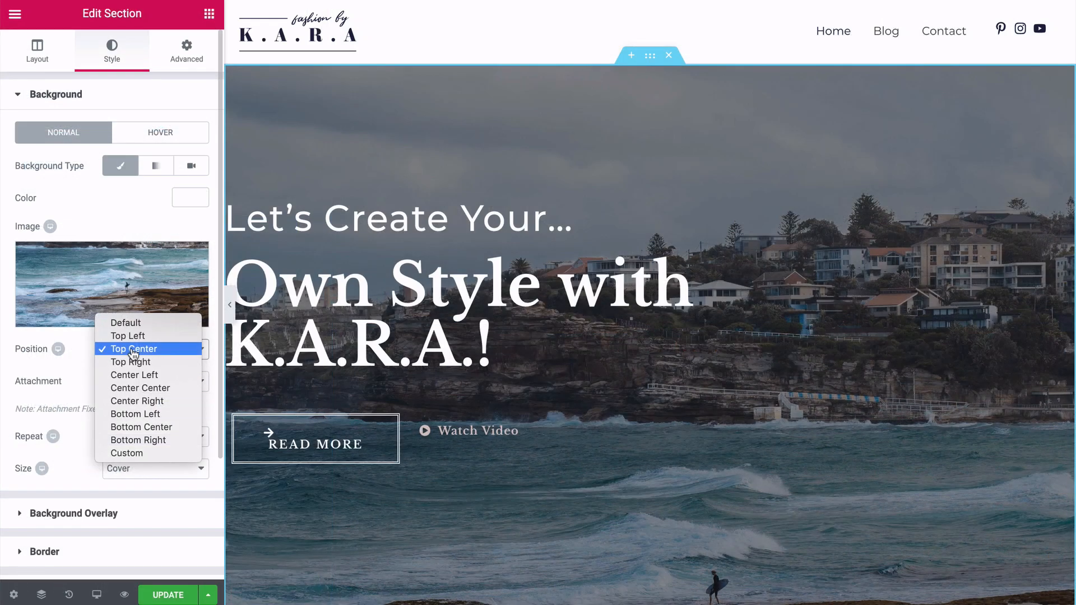
pyautogui.click(134, 388)
pyautogui.click(133, 358)
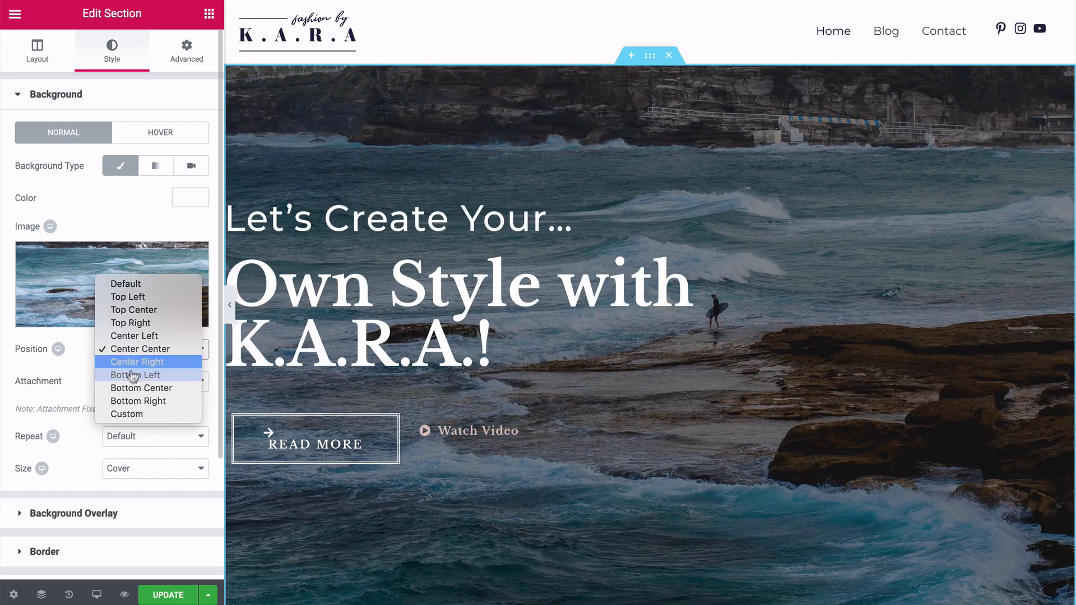
pyautogui.click(127, 385)
pyautogui.click(127, 354)
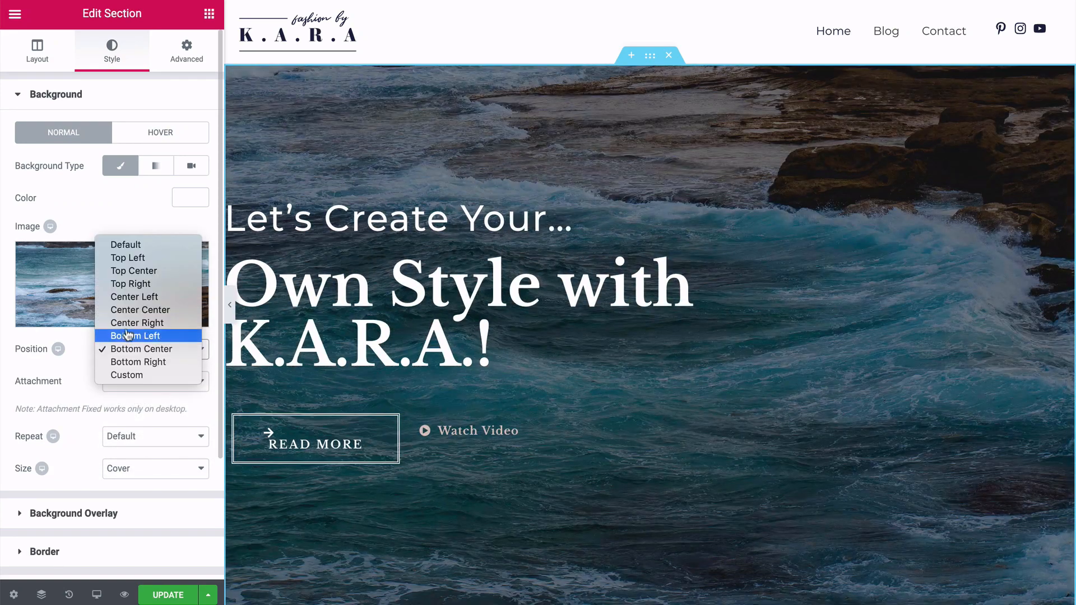
pyautogui.click(129, 311)
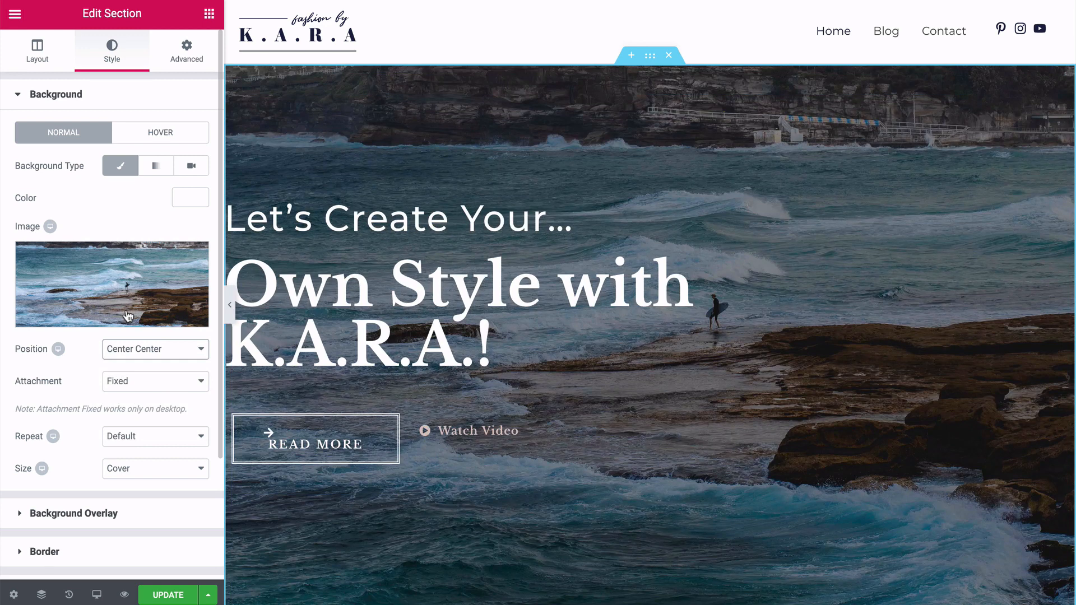
# - Check the hero background's attachment options without changing Fixed, and examine how the image behaves while the page scrolls
pyautogui.click(138, 385)
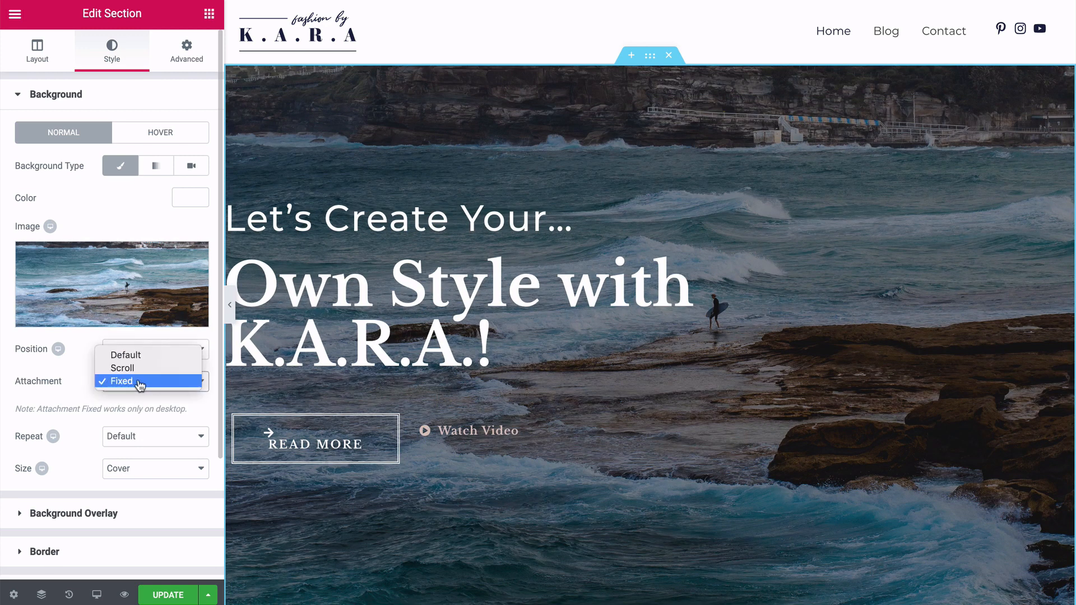
pyautogui.click(77, 381)
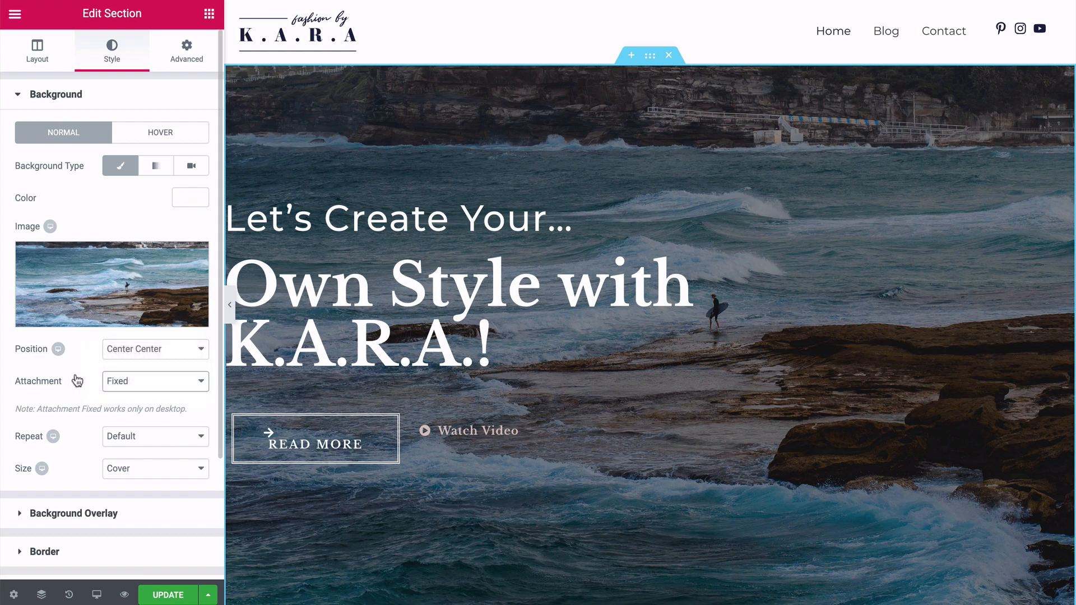
pyautogui.scroll(-2, 769, 186)
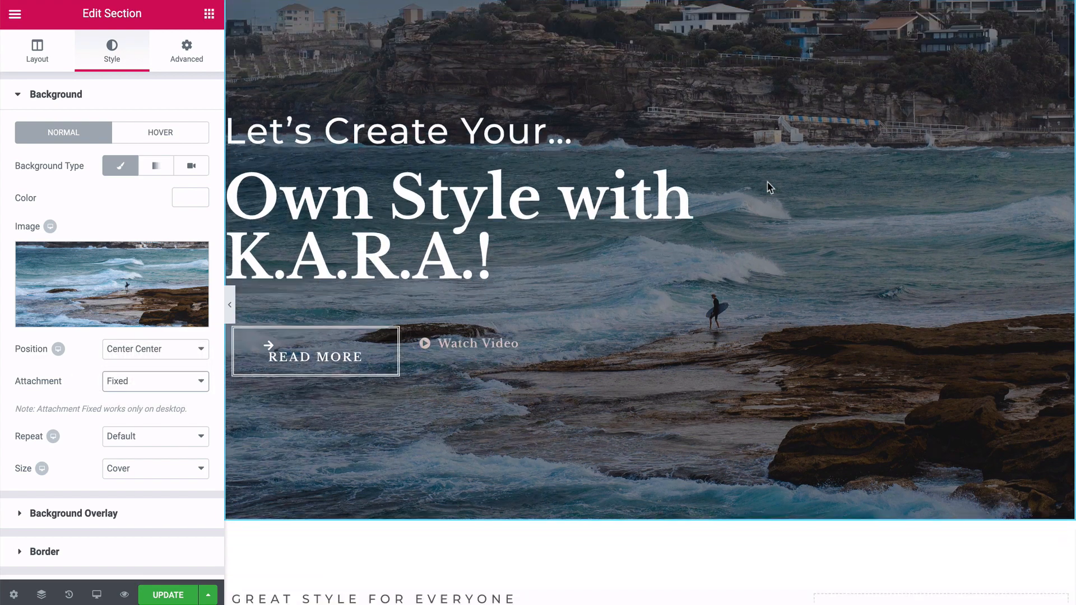
pyautogui.scroll(2, 769, 187)
pyautogui.scroll(-5, 770, 186)
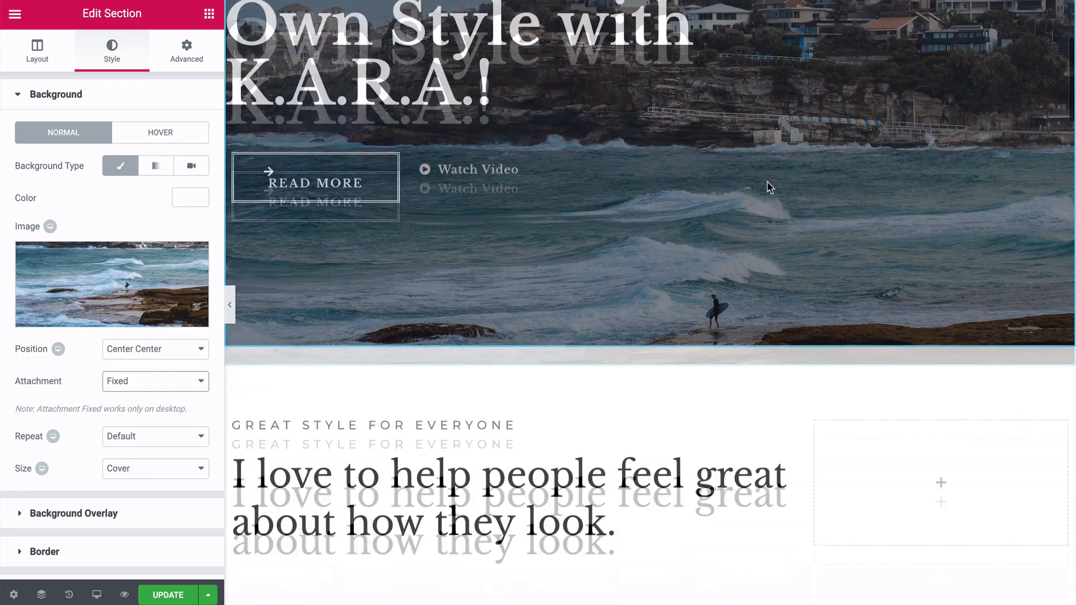
pyautogui.scroll(4, 770, 187)
pyautogui.scroll(2, 769, 186)
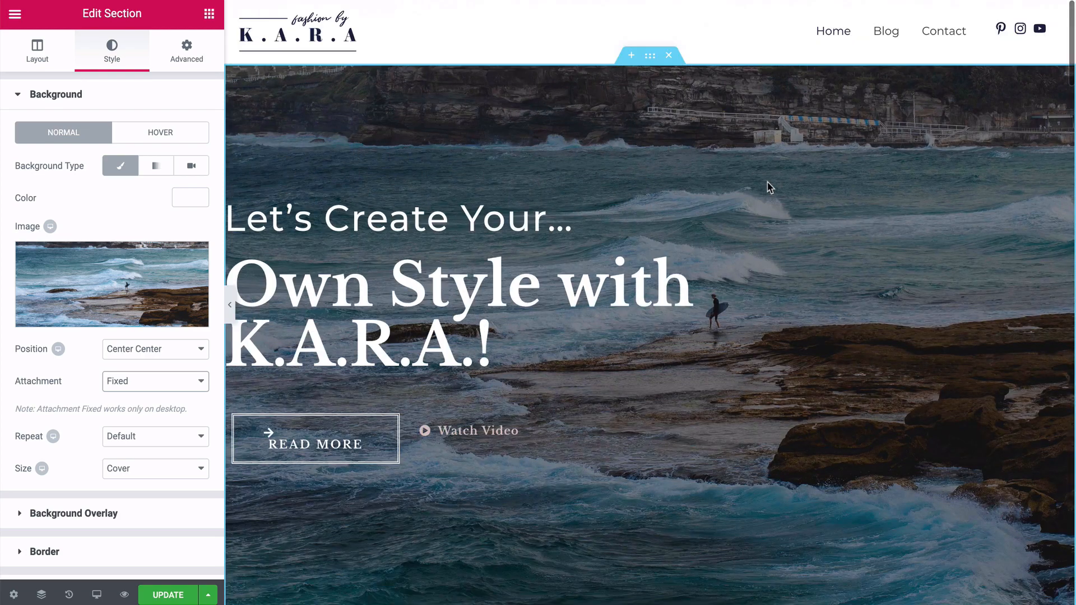
pyautogui.scroll(-3, 770, 186)
pyautogui.scroll(3, 769, 187)
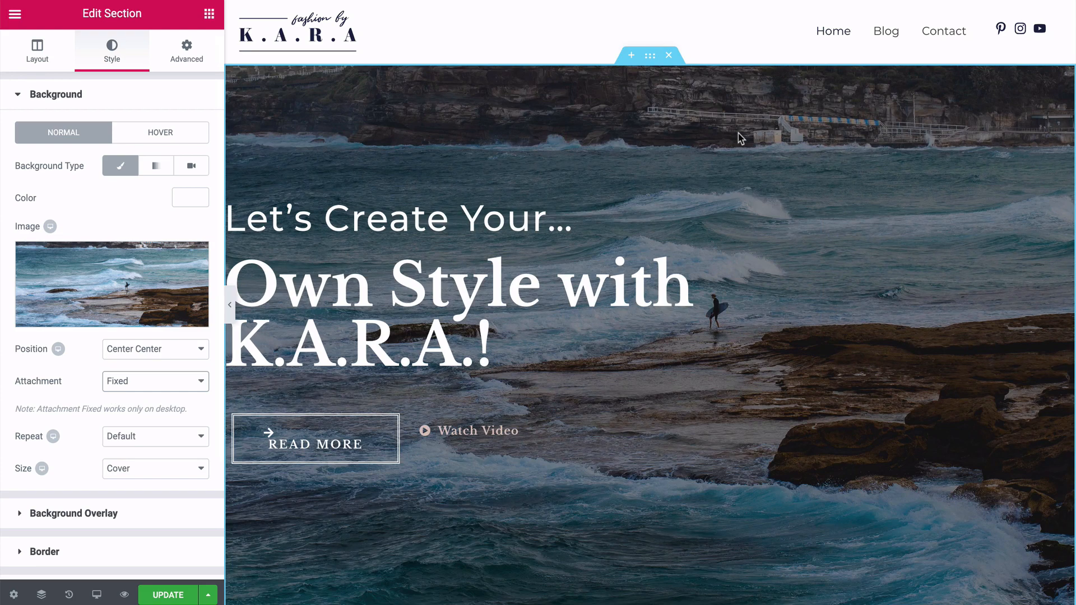
# - Lower the hero section's background overlay opacity to 0.25, and return to the background settings
pyautogui.scroll(-3, 183, 364)
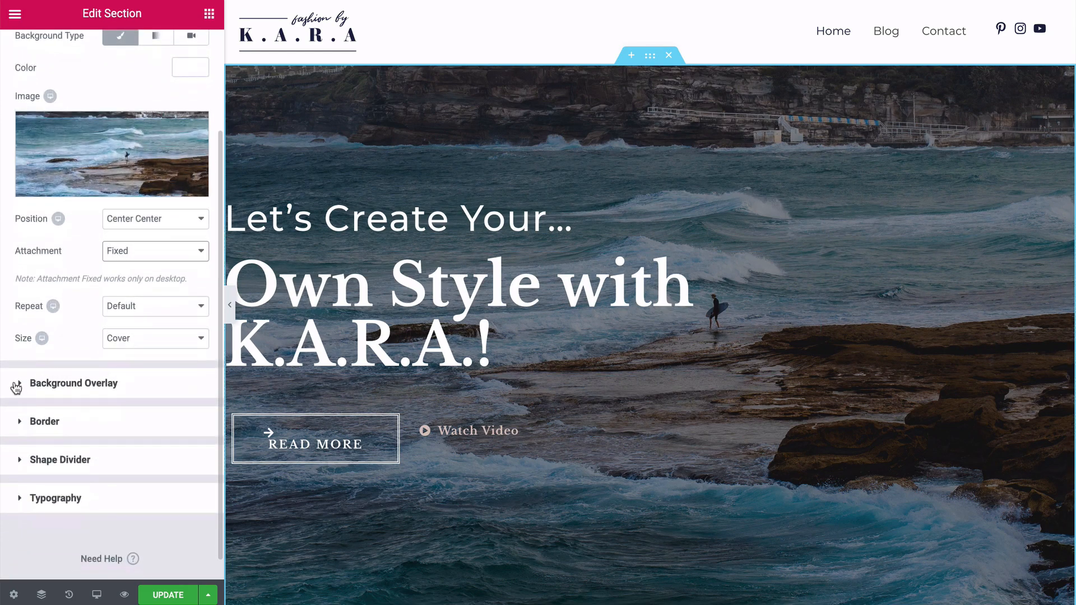
pyautogui.click(19, 384)
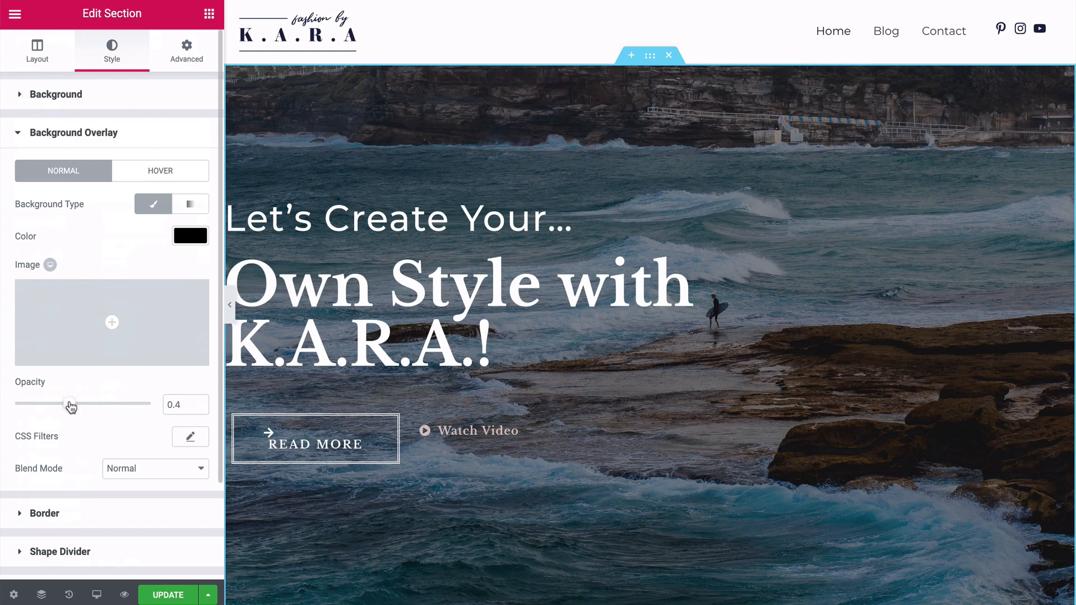
pyautogui.moveTo(70, 407)
pyautogui.mouseDown()
pyautogui.moveTo(103, 408)
pyautogui.moveTo(50, 414)
pyautogui.mouseUp()
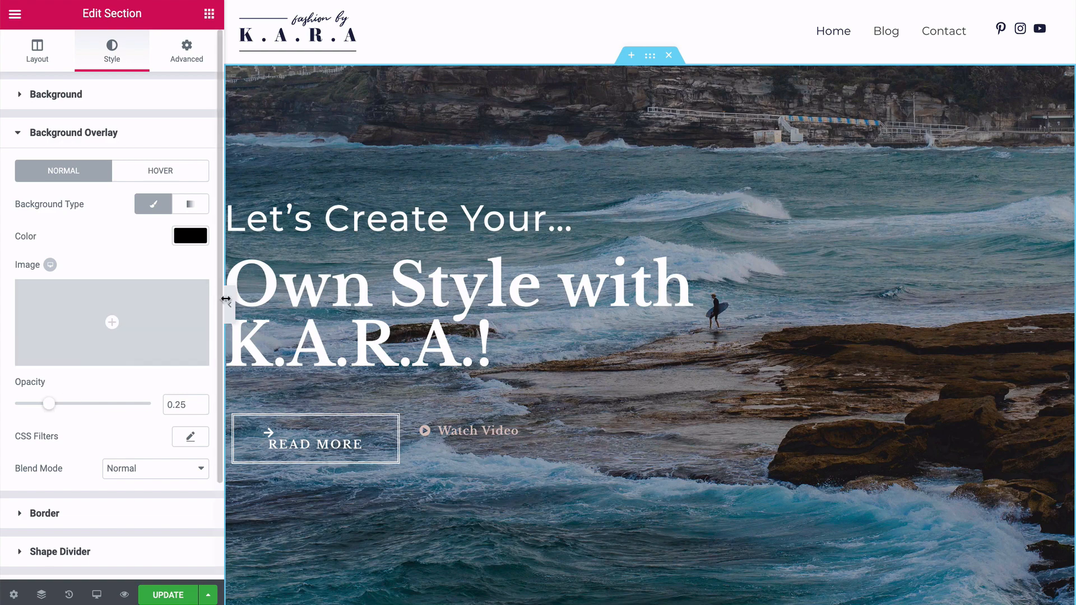
pyautogui.click(34, 136)
pyautogui.click(37, 100)
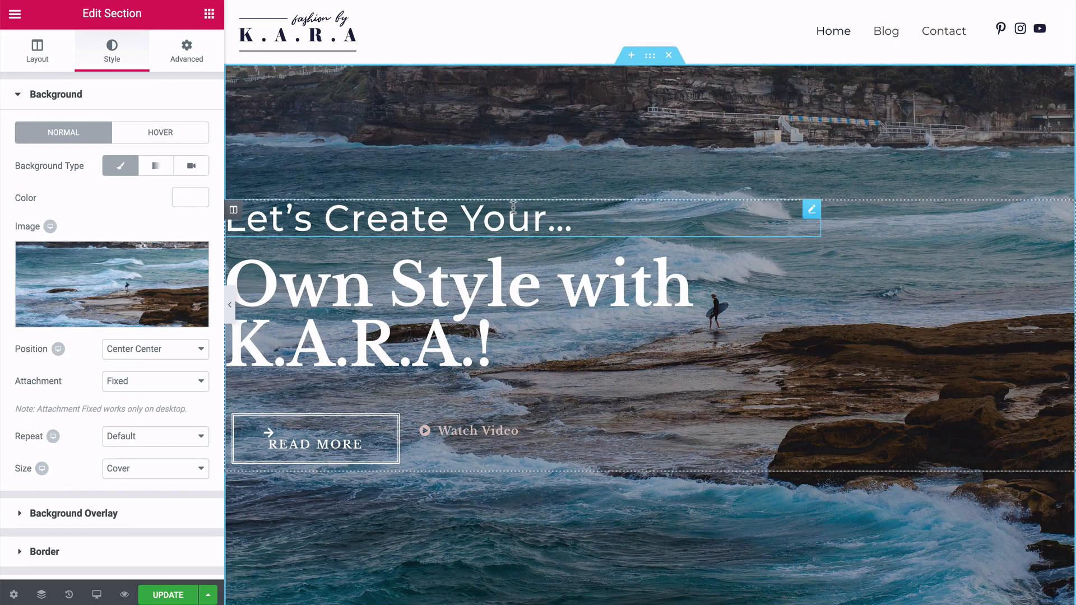
# - Replace the hero's small heading "Let's Create Your..." with "Let's Go Surfing..."
pyautogui.click(514, 207)
pyautogui.moveTo(575, 224); pyautogui.dragTo(243, 222)
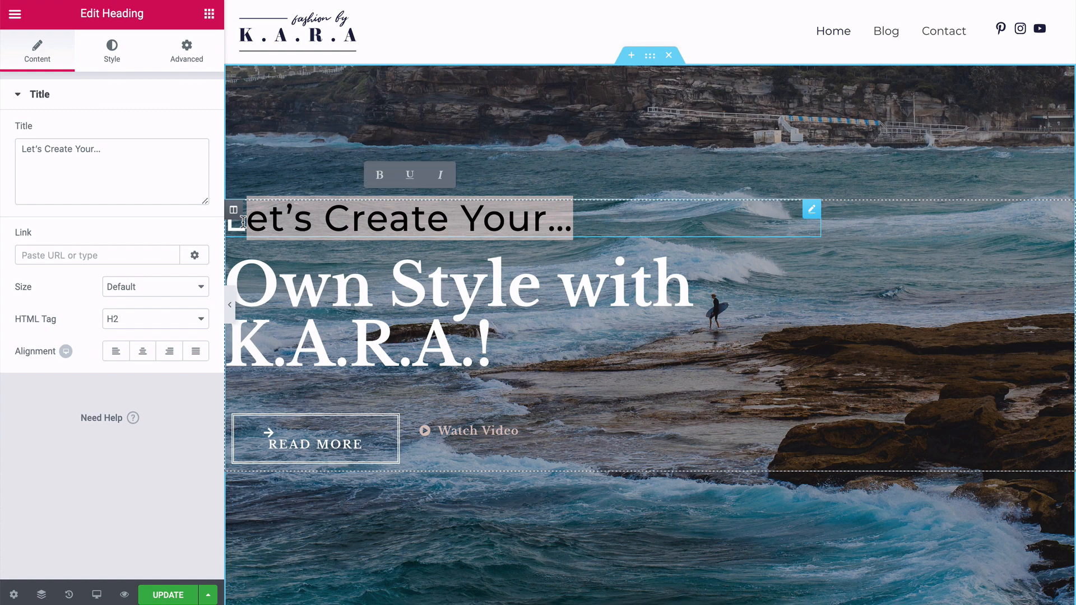
pyautogui.press('BackSpace')
pyautogui.press('BackSpace')
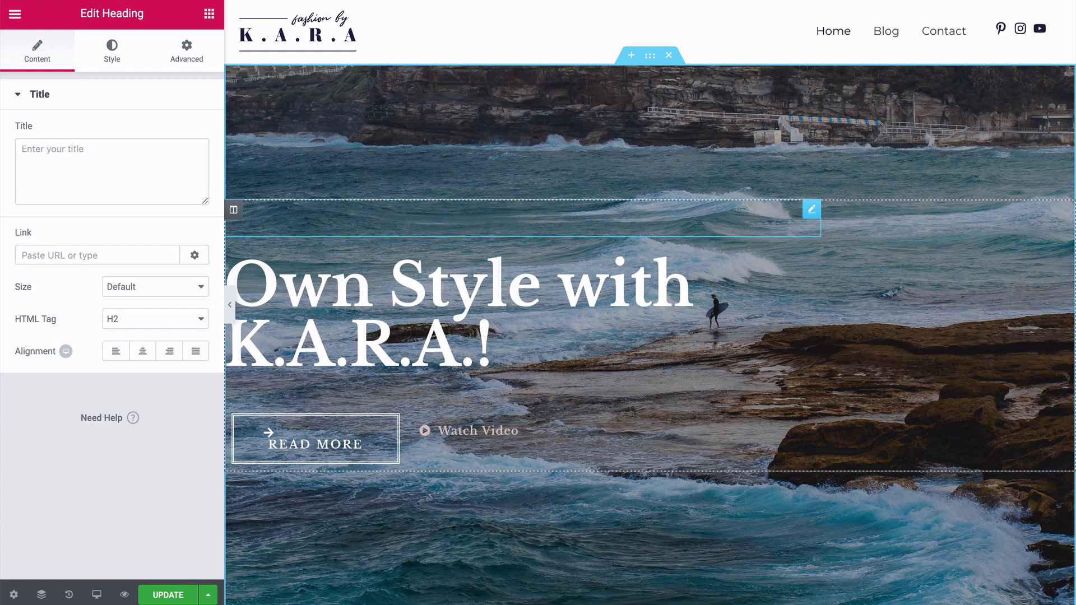
pyautogui.write("Let's Go Surfing...")
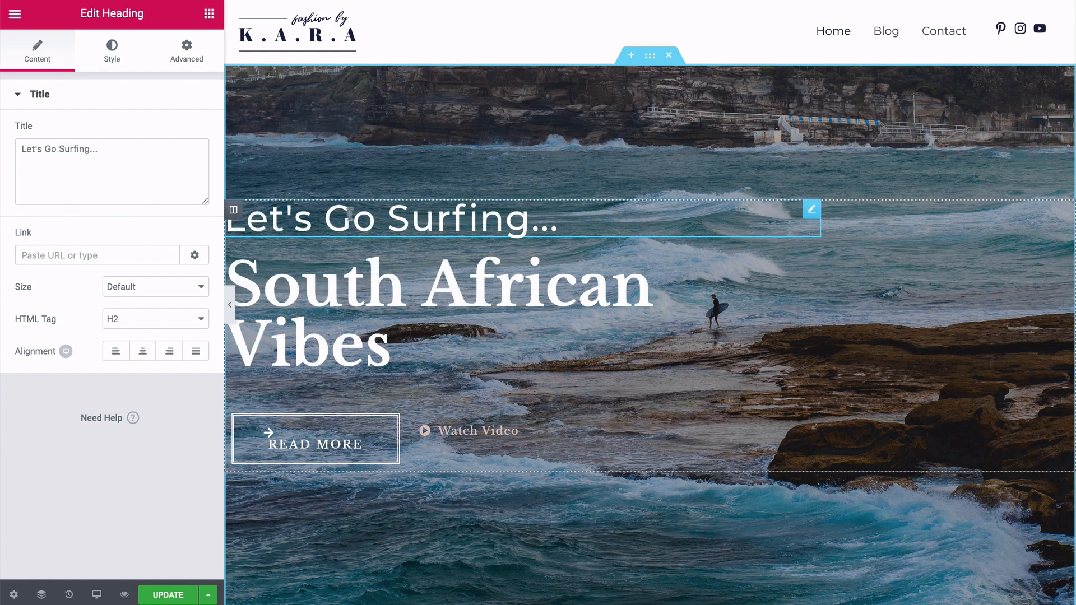
# - Look at the main heading's content settings, and open the small heading's style settings to view its text color choices
pyautogui.click(369, 291)
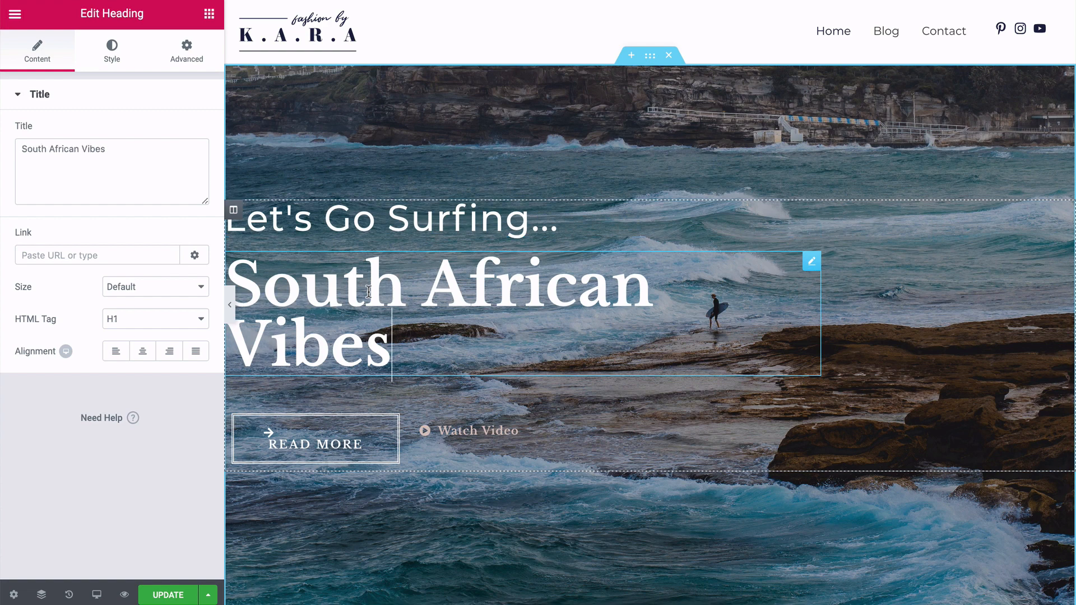
pyautogui.click(369, 226)
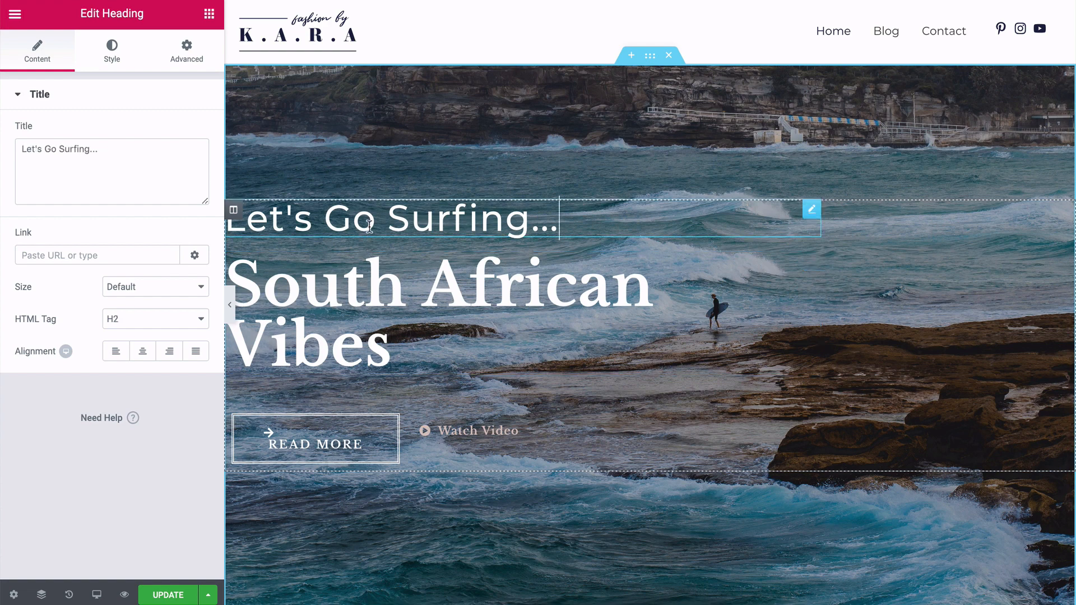
pyautogui.click(115, 56)
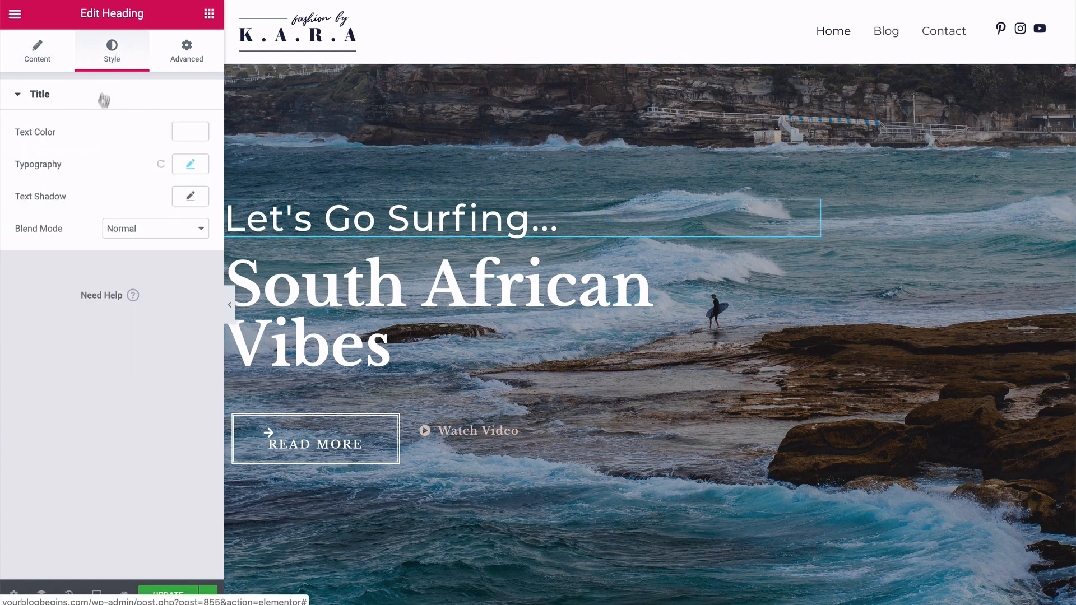
pyautogui.click(190, 132)
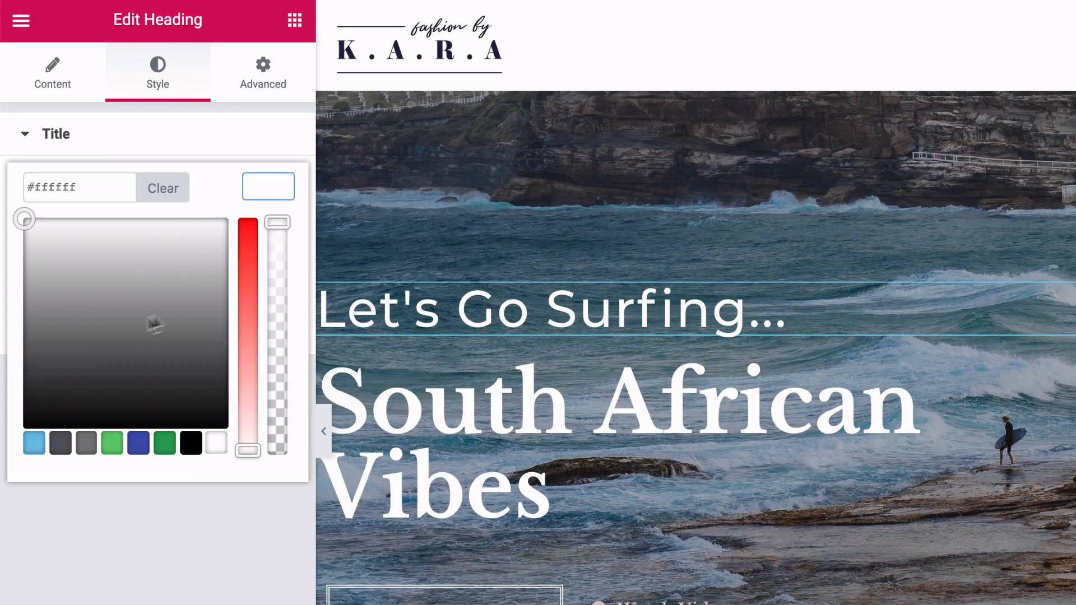
pyautogui.click(252, 187)
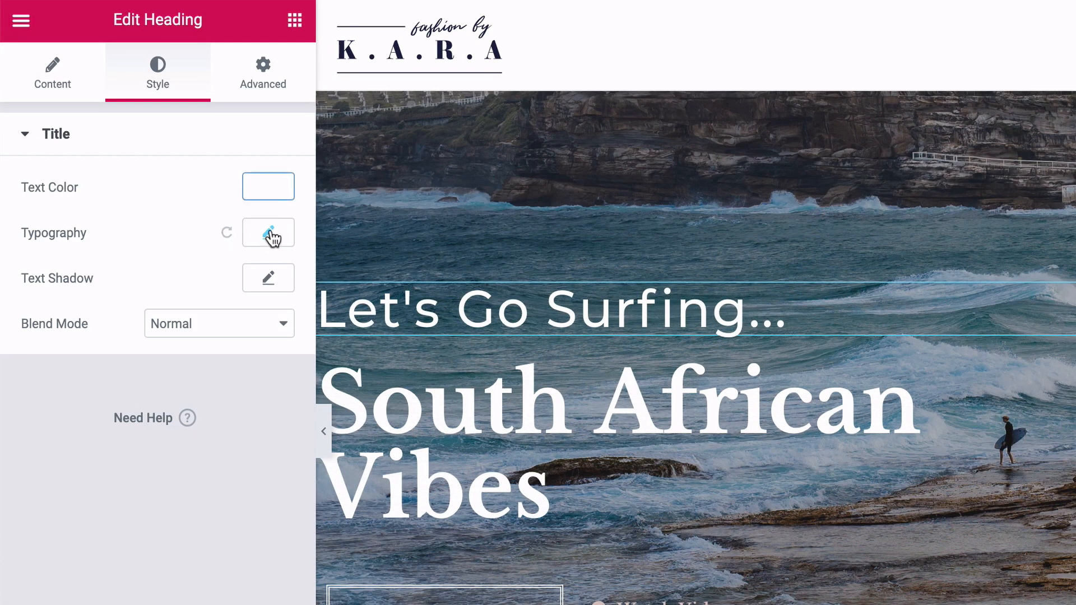
# - Unlink the small heading's margin and padding values, try adjusting the top margin and top padding, and return both to 0
pyautogui.click(263, 76)
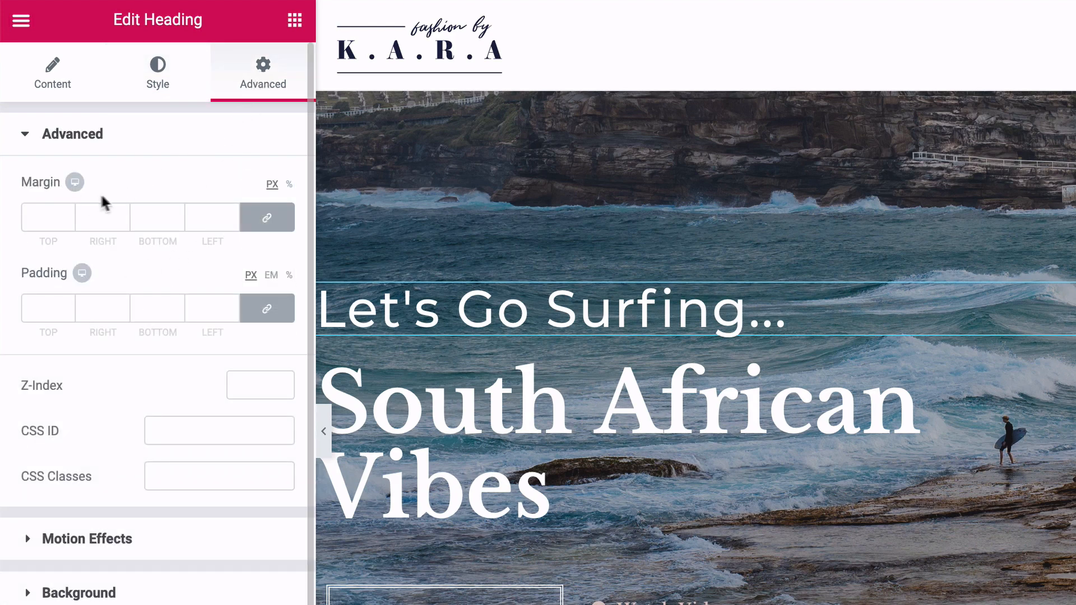
pyautogui.click(265, 218)
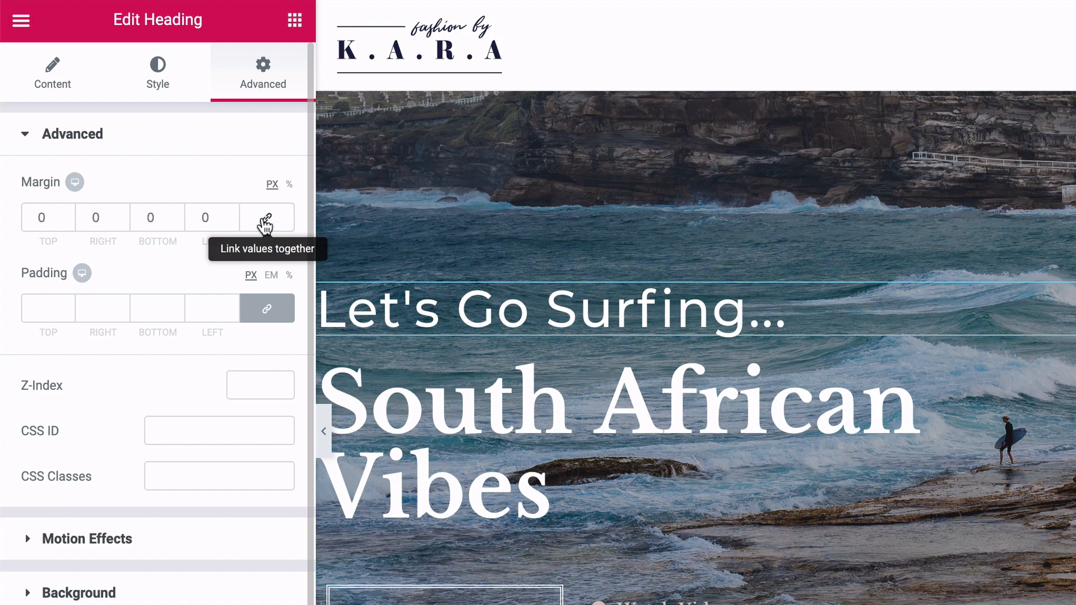
pyautogui.click(266, 313)
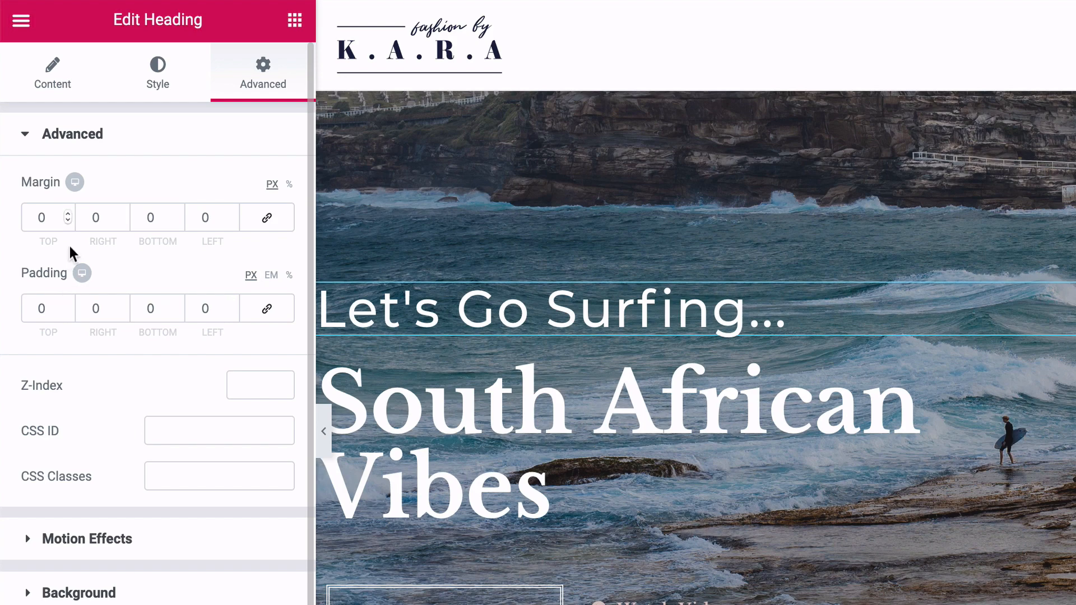
pyautogui.click(68, 214)
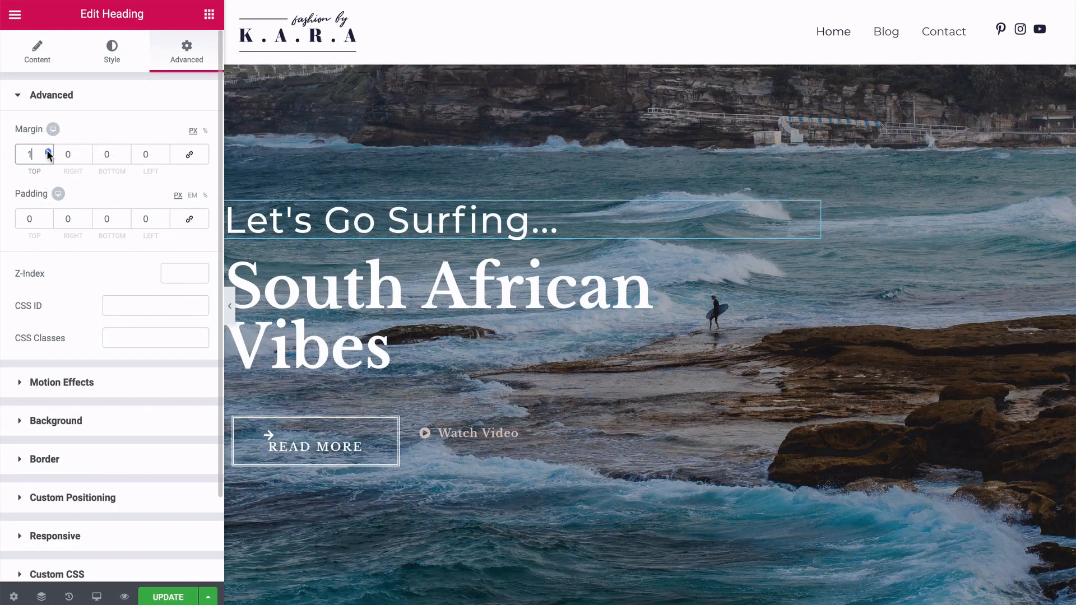
pyautogui.moveTo(49, 155); pyautogui.dragTo(49, 159)
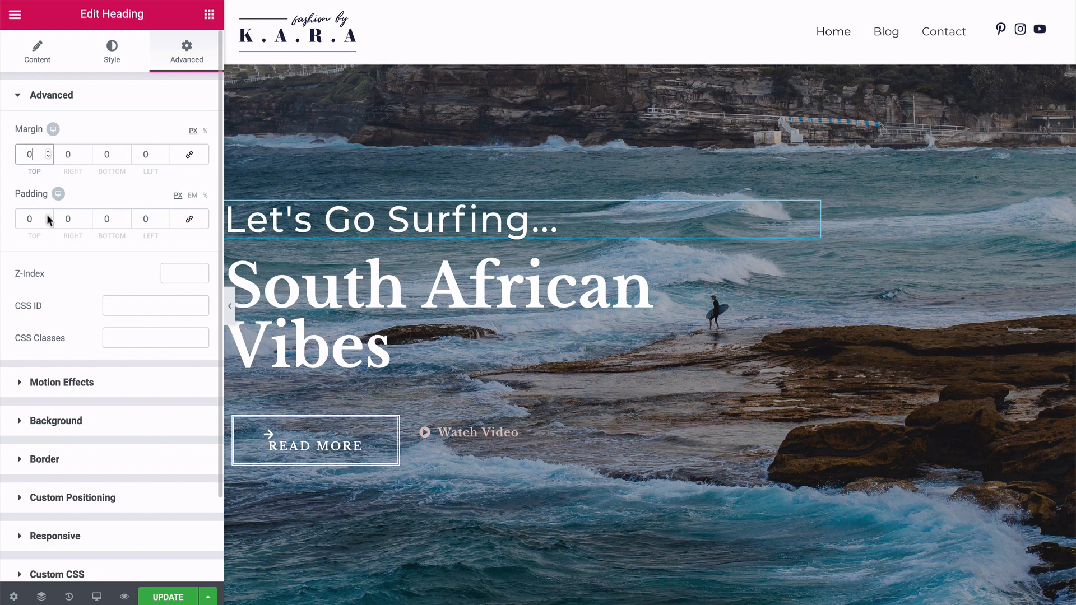
pyautogui.moveTo(49, 218); pyautogui.dragTo(49, 221)
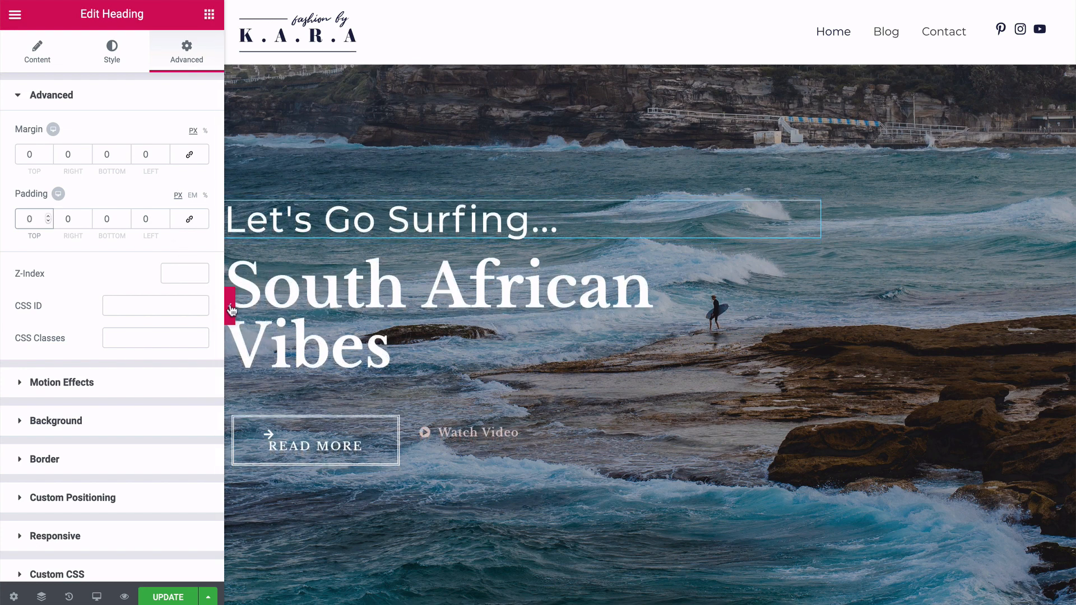
# - Delete the Watch Video button from the hero section
pyautogui.scroll(-2, 459, 300)
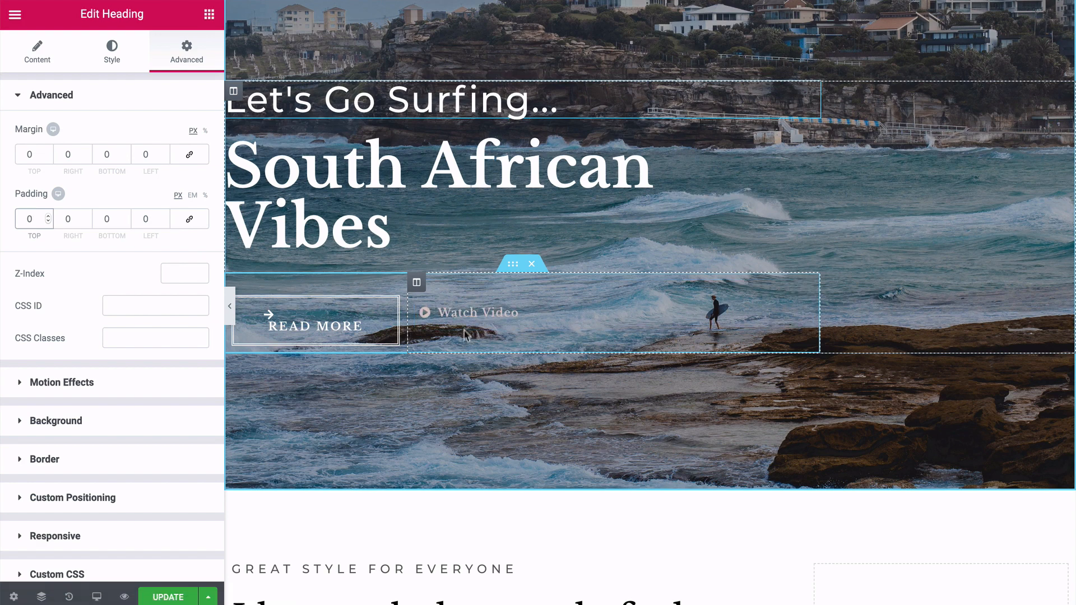
pyautogui.click(475, 313)
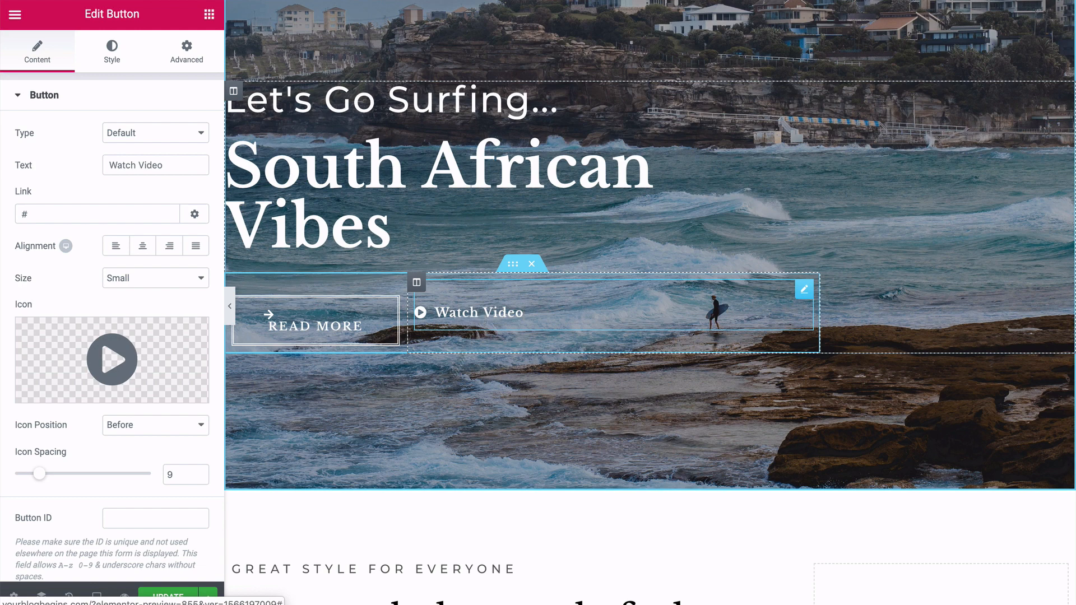
pyautogui.rightClick(803, 296)
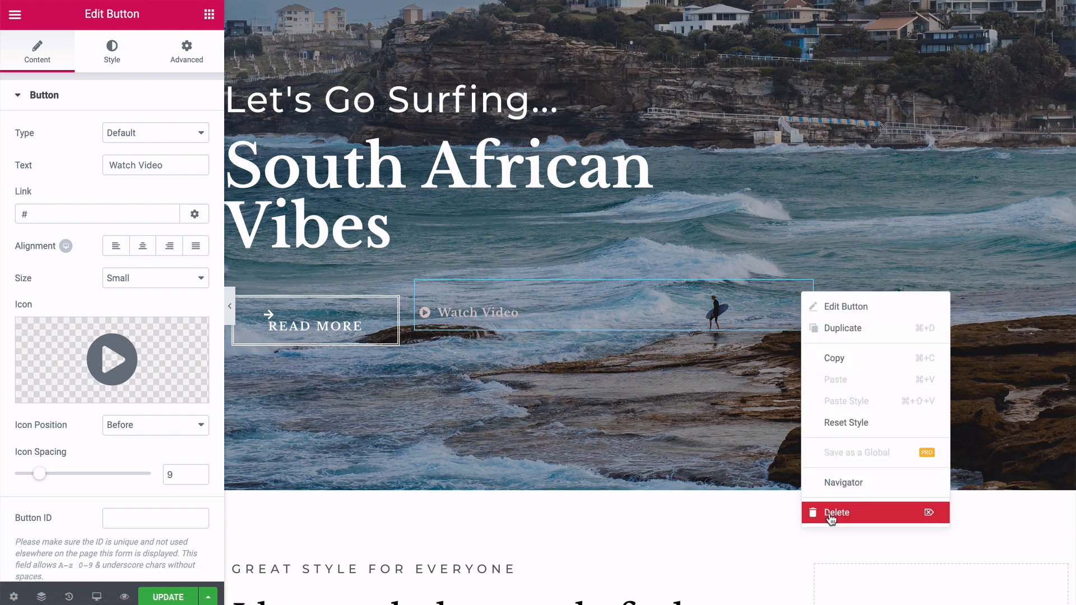
pyautogui.press('Escape')
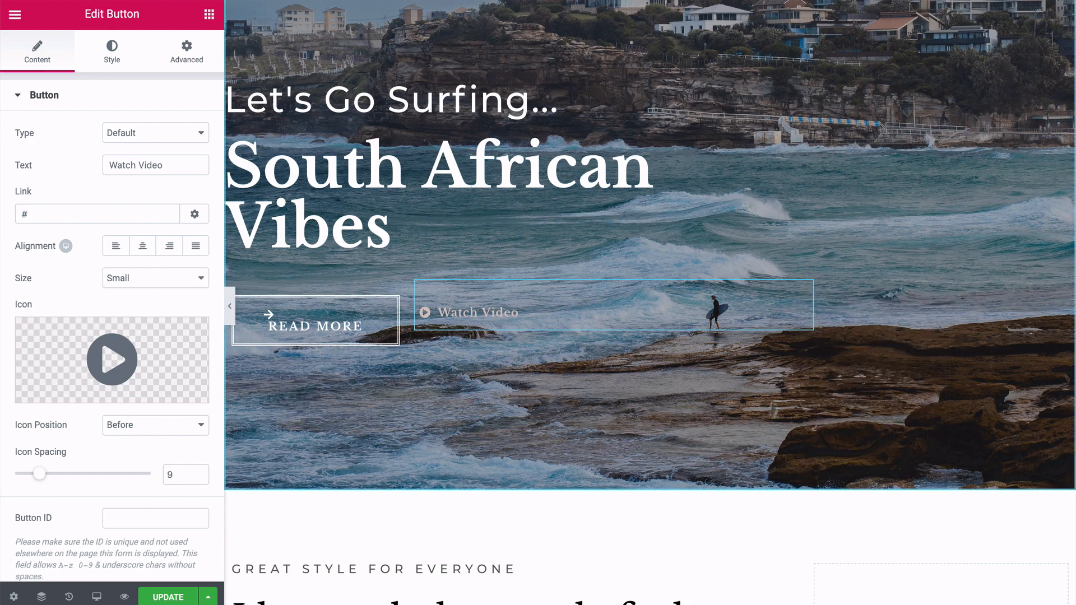
pyautogui.rightClick(807, 292)
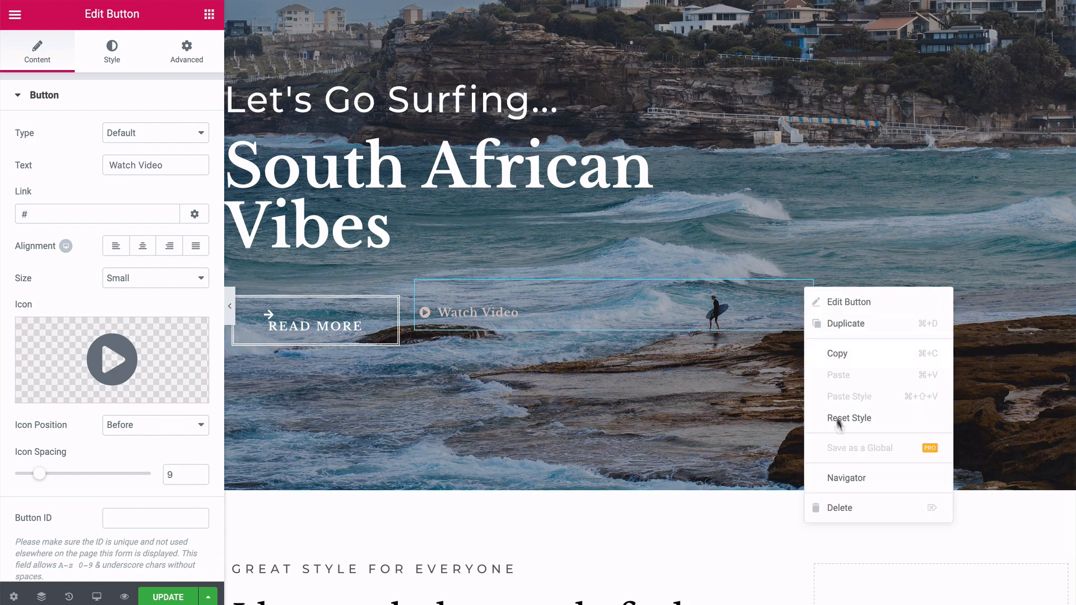
pyautogui.click(838, 507)
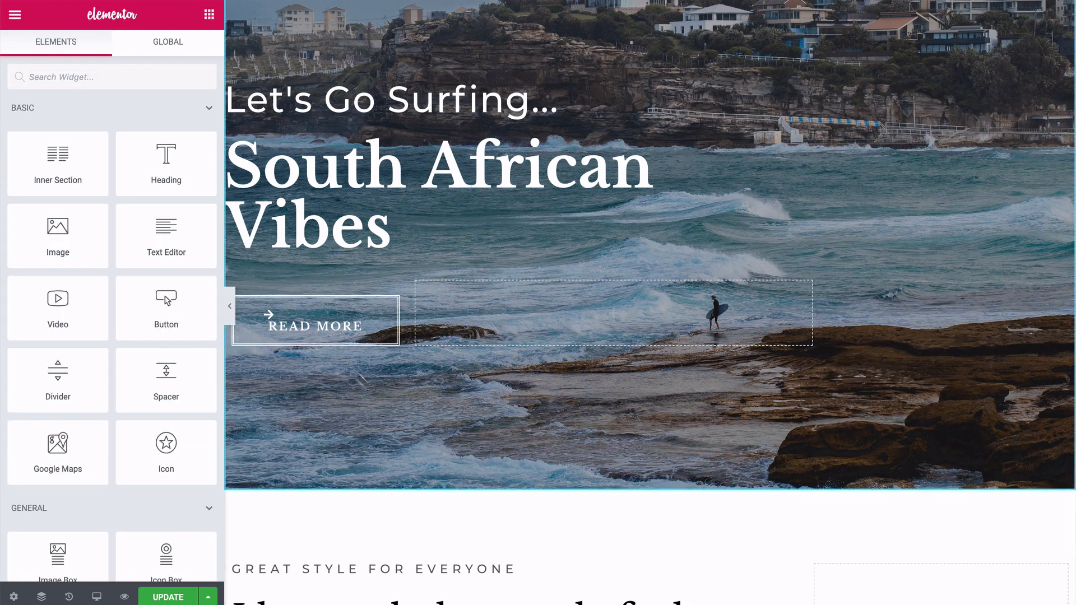
# - Change the hero's Read More button text to "VIEW BLOG" and remove its arrow icon
pyautogui.click(312, 325)
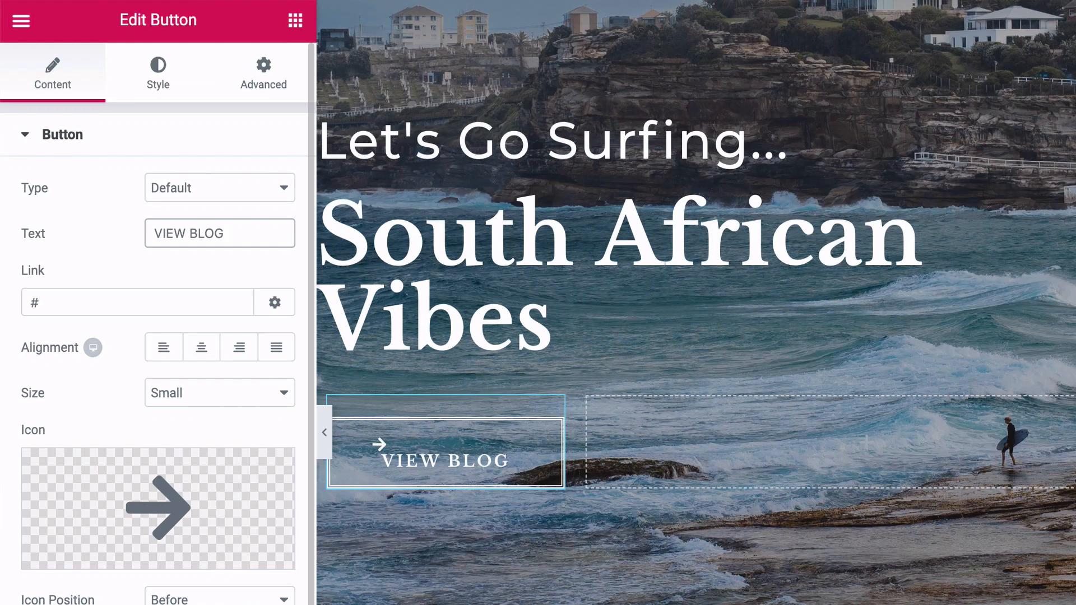
pyautogui.moveTo(106, 490)
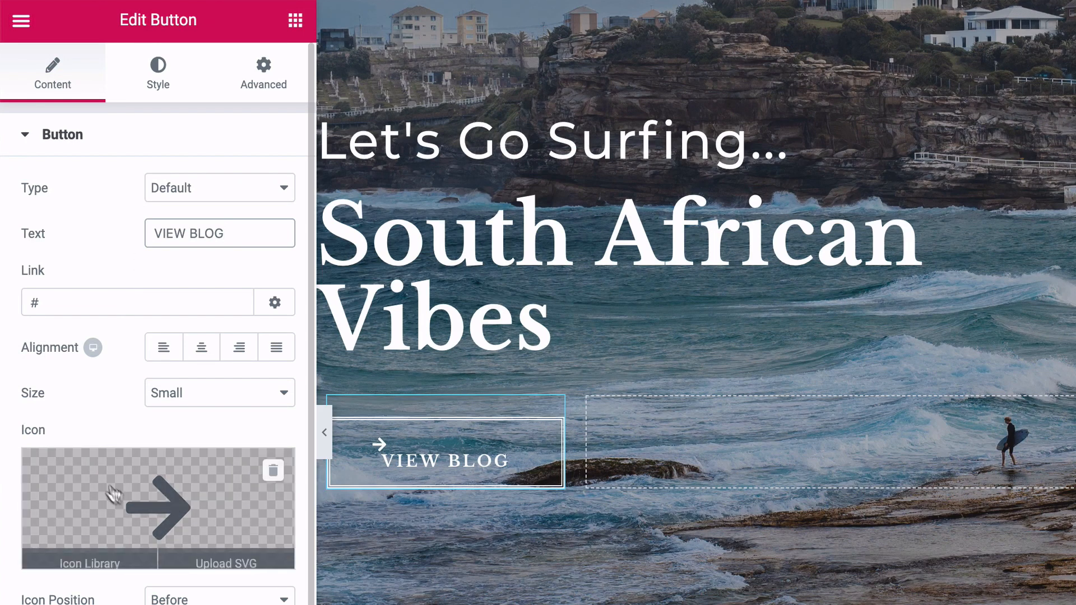
pyautogui.click(273, 469)
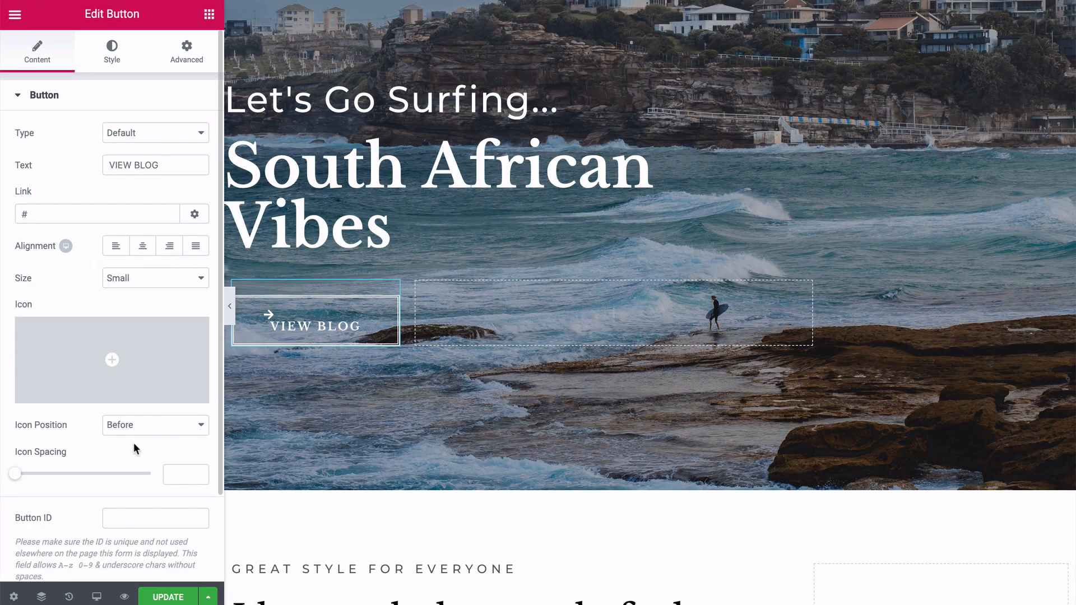
# - Examine the View Blog button's normal and hover style settings, including the hover animation options, keeping Grow
pyautogui.scroll(-2, 101, 423)
pyautogui.scroll(2, 101, 423)
pyautogui.click(112, 55)
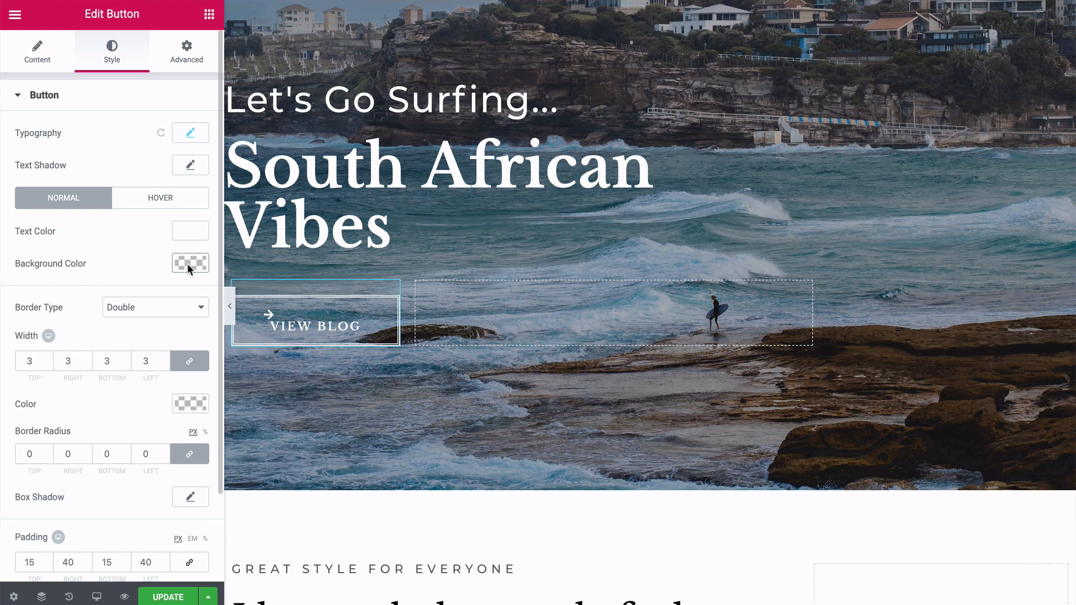
pyautogui.click(156, 200)
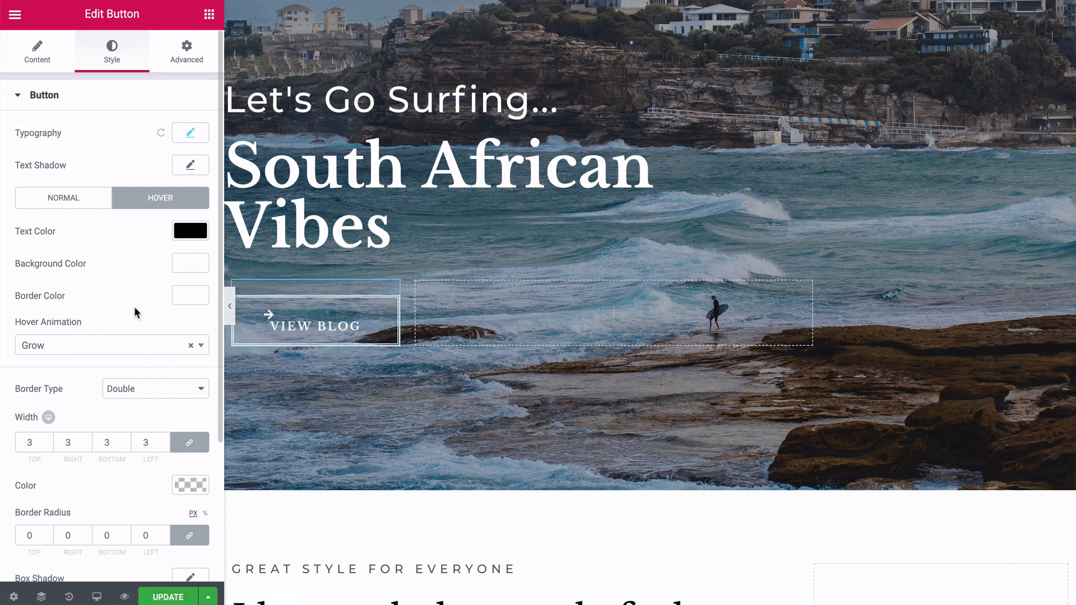
pyautogui.click(201, 346)
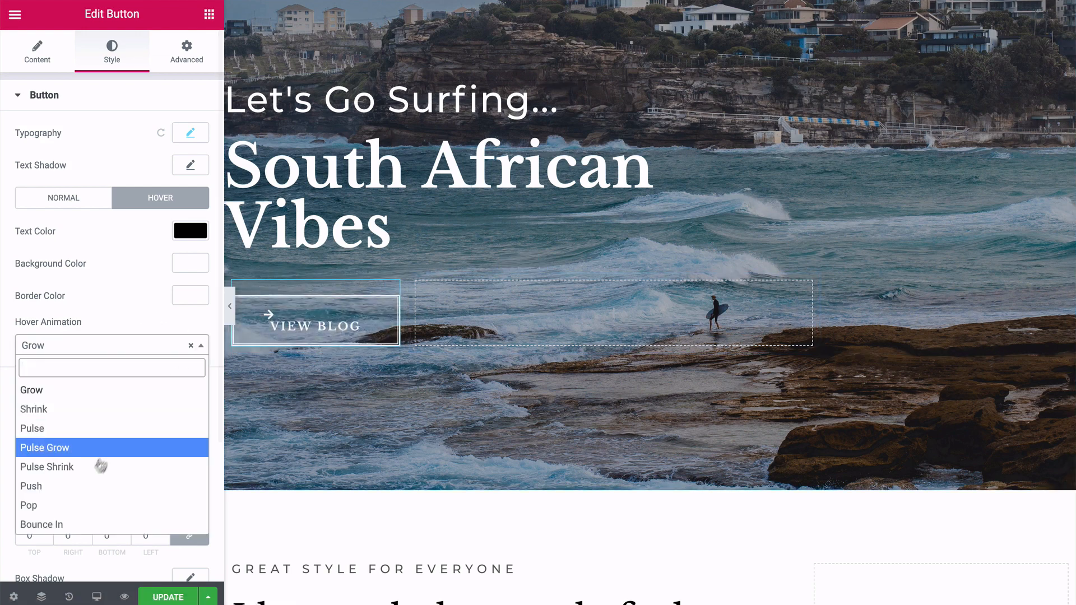
pyautogui.click(99, 309)
pyautogui.scroll(-3, 100, 309)
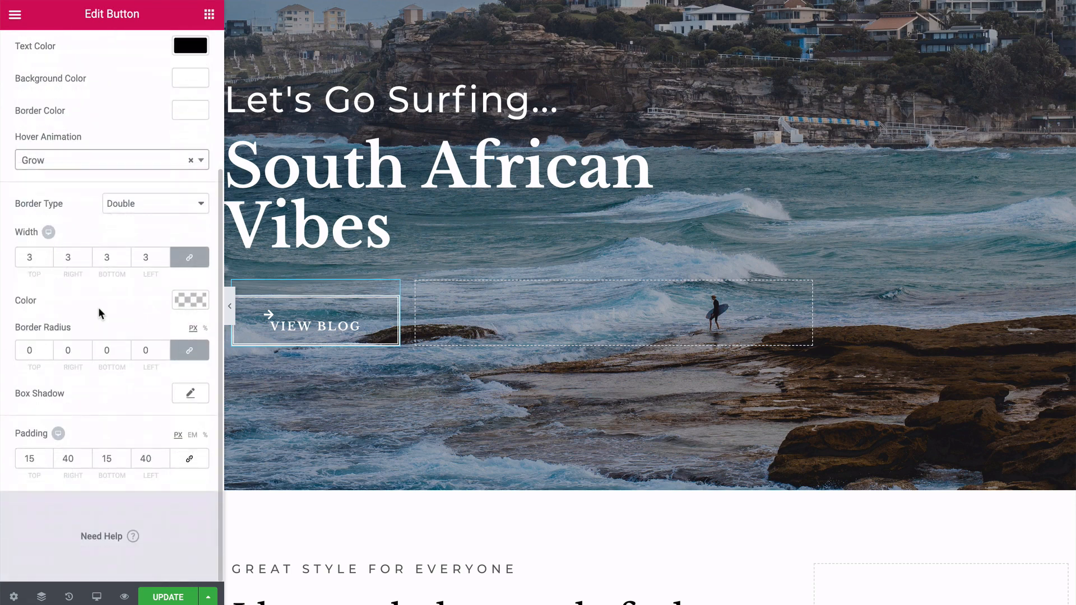
pyautogui.scroll(4, 99, 307)
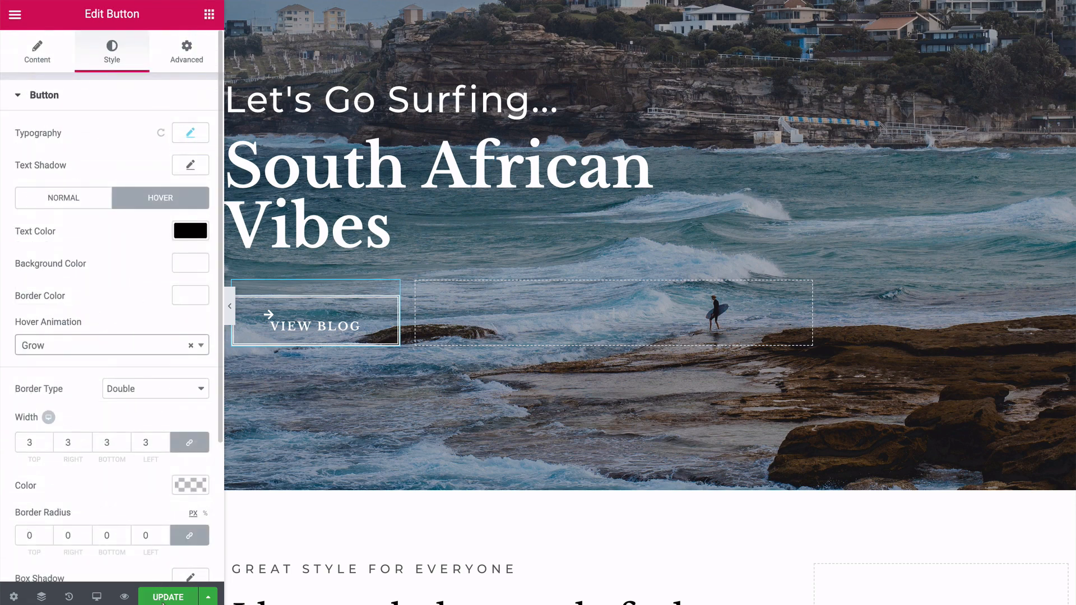
# - Update the page, preview the hero at full width while it scrolls, and return to the editing view
pyautogui.click(168, 597)
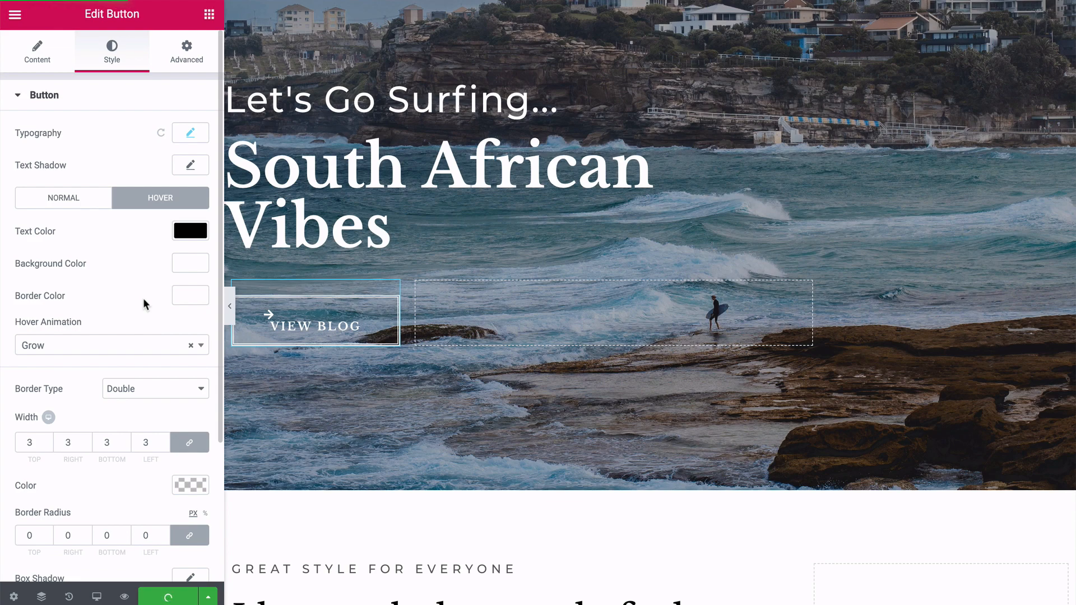
pyautogui.click(229, 306)
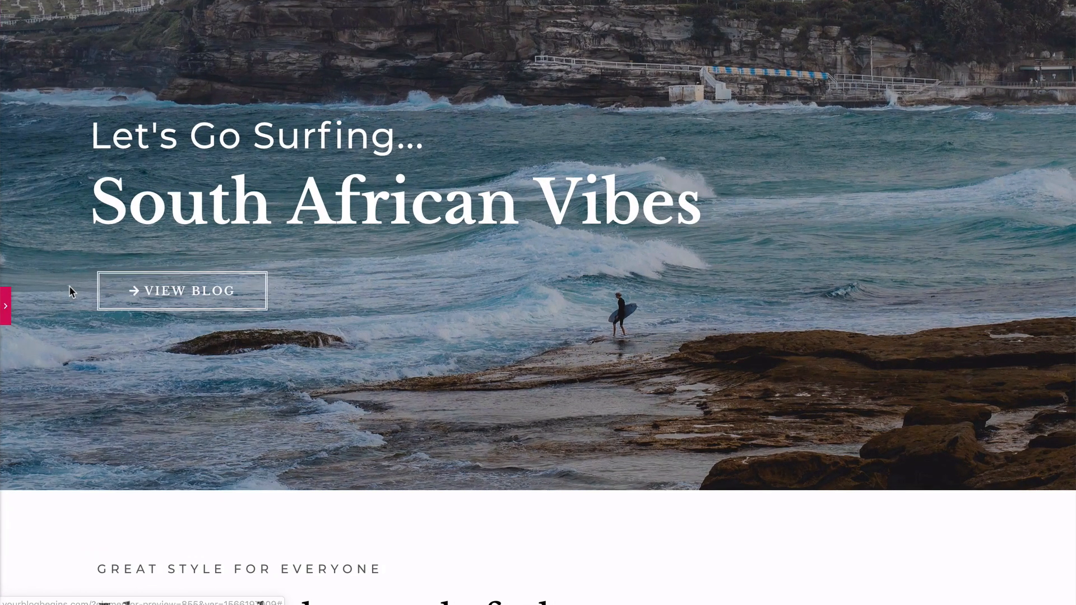
pyautogui.scroll(-2, 69, 286)
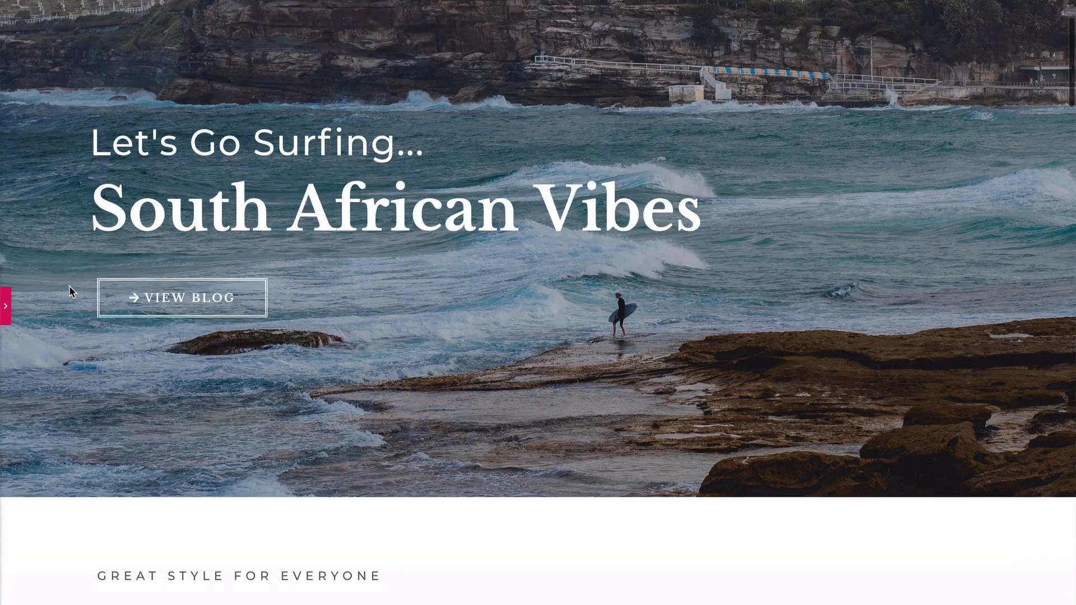
pyautogui.scroll(2, 68, 286)
pyautogui.scroll(-4, 69, 286)
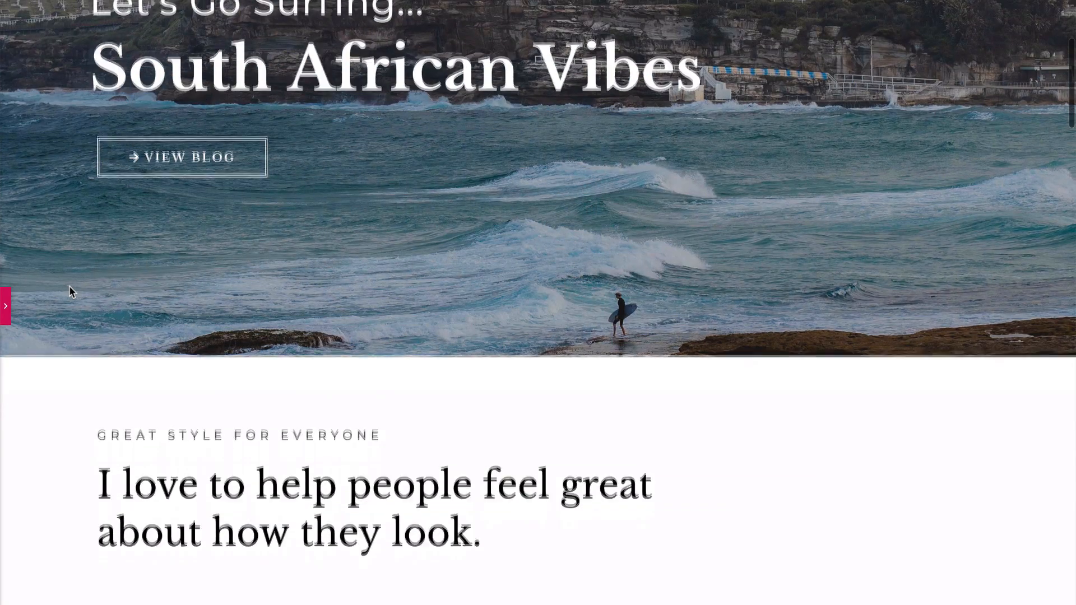
pyautogui.scroll(4, 69, 285)
pyautogui.click(5, 307)
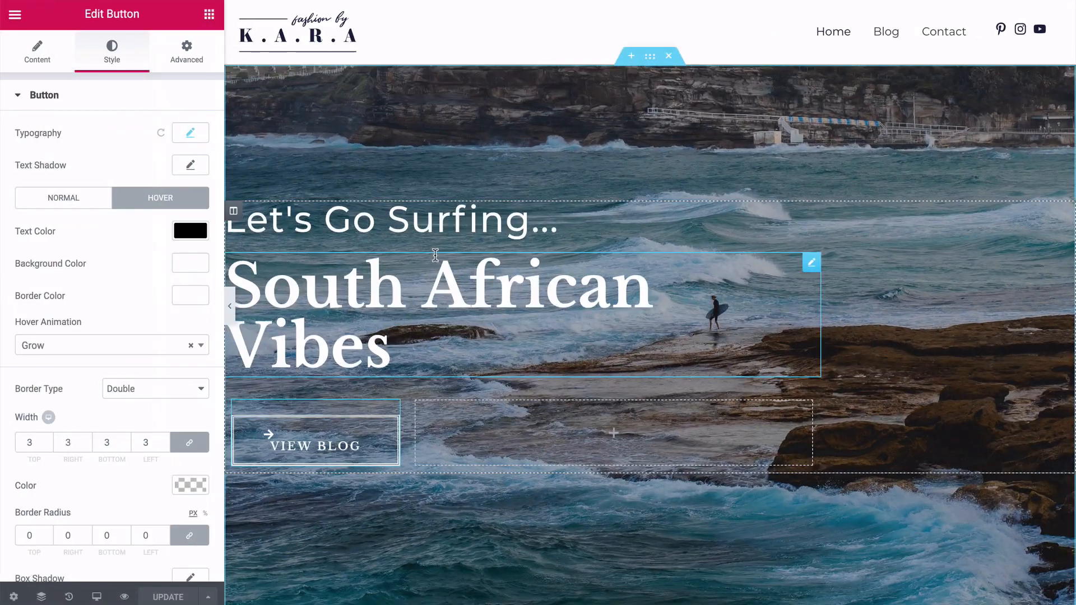
# - Compare the template's sections below the hero with the finished surfing page, including its "Discover your beach style" section
pyautogui.scroll(-6, 435, 255)
pyautogui.scroll(-3, 435, 259)
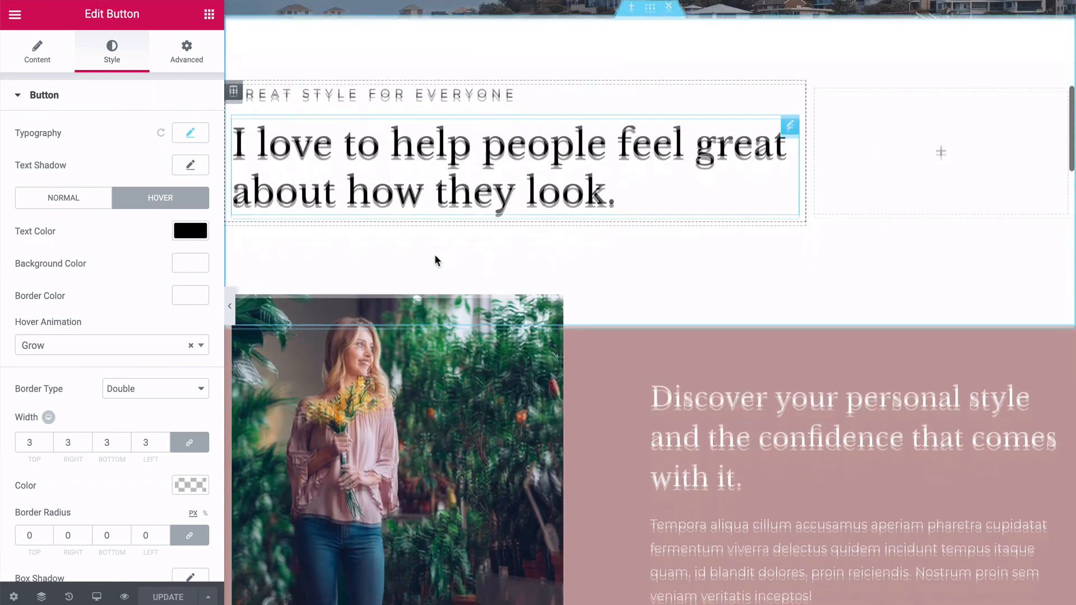
pyautogui.scroll(3, 434, 259)
pyautogui.scroll(-1, 438, 258)
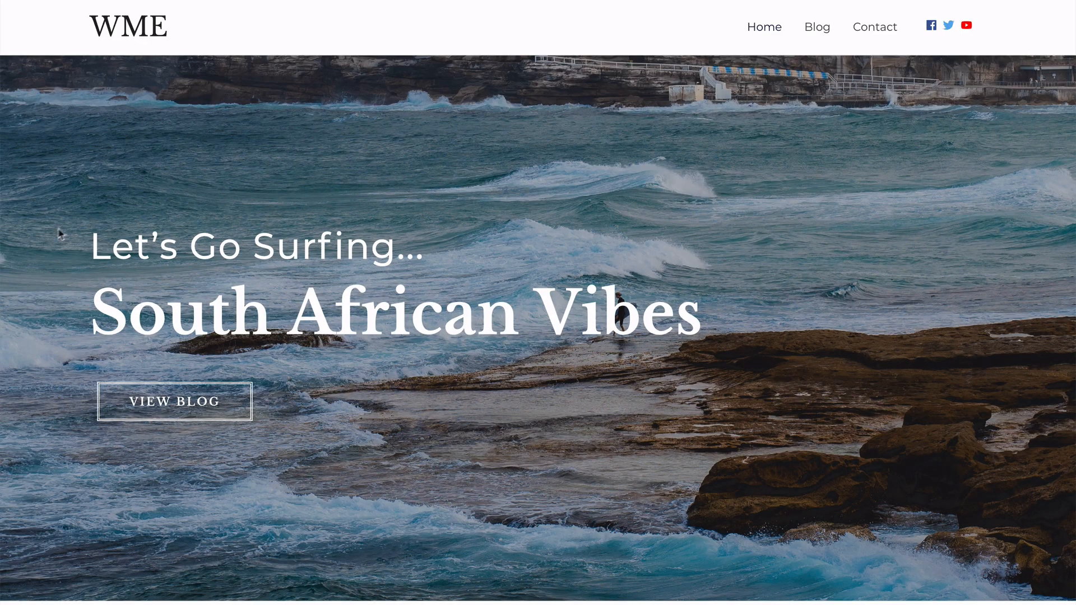
pyautogui.scroll(-10, 53, 239)
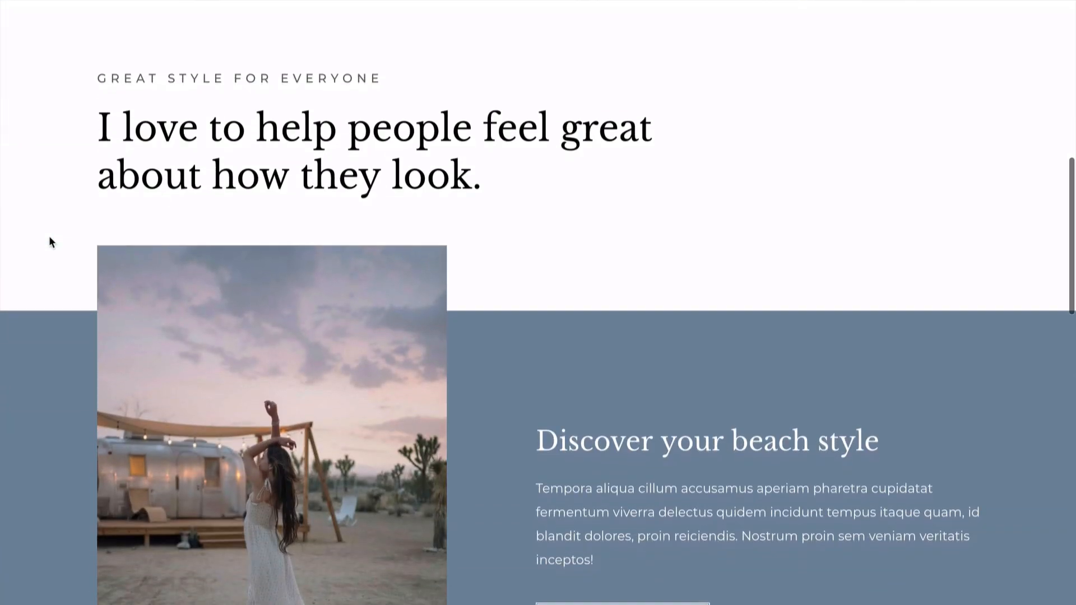
pyautogui.scroll(-3, 49, 241)
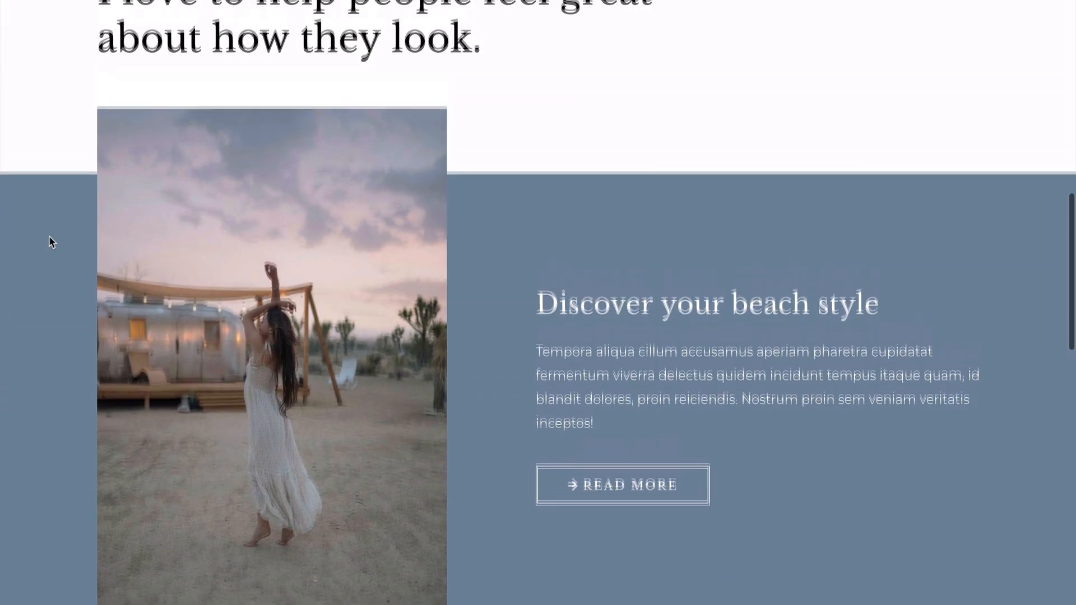
pyautogui.scroll(3, 49, 242)
pyautogui.scroll(-5, 50, 242)
pyautogui.scroll(4, 49, 242)
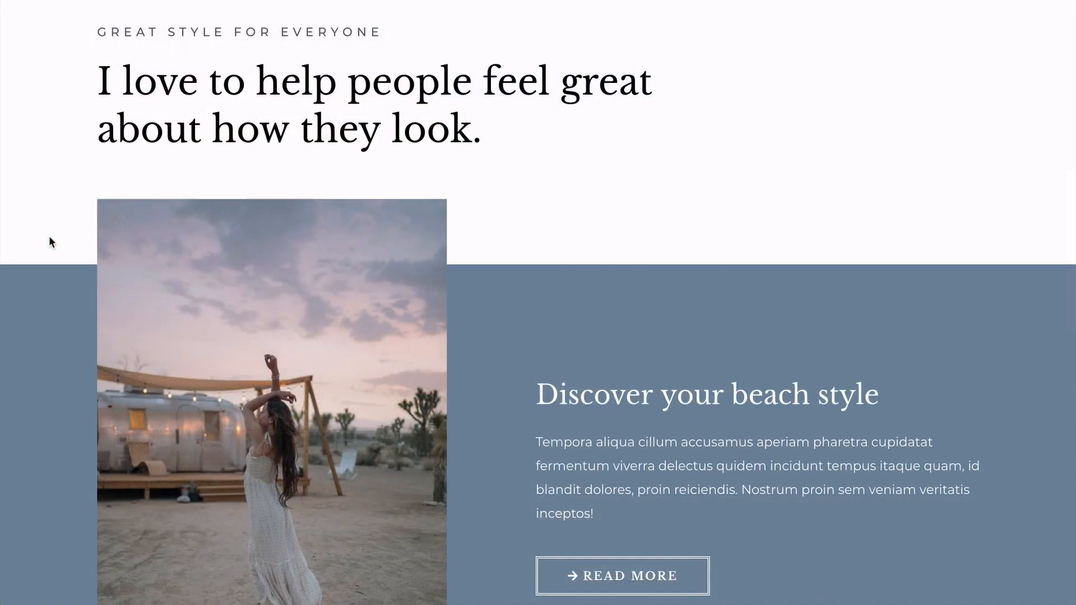
pyautogui.scroll(2, 50, 238)
pyautogui.scroll(-4, 50, 238)
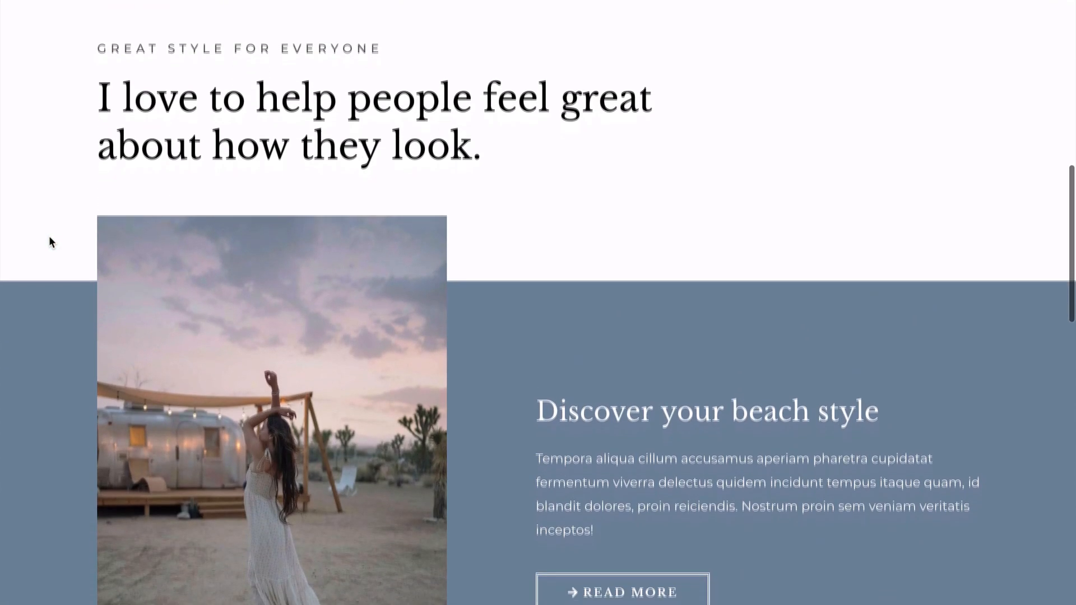
pyautogui.scroll(1, 49, 238)
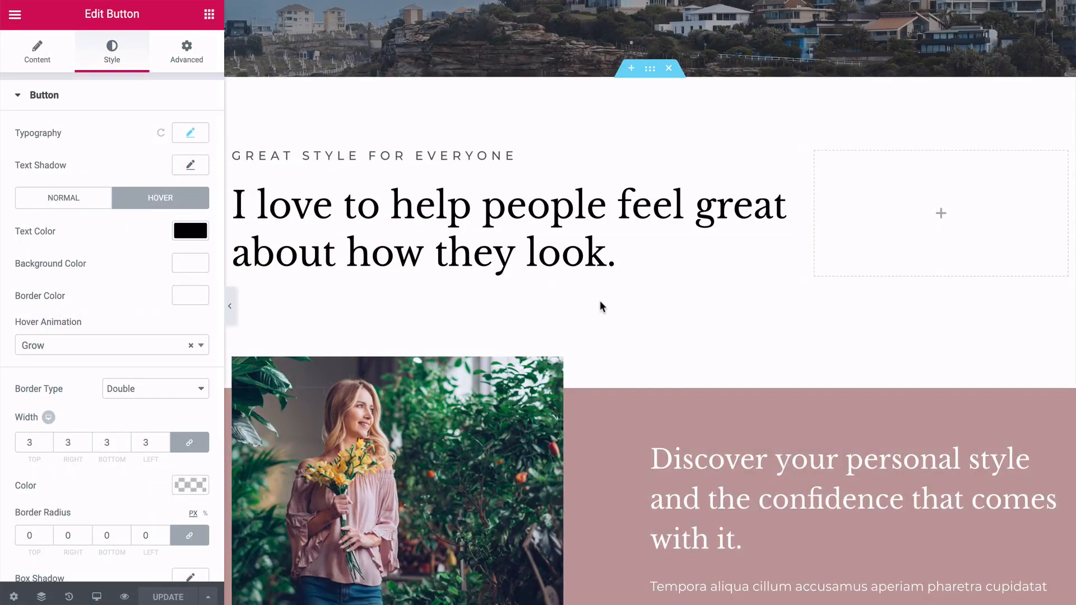
# - Set the background color of the "Discover your personal style" section to blue #48839e
pyautogui.scroll(-4, 600, 300)
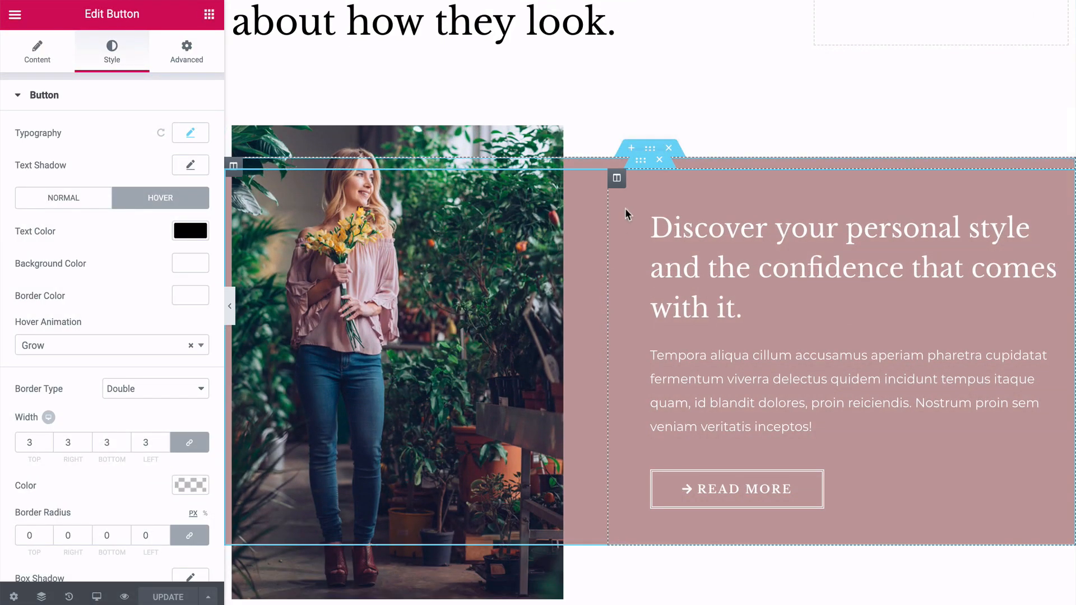
pyautogui.click(651, 151)
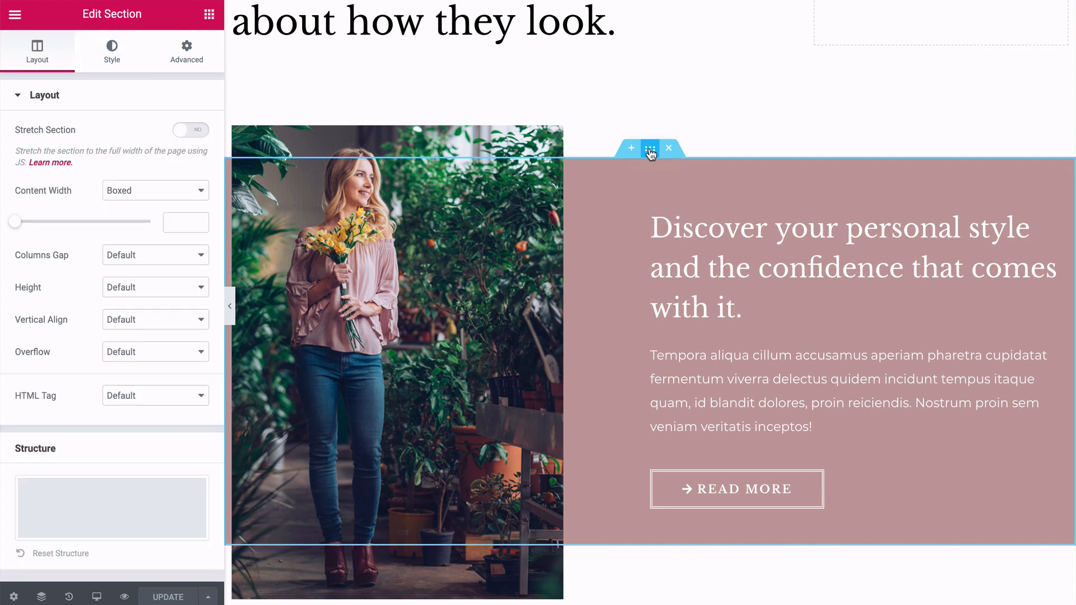
pyautogui.click(112, 53)
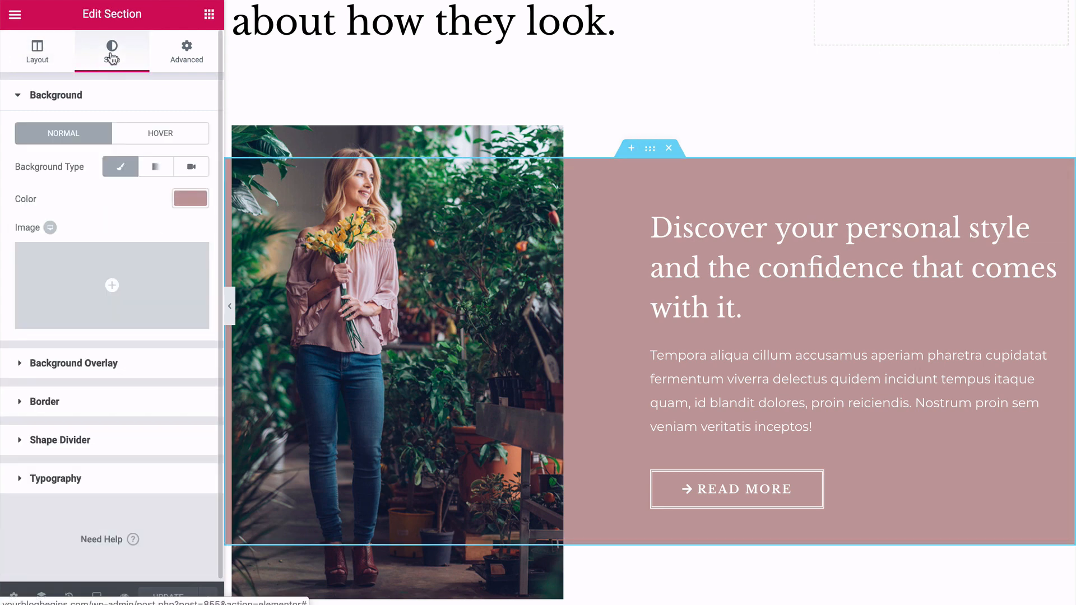
pyautogui.click(191, 199)
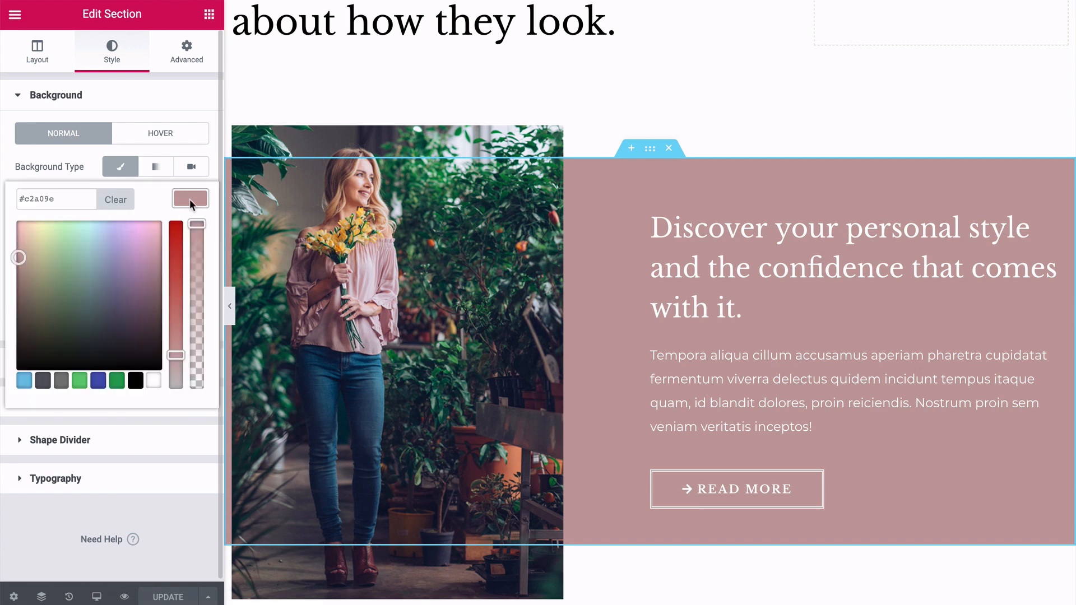
pyautogui.click(43, 382)
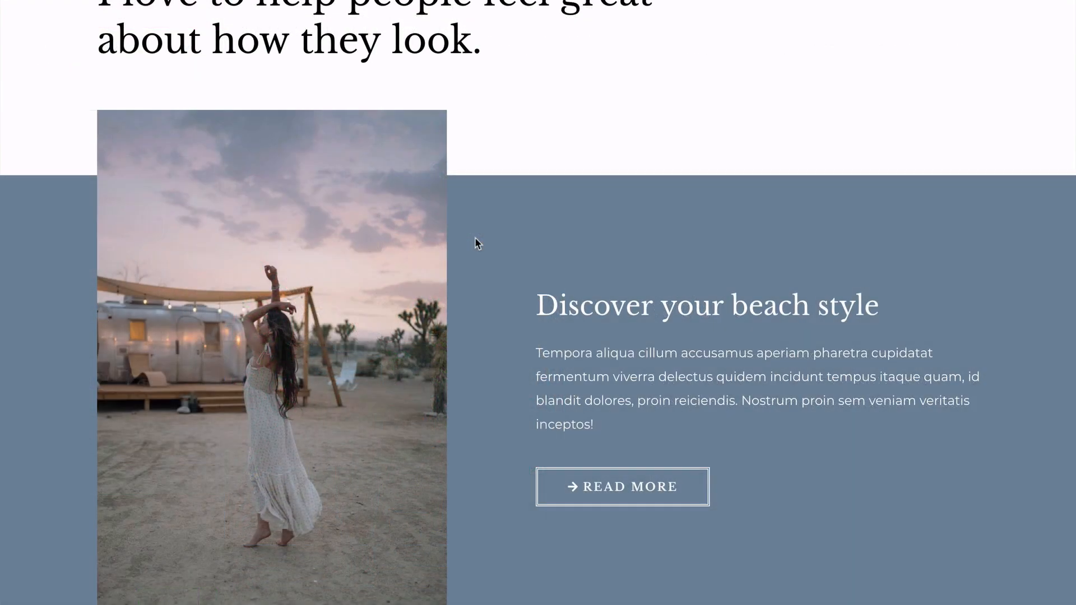
# - Change the blue section's heading to "Discover your beach style" and open its Read More button for editing
pyautogui.scroll(-2, 476, 237)
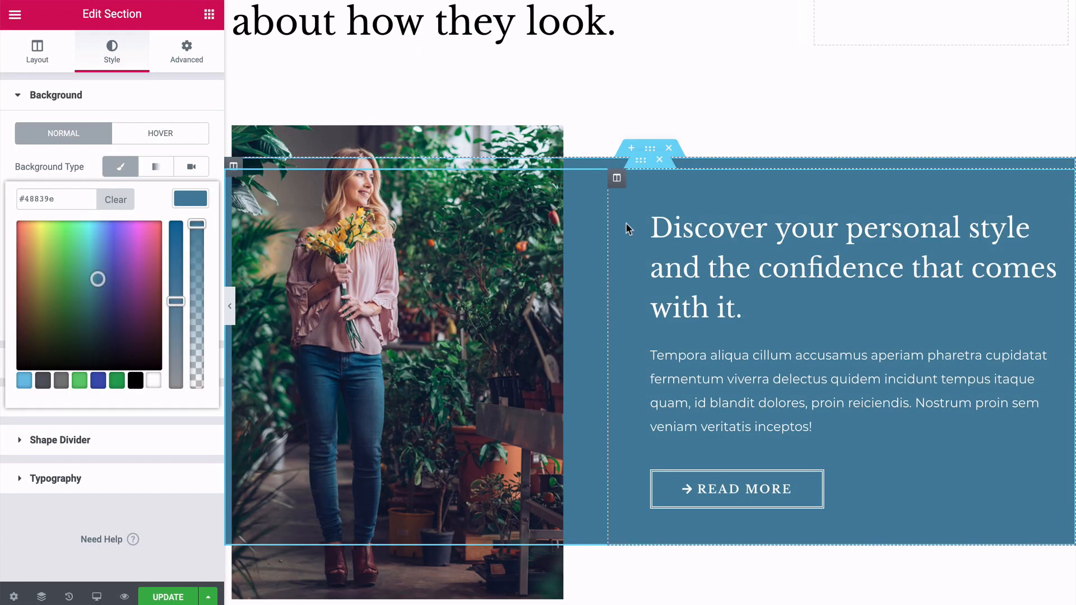
pyautogui.click(689, 227)
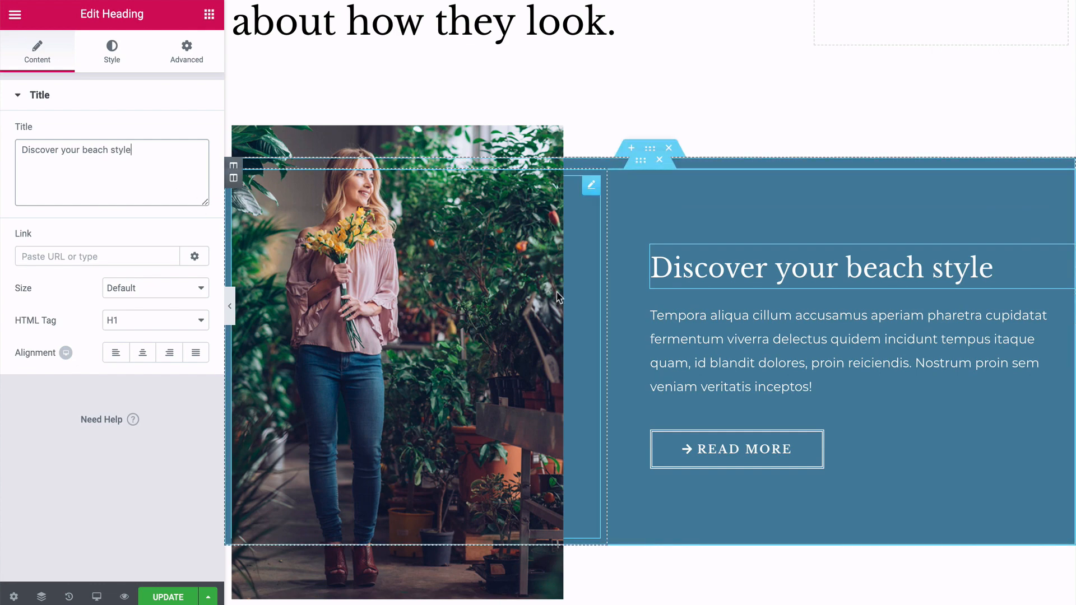
pyautogui.click(736, 450)
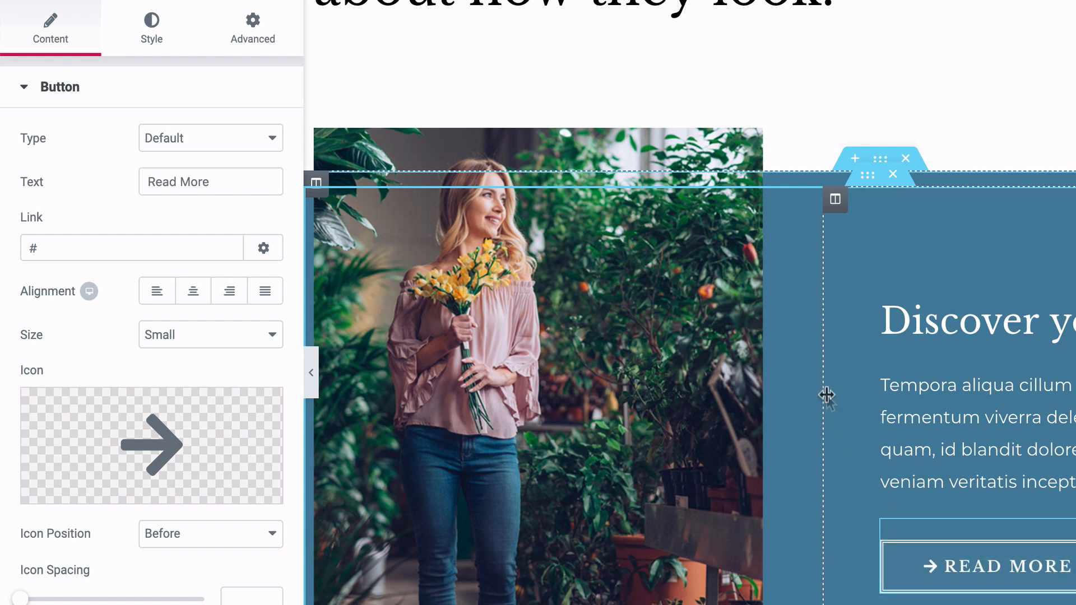
# - Replace the beach style section's image with an uploaded photo from the Images folder showing a woman in a white dress near a caravan
pyautogui.click(714, 153)
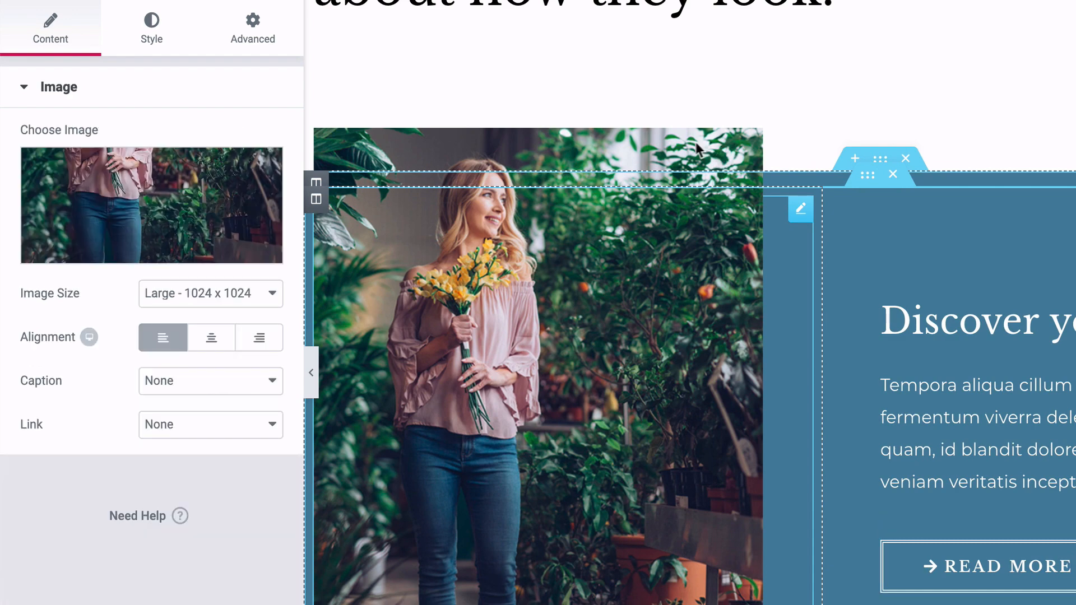
pyautogui.click(161, 195)
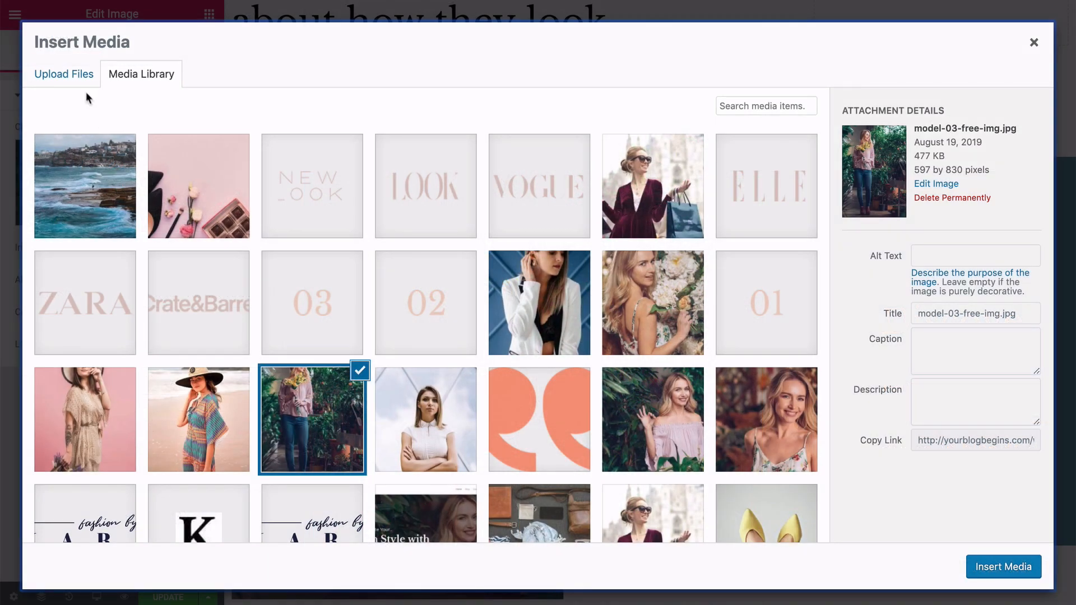
pyautogui.click(71, 75)
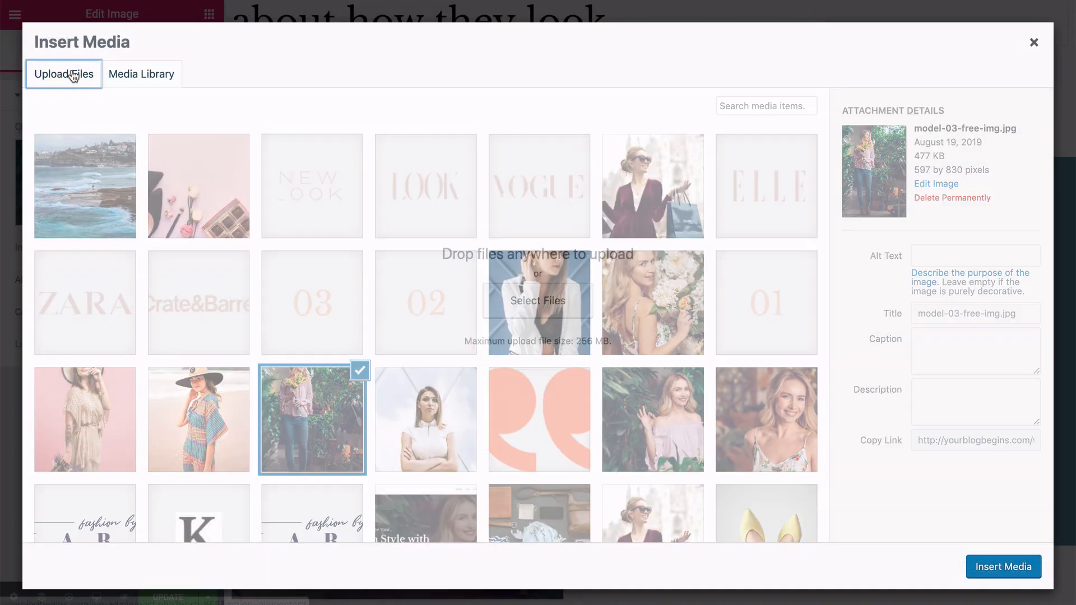
pyautogui.click(528, 304)
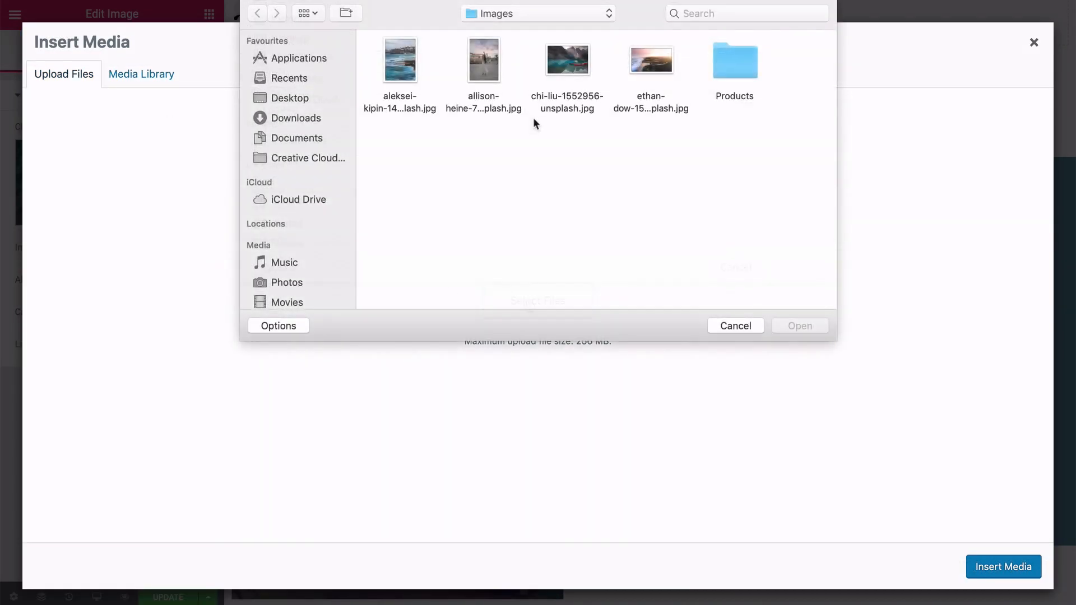
pyautogui.click(478, 64)
pyautogui.click(799, 325)
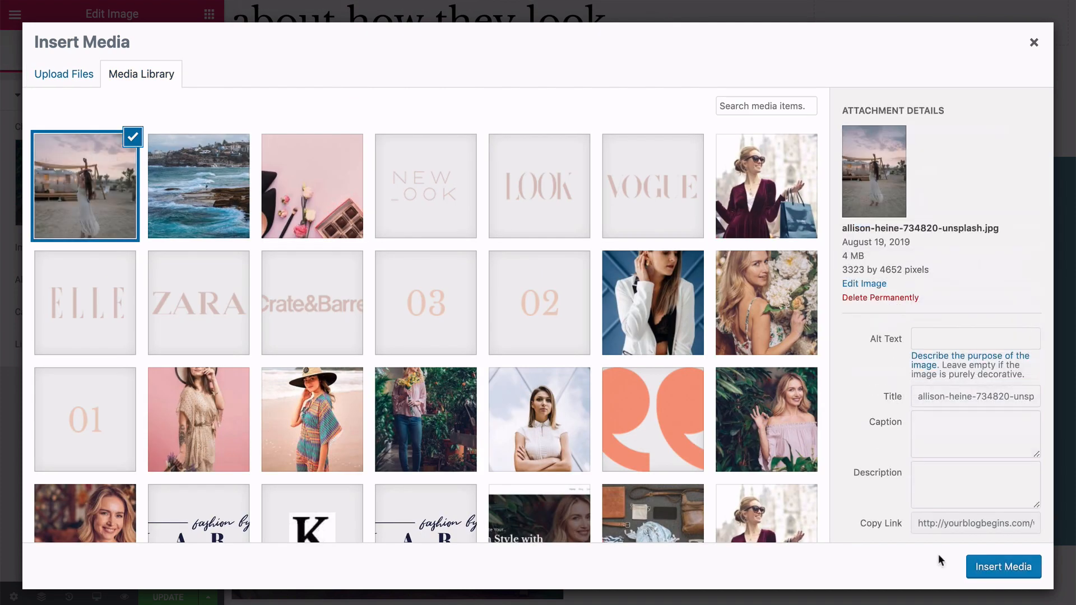
pyautogui.click(997, 570)
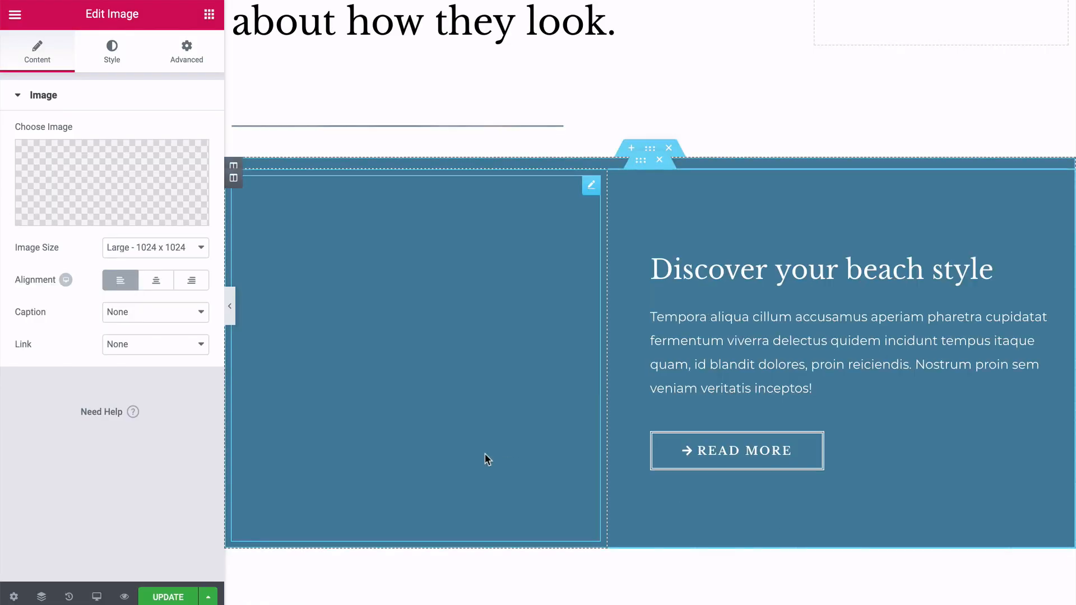
# - Set the new image's margins to -65 px at the top and -10 px at the bottom
pyautogui.scroll(-2, 481, 430)
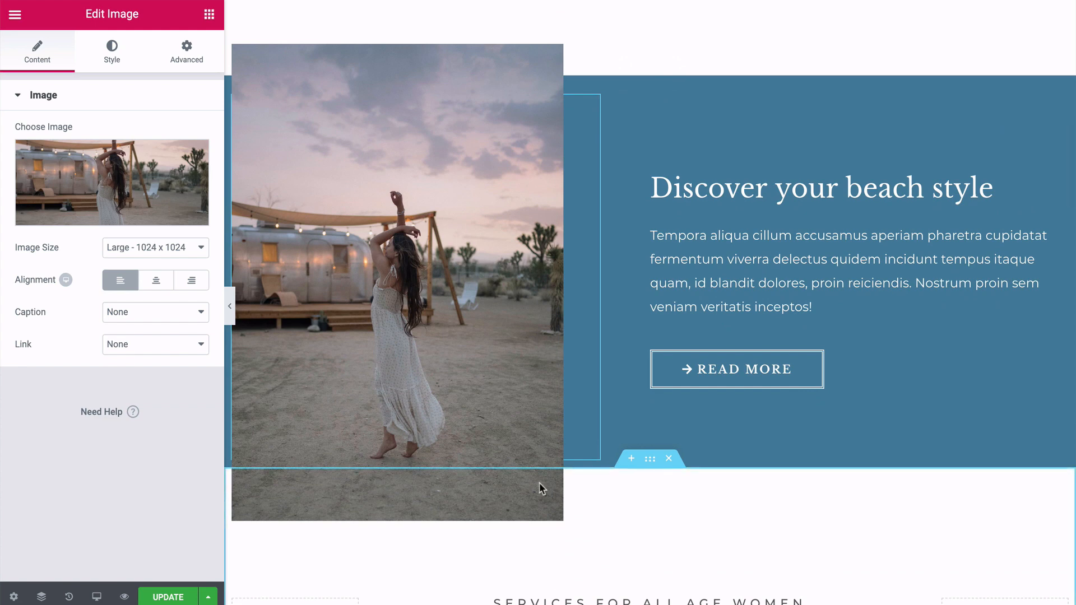
pyautogui.scroll(2, 530, 491)
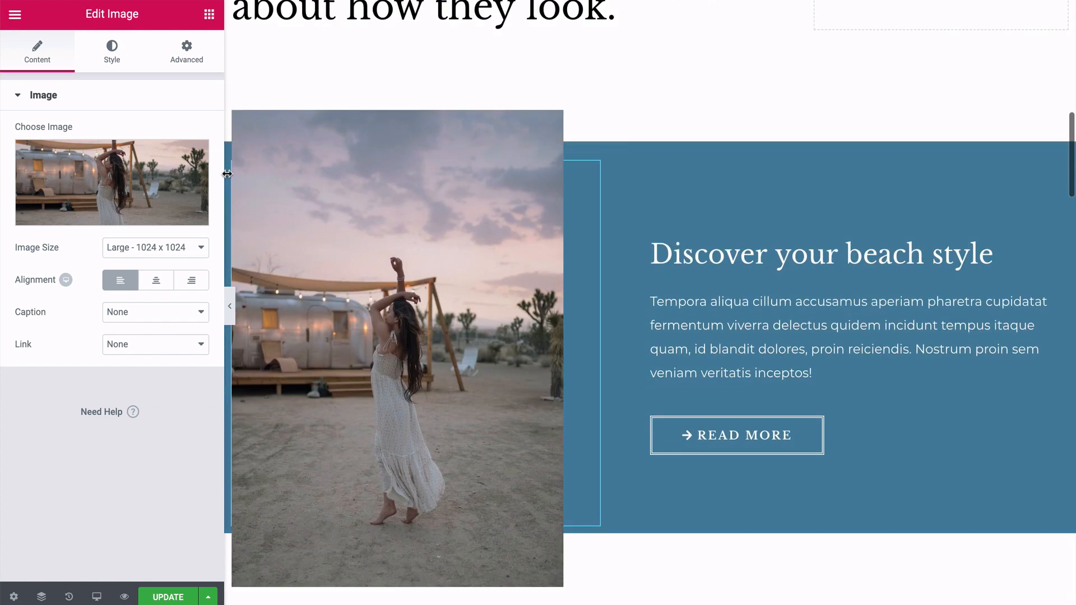
pyautogui.click(186, 59)
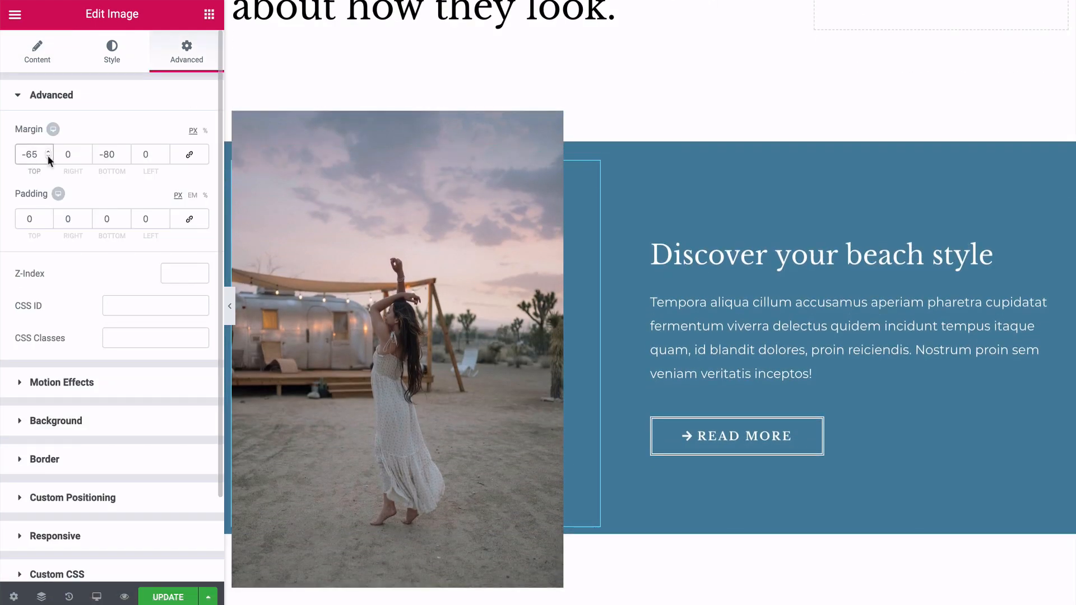
pyautogui.click(126, 155)
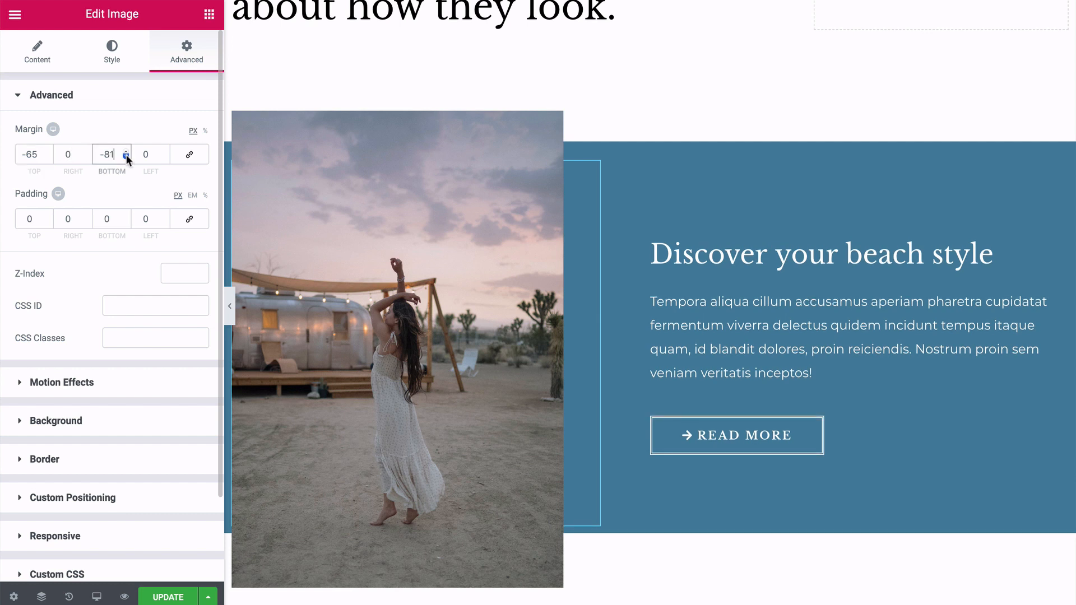
pyautogui.click(126, 152)
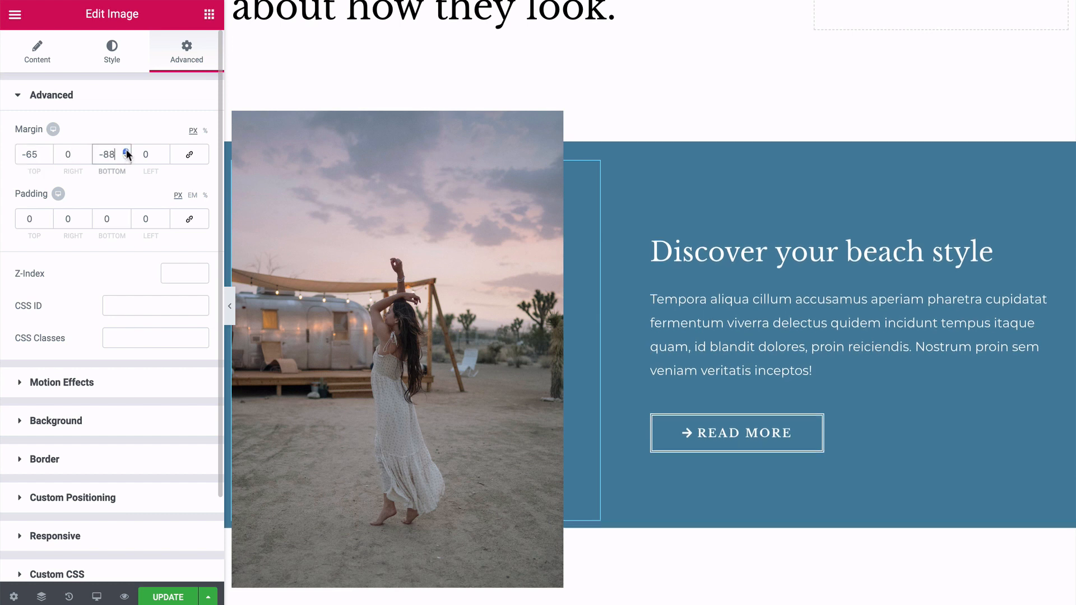
pyautogui.click(126, 152)
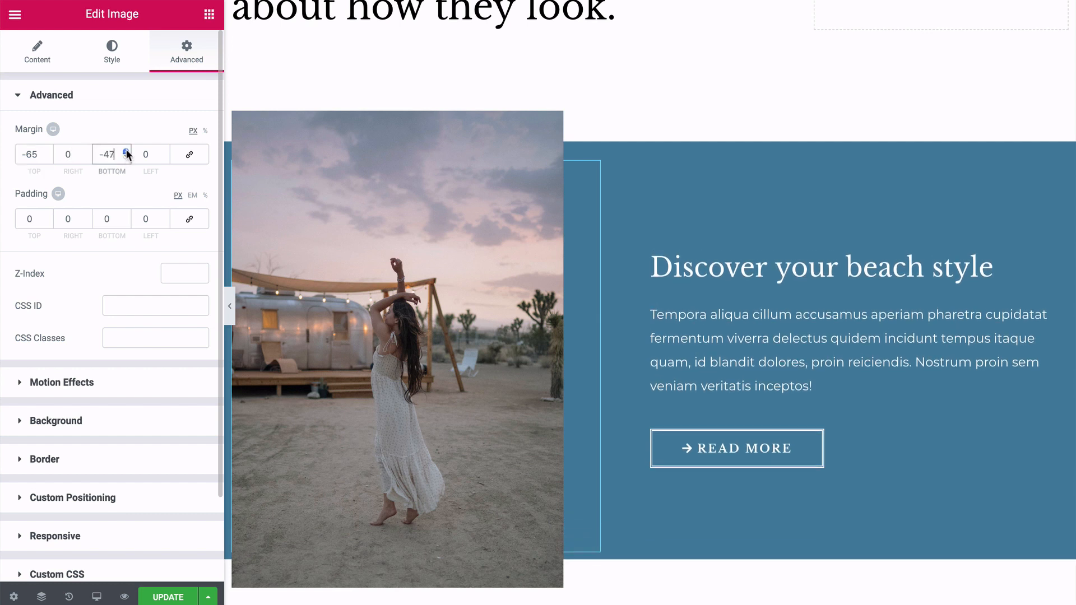
pyautogui.click(127, 151)
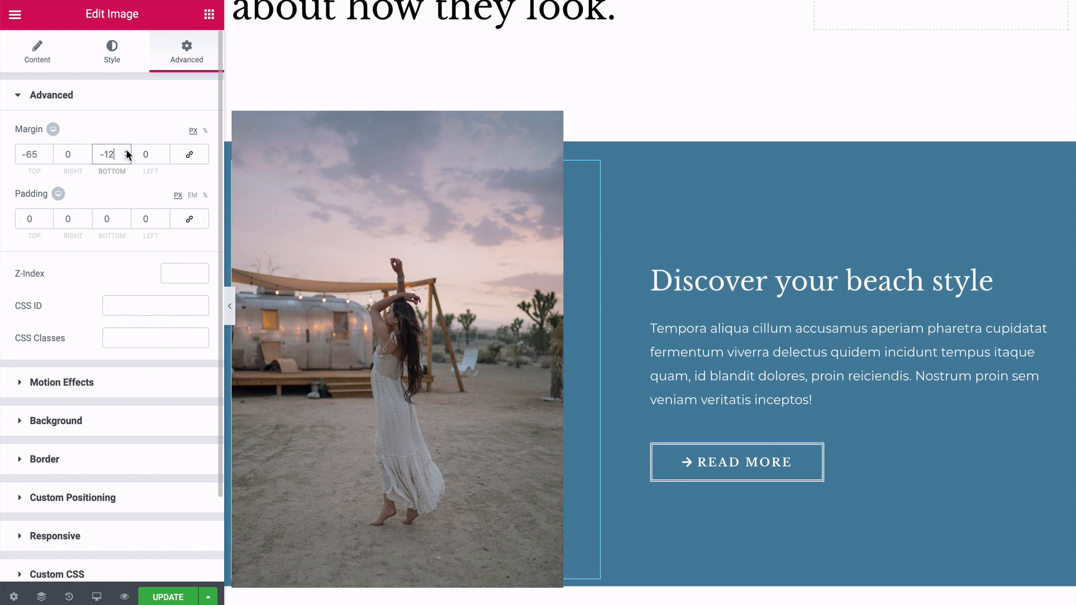
pyautogui.click(127, 152)
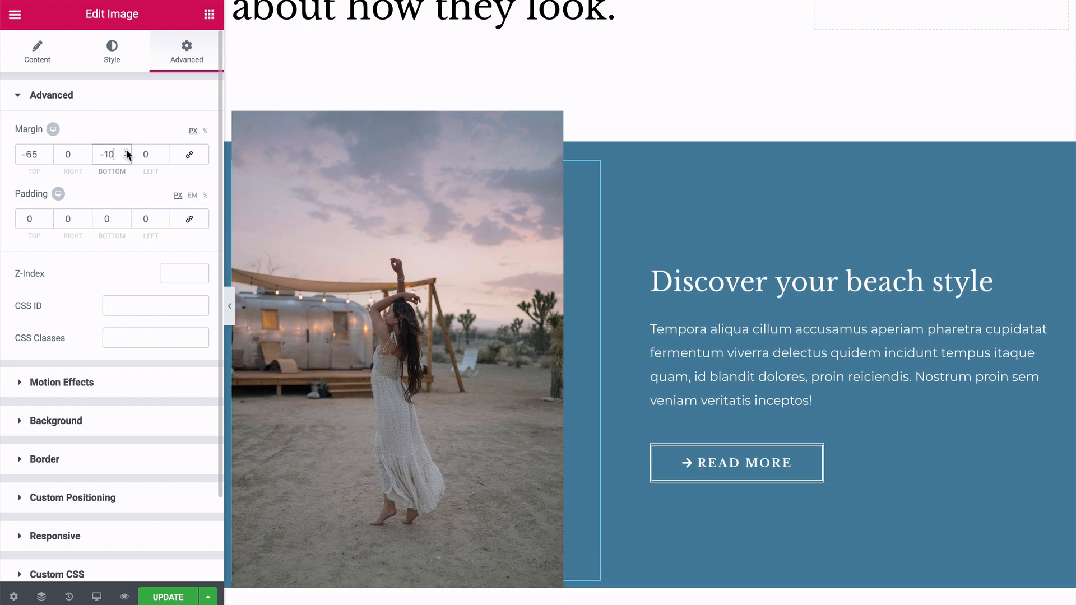
# - Preview the beach style section at full width and return to the editing view
pyautogui.click(230, 306)
pyautogui.scroll(-3, 35, 278)
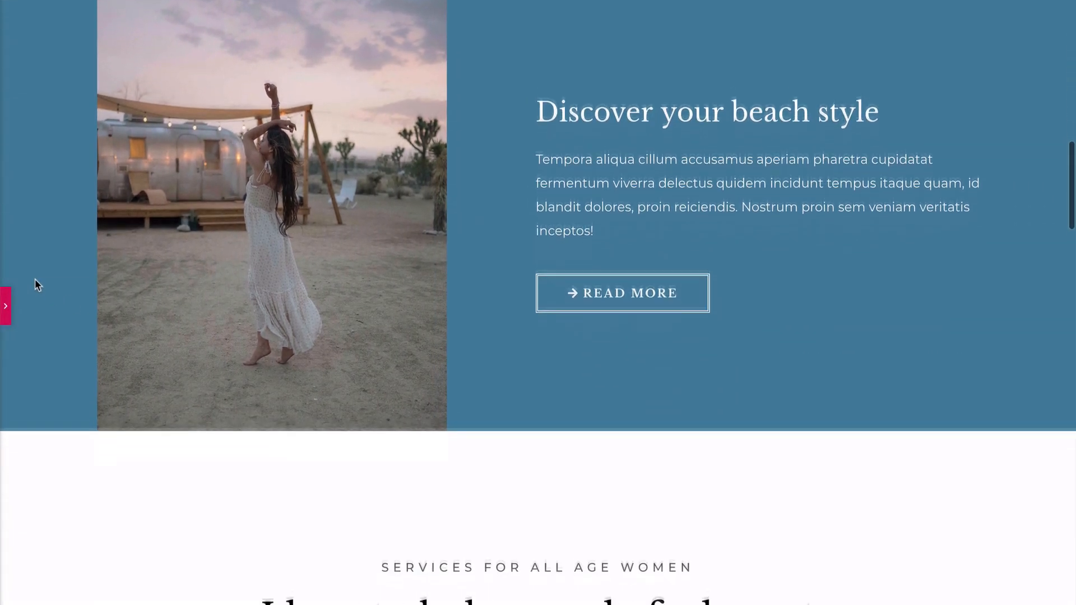
pyautogui.scroll(3, 34, 278)
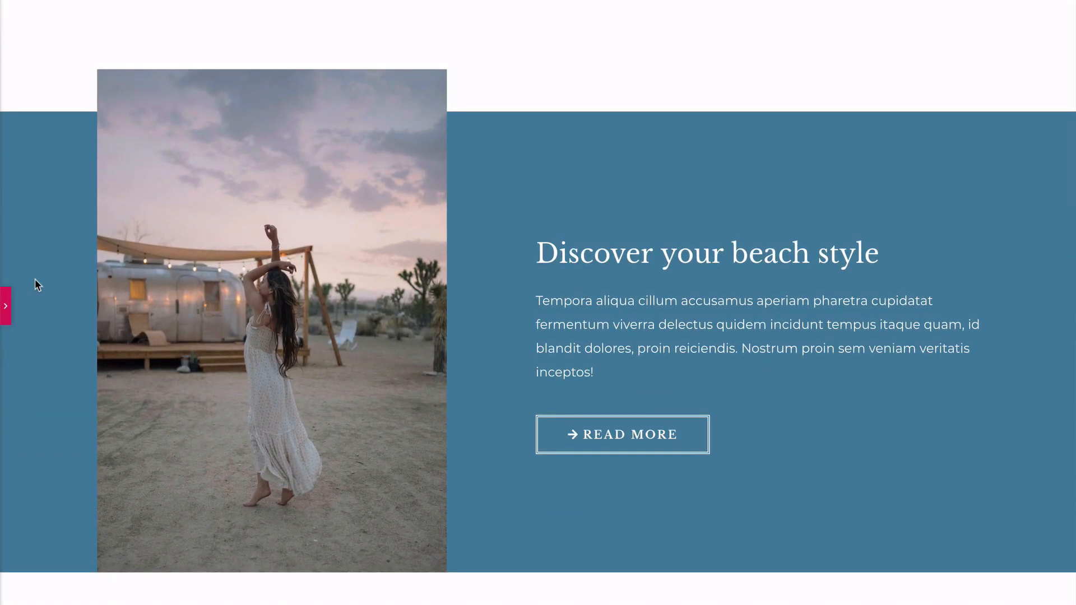
pyautogui.click(5, 308)
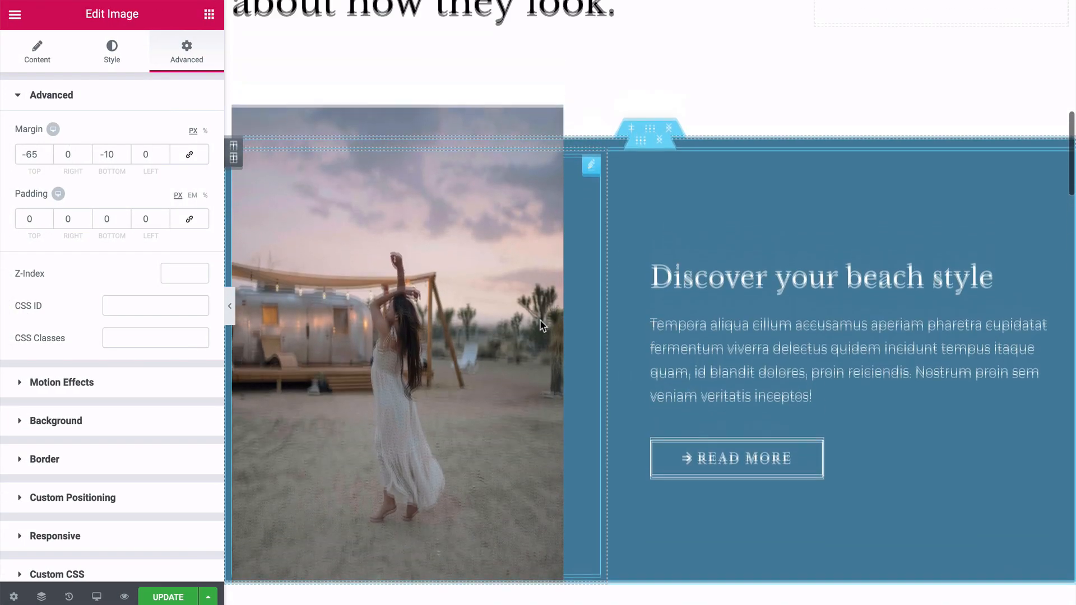
# - Delete the template sections between the beach style and Contact Me sections, including the numbered services and the testimonials
pyautogui.scroll(-8, 539, 319)
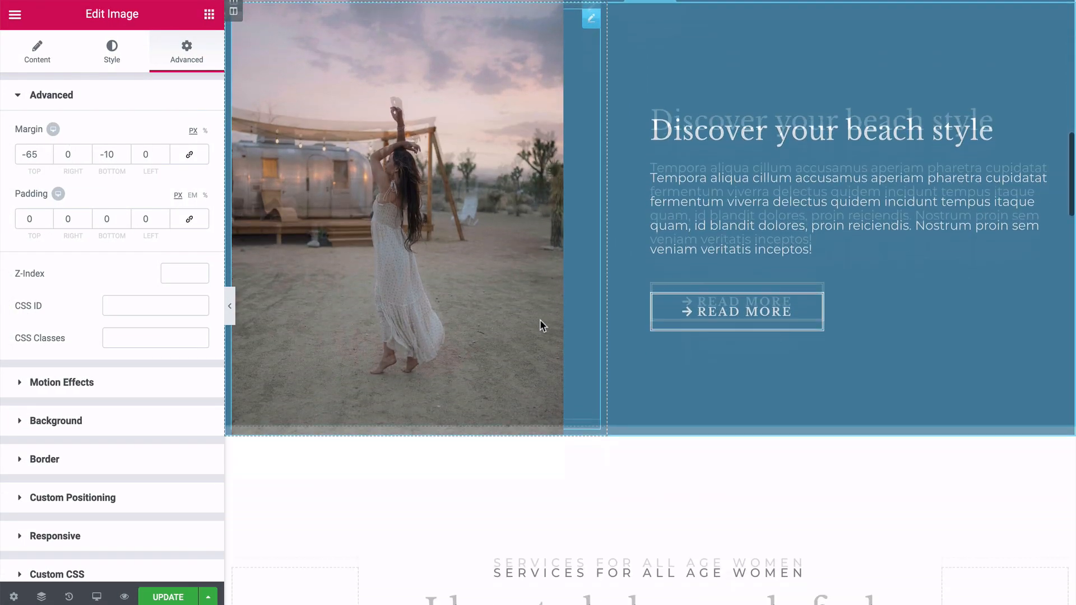
pyautogui.scroll(-2, 541, 323)
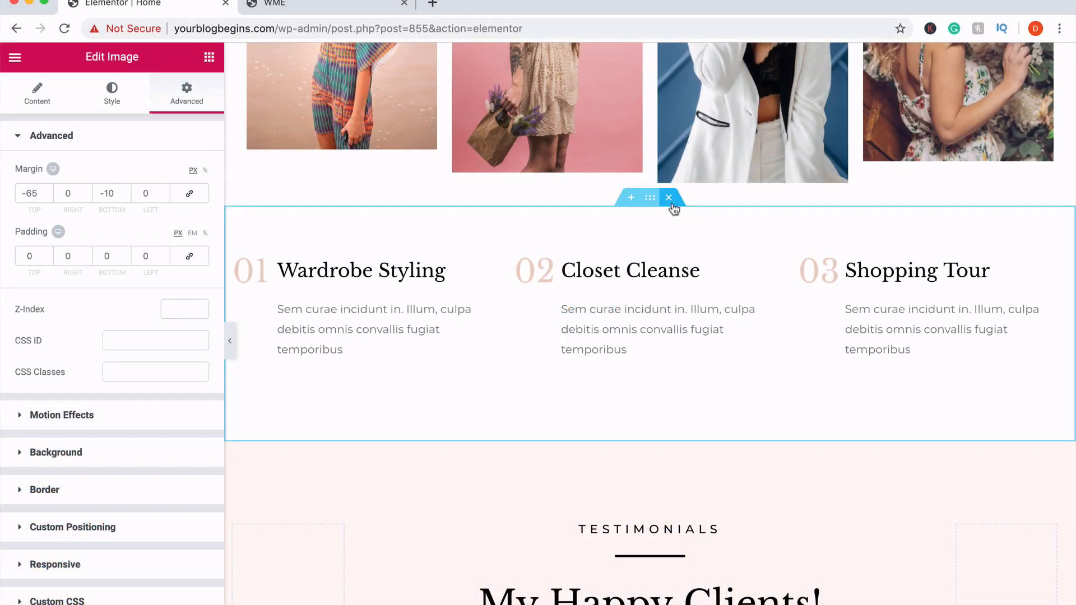
pyautogui.click(670, 199)
pyautogui.moveTo(670, 227)
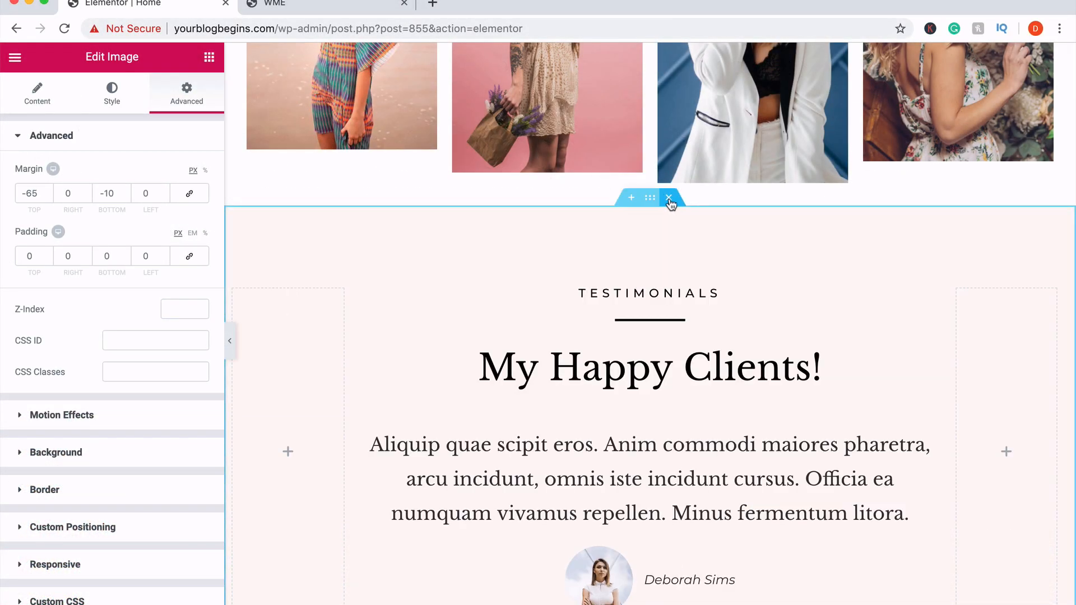
pyautogui.scroll(-3, 670, 201)
pyautogui.scroll(2, 669, 201)
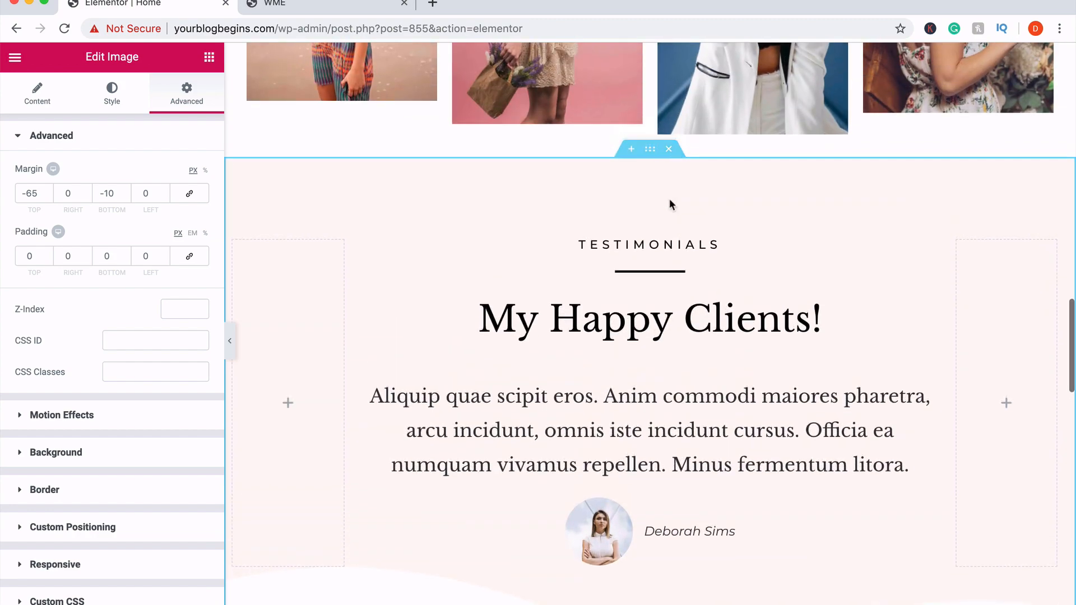
pyautogui.click(668, 150)
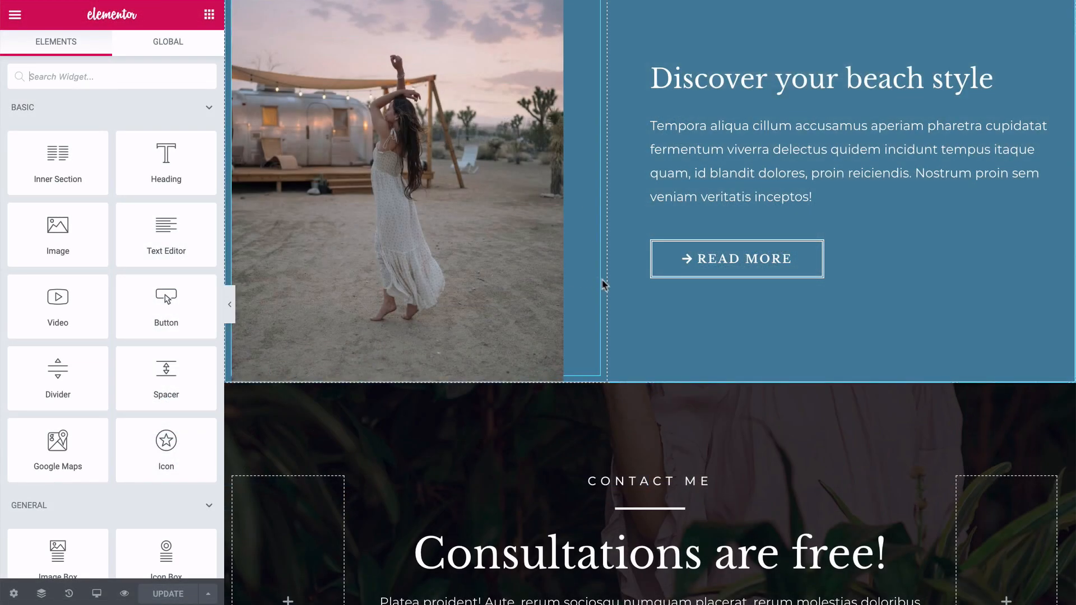
# - Add a new empty section area between the beach style section and the Contact Me section
pyautogui.scroll(-4, 639, 298)
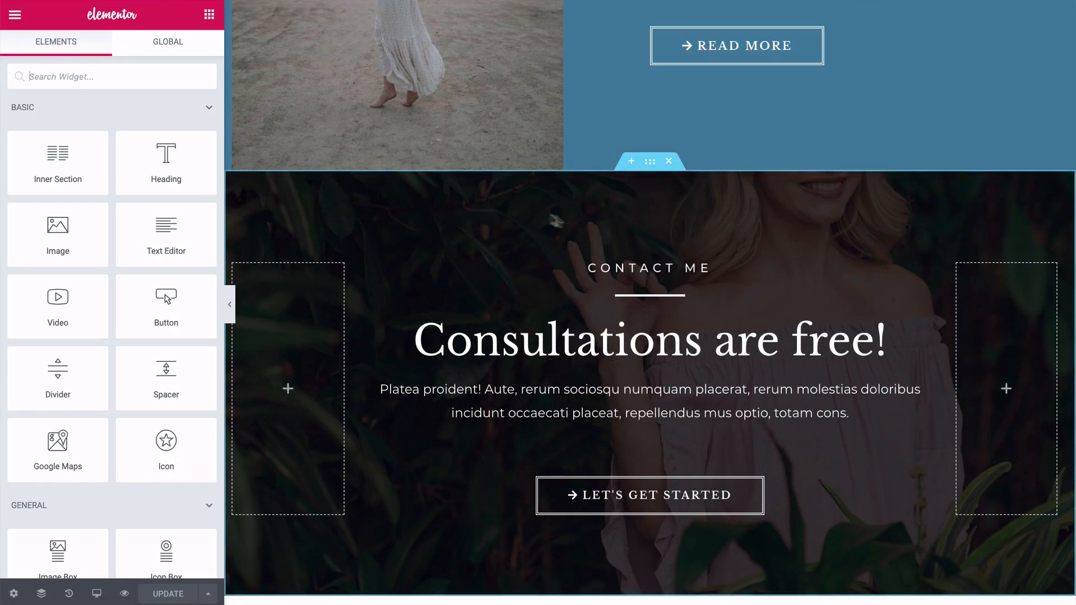
pyautogui.scroll(5, 533, 214)
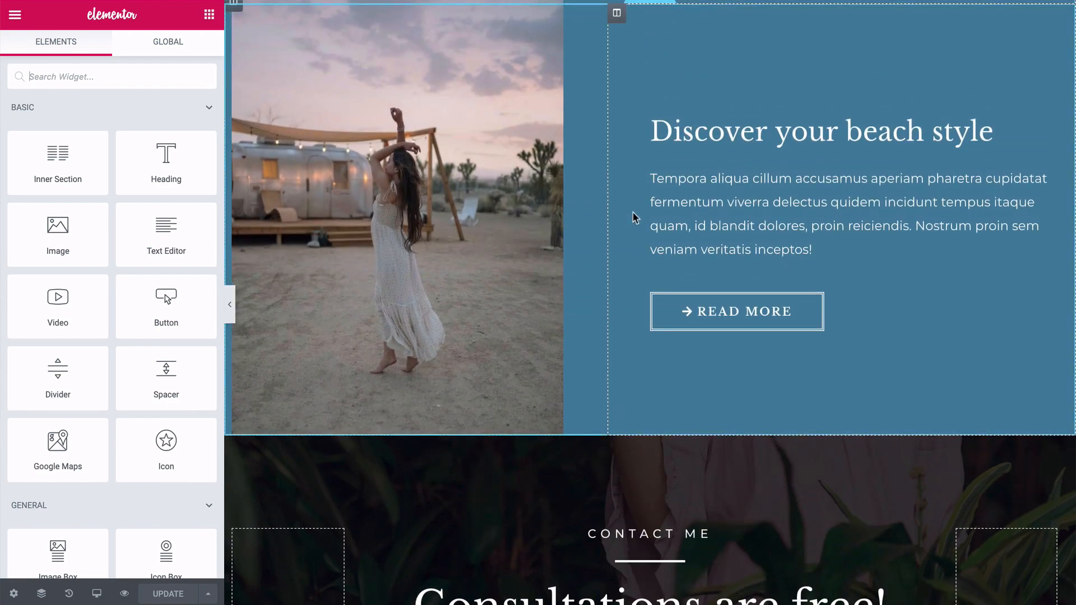
pyautogui.scroll(-3, 635, 218)
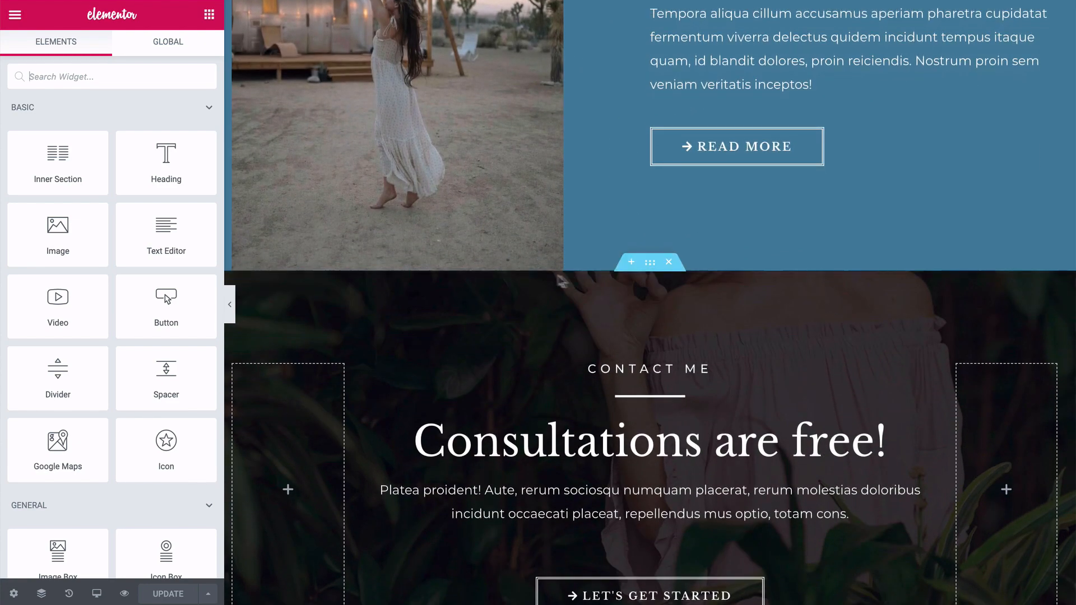
pyautogui.scroll(-2, 648, 289)
pyautogui.scroll(2, 633, 303)
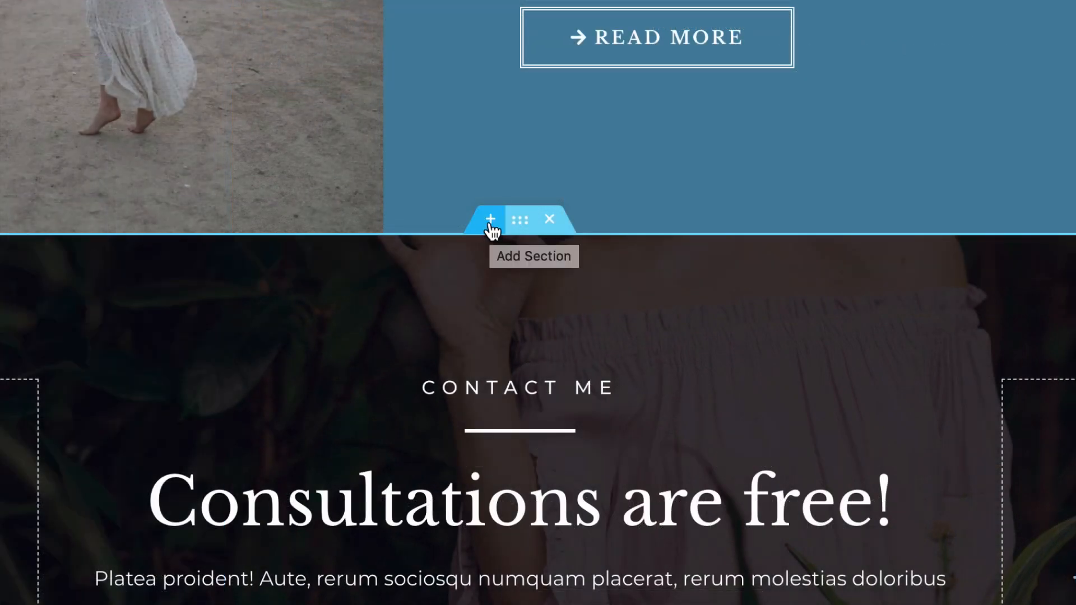
pyautogui.click(492, 230)
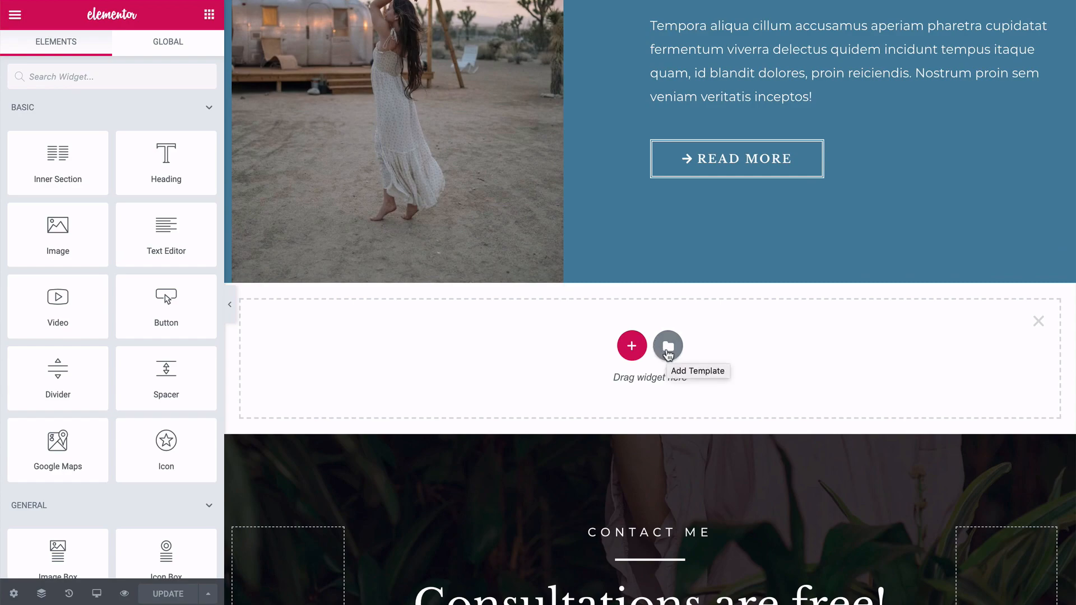
# - Open the template library from the new section area and browse the page templates for one with an image card layout
pyautogui.click(668, 348)
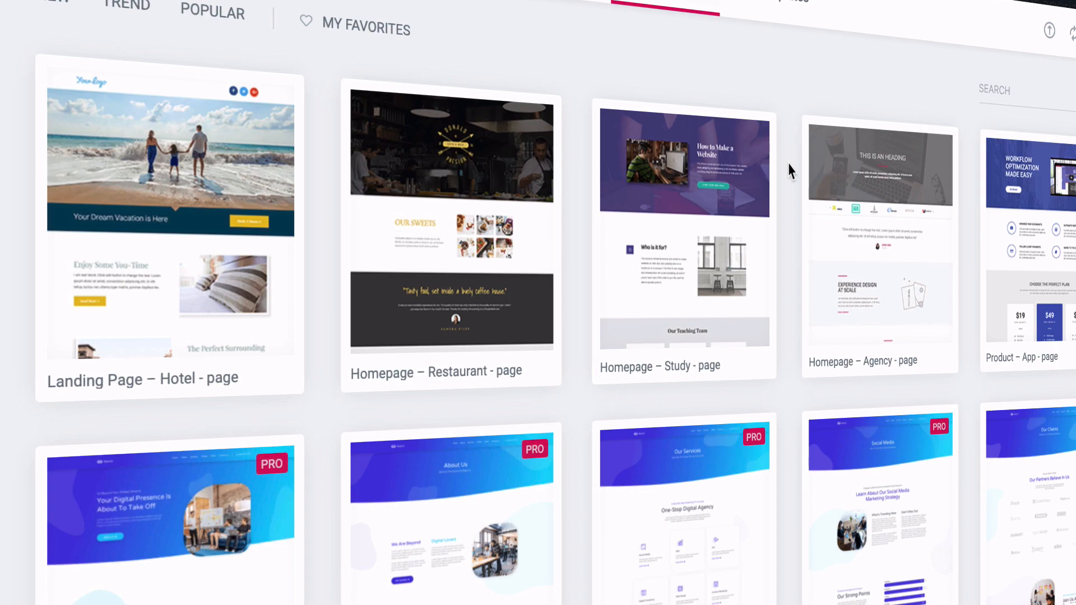
pyautogui.scroll(-5, 790, 171)
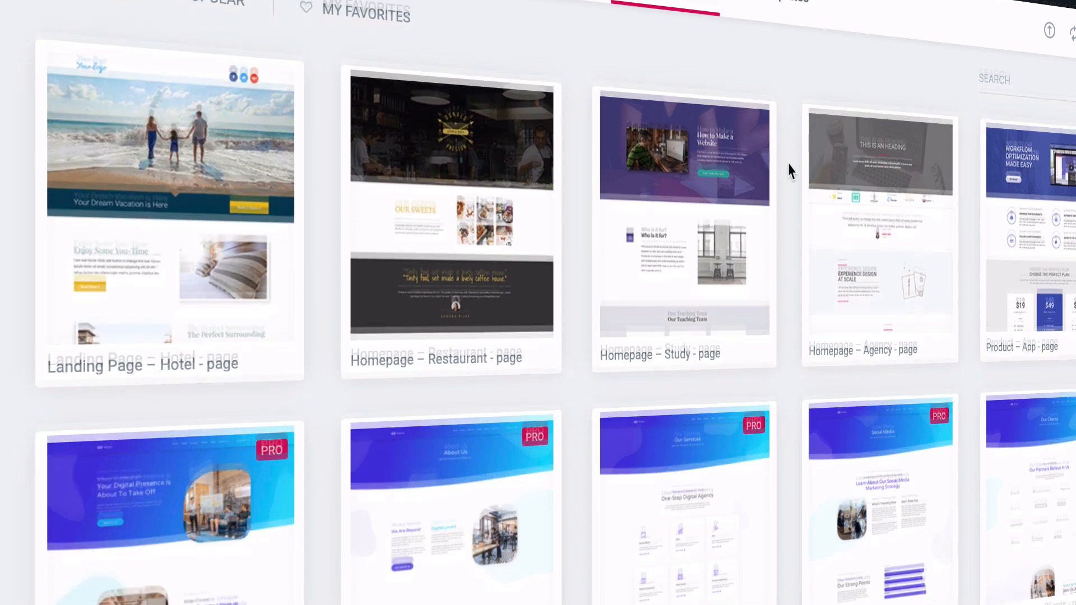
pyautogui.scroll(-2, 790, 171)
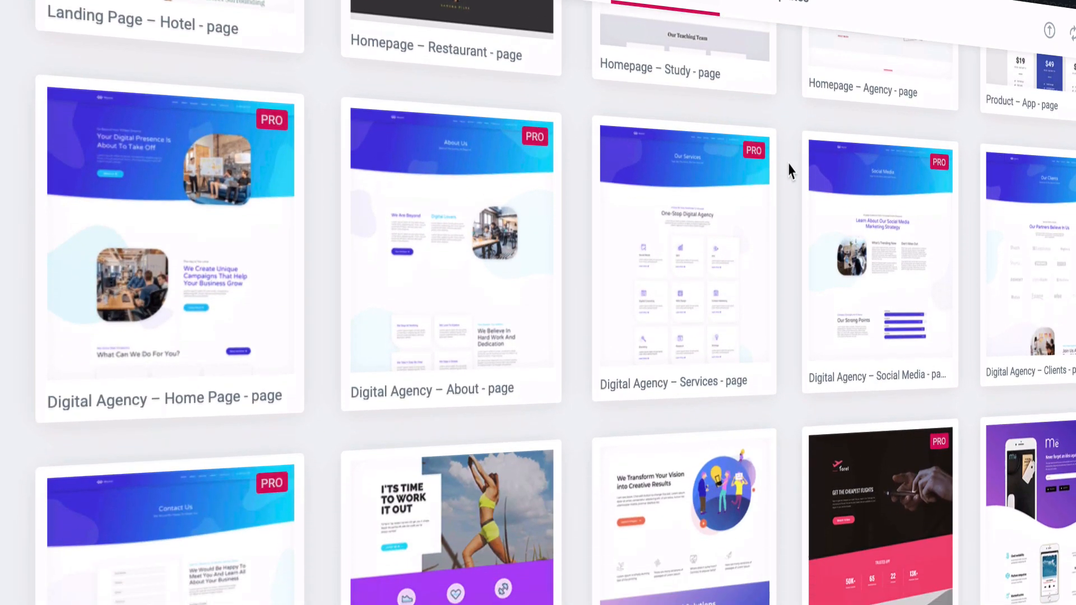
pyautogui.scroll(-7, 787, 177)
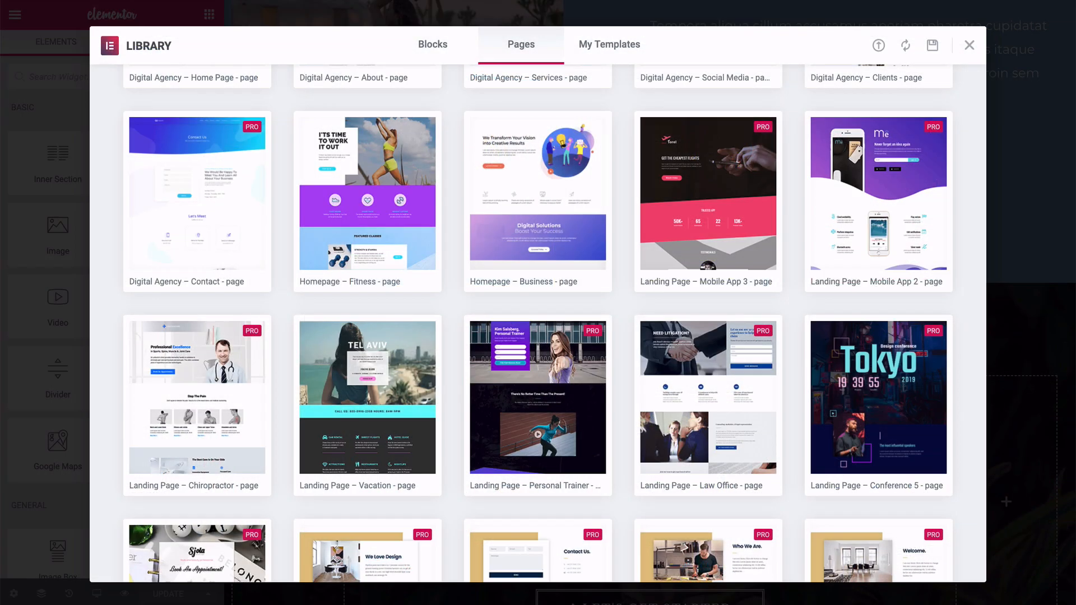
pyautogui.scroll(8, 539, 324)
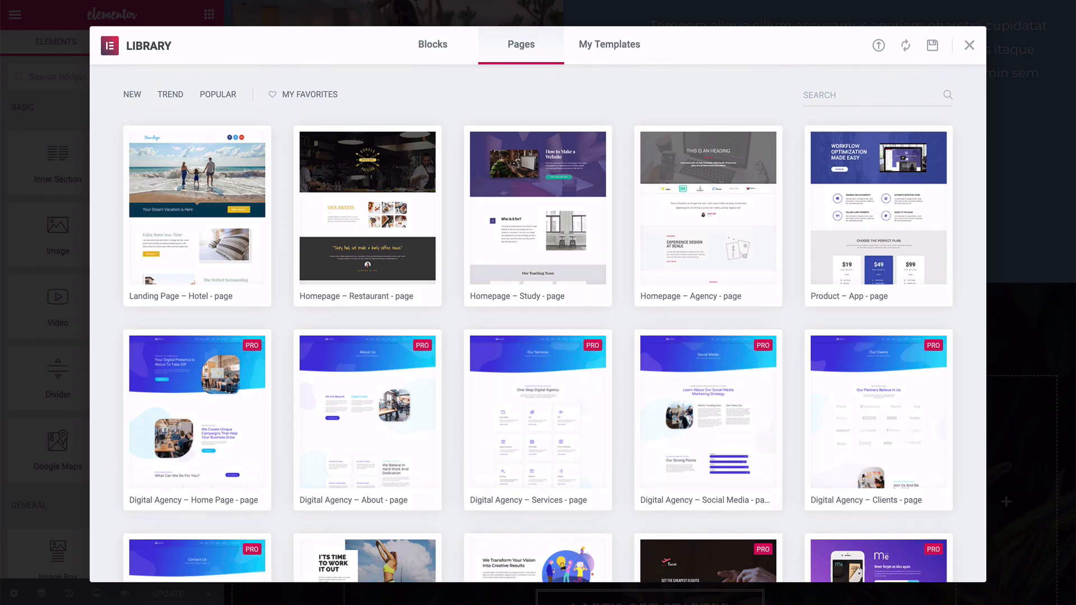
pyautogui.scroll(-20, 538, 323)
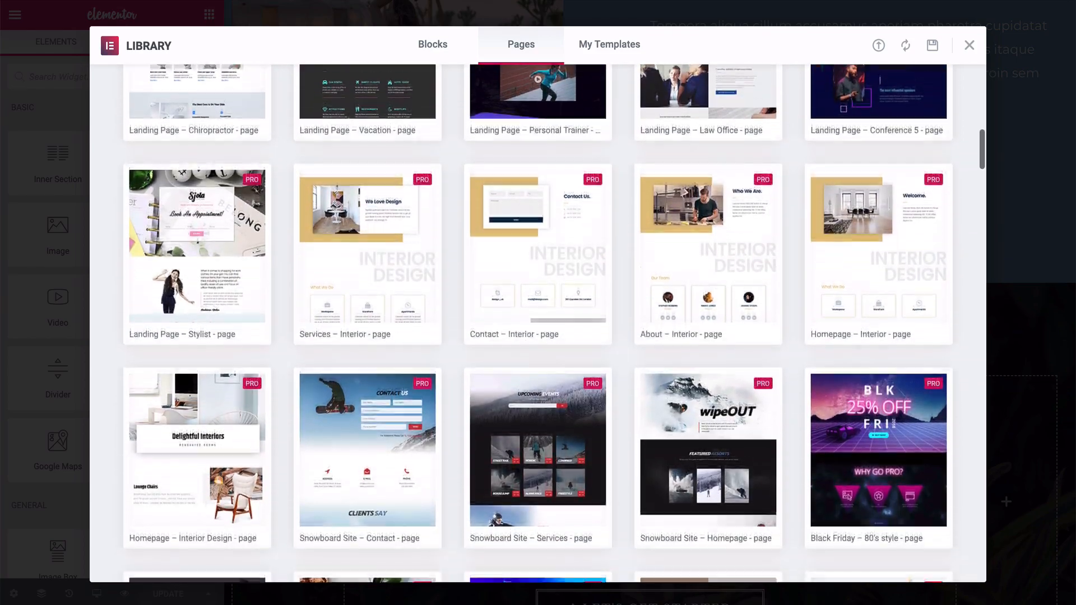
pyautogui.scroll(-15, 538, 323)
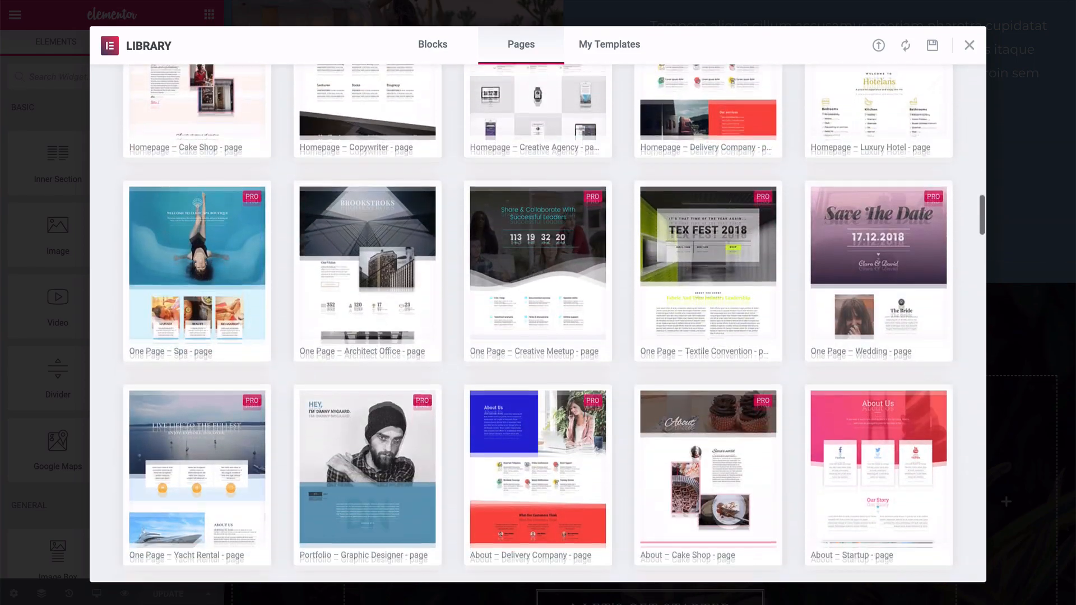
pyautogui.scroll(-5, 620, 267)
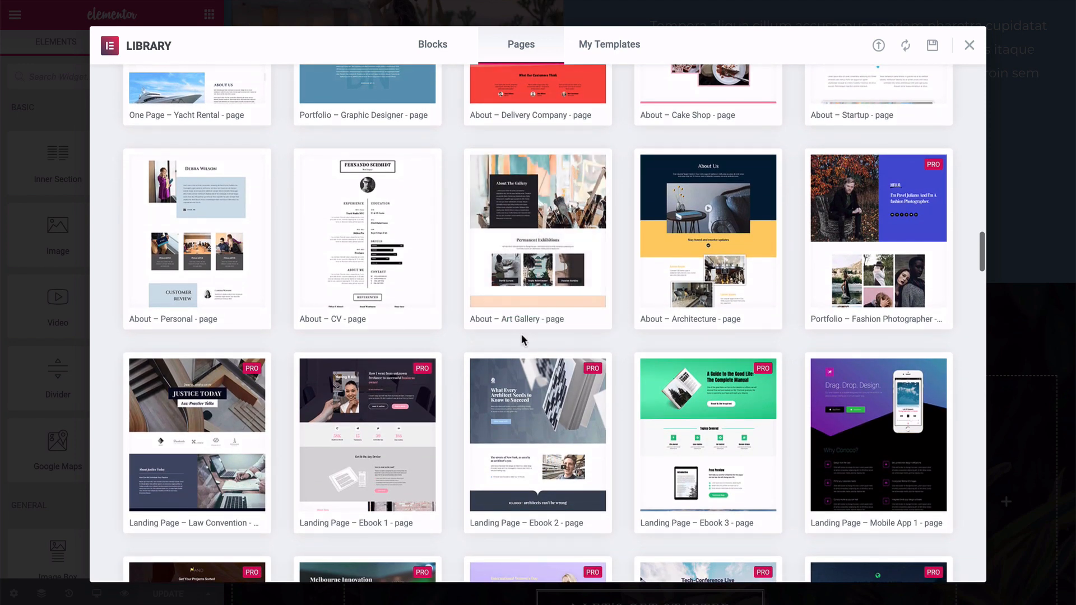
# - Preview the About – Art Gallery page template and insert it between the beach style and Contact Me sections
pyautogui.click(546, 255)
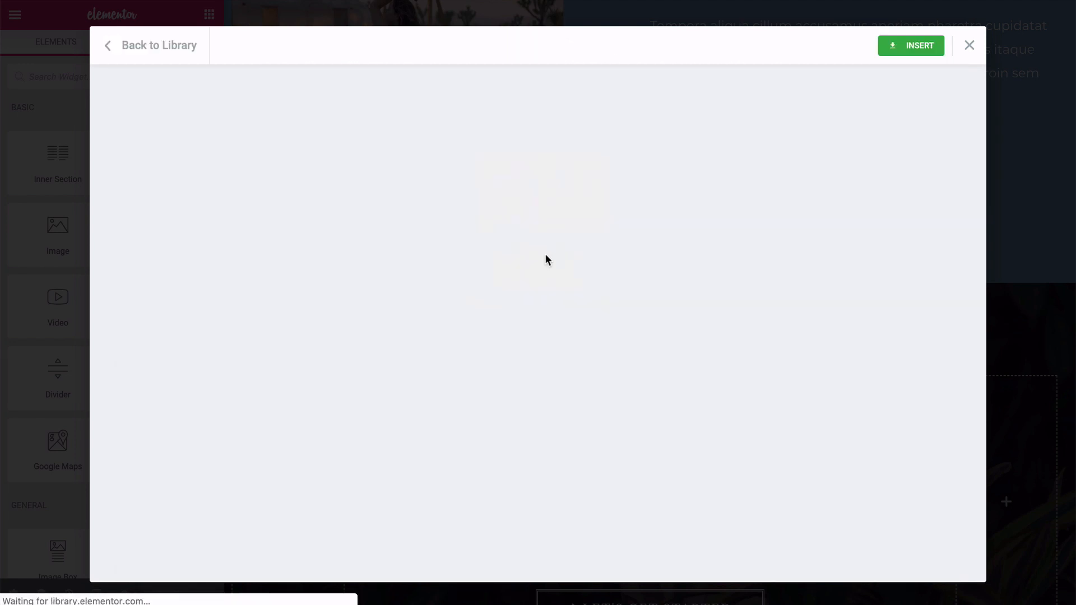
pyautogui.scroll(-6, 643, 265)
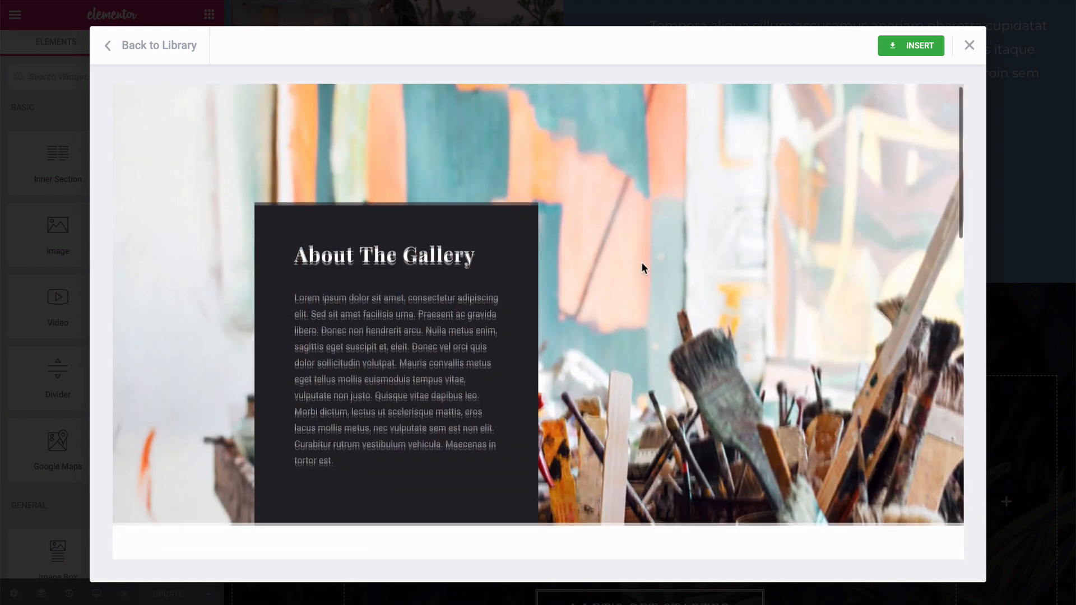
pyautogui.scroll(-5, 641, 262)
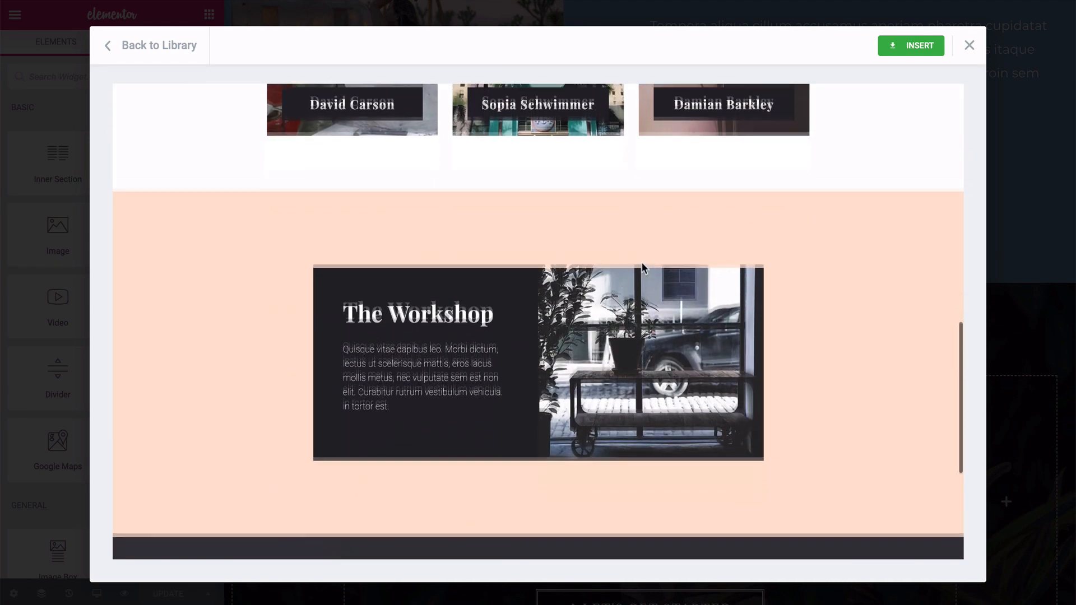
pyautogui.scroll(5, 641, 262)
pyautogui.scroll(1, 642, 261)
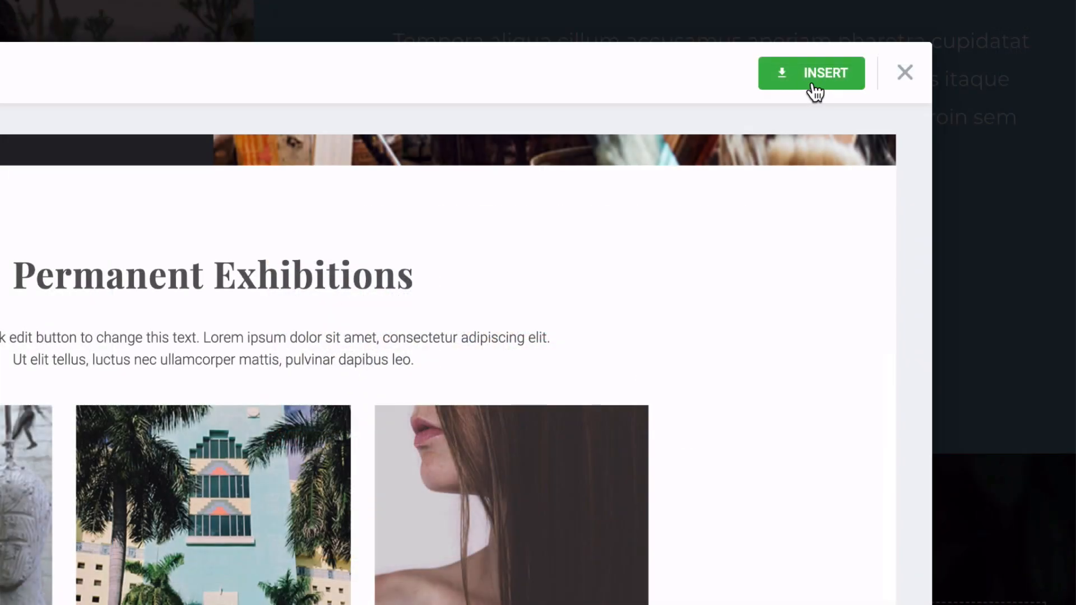
pyautogui.click(912, 49)
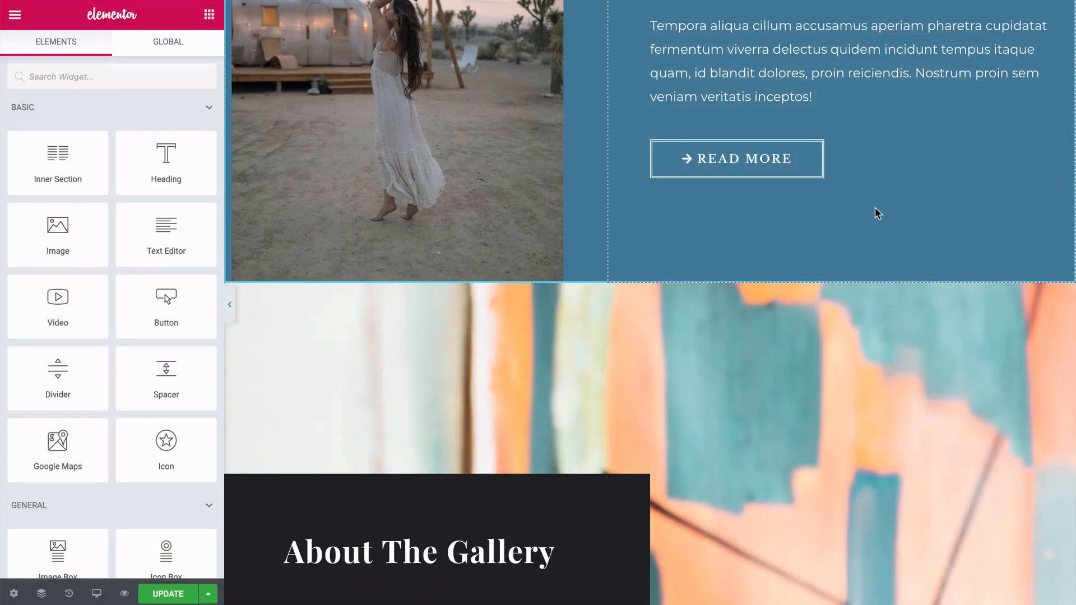
# - Review the inserted sections and delete the About The Gallery section above Permanent Exhibitions
pyautogui.scroll(-7, 891, 211)
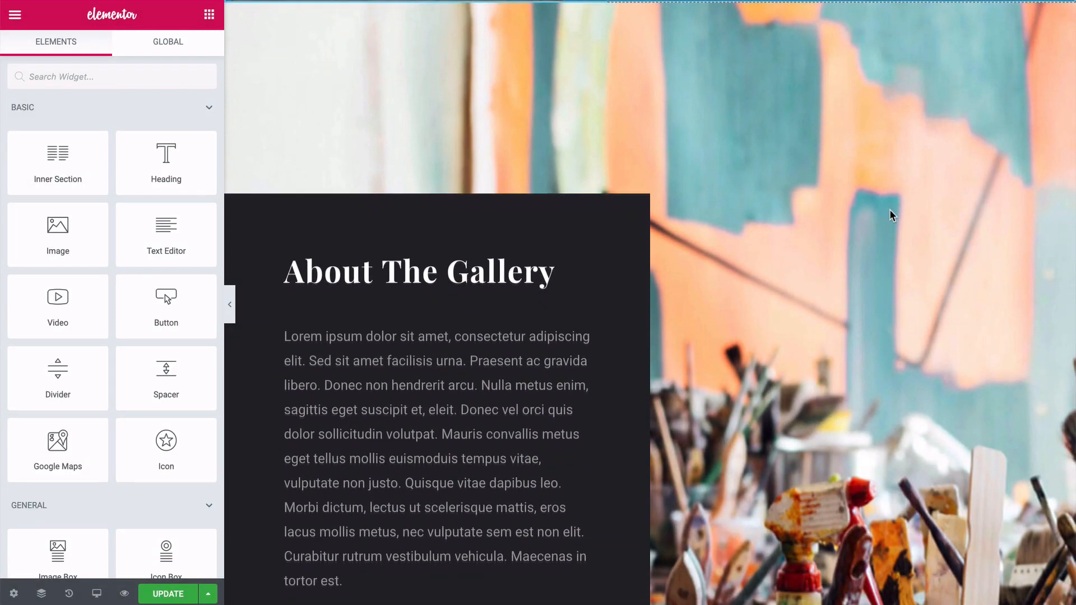
pyautogui.scroll(6, 889, 209)
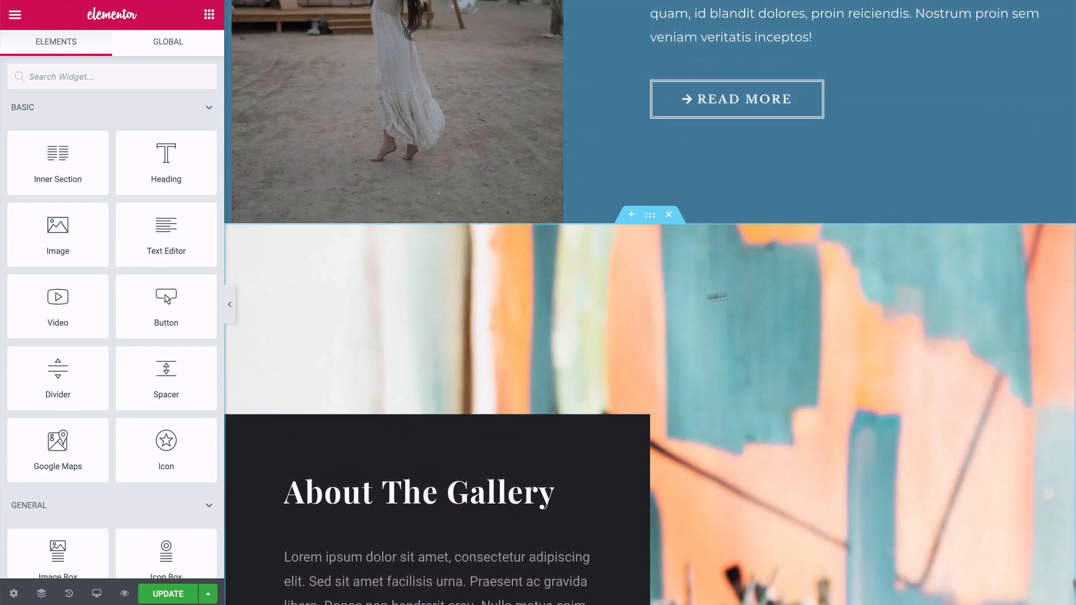
pyautogui.scroll(-7, 674, 301)
pyautogui.scroll(-9, 674, 302)
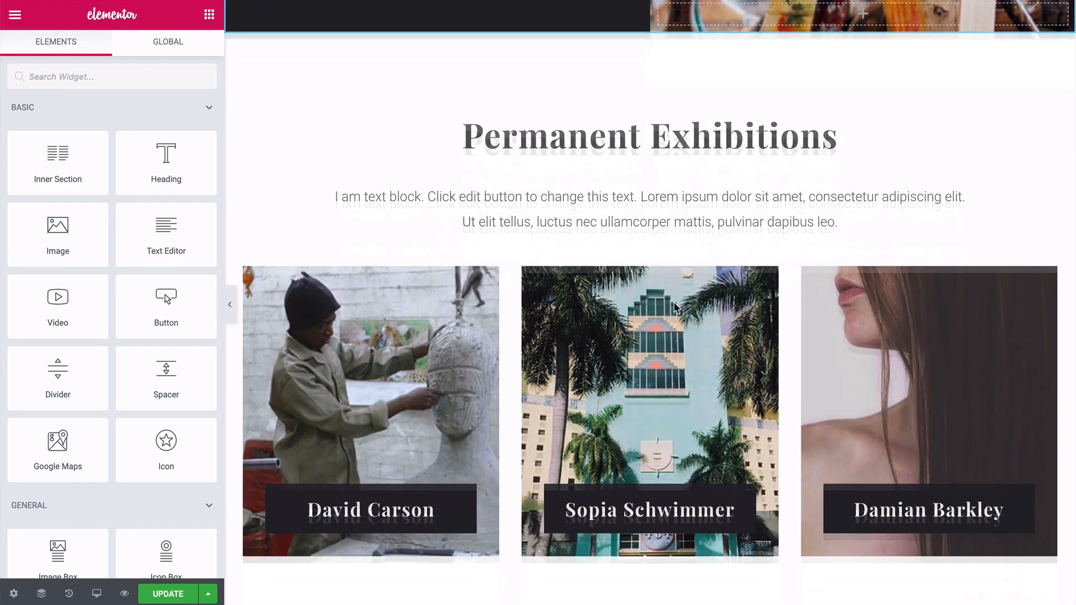
pyautogui.scroll(16, 619, 292)
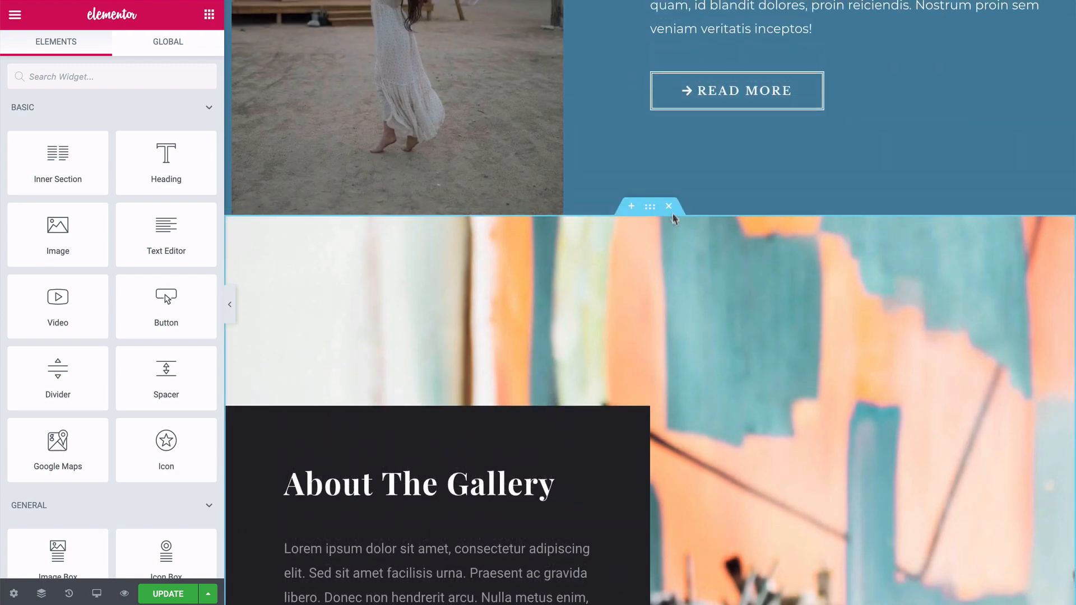
pyautogui.click(668, 207)
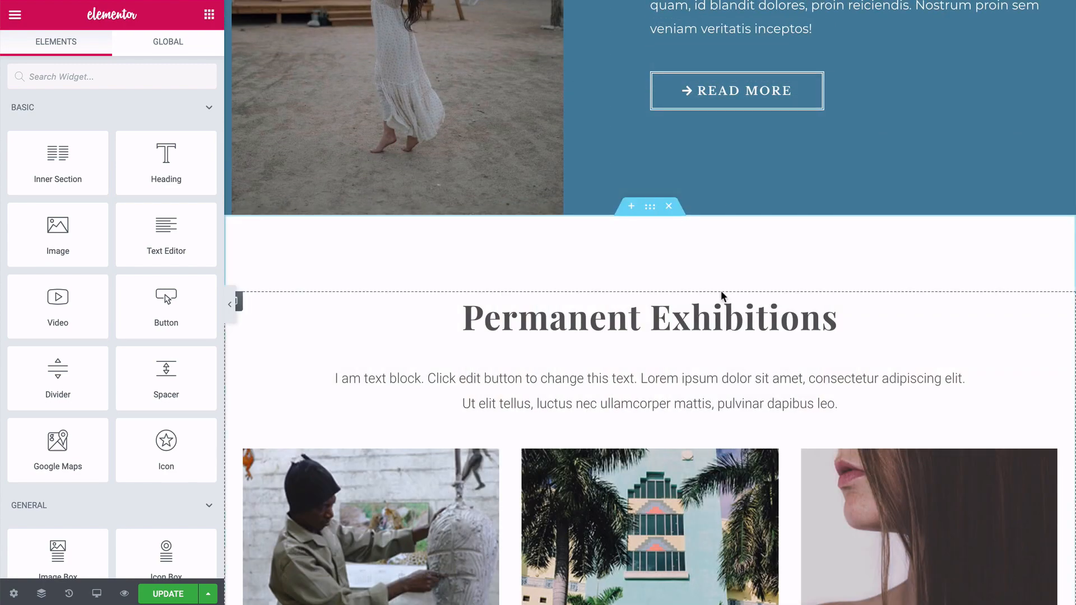
# - Delete the inserted sections between Permanent Exhibitions and Contact Me, including the Picasso quote and the social icons
pyautogui.scroll(-9, 722, 298)
pyautogui.scroll(-2, 723, 297)
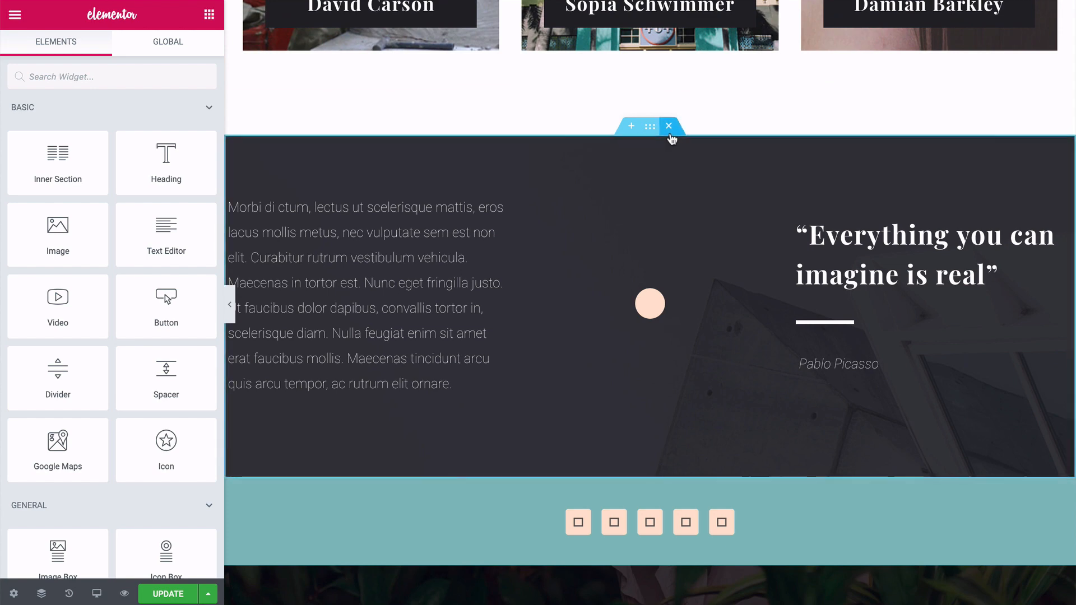
pyautogui.click(669, 127)
pyautogui.click(669, 126)
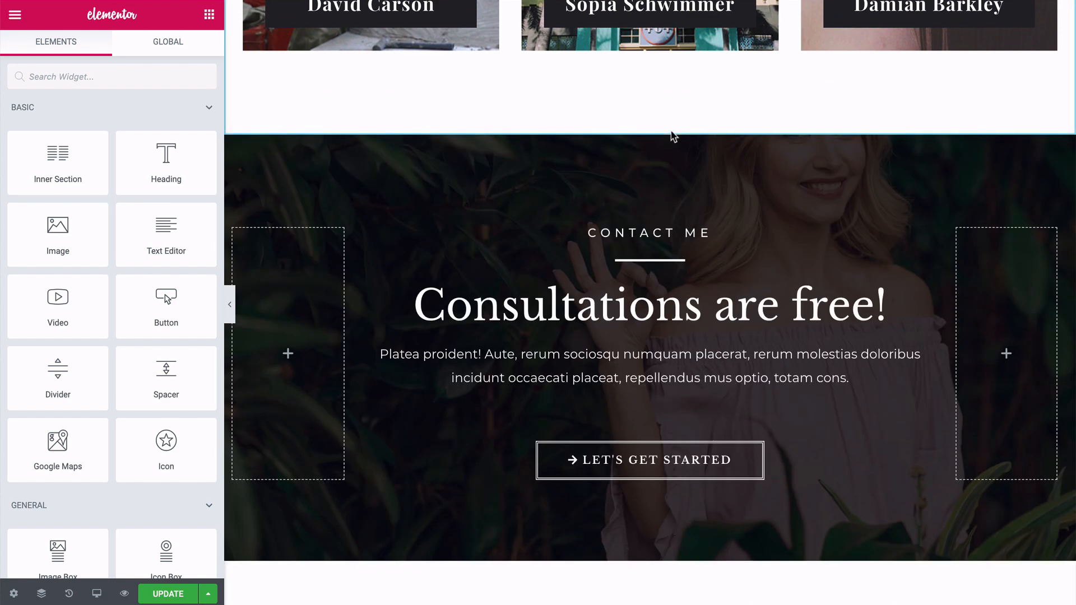
# - Preview the Permanent Exhibitions section at full width and return to the editing view
pyautogui.scroll(9, 676, 199)
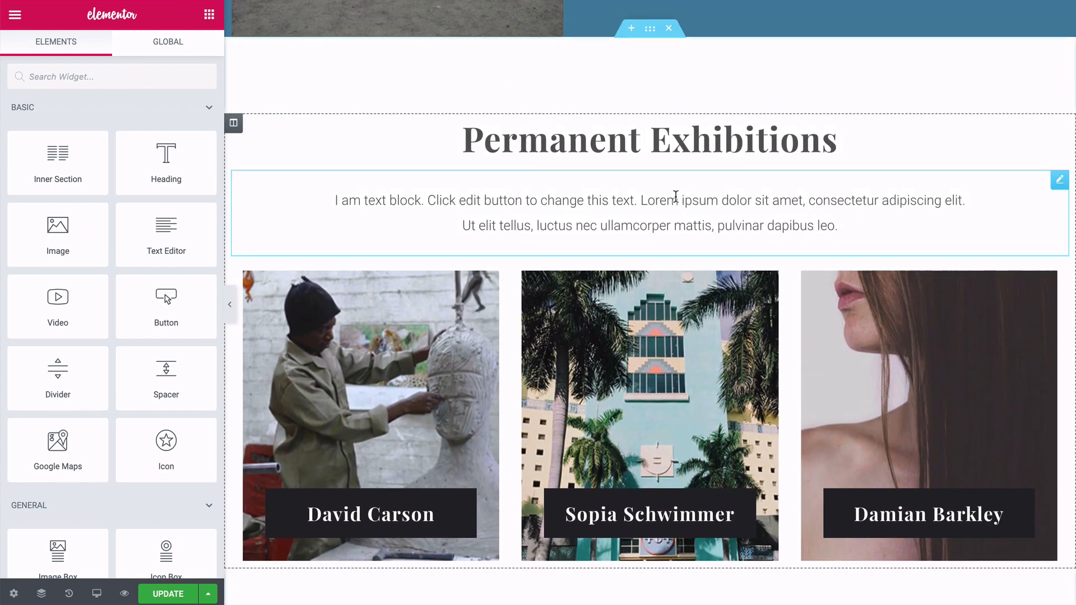
pyautogui.scroll(-2, 673, 196)
pyautogui.click(234, 303)
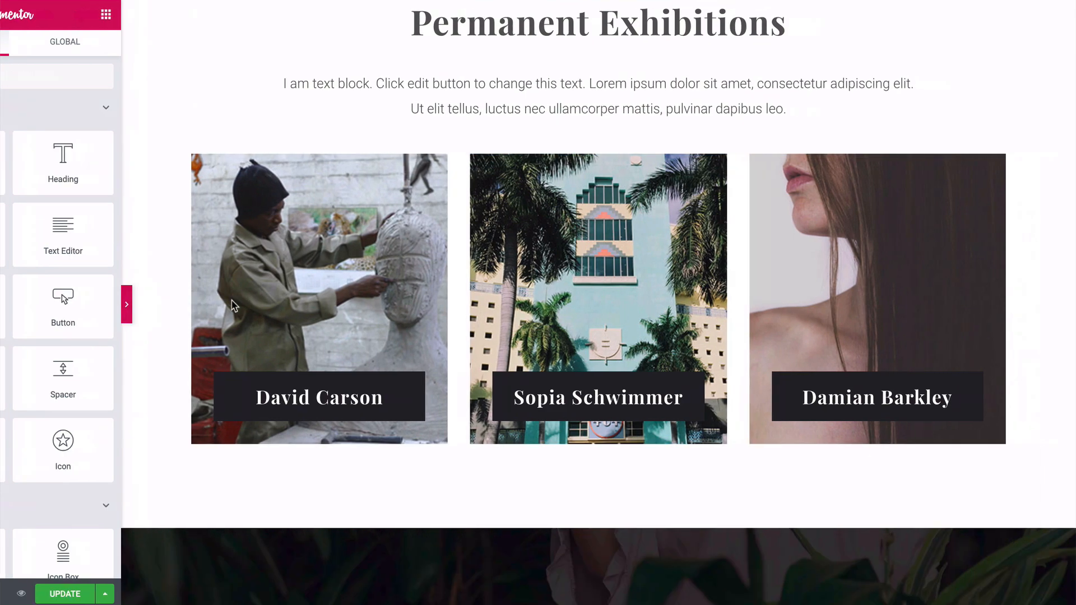
pyautogui.scroll(-2, 49, 294)
pyautogui.scroll(10, 48, 293)
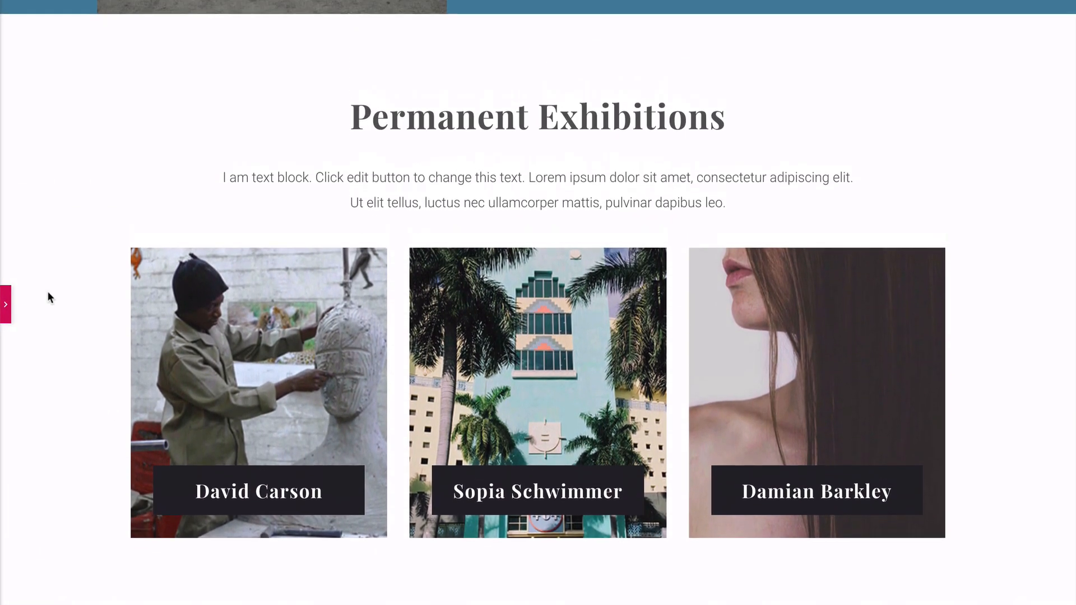
pyautogui.scroll(-8, 47, 291)
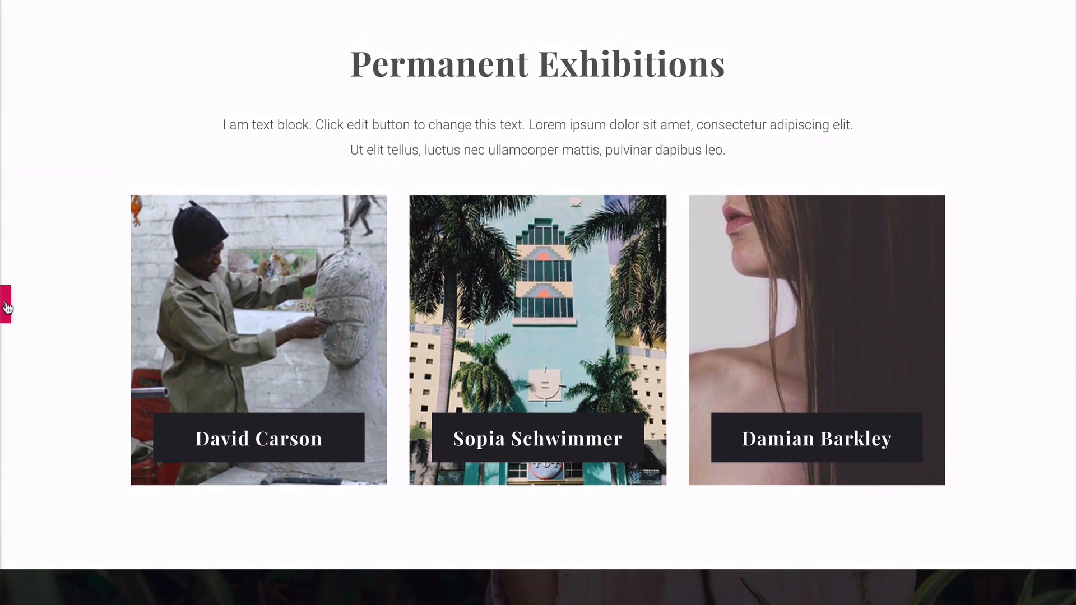
pyautogui.click(6, 304)
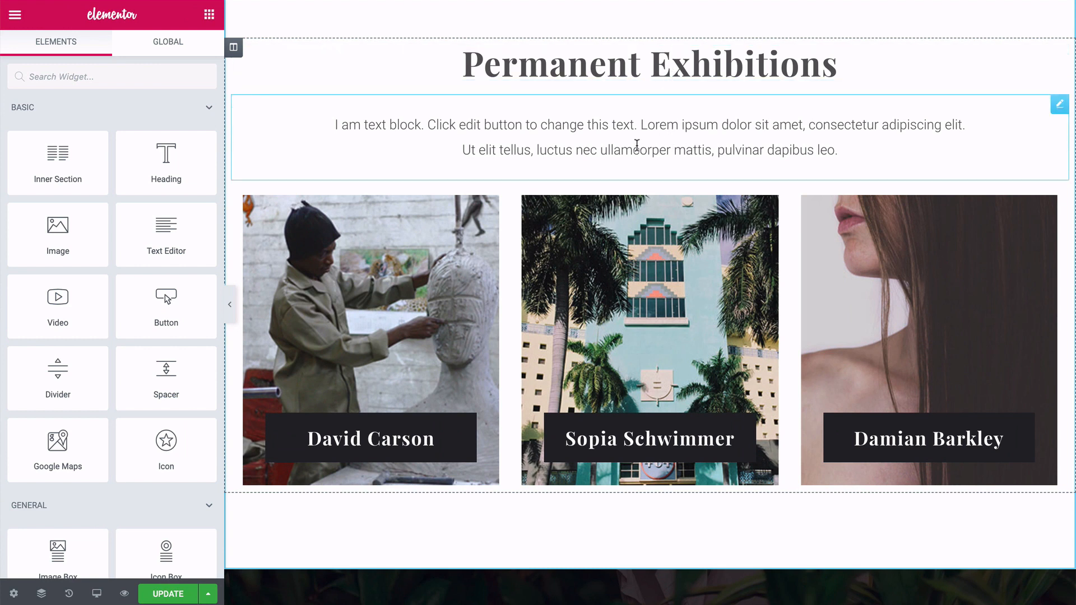
# - Select the Permanent Exhibitions heading and examine its style and content settings
pyautogui.click(638, 72)
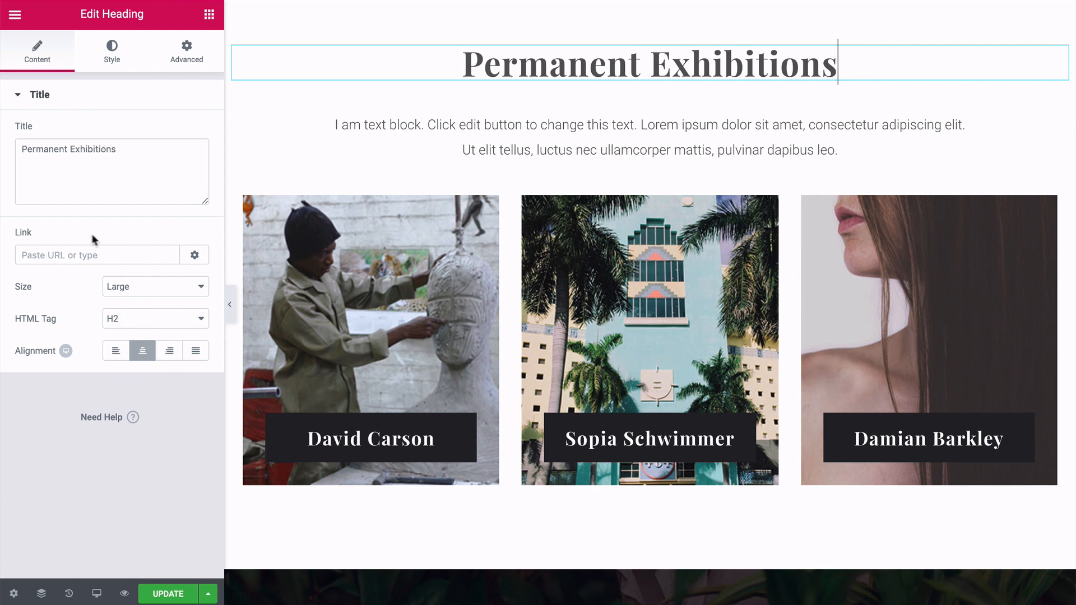
pyautogui.click(112, 70)
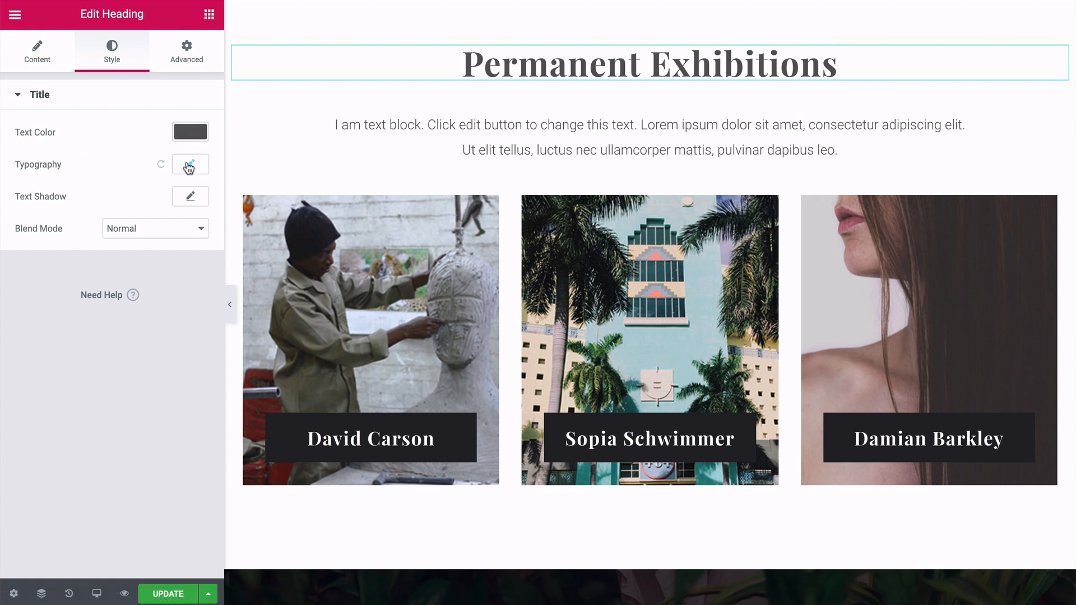
pyautogui.click(37, 53)
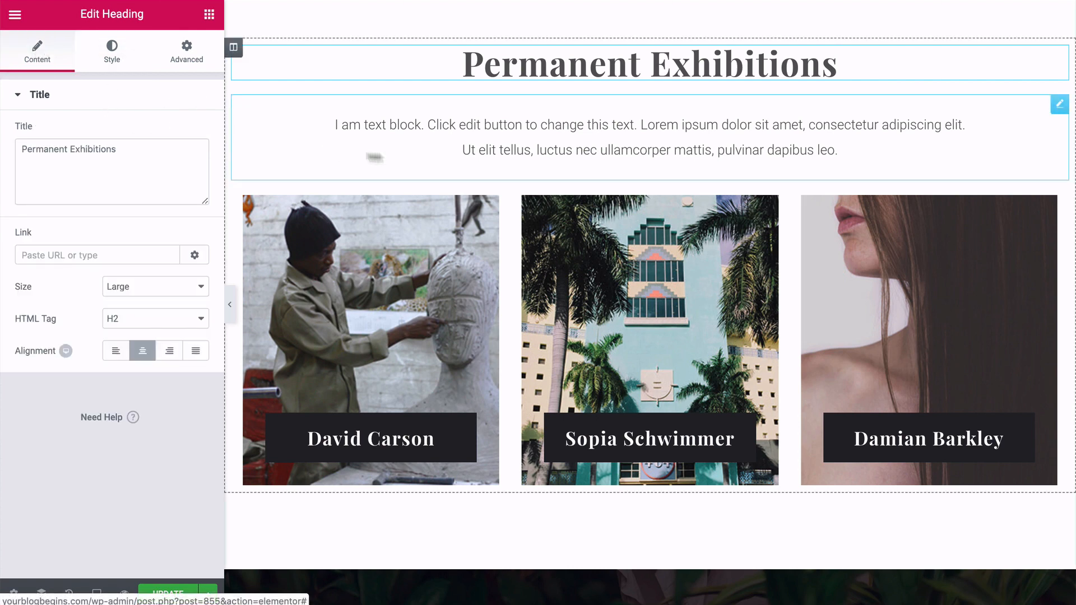
# - Select the column of the first image card and show its background image settings
pyautogui.scroll(-2, 375, 157)
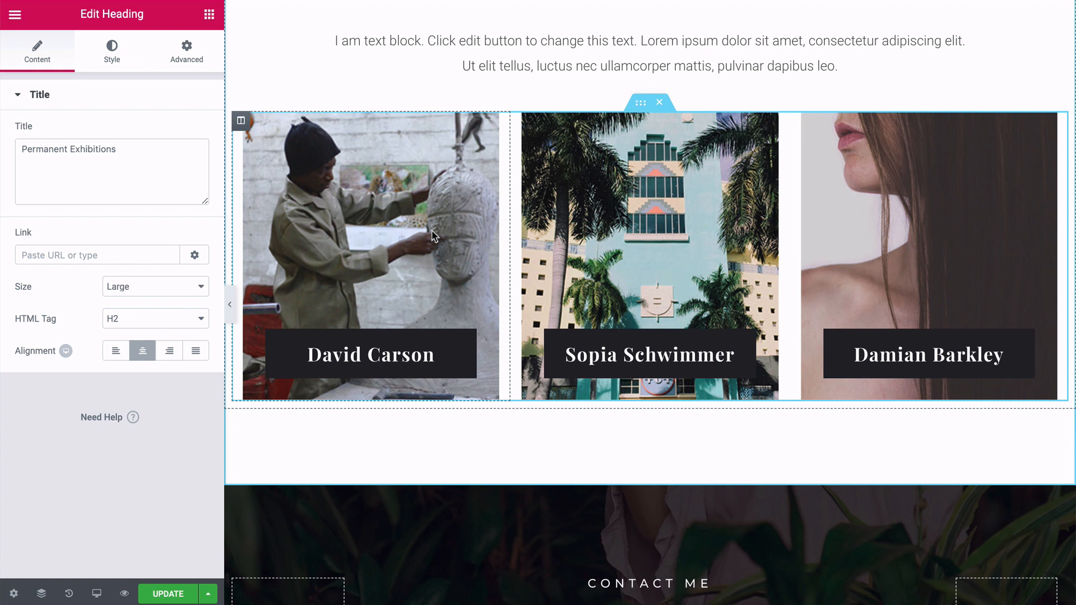
pyautogui.click(241, 121)
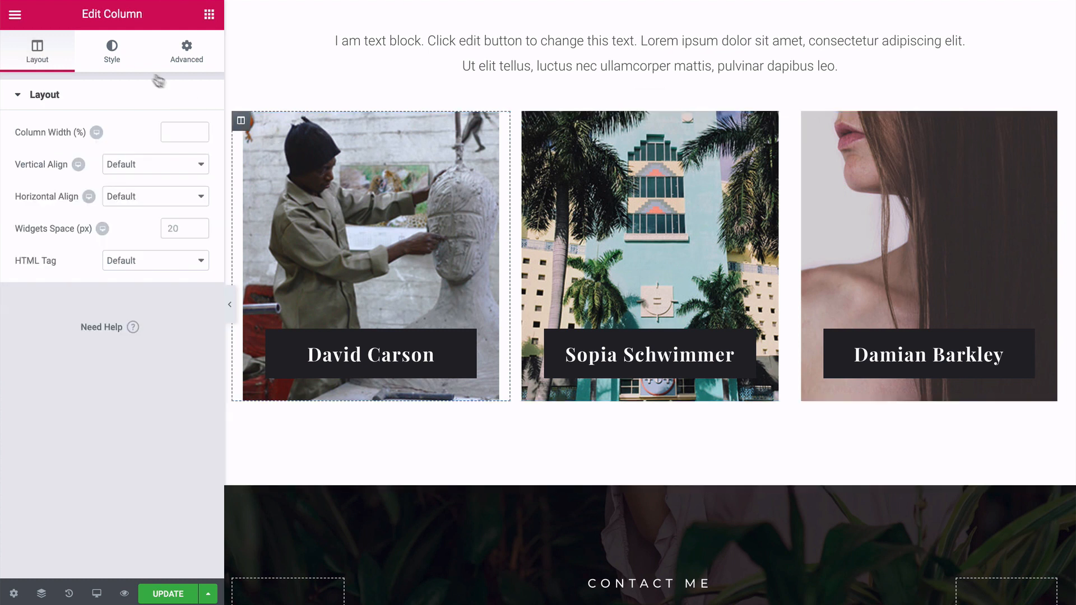
pyautogui.click(114, 54)
pyautogui.moveTo(118, 273)
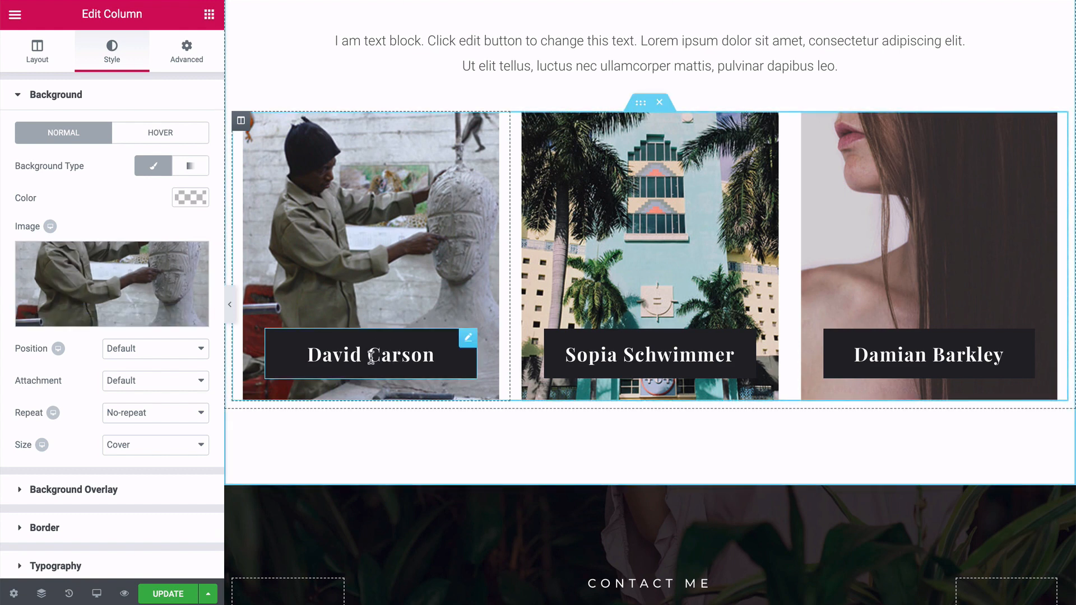
# - Change the background color of the name heading on the first image card to a slate blue
pyautogui.click(372, 357)
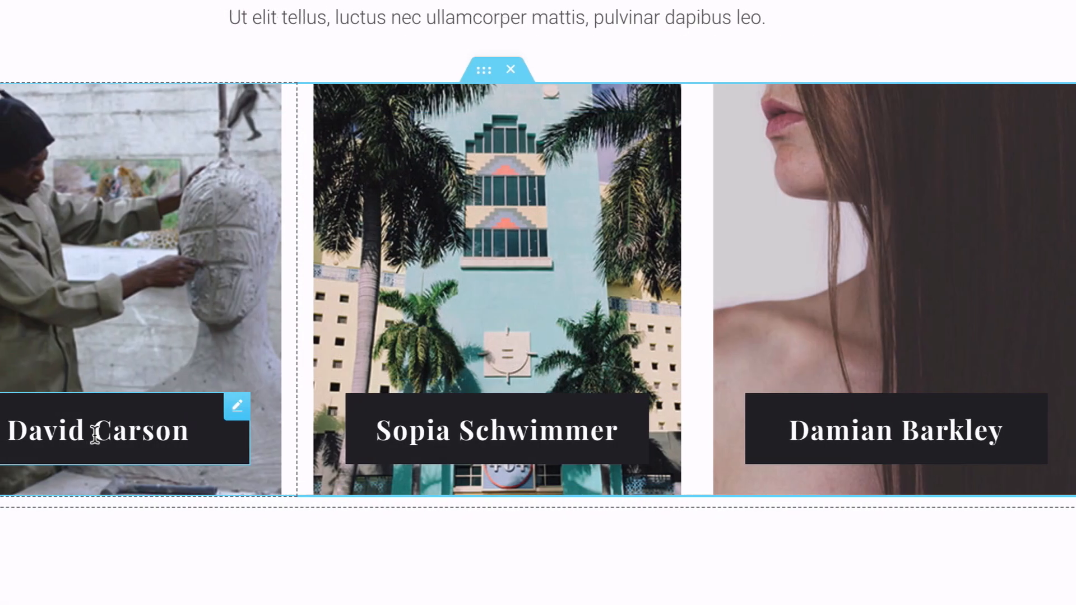
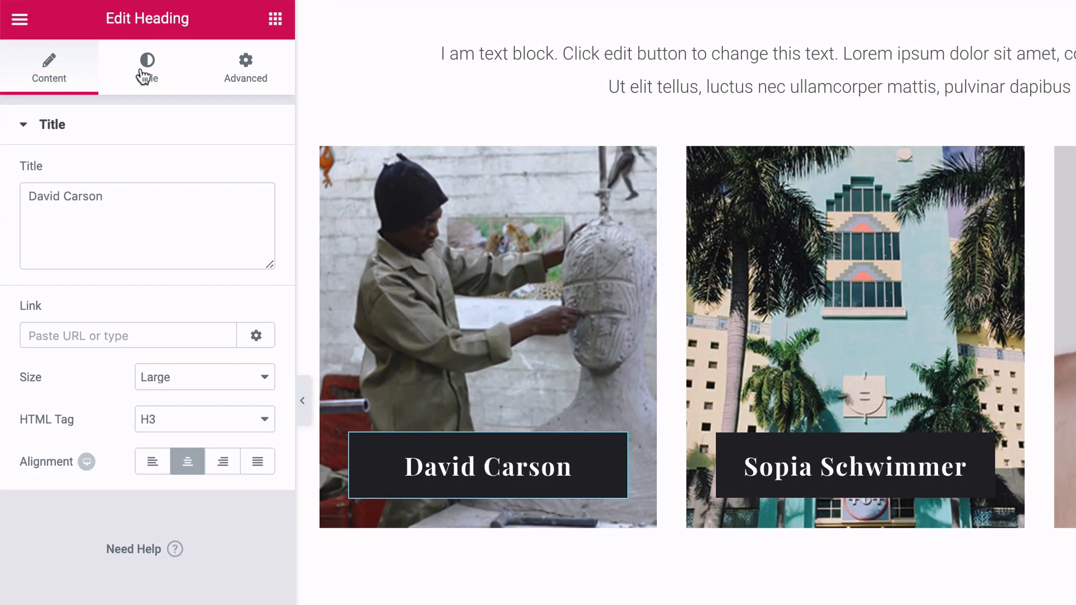
pyautogui.click(109, 56)
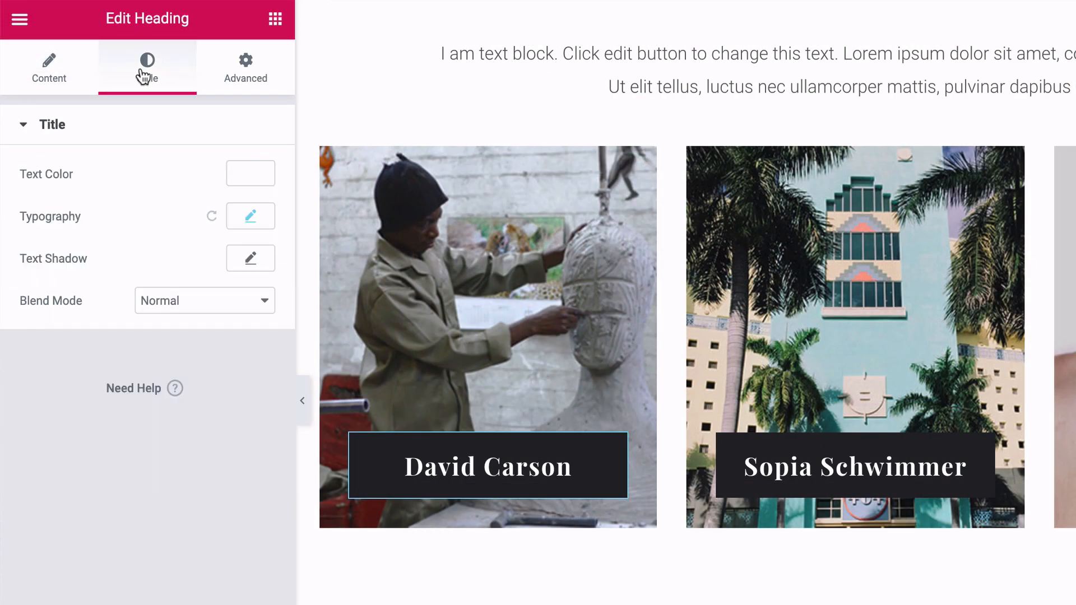
pyautogui.click(237, 78)
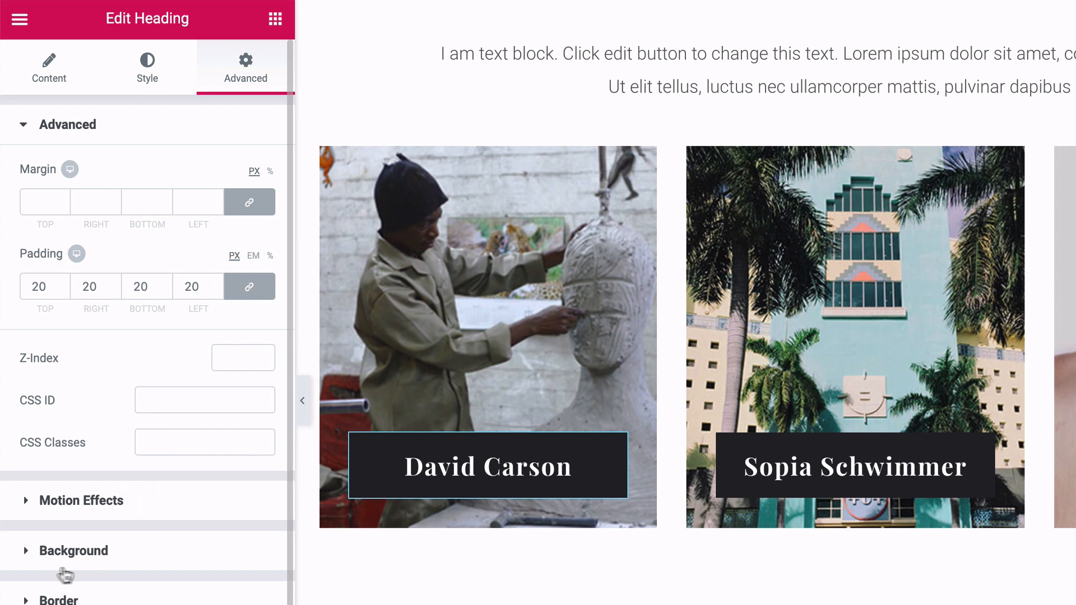
pyautogui.click(25, 554)
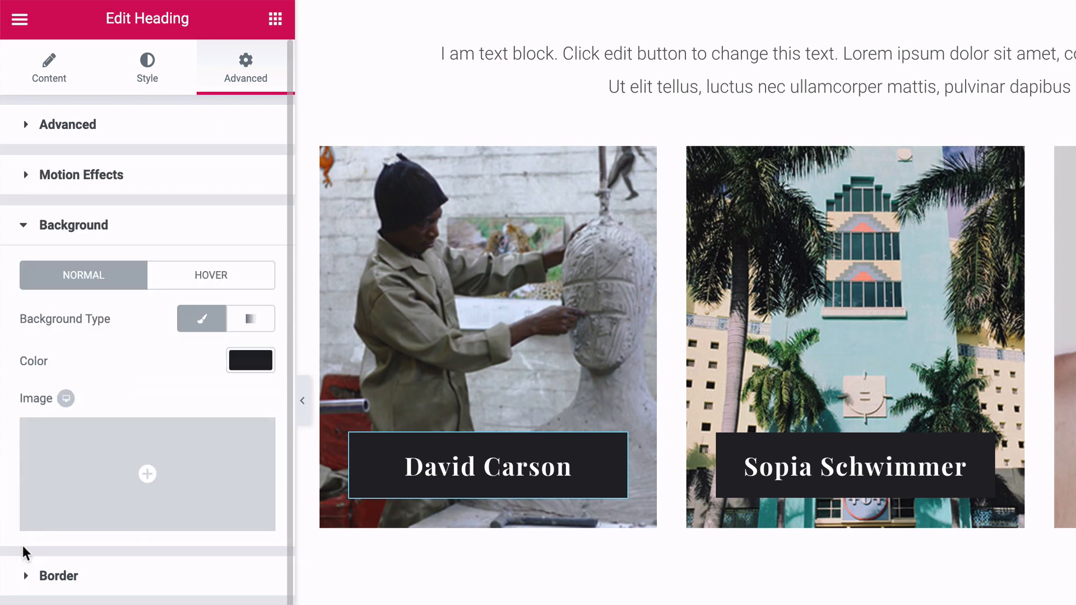
pyautogui.click(248, 361)
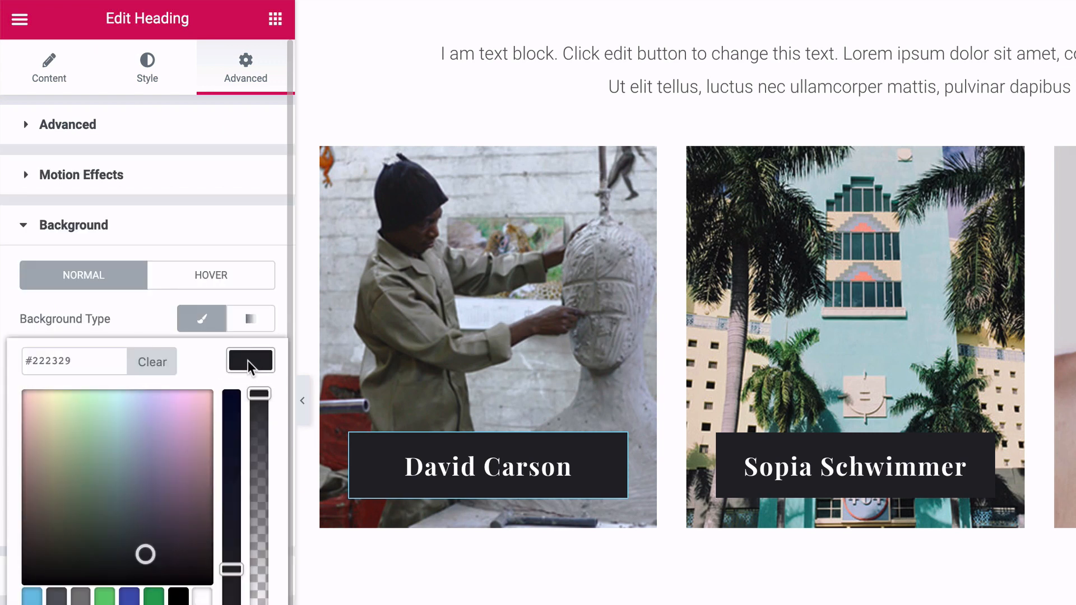
pyautogui.click(102, 489)
pyautogui.moveTo(102, 489); pyautogui.dragTo(139, 532)
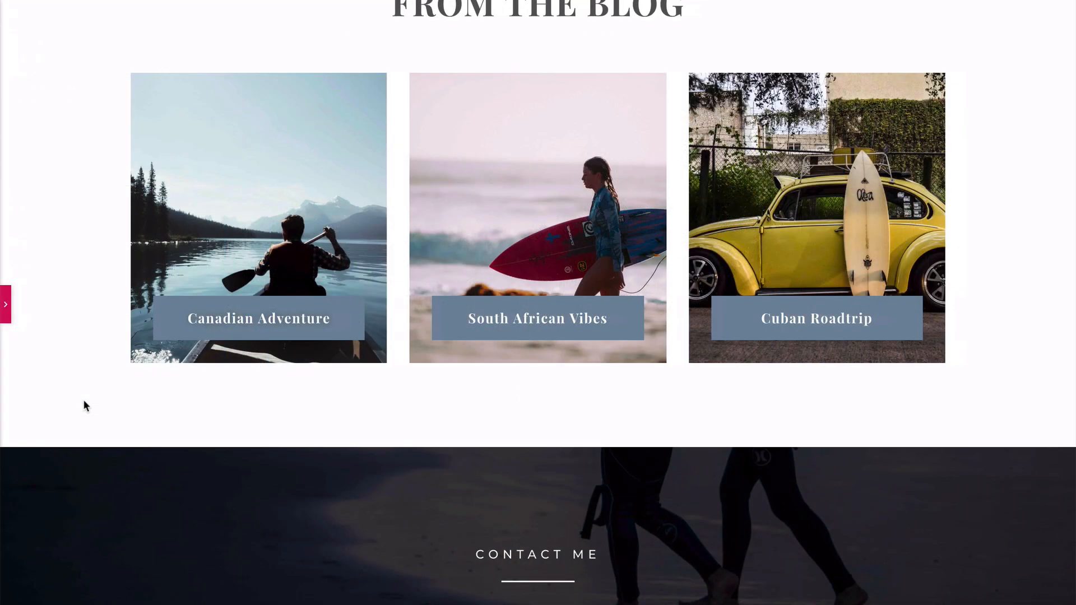
# - Set the font size of the Contact Me heading to 12 px
pyautogui.scroll(-3, 84, 404)
pyautogui.scroll(-2, 84, 405)
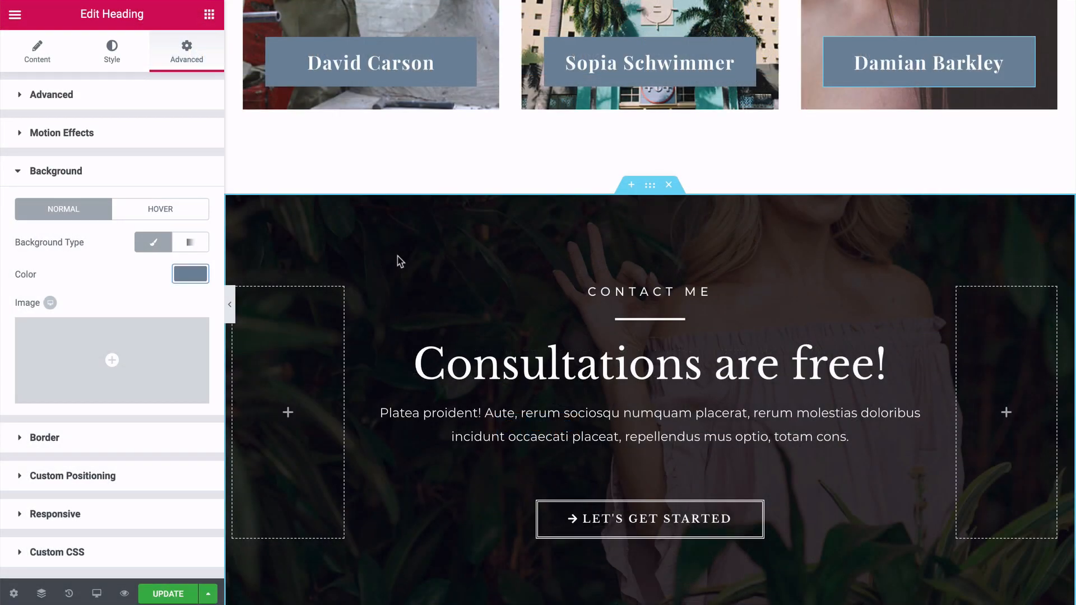
pyautogui.click(668, 292)
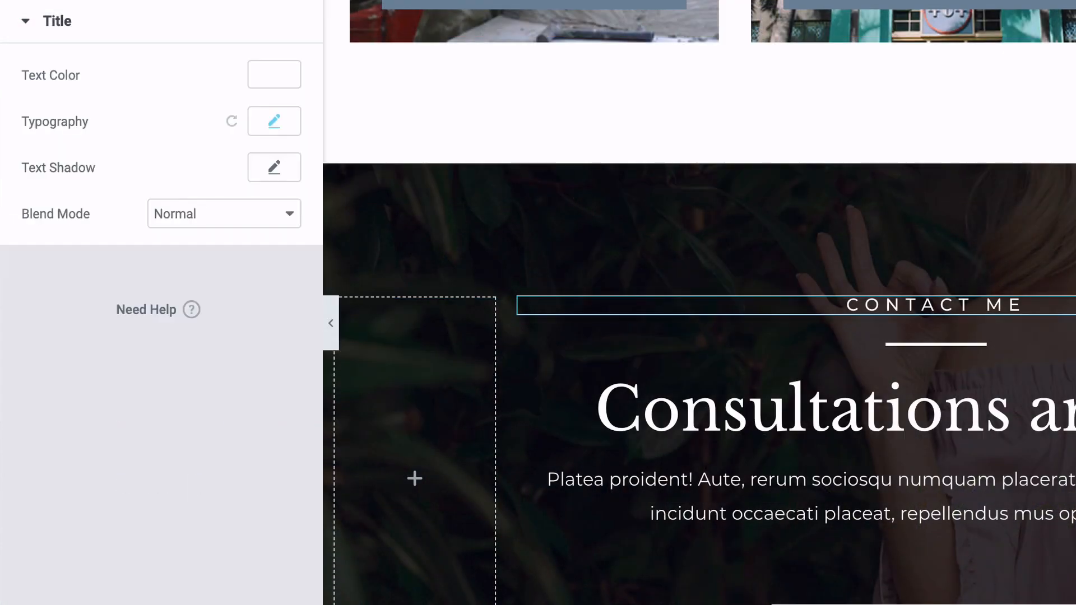
pyautogui.click(271, 119)
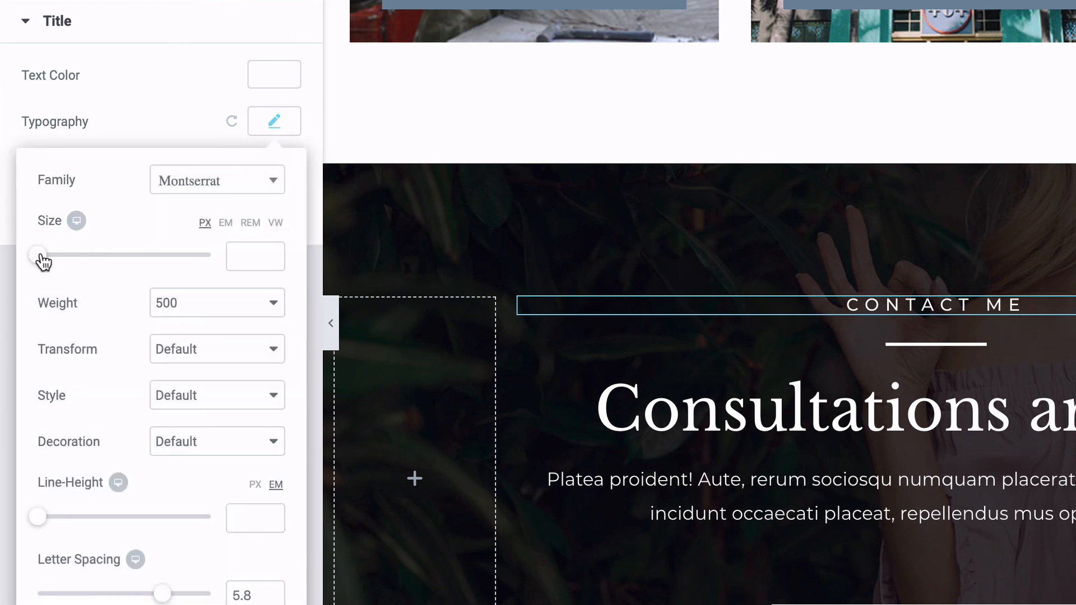
pyautogui.moveTo(40, 256); pyautogui.dragTo(48, 255)
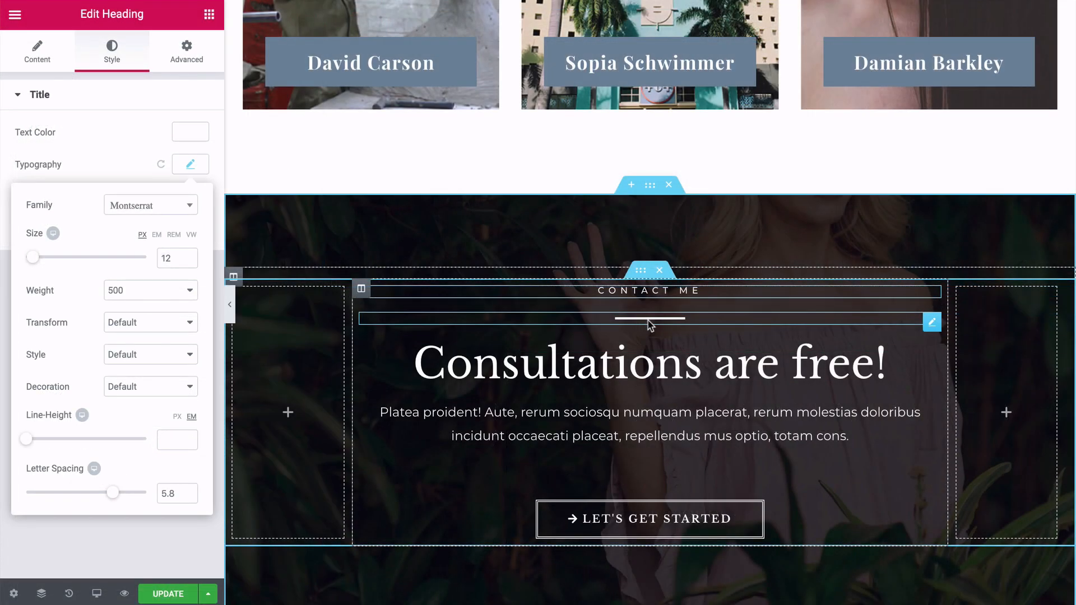
# - Make the divider under Contact Me slightly thinner and delete the "Consultations are free!" heading below it
pyautogui.click(648, 321)
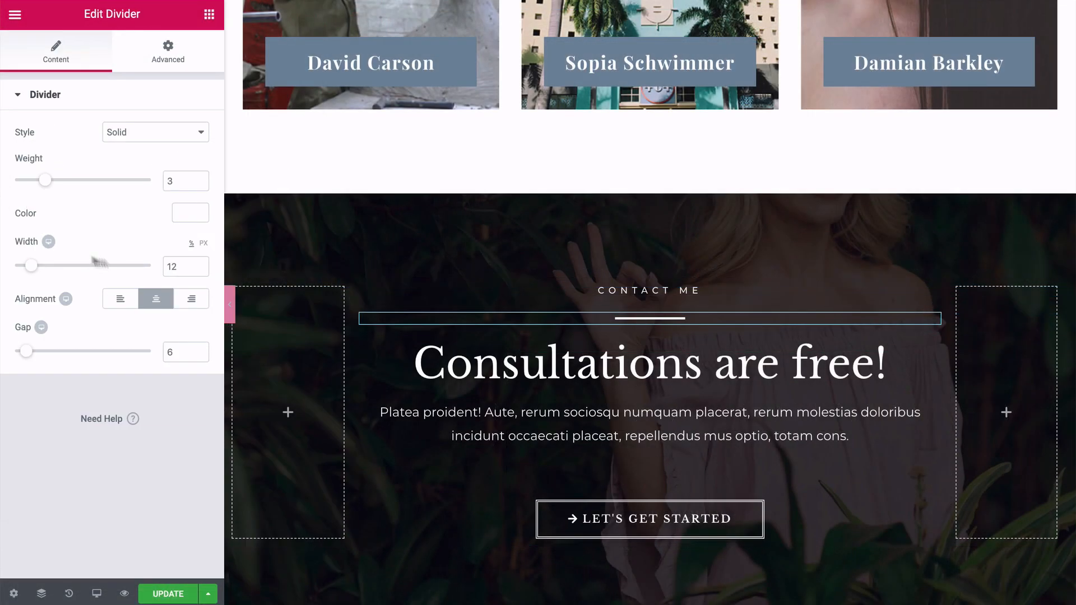
pyautogui.moveTo(37, 185); pyautogui.dragTo(35, 185)
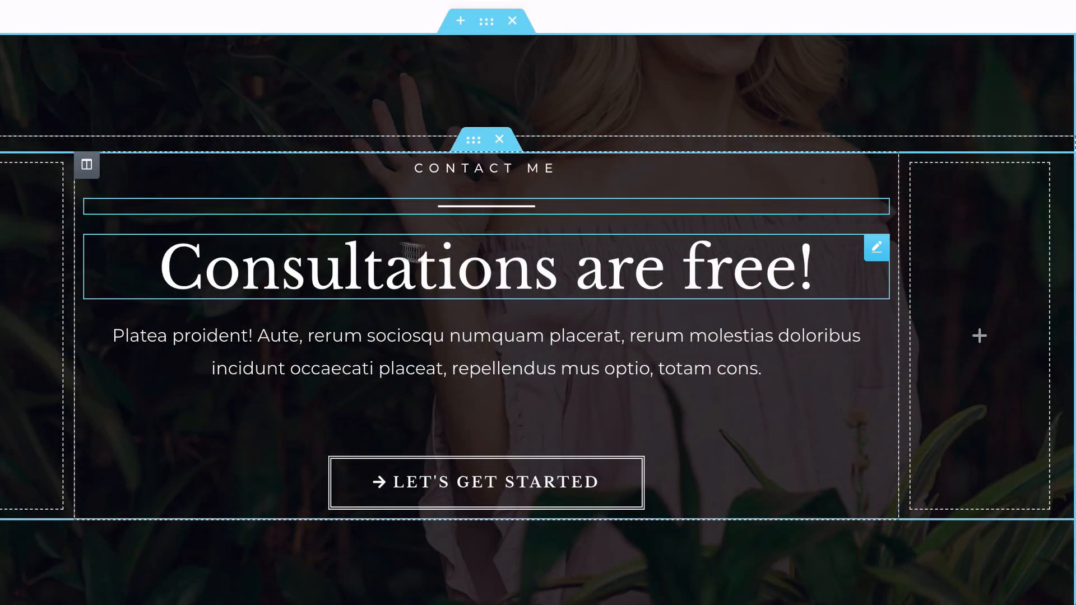
pyautogui.rightClick(879, 257)
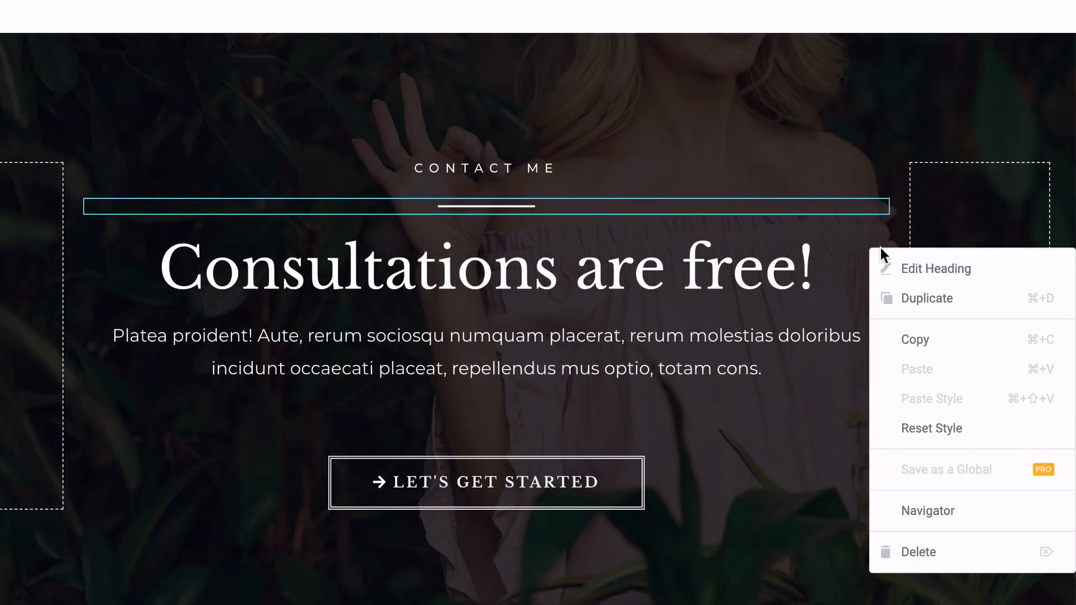
pyautogui.click(895, 551)
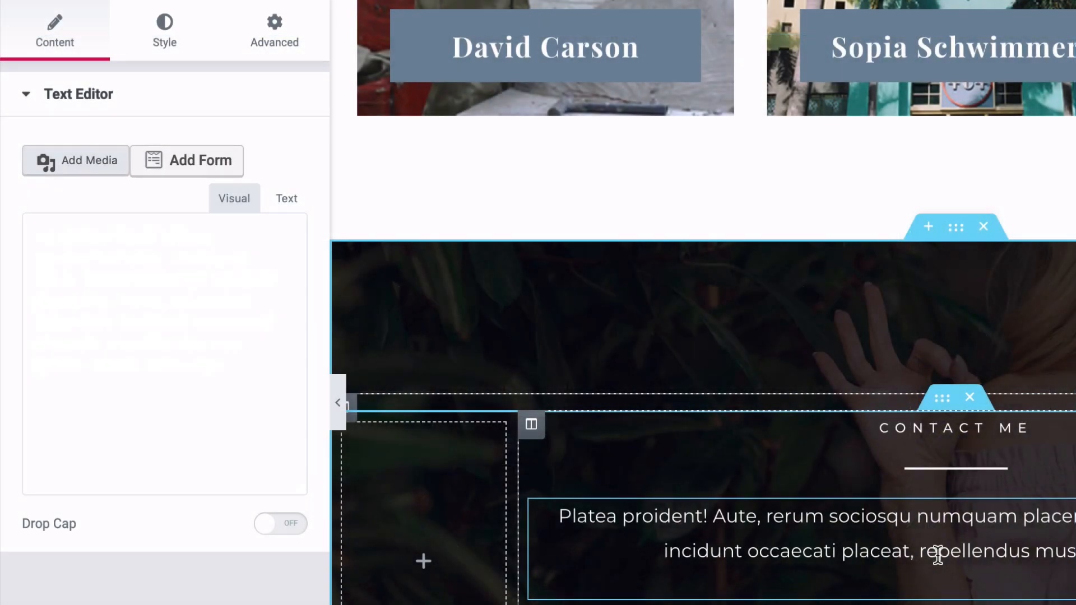
# - Set the font size of the Contact Me paragraph to 13 px
pyautogui.click(169, 47)
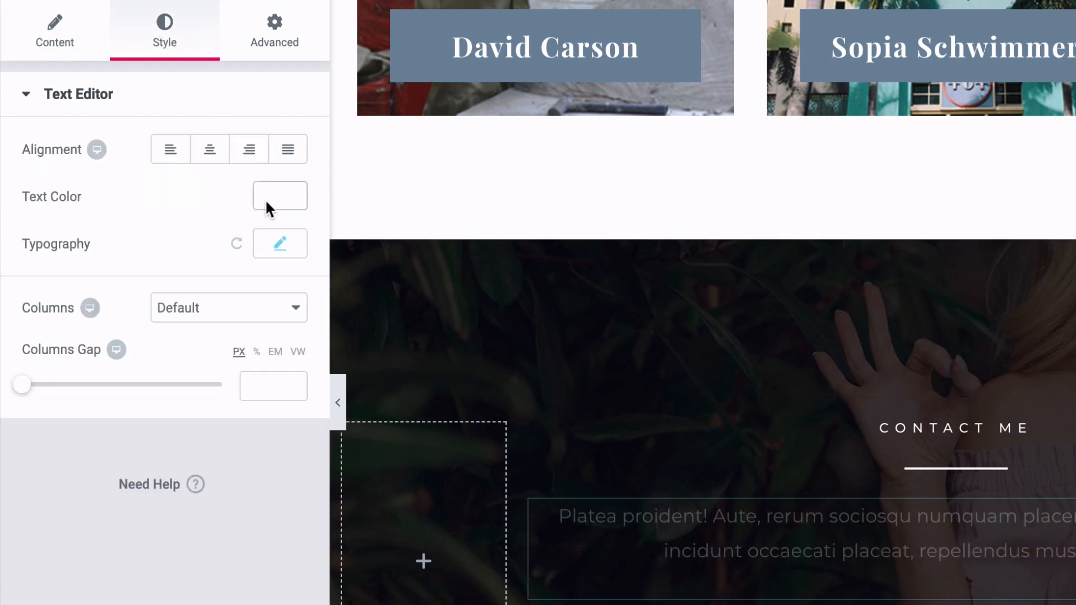
pyautogui.click(276, 245)
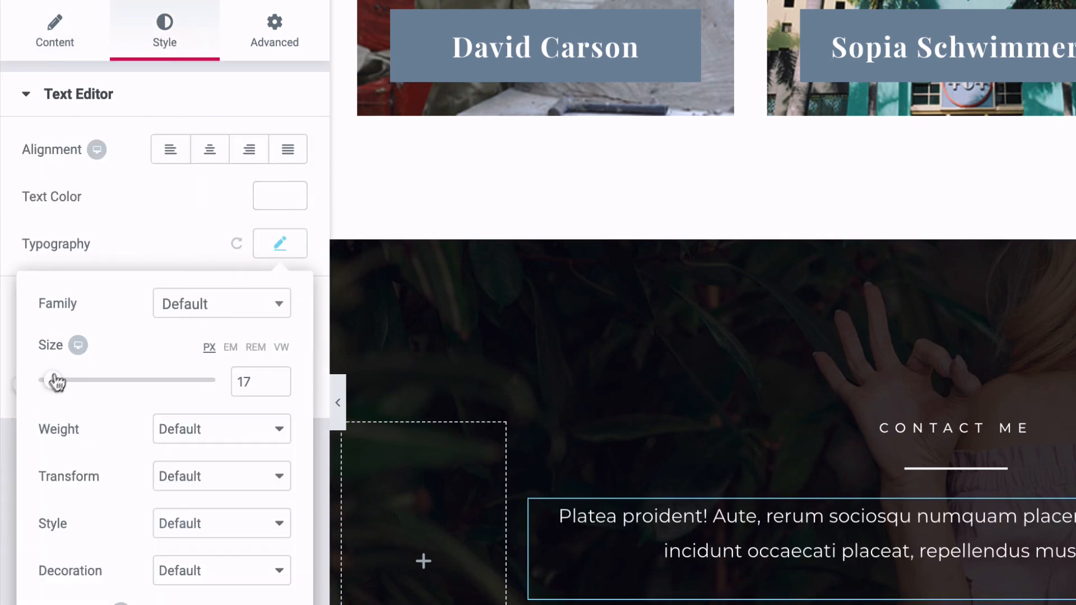
pyautogui.moveTo(52, 380); pyautogui.dragTo(49, 380)
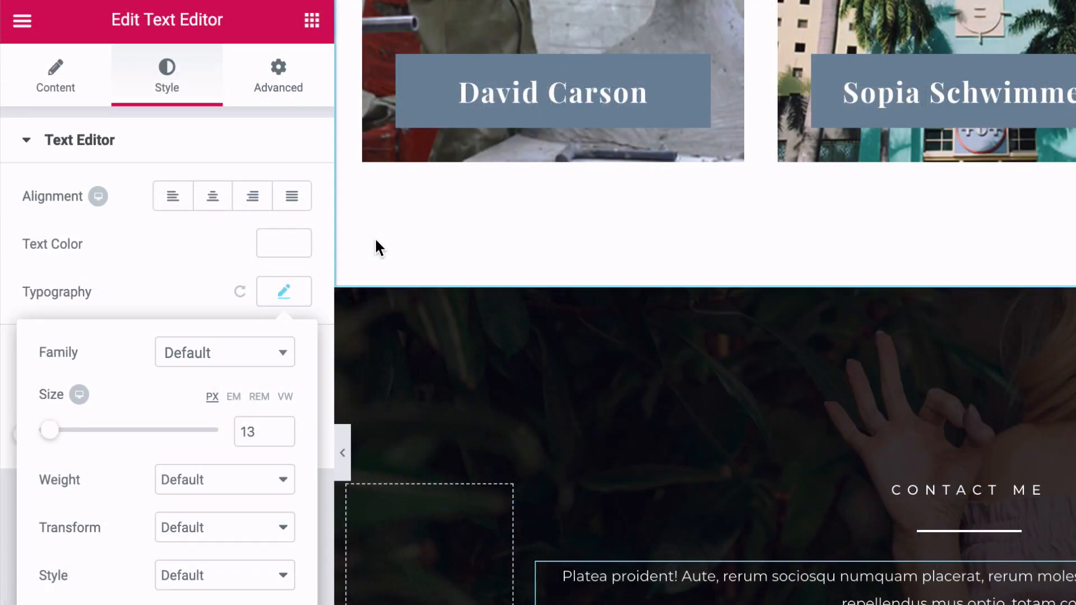
# - Find the Social Icons widget and place it between the Contact Me paragraph and the Let's Get Started button
pyautogui.click(311, 22)
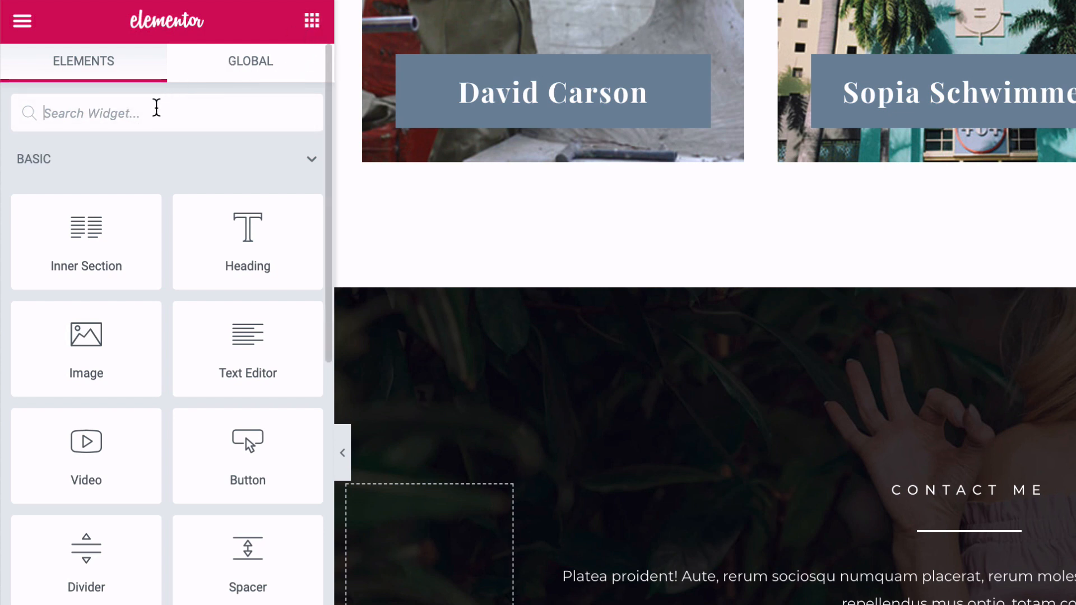
pyautogui.write('social')
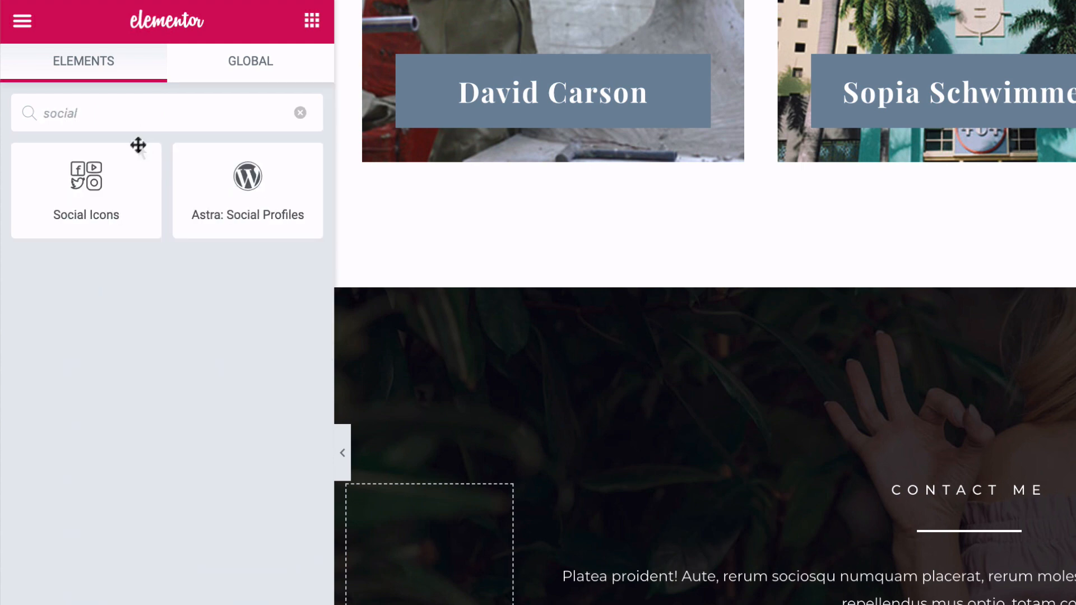
pyautogui.moveTo(138, 145); pyautogui.dragTo(767, 583)
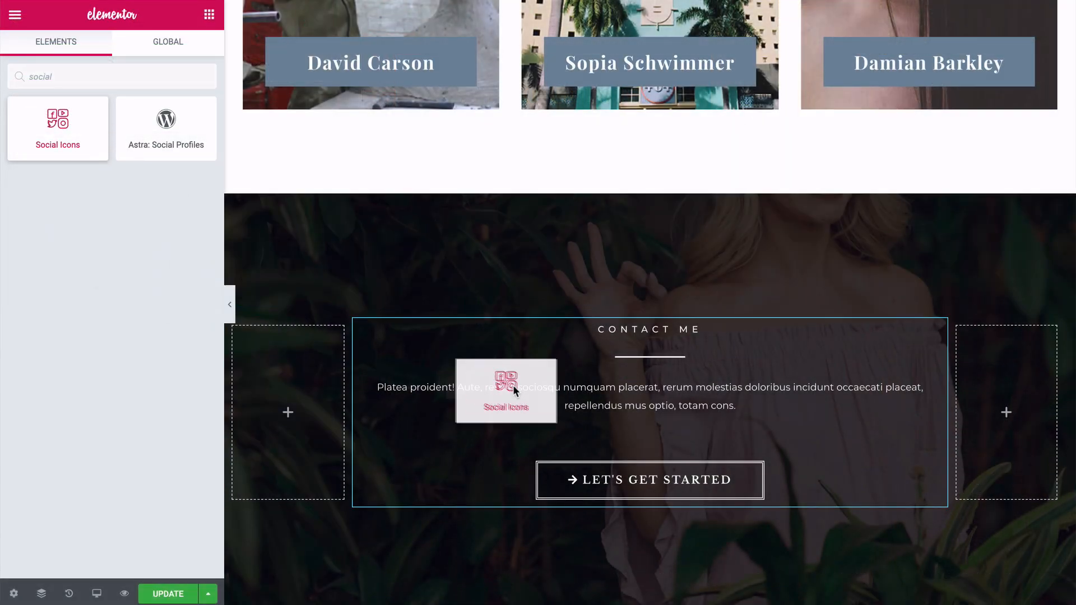
pyautogui.moveTo(514, 388); pyautogui.dragTo(651, 428)
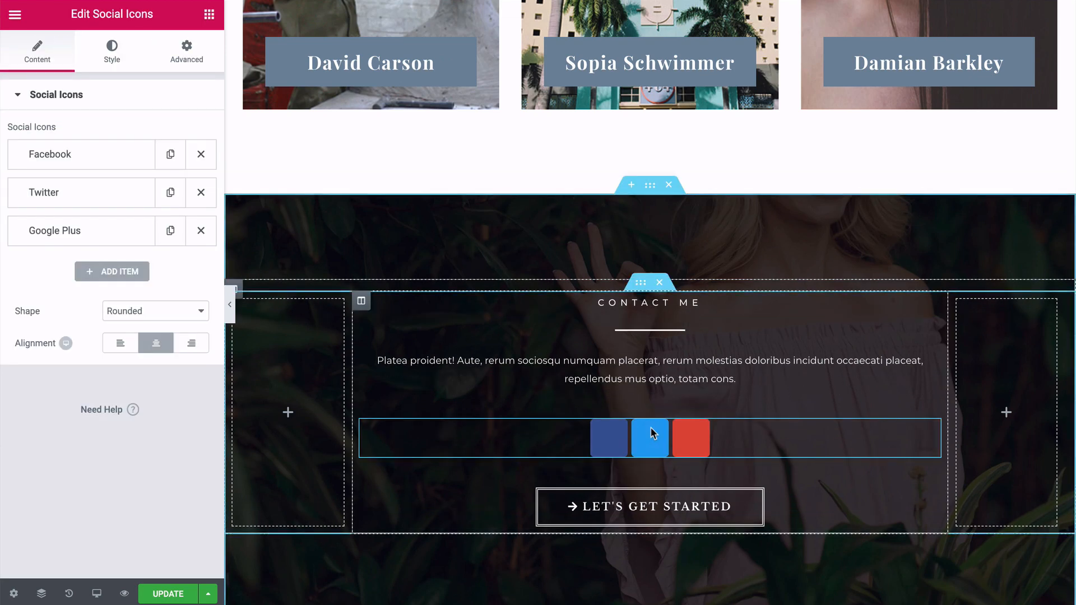
# - Set the size of the social icons to 14
pyautogui.click(113, 55)
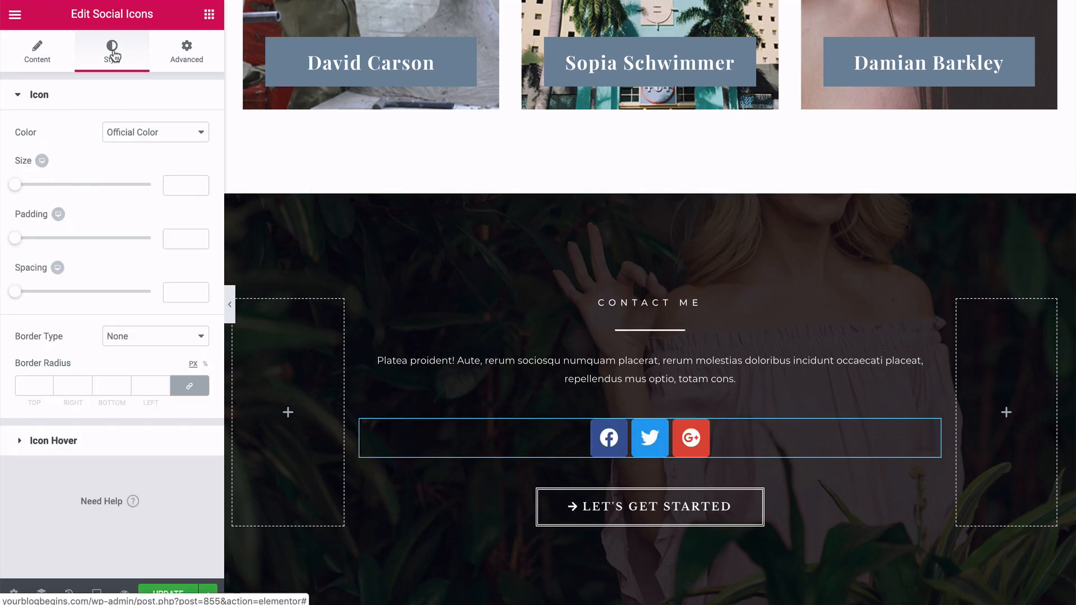
pyautogui.moveTo(16, 185); pyautogui.dragTo(22, 189)
pyautogui.moveTo(22, 189); pyautogui.dragTo(22, 188)
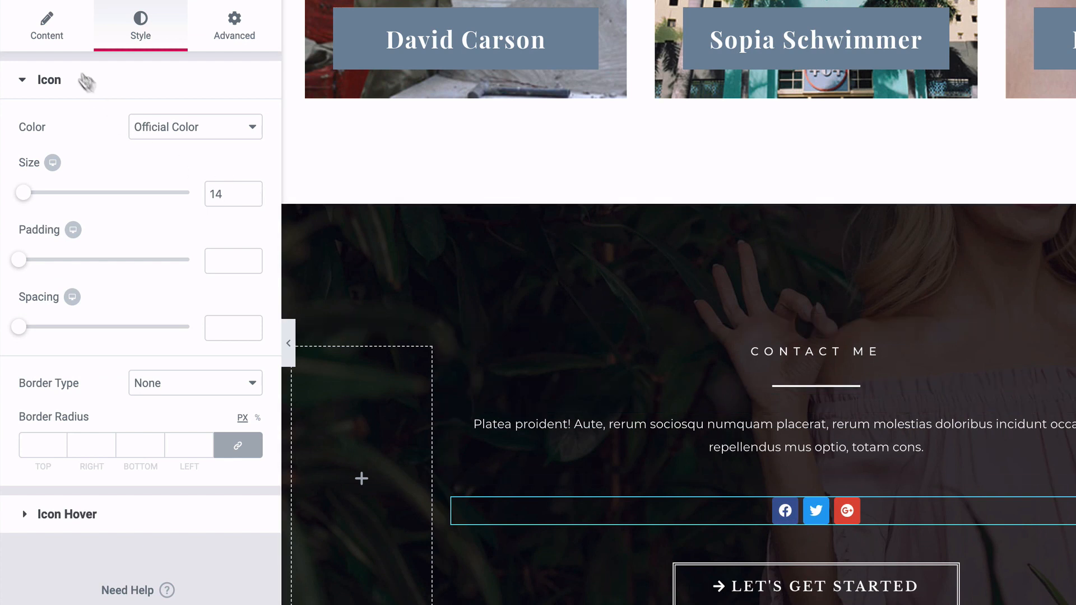
# - Try adding a WordPress item above Google Plus in the social icons, and remove it again
pyautogui.click(49, 34)
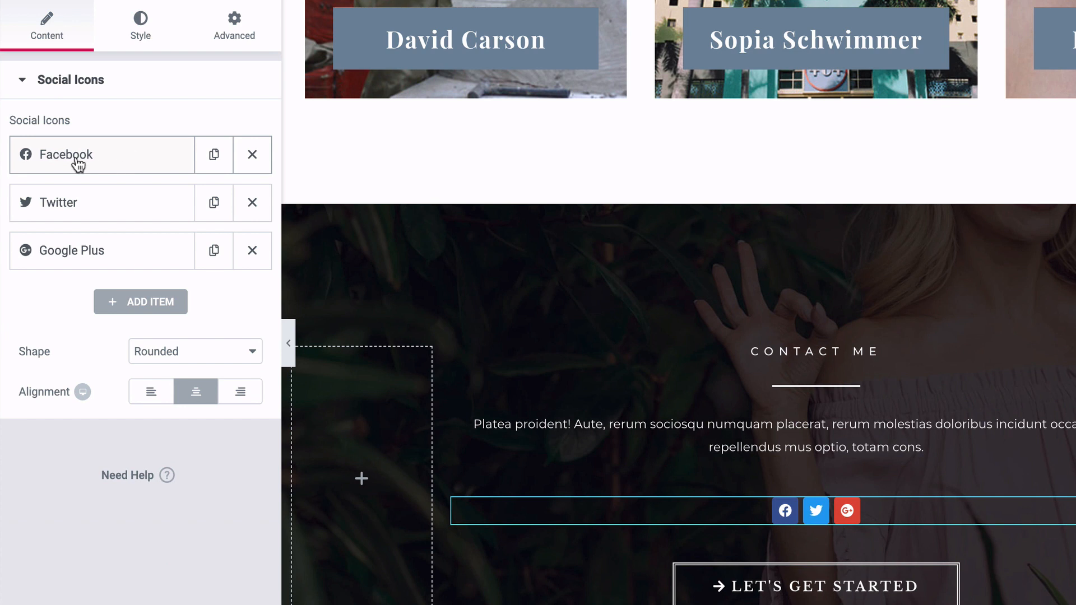
pyautogui.click(113, 305)
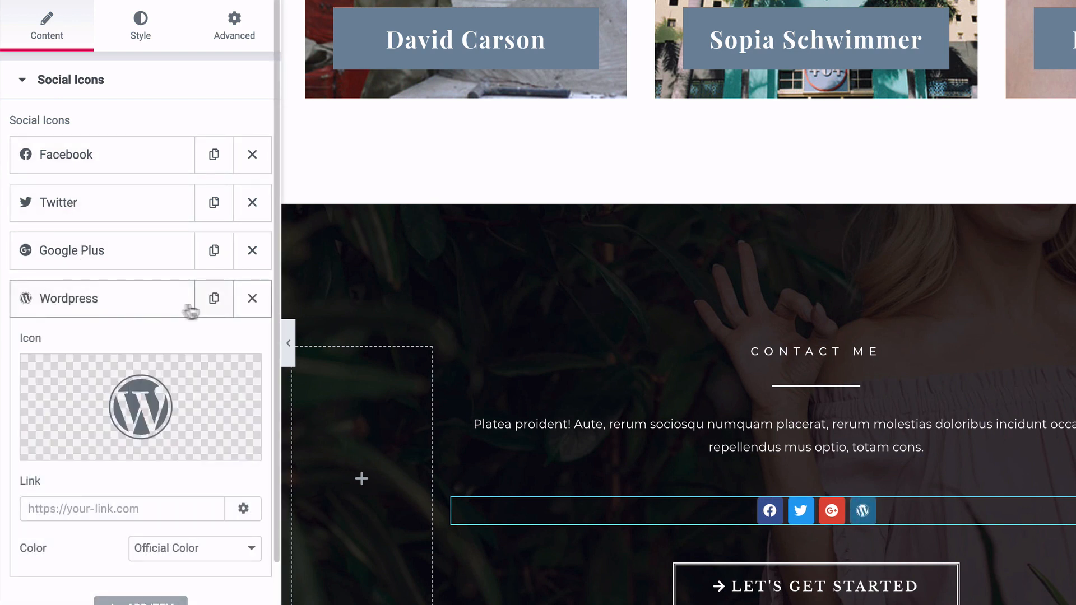
pyautogui.moveTo(143, 314); pyautogui.dragTo(141, 270)
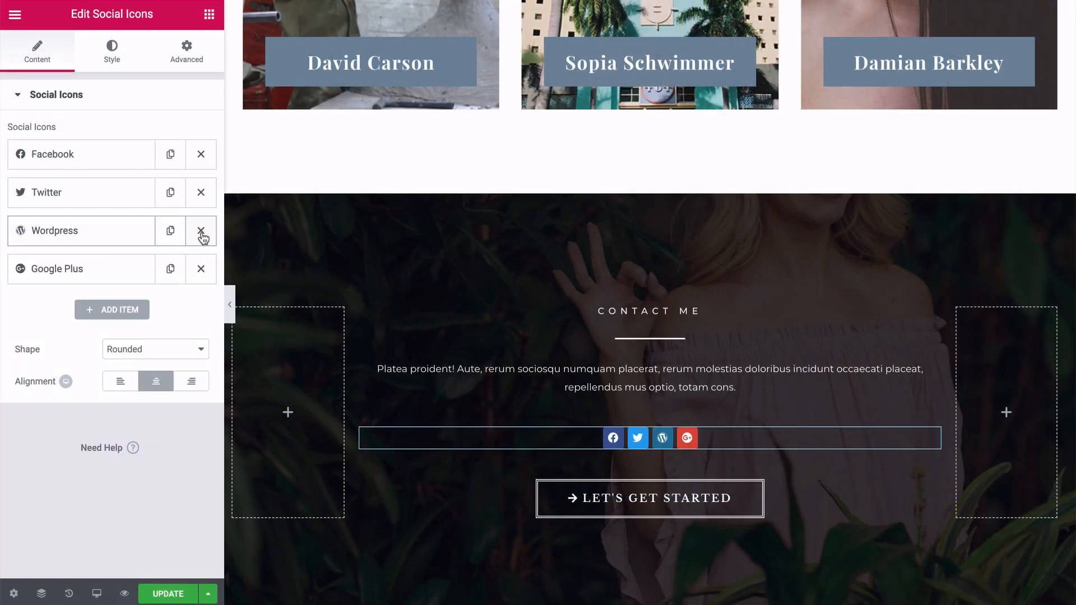
pyautogui.click(201, 231)
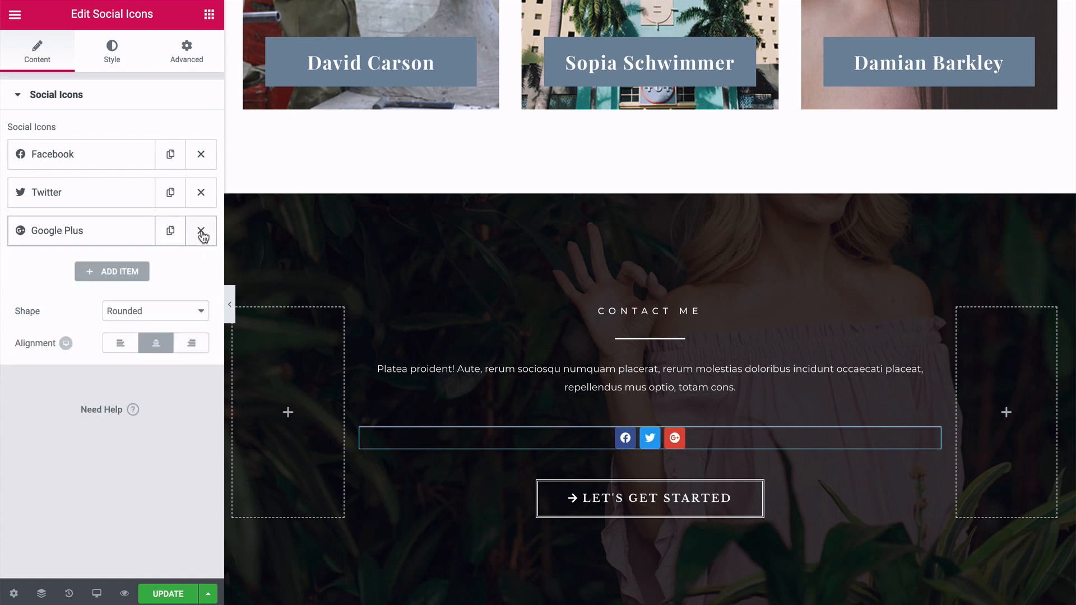
# - Examine the Facebook item's icon and link settings, and try left and center alignment before aligning the social icons right
pyautogui.click(75, 160)
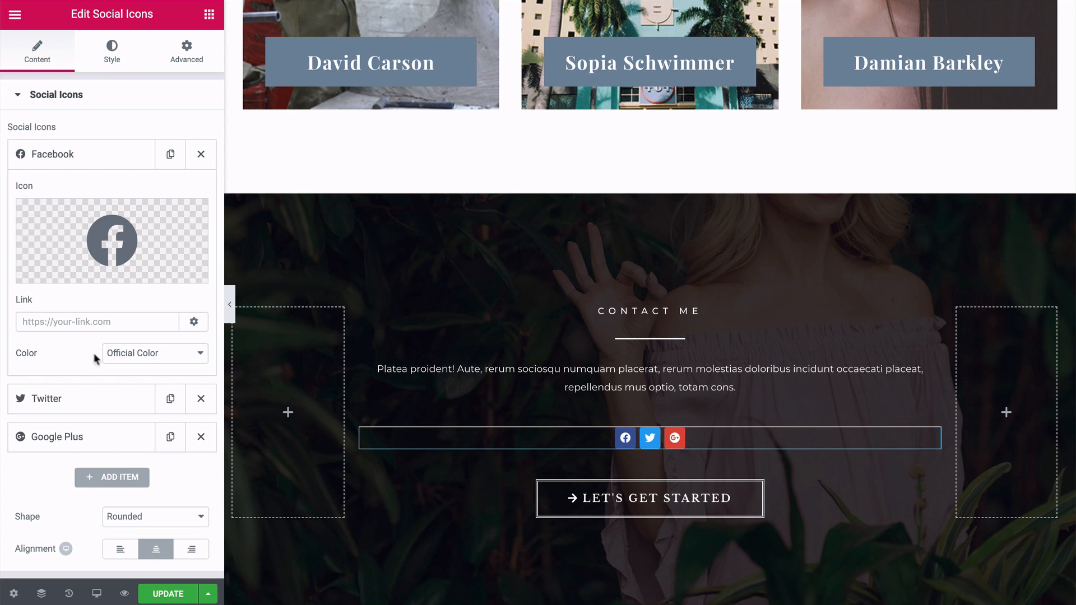
pyautogui.click(65, 160)
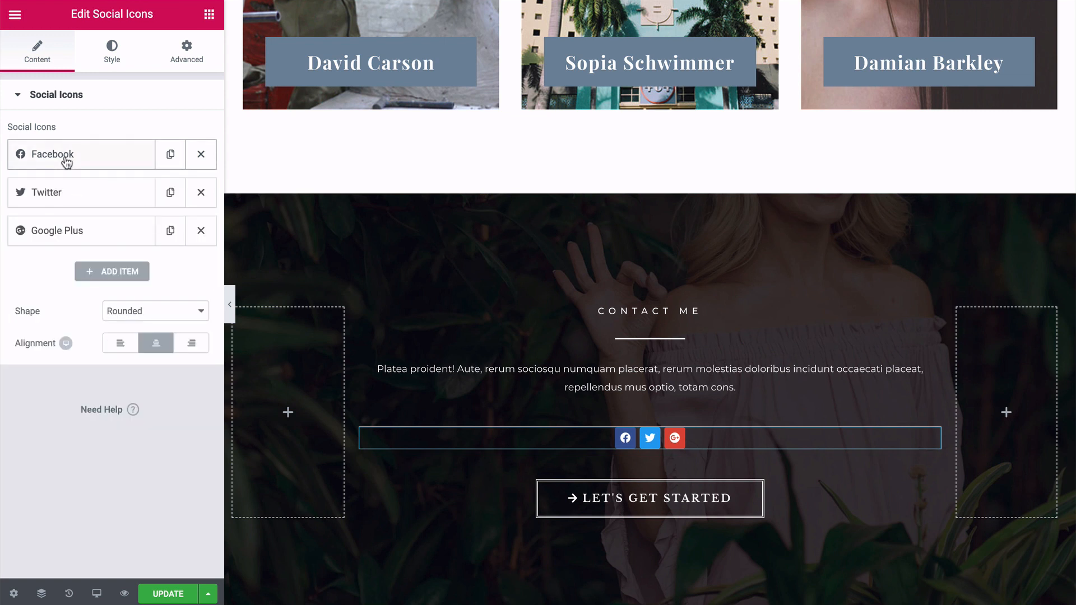
pyautogui.click(121, 348)
pyautogui.click(155, 344)
pyautogui.click(192, 343)
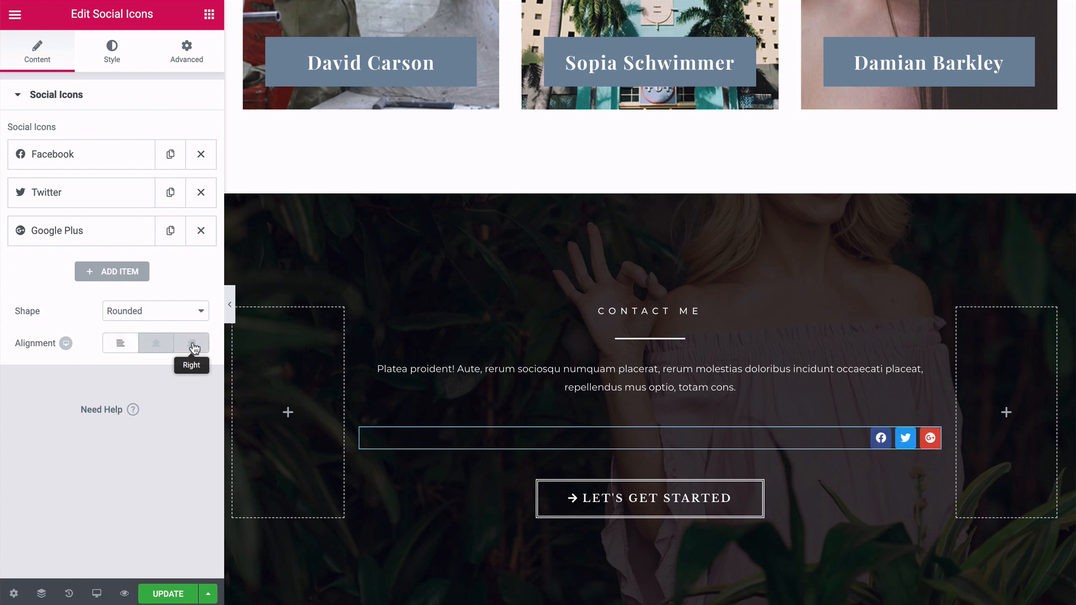
# - Center the social icons in the Contact Me section and preview the whole home page with the editing panel hidden
pyautogui.click(156, 345)
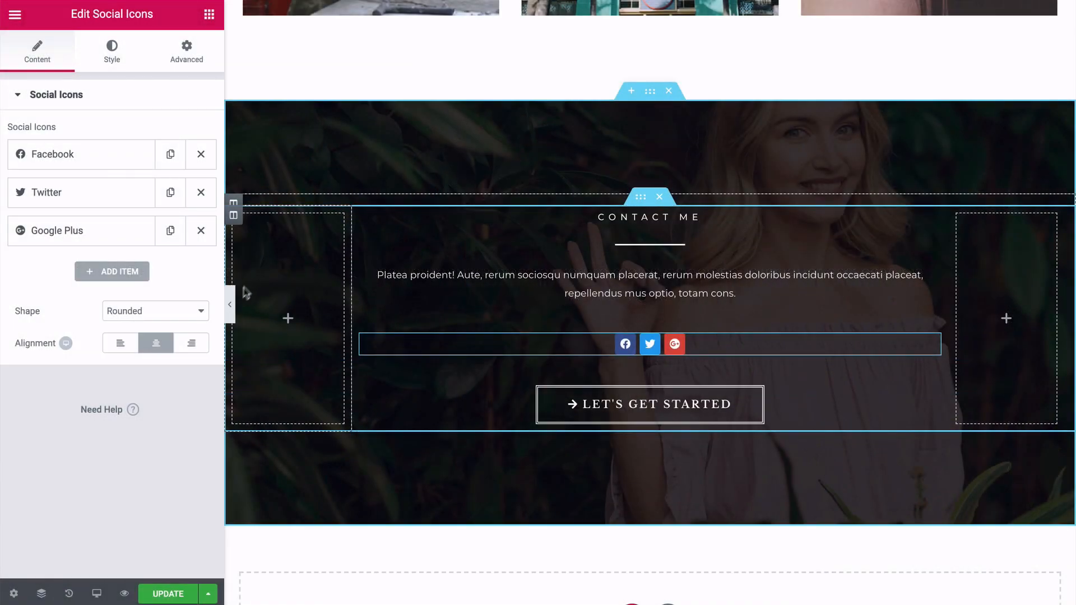
pyautogui.click(232, 301)
pyautogui.scroll(15, 98, 335)
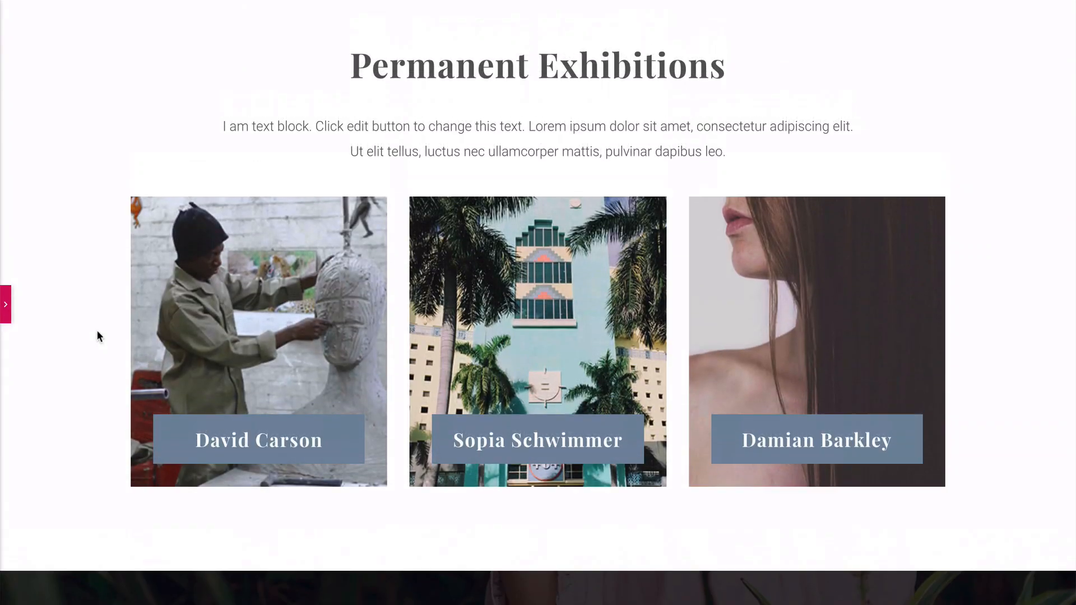
pyautogui.scroll(10, 98, 335)
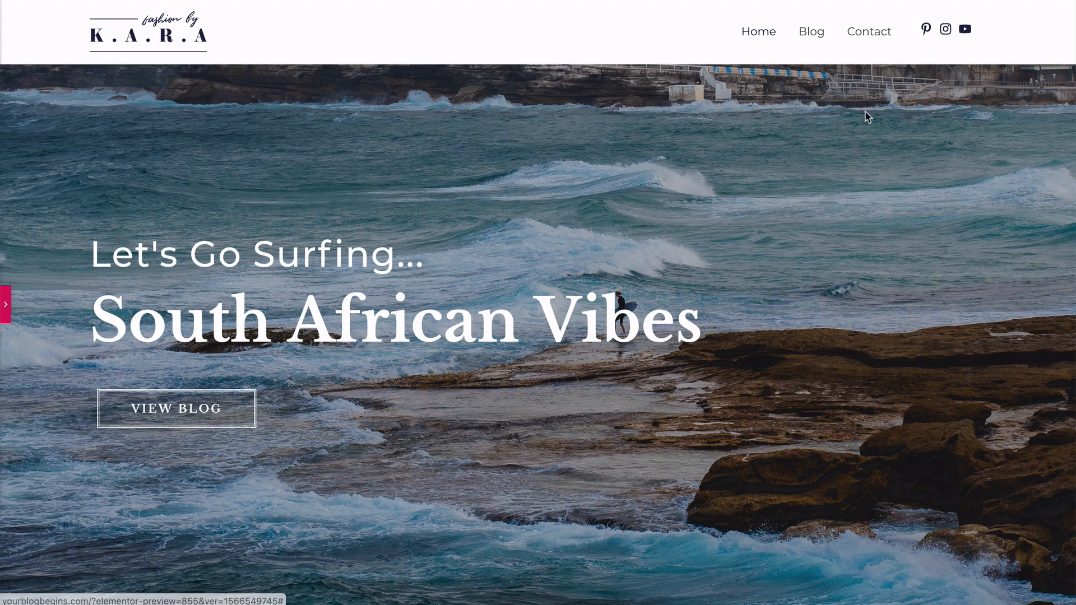
pyautogui.scroll(-20, 867, 112)
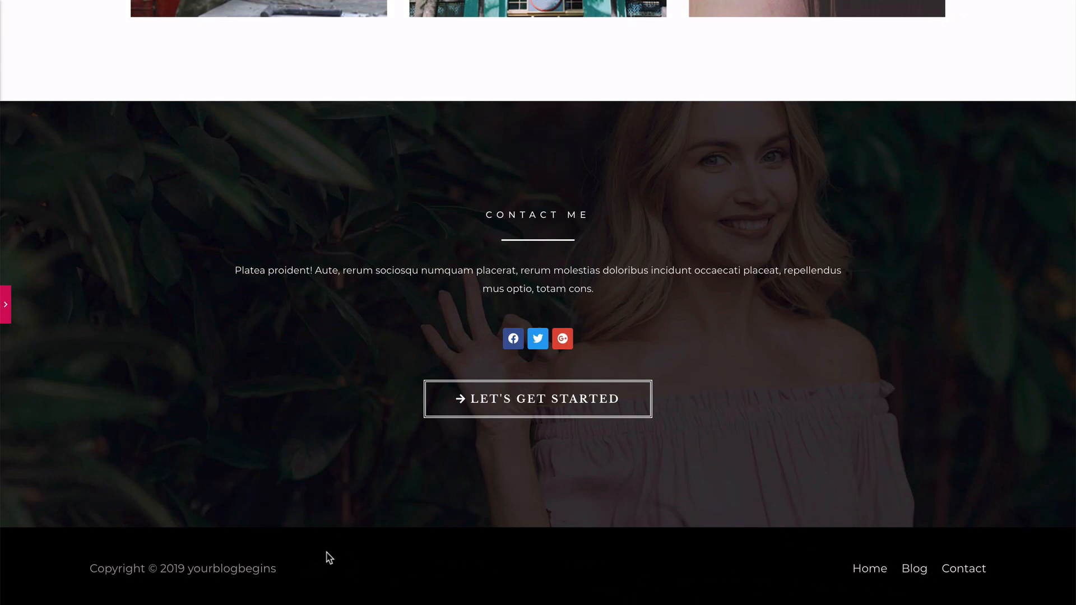
pyautogui.scroll(20, 330, 557)
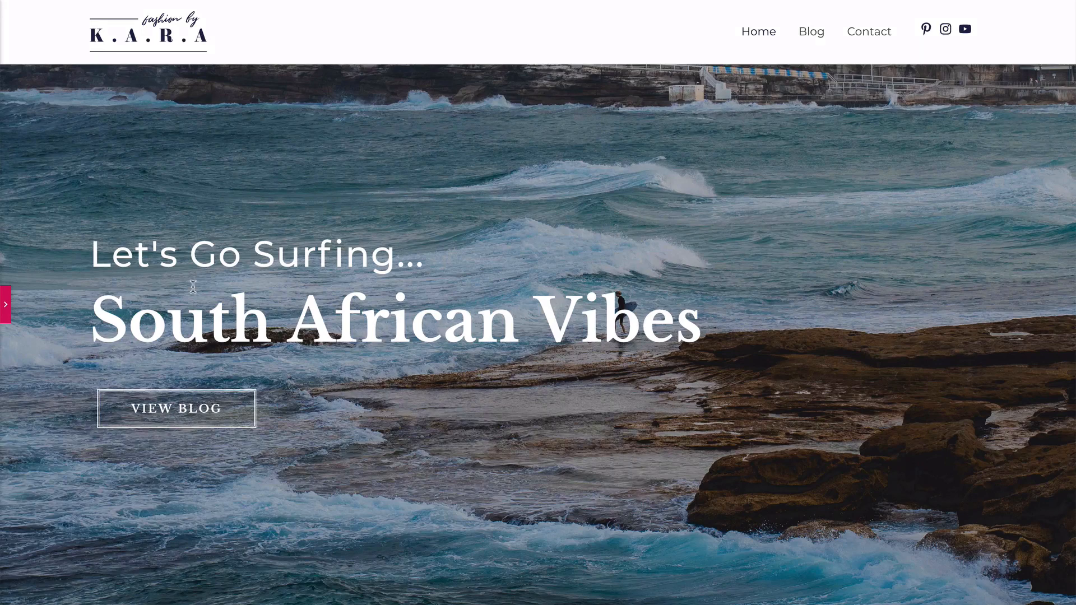
pyautogui.click(6, 304)
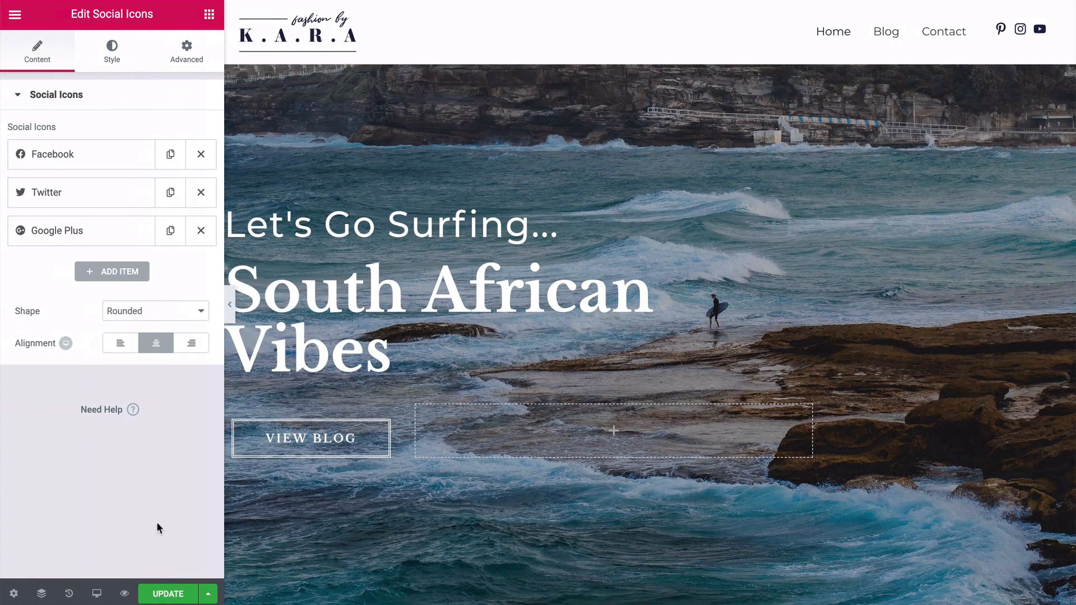
# - Save the home page, exit to the WordPress dashboard and open the Contact page for editing with Elementor
pyautogui.click(163, 594)
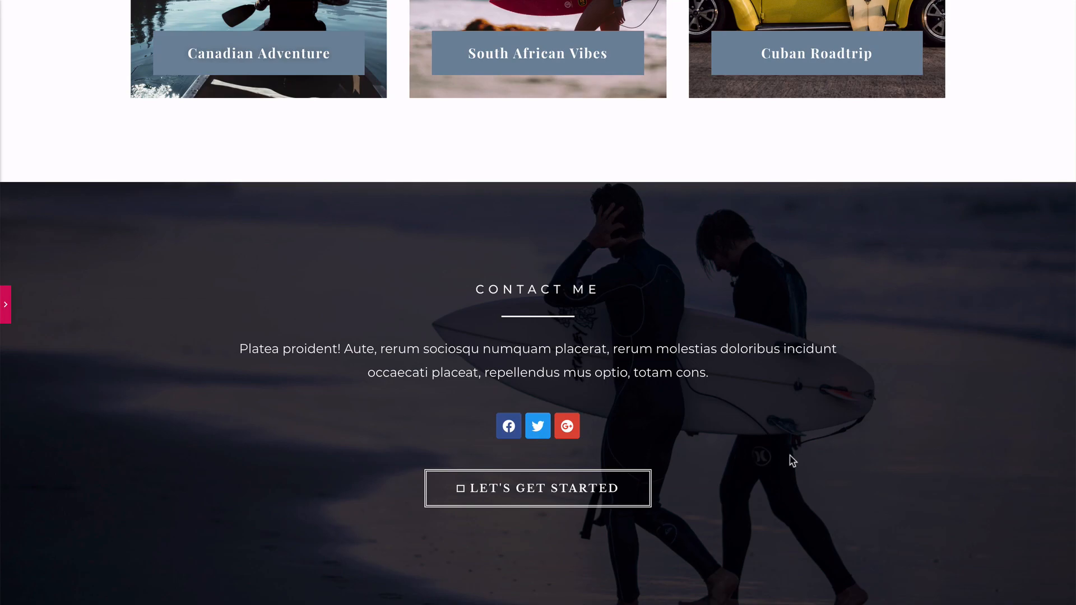
pyautogui.scroll(20, 792, 462)
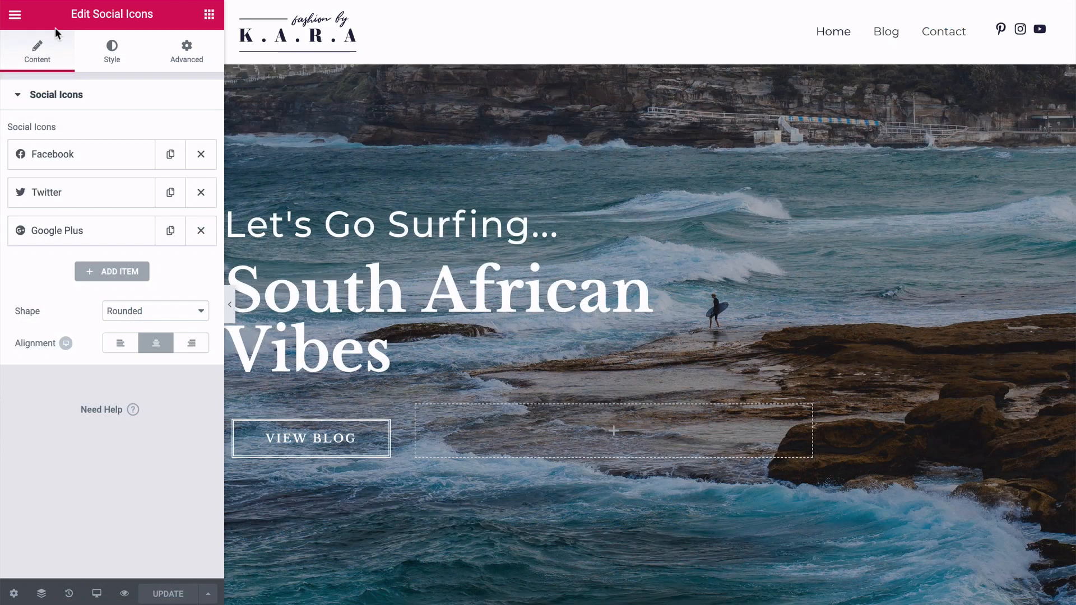
pyautogui.click(15, 14)
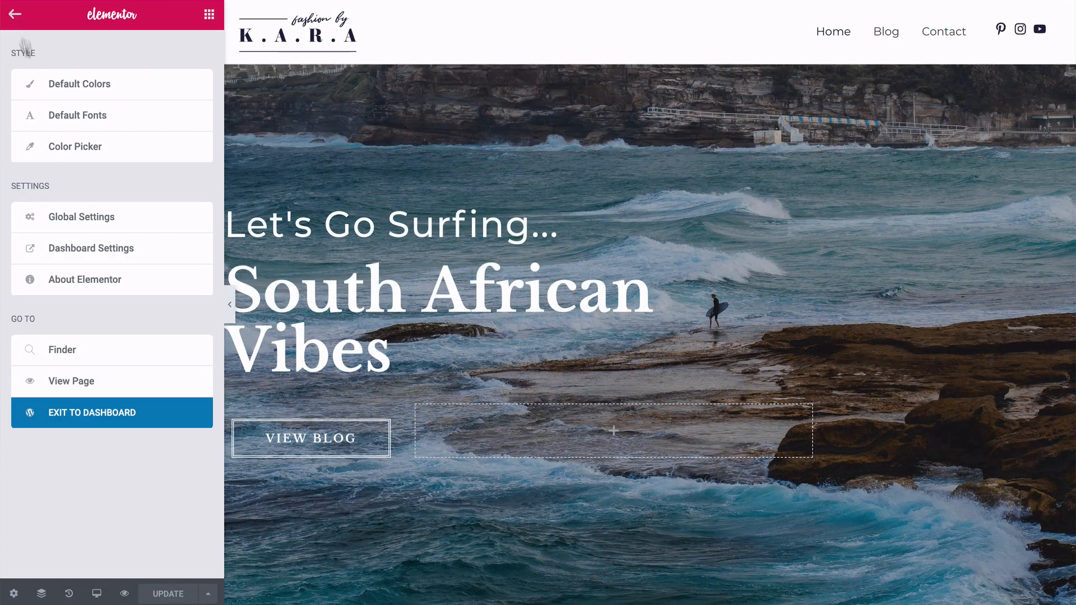
pyautogui.click(72, 413)
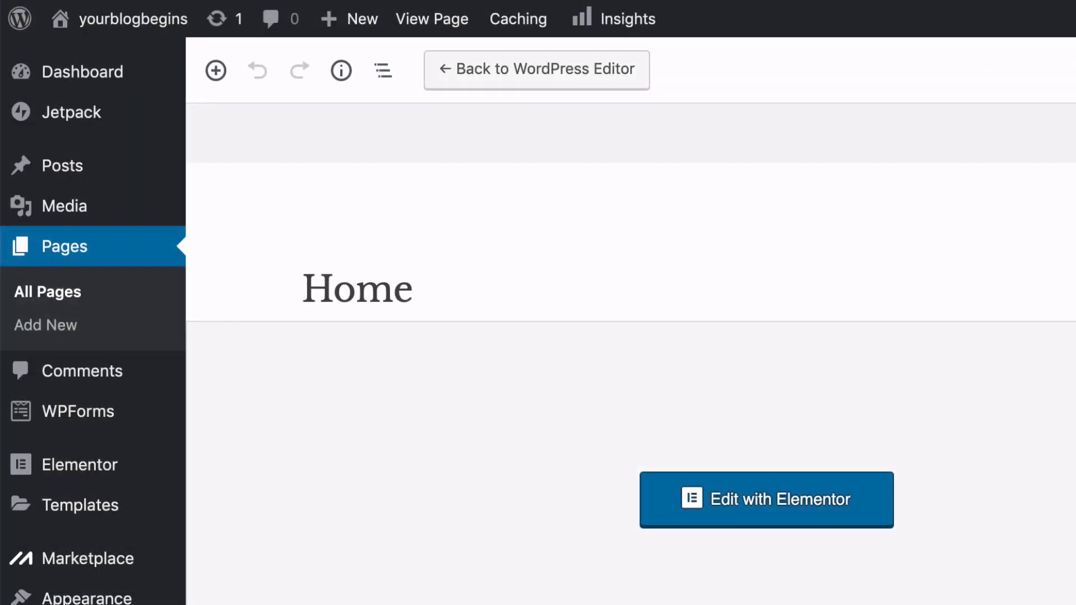
pyautogui.click(49, 295)
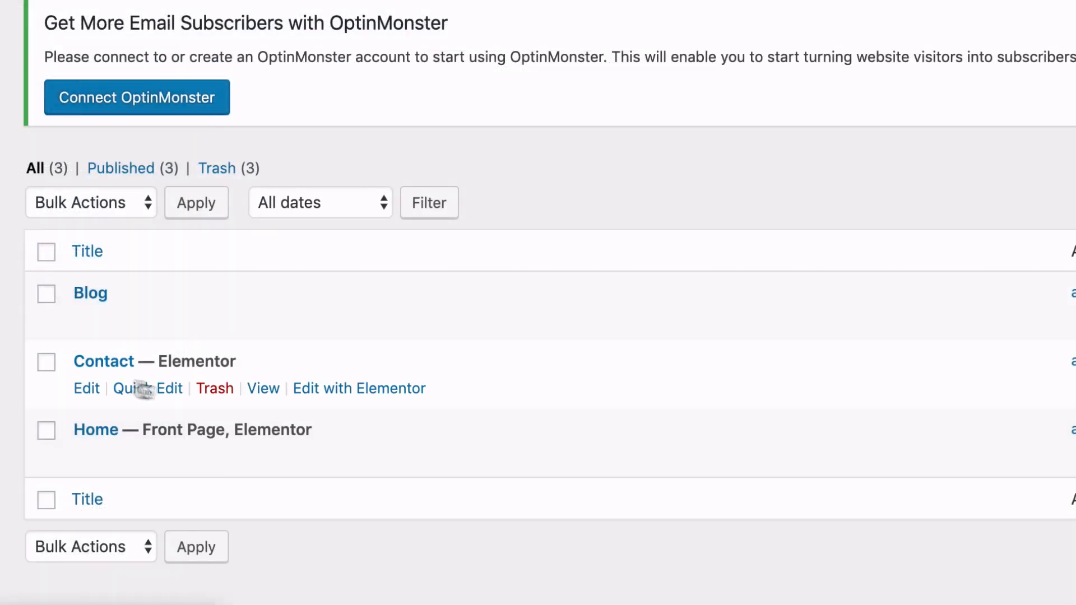
pyautogui.click(342, 393)
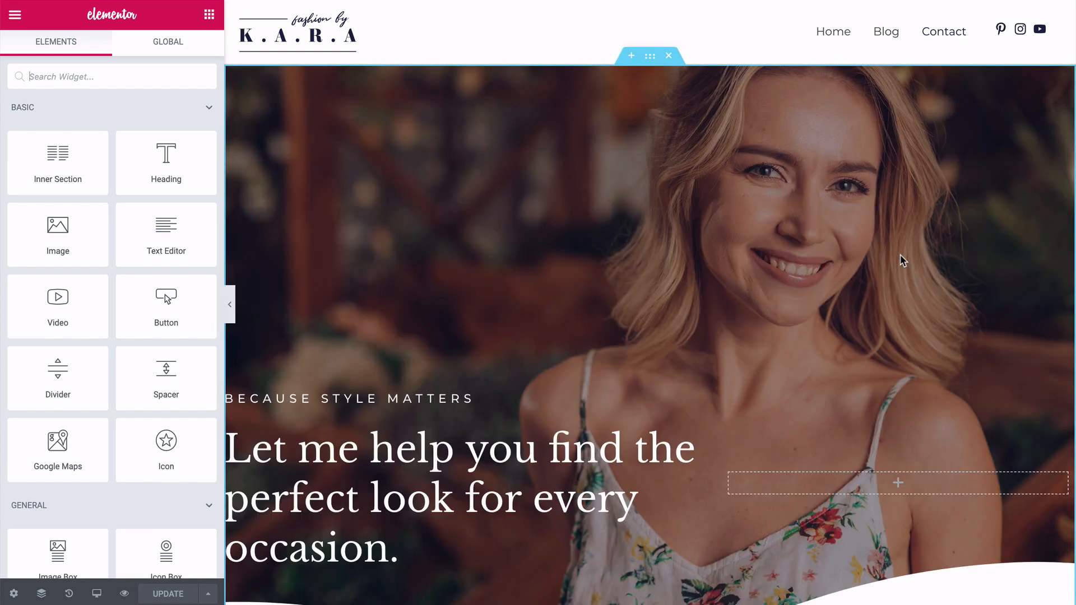
# - Examine the Contact page's full layout without the editing panel and compare it with the finished WME example contact page
pyautogui.scroll(-4, 900, 255)
pyautogui.scroll(3, 900, 254)
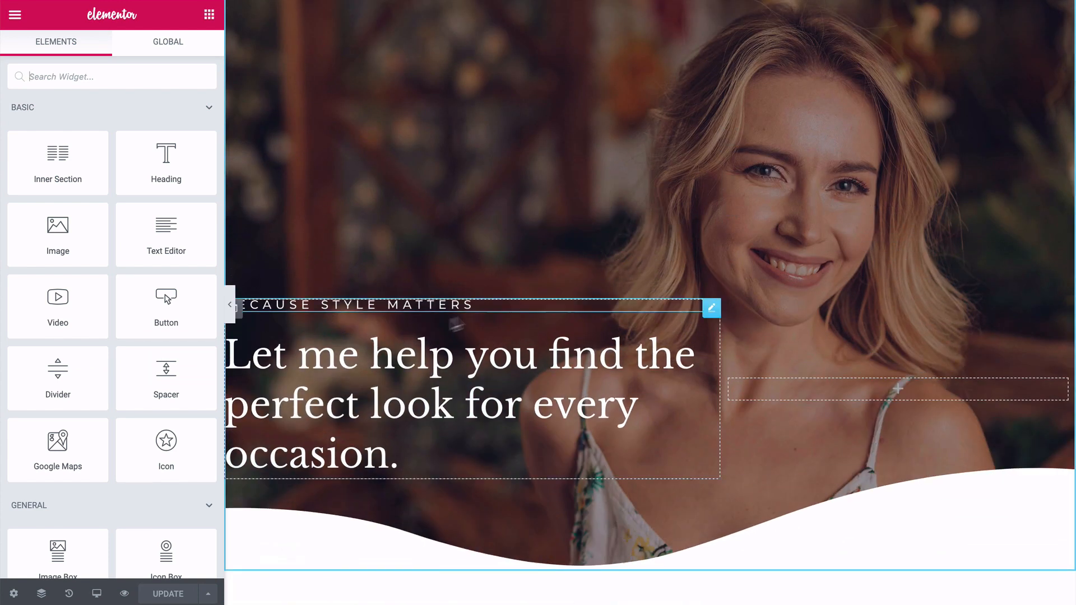
pyautogui.click(230, 304)
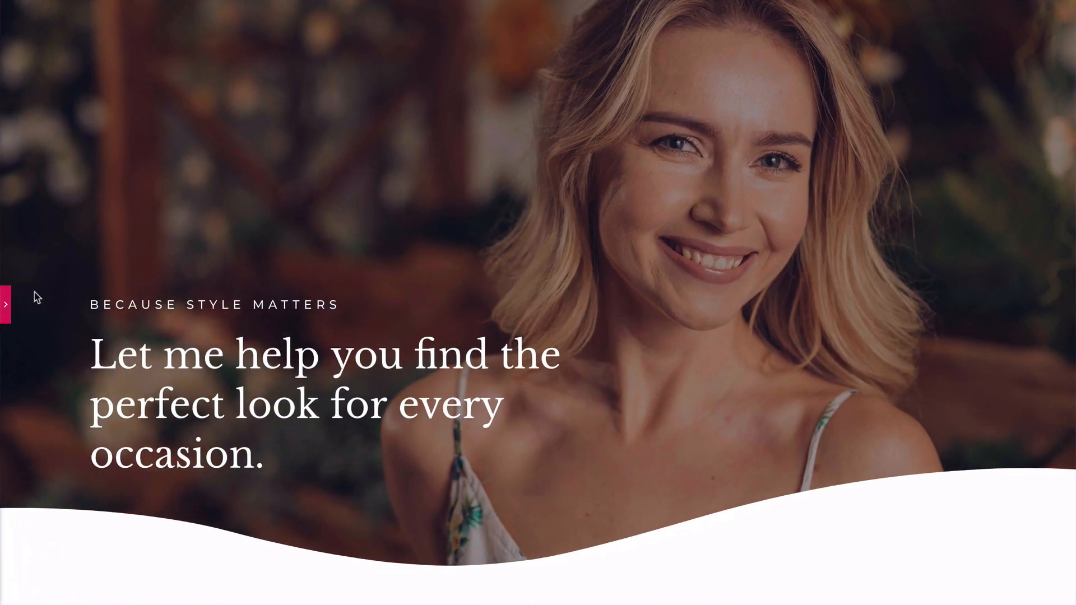
pyautogui.scroll(-10, 37, 298)
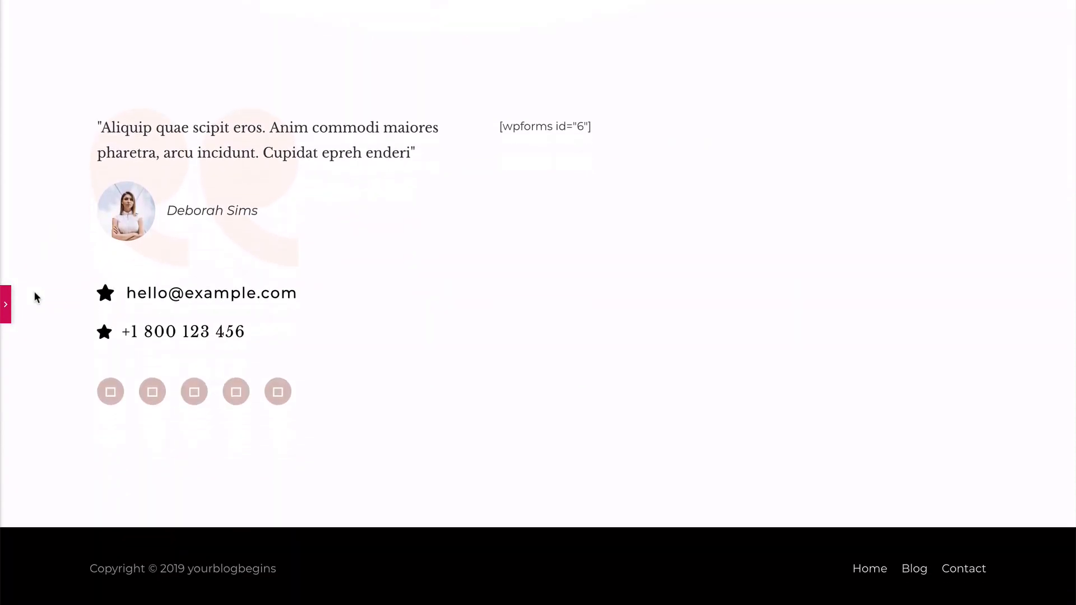
pyautogui.scroll(10, 37, 297)
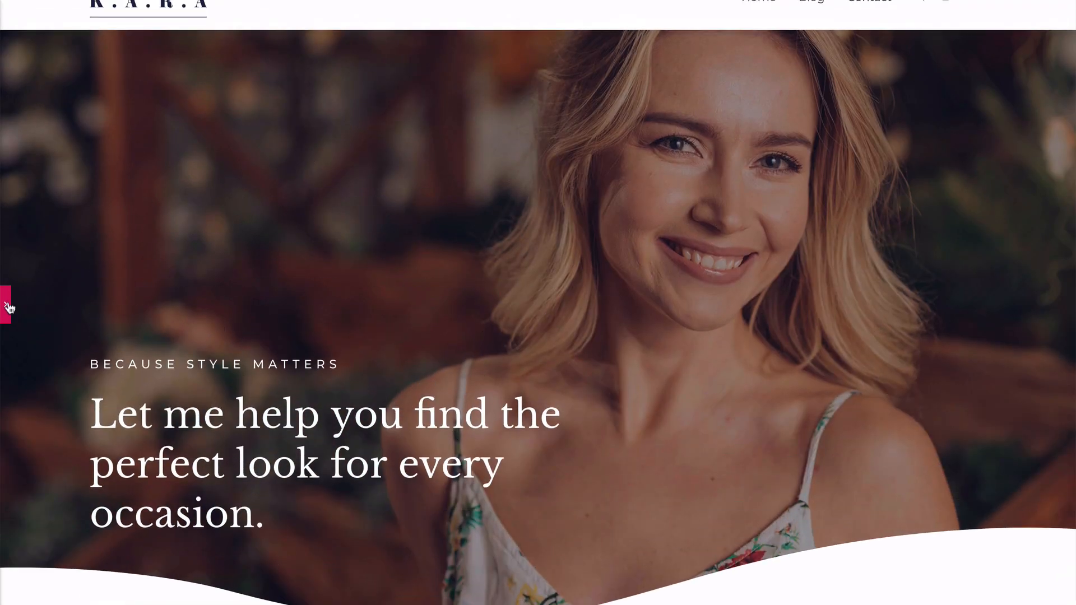
pyautogui.click(6, 304)
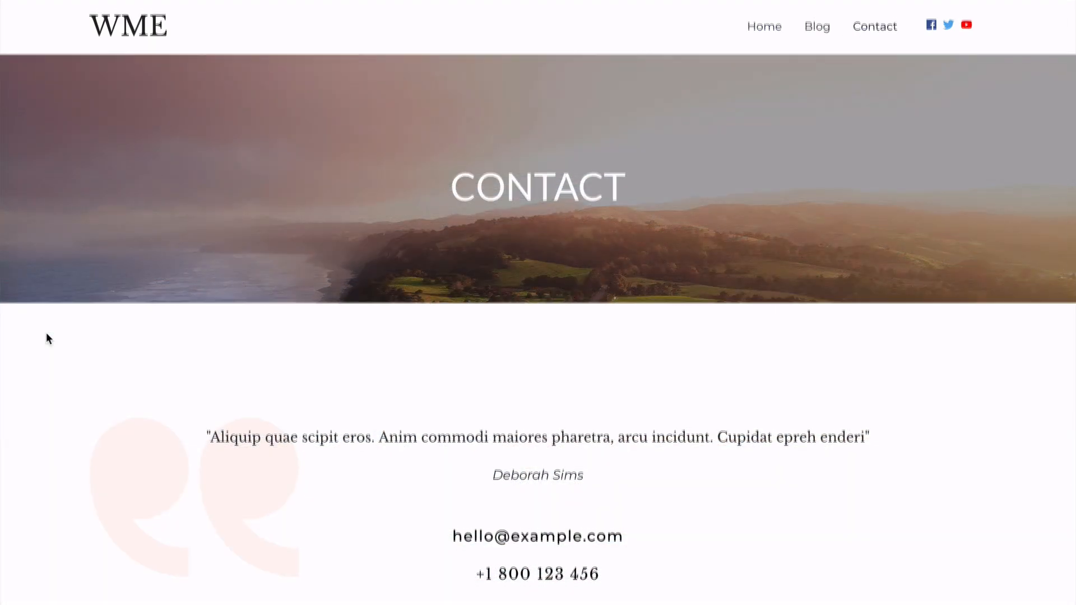
pyautogui.scroll(-3, 47, 335)
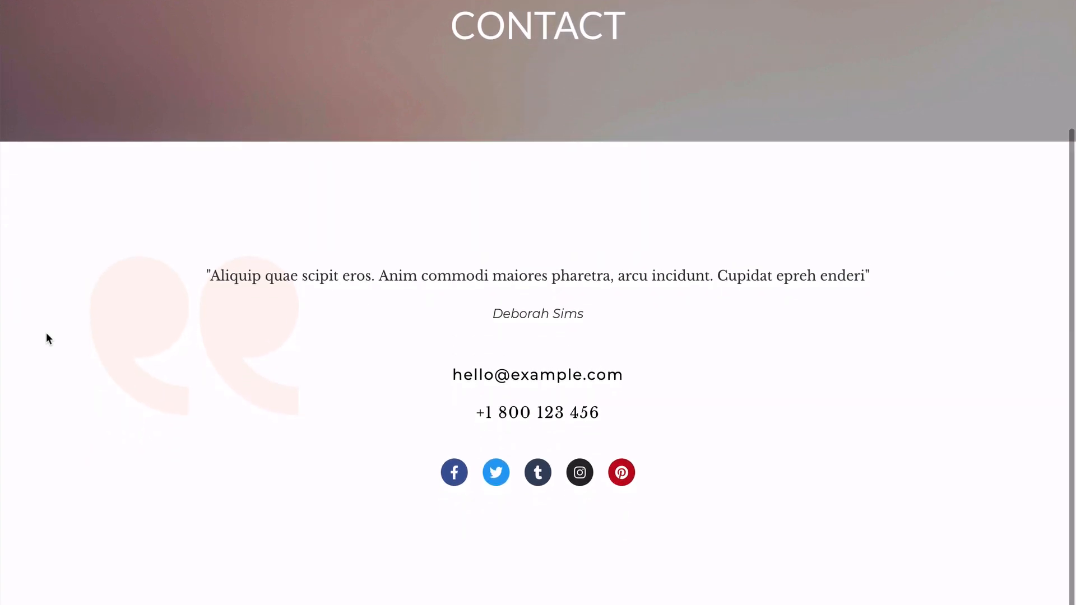
pyautogui.scroll(3, 46, 331)
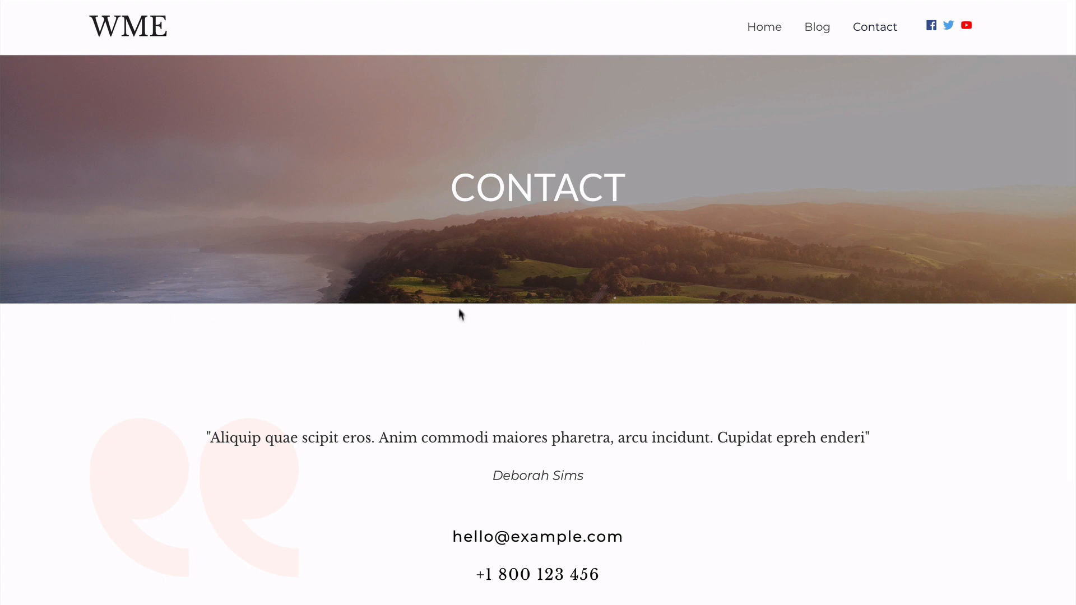
pyautogui.scroll(-1, 260, 260)
pyautogui.scroll(1, 260, 260)
pyautogui.scroll(-3, 58, 325)
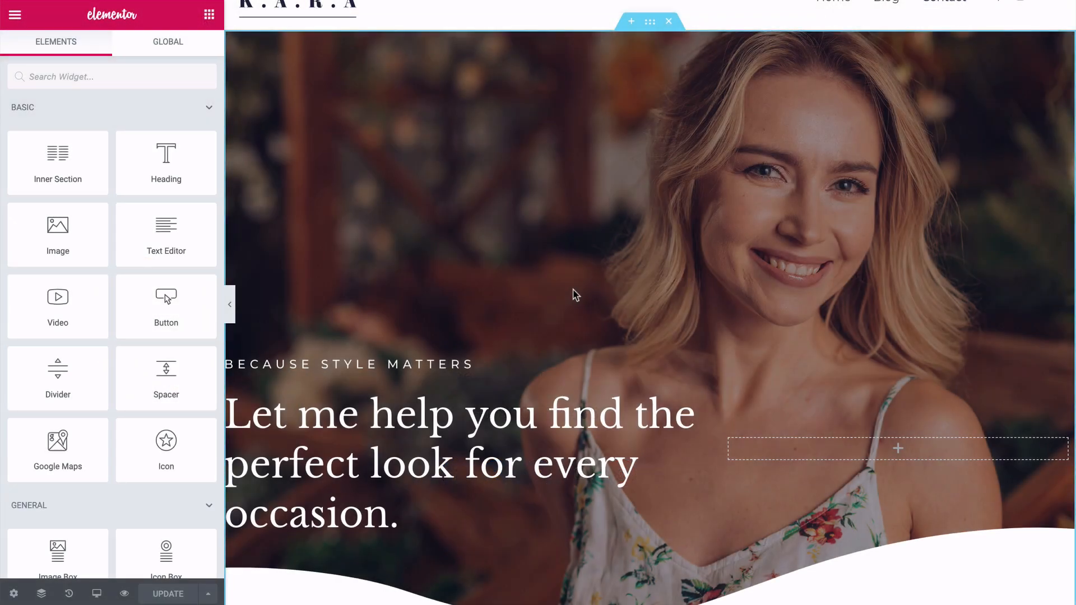
# - Remove the wave from the Contact page's hero section by setting its bottom shape divider type to None
pyautogui.scroll(-3, 574, 290)
pyautogui.scroll(4, 574, 290)
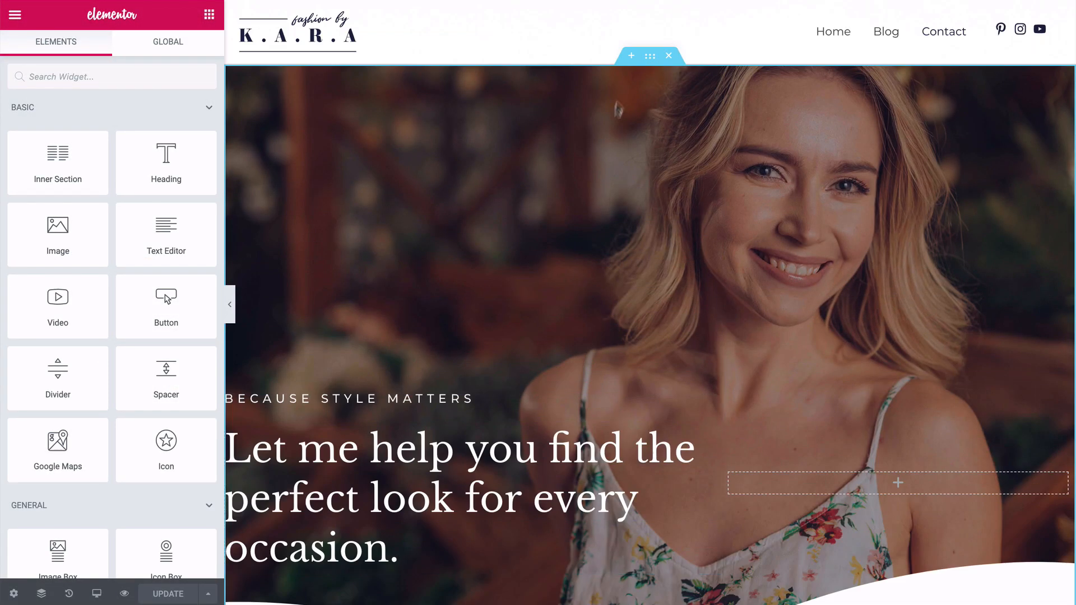
pyautogui.click(650, 57)
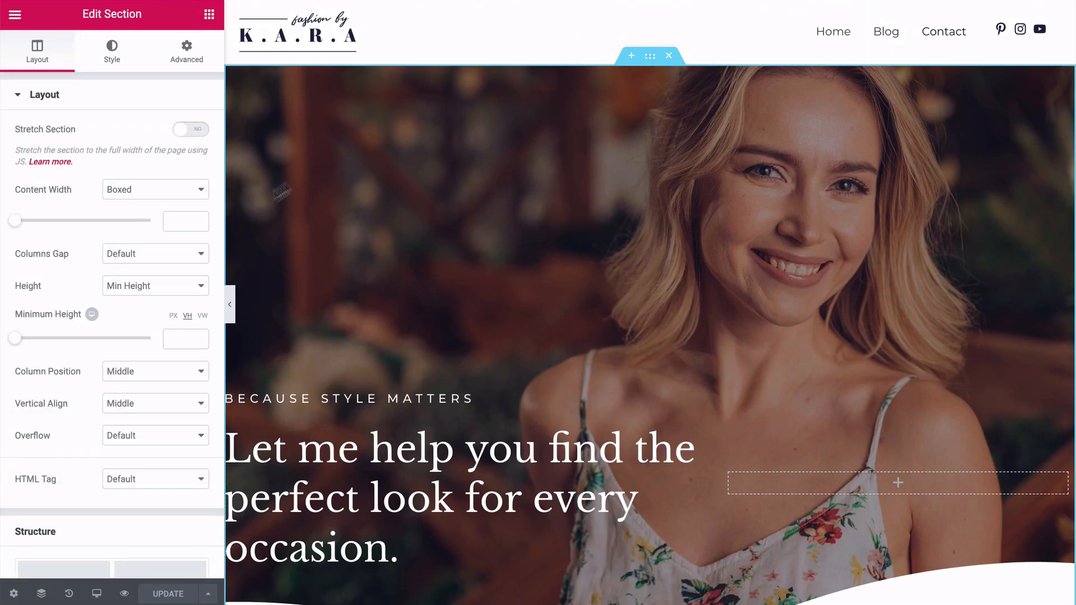
pyautogui.click(114, 63)
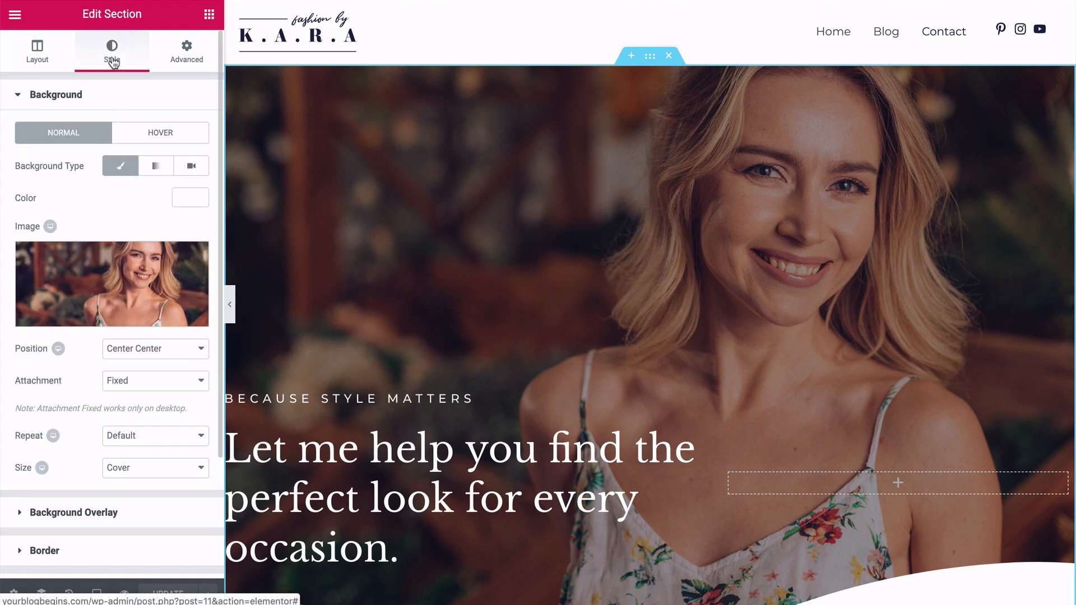
pyautogui.scroll(-3, 65, 312)
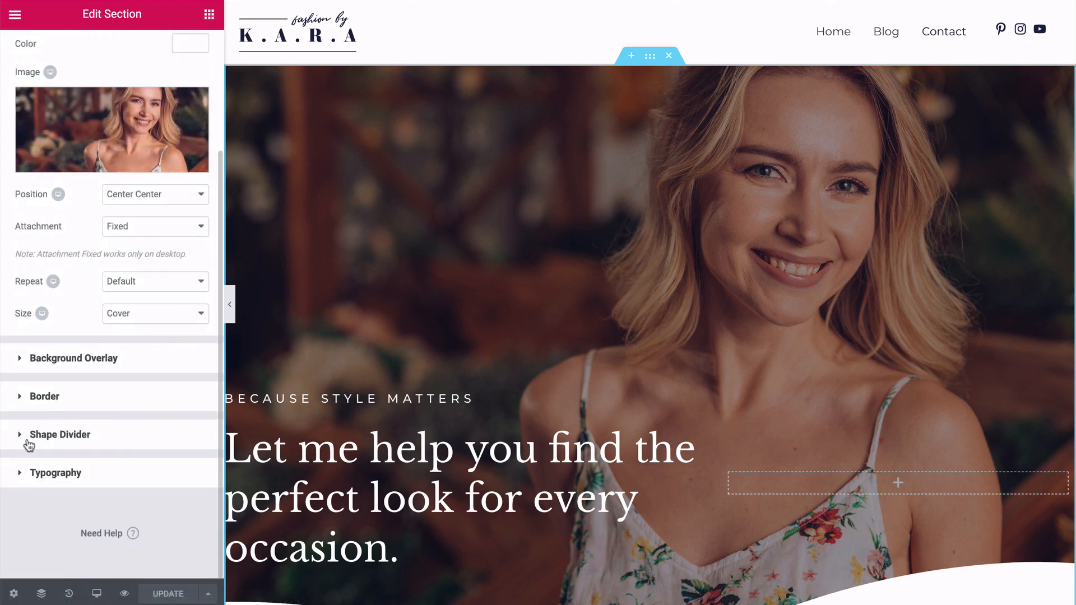
pyautogui.click(20, 436)
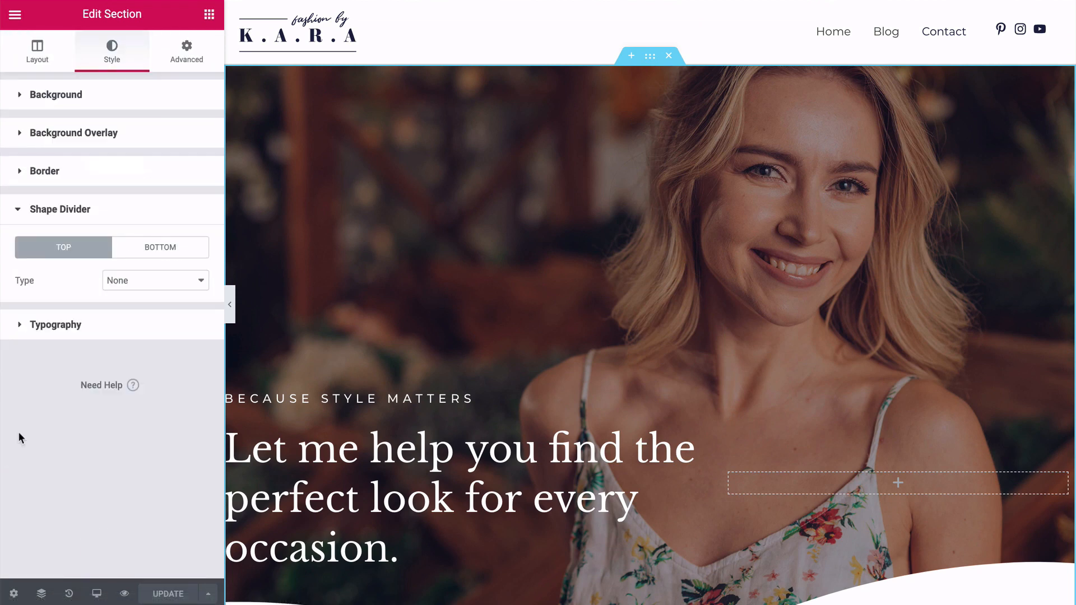
pyautogui.click(145, 256)
pyautogui.click(131, 289)
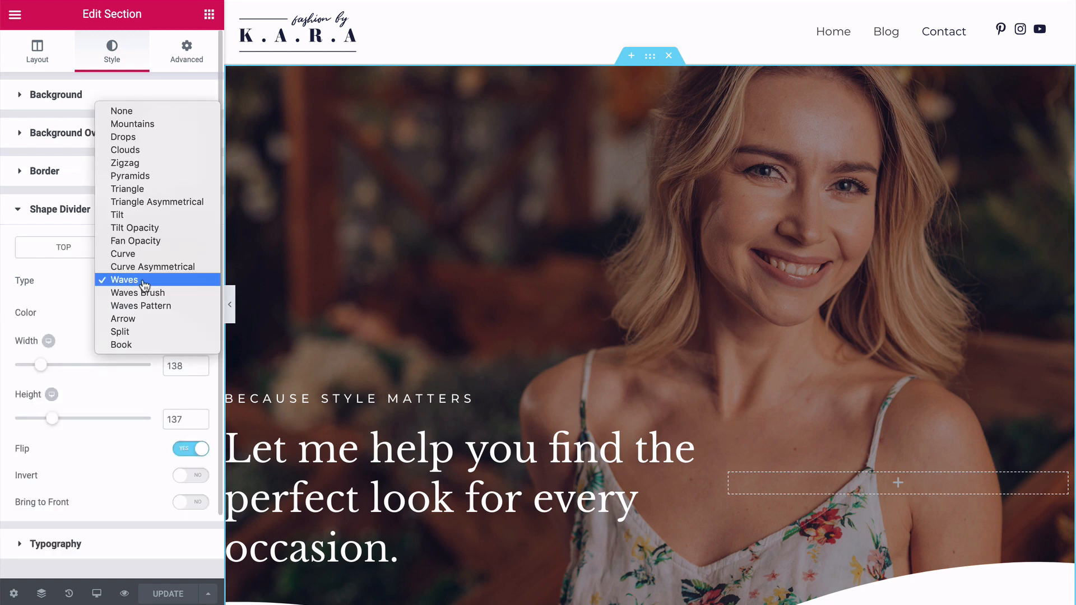
pyautogui.click(122, 112)
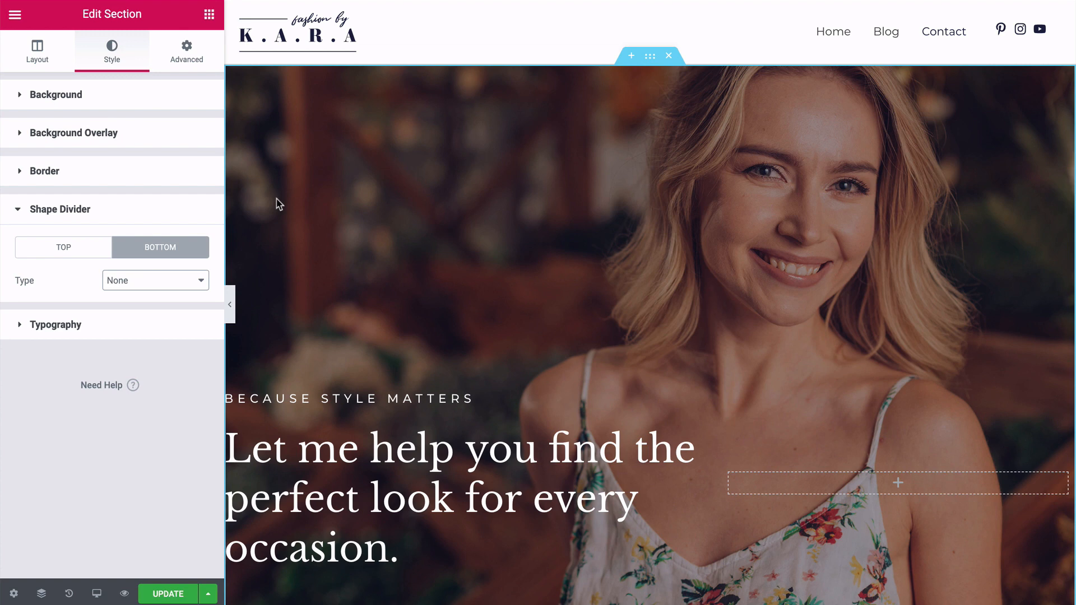
pyautogui.scroll(-5, 372, 241)
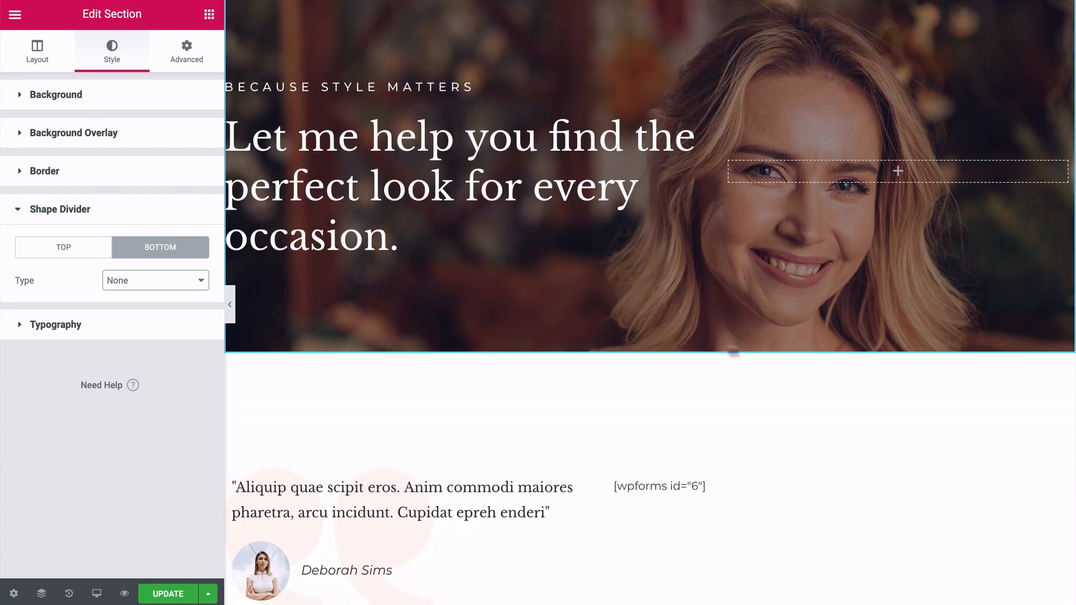
pyautogui.scroll(5, 524, 330)
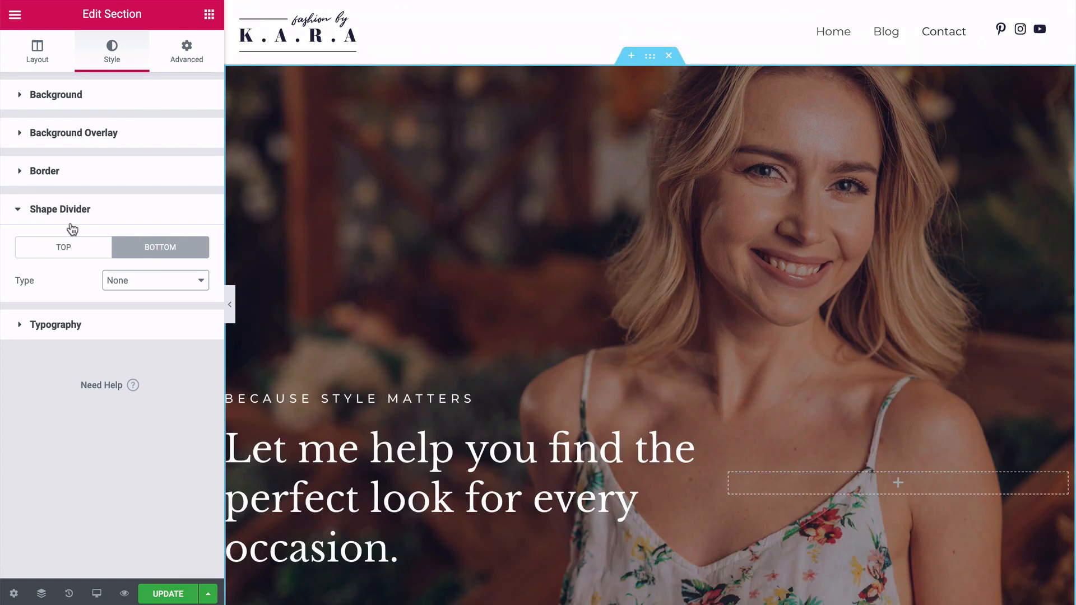
# - Replace the hero section's background image with the surfer and rocky ocean photo from the media library
pyautogui.click(39, 212)
pyautogui.click(46, 96)
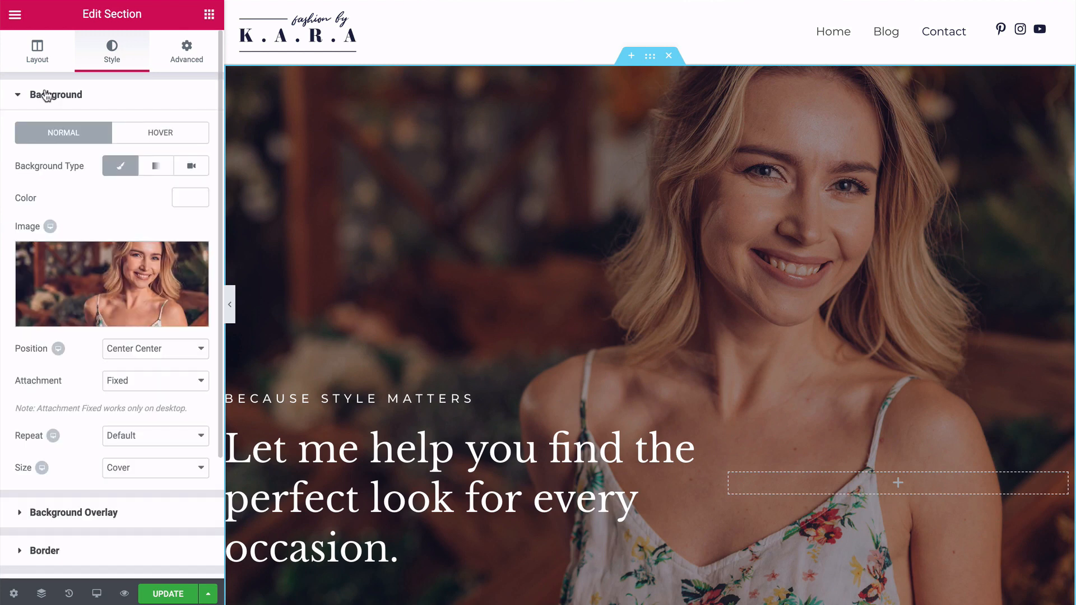
pyautogui.click(105, 271)
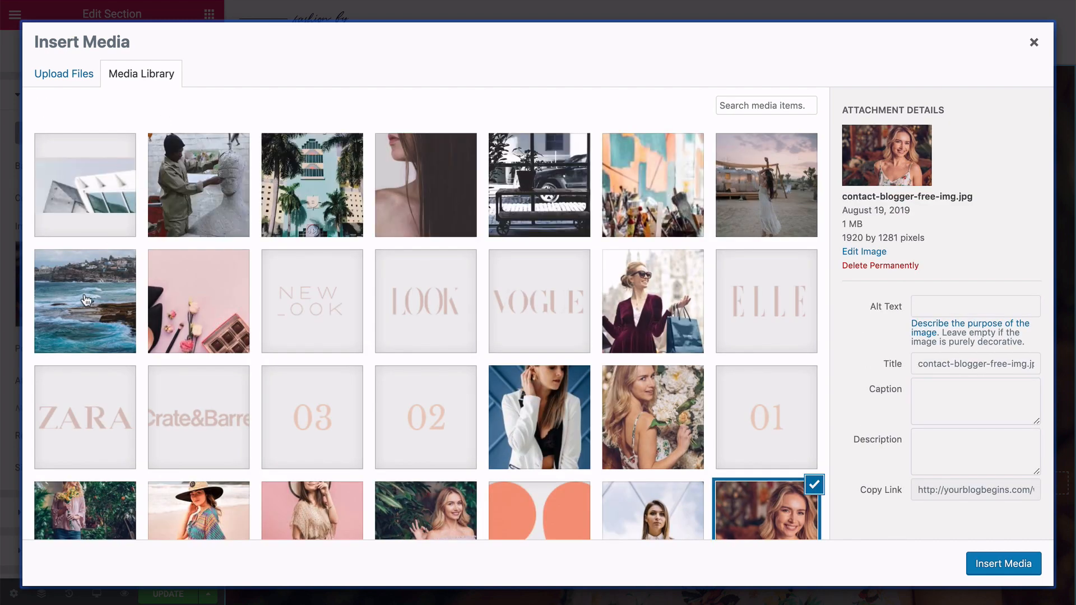
pyautogui.click(85, 301)
pyautogui.click(1009, 564)
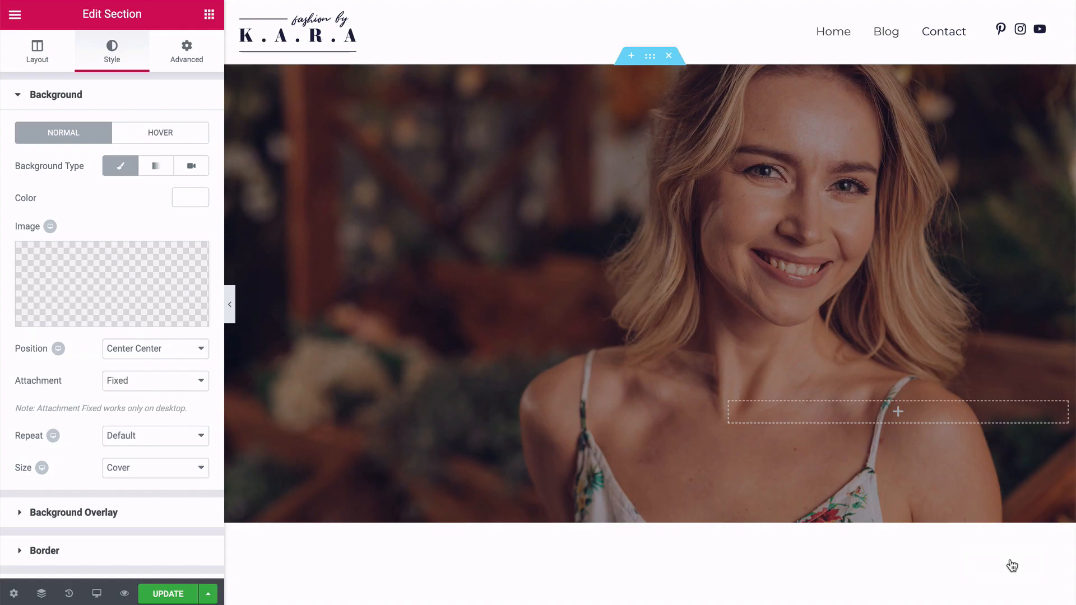
pyautogui.scroll(-3, 313, 296)
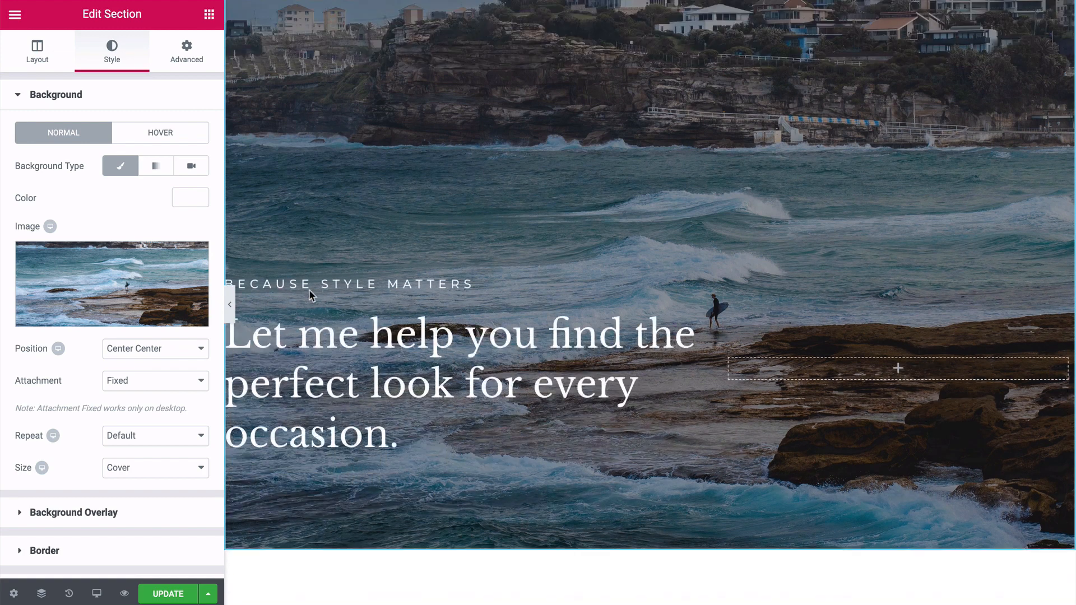
pyautogui.scroll(3, 312, 296)
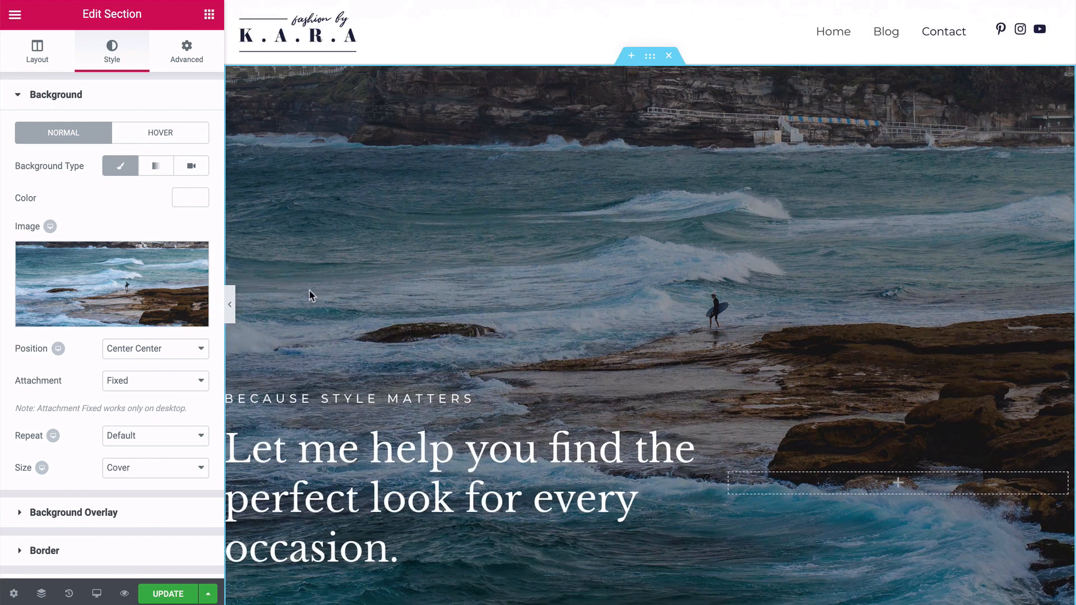
# - Unlink the hero section's margin values and set its top padding to 150 px
pyautogui.click(185, 46)
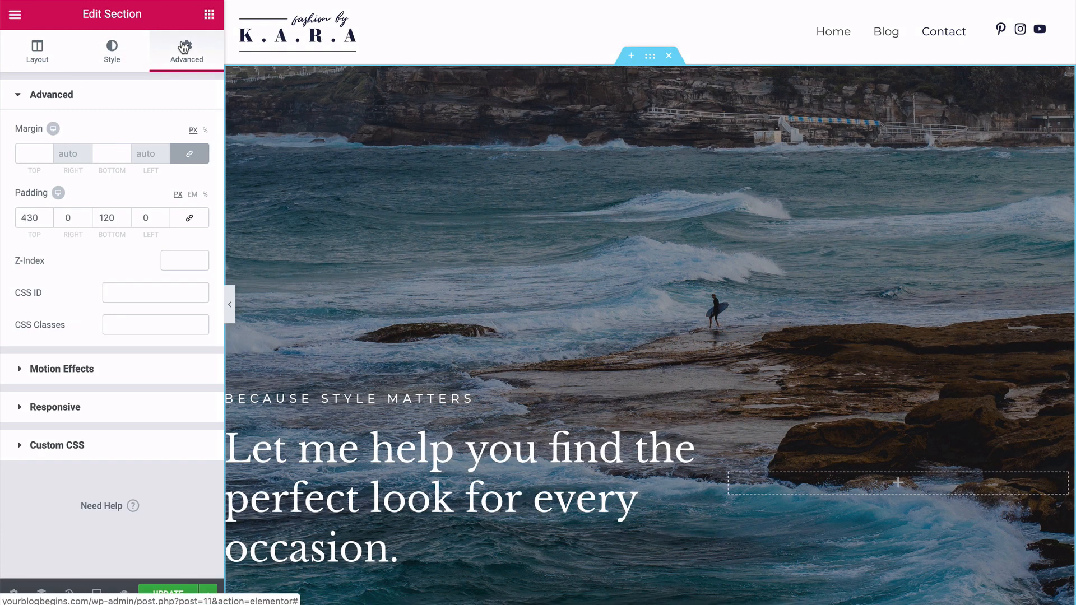
pyautogui.click(188, 155)
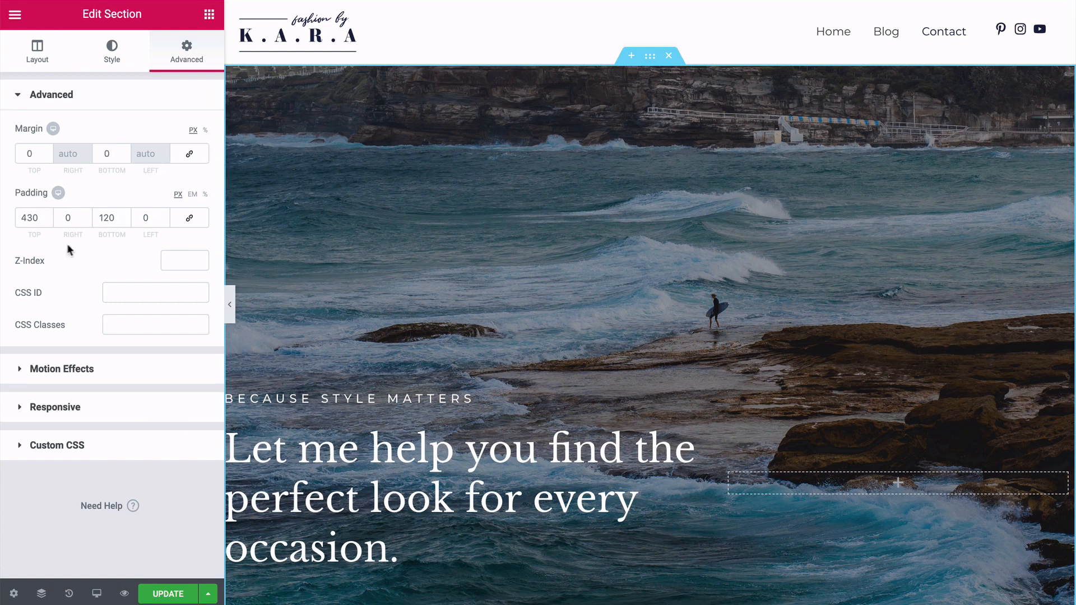
pyautogui.click(48, 220)
pyautogui.click(48, 220)
pyautogui.click(48, 221)
pyautogui.moveTo(48, 220); pyautogui.dragTo(47, 220)
pyautogui.moveTo(47, 220); pyautogui.dragTo(47, 220)
pyautogui.moveTo(66, 218); pyautogui.dragTo(66, 220)
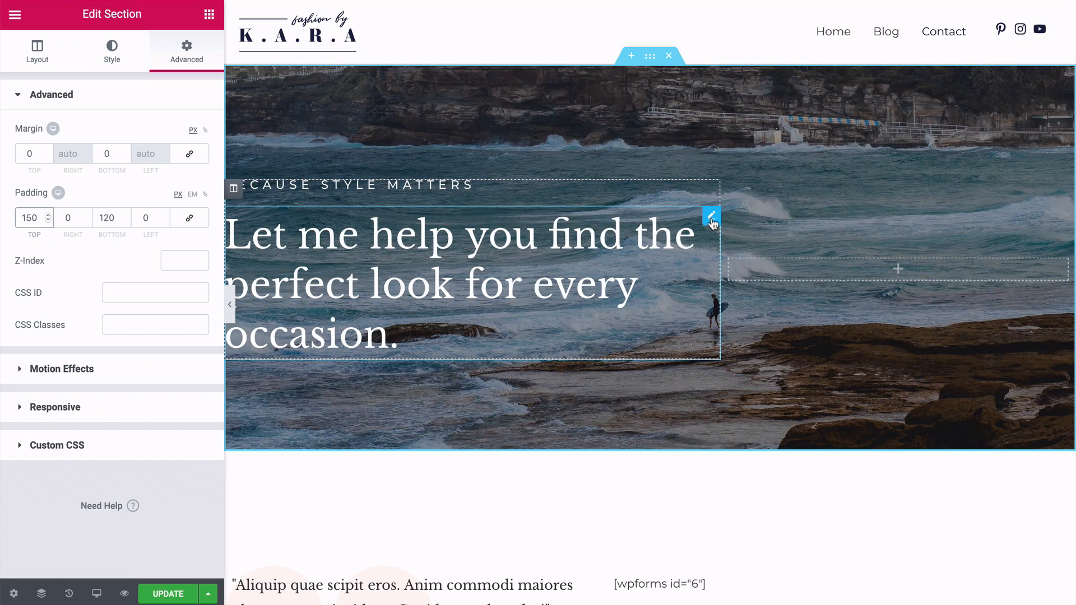
# - Delete the large "Let me help you find the perfect look" heading and the empty second column from the hero section
pyautogui.rightClick(713, 224)
pyautogui.click(739, 441)
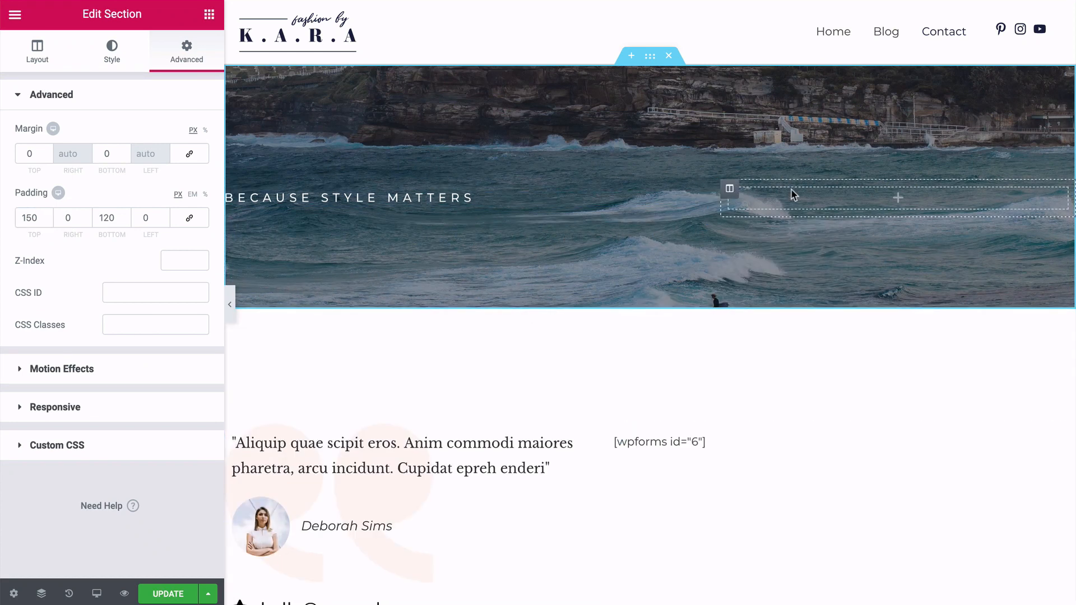
pyautogui.rightClick(731, 195)
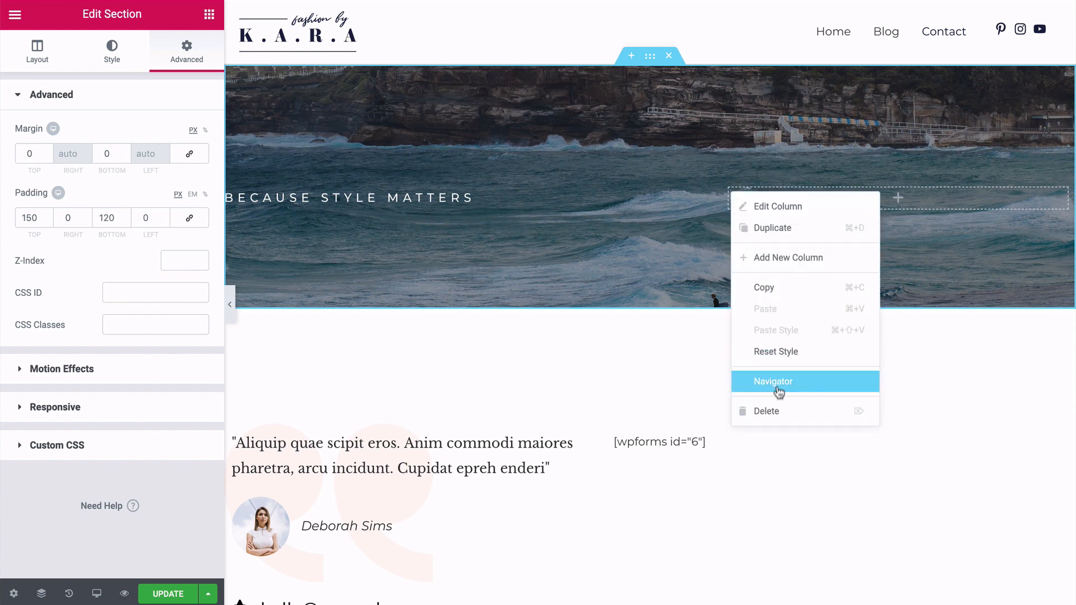
pyautogui.click(784, 411)
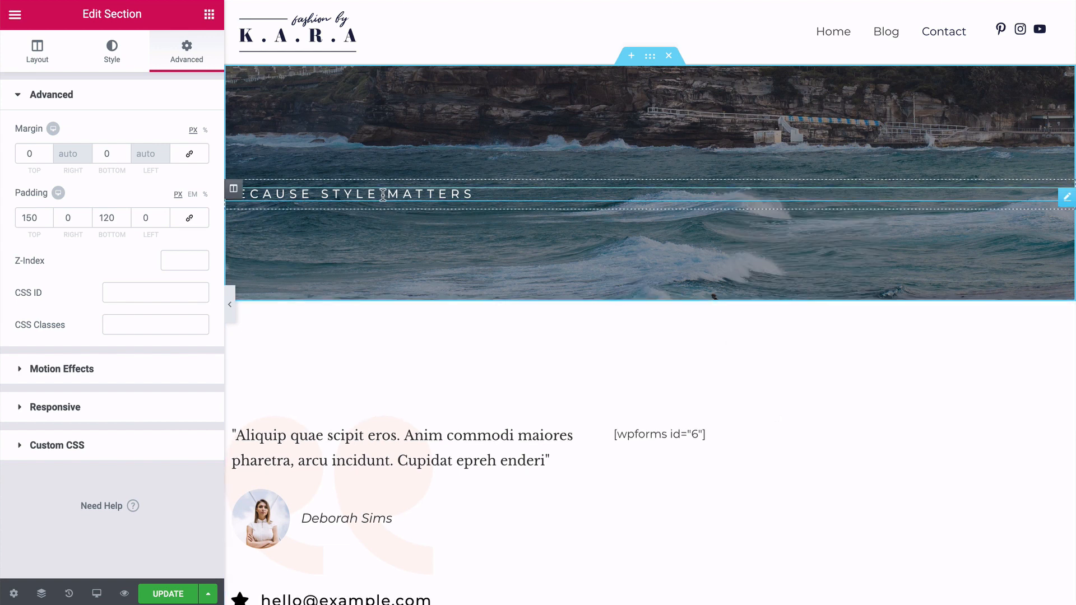
# - Center the hero section's remaining small heading and change its text to CONTACT
pyautogui.click(476, 194)
pyautogui.click(142, 352)
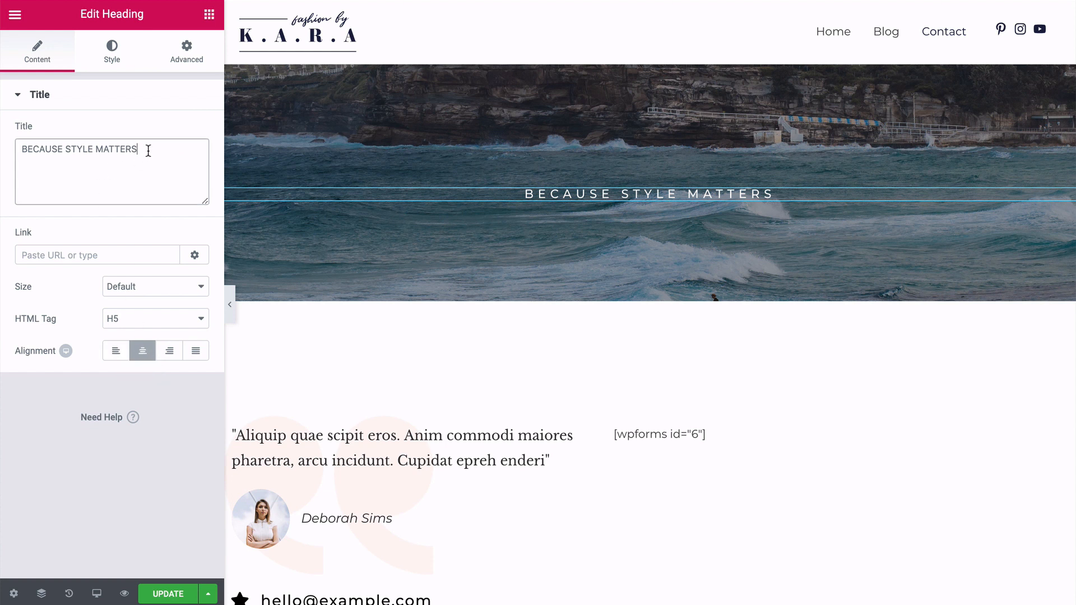
pyautogui.moveTo(147, 149); pyautogui.dragTo(23, 151)
pyautogui.write('CONTACT')
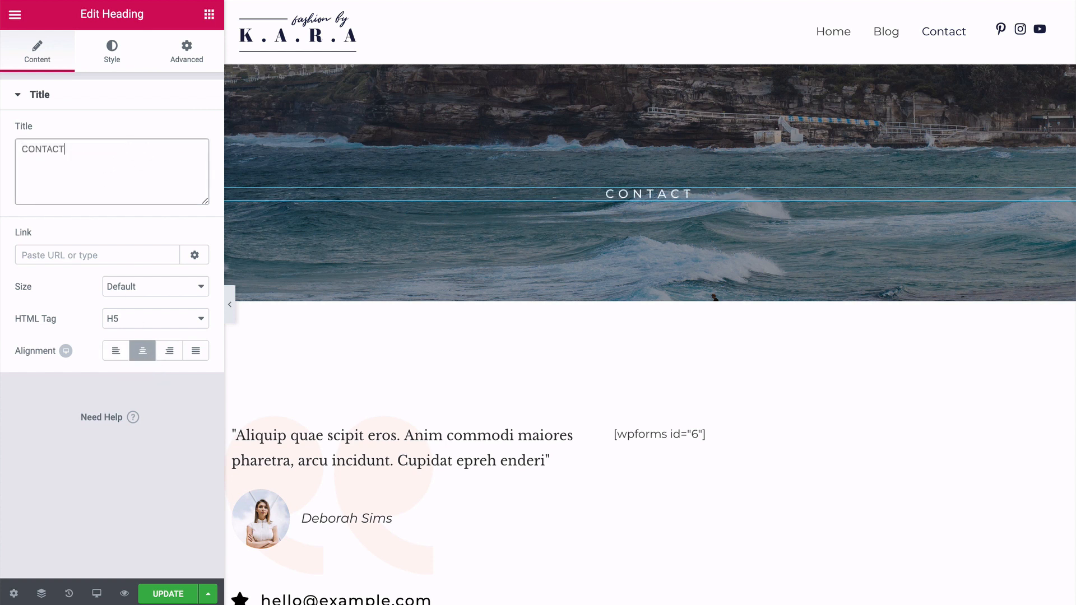
# - Set the CONTACT heading's font size to 36 px in its typography settings
pyautogui.click(106, 53)
pyautogui.click(191, 165)
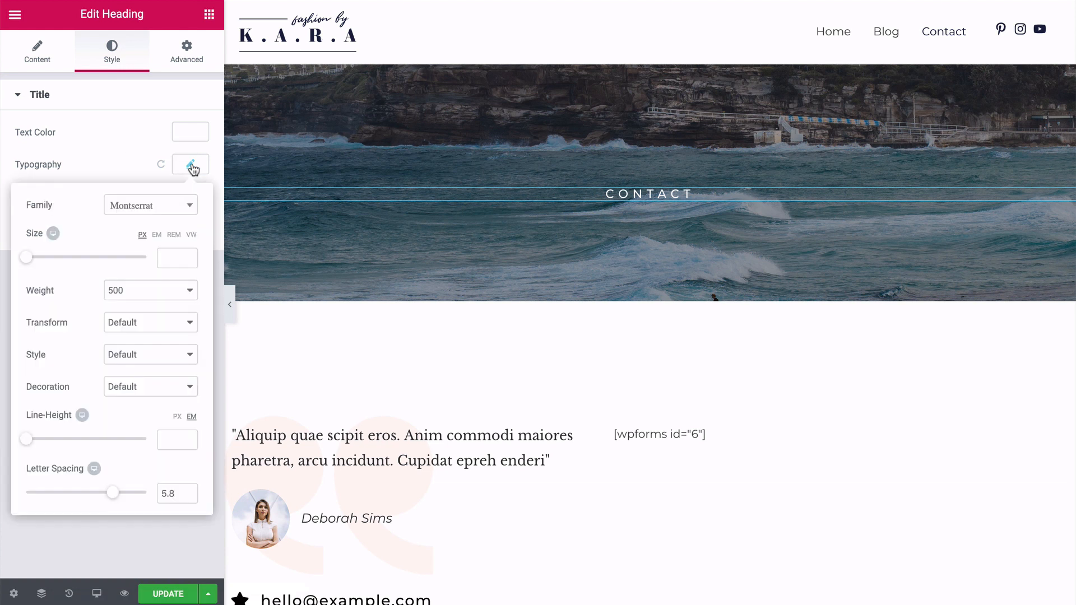
pyautogui.moveTo(28, 262); pyautogui.dragTo(49, 263)
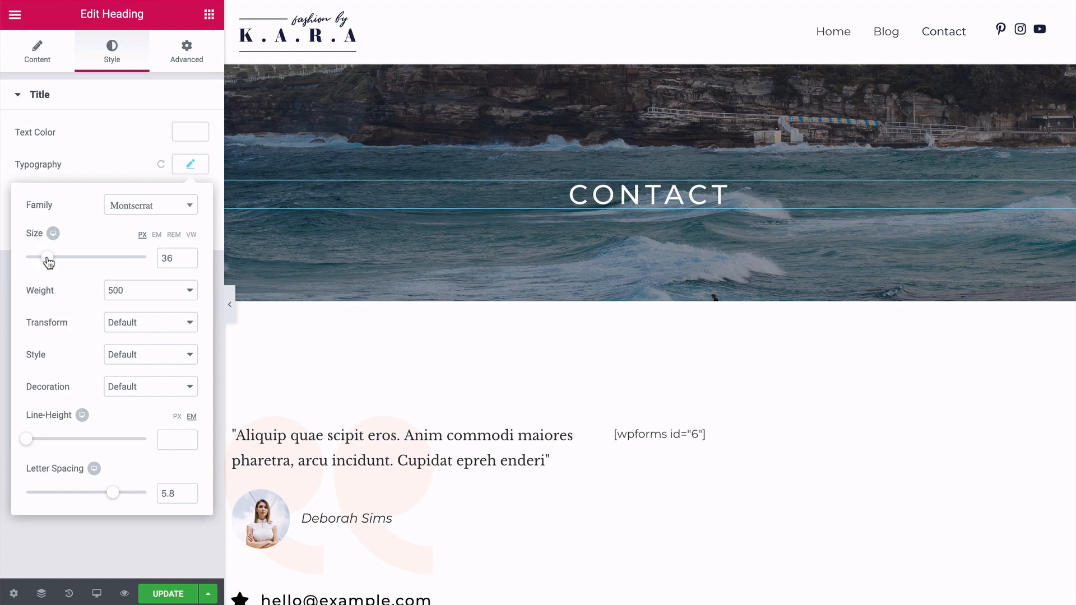
pyautogui.click(188, 171)
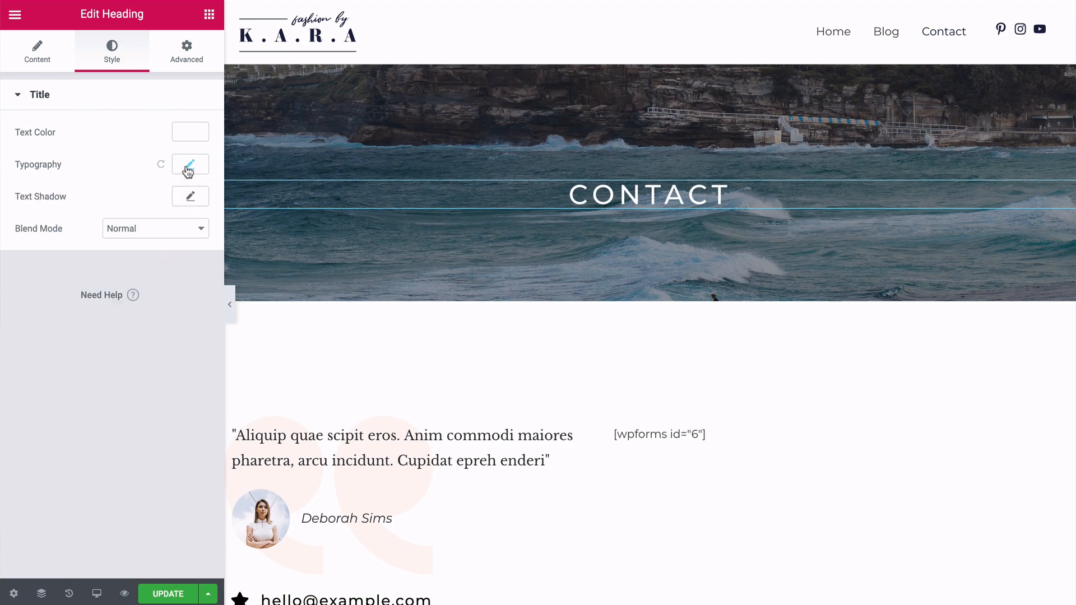
# - Delete the column holding the wpforms shortcode from the section below the hero
pyautogui.scroll(-4, 416, 211)
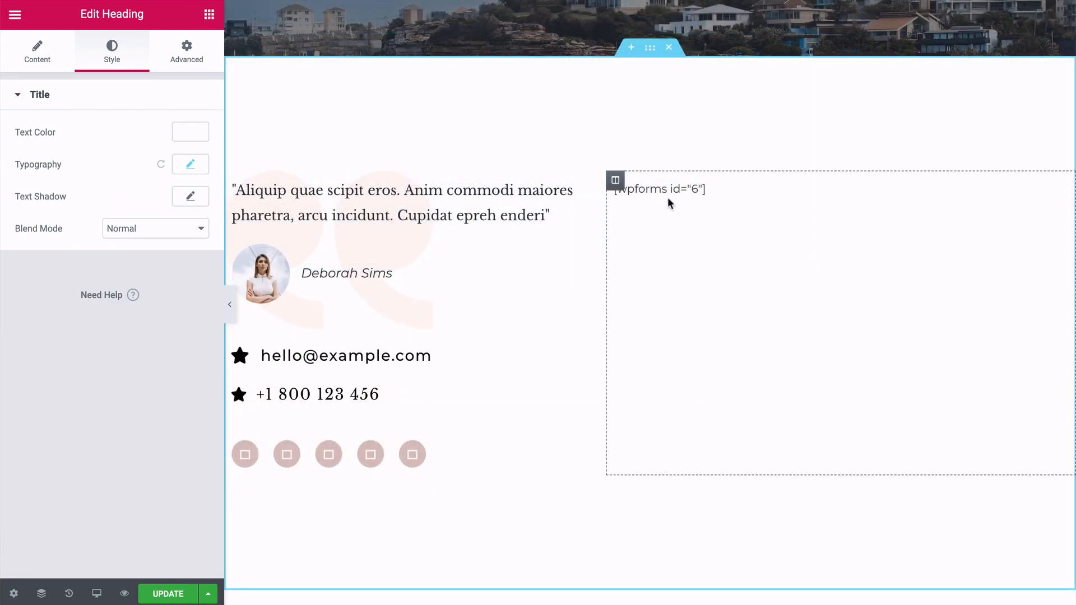
pyautogui.scroll(3, 500, 266)
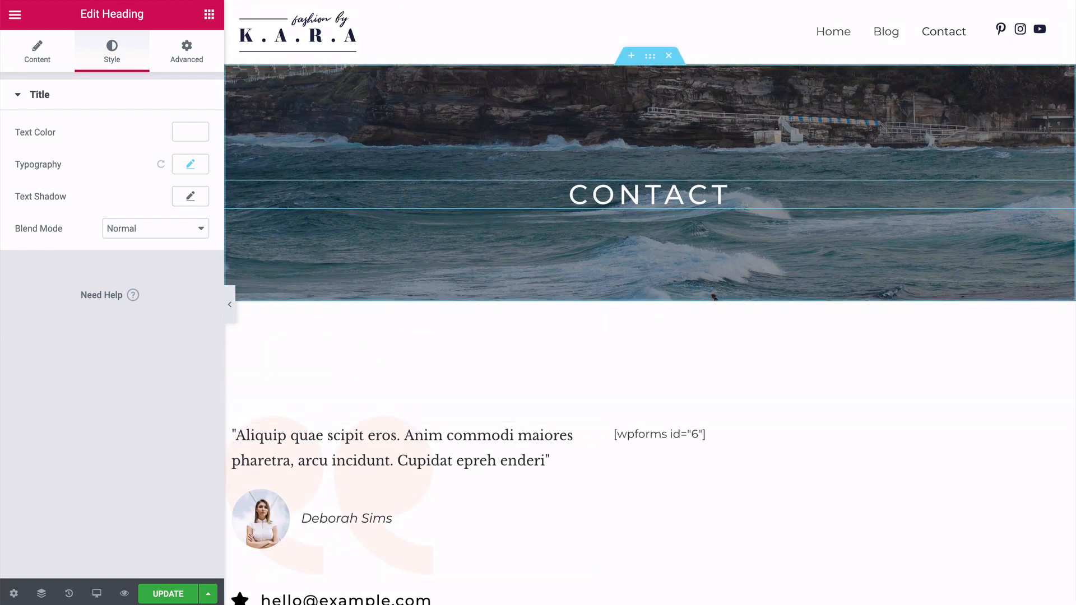
pyautogui.scroll(-4, 609, 260)
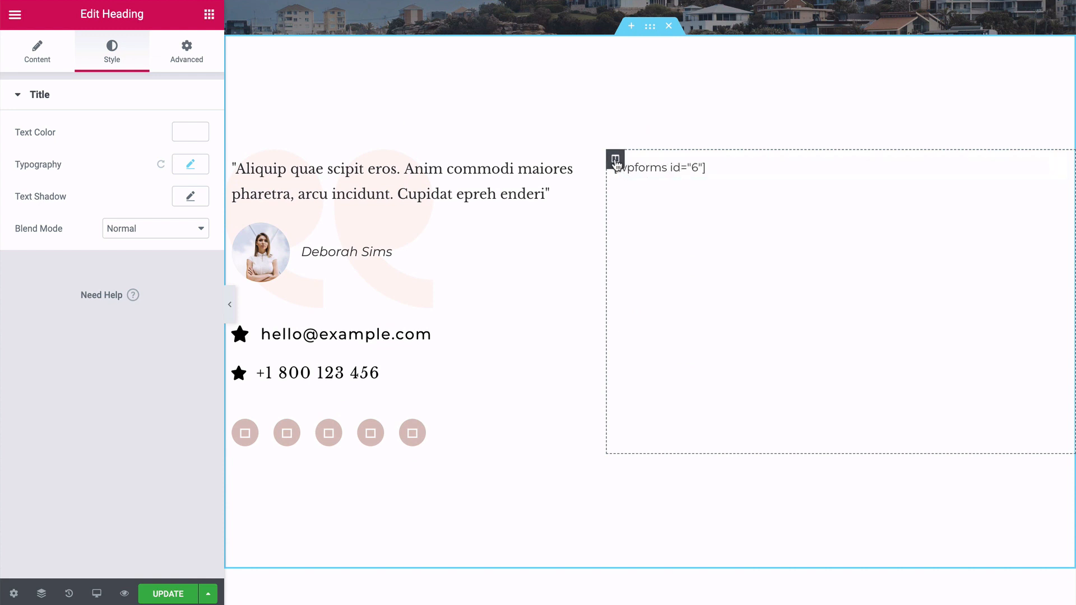
pyautogui.rightClick(616, 161)
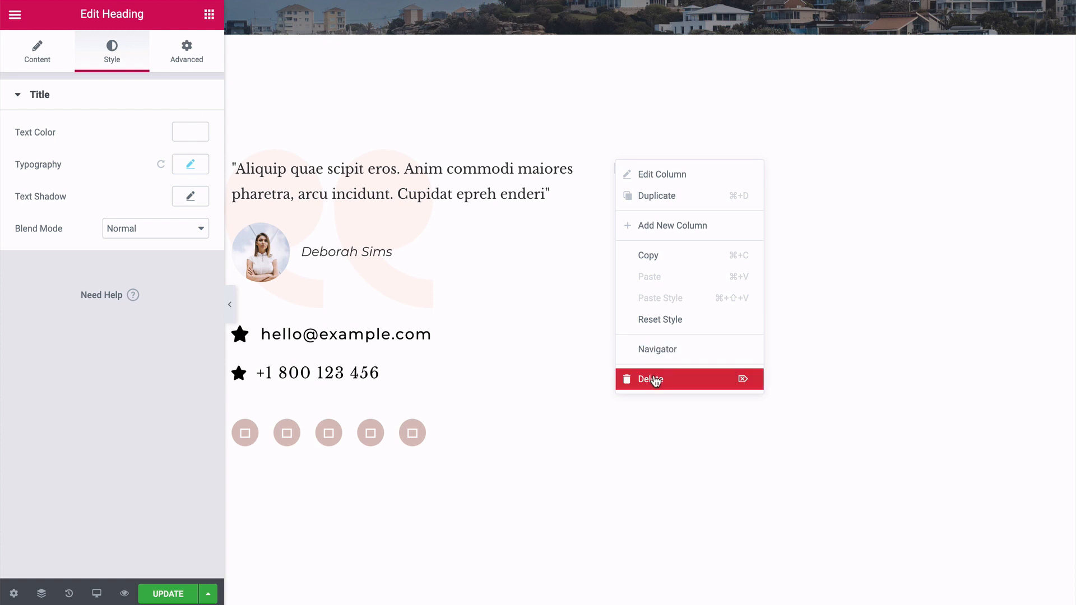
pyautogui.click(653, 379)
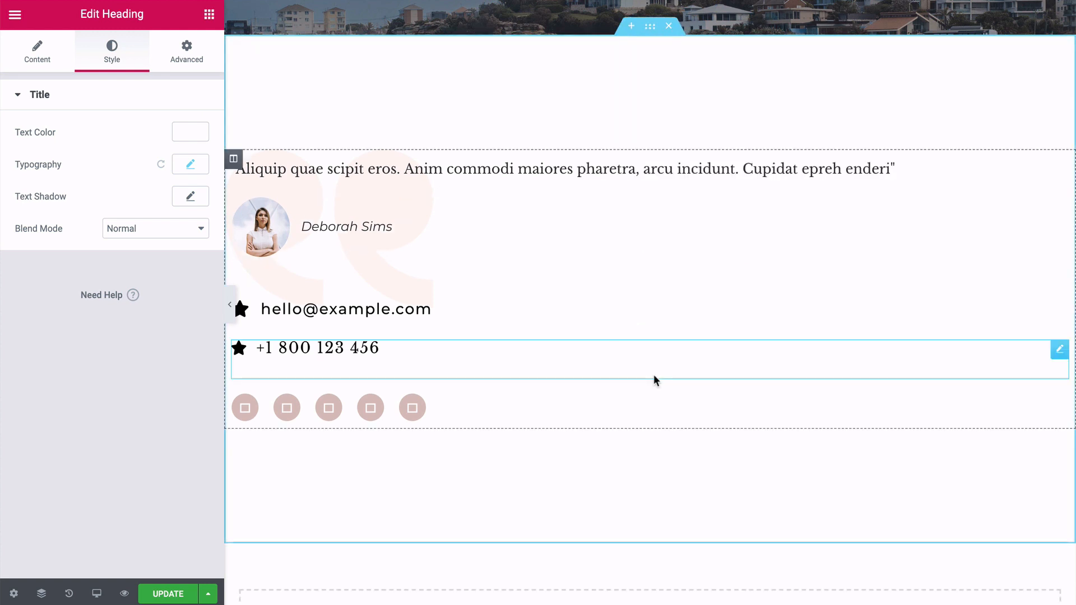
# - Center the testimonial below the hero section
pyautogui.click(430, 173)
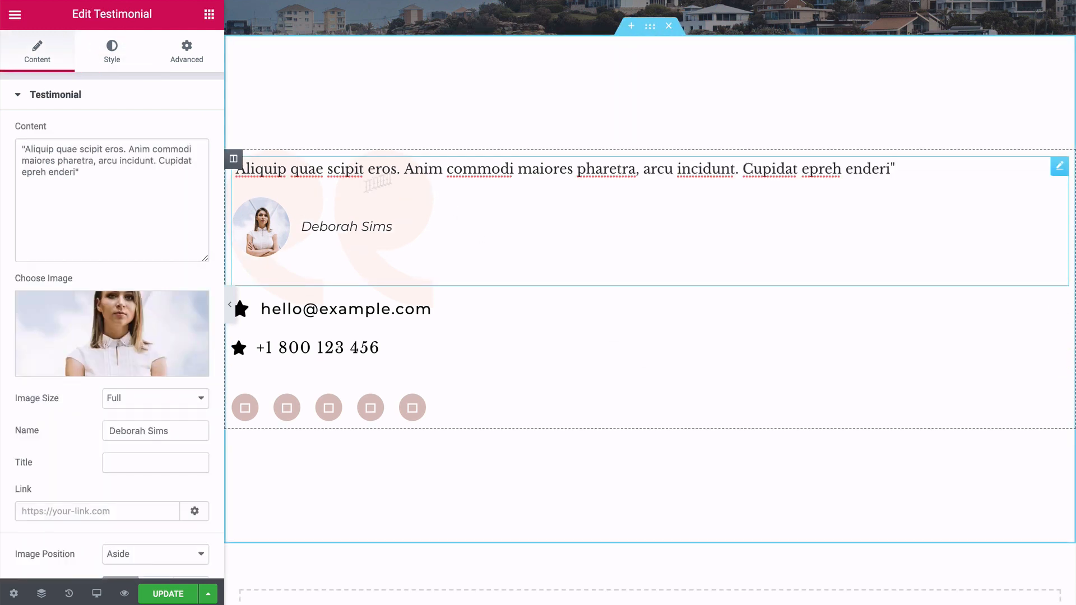
pyautogui.scroll(-1, 133, 466)
pyautogui.scroll(-2, 133, 466)
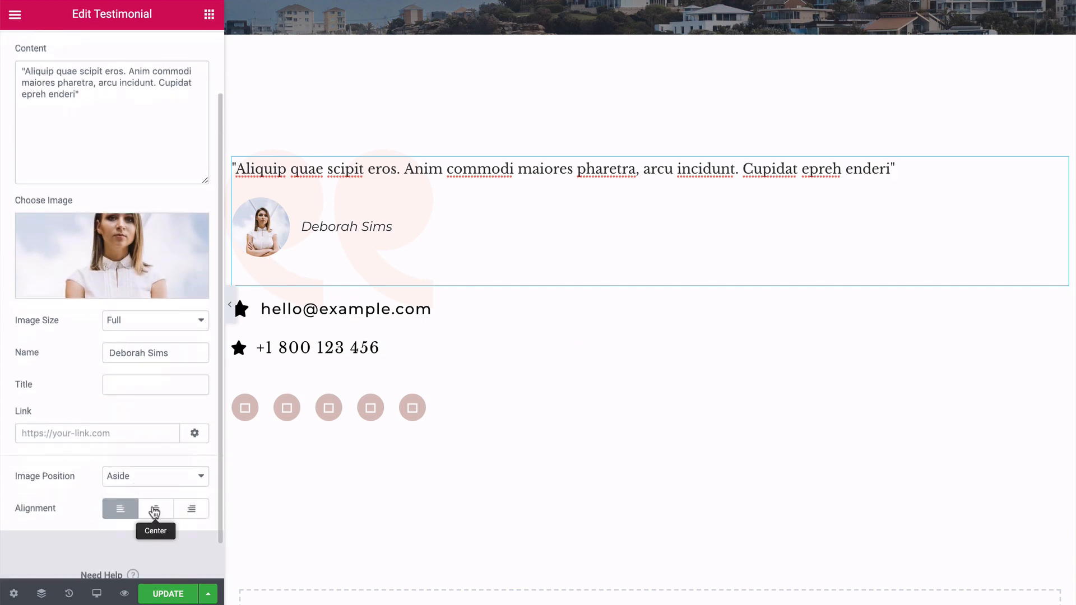
pyautogui.click(156, 508)
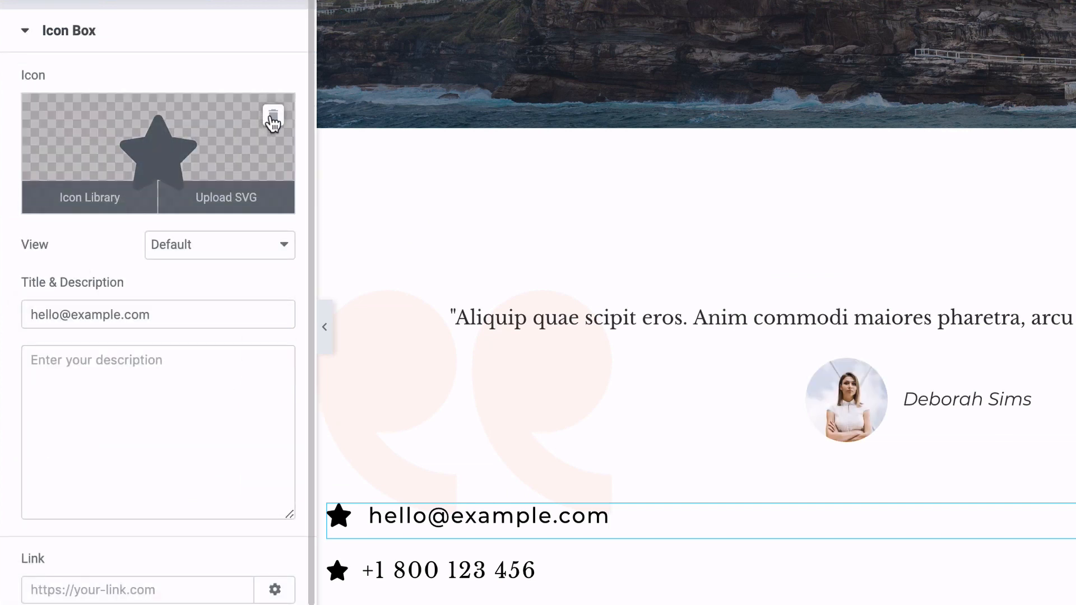
# - Remove the star icons from the e-mail and phone number icon boxes
pyautogui.click(273, 118)
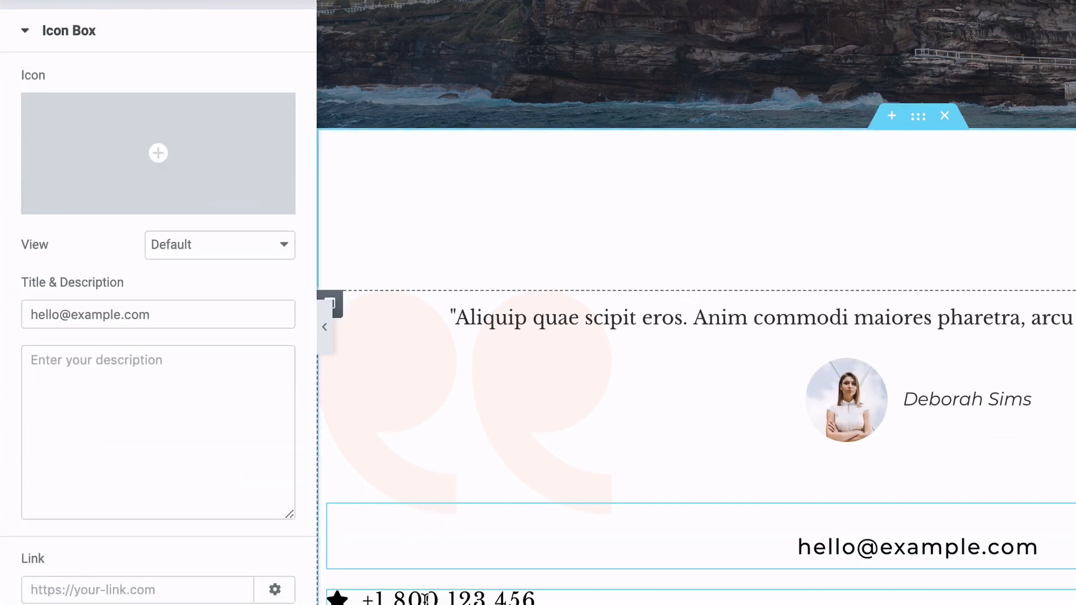
pyautogui.click(425, 597)
pyautogui.moveTo(281, 143)
pyautogui.click(273, 116)
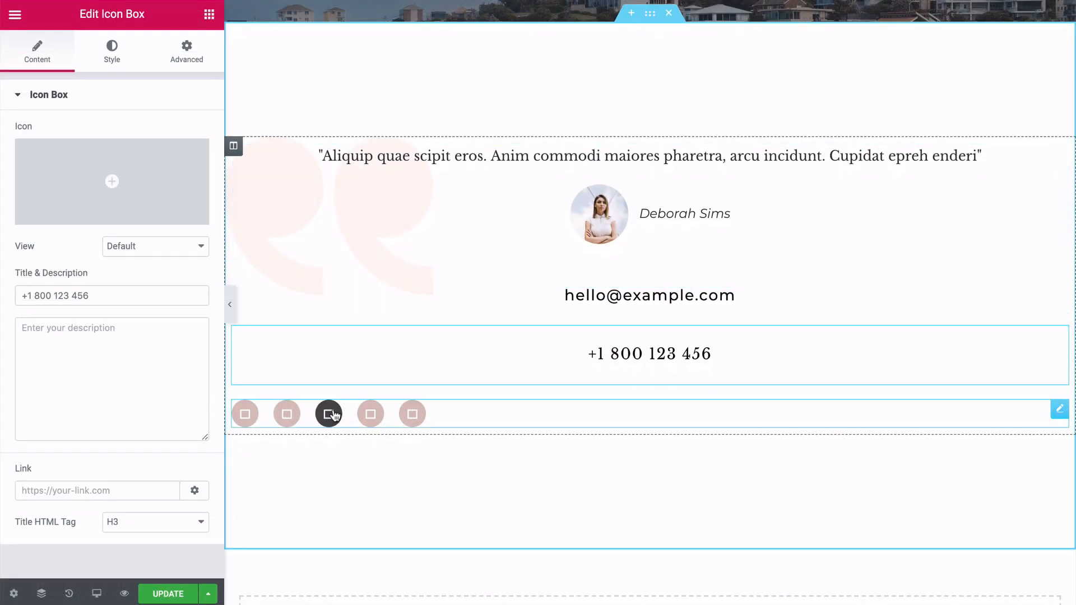
# - Set the social icons' color to Official Color and center the row of icons
pyautogui.click(335, 416)
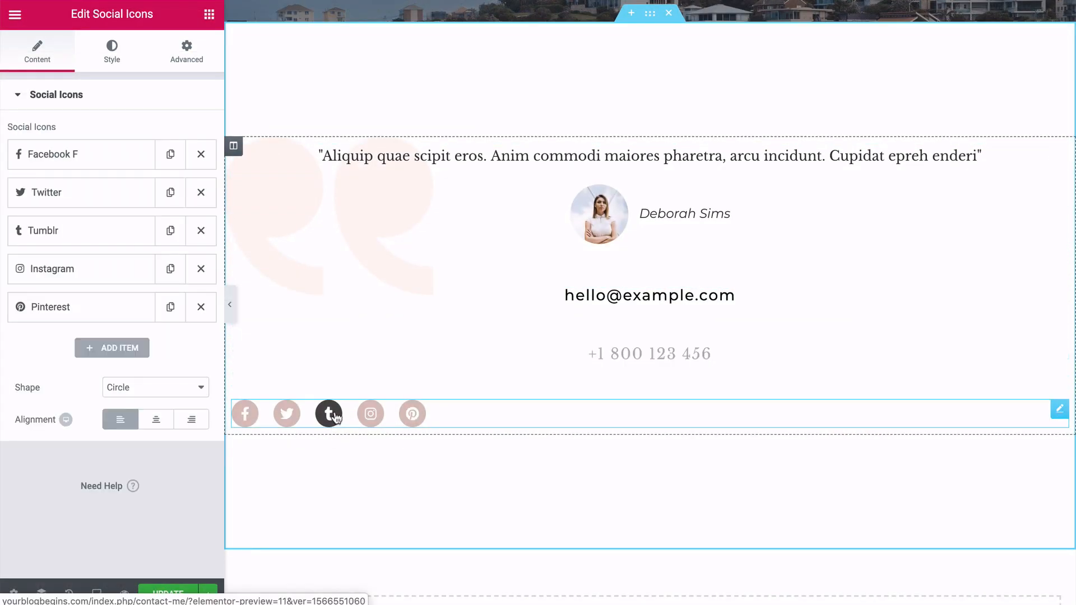
pyautogui.click(112, 57)
pyautogui.click(135, 131)
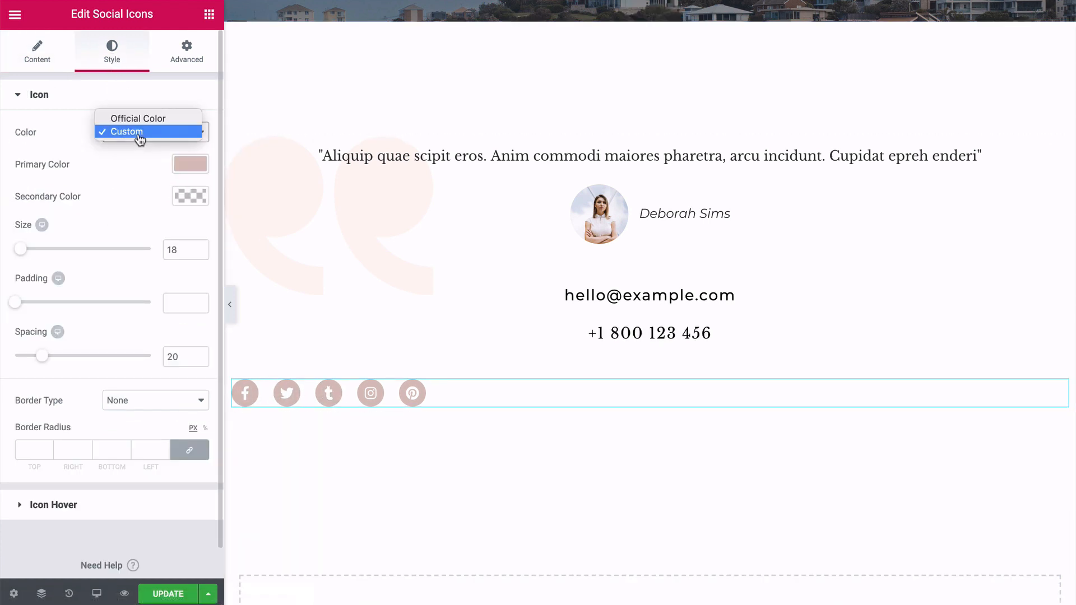
pyautogui.click(137, 116)
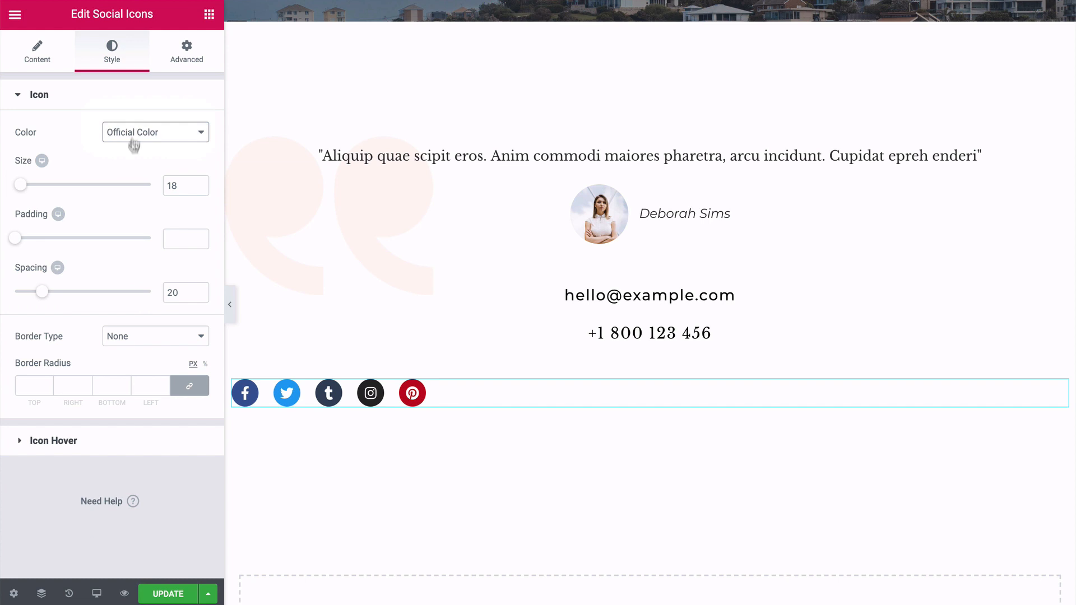
pyautogui.click(48, 62)
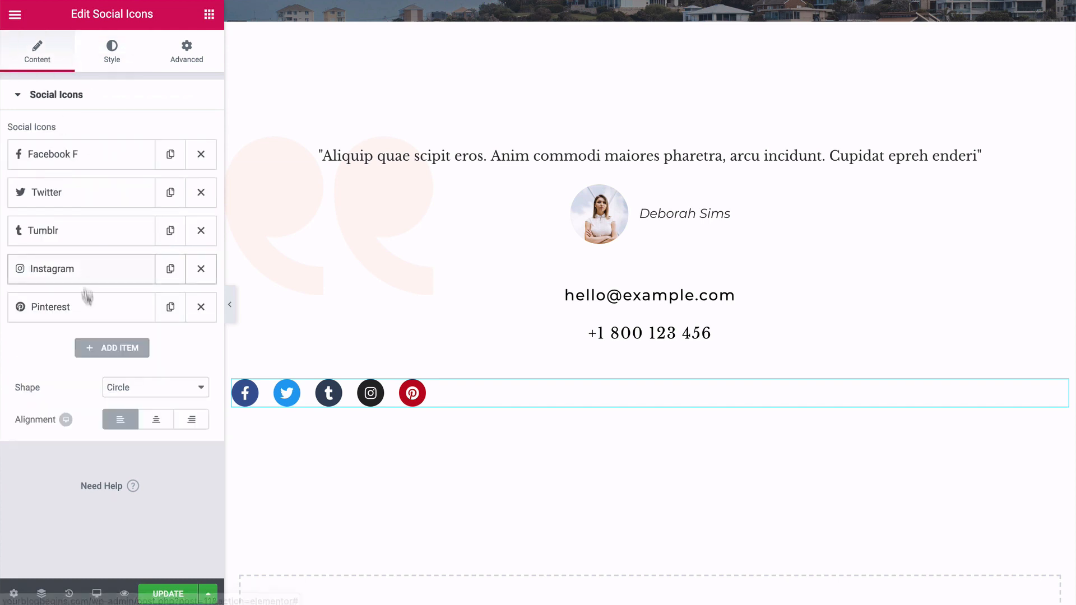
pyautogui.click(155, 419)
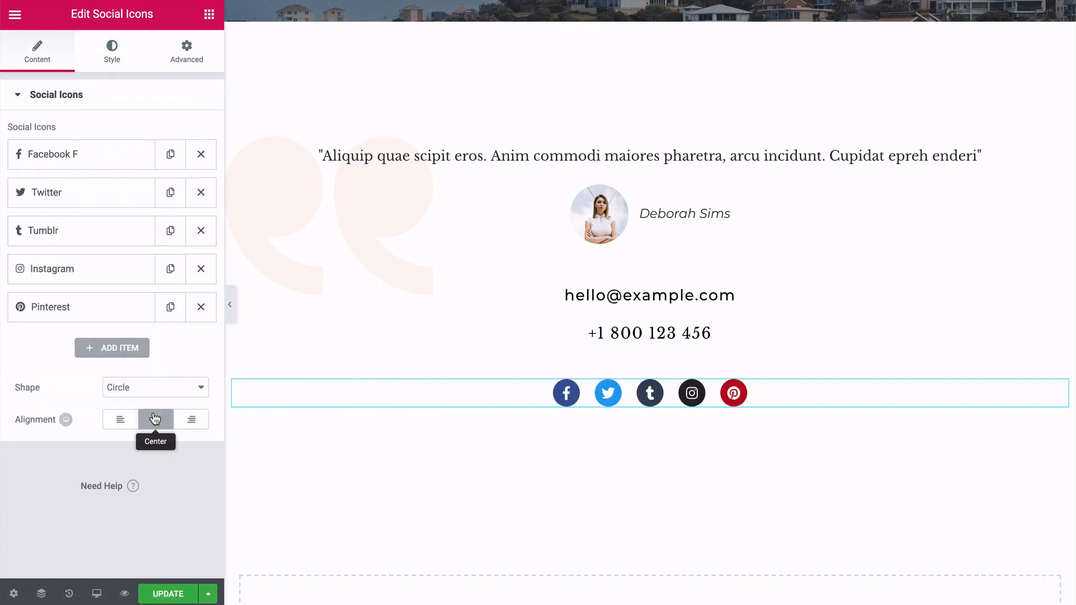
# - Review the Contact page's layout without the editing panel and check the testimonial column's background image settings
pyautogui.click(230, 303)
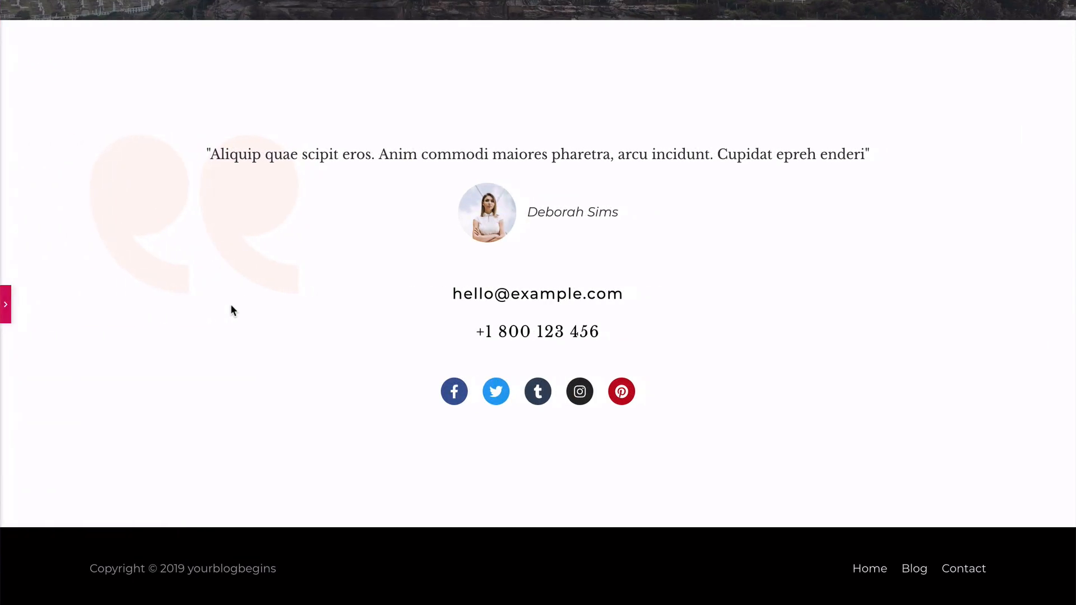
pyautogui.scroll(5, 318, 323)
pyautogui.scroll(-5, 318, 323)
pyautogui.click(6, 304)
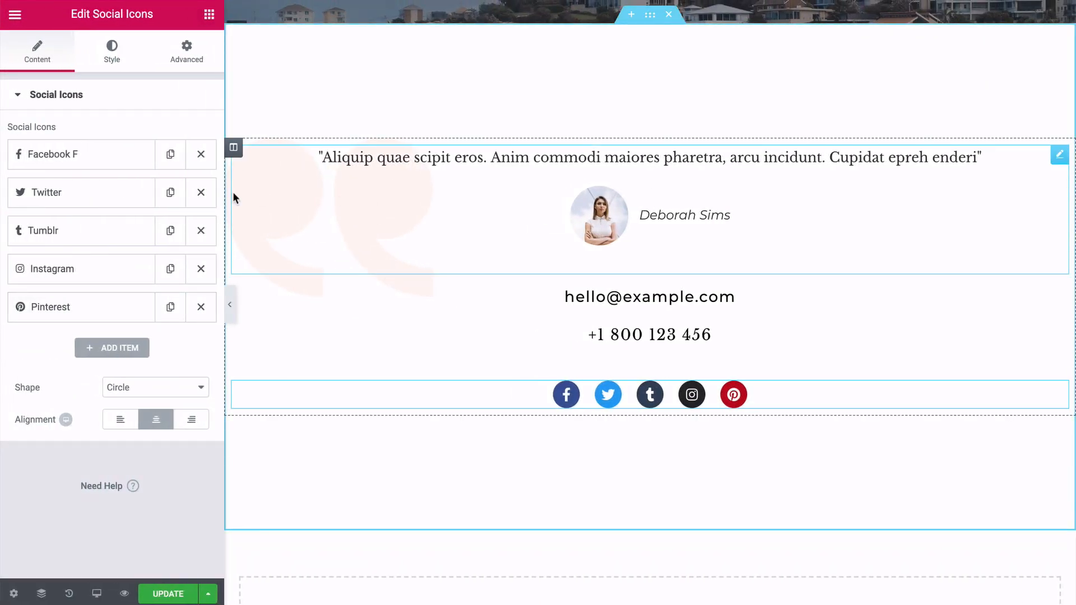
pyautogui.click(235, 149)
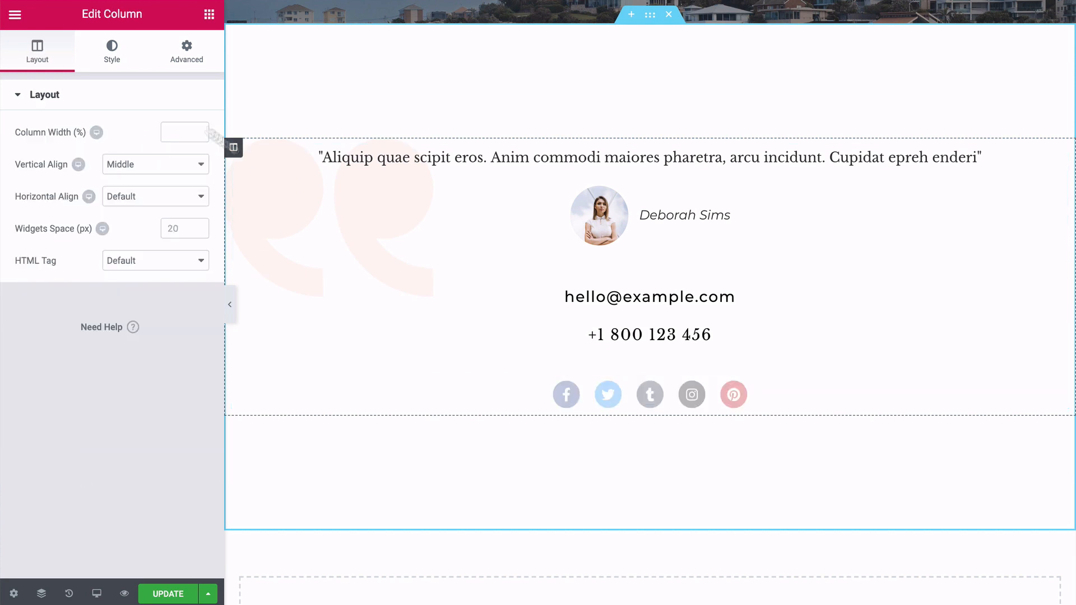
pyautogui.click(112, 50)
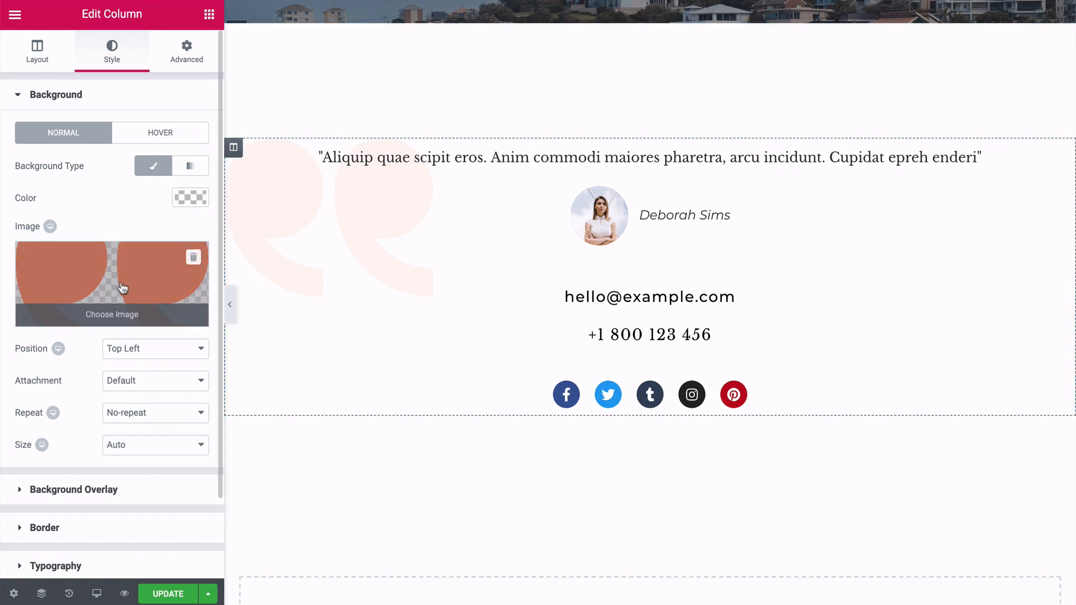
pyautogui.scroll(-4, 349, 260)
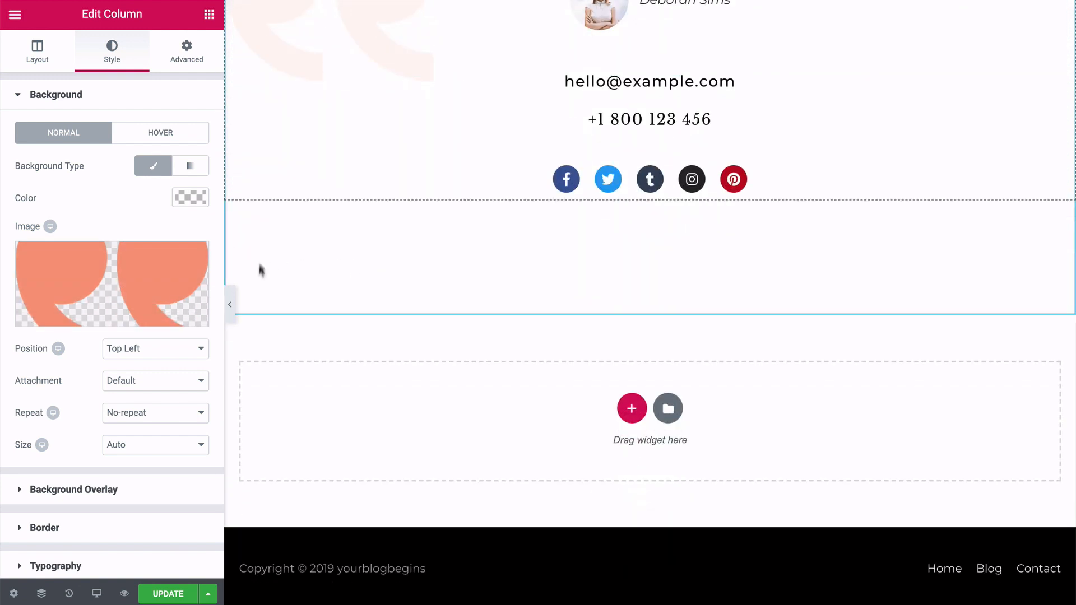
pyautogui.click(230, 310)
pyautogui.scroll(5, 158, 382)
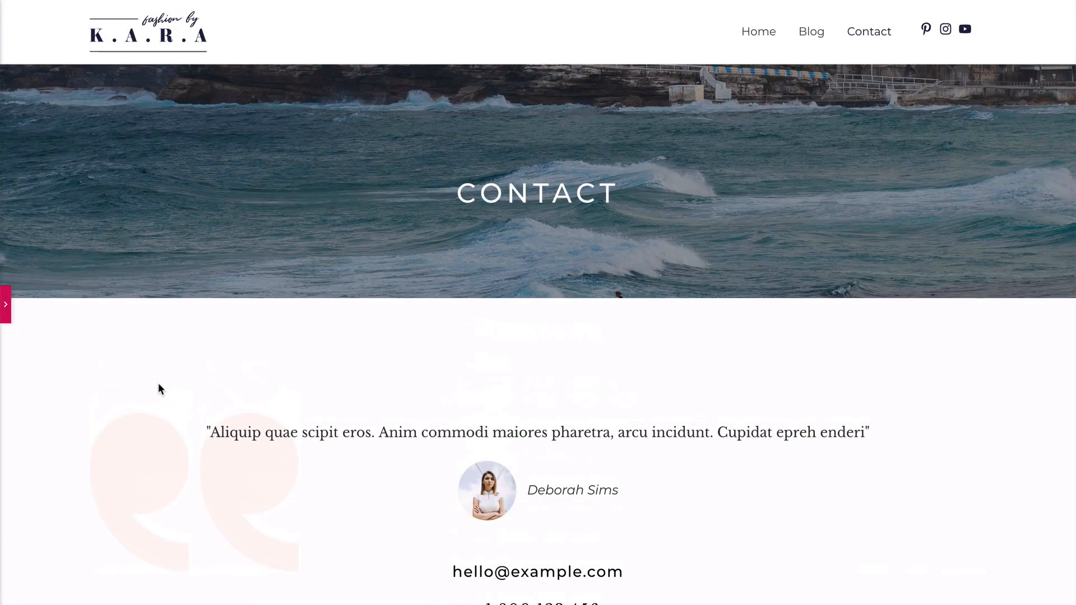
pyautogui.scroll(-4, 158, 382)
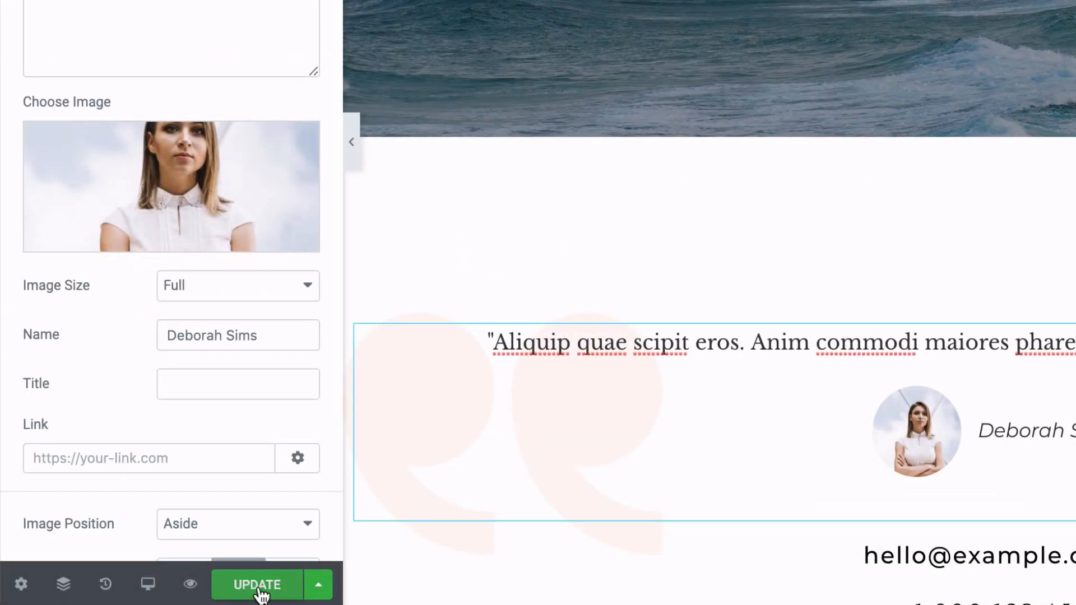
# - Save the Contact page's changes and leave the Elementor editor
pyautogui.click(259, 593)
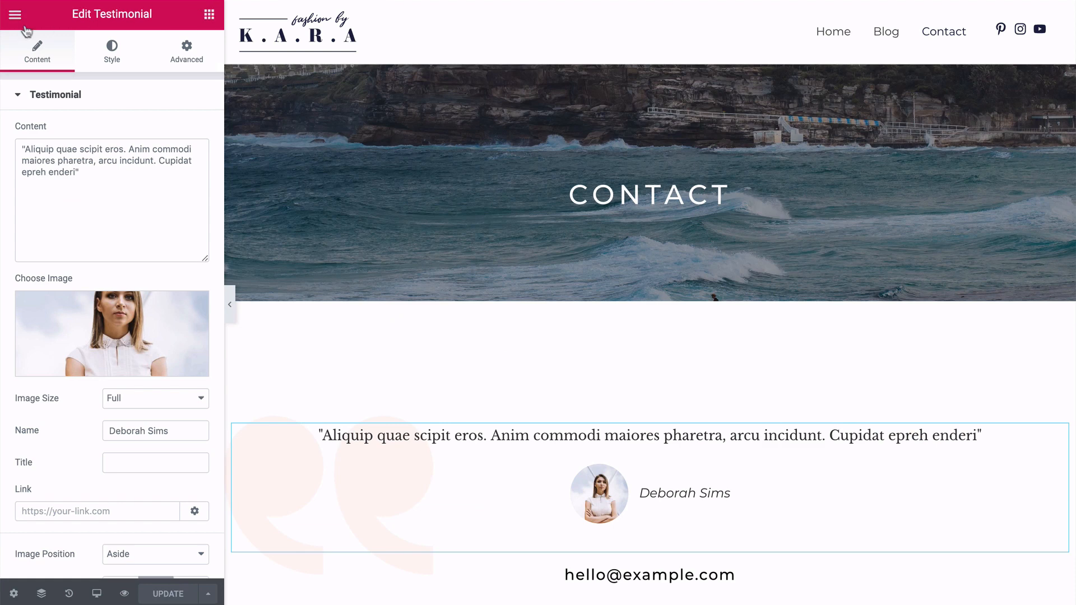
pyautogui.click(16, 15)
pyautogui.click(88, 414)
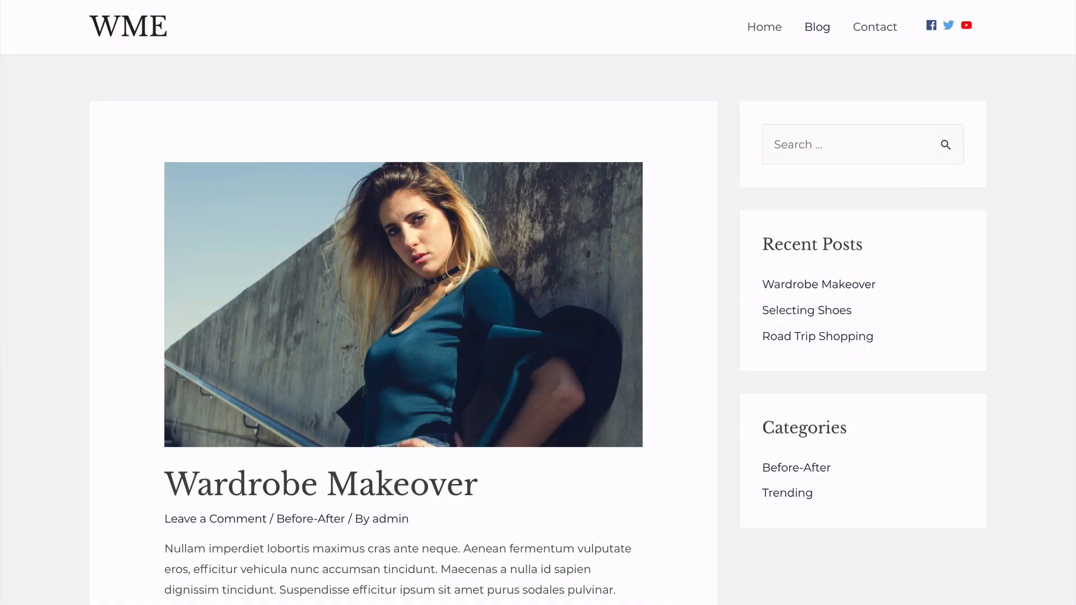
# - Review the example blog page's full list of posts and its sidebar from start to end
pyautogui.scroll(-5, 538, 302)
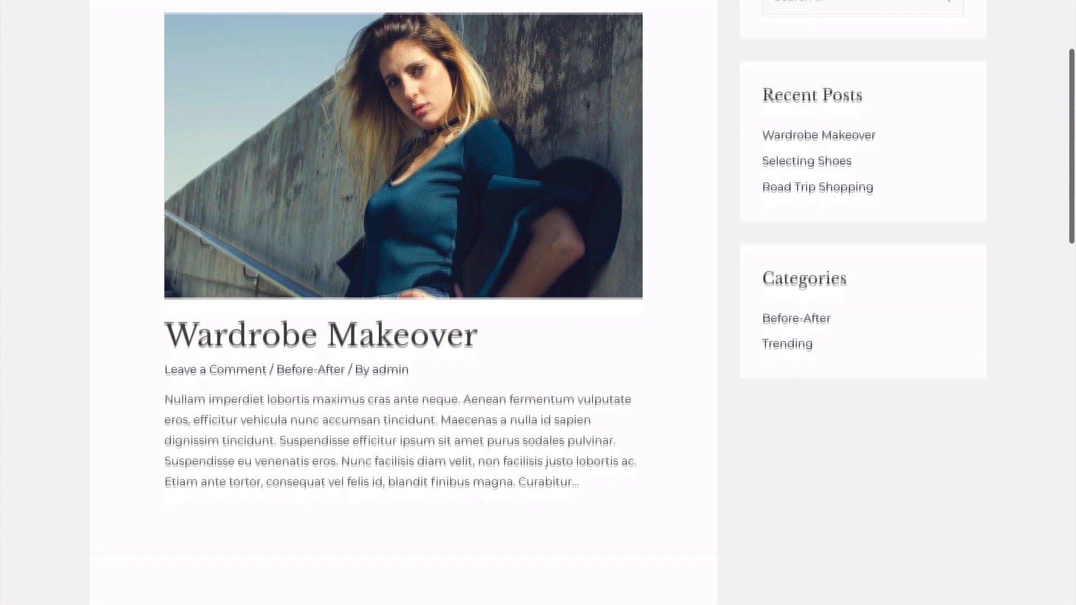
pyautogui.scroll(-10, 538, 303)
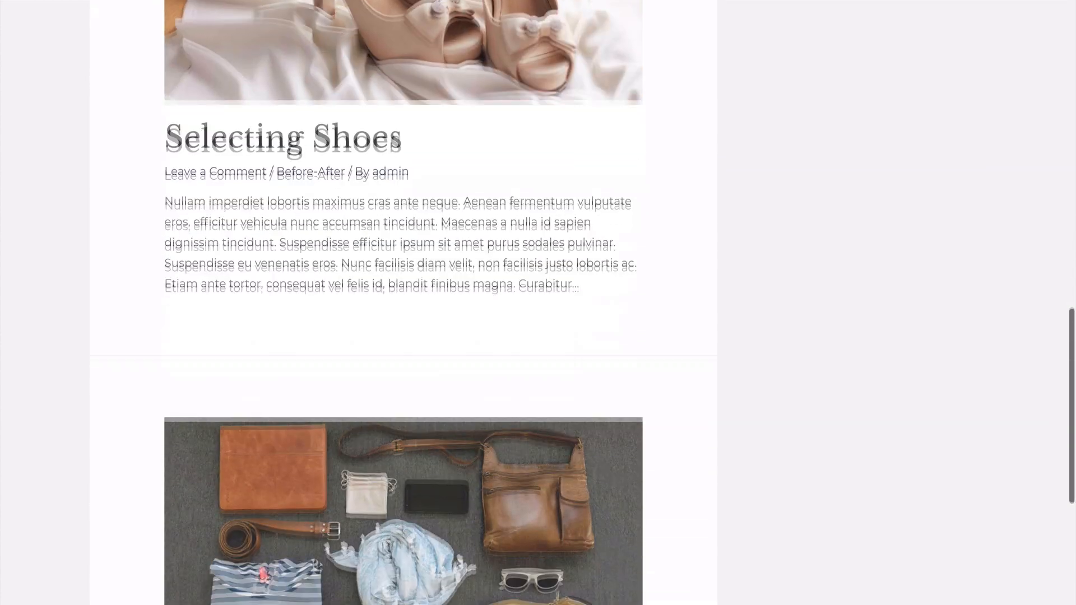
pyautogui.scroll(-5, 538, 303)
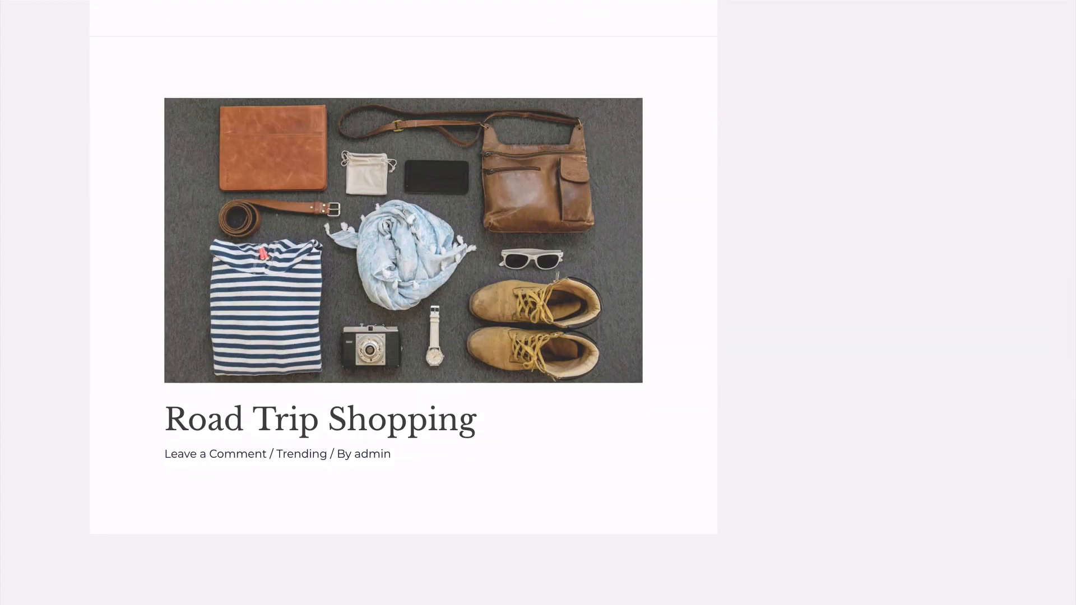
pyautogui.scroll(8, 538, 302)
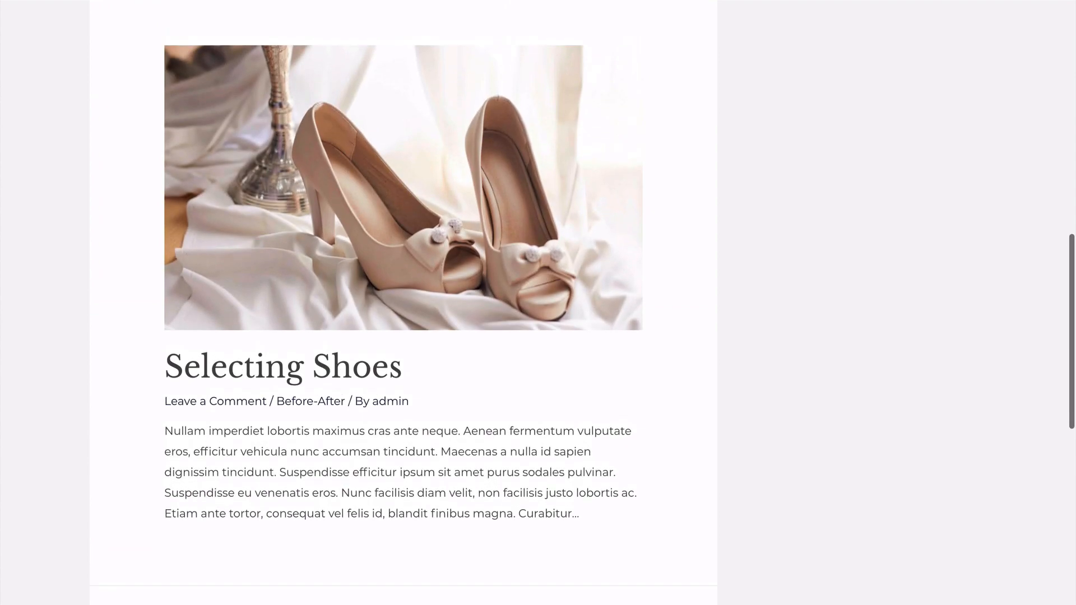
pyautogui.scroll(10, 538, 303)
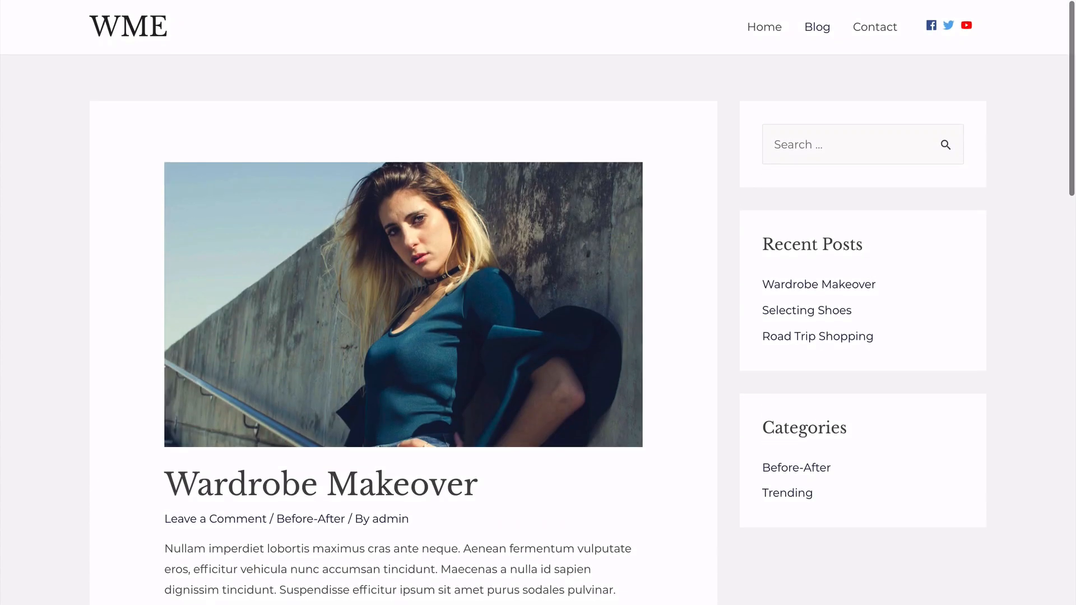
pyautogui.scroll(-1, 538, 303)
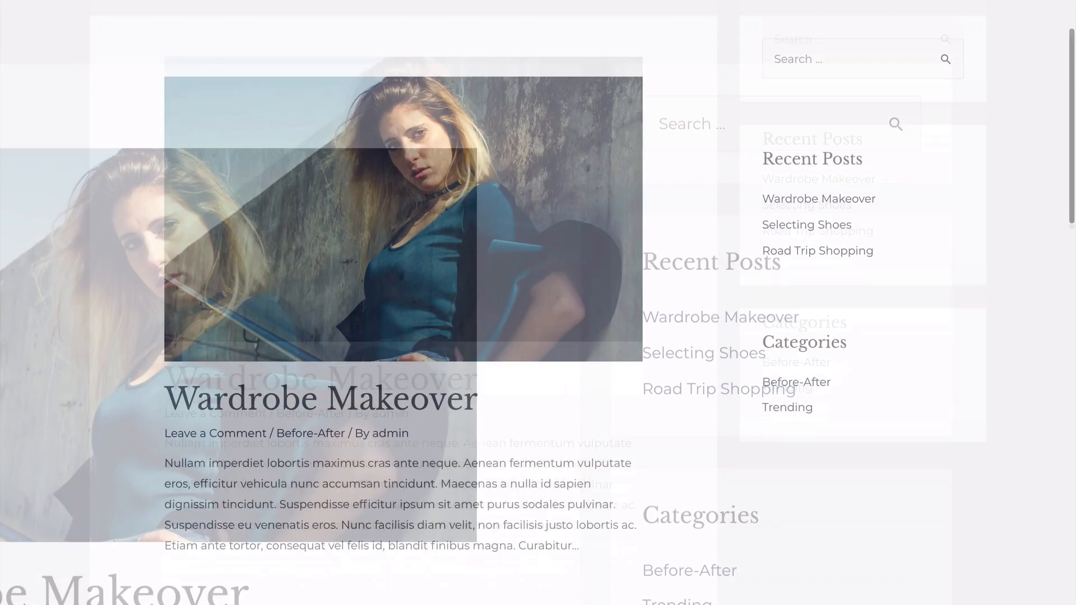
pyautogui.scroll(-15, 404, 303)
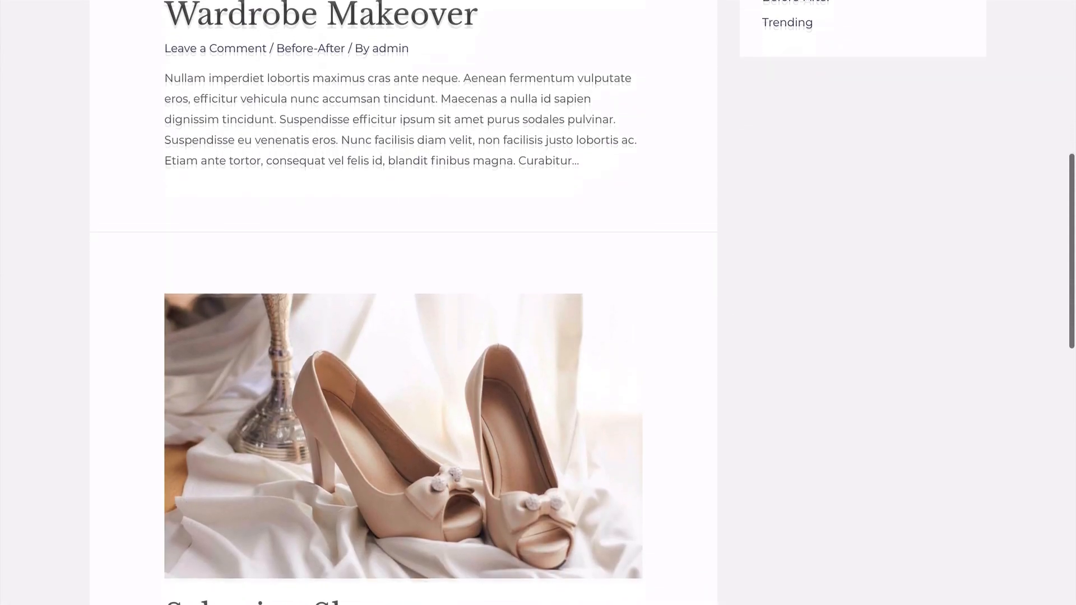
pyautogui.scroll(-3, 404, 302)
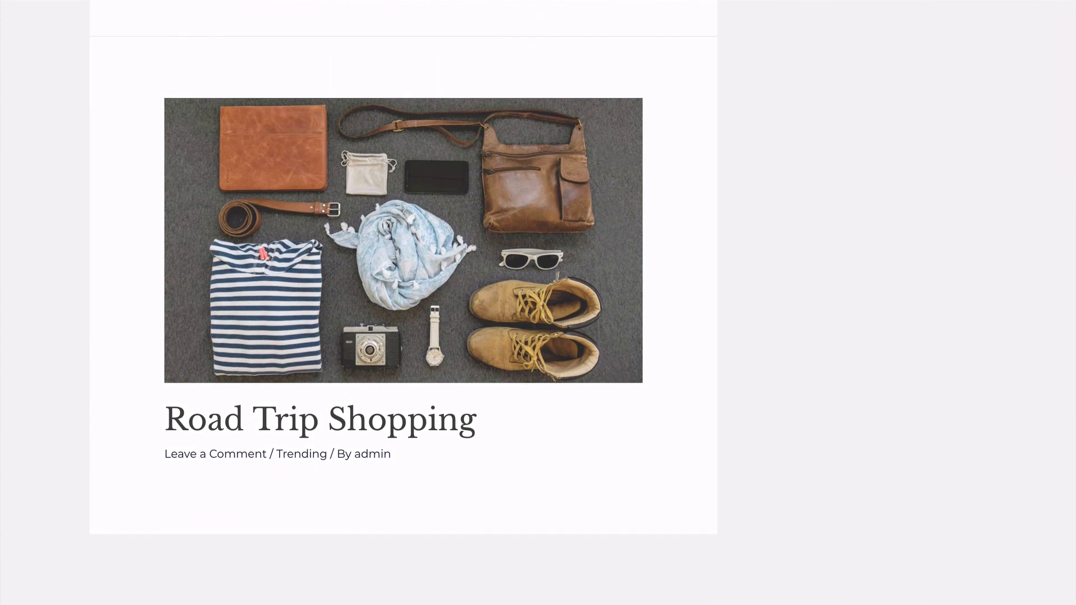
# - Open the Road Trip Shopping post from the blog page and skim it down to the comment section
pyautogui.click(320, 420)
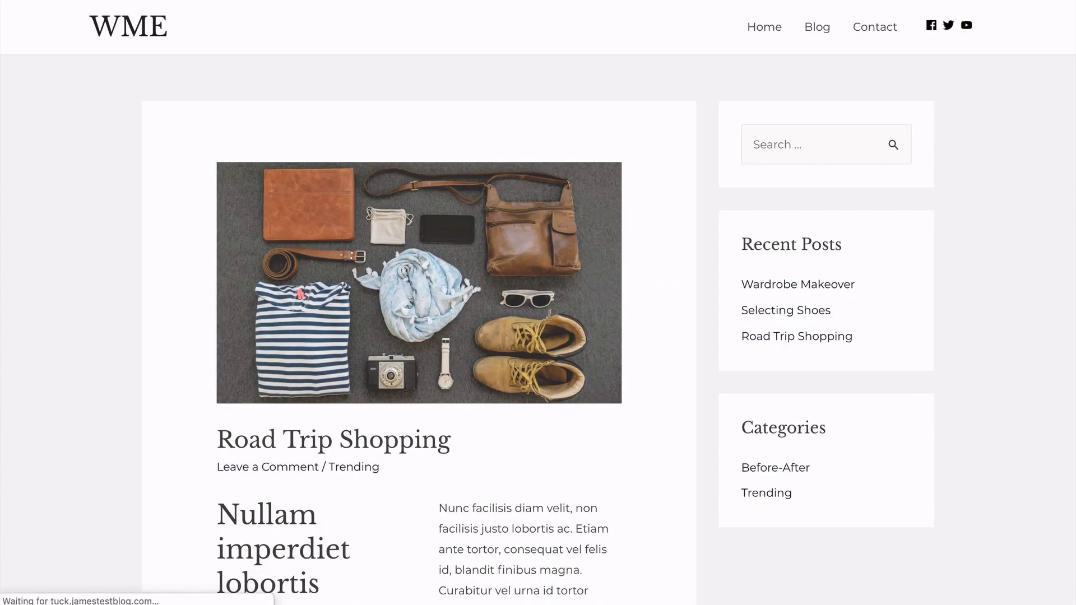
pyautogui.scroll(-7, 538, 303)
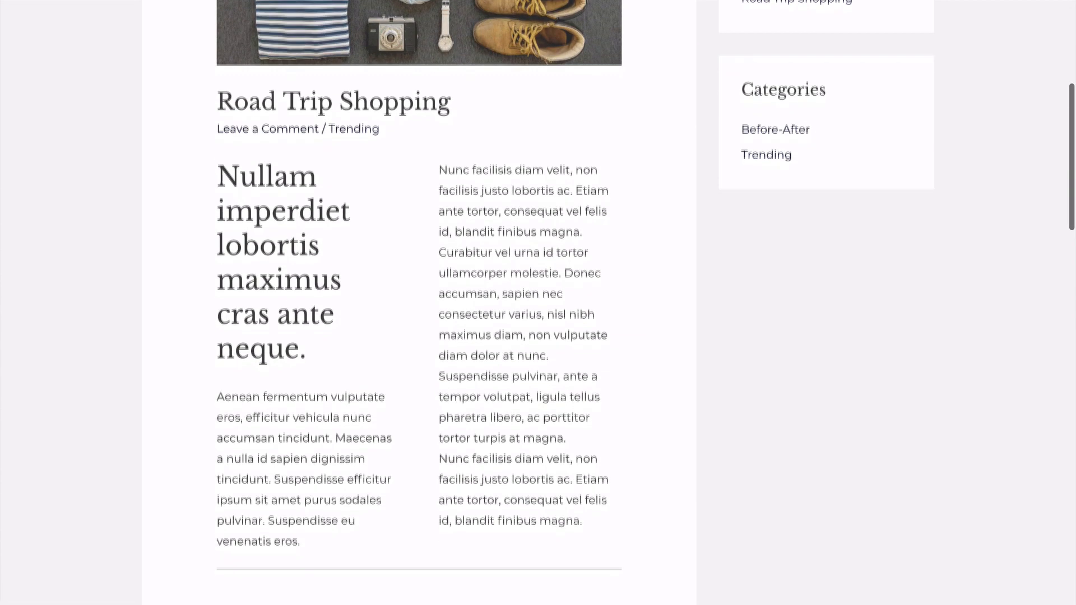
pyautogui.scroll(-10, 538, 303)
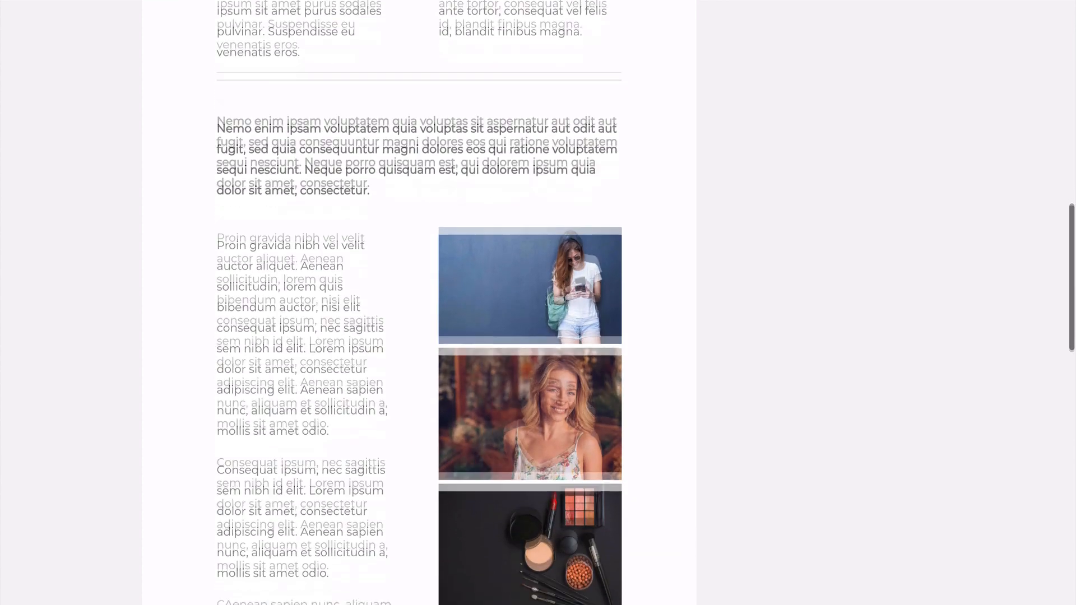
pyautogui.scroll(-3, 538, 303)
pyautogui.scroll(-5, 538, 303)
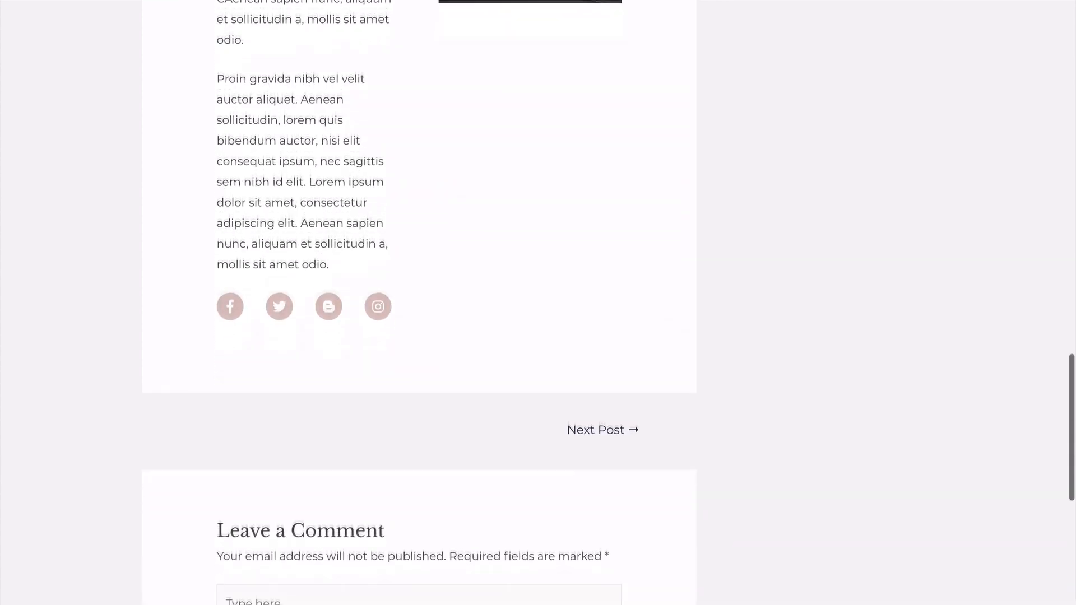
pyautogui.scroll(10, 538, 302)
pyautogui.scroll(15, 538, 303)
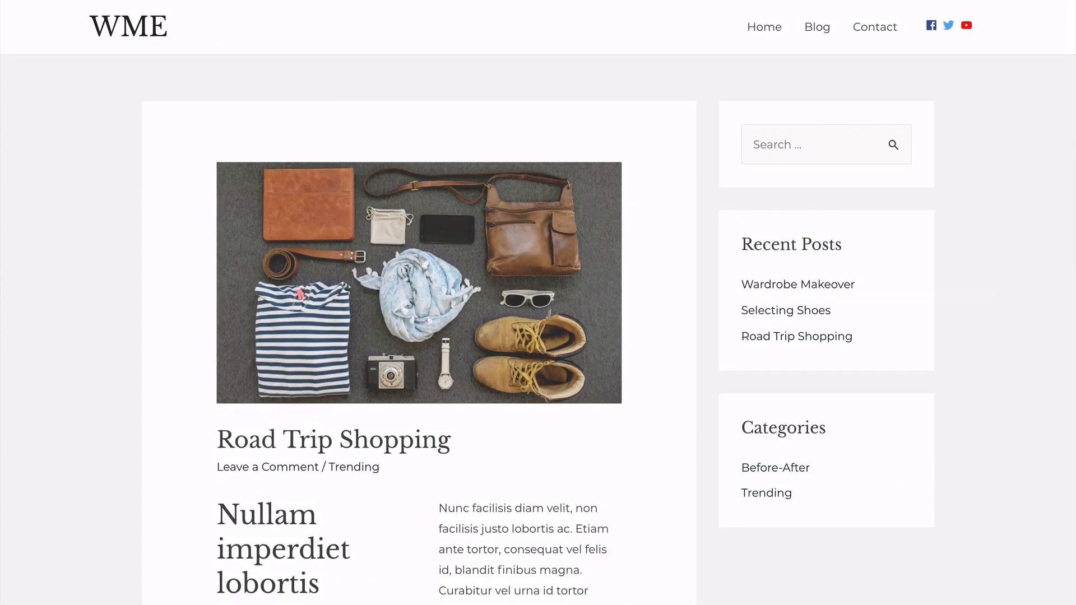
# - Examine the Road Trip Shopping post's layout in detail, including its text columns, divider, images, social icons and comment form
pyautogui.scroll(-6, 538, 302)
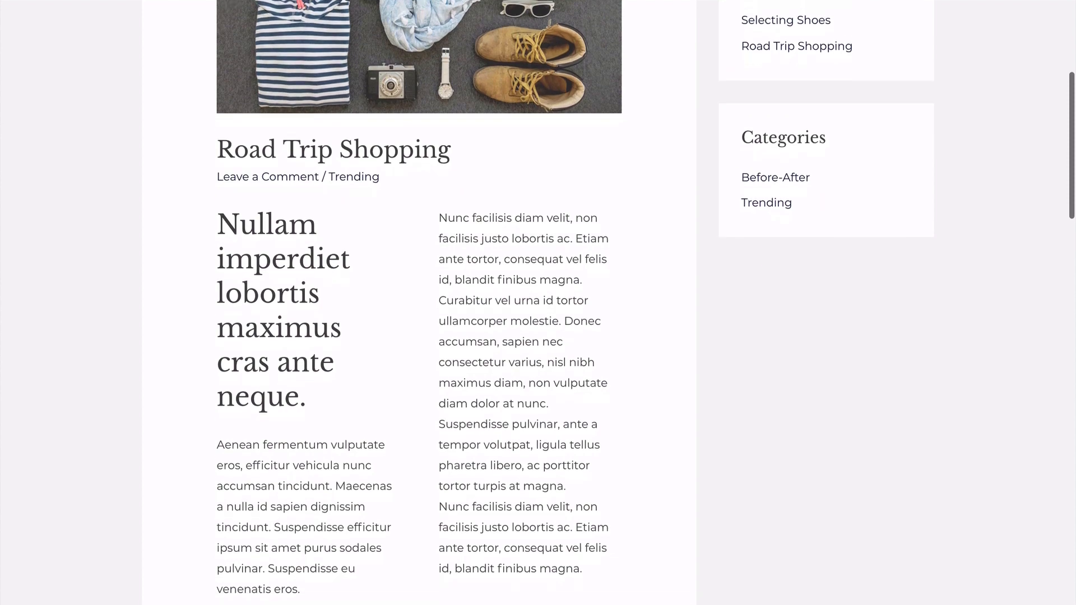
pyautogui.scroll(-2, 538, 303)
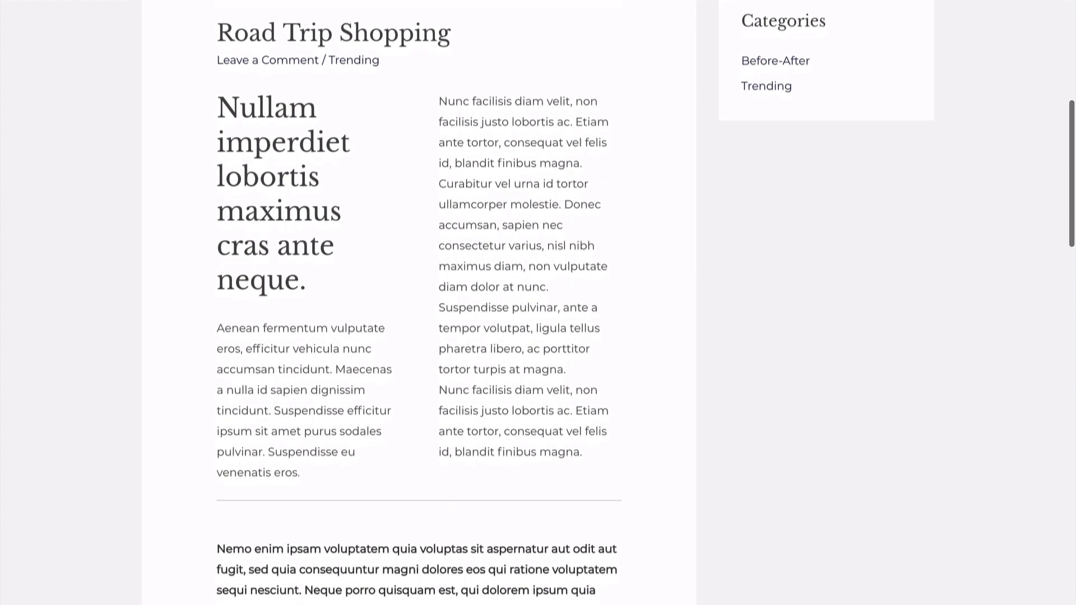
pyautogui.scroll(-3, 538, 303)
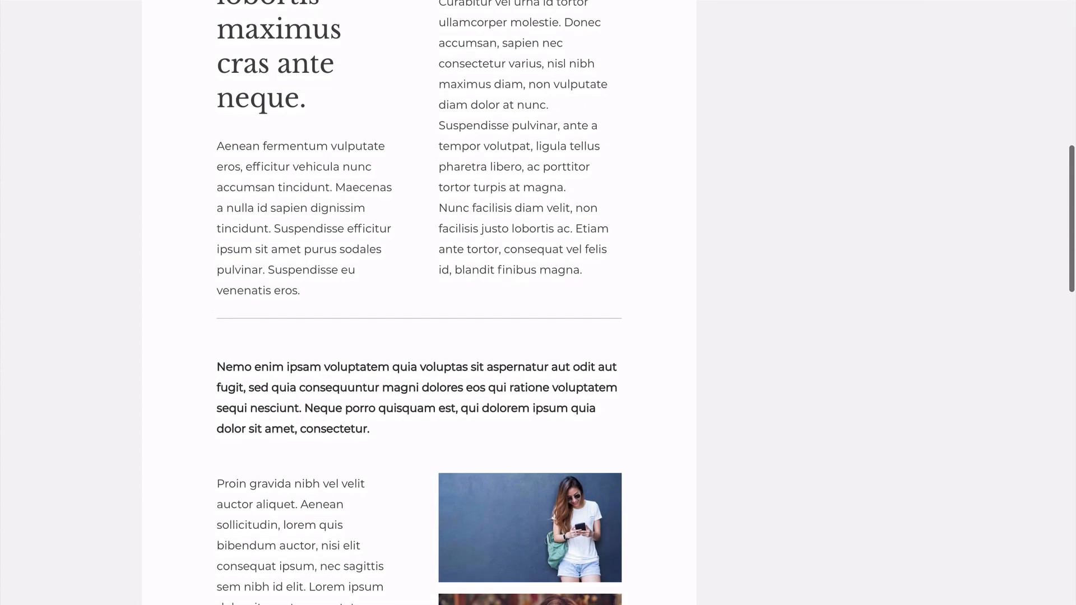
pyautogui.scroll(-5, 538, 303)
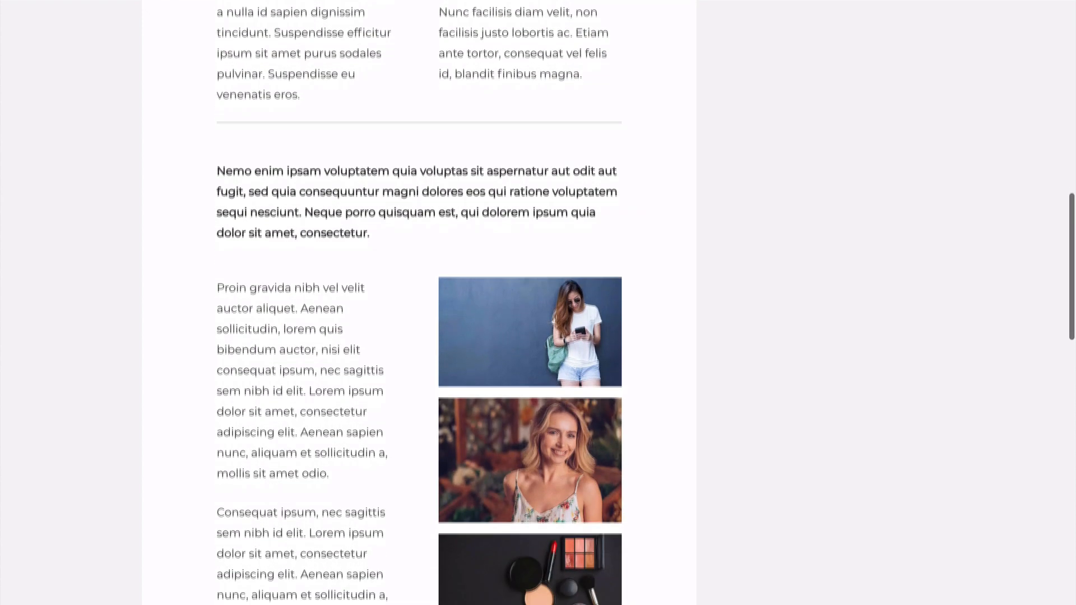
pyautogui.scroll(-1, 538, 303)
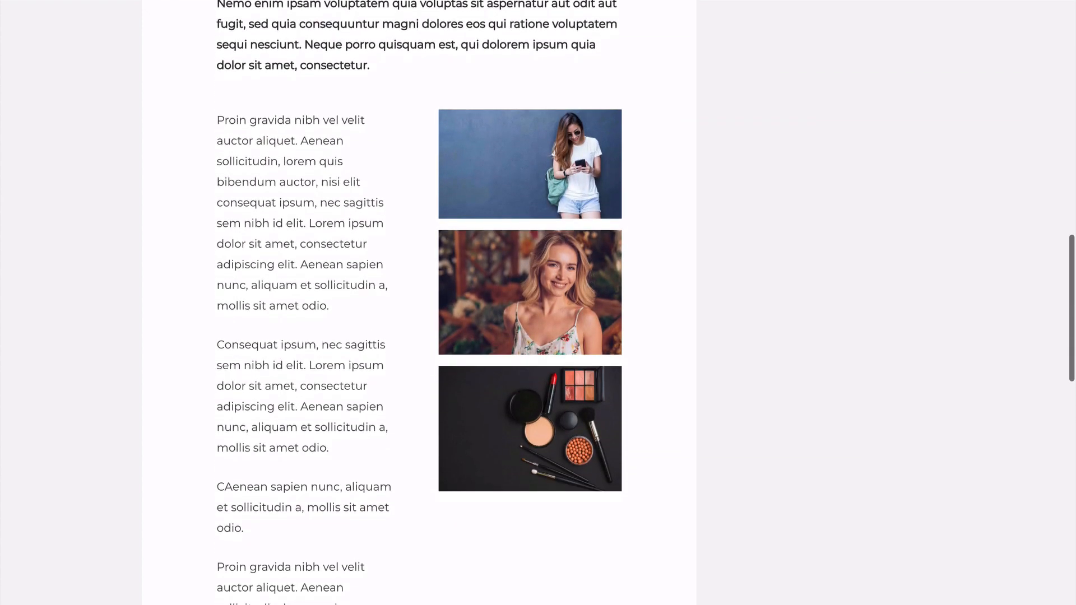
pyautogui.scroll(6, 538, 303)
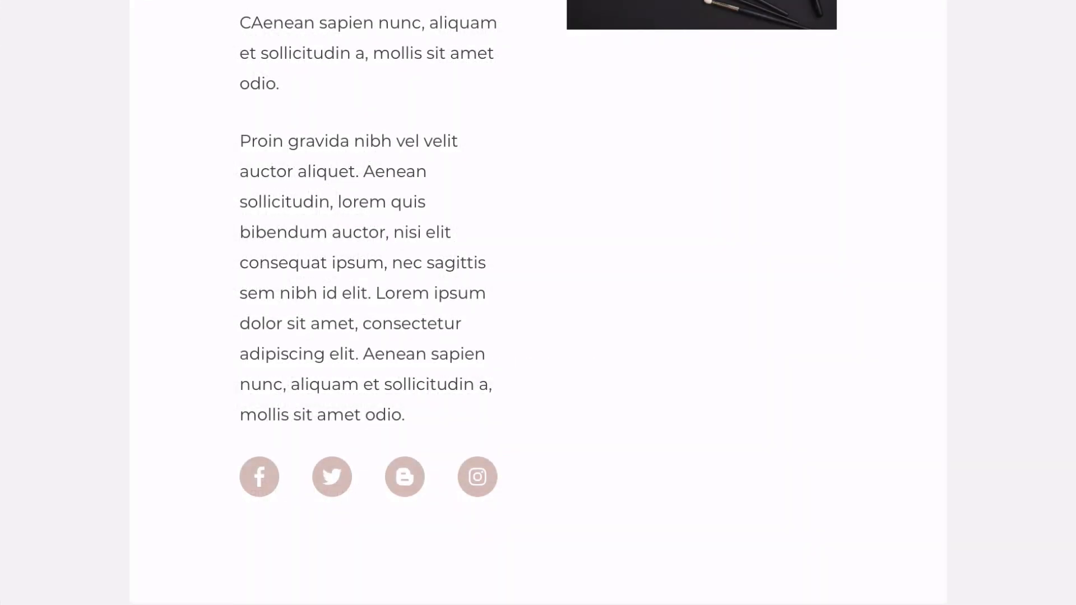
pyautogui.scroll(-10, 538, 302)
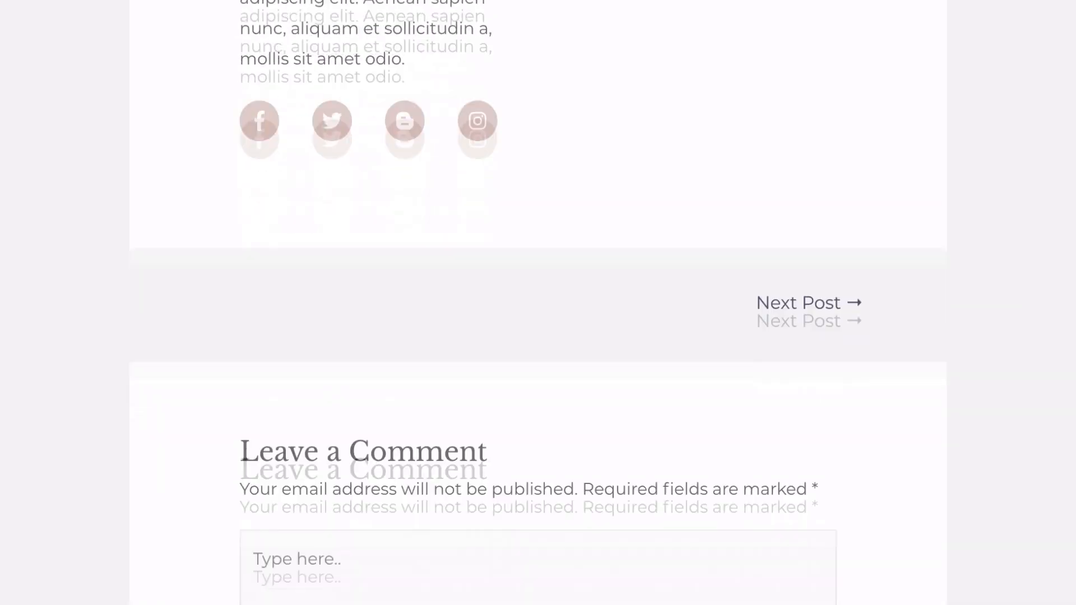
pyautogui.scroll(-5, 538, 302)
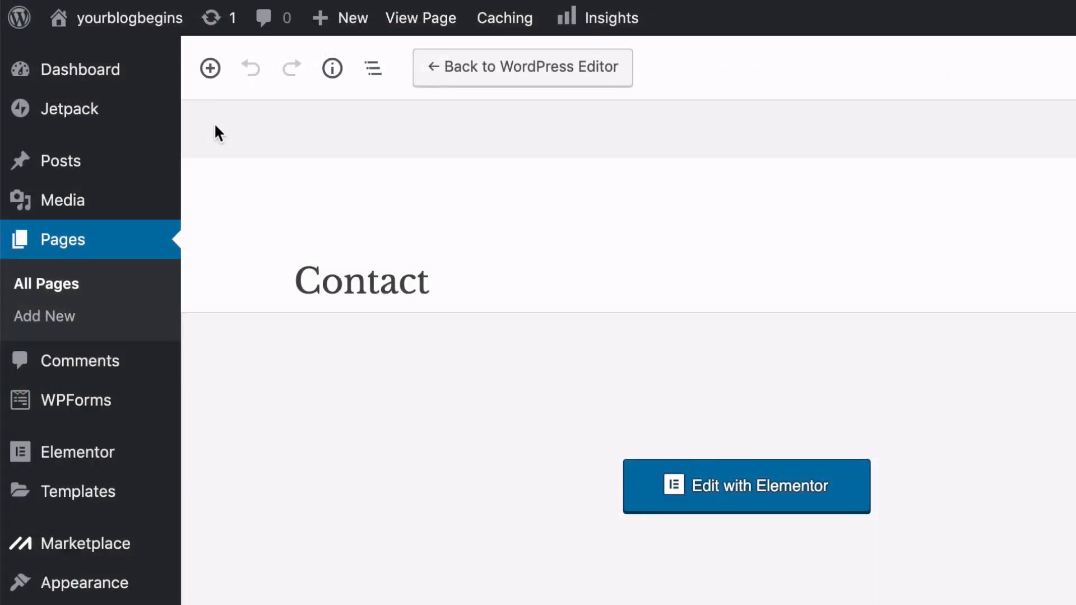
# - Go to the list of all site pages and switch from there to the list of all posts
pyautogui.click(47, 296)
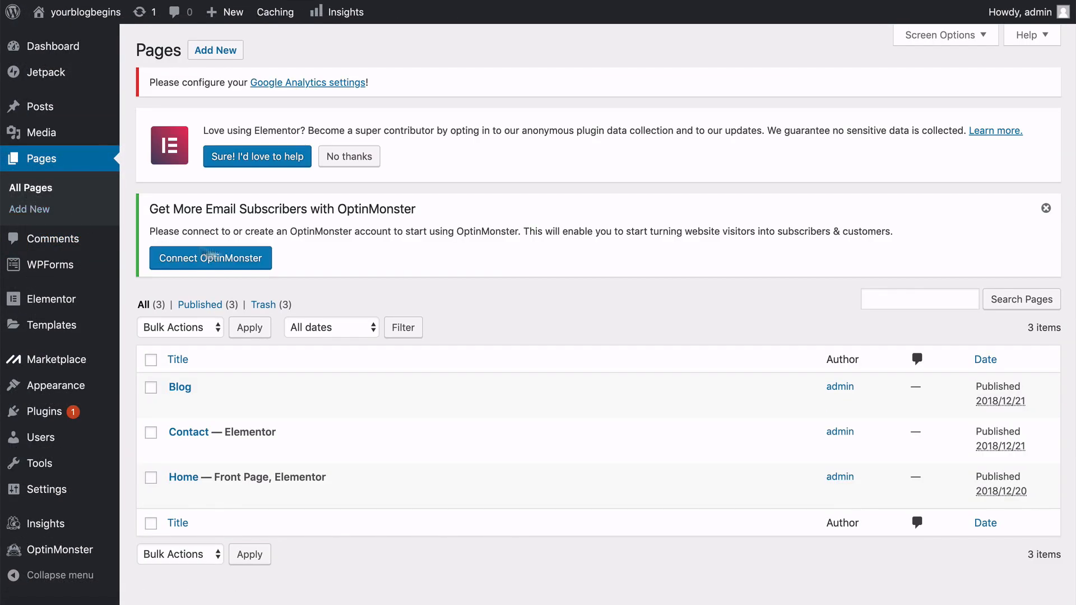
pyautogui.scroll(-2, 248, 255)
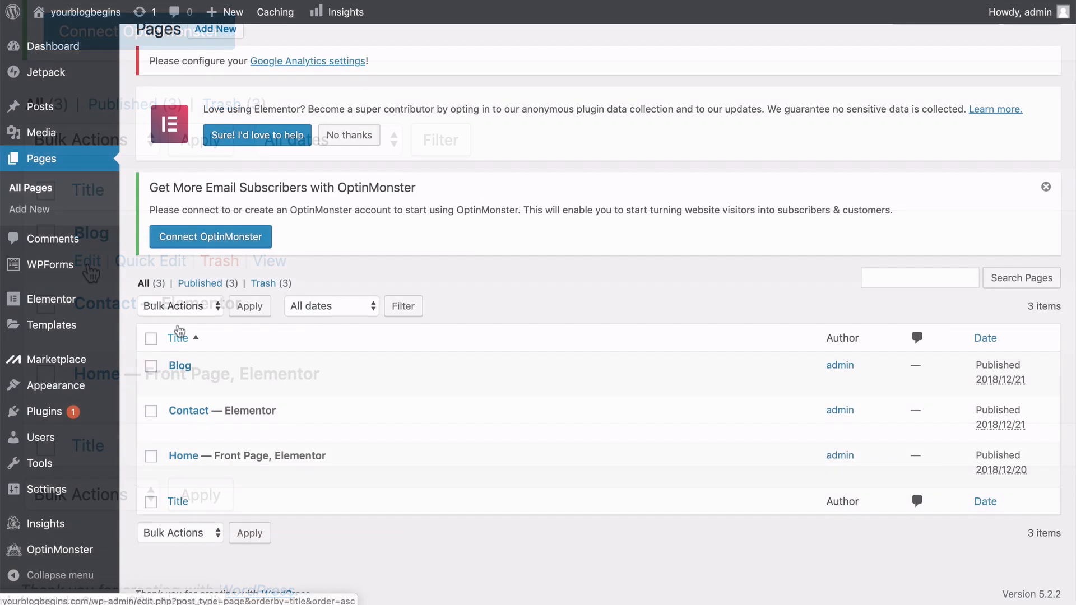
pyautogui.moveTo(56, 113)
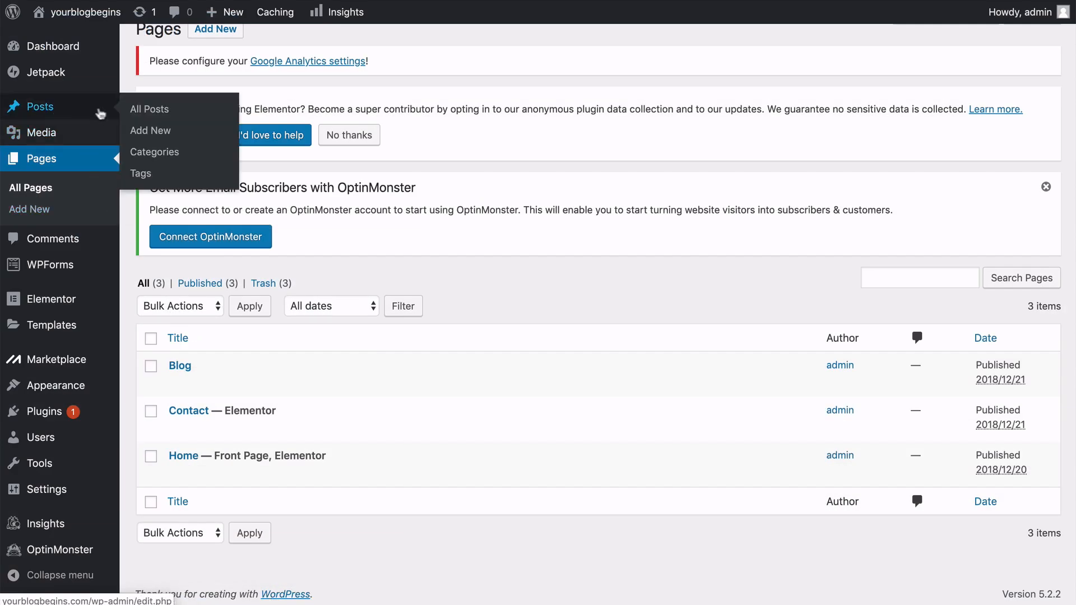
pyautogui.click(152, 112)
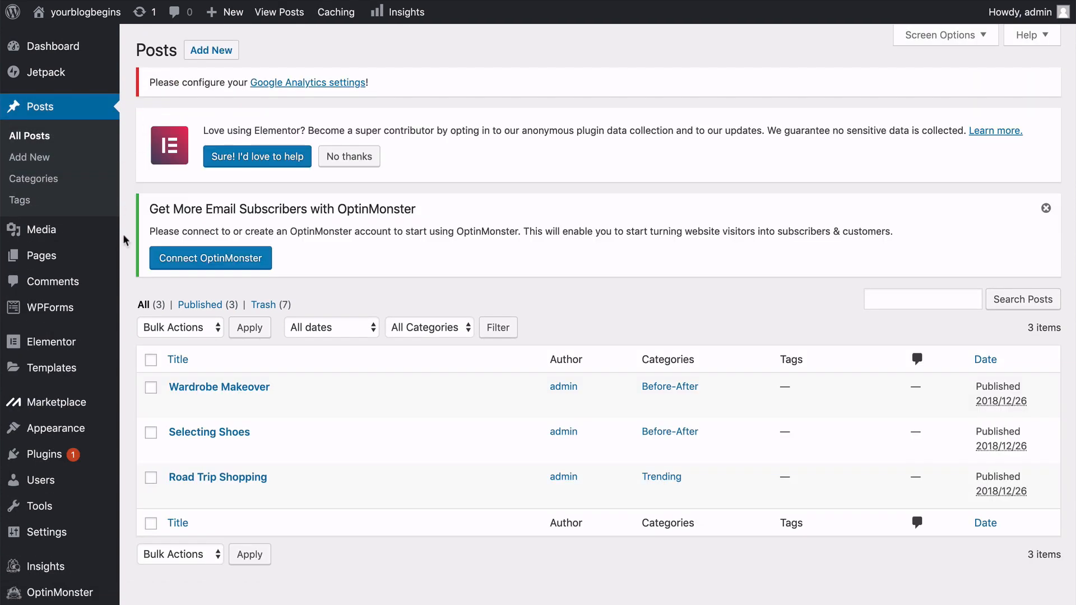
pyautogui.scroll(-2, 124, 243)
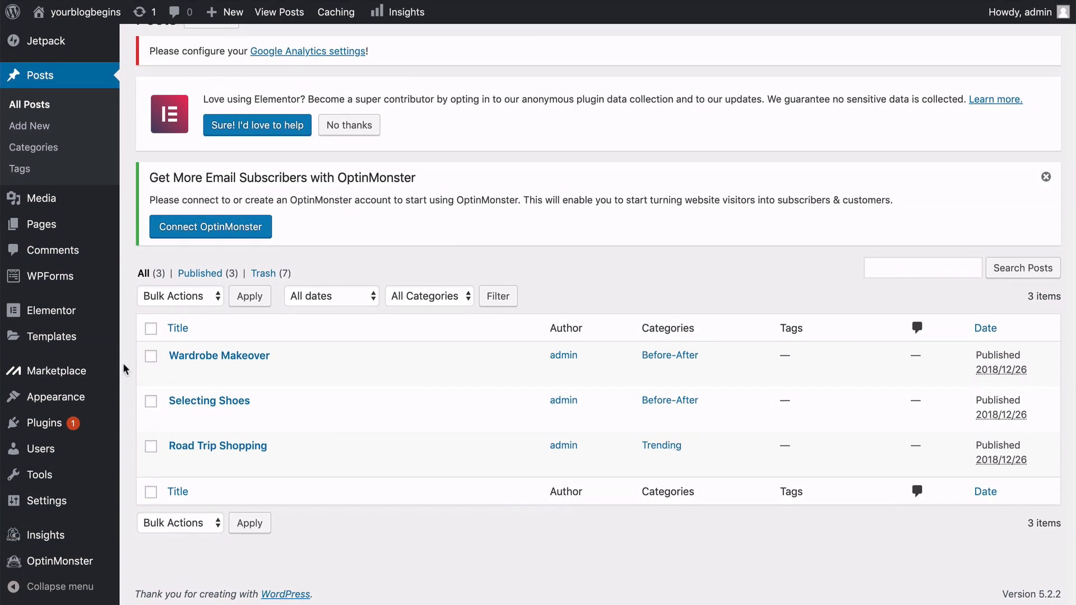
# - Open the Road Trip Shopping post for editing and look through its content in the WordPress editor
pyautogui.moveTo(186, 376)
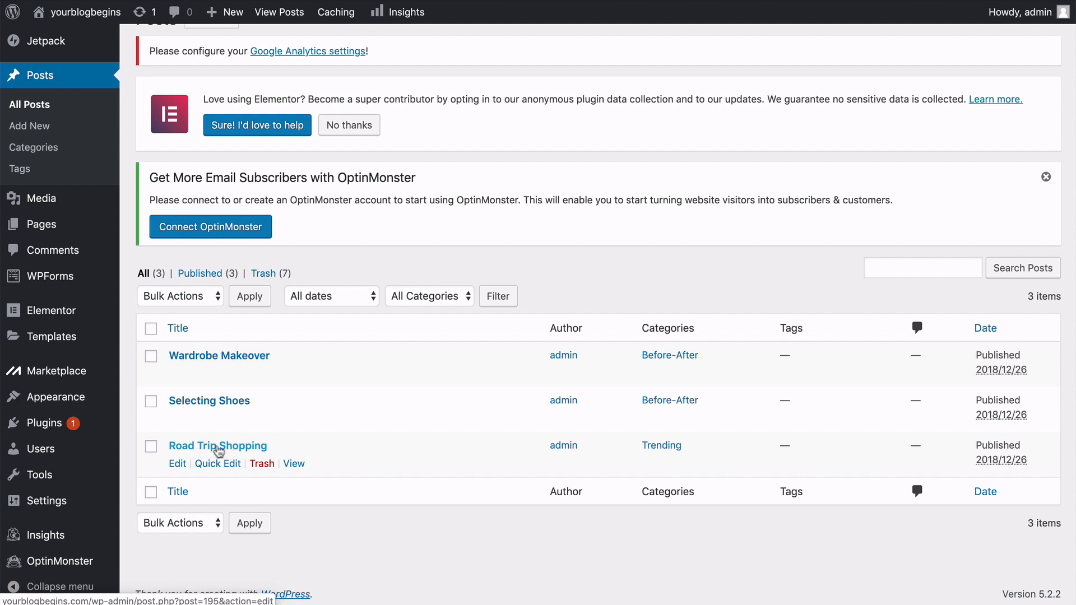
pyautogui.click(178, 465)
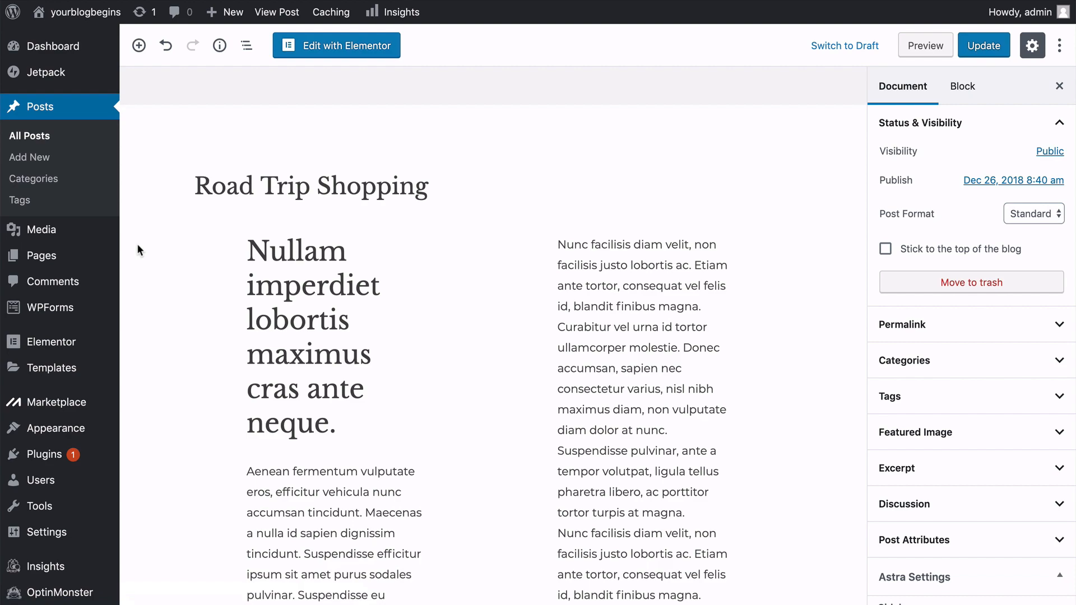
pyautogui.scroll(-5, 138, 247)
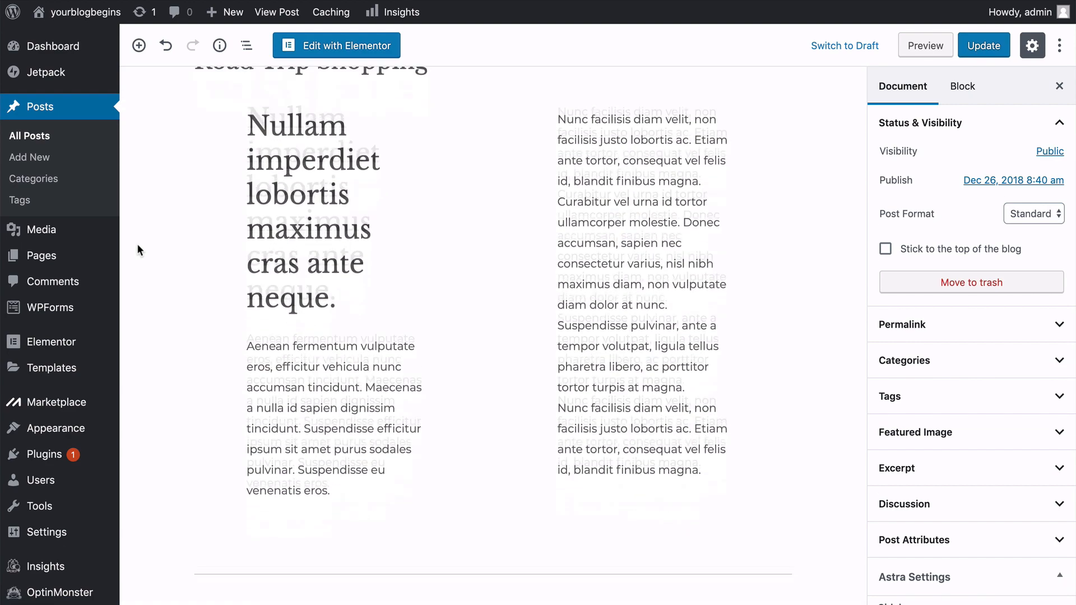
pyautogui.scroll(-10, 138, 246)
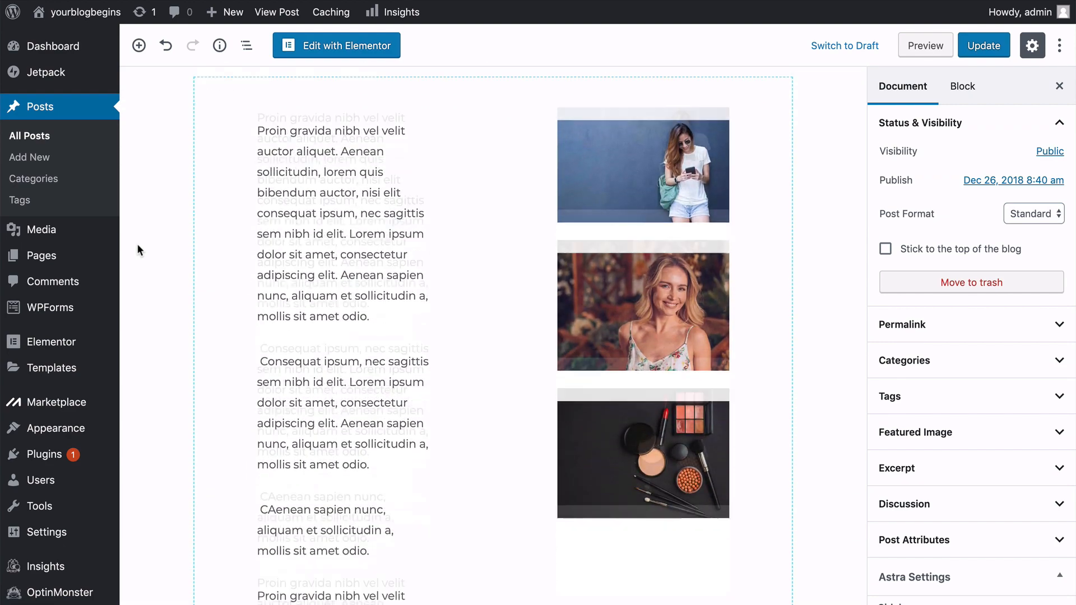
pyautogui.scroll(-5, 137, 243)
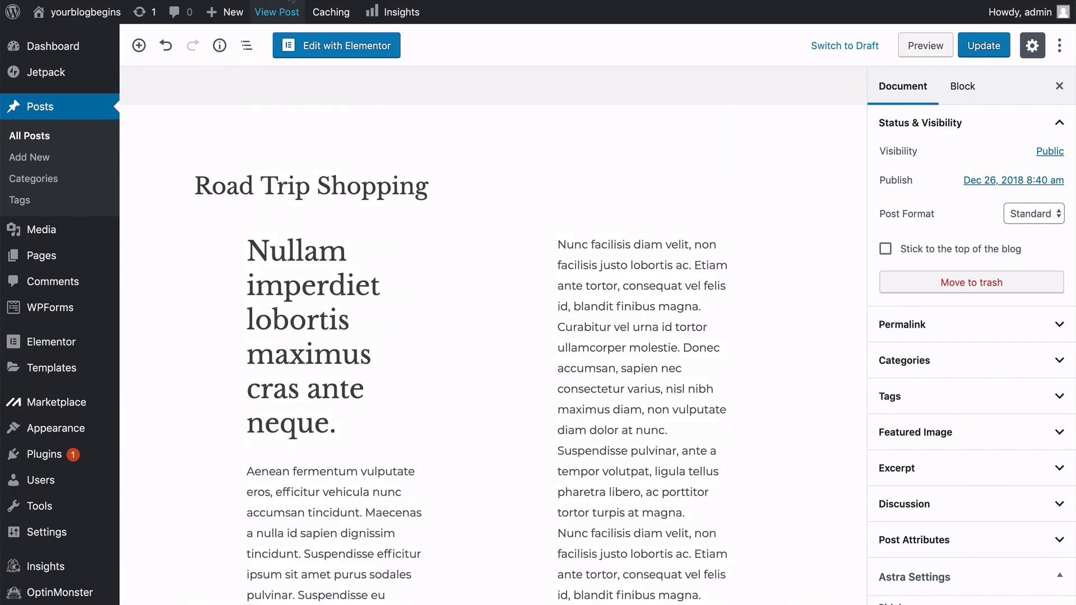
# - View the live Road Trip Shopping post, check its layout and return to the post editor
pyautogui.click(277, 12)
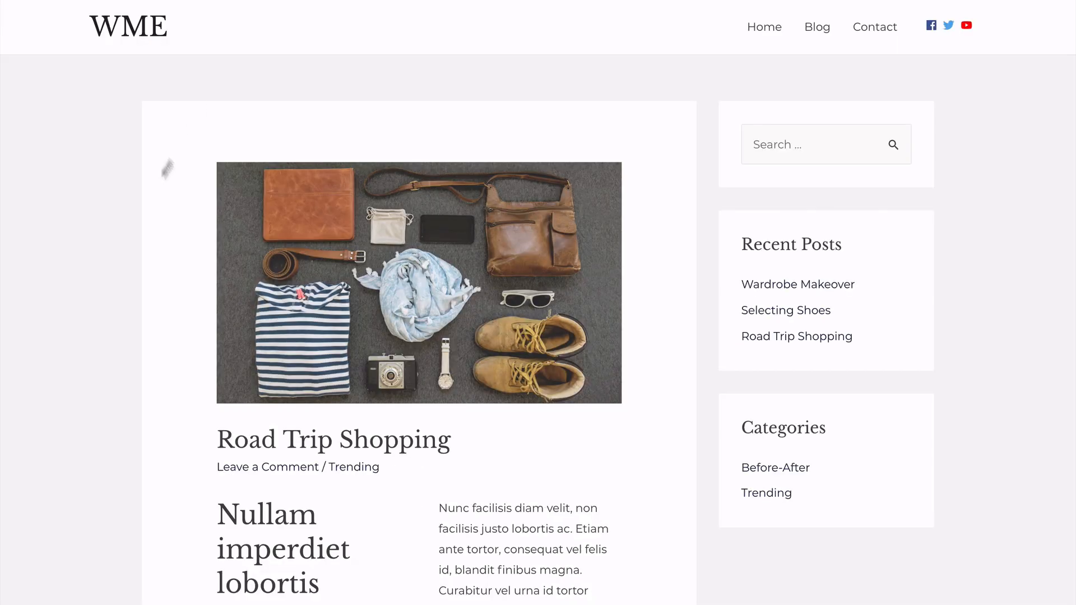
pyautogui.scroll(-6, 147, 186)
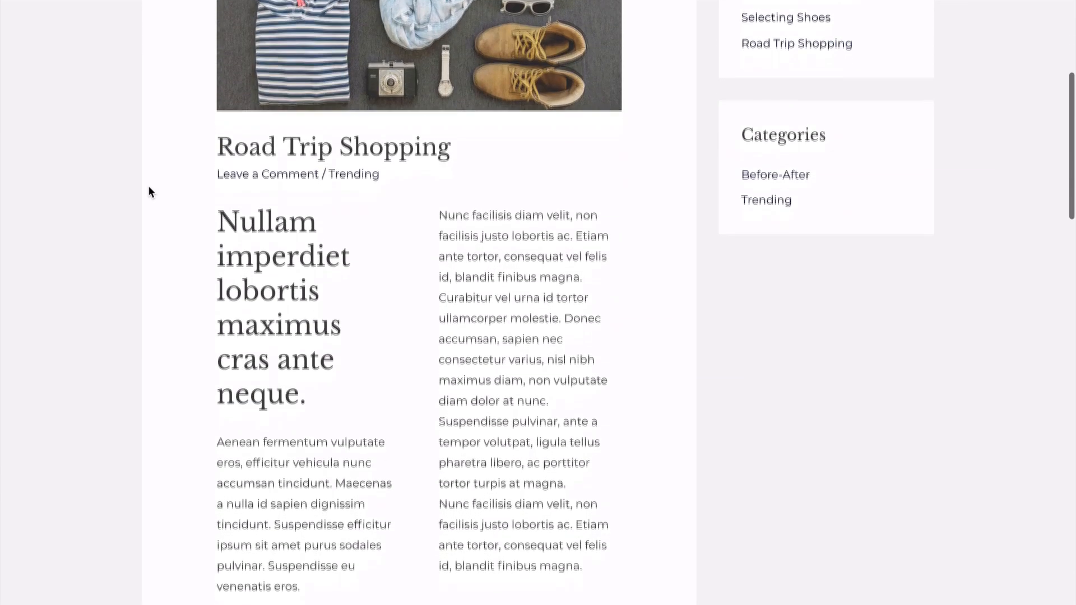
pyautogui.scroll(-10, 96, 219)
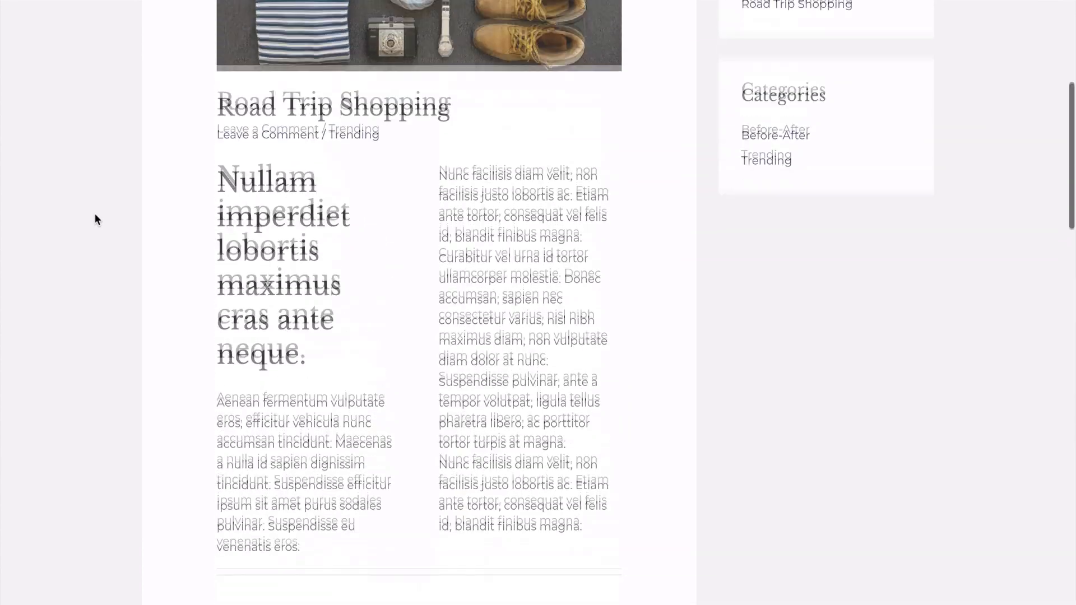
pyautogui.scroll(3, 95, 219)
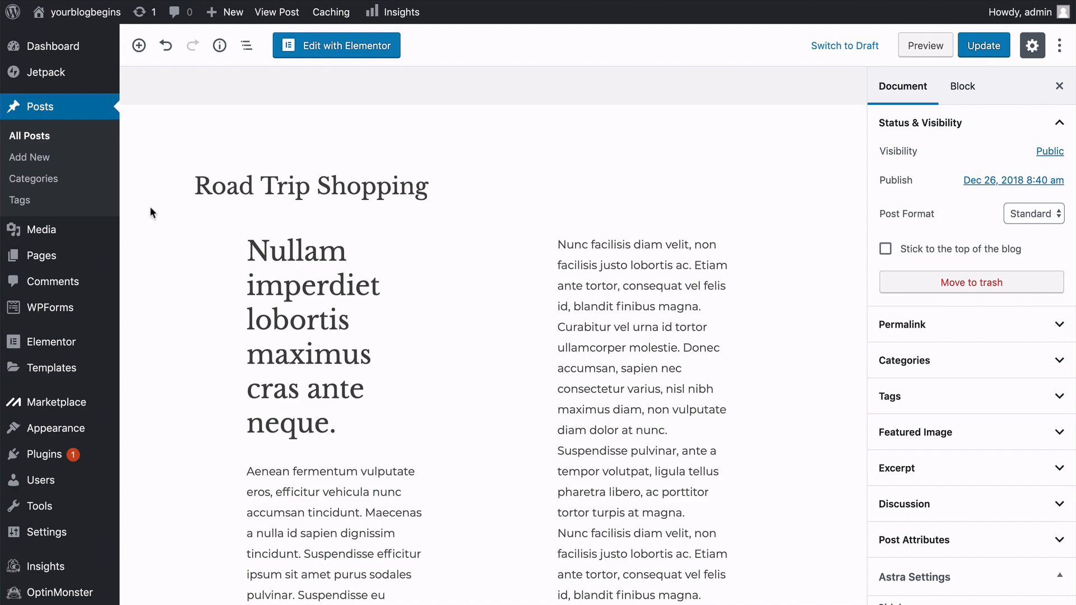
# - Look through the Road Trip Shopping post, select its Advanced Heading block and review the alignment, formatting and block options
pyautogui.scroll(-7, 151, 207)
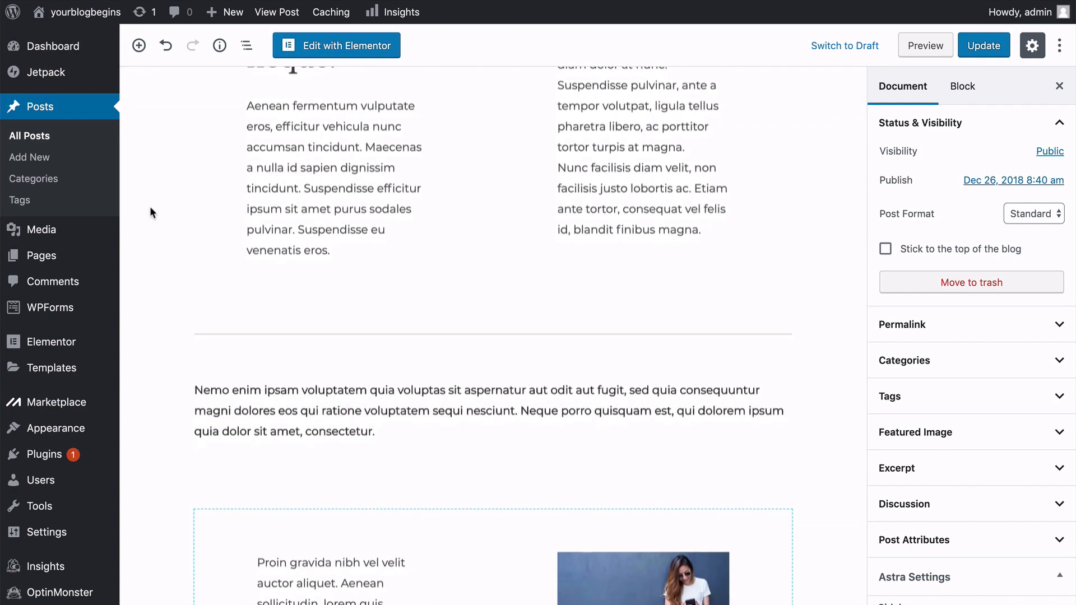
pyautogui.scroll(-6, 144, 234)
pyautogui.scroll(12, 144, 234)
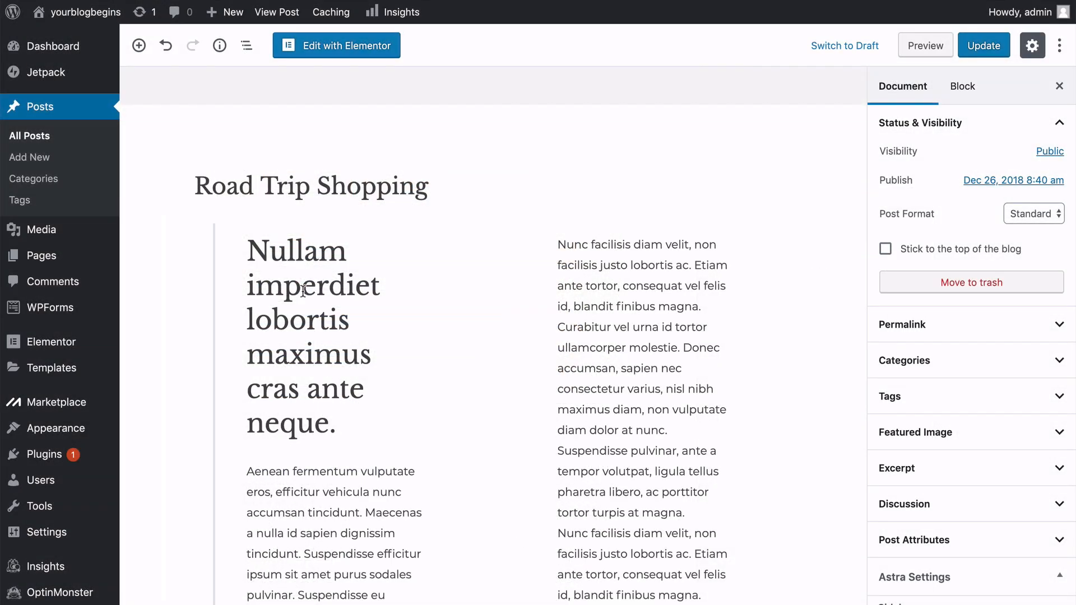
pyautogui.scroll(-4, 303, 291)
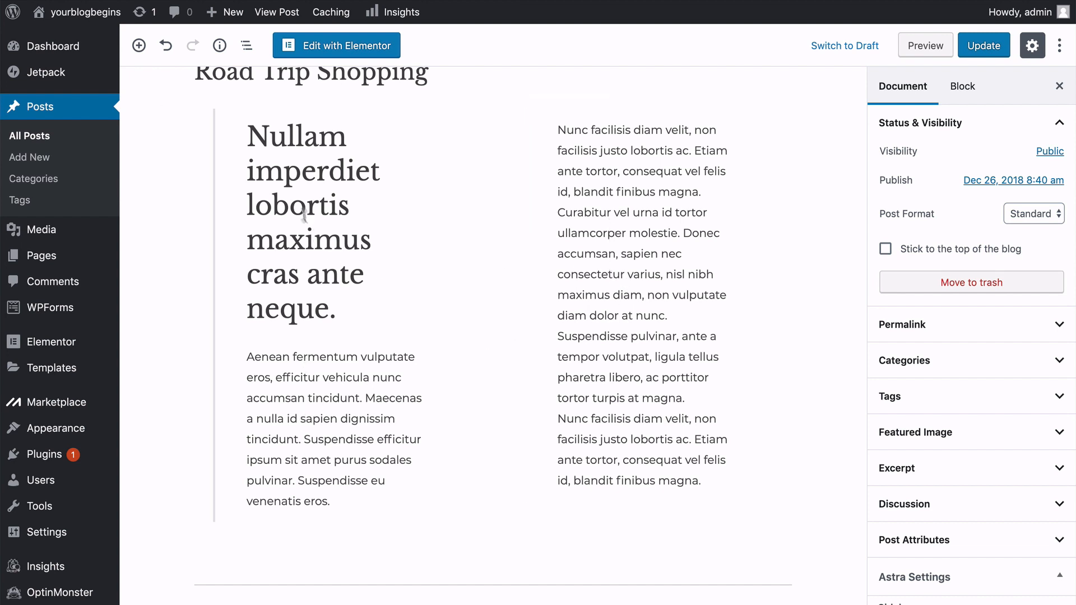
pyautogui.scroll(2, 295, 157)
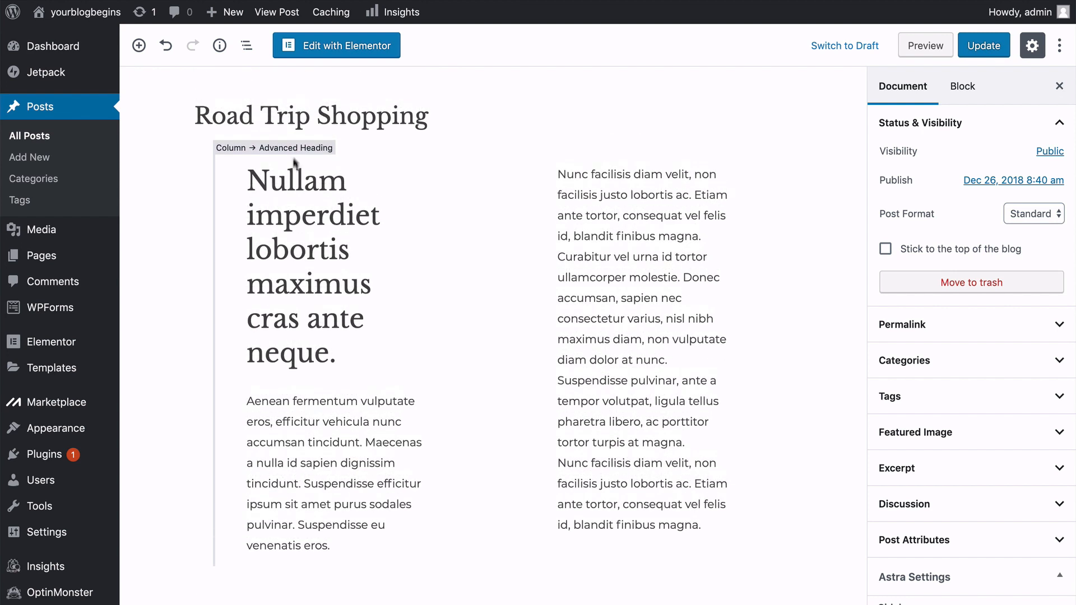
pyautogui.click(291, 186)
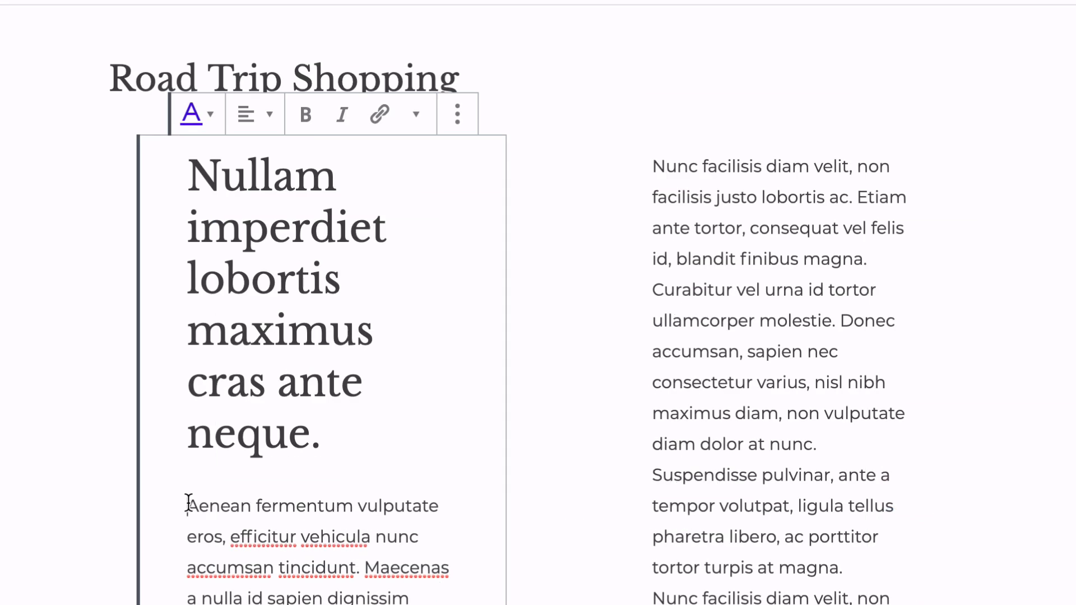
pyautogui.moveTo(247, 400); pyautogui.dragTo(331, 545)
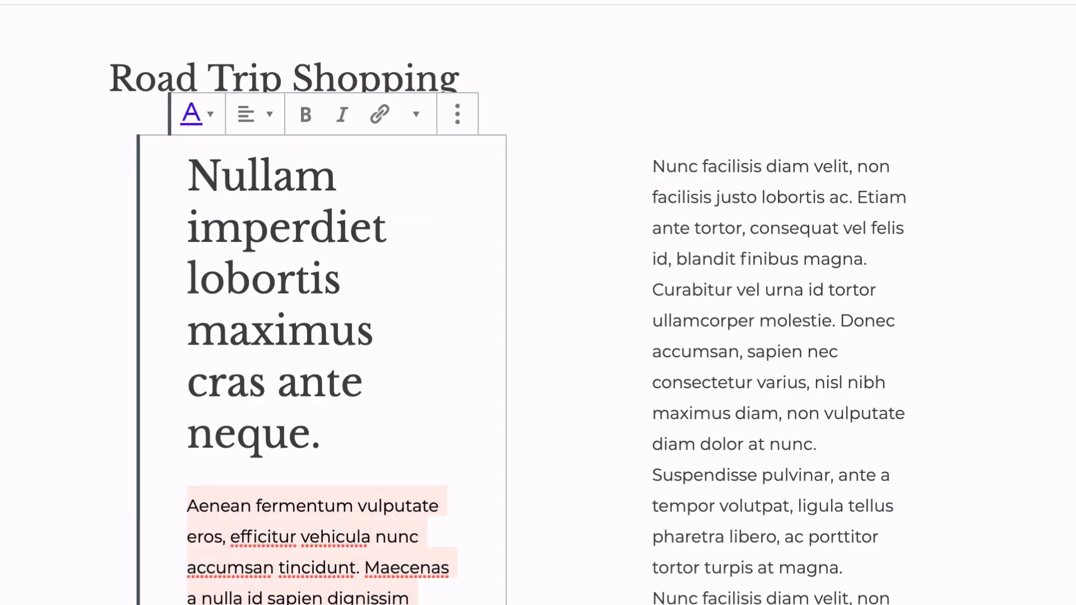
pyautogui.moveTo(320, 442); pyautogui.dragTo(185, 187)
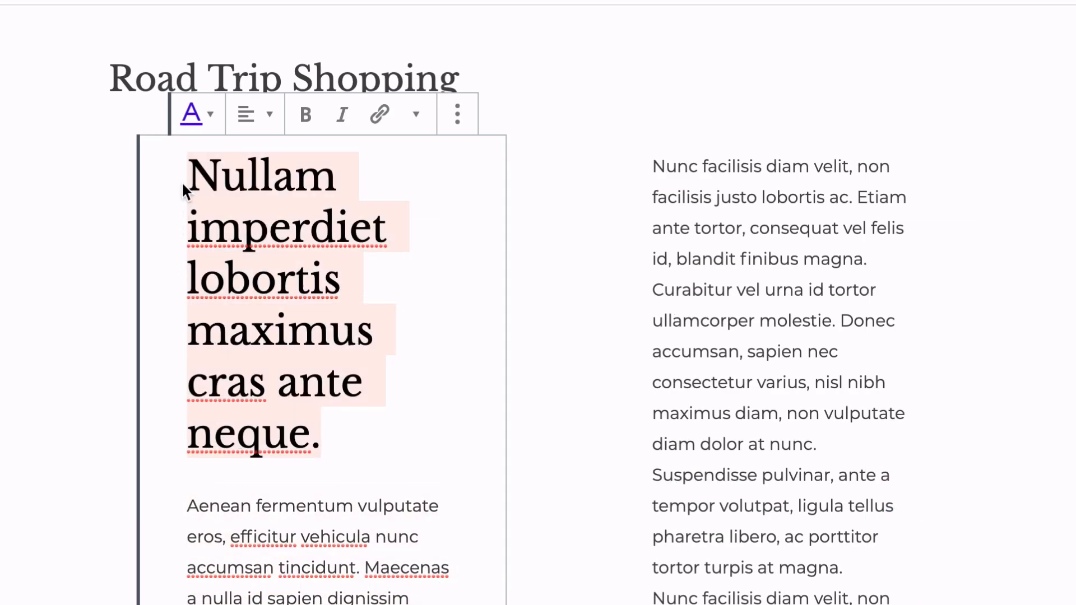
pyautogui.click(269, 116)
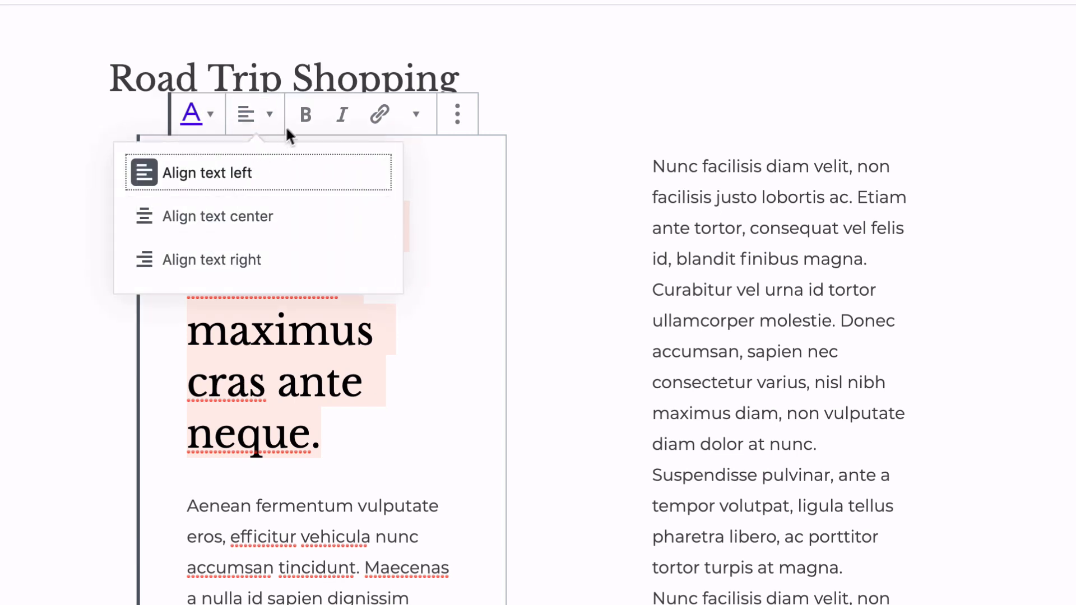
pyautogui.click(418, 118)
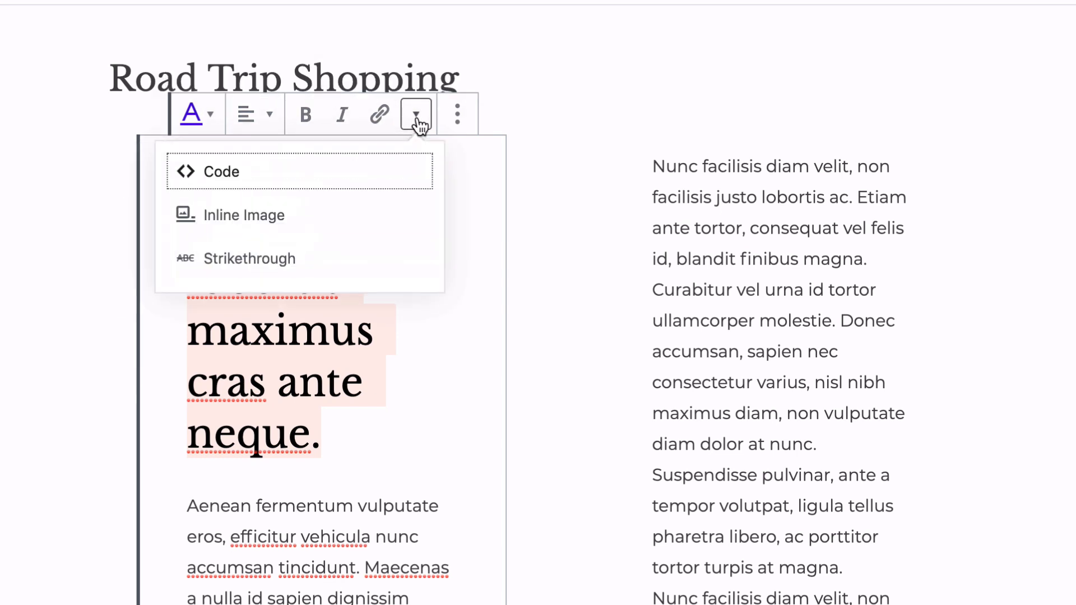
pyautogui.click(418, 119)
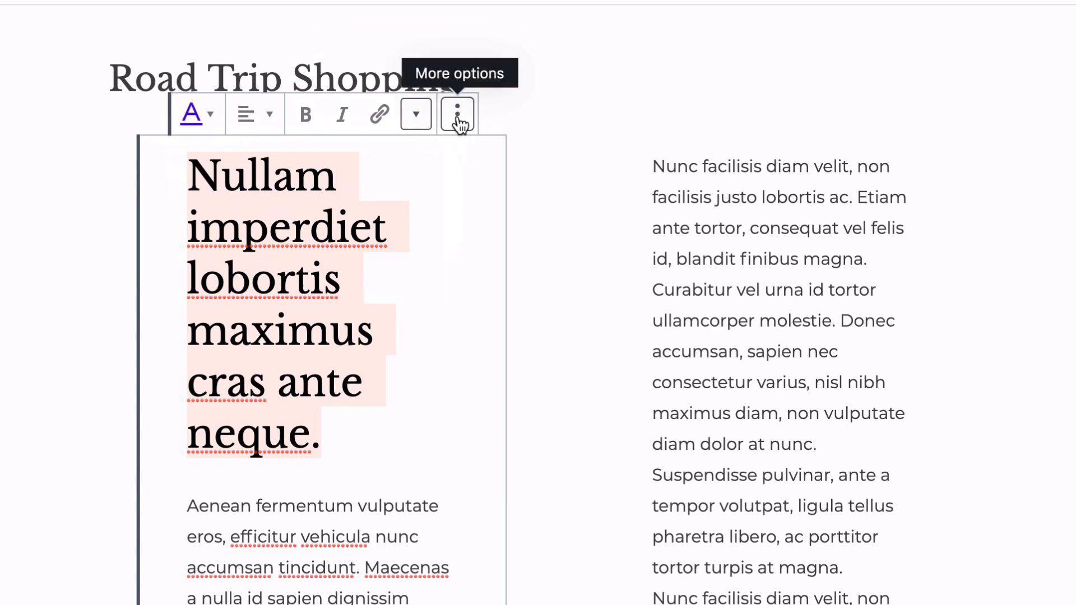
pyautogui.click(459, 120)
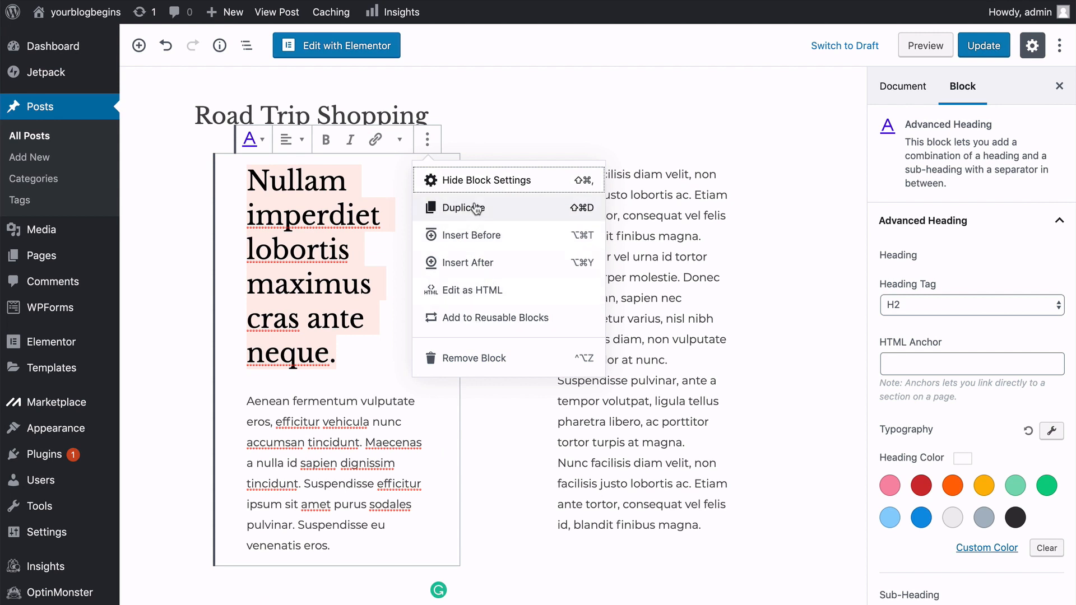
# - Examine the Advanced Heading block's settings, including heading tag, typography and colours, and check the document-level settings
pyautogui.click(287, 389)
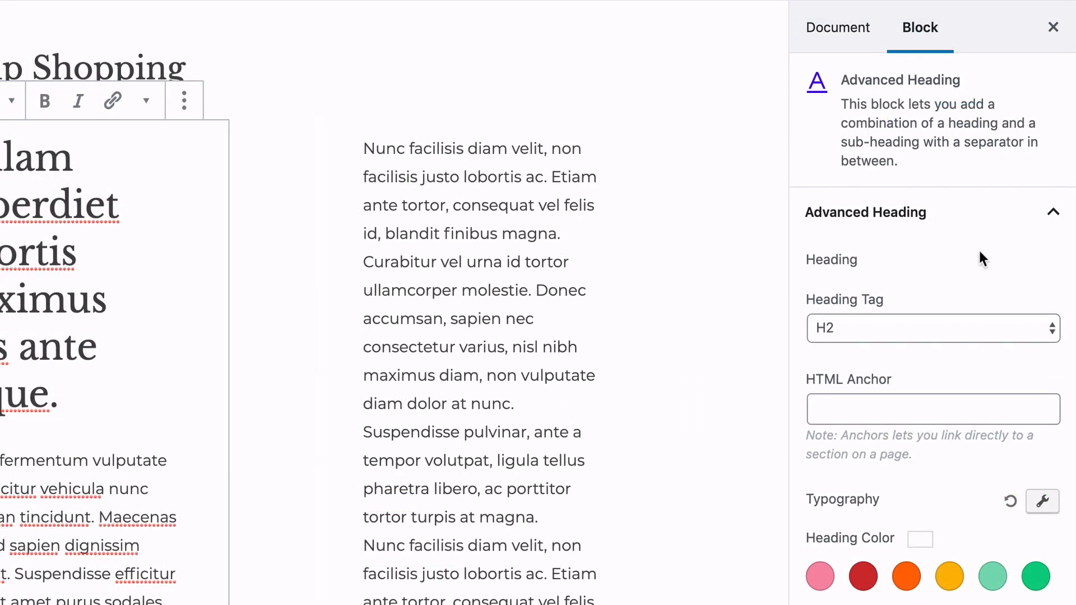
pyautogui.scroll(-6, 1007, 236)
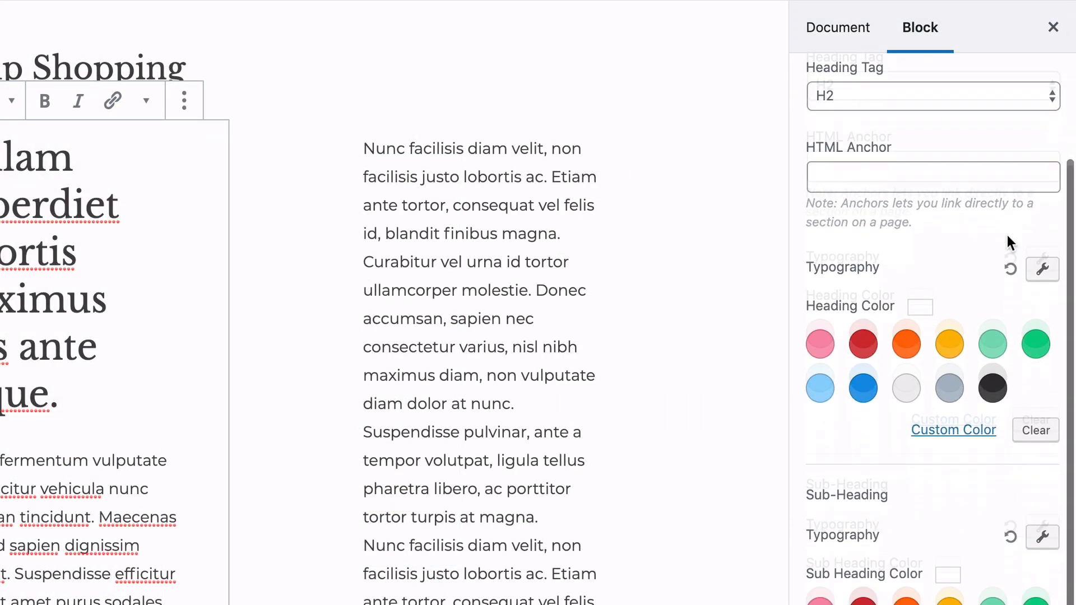
pyautogui.scroll(6, 1007, 234)
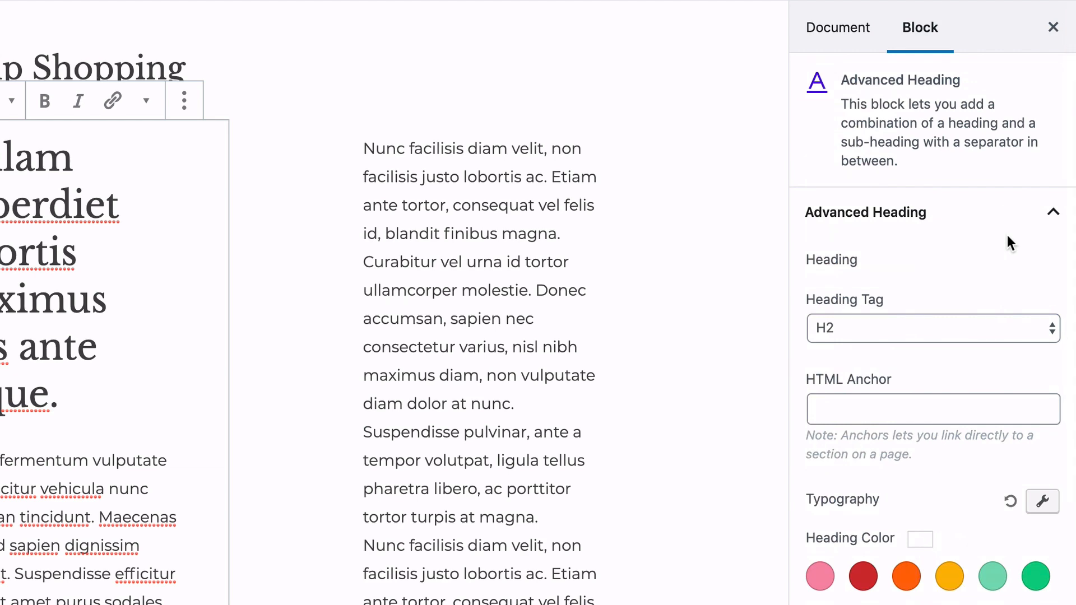
pyautogui.click(868, 34)
pyautogui.click(918, 33)
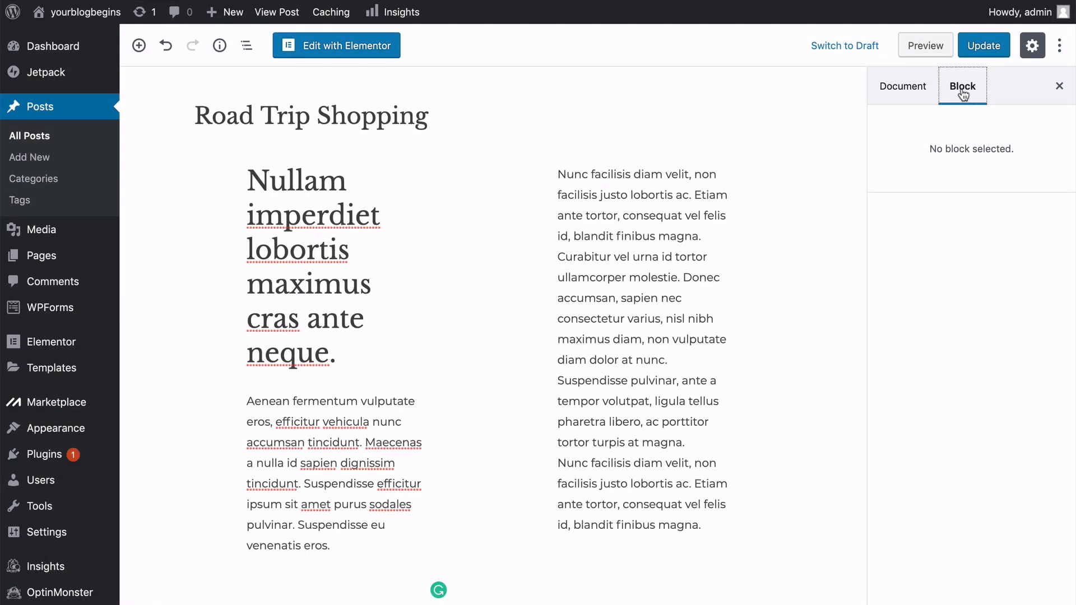
pyautogui.click(298, 245)
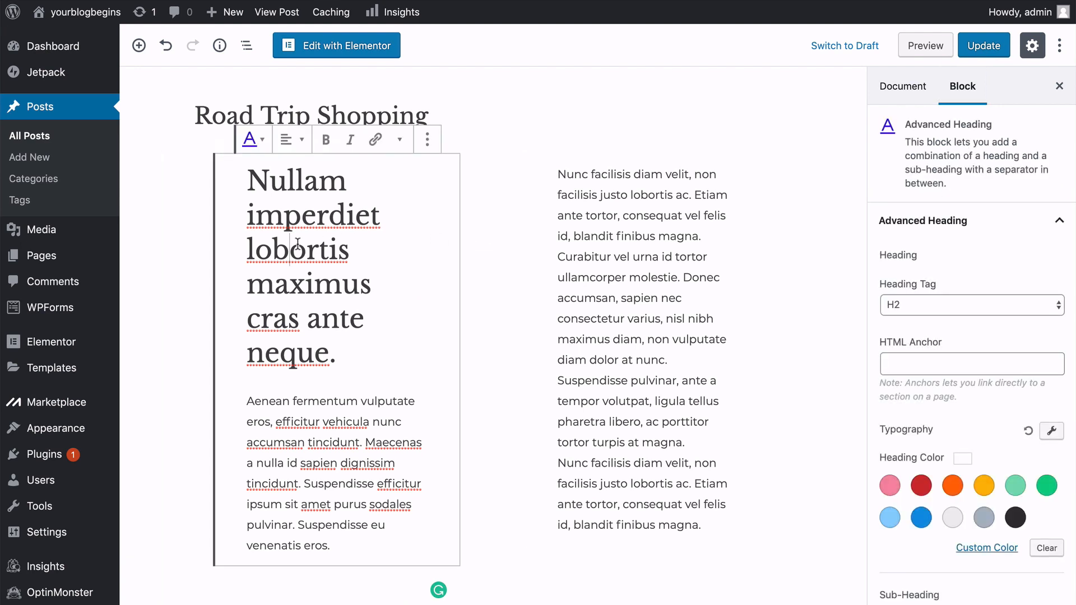
pyautogui.scroll(-5, 984, 254)
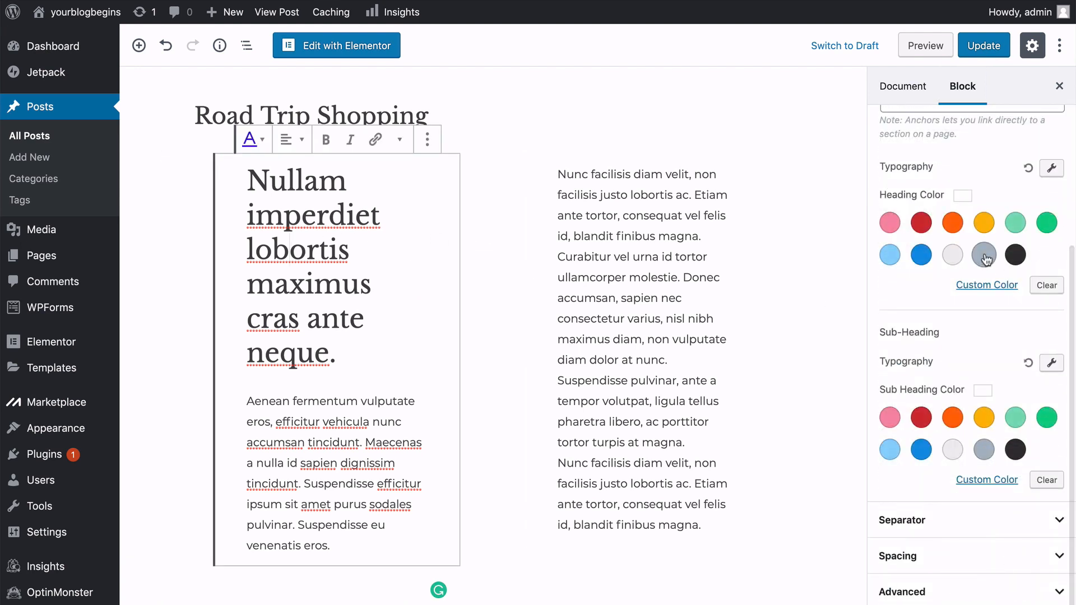
# - Try a Solid separator with a 2 px thickness on the Advanced Heading block and return its style to None
pyautogui.click(1059, 520)
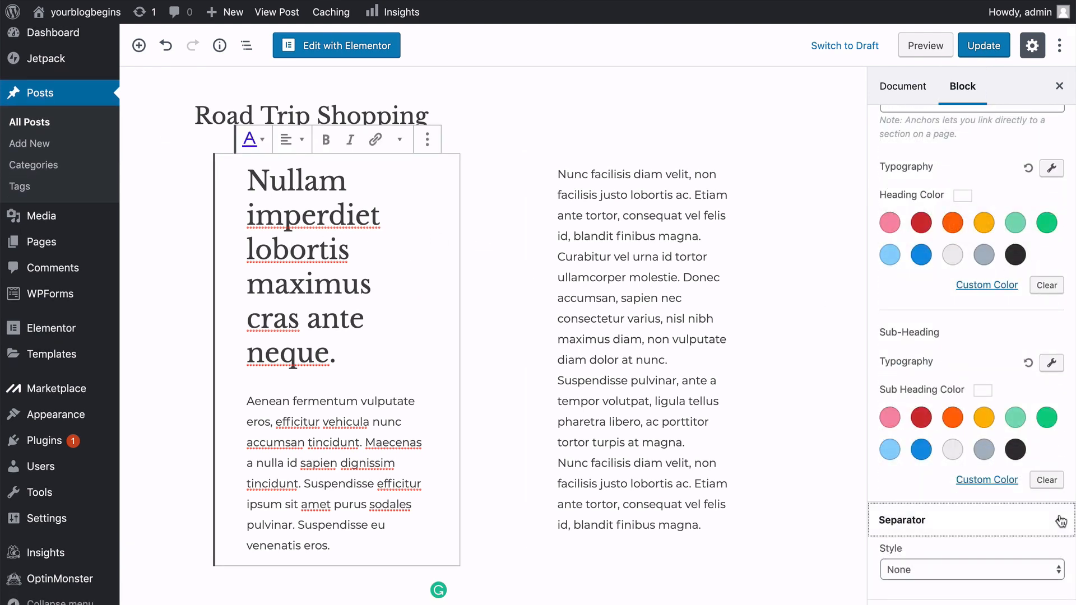
pyautogui.click(935, 507)
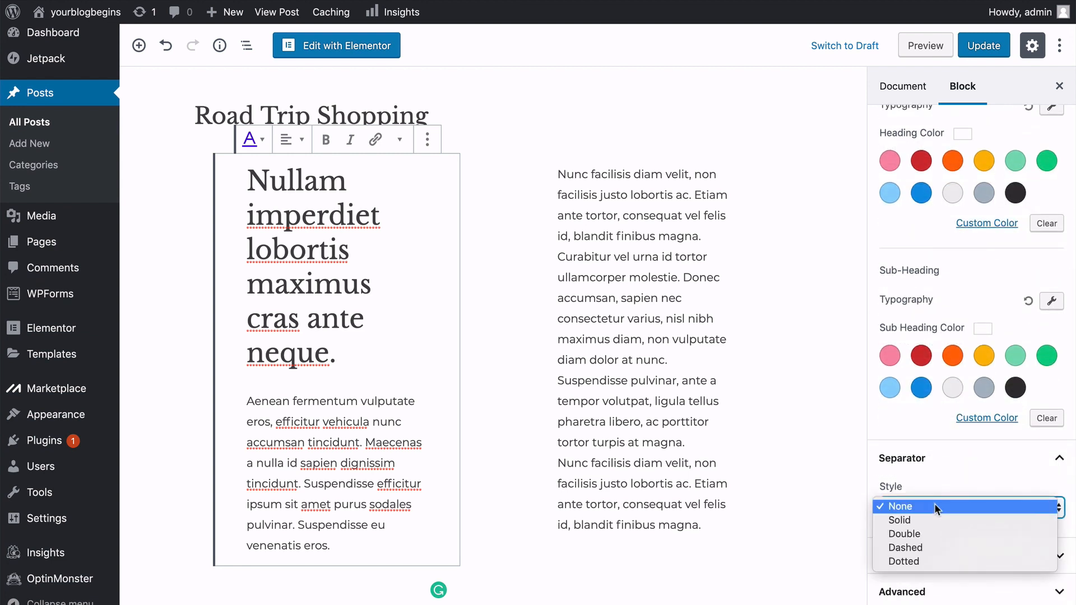
pyautogui.click(932, 520)
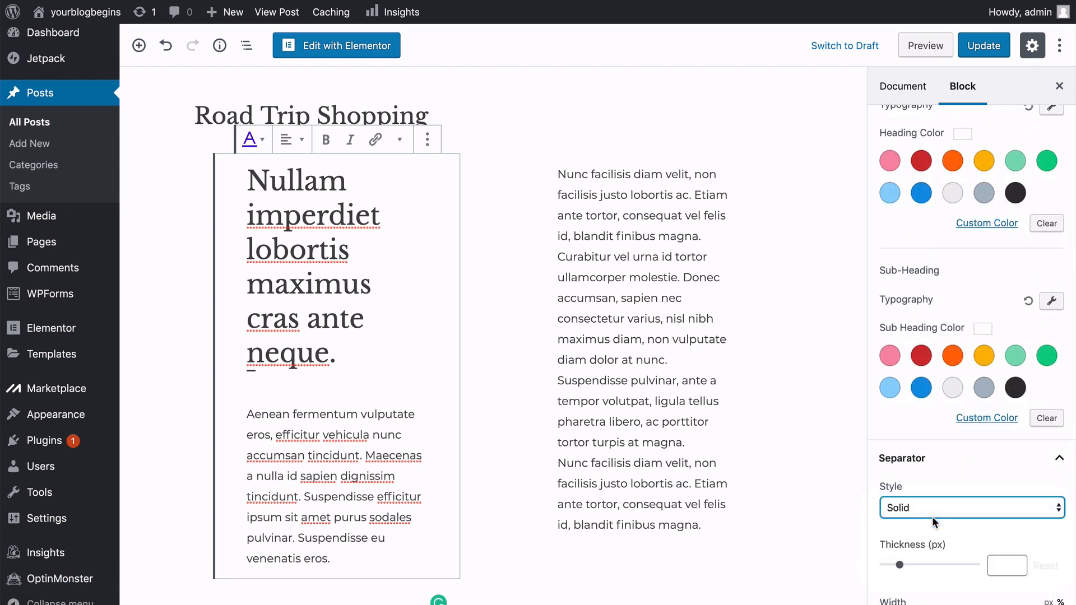
pyautogui.moveTo(901, 565)
pyautogui.mouseDown()
pyautogui.moveTo(934, 565)
pyautogui.moveTo(894, 563)
pyautogui.mouseUp()
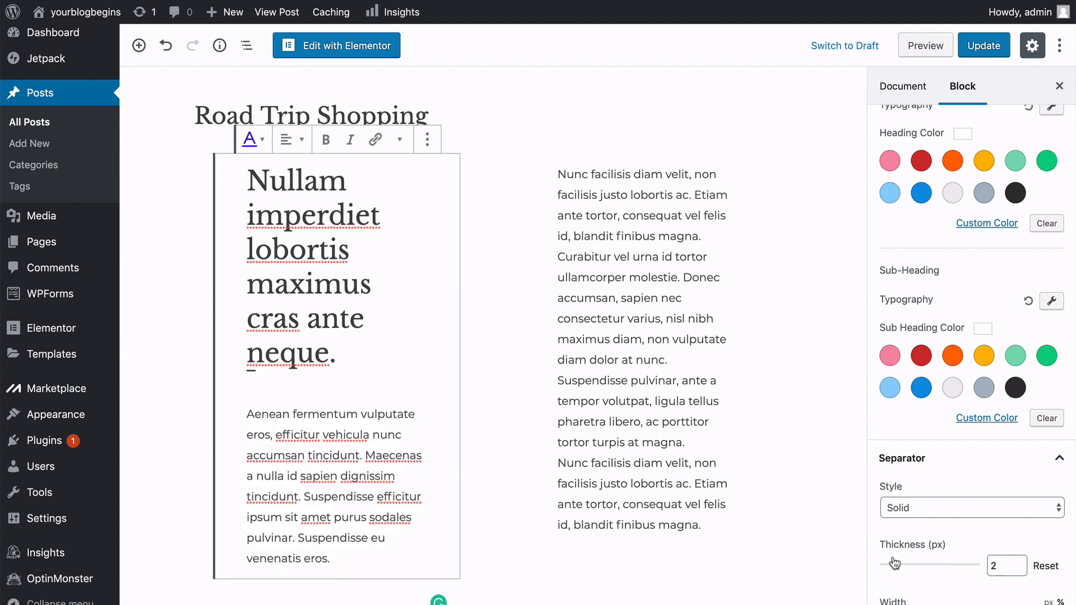
pyautogui.click(933, 512)
pyautogui.click(927, 493)
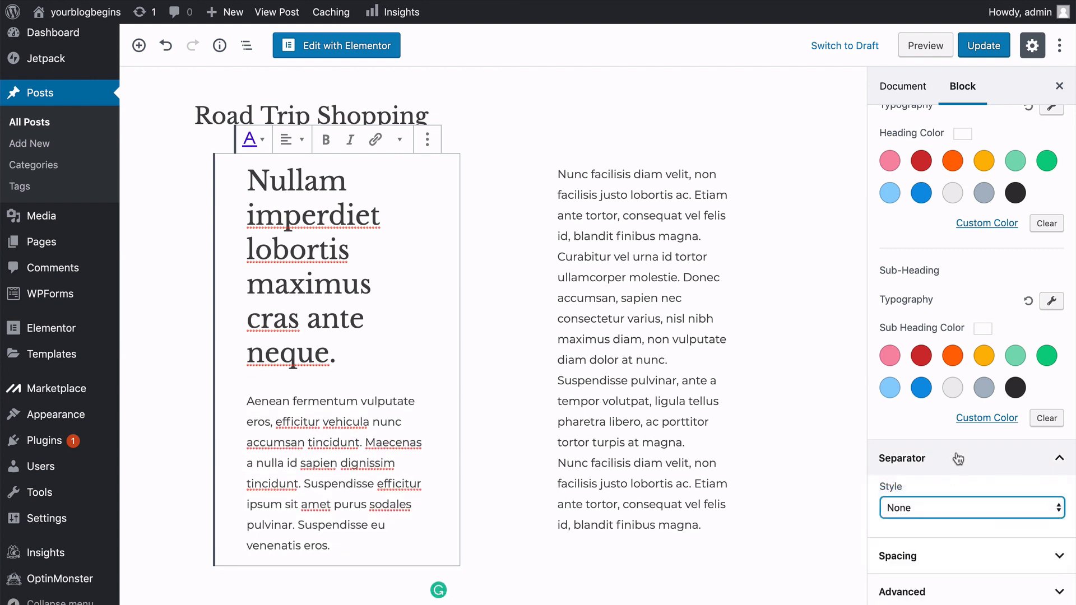
# - Try adjusting the heading's bottom spacing, leave it at 0 px and collapse the Spacing and Separator settings
pyautogui.click(1059, 554)
pyautogui.scroll(-1, 958, 500)
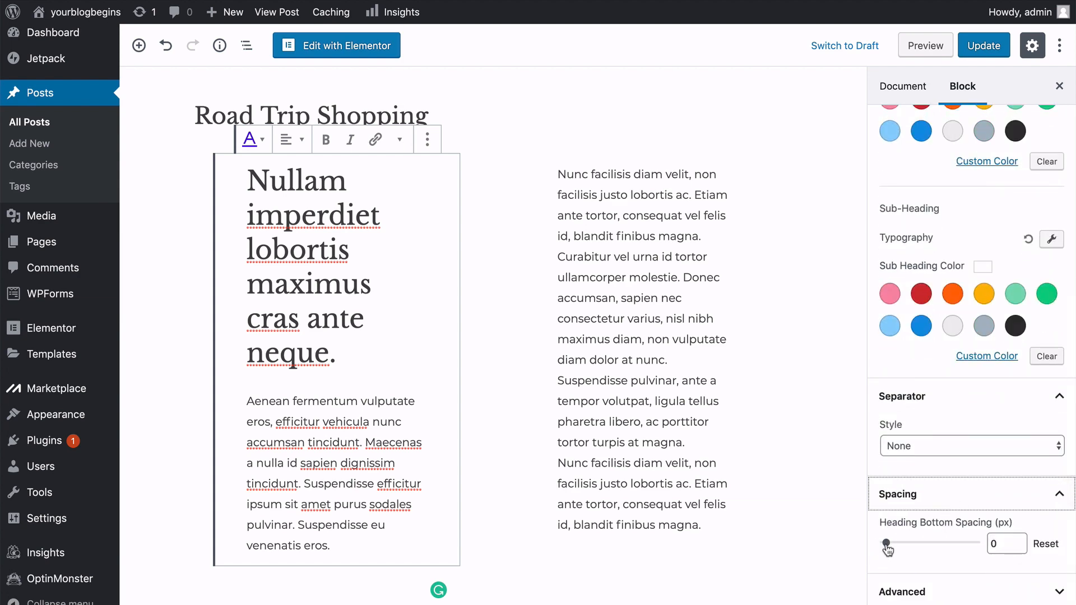
pyautogui.click(887, 545)
pyautogui.moveTo(887, 545)
pyautogui.mouseDown()
pyautogui.moveTo(920, 548)
pyautogui.moveTo(870, 540)
pyautogui.mouseUp()
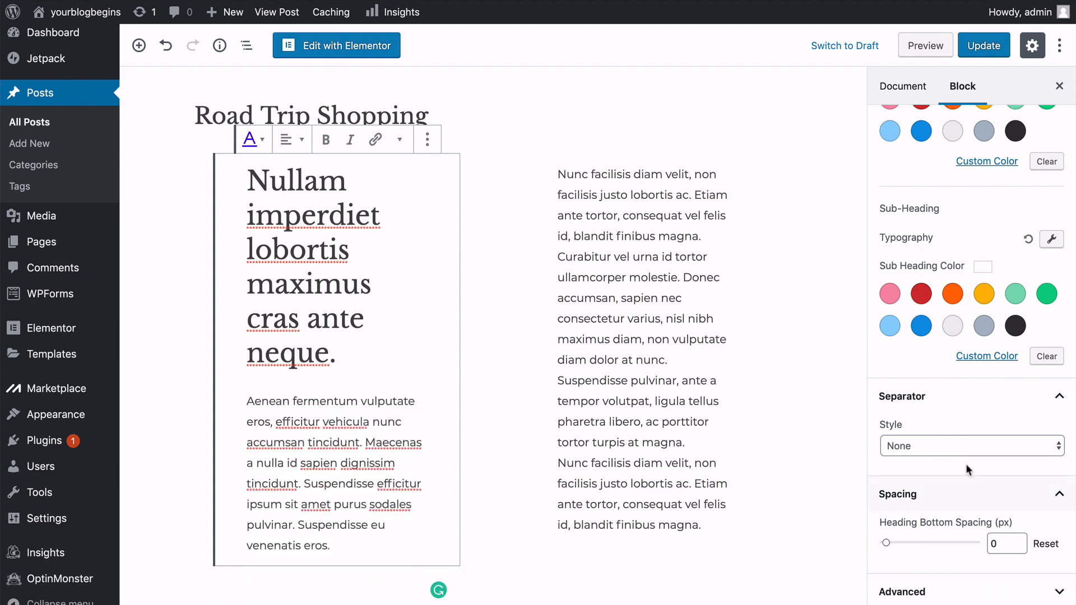
pyautogui.click(1049, 493)
pyautogui.click(1057, 460)
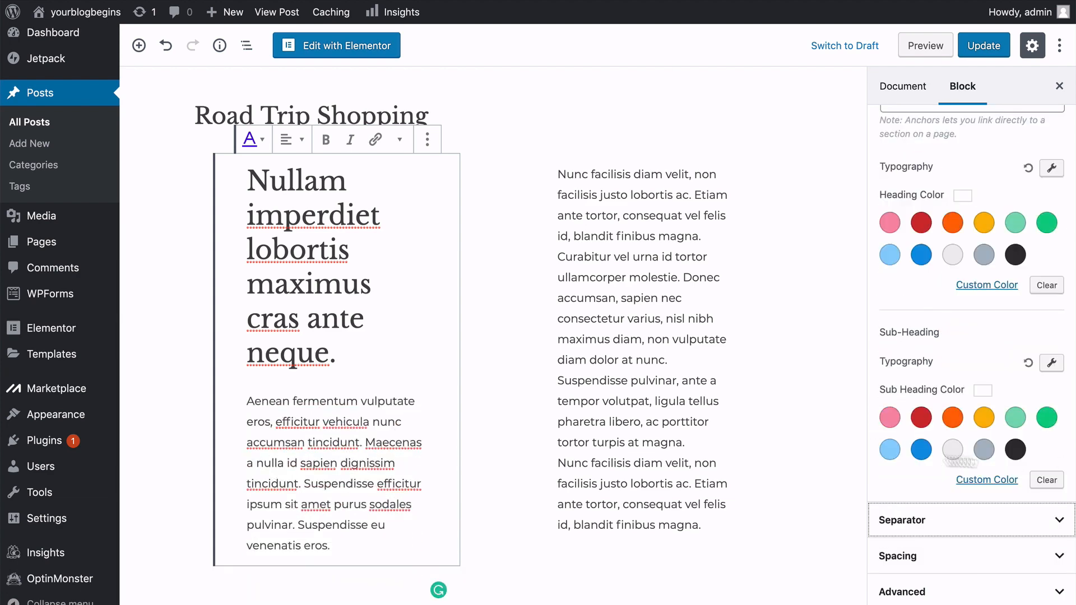
# - Try the Drop Cap option on the second column's paragraph and turn it off again
pyautogui.click(591, 222)
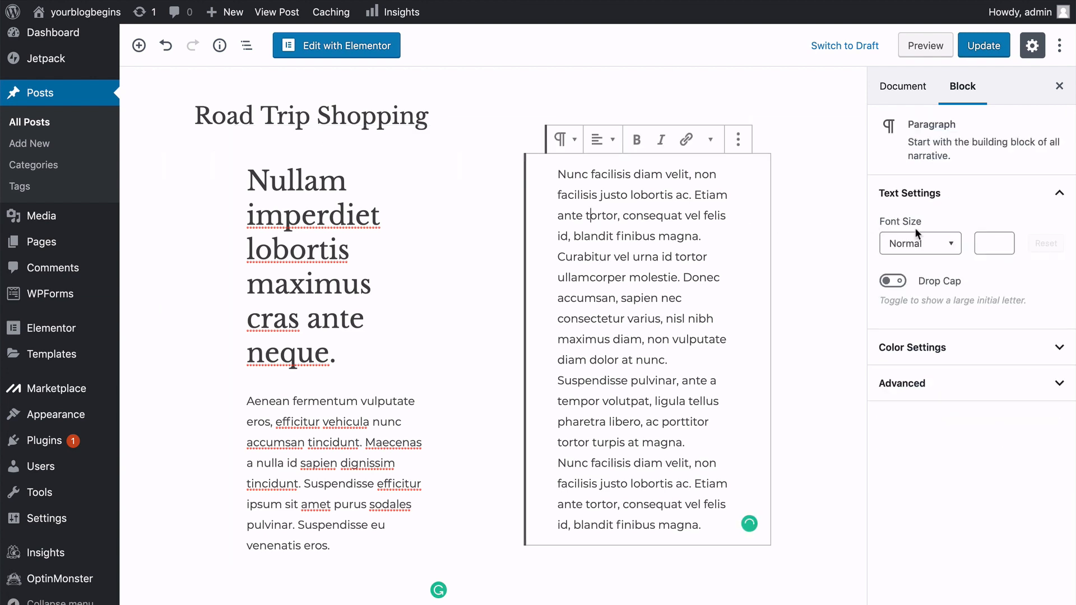
pyautogui.click(893, 281)
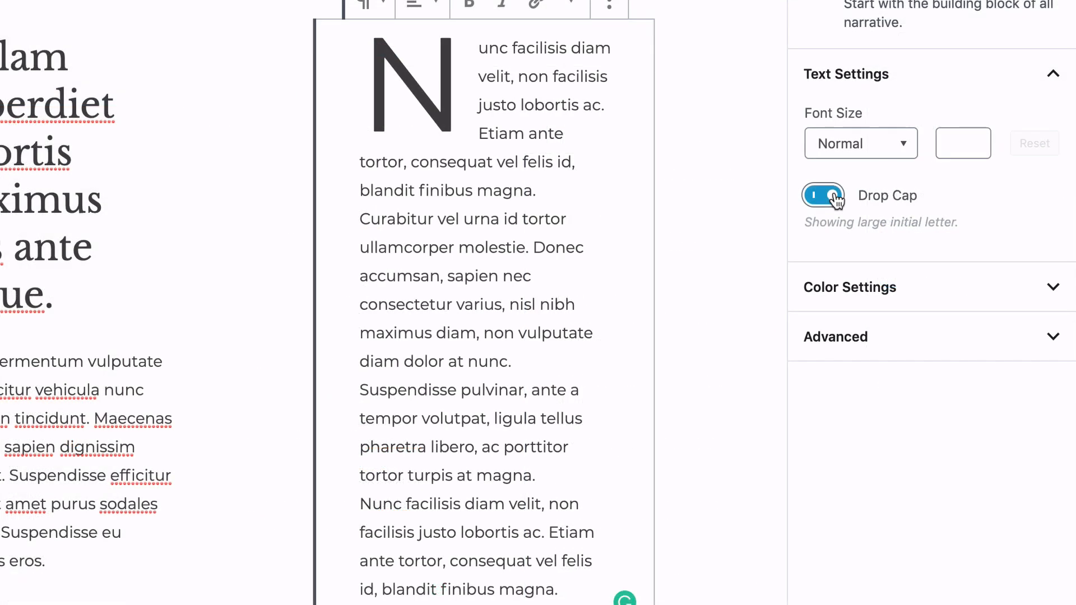
pyautogui.click(835, 196)
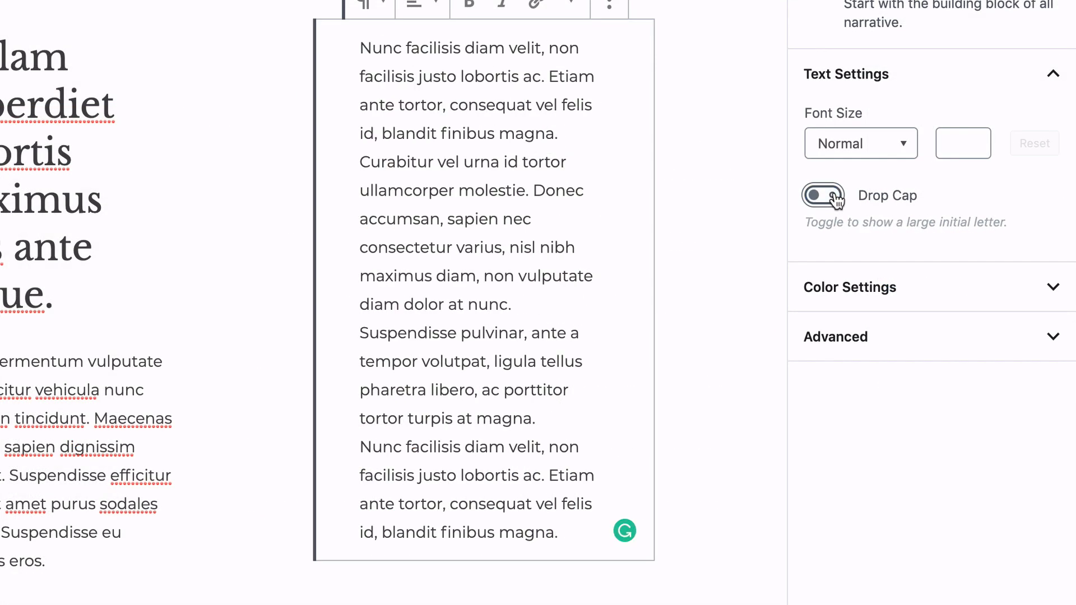
# - Check the paragraph block's Color Settings and its Advanced options with the additional CSS class
pyautogui.click(1056, 288)
pyautogui.click(1057, 289)
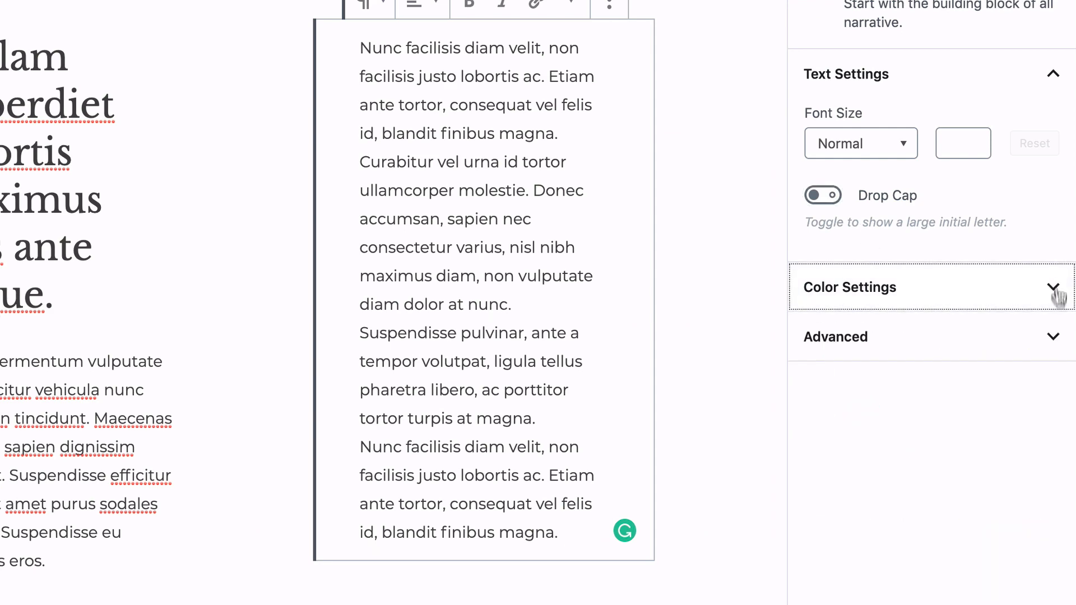
pyautogui.click(1056, 339)
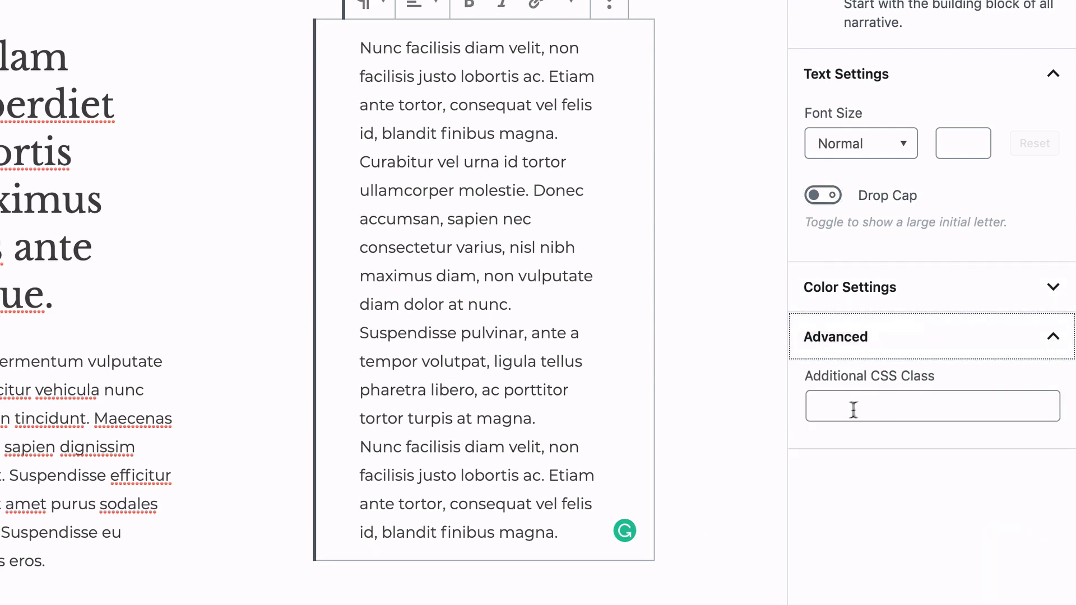
pyautogui.click(1053, 340)
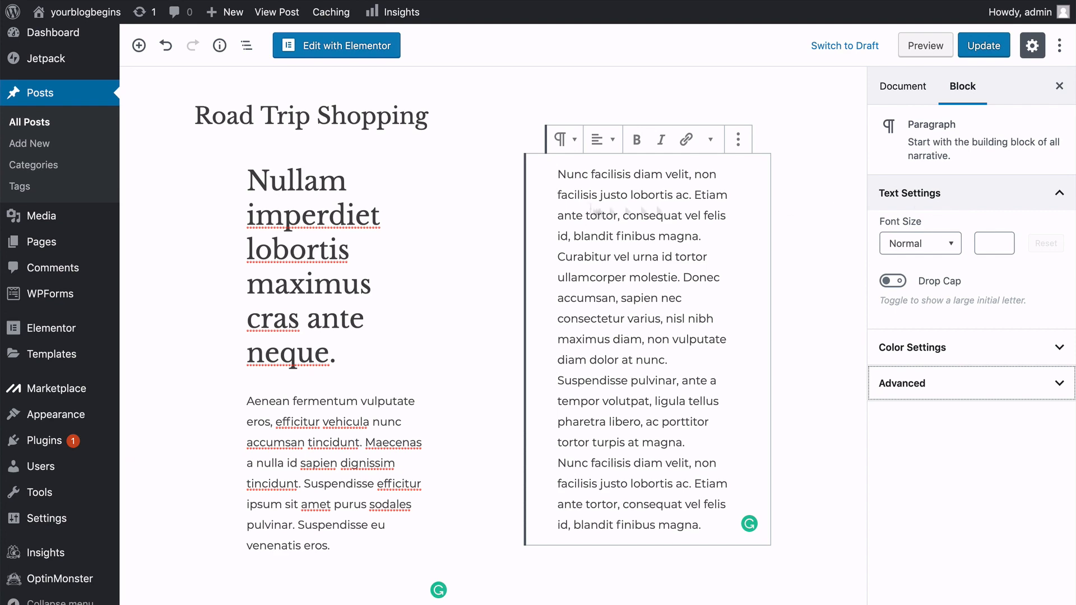
# - Select the Separator block below the two text columns and compare it with the divider in the live post
pyautogui.scroll(-5, 505, 227)
pyautogui.scroll(-2, 504, 226)
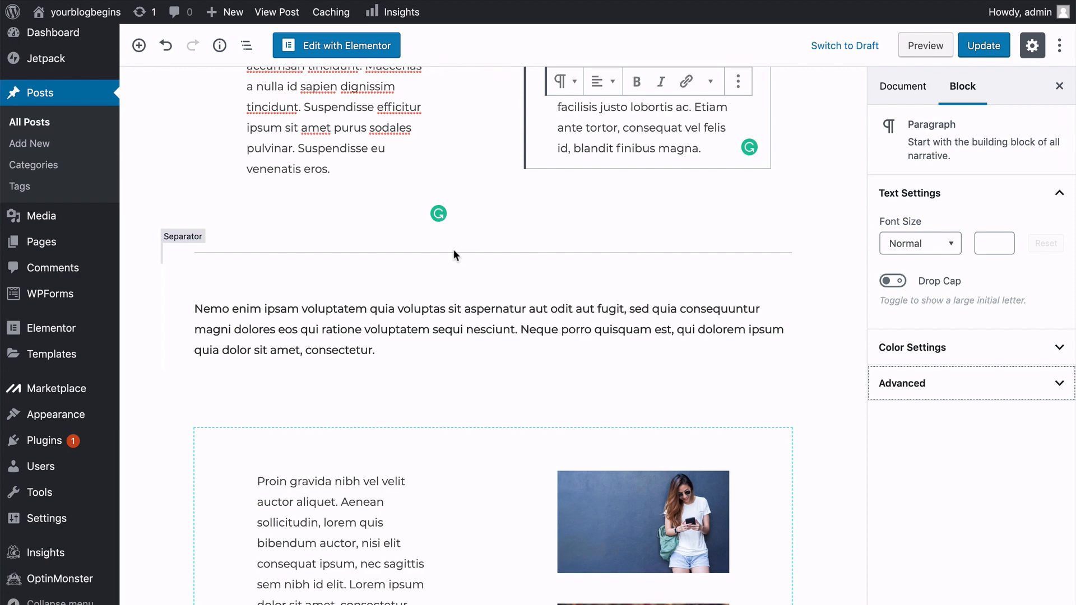
pyautogui.click(454, 250)
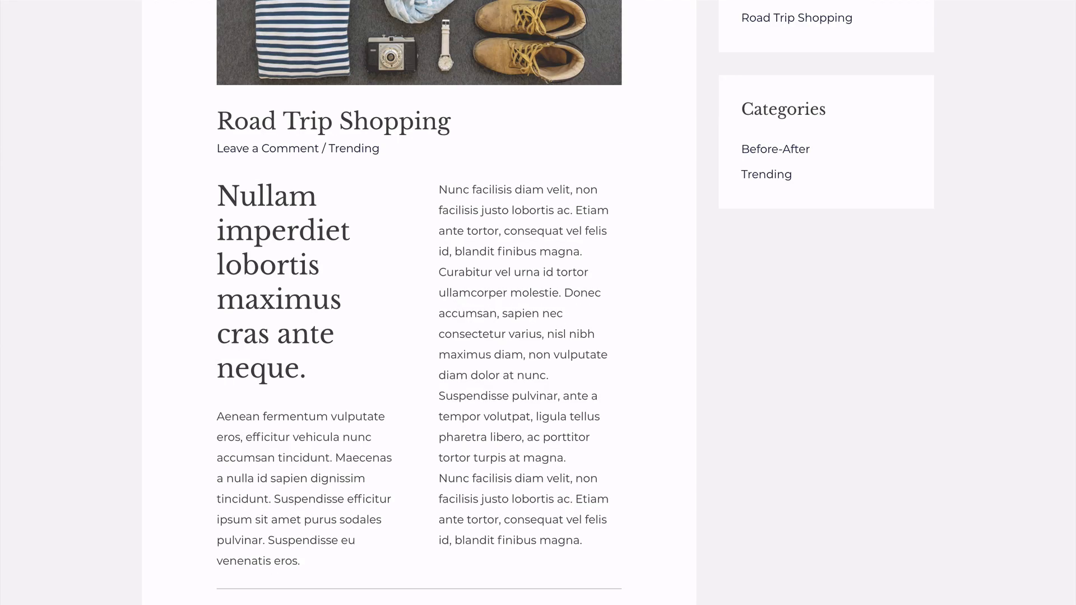
pyautogui.scroll(-5, 216, 253)
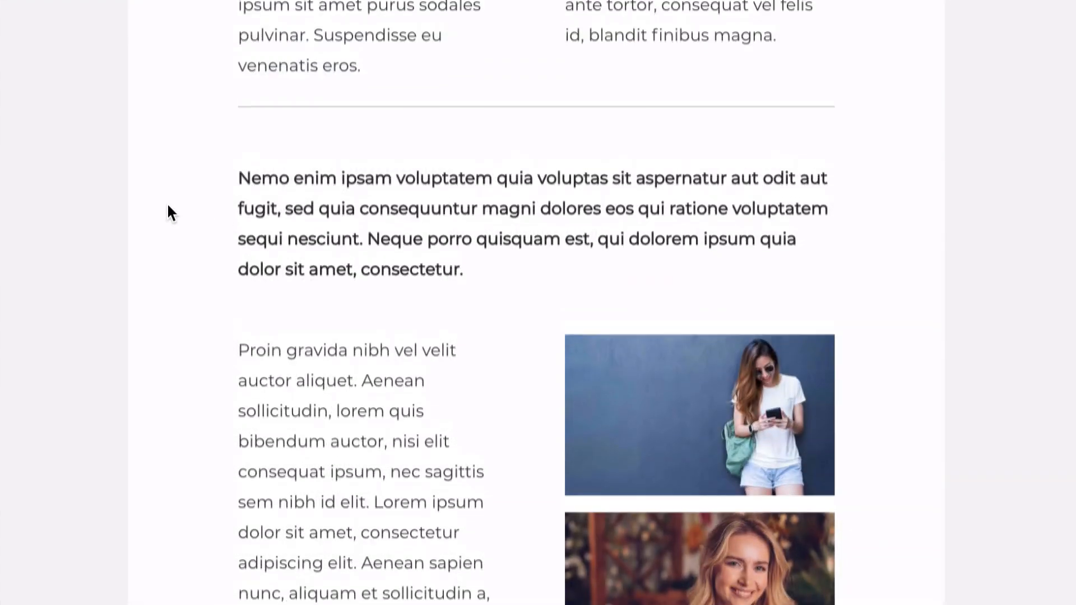
pyautogui.scroll(1, 168, 205)
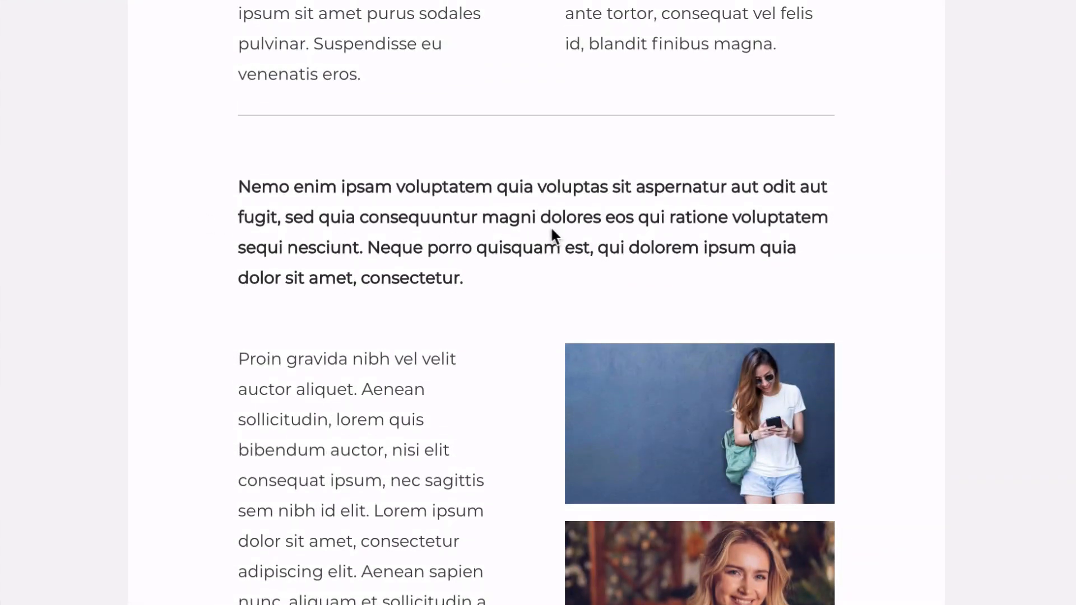
# - Examine the live post's content around the divider, from the two text columns down to the column of images
pyautogui.scroll(-7, 552, 288)
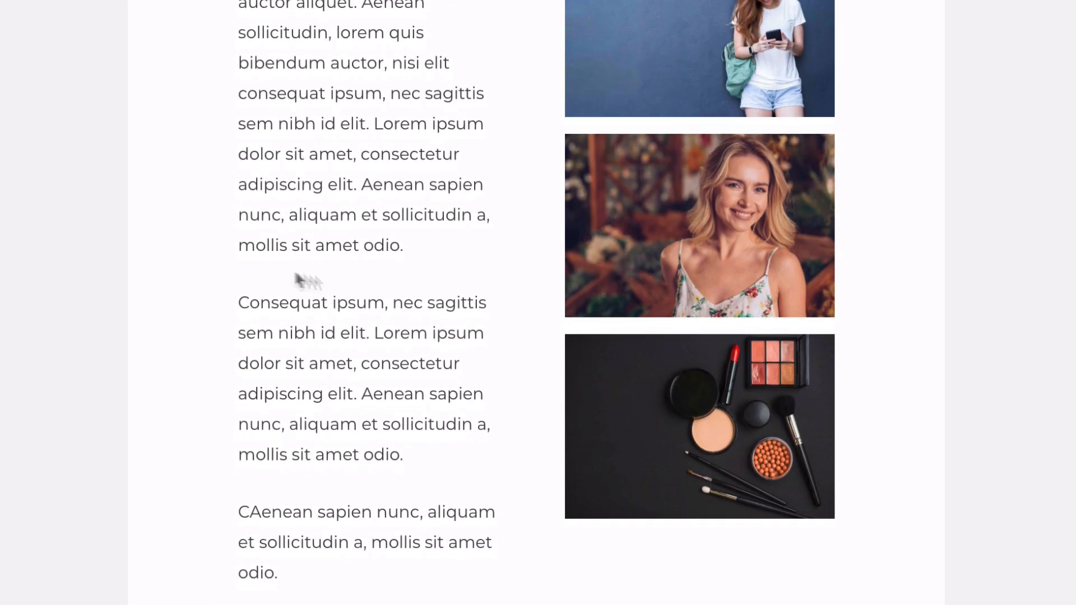
pyautogui.scroll(4, 186, 243)
pyautogui.scroll(12, 187, 241)
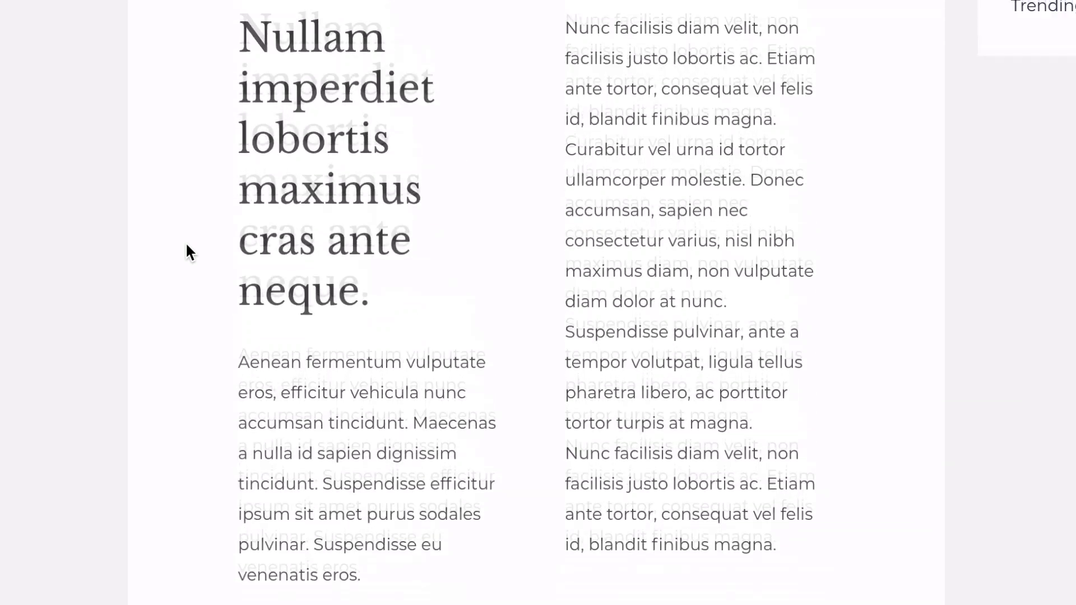
pyautogui.scroll(-9, 186, 241)
pyautogui.scroll(-13, 186, 247)
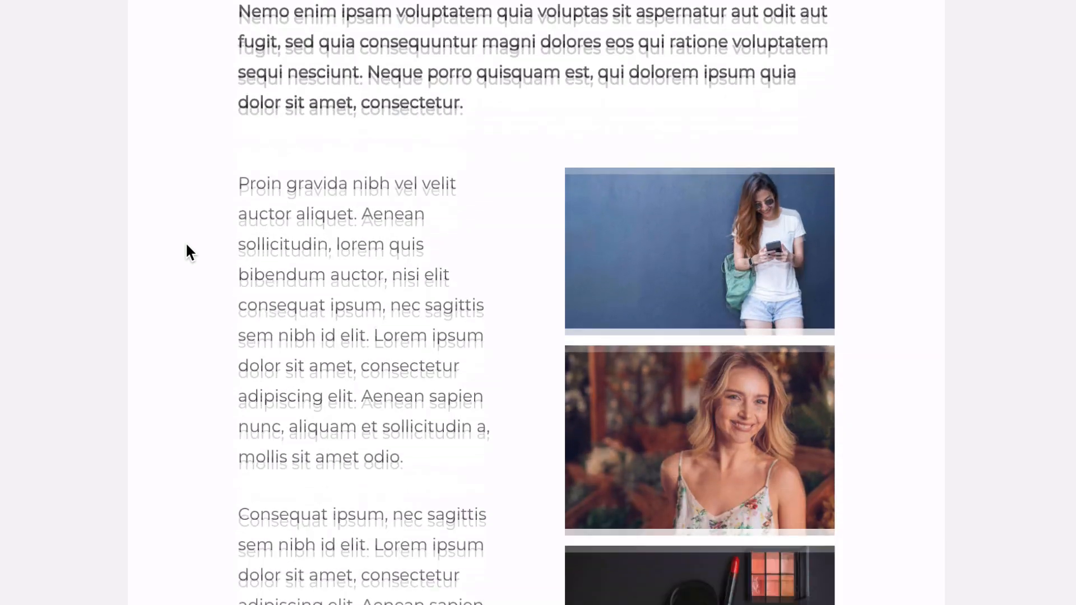
pyautogui.scroll(10, 186, 246)
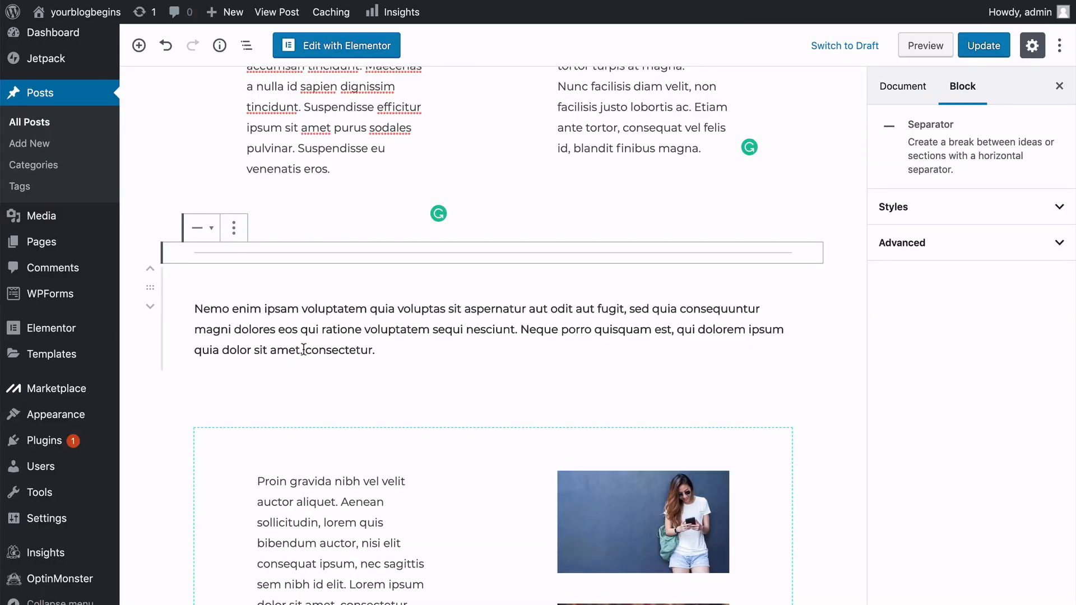
# - Try moving the Advanced Heading above the separator, move it back below and deselect the block
pyautogui.scroll(-2, 303, 348)
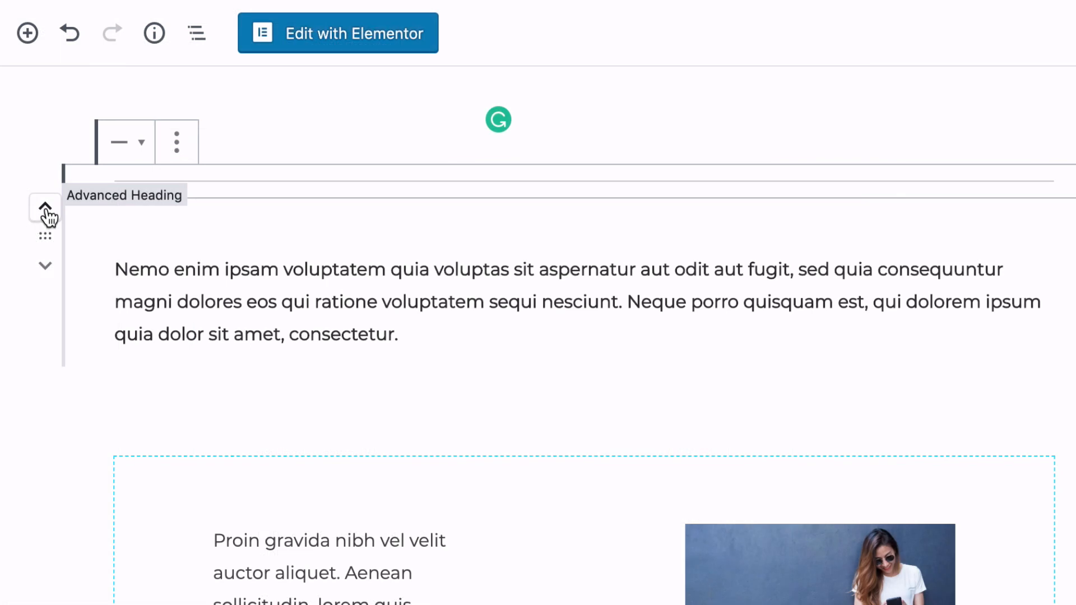
pyautogui.click(46, 211)
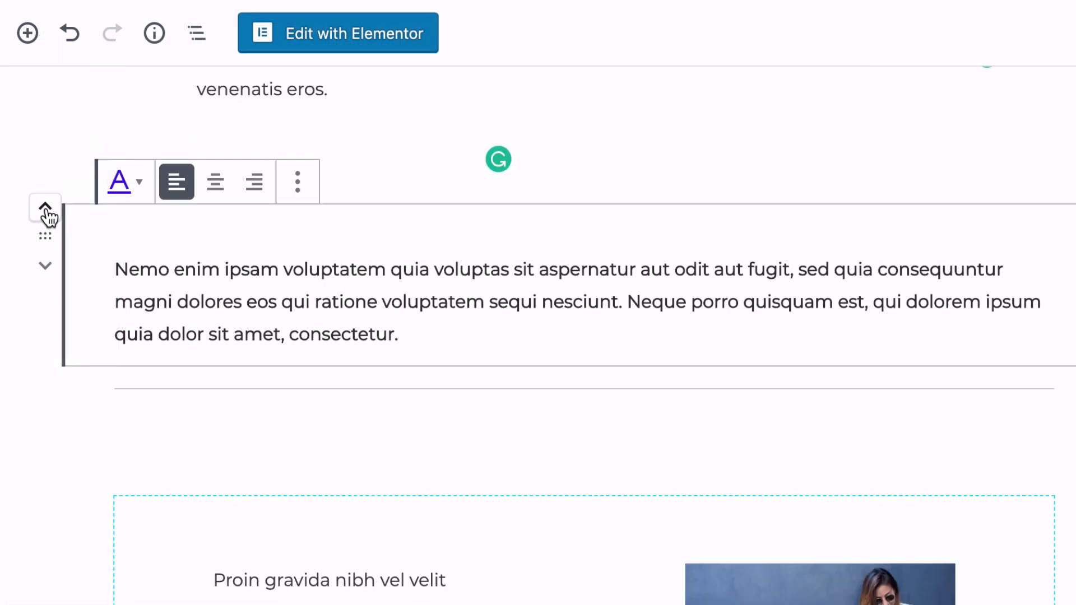
pyautogui.click(44, 267)
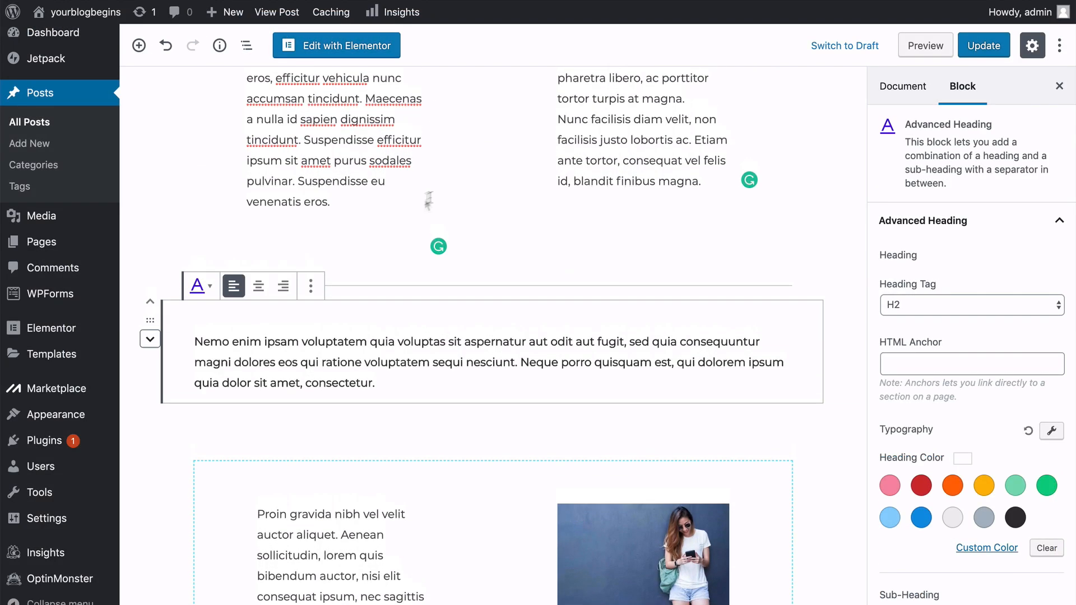
pyautogui.click(134, 204)
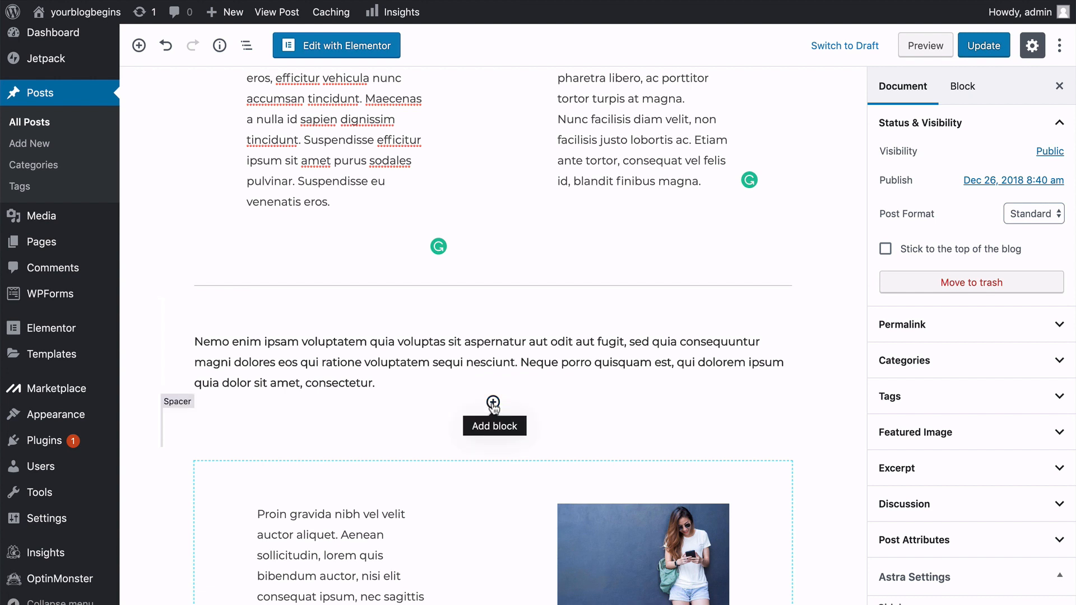
# - Open the block inserter below the Advanced Heading and look through the Most Used and Common Blocks categories
pyautogui.click(494, 403)
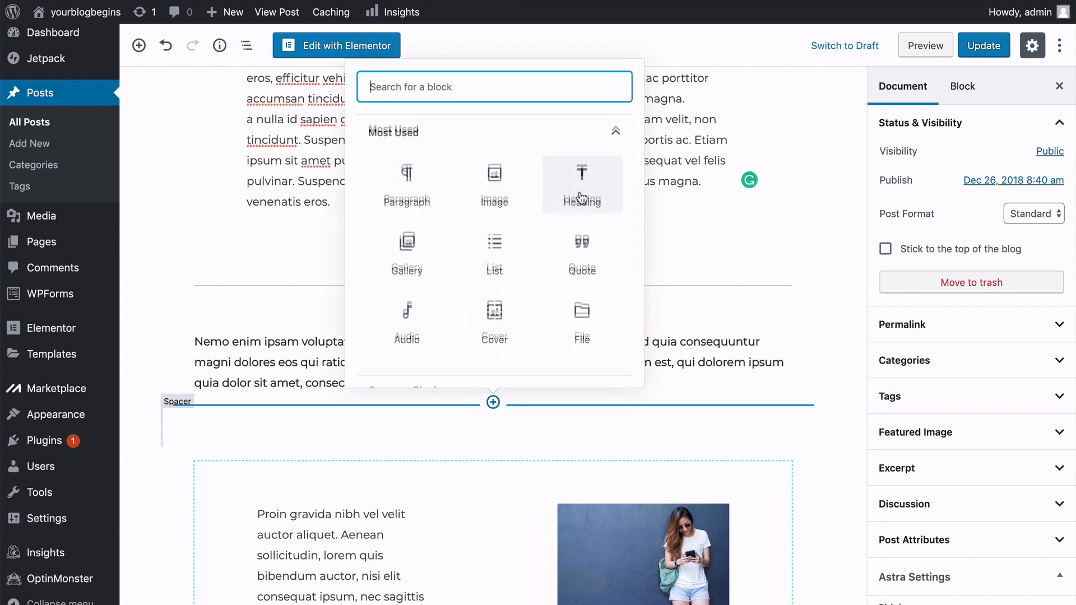
pyautogui.scroll(-4, 579, 199)
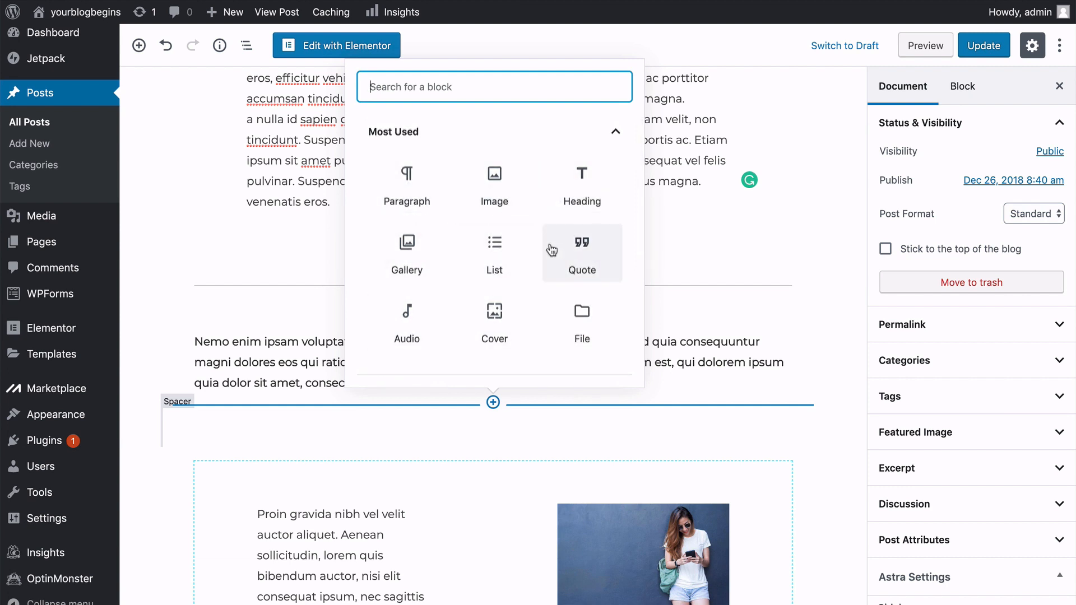
pyautogui.scroll(-5, 551, 249)
pyautogui.scroll(3, 550, 264)
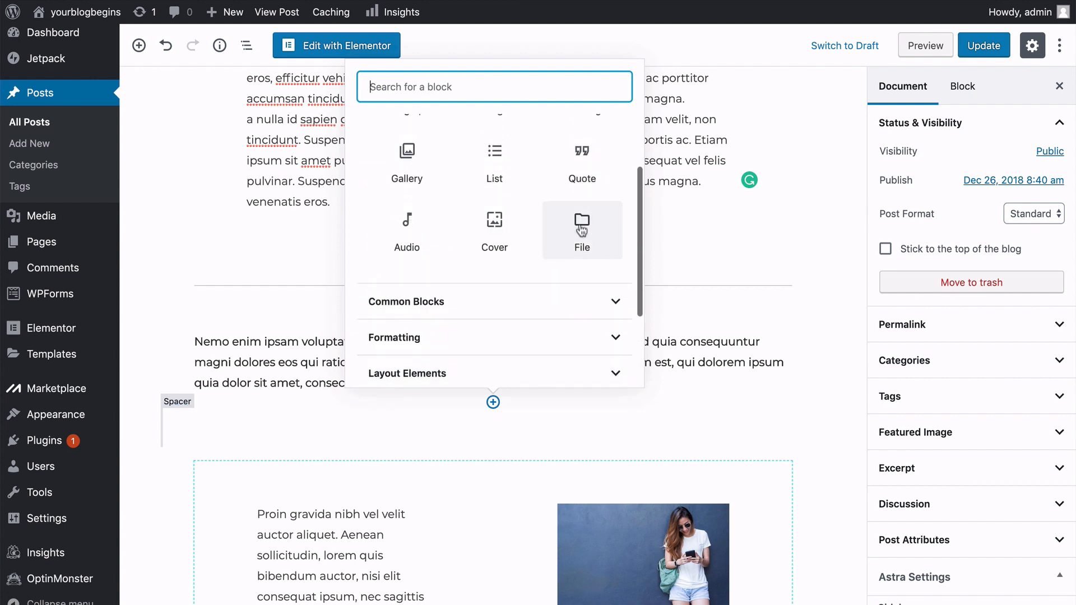
pyautogui.scroll(-3, 555, 233)
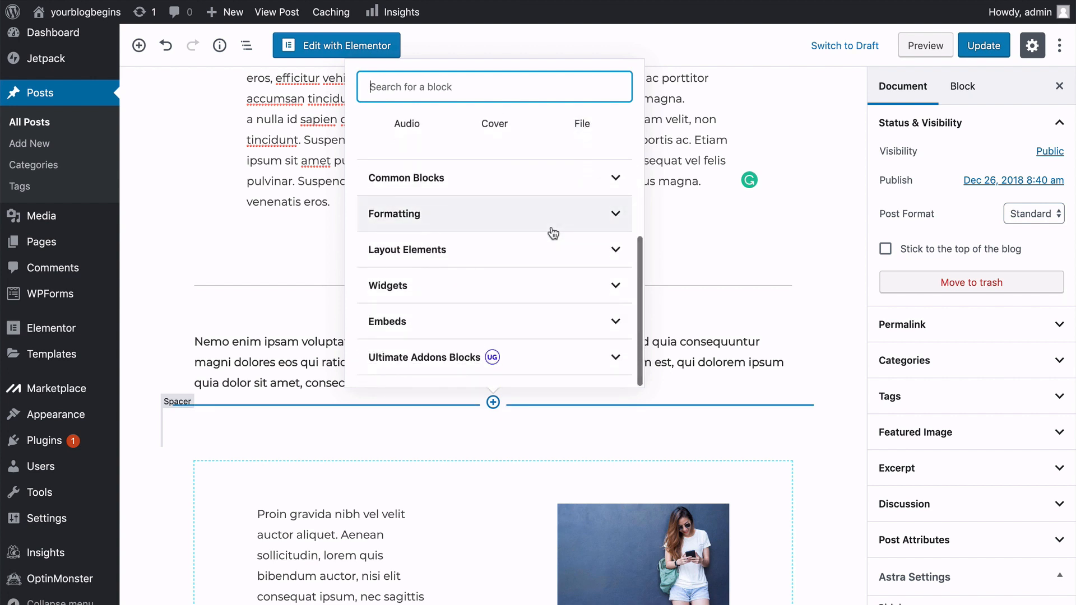
pyautogui.click(615, 177)
pyautogui.scroll(-3, 538, 238)
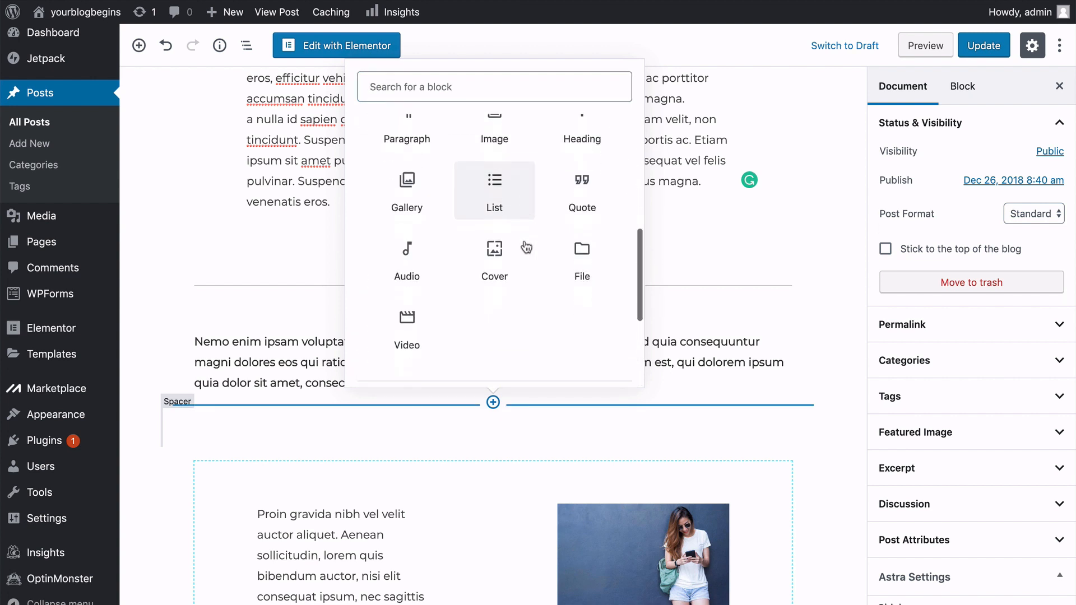
pyautogui.scroll(-4, 524, 246)
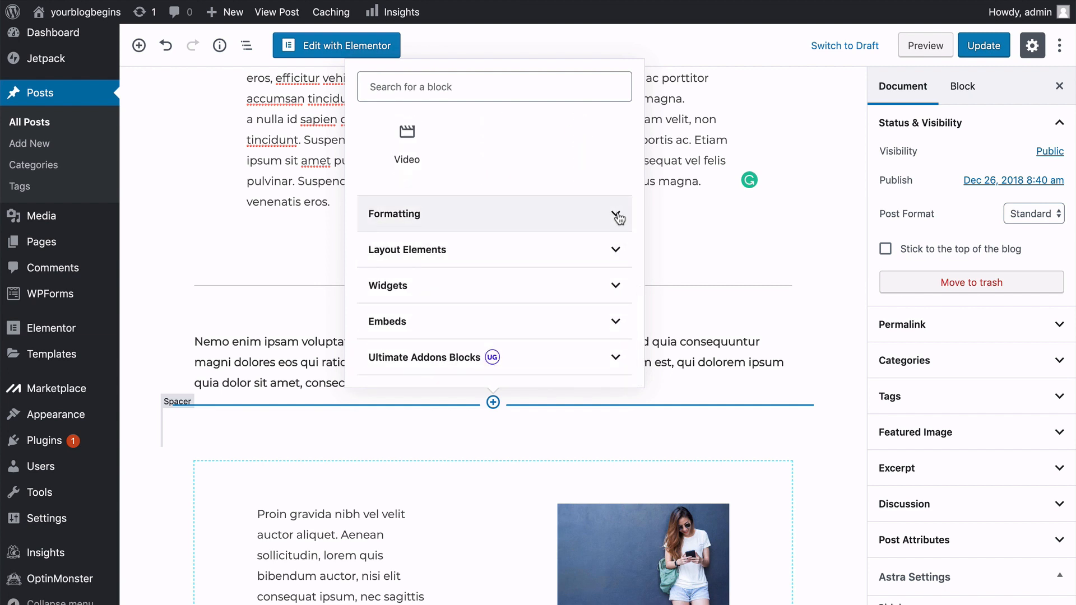
# - Check the blocks under Formatting and Layout Elements and close the block inserter without adding anything
pyautogui.click(616, 216)
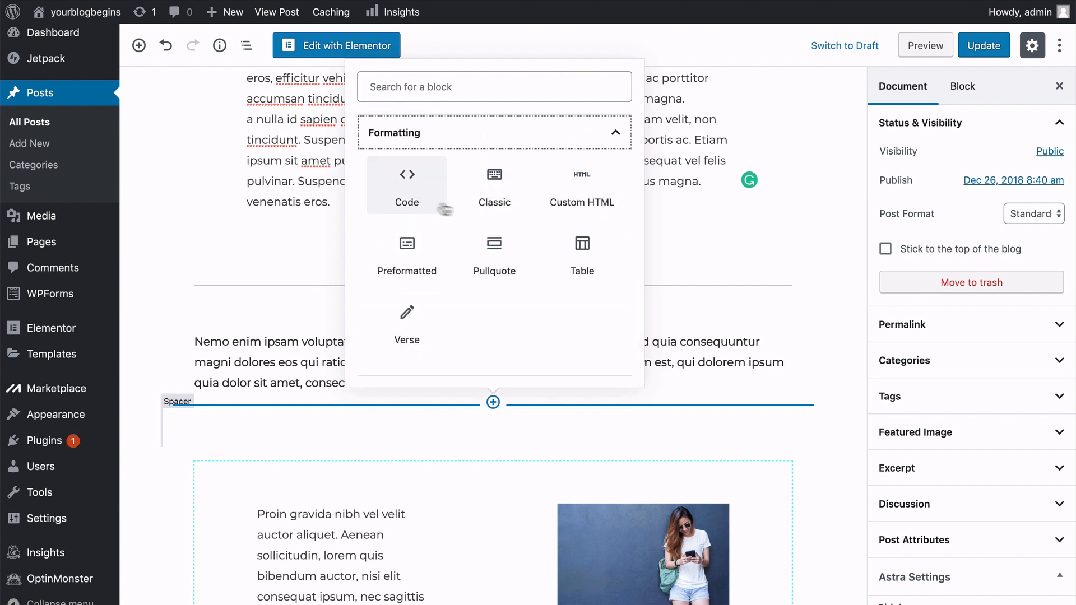
pyautogui.click(615, 135)
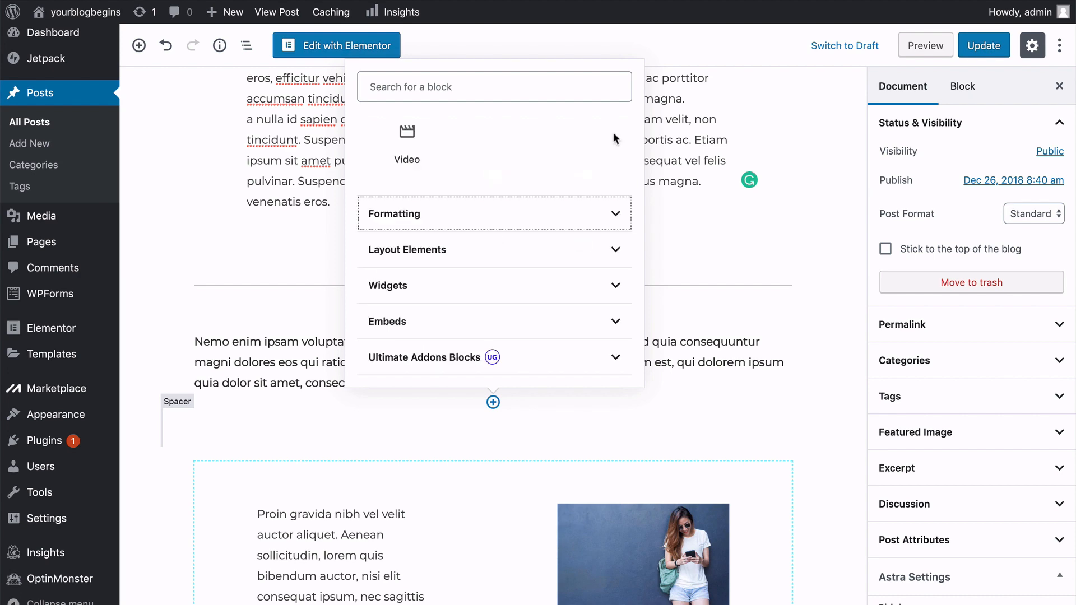
pyautogui.click(617, 255)
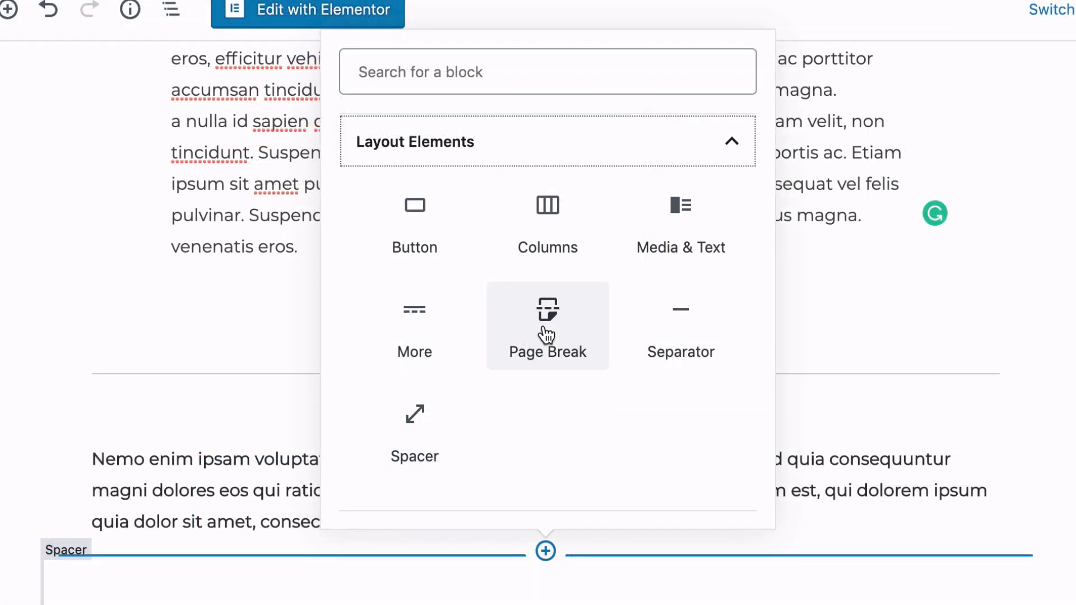
pyautogui.click(731, 145)
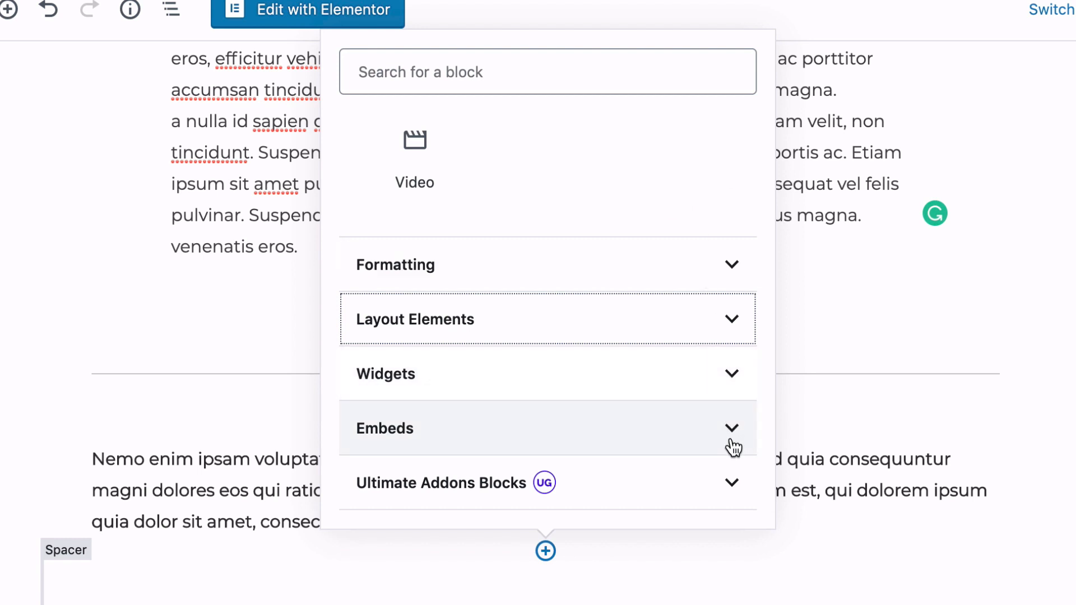
pyautogui.scroll(5, 639, 407)
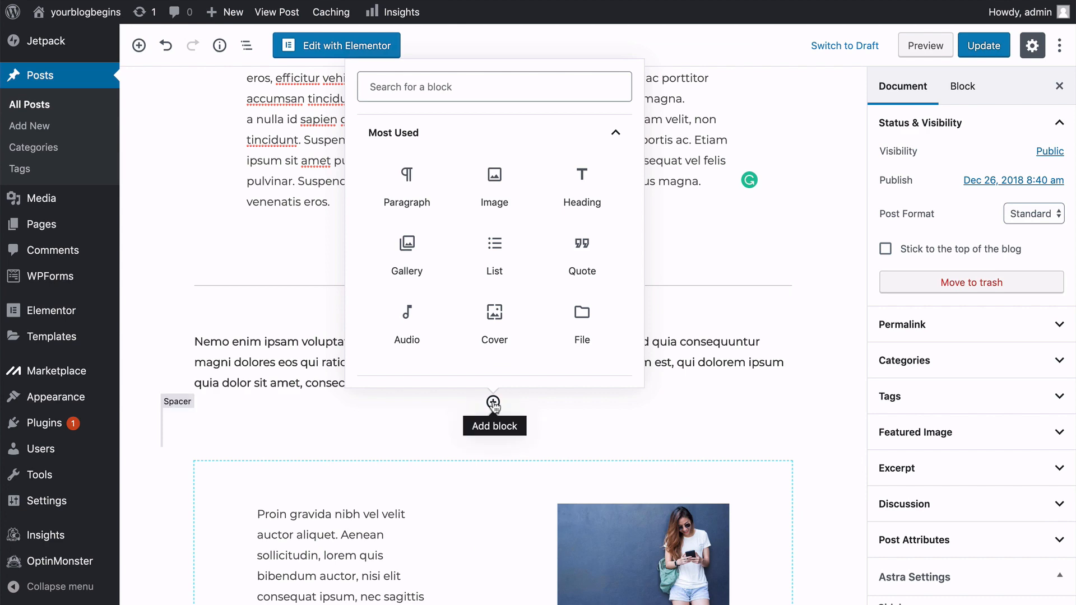
pyautogui.click(493, 403)
# - Open the media library for the first image in the image column and close it without choosing a replacement
pyautogui.scroll(-6, 493, 403)
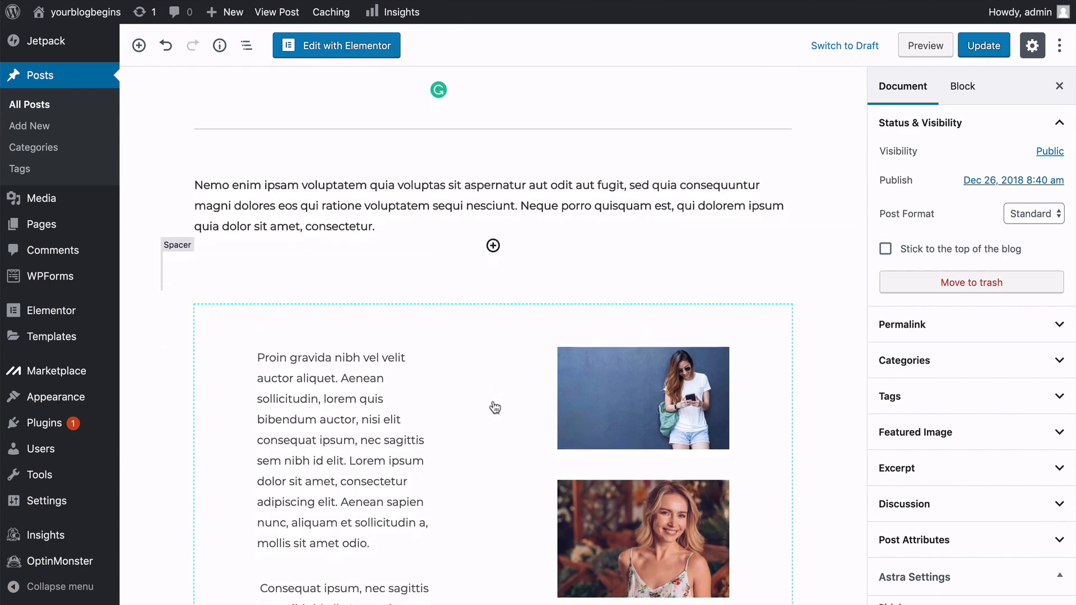
pyautogui.scroll(3, 493, 401)
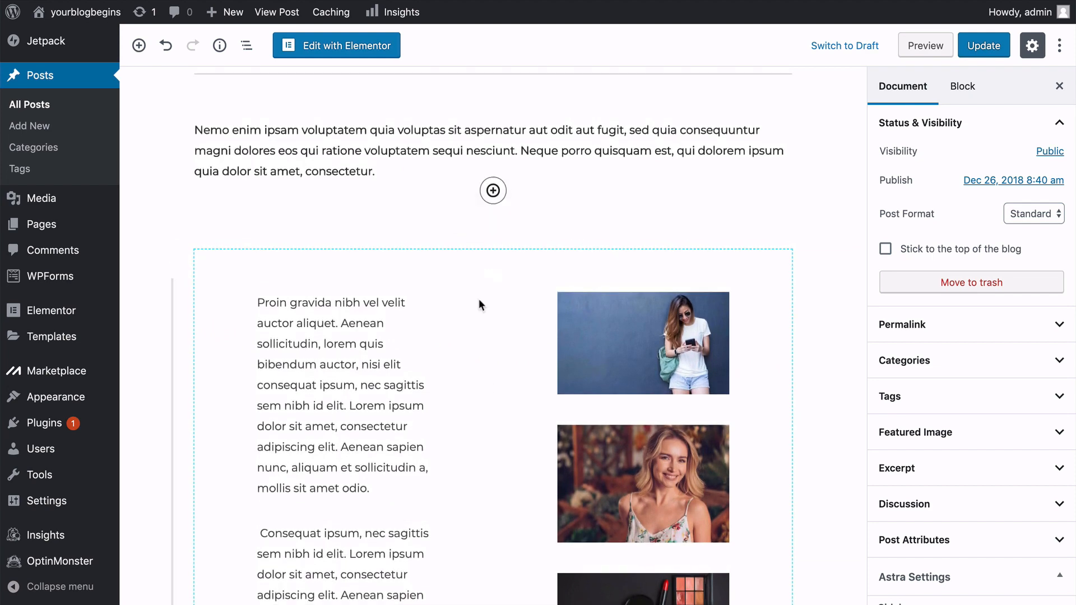
pyautogui.scroll(-3, 479, 305)
pyautogui.scroll(1, 480, 282)
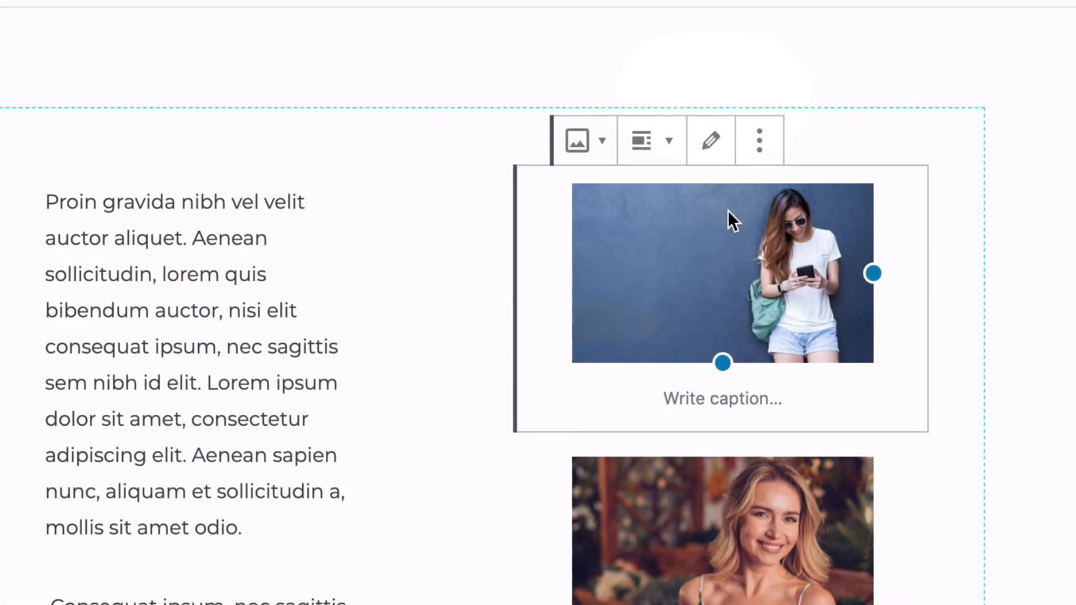
pyautogui.click(717, 151)
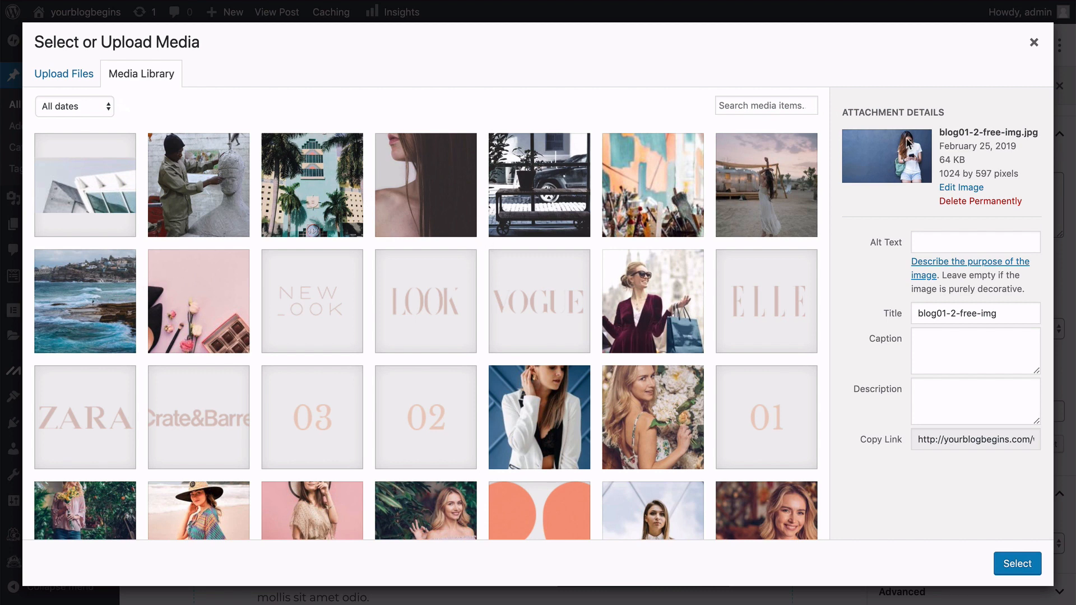
pyautogui.click(1034, 43)
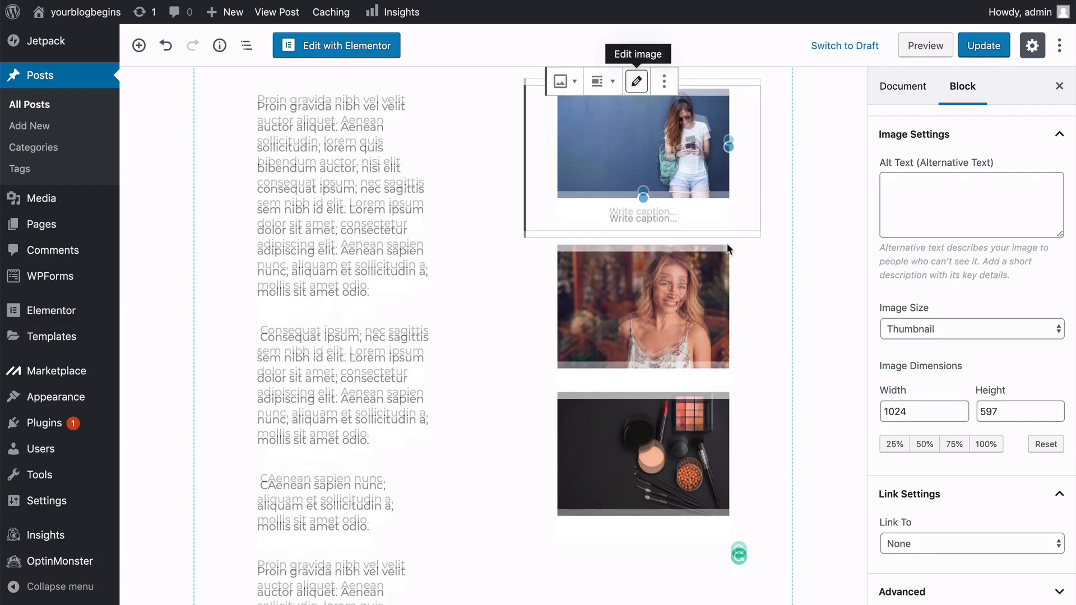
# - Select the makeup image at the end of the image column and check its additional block options
pyautogui.scroll(-2, 638, 238)
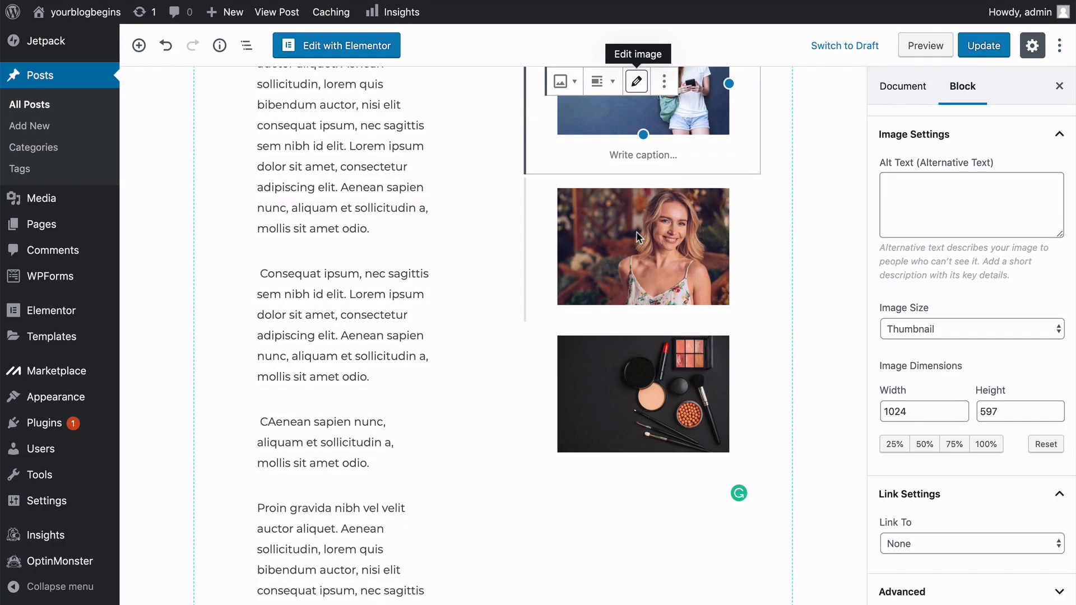
pyautogui.click(648, 370)
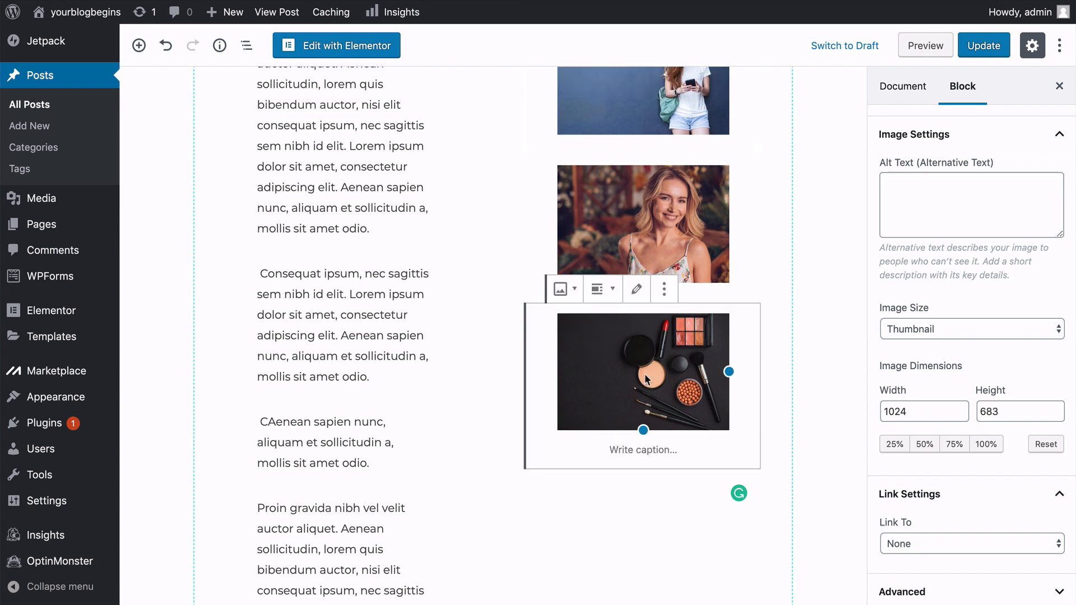
pyautogui.click(665, 291)
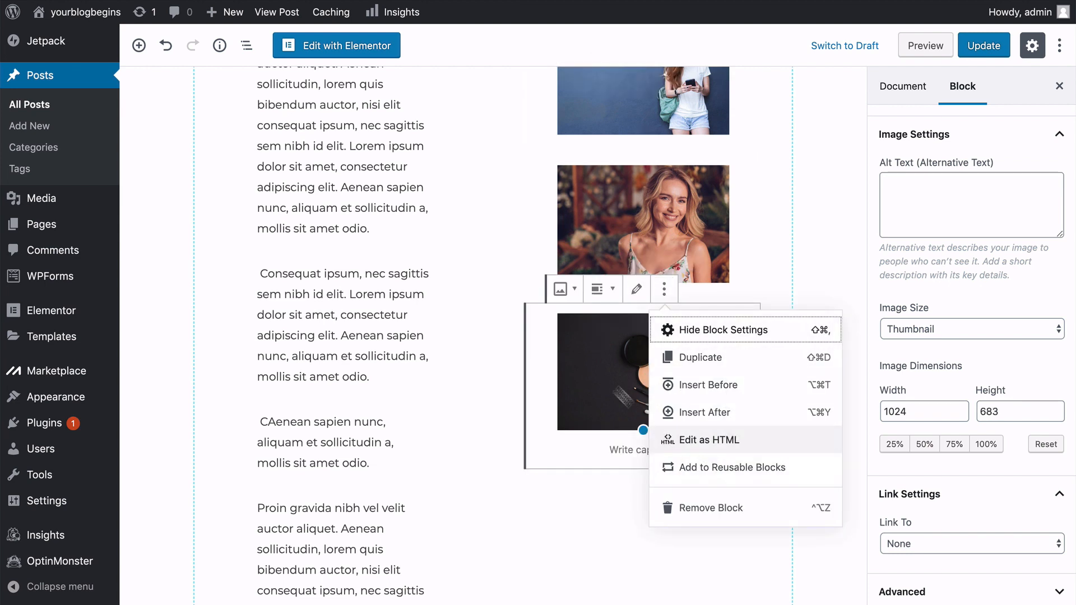
pyautogui.click(601, 373)
# - Select the Icon List block below the text column and check the Image / Icon choices in Icon 1 Settings, keeping Icon
pyautogui.scroll(-10, 514, 341)
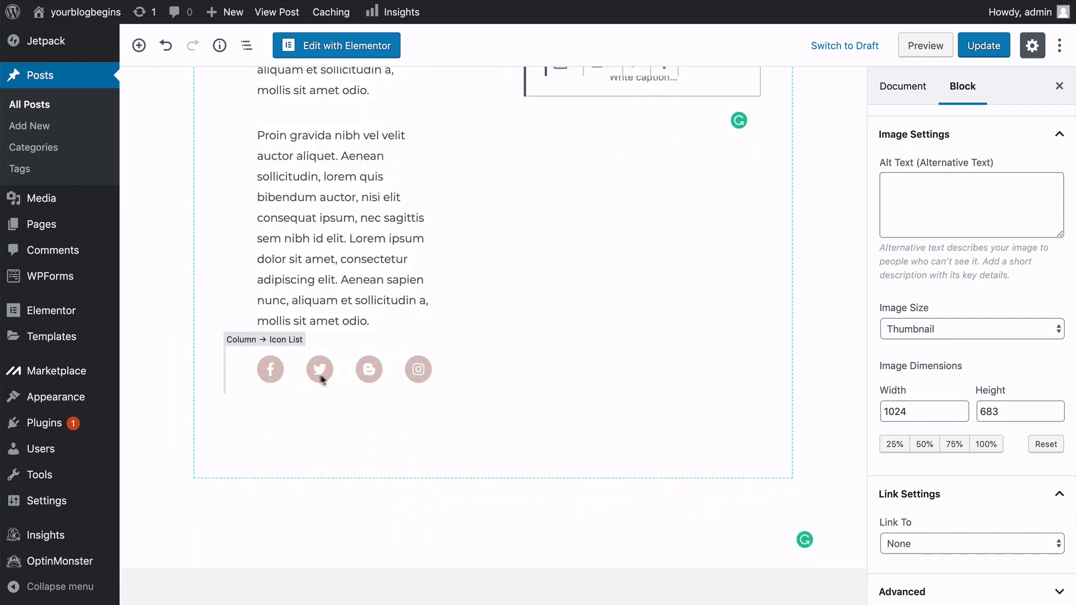
pyautogui.scroll(10, 304, 283)
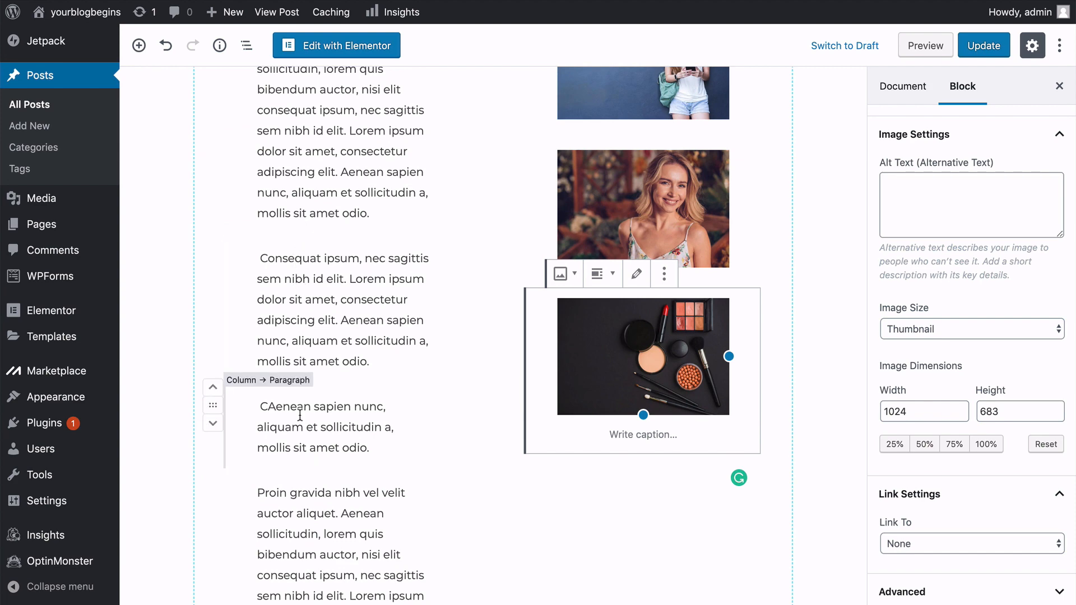
pyautogui.scroll(-4, 297, 410)
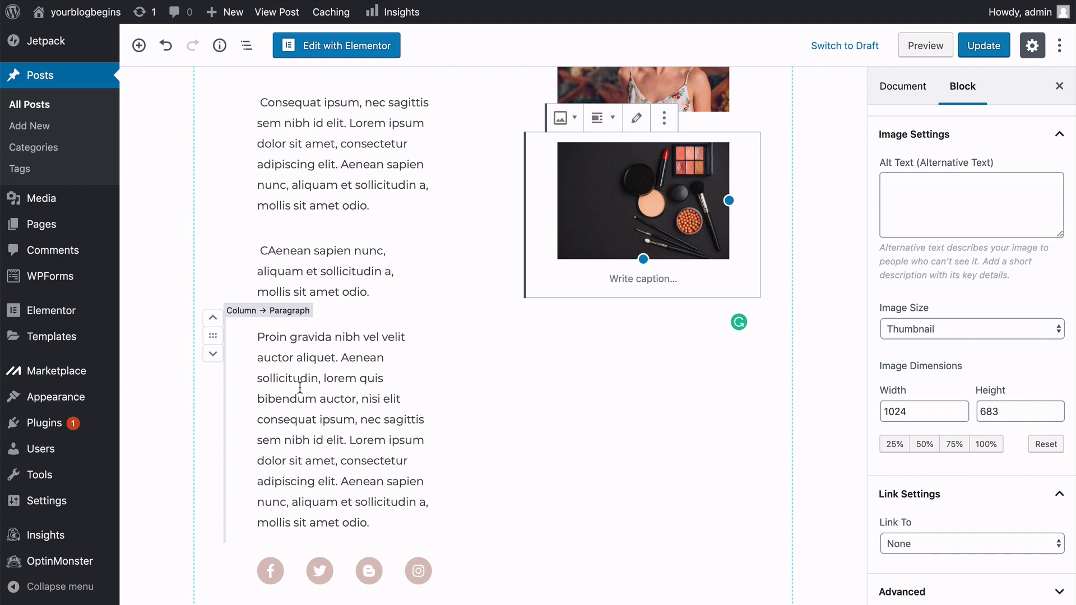
pyautogui.scroll(-5, 301, 387)
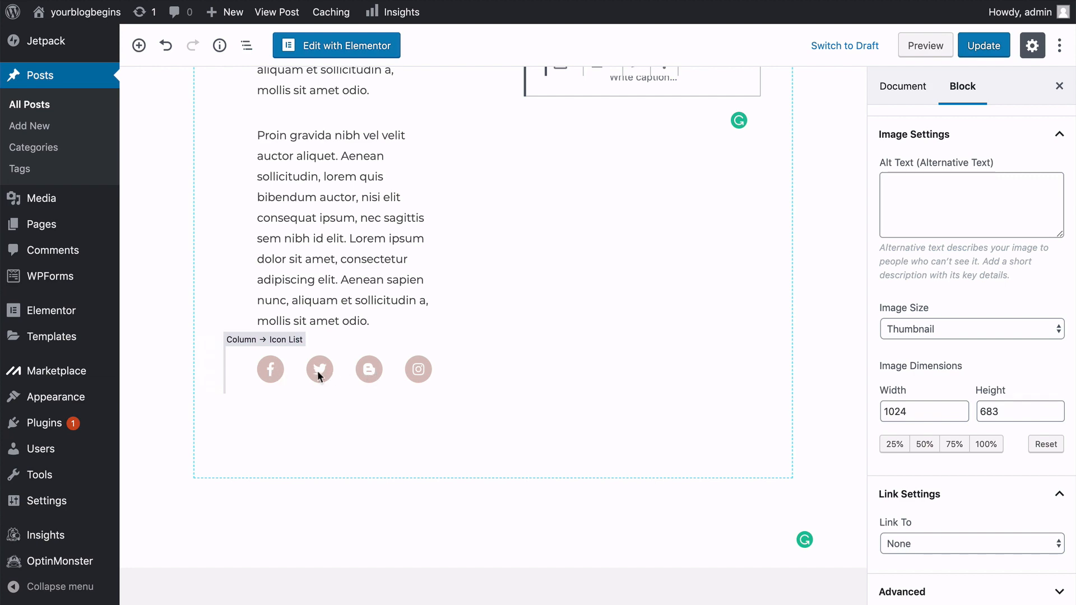
pyautogui.click(319, 375)
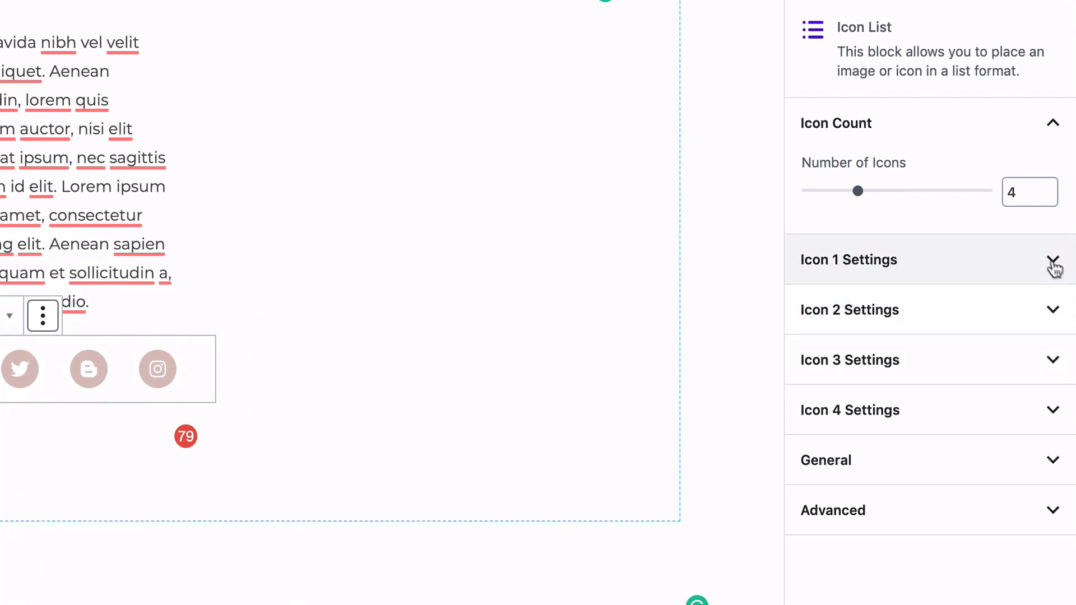
pyautogui.click(1054, 261)
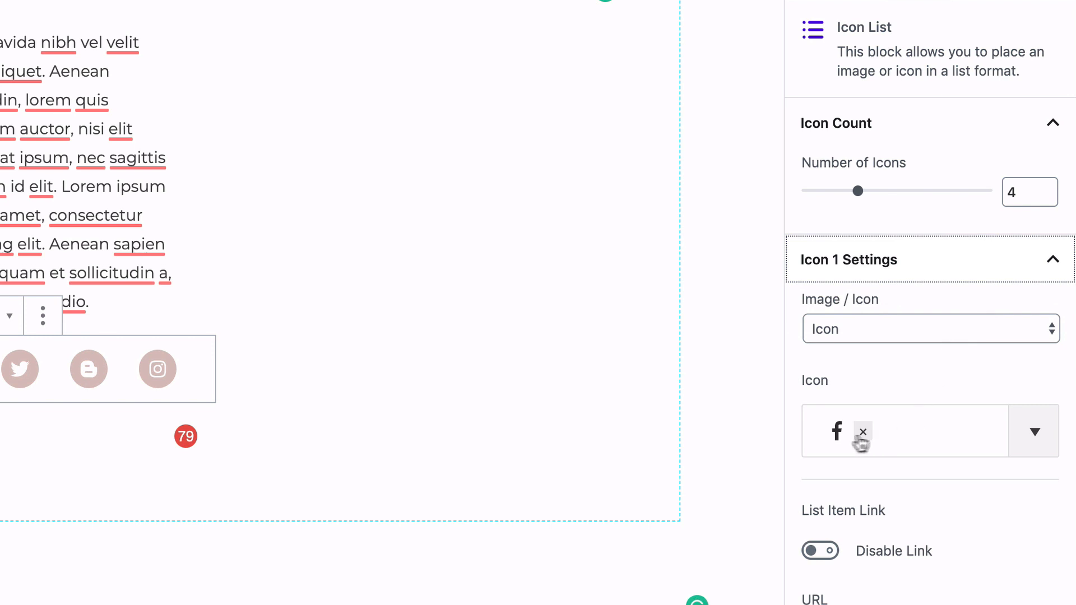
pyautogui.click(860, 328)
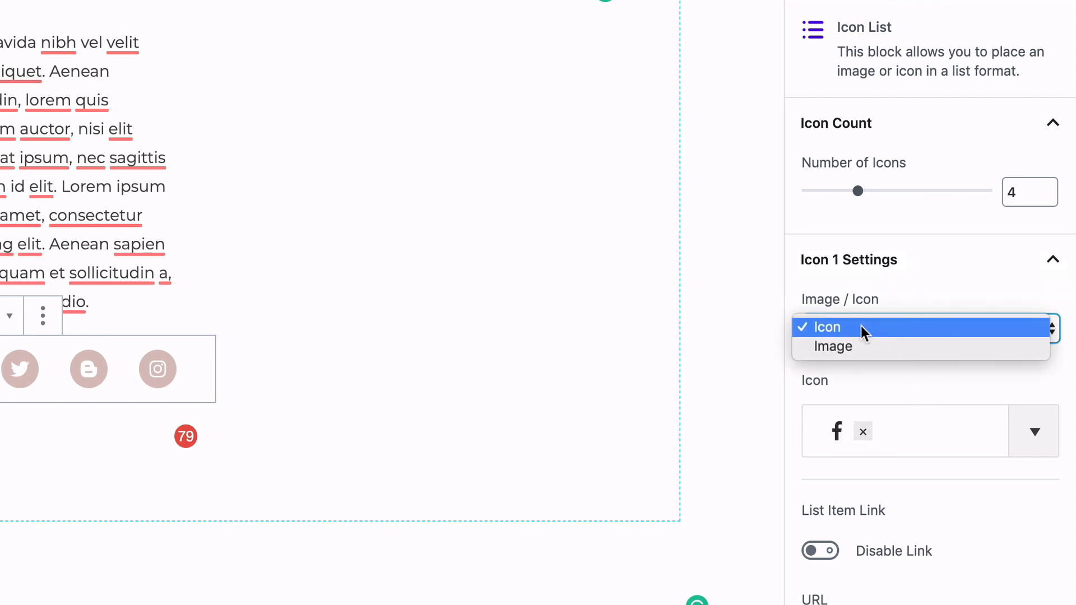
pyautogui.click(933, 375)
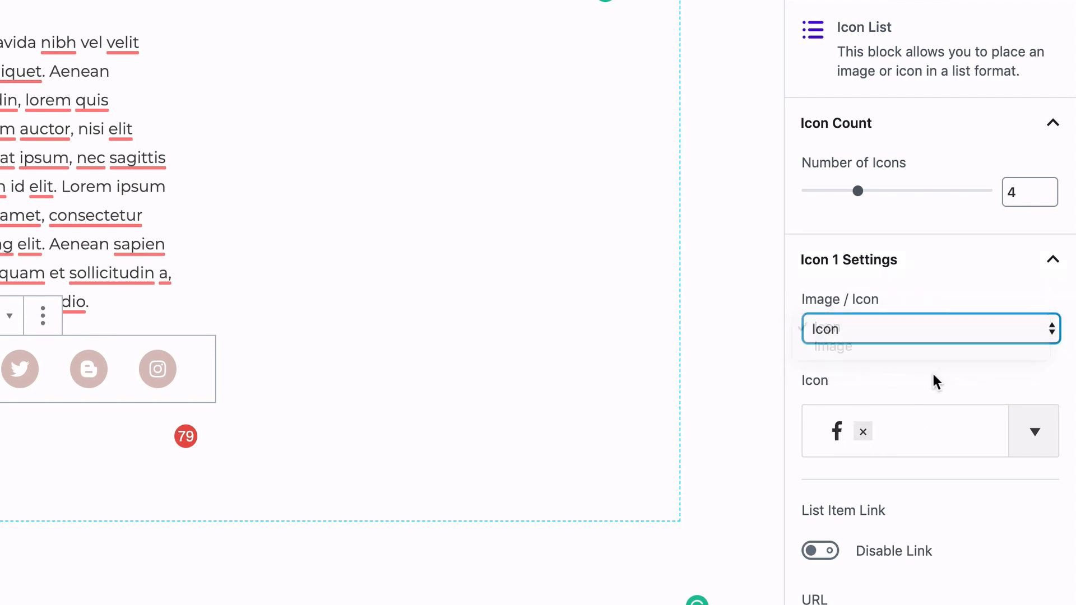
# - Check the Icon List's link, URL and color options for icon 1 and its Number of Icons setting, keeping 4 icons
pyautogui.scroll(-3, 934, 376)
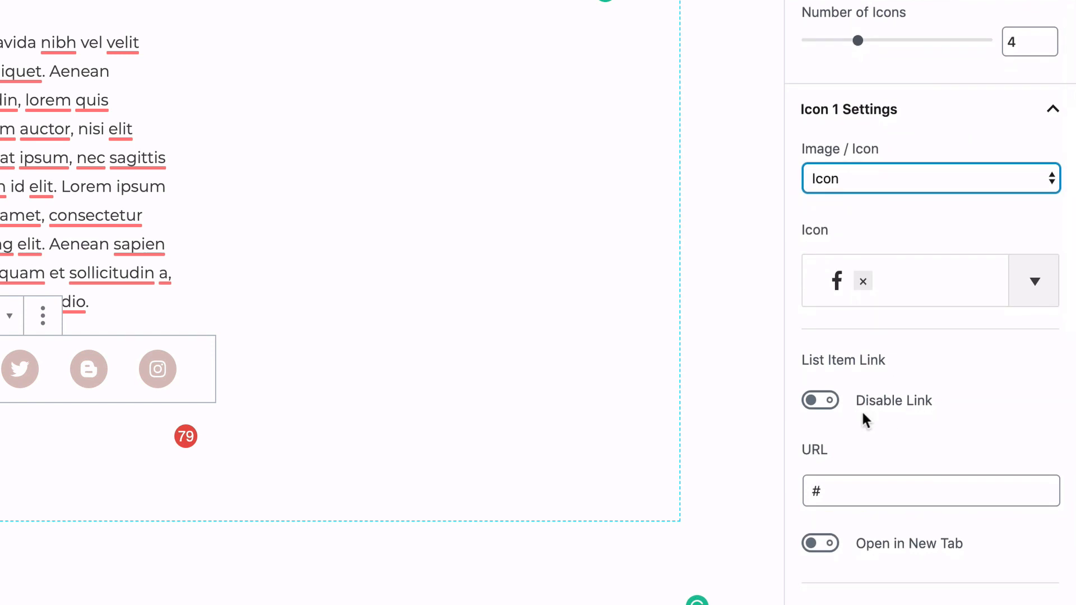
pyautogui.scroll(-2, 864, 415)
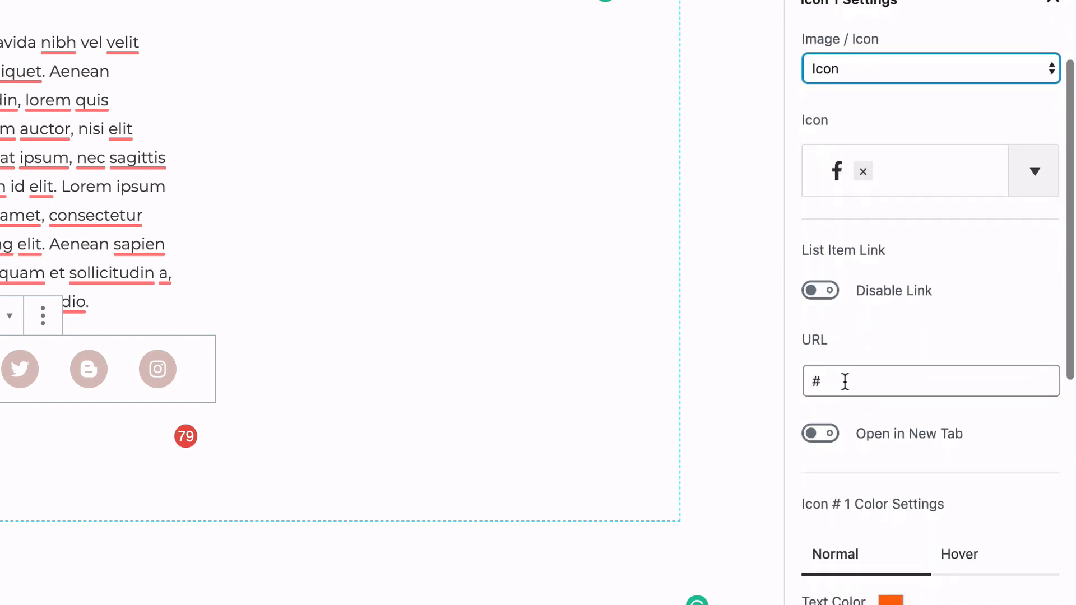
pyautogui.scroll(-3, 849, 380)
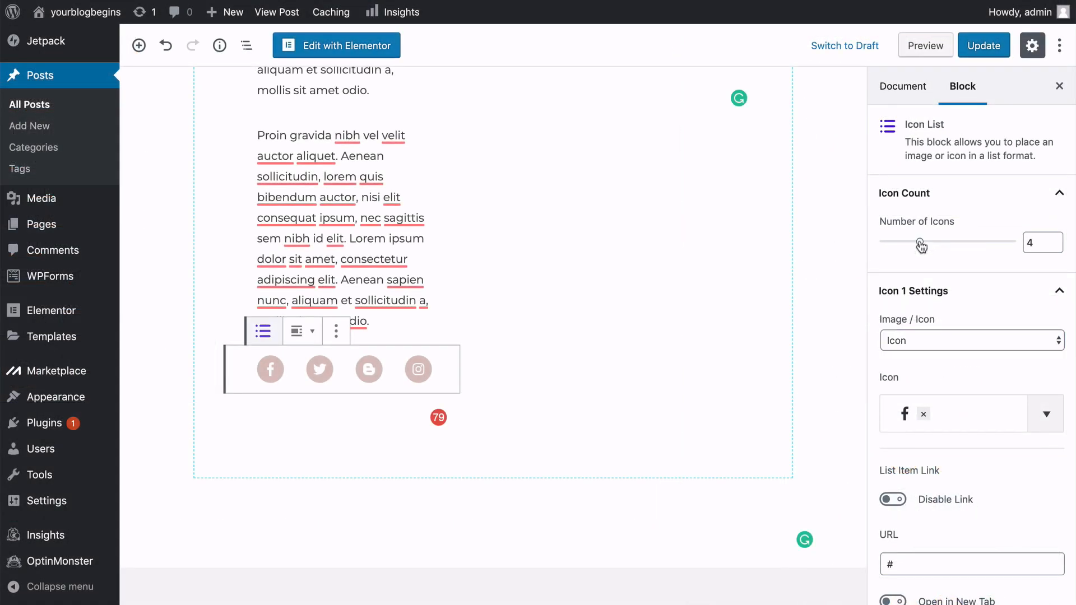
pyautogui.moveTo(920, 245)
pyautogui.mouseDown()
pyautogui.moveTo(1003, 244)
pyautogui.moveTo(910, 245)
pyautogui.moveTo(920, 245)
pyautogui.mouseUp()
pyautogui.click(518, 358)
pyautogui.scroll(5, 518, 358)
pyautogui.scroll(5, 519, 356)
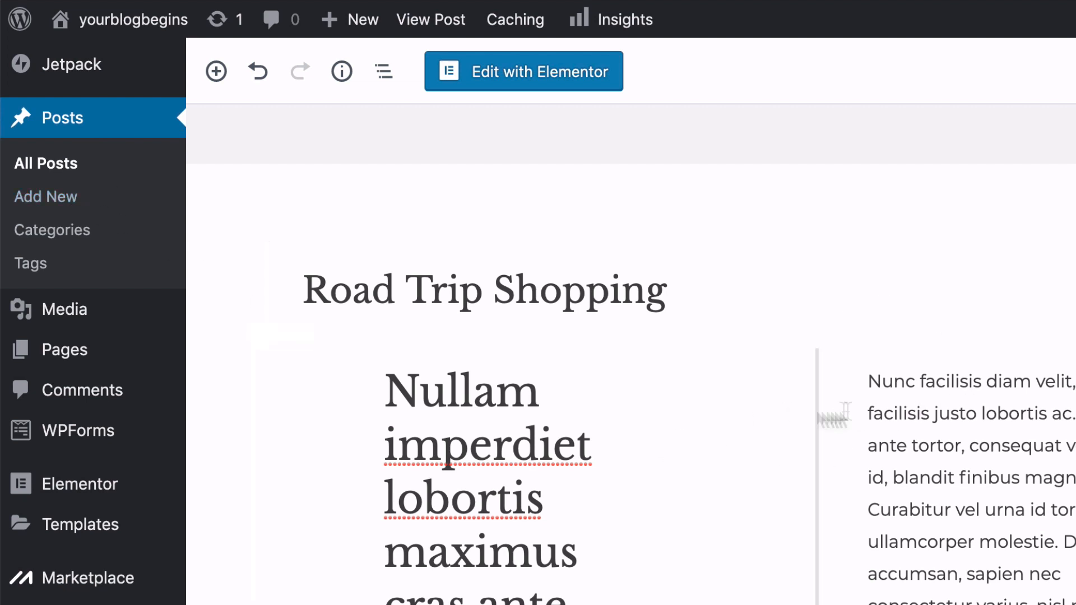
# - Leave the Road Trip Shopping post without saving and go to the list of all posts
pyautogui.scroll(-4, 690, 420)
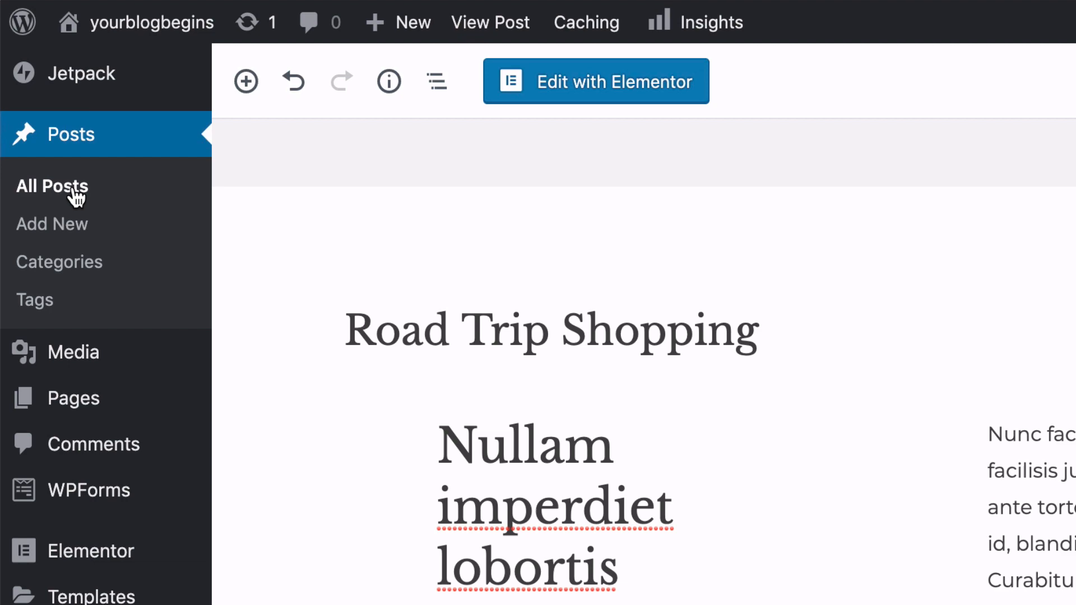
pyautogui.click(76, 194)
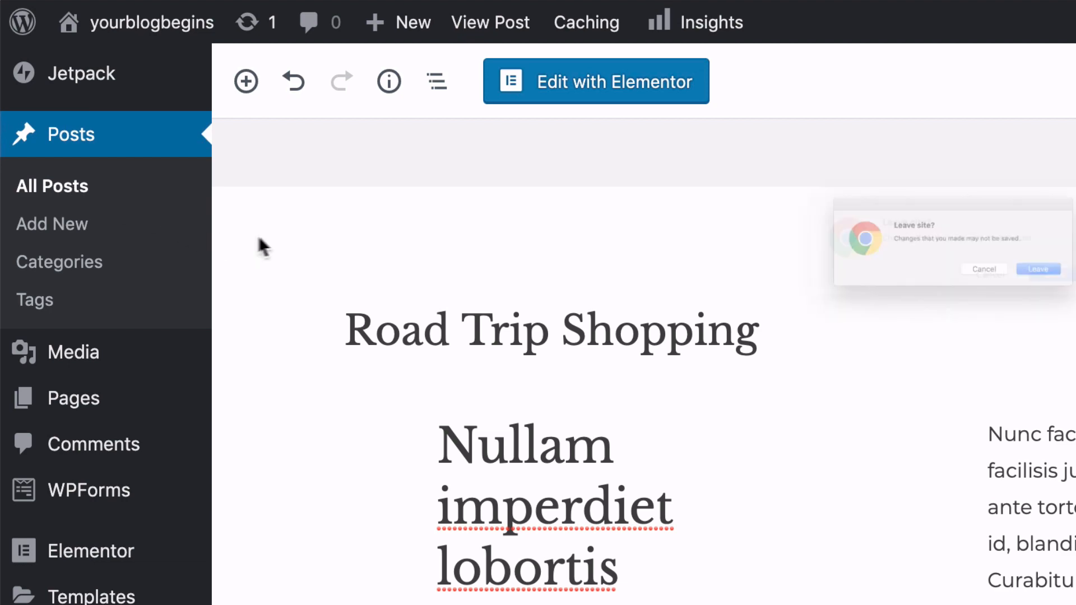
pyautogui.click(1064, 308)
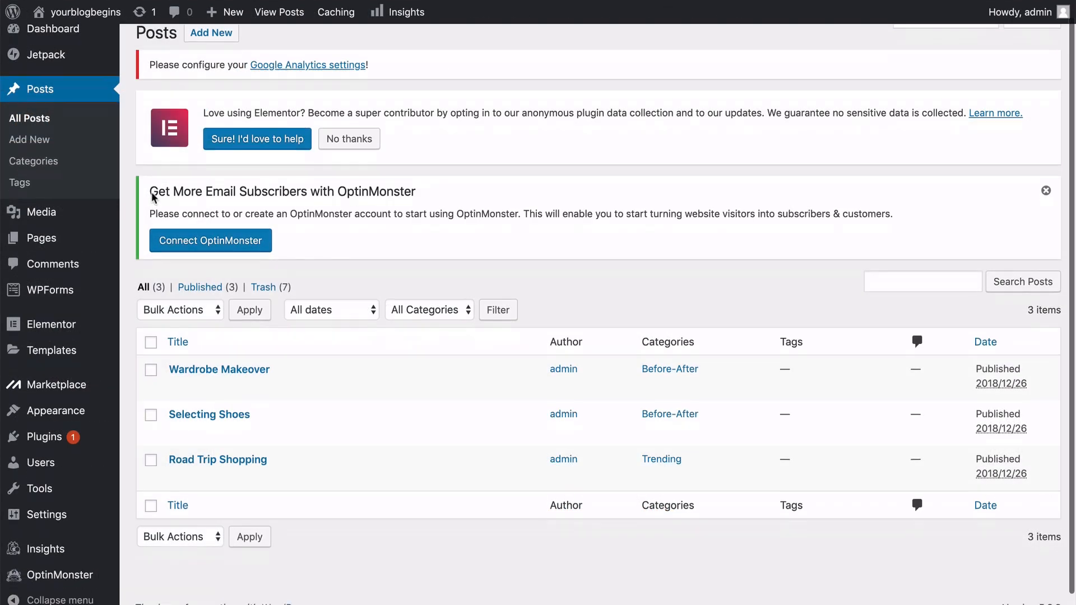
pyautogui.scroll(-1, 152, 196)
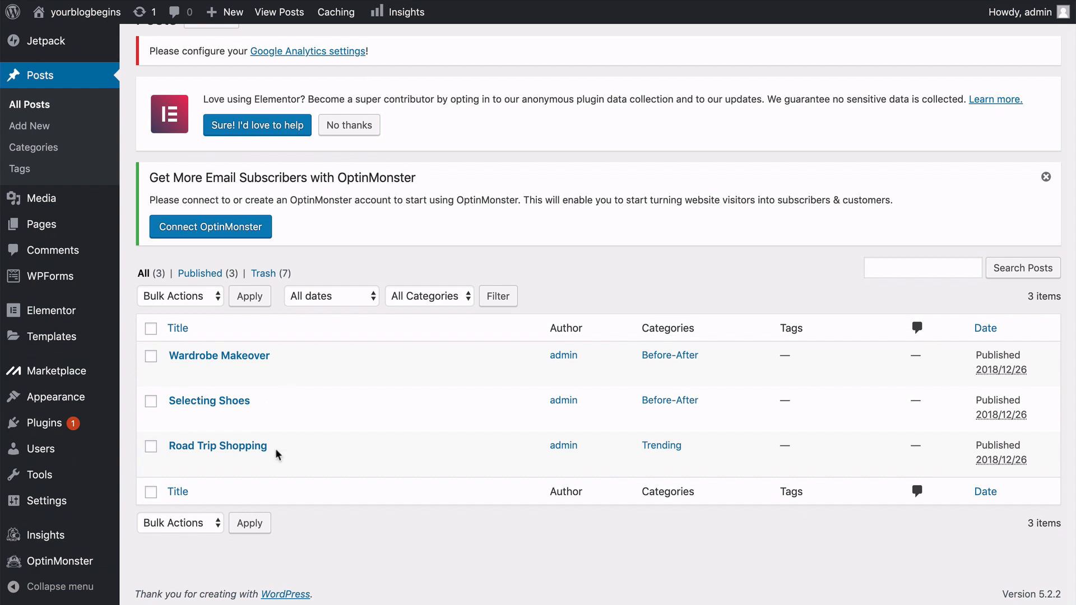
pyautogui.scroll(1, 274, 449)
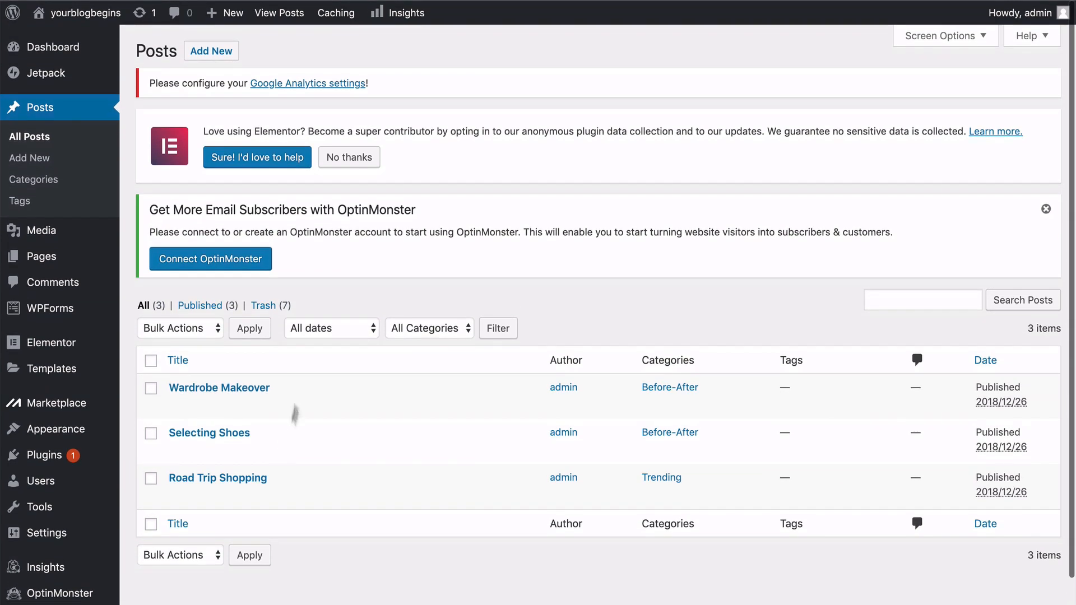
# - Start a new post, check the Most Used blocks without adding any, and look over the existing post's page layout
pyautogui.click(212, 52)
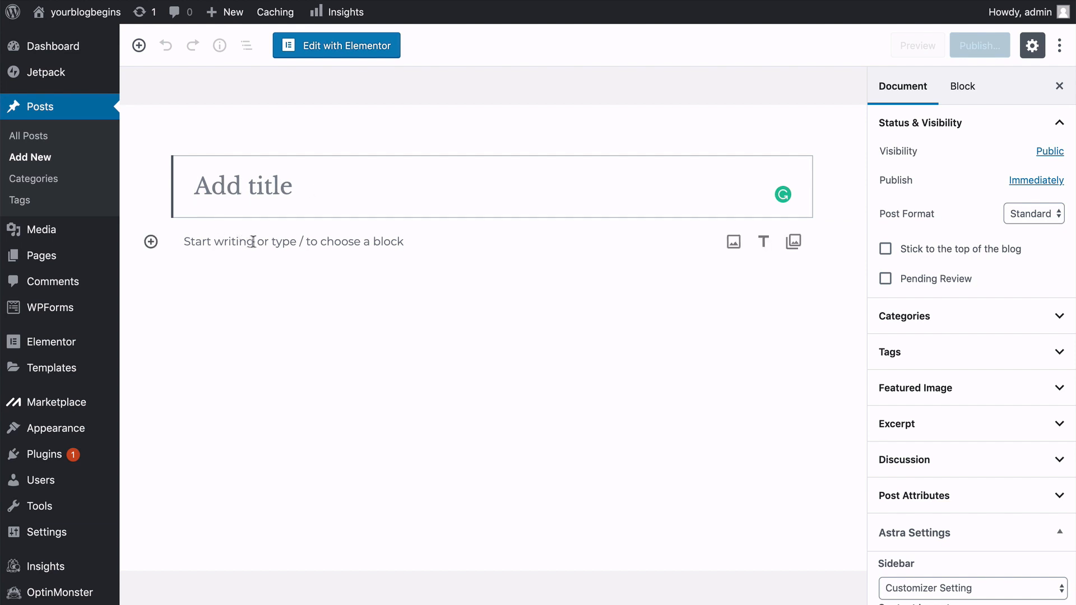
pyautogui.click(292, 242)
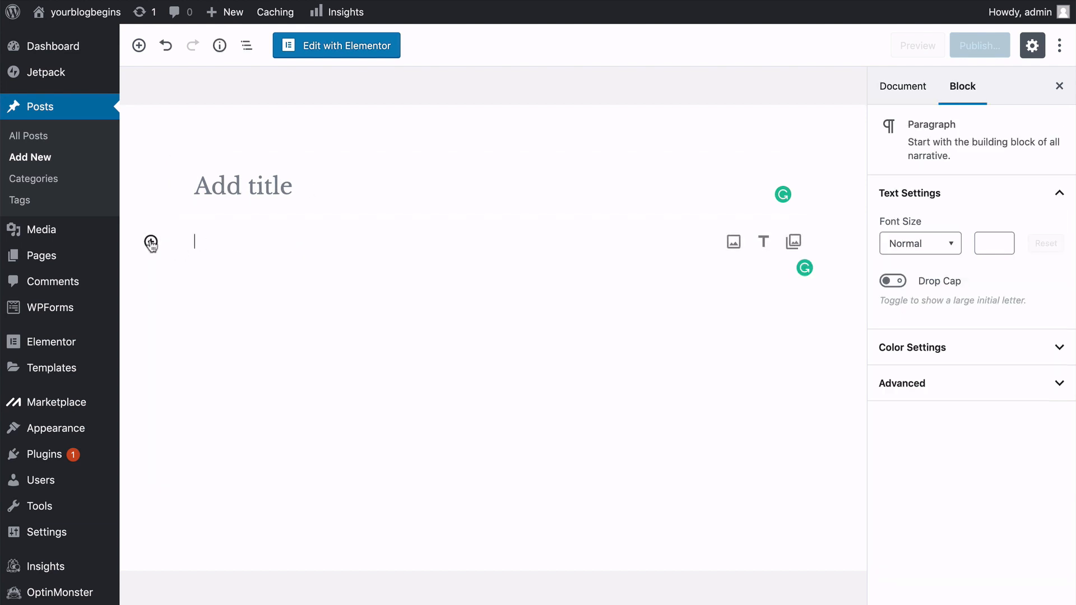
pyautogui.click(151, 242)
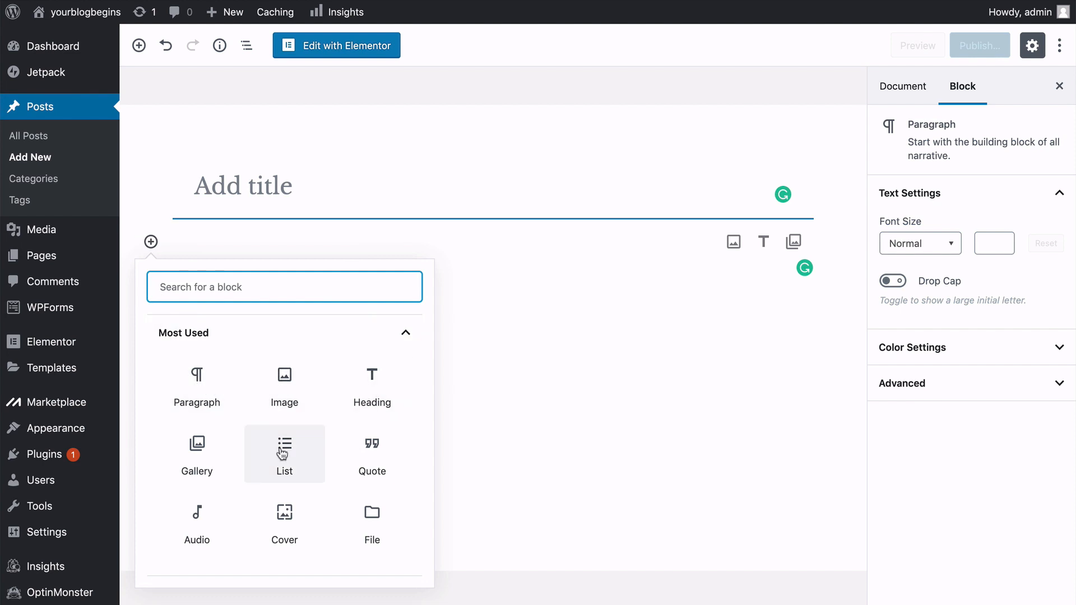
pyautogui.click(133, 213)
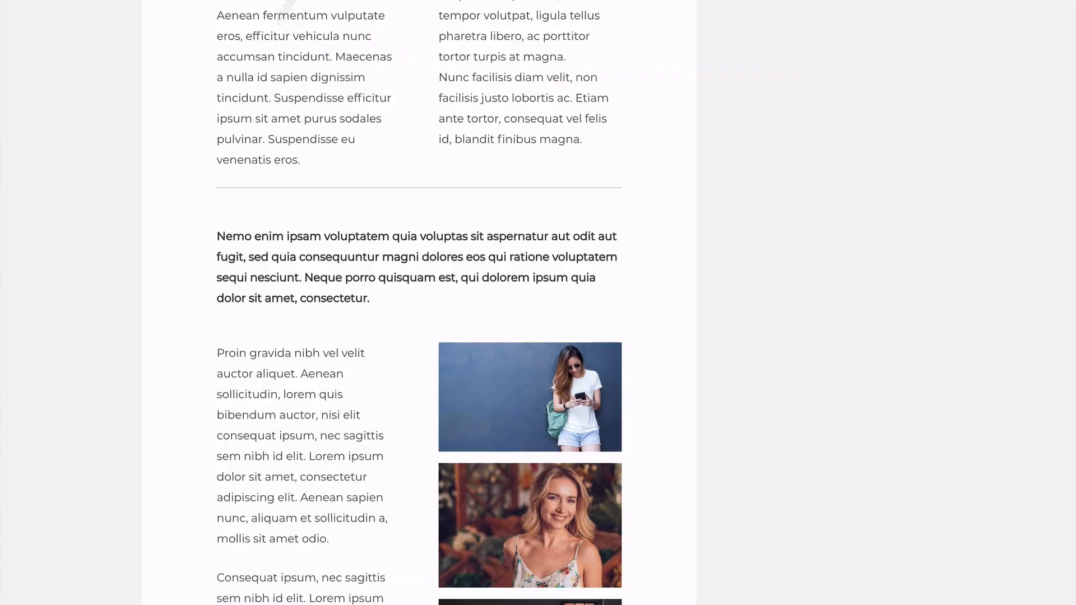
pyautogui.scroll(10, 179, 244)
pyautogui.scroll(-4, 178, 241)
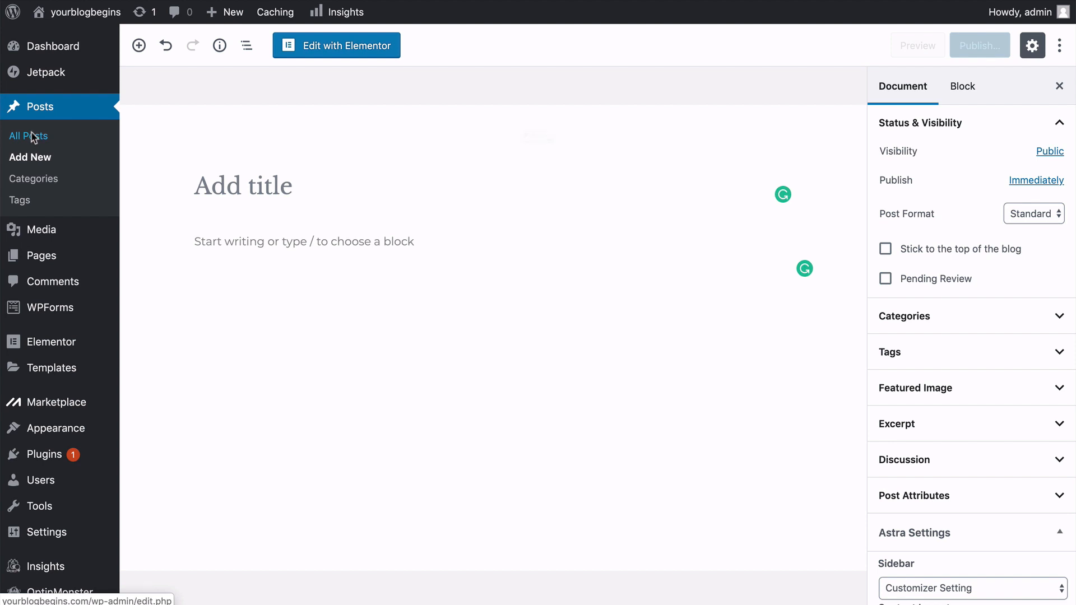
# - Return to the list of all posts and open the Road Trip Shopping post for editing
pyautogui.click(31, 138)
pyautogui.click(642, 173)
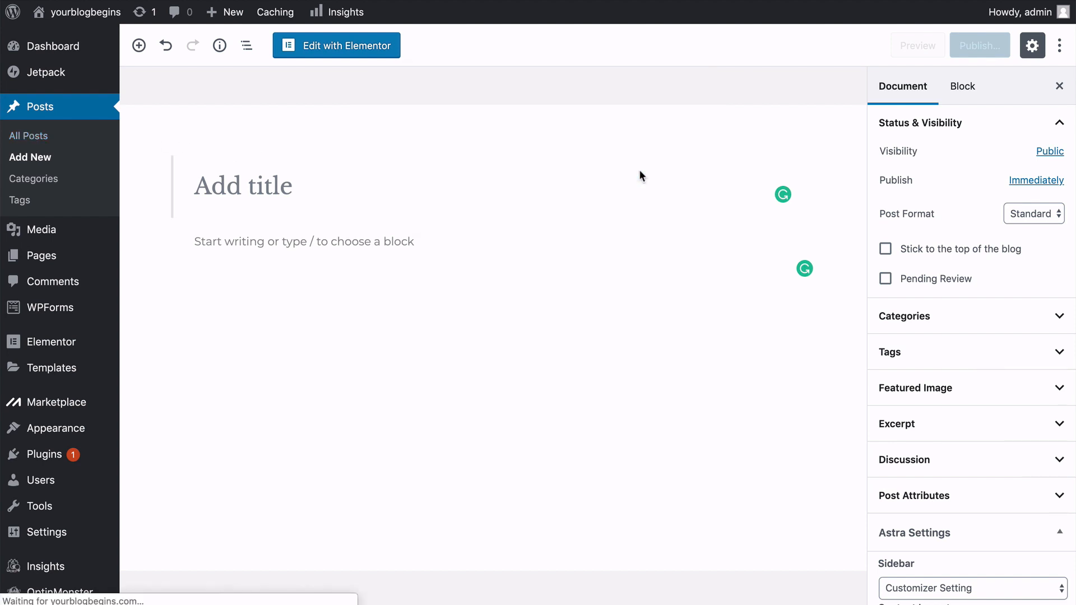
pyautogui.click(178, 464)
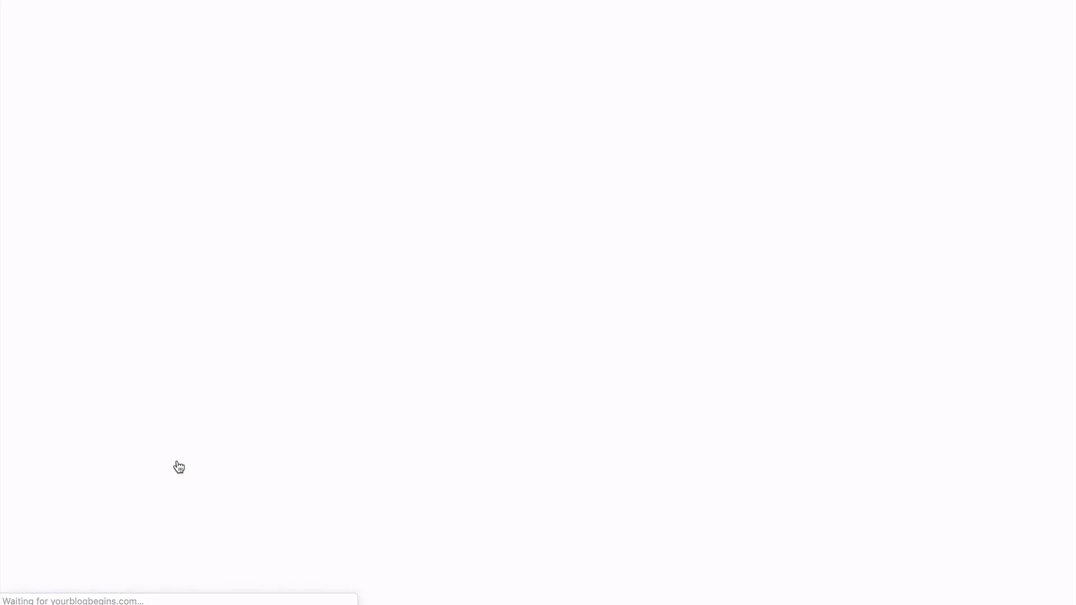
# - Expand the Featured Image and Categories settings of the Road Trip Shopping post
pyautogui.scroll(-3, 876, 331)
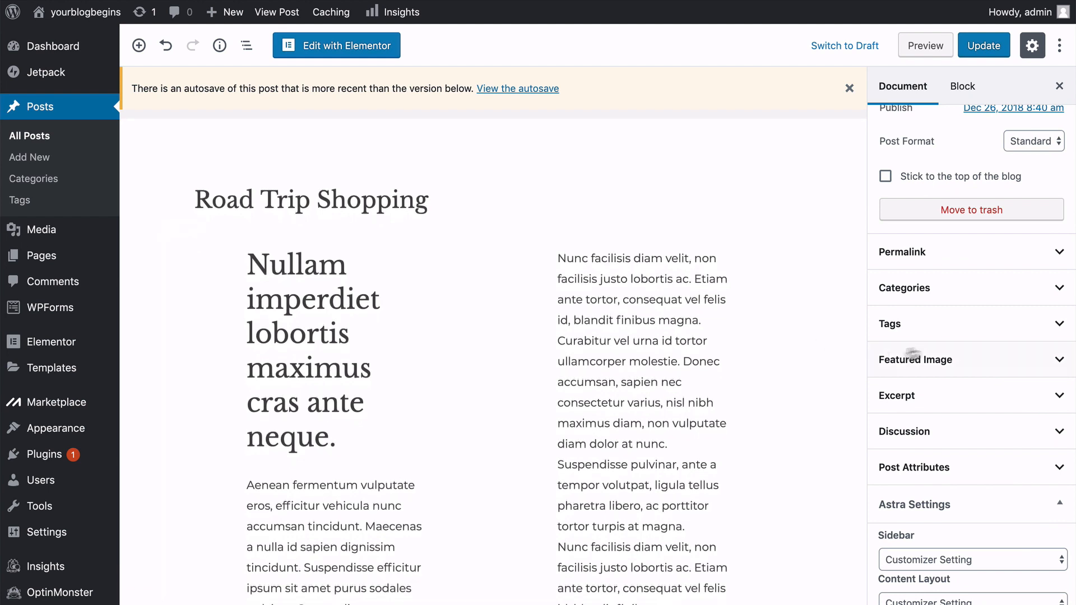
pyautogui.click(1054, 360)
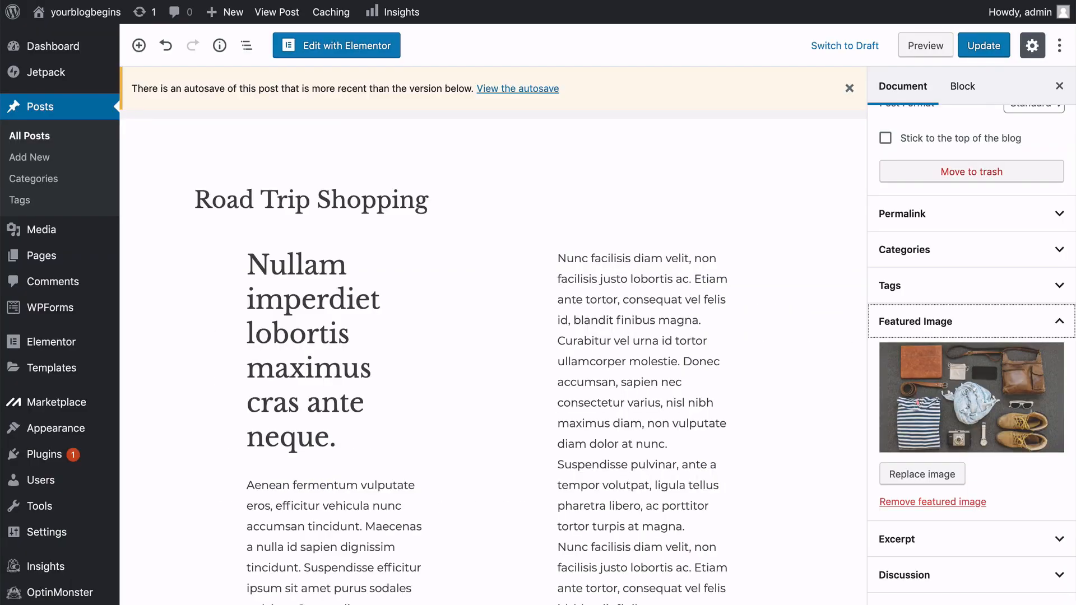
pyautogui.click(1060, 251)
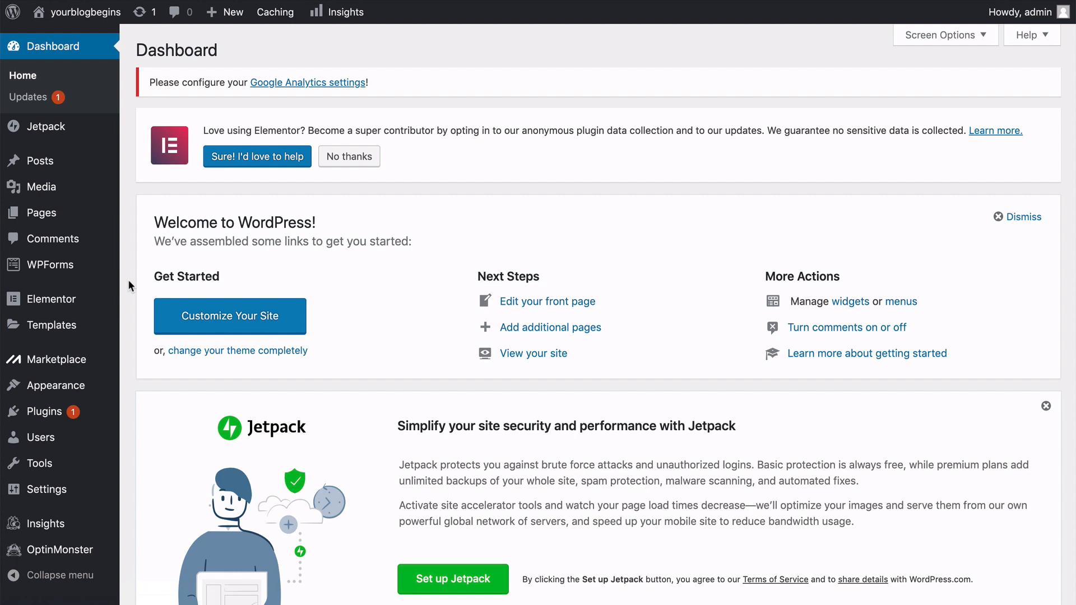
# - Open the Astra theme customizer from the dashboard and look over the homepage preview
pyautogui.moveTo(106, 388)
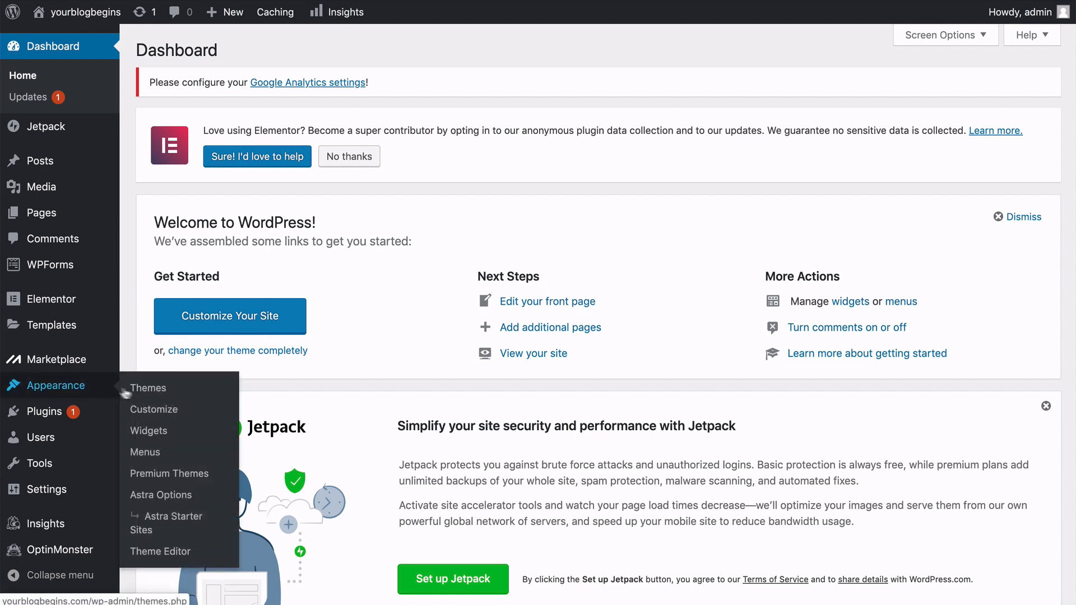
pyautogui.click(153, 409)
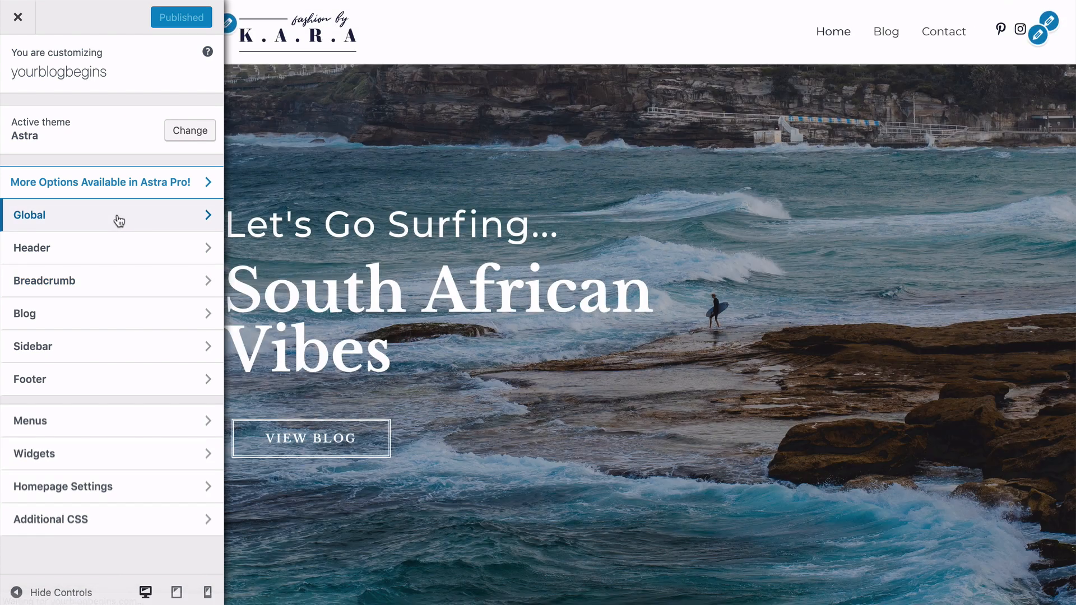
pyautogui.scroll(-12, 450, 161)
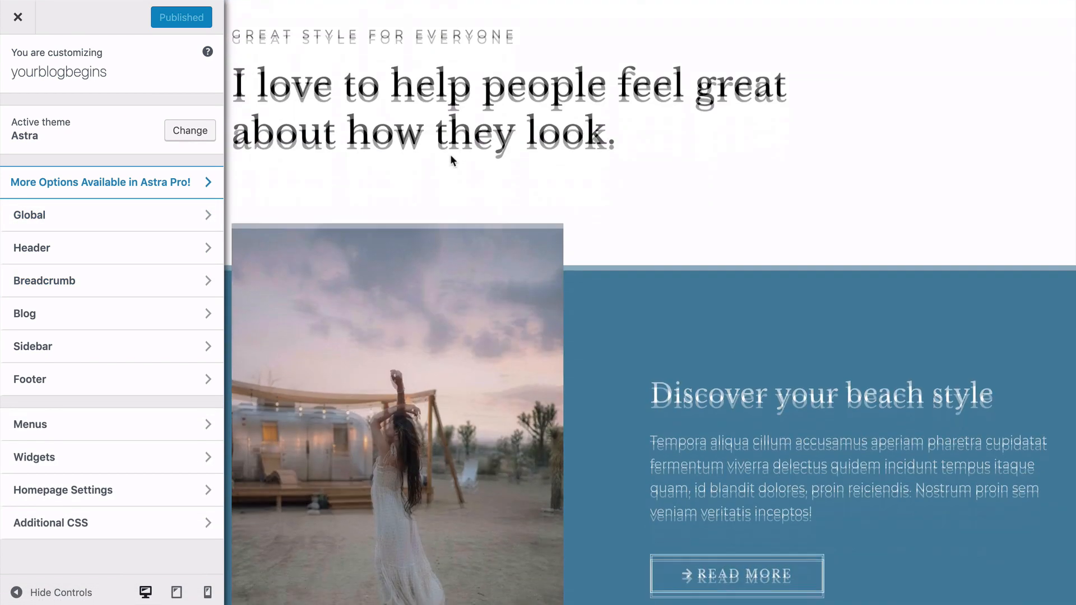
pyautogui.scroll(12, 449, 161)
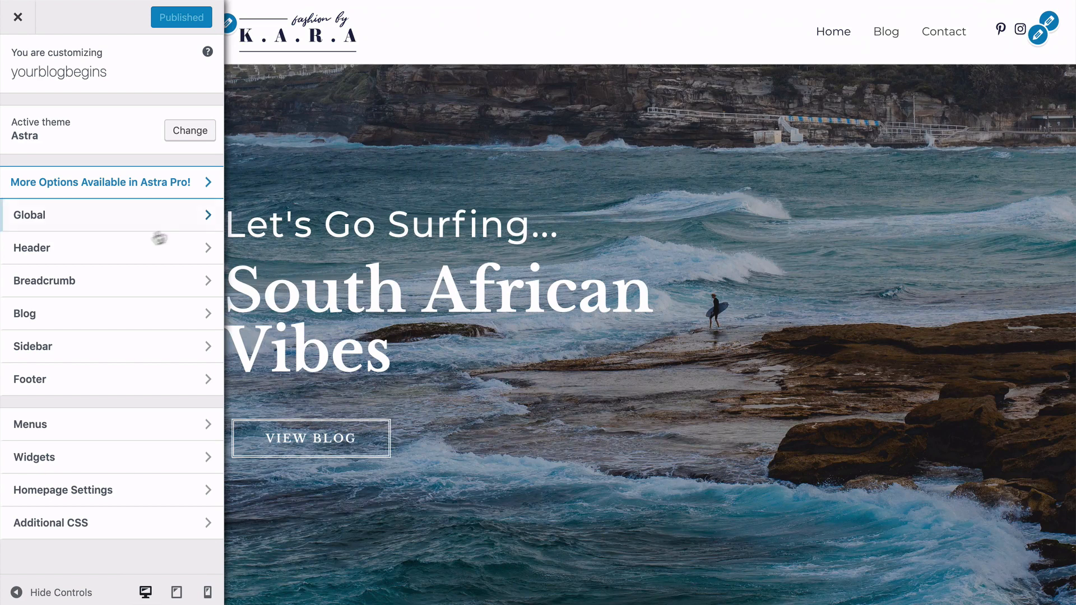
# - Check the global Base Typography and Headings font settings, and return to the Global options without changing them
pyautogui.click(96, 217)
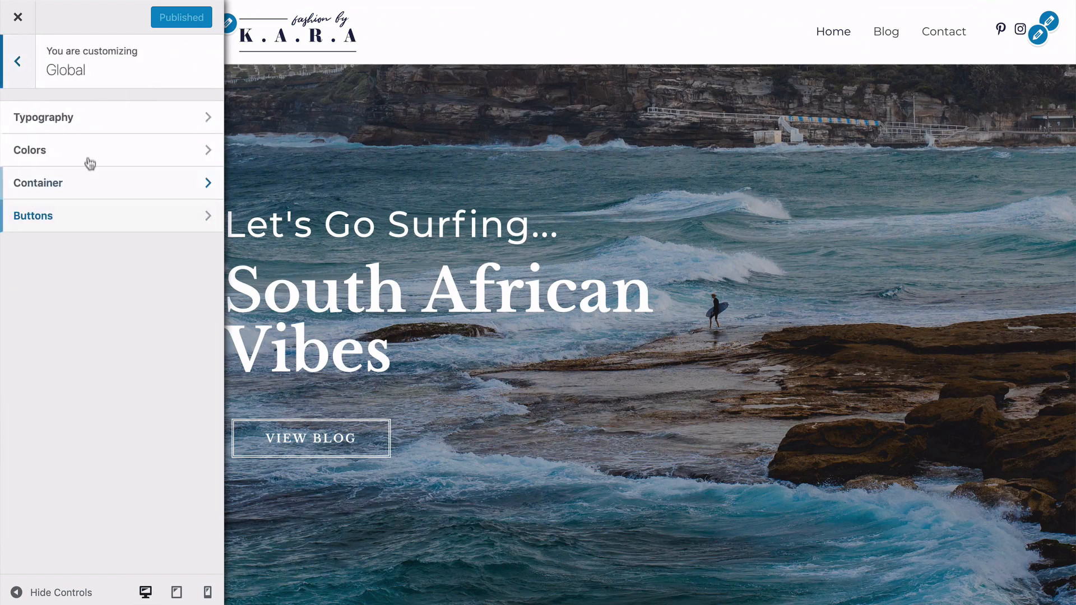
pyautogui.click(86, 122)
pyautogui.click(130, 121)
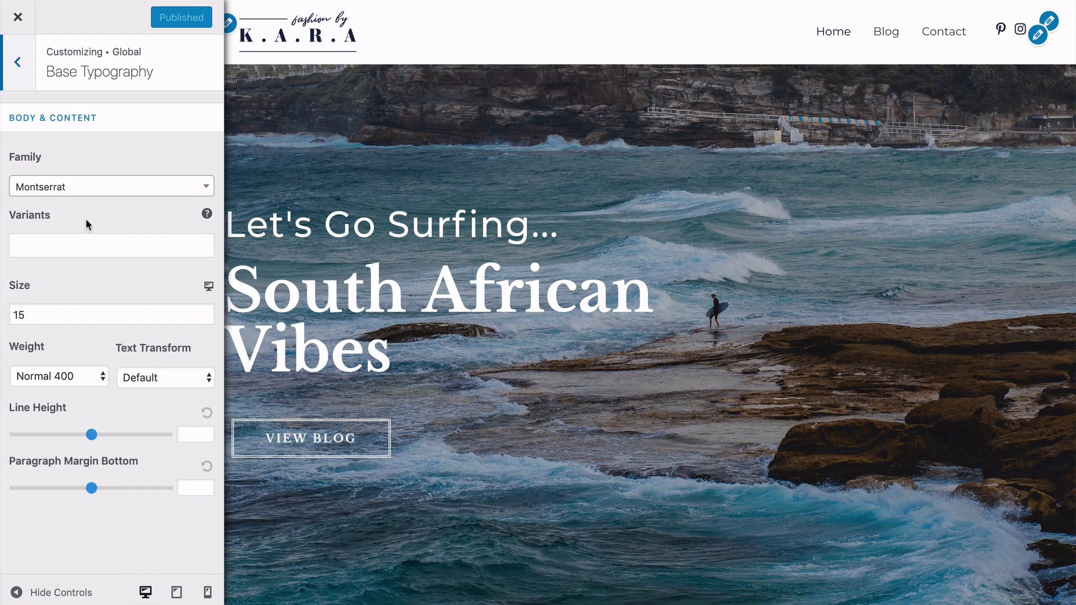
pyautogui.click(18, 62)
pyautogui.click(84, 151)
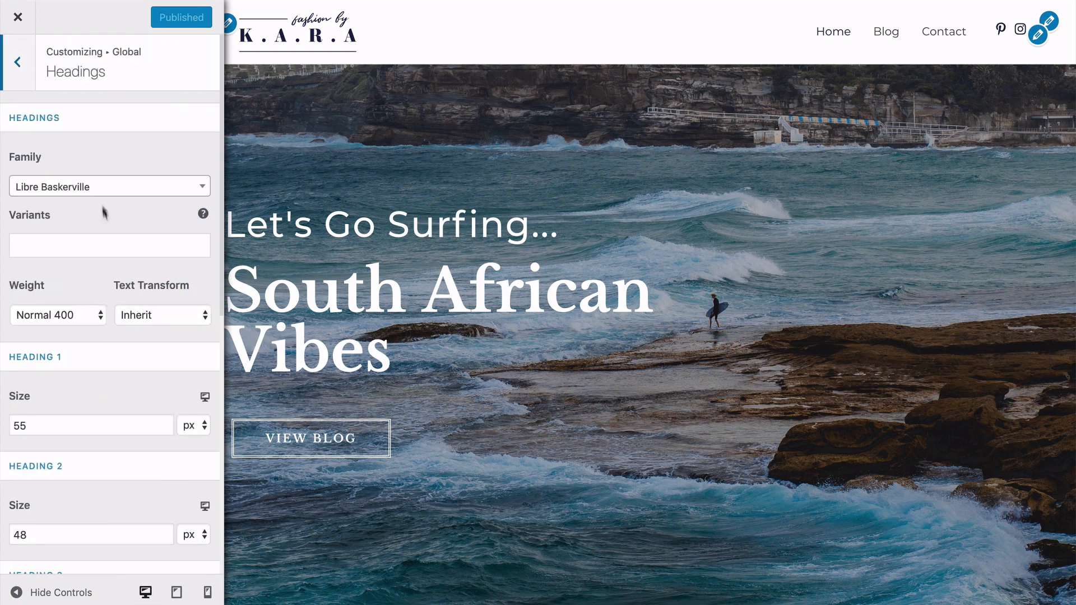
pyautogui.scroll(-10, 56, 406)
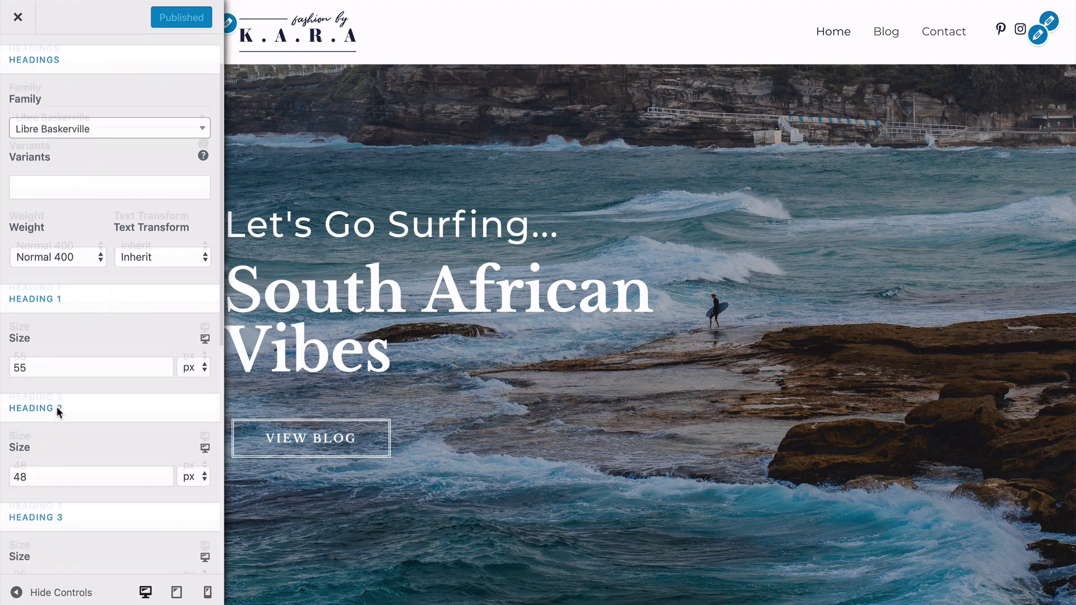
pyautogui.scroll(10, 56, 406)
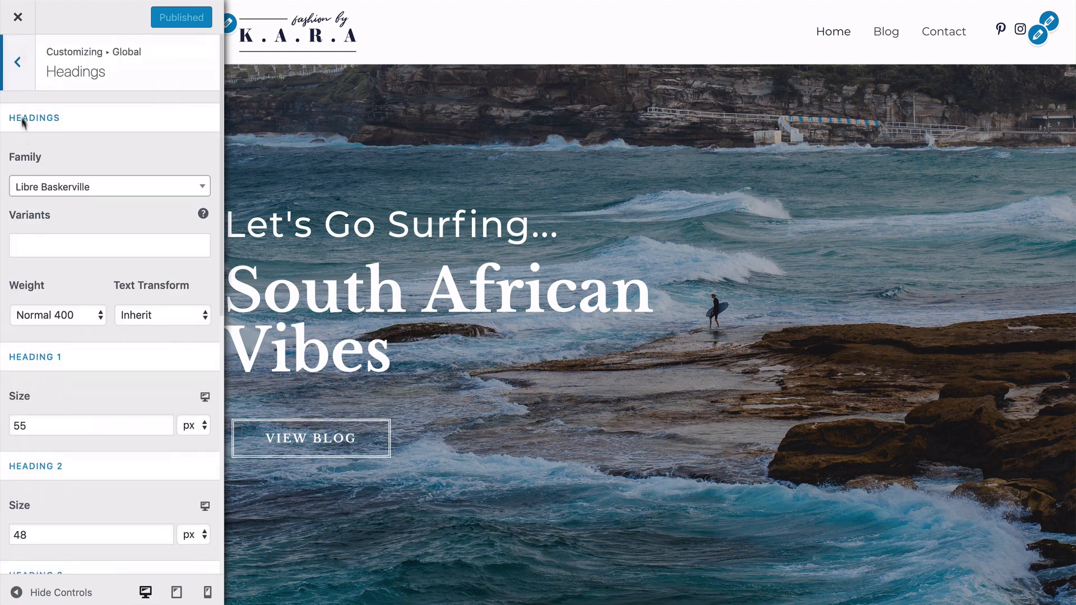
pyautogui.click(23, 83)
pyautogui.click(22, 81)
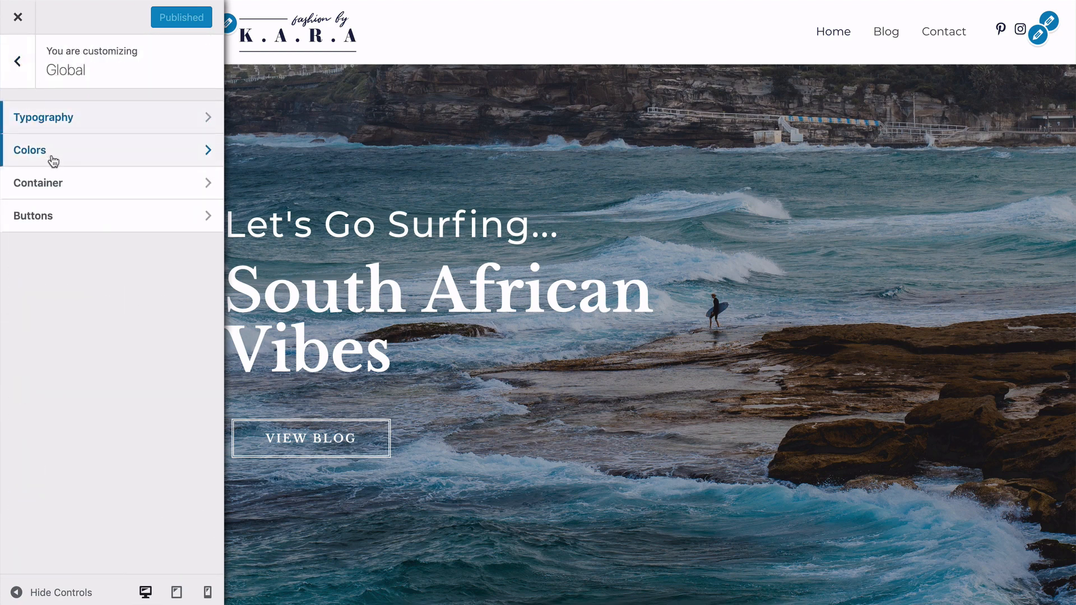
# - Check the global Base Colors for text, theme, links and background, and return to the Global options
pyautogui.click(69, 150)
pyautogui.click(69, 121)
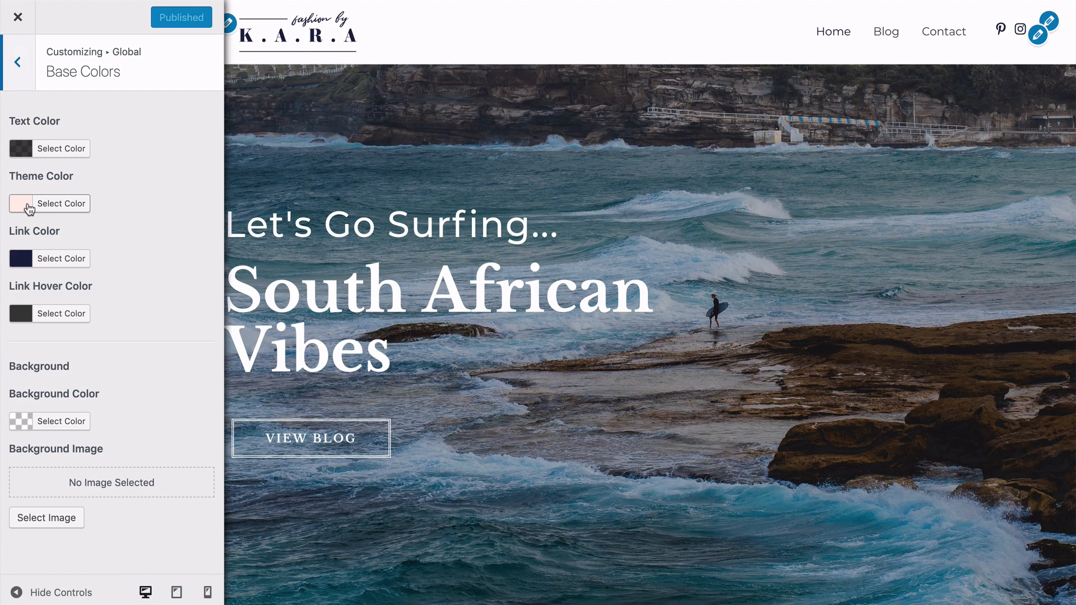
pyautogui.click(28, 79)
pyautogui.click(29, 77)
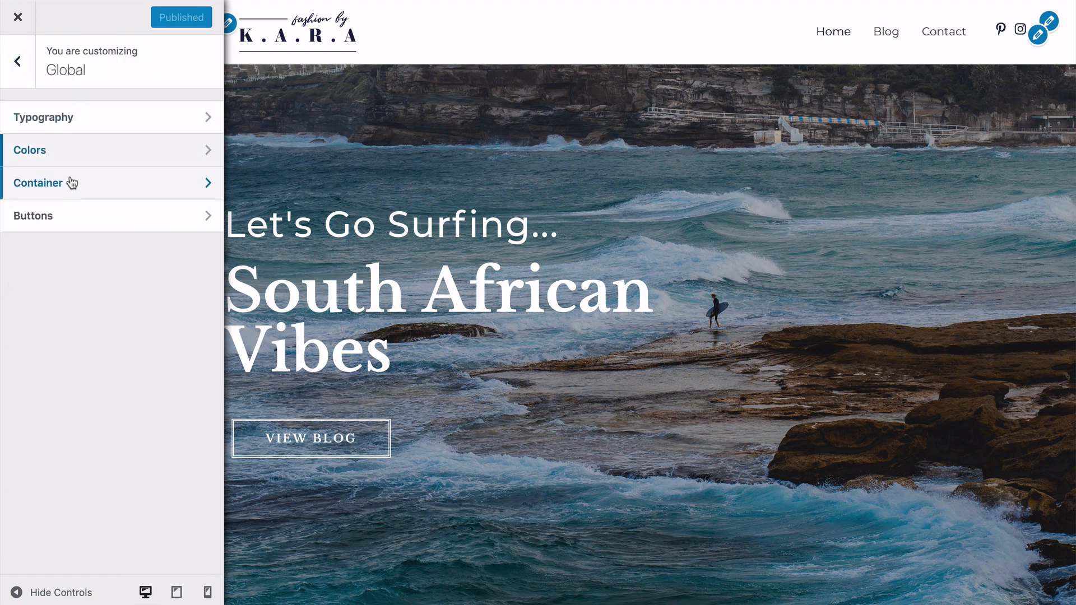
# - Check the global Container and Buttons settings, and return to the customizer's main options
pyautogui.click(73, 180)
pyautogui.click(19, 62)
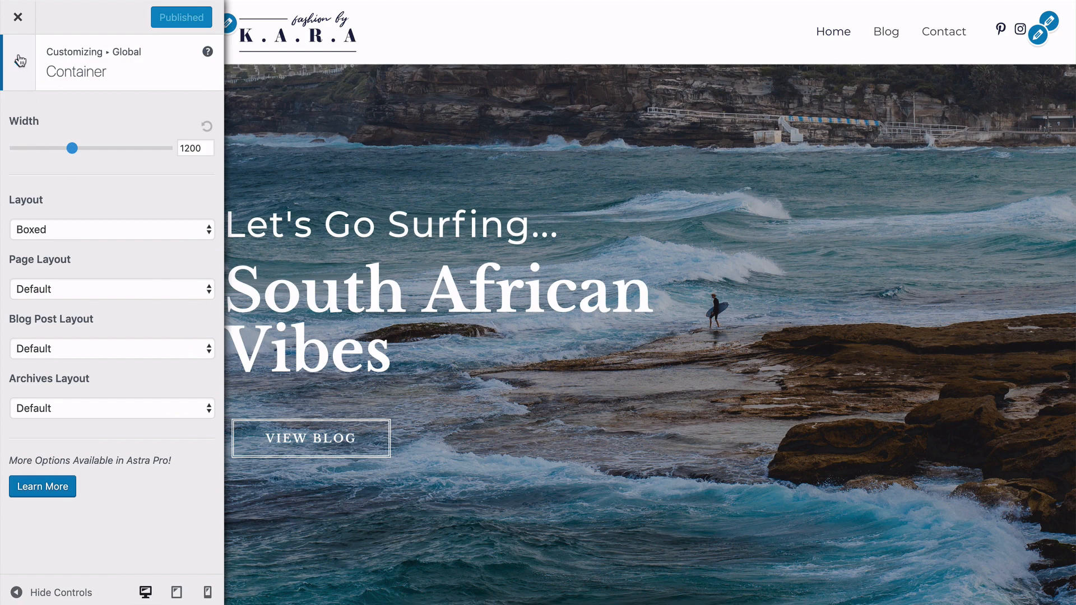
pyautogui.click(59, 222)
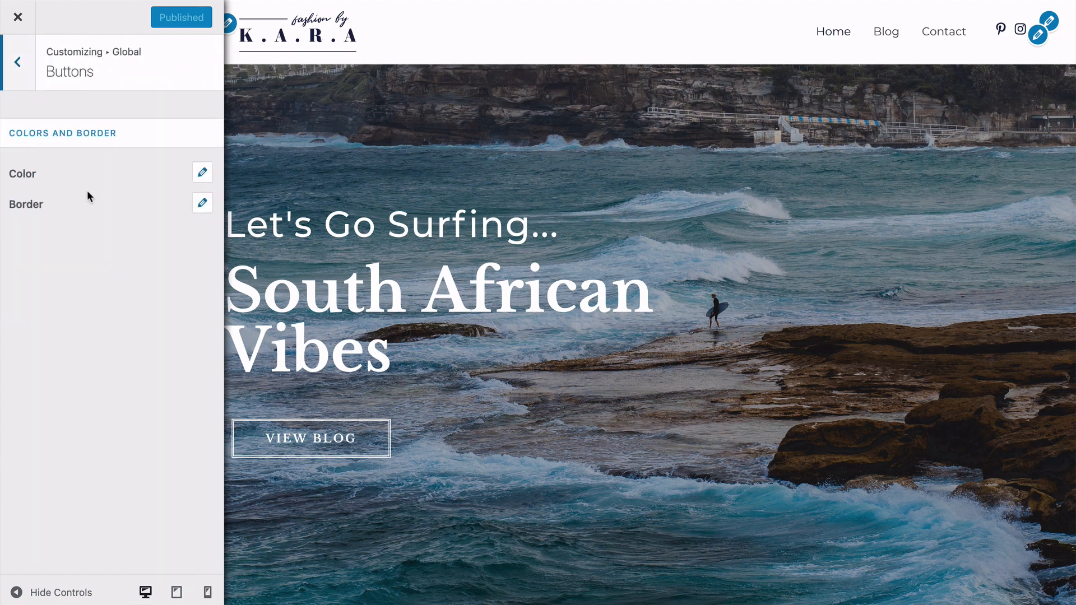
pyautogui.click(22, 71)
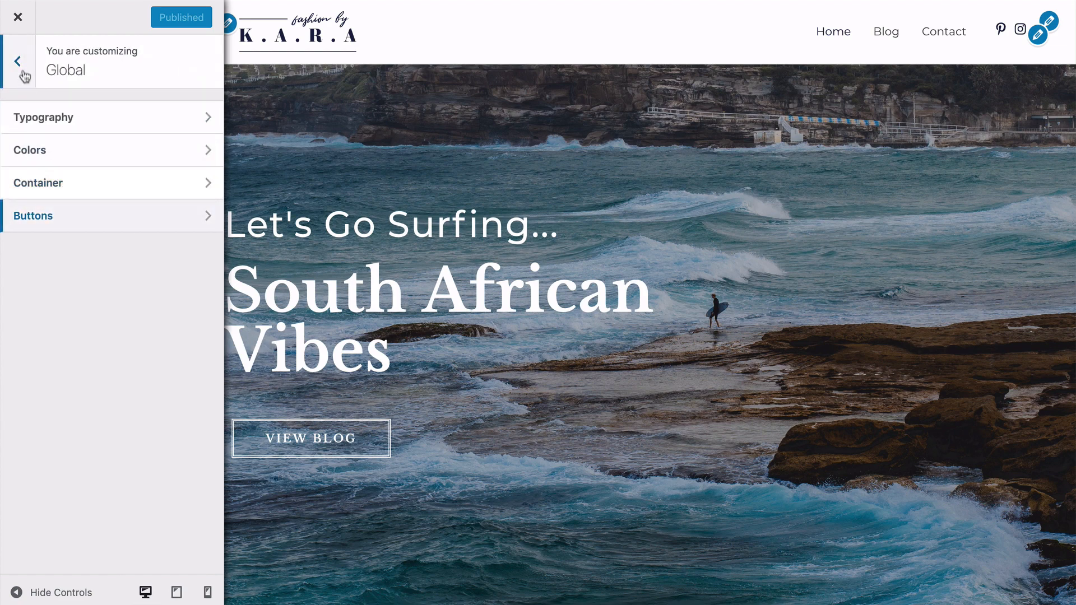
pyautogui.click(23, 69)
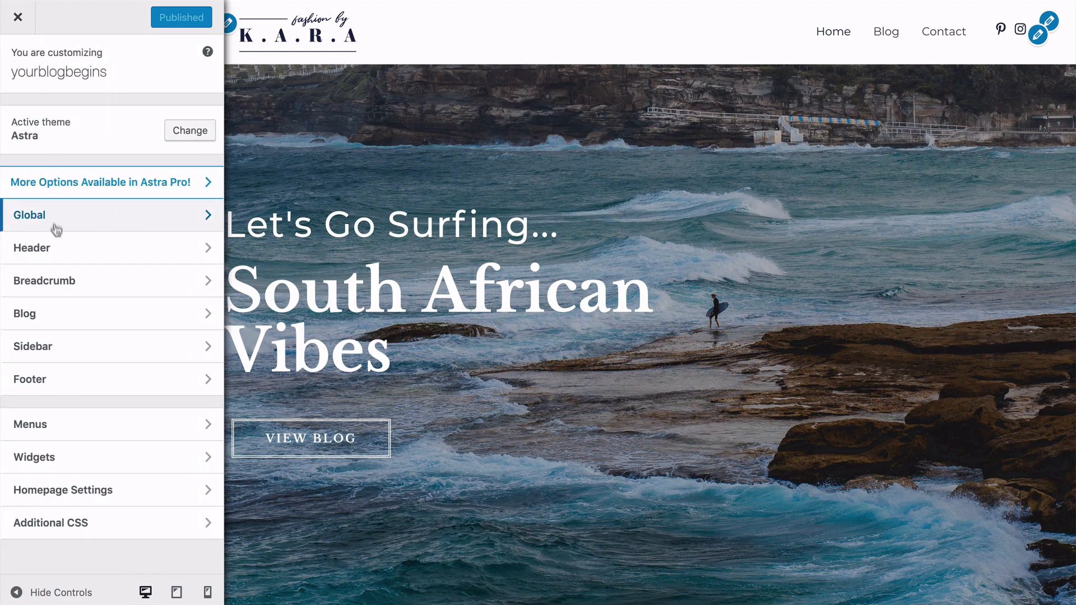
# - Open the header's Site Identity settings, view the logo library and upload options, and close them without changing the logo
pyautogui.click(58, 251)
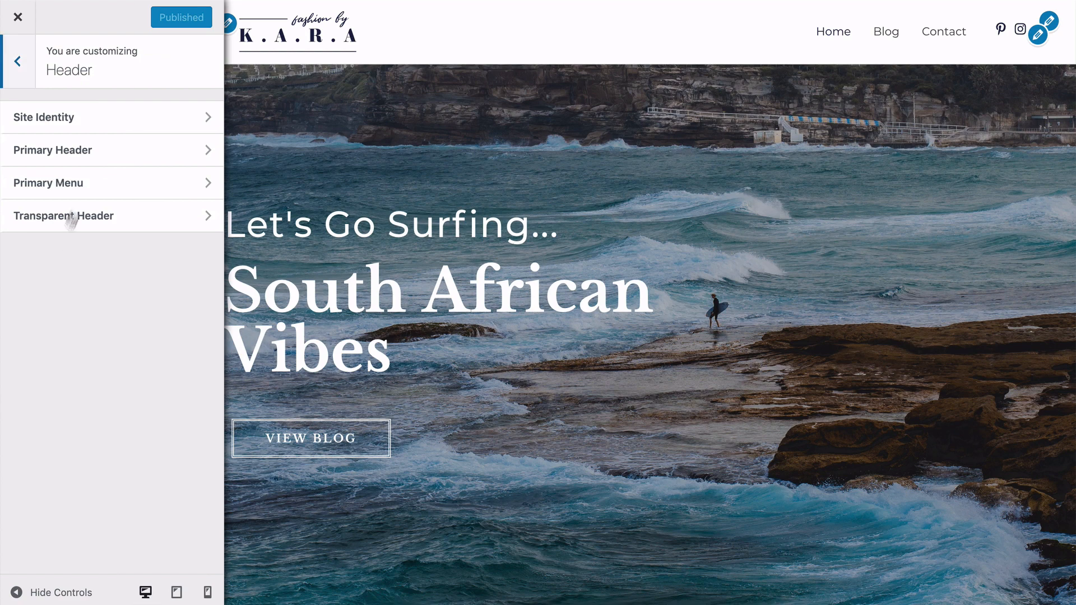
pyautogui.click(93, 114)
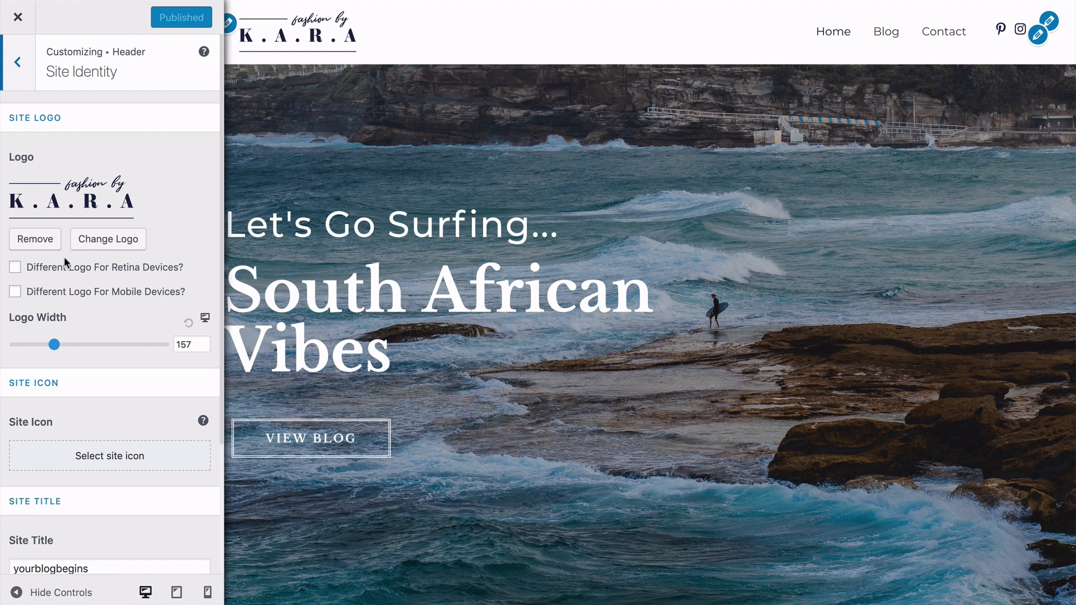
pyautogui.click(108, 240)
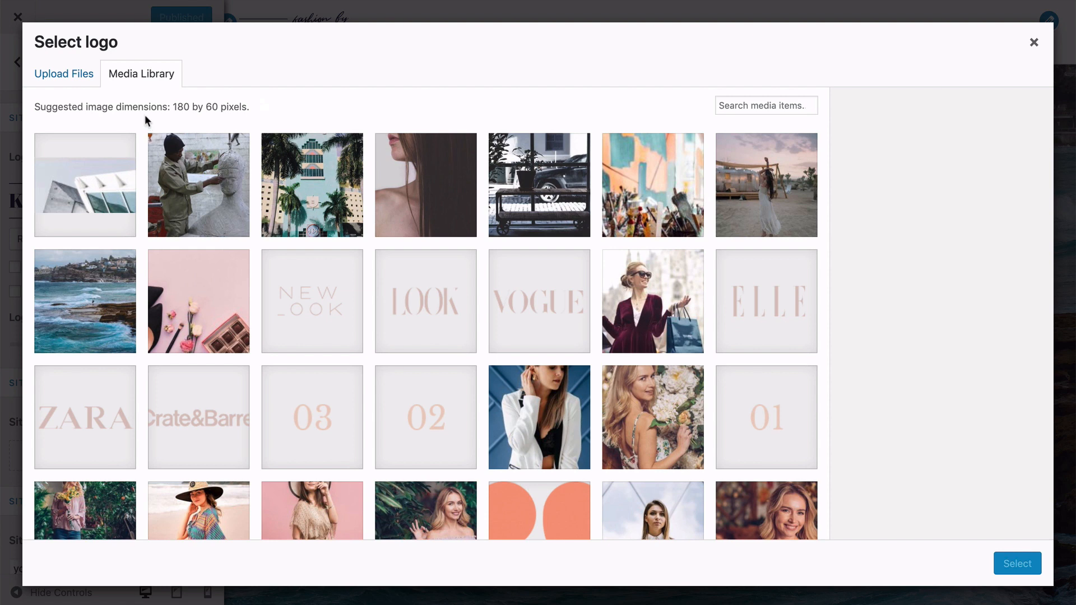
pyautogui.click(63, 77)
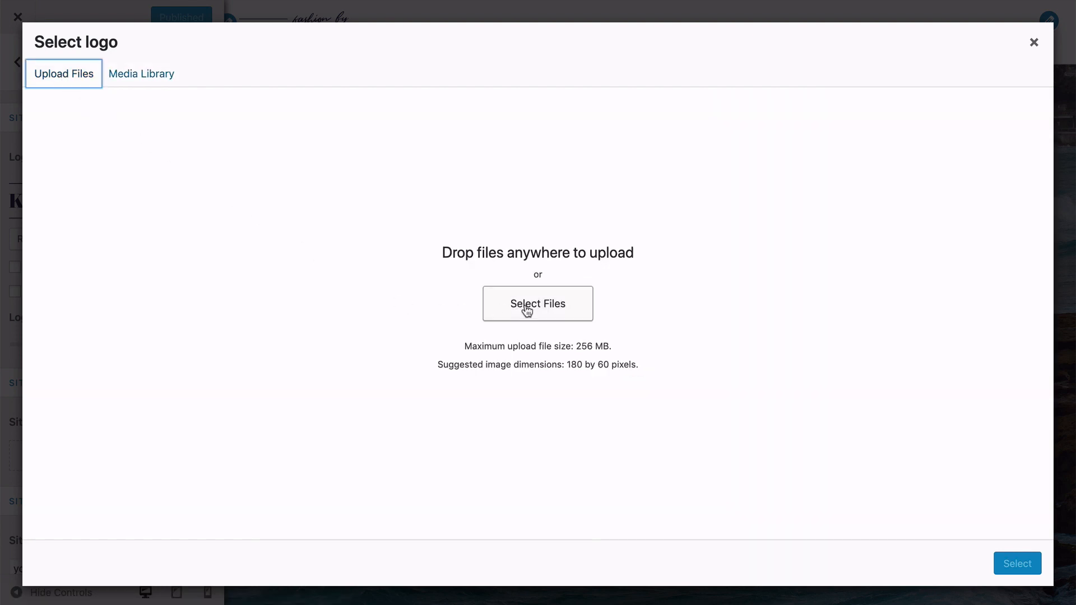
pyautogui.click(1034, 45)
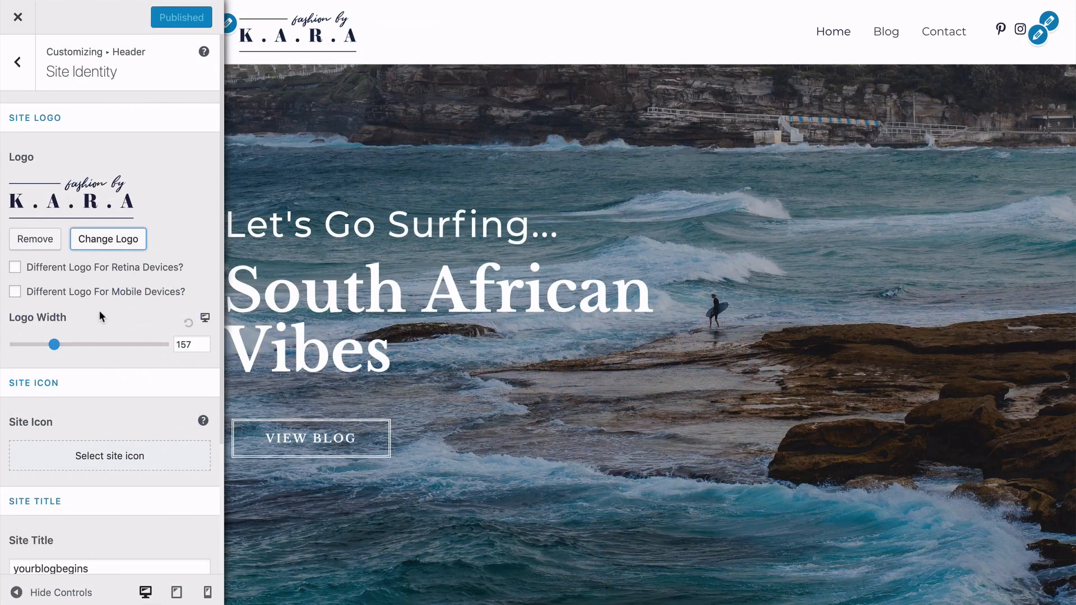
# - Look over the logo width, site icon, site title and tagline settings in Site Identity, and return to the Header options
pyautogui.scroll(-3, 99, 312)
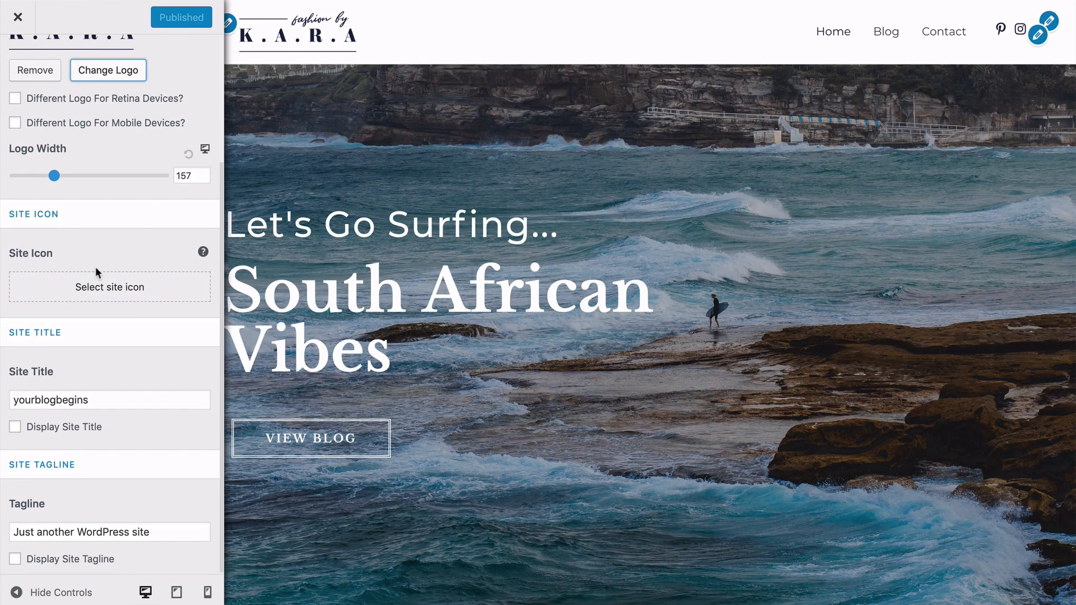
pyautogui.scroll(-1, 95, 267)
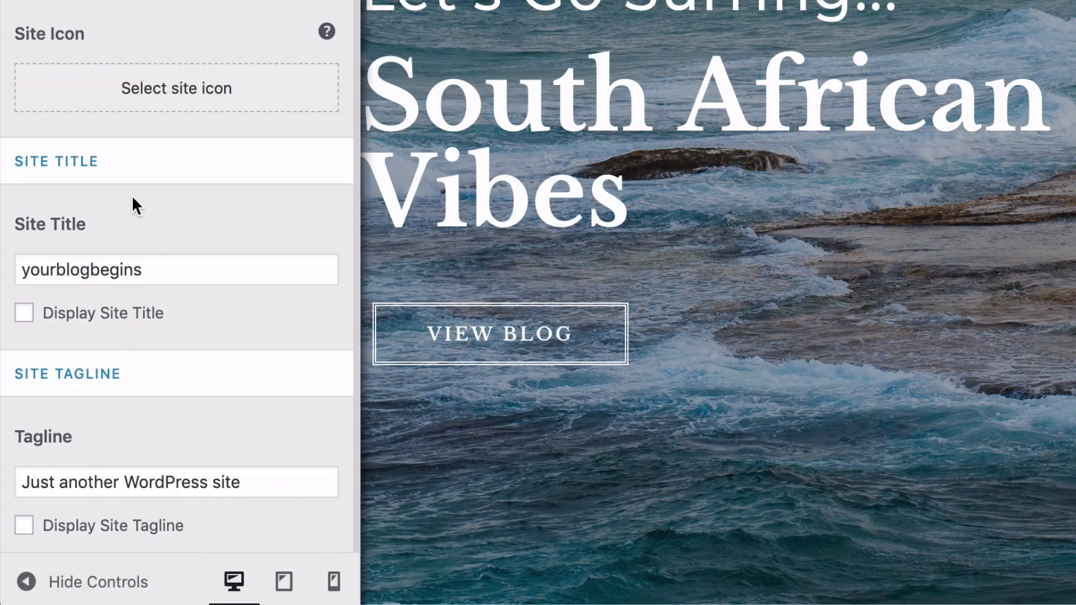
pyautogui.scroll(2, 132, 195)
pyautogui.scroll(-2, 132, 195)
pyautogui.scroll(5, 132, 196)
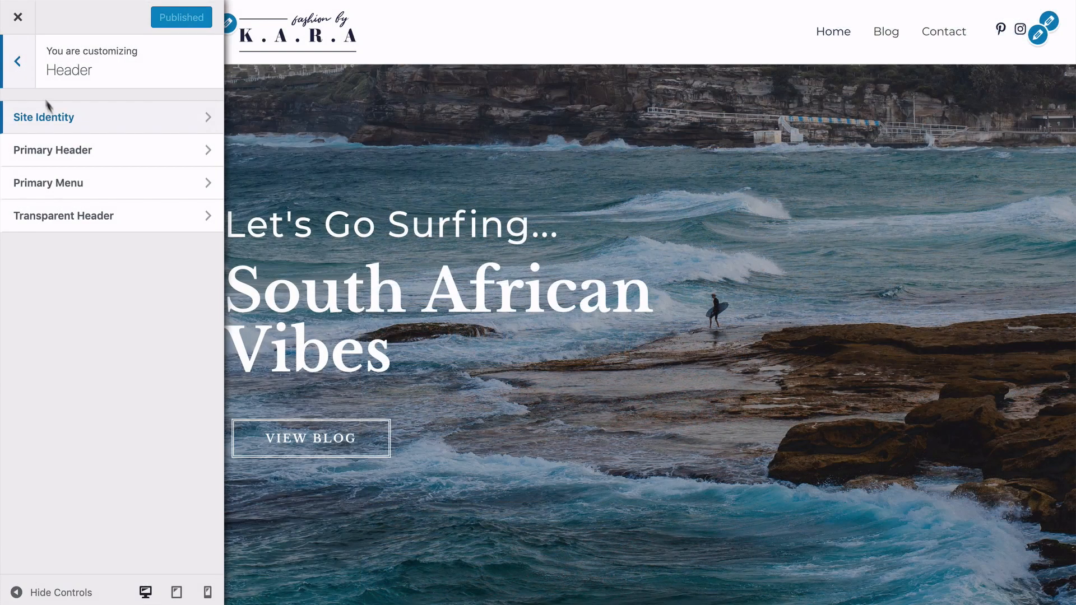
# - Check the Primary Header and Transparent Header settings, and return to the customizer's main options
pyautogui.click(62, 155)
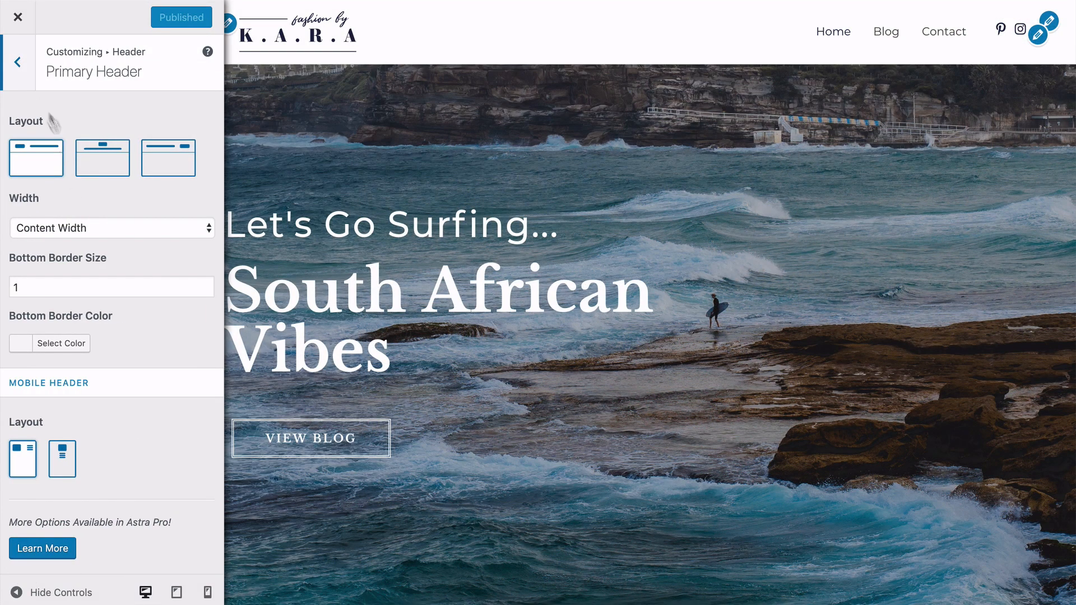
pyautogui.click(18, 65)
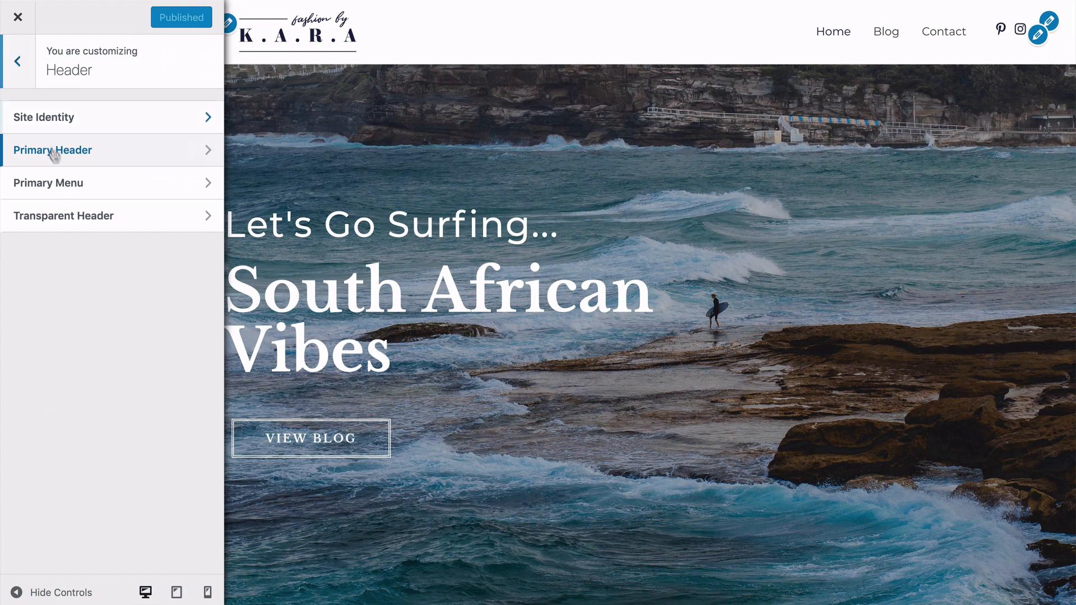
pyautogui.click(55, 218)
pyautogui.click(19, 68)
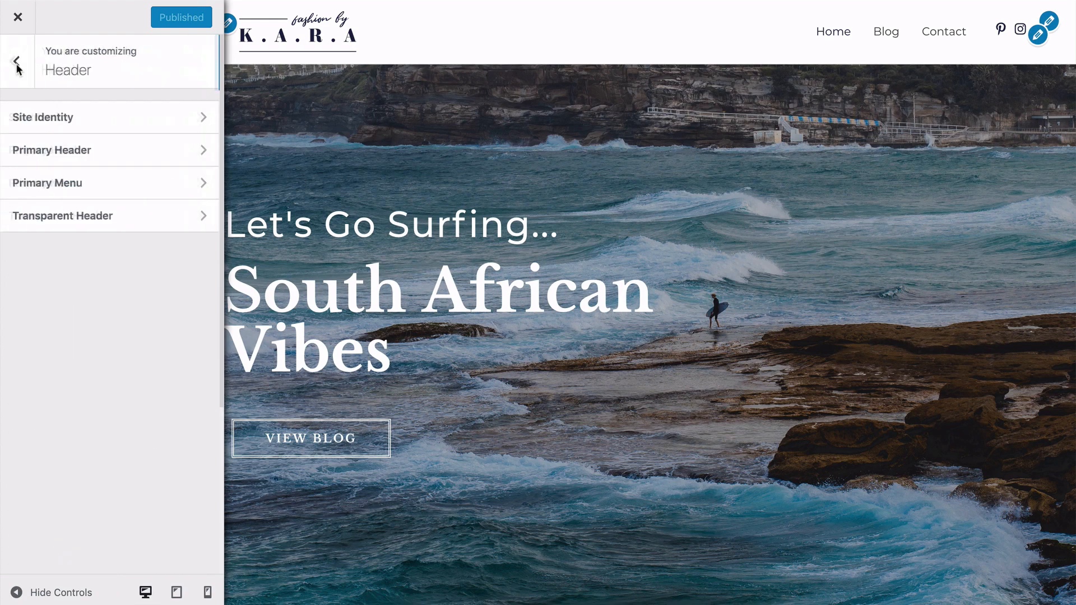
pyautogui.click(18, 66)
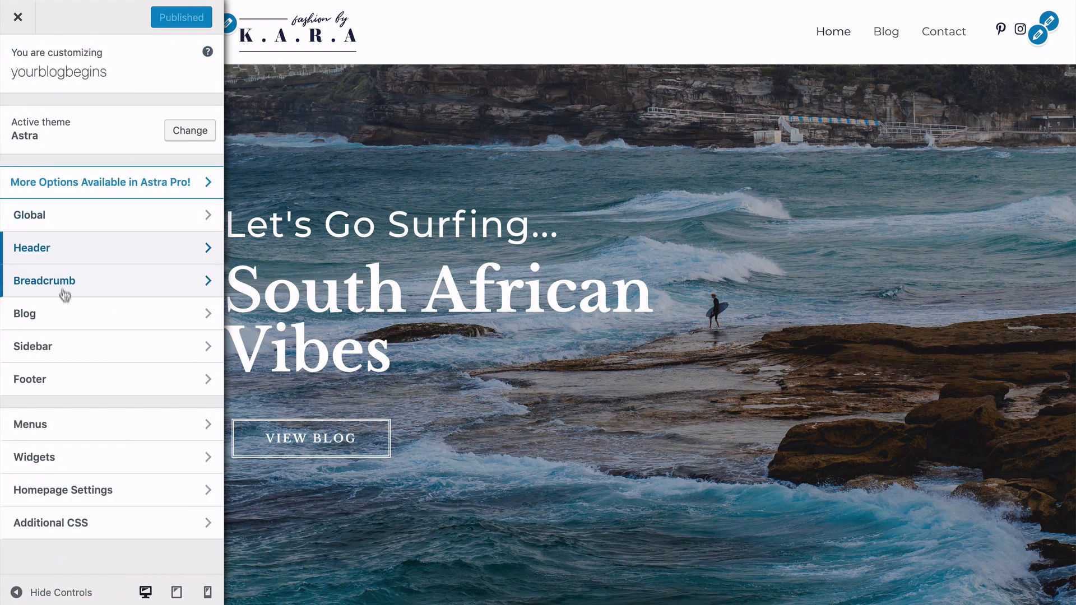
# - Check the Blog / Archive and Single Post settings for structure, meta and content width, and return to the main options
pyautogui.click(47, 315)
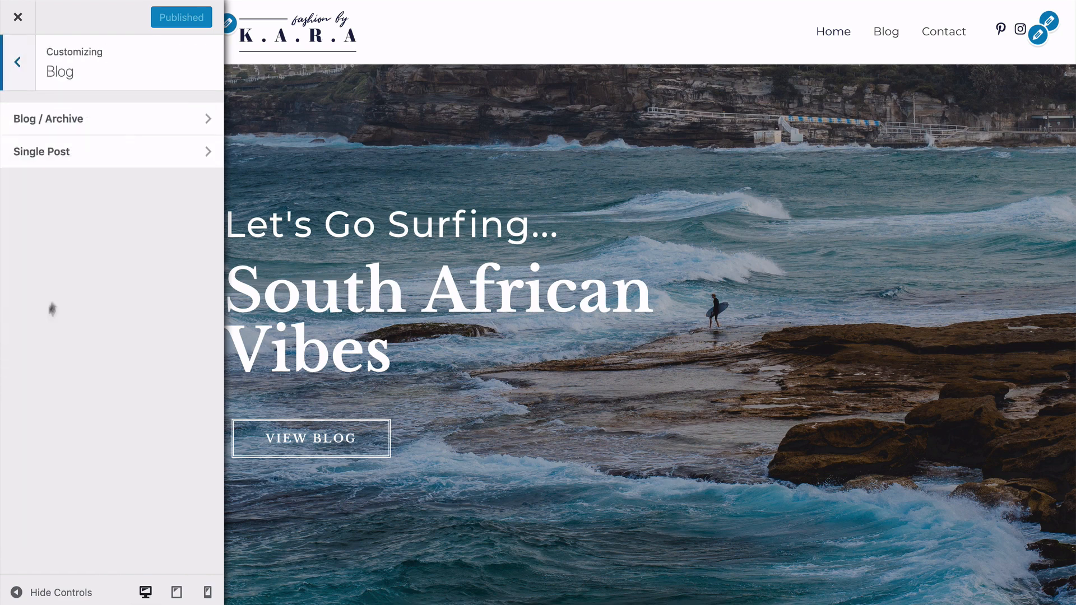
pyautogui.click(62, 119)
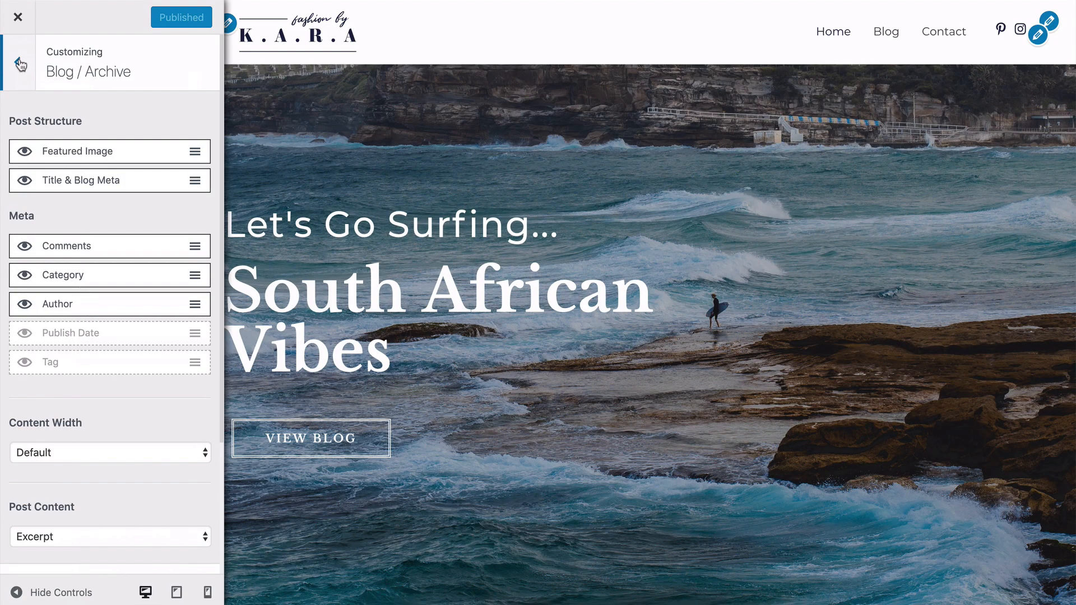
pyautogui.click(18, 66)
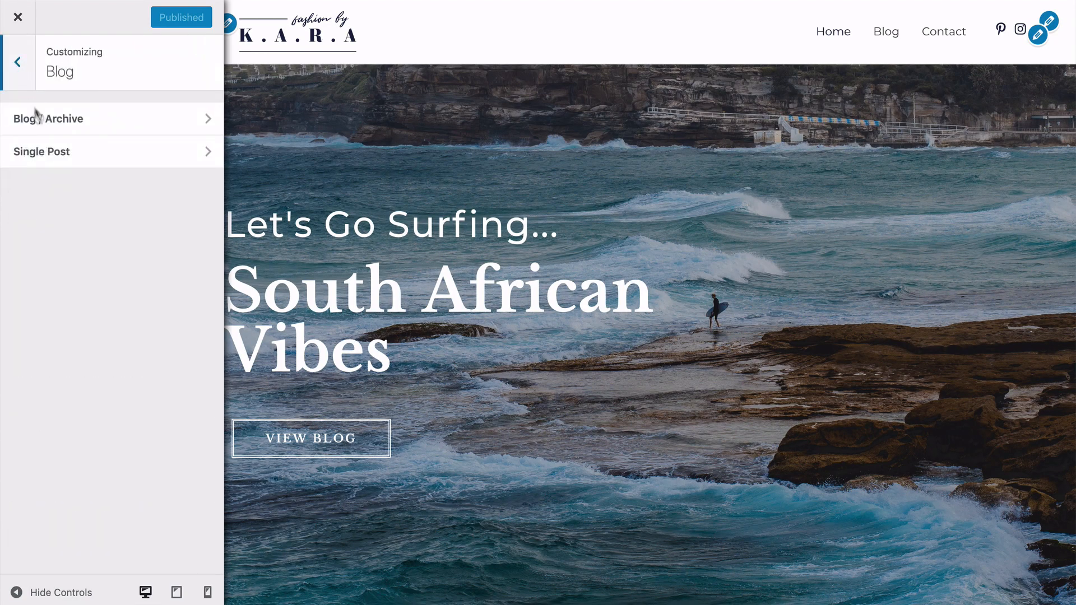
pyautogui.click(79, 151)
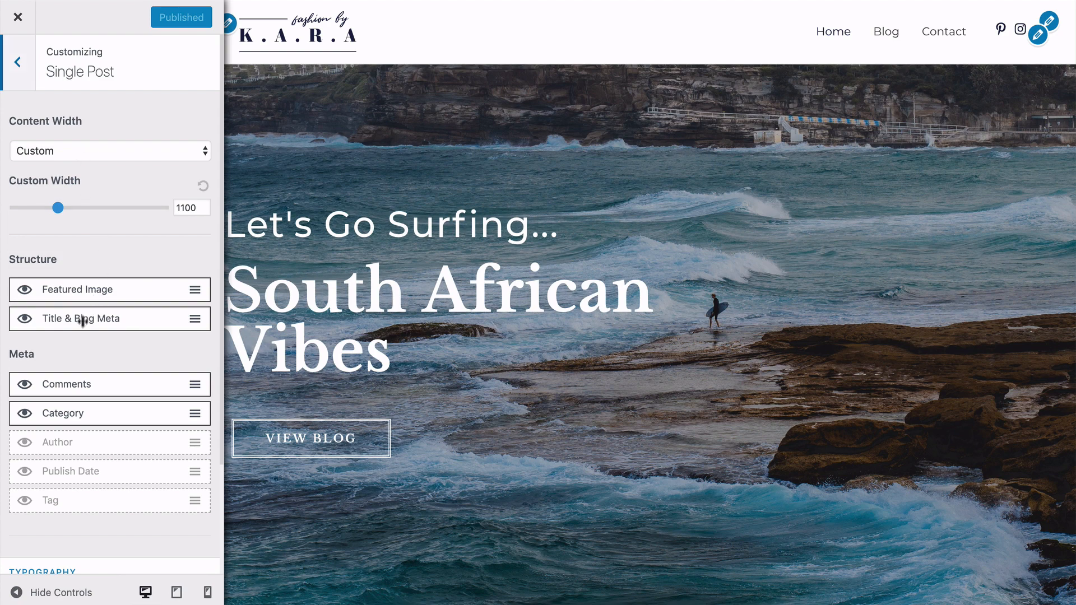
pyautogui.scroll(-3, 77, 334)
pyautogui.scroll(3, 79, 335)
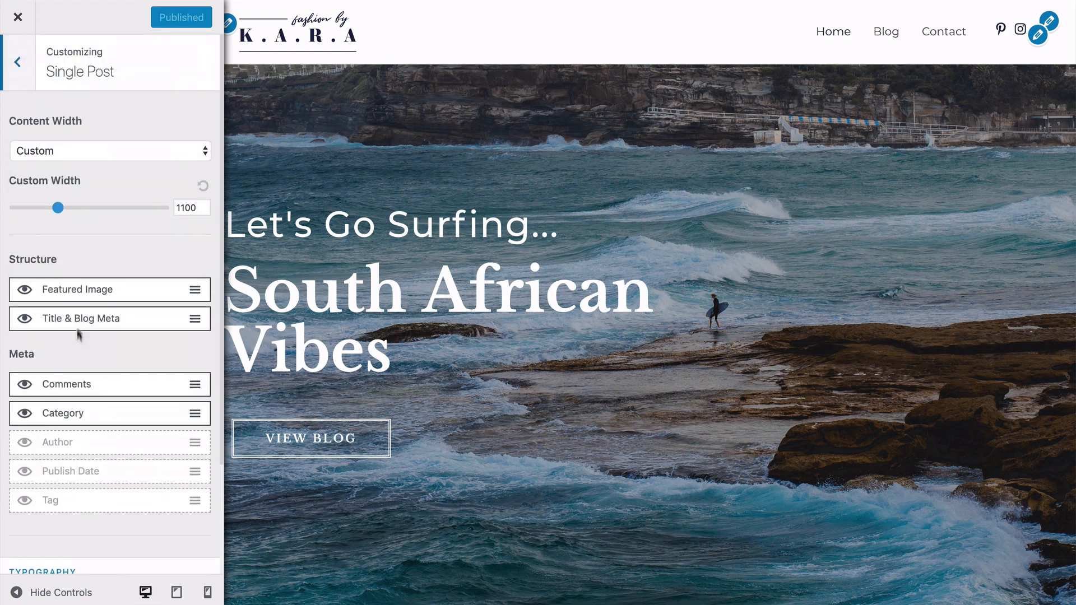
pyautogui.click(17, 62)
pyautogui.click(19, 66)
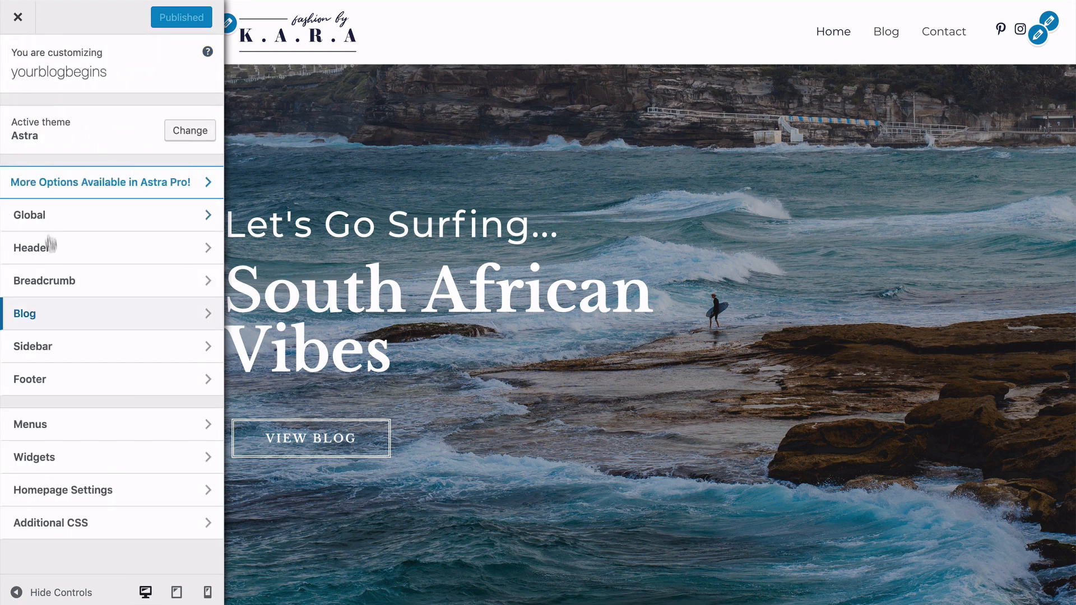
# - Check the Sidebar layout settings and the Footer Widgets layout, and return to the Footer options
pyautogui.click(63, 345)
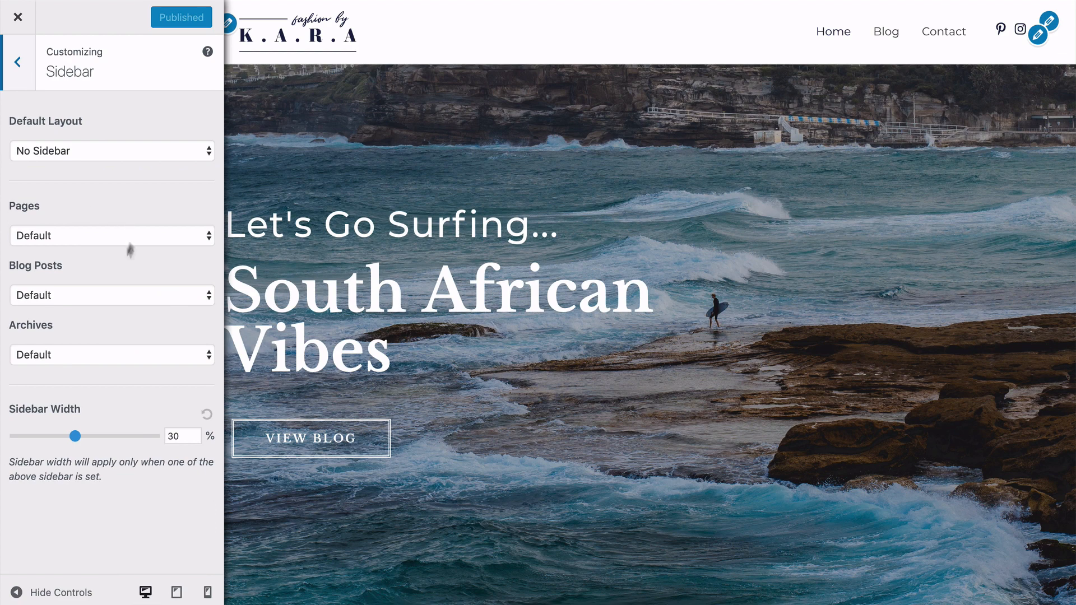
pyautogui.click(18, 66)
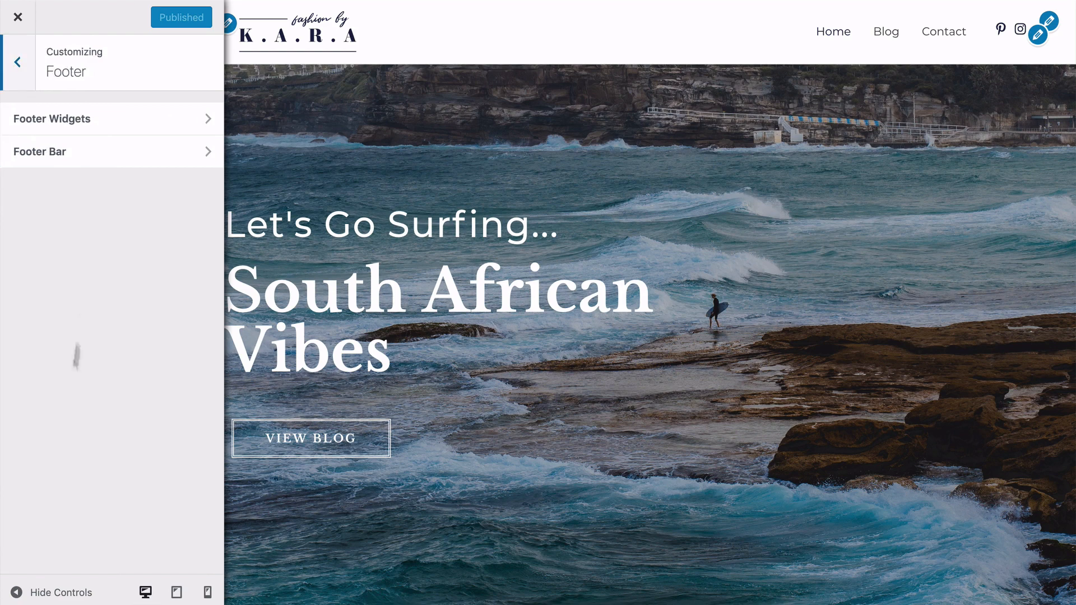
pyautogui.click(78, 120)
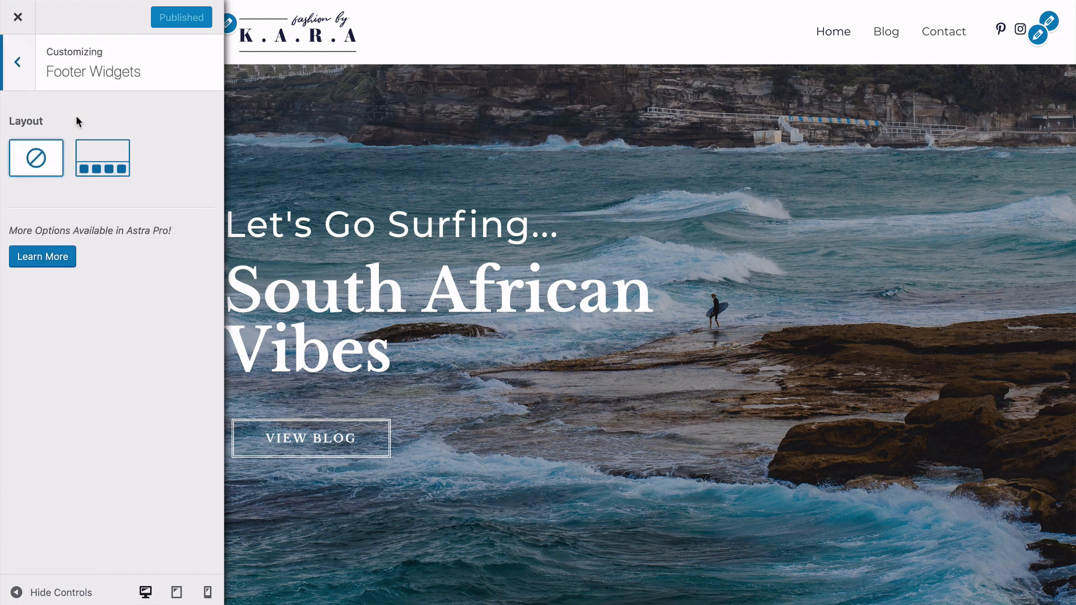
pyautogui.click(21, 66)
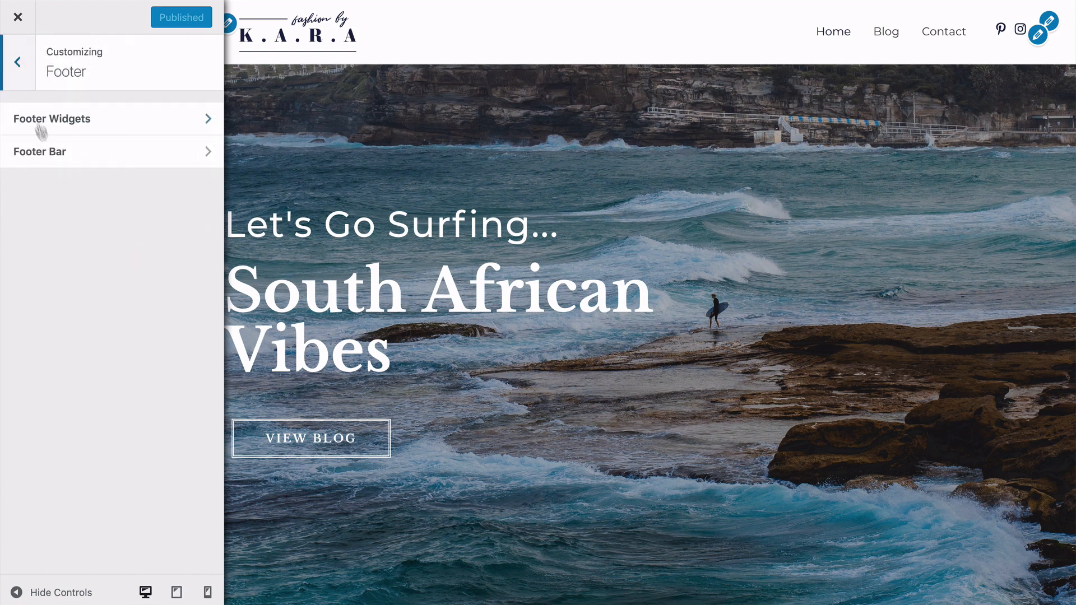
# - Look over the Footer Bar's layout, section contents, custom text, width and border settings
pyautogui.click(50, 153)
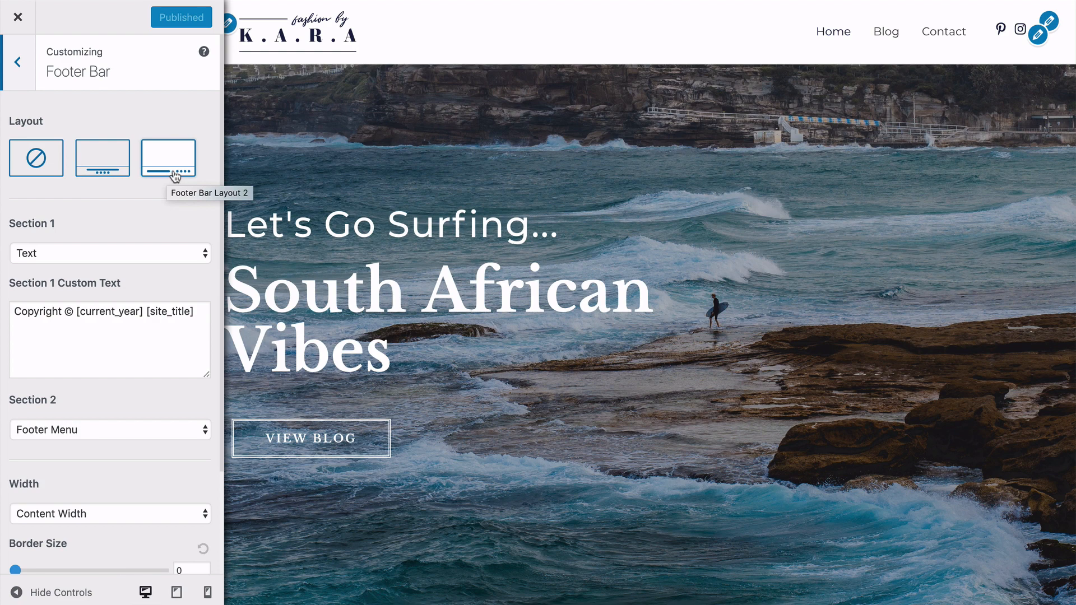
pyautogui.scroll(-3, 85, 255)
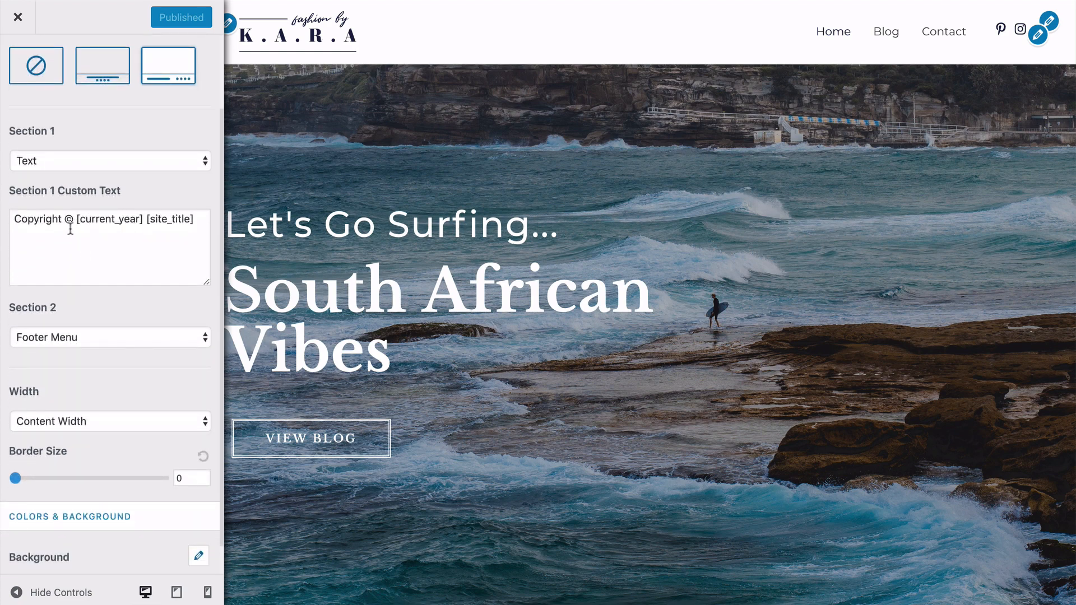
pyautogui.scroll(-1, 109, 230)
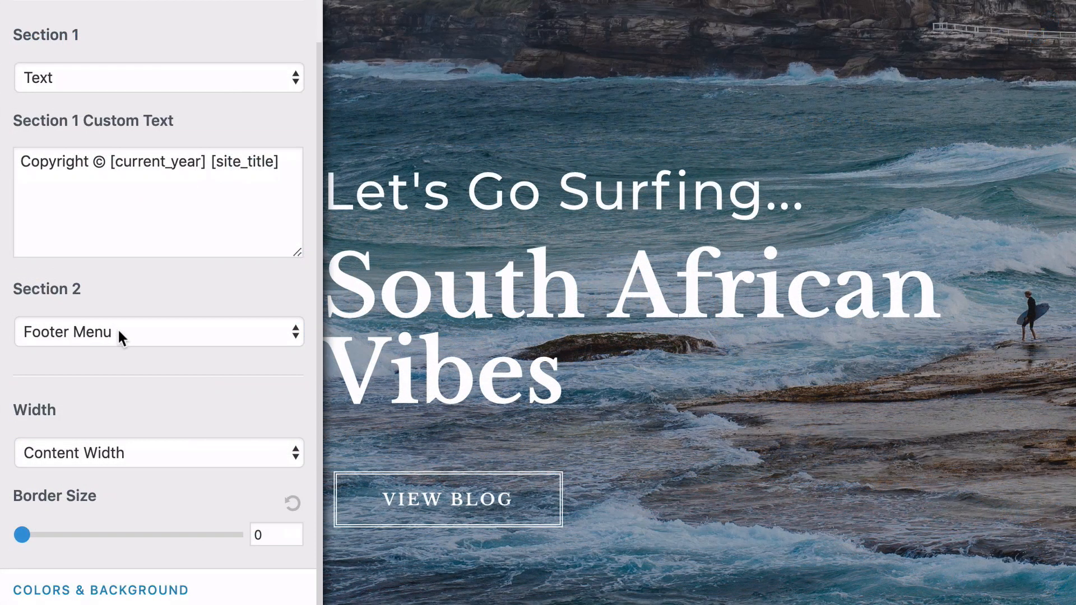
pyautogui.scroll(5, 116, 328)
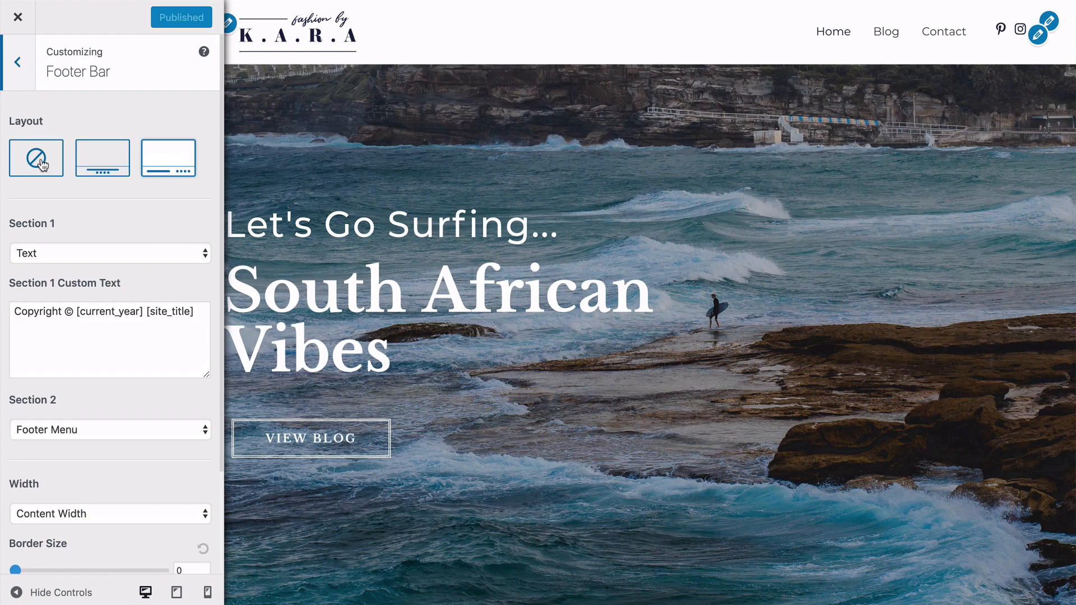
# - Disable the footer bar layout, check the end of the homepage preview, and return to the customizer's main options
pyautogui.click(41, 163)
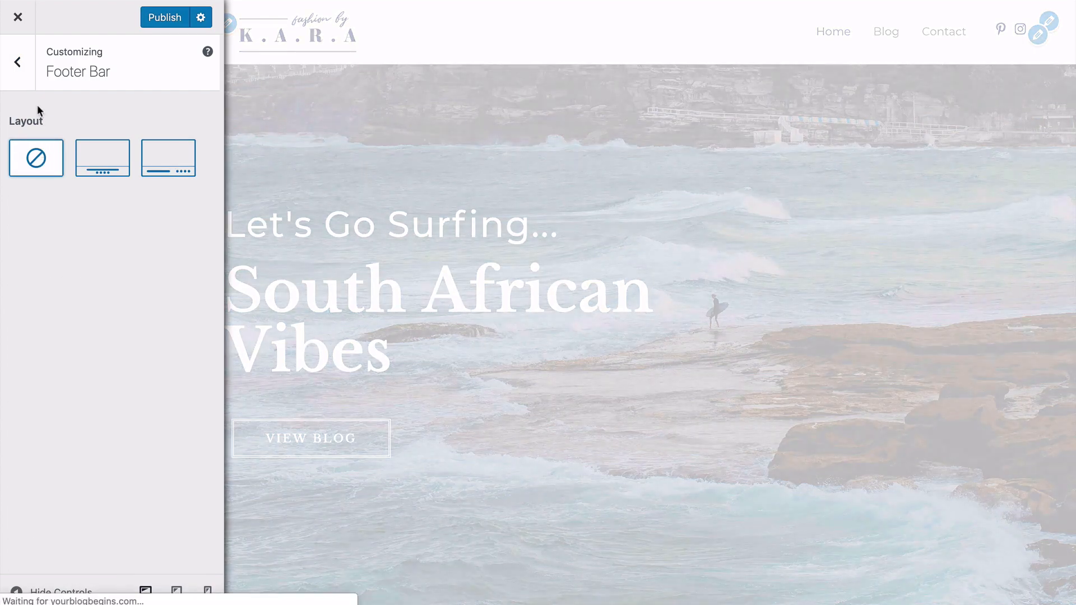
pyautogui.scroll(-7, 583, 228)
pyautogui.scroll(-15, 583, 230)
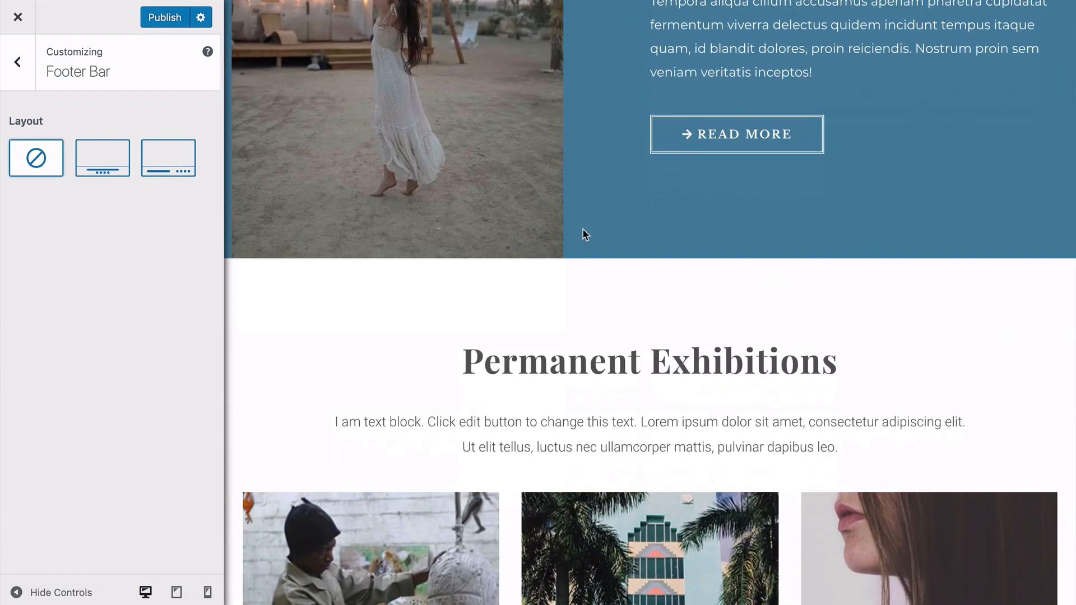
pyautogui.scroll(20, 478, 439)
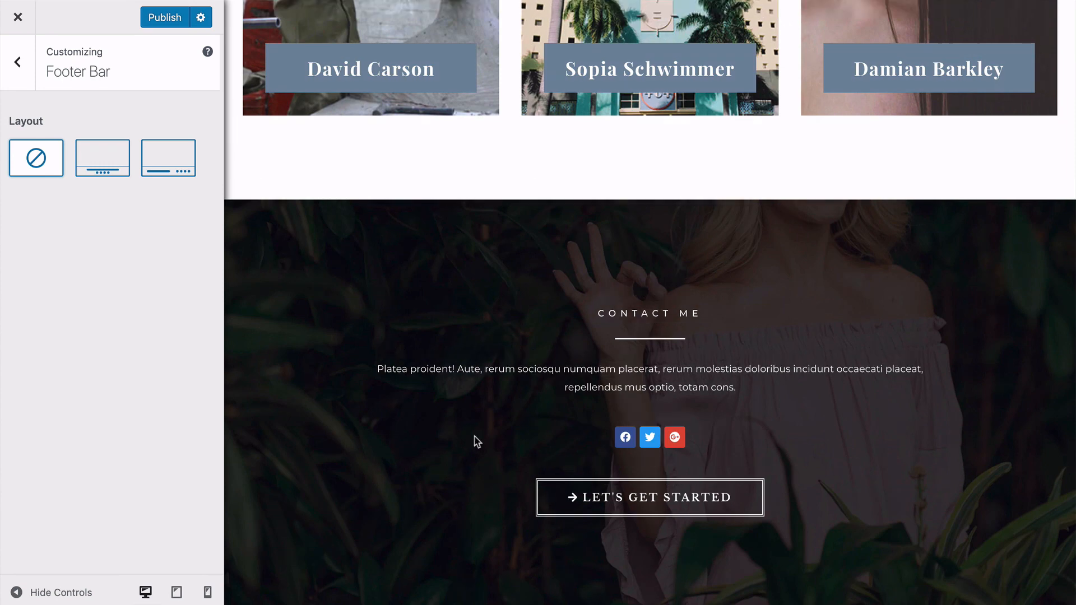
pyautogui.click(19, 64)
pyautogui.click(19, 65)
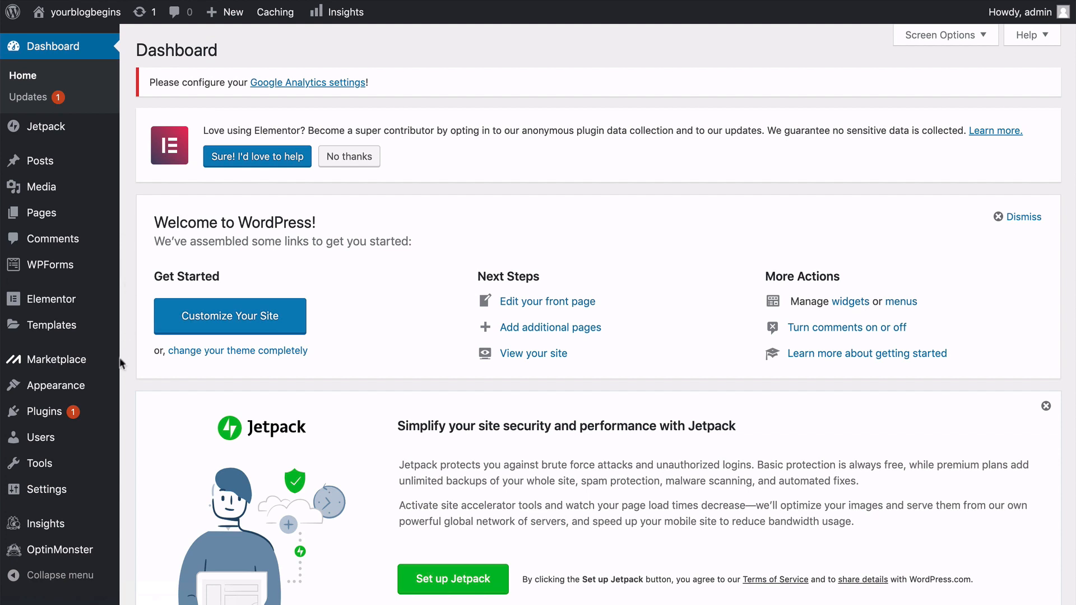
# - Open the site's widgets page and delete the Recent Comments, Archives and Meta widgets from the Main Sidebar
pyautogui.moveTo(95, 390)
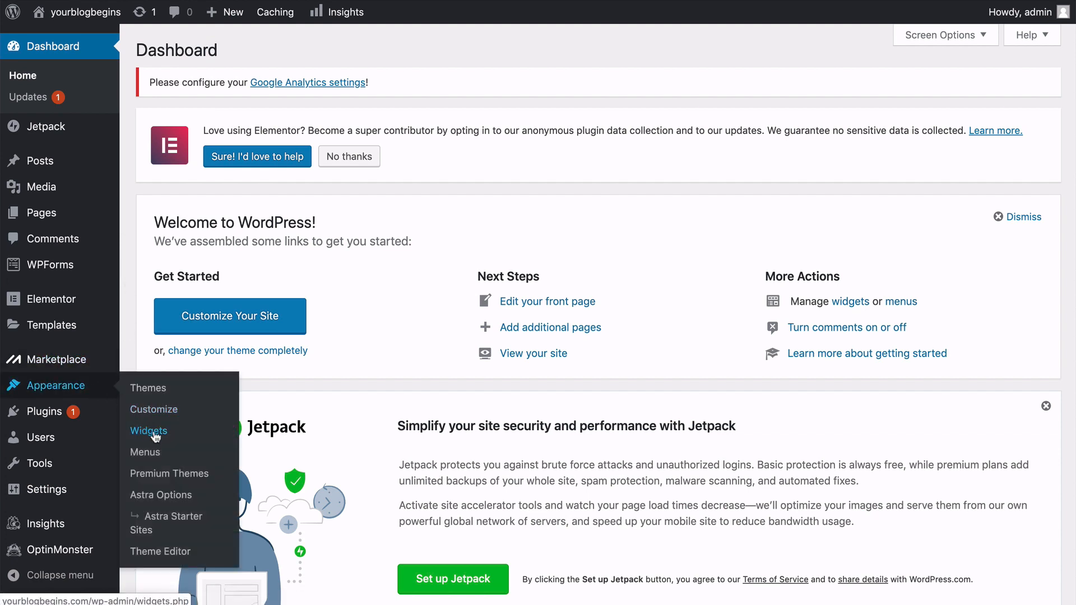
pyautogui.click(148, 436)
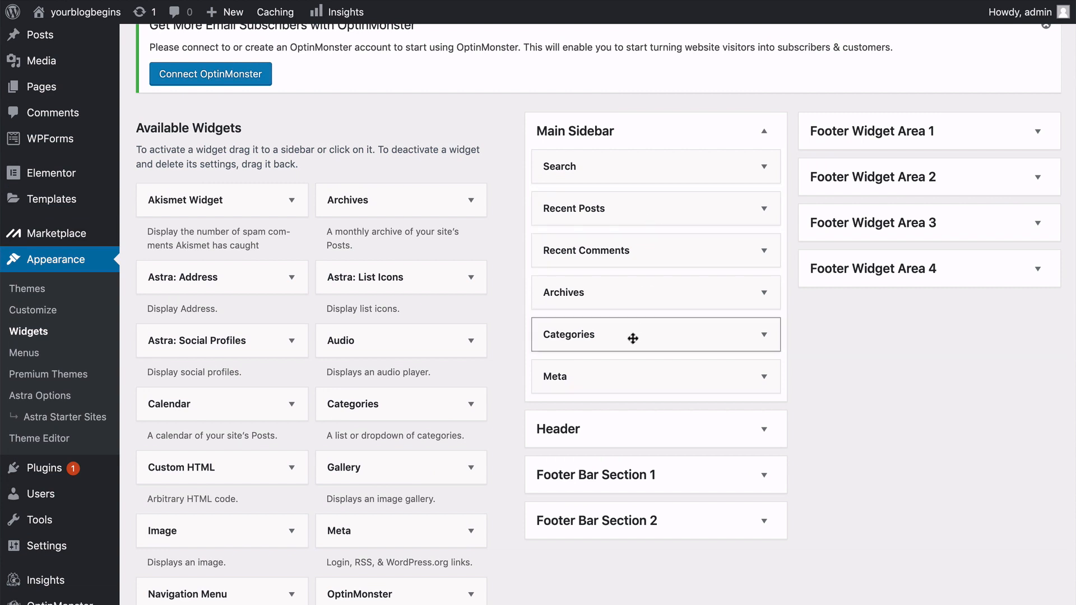
pyautogui.click(763, 252)
pyautogui.click(558, 363)
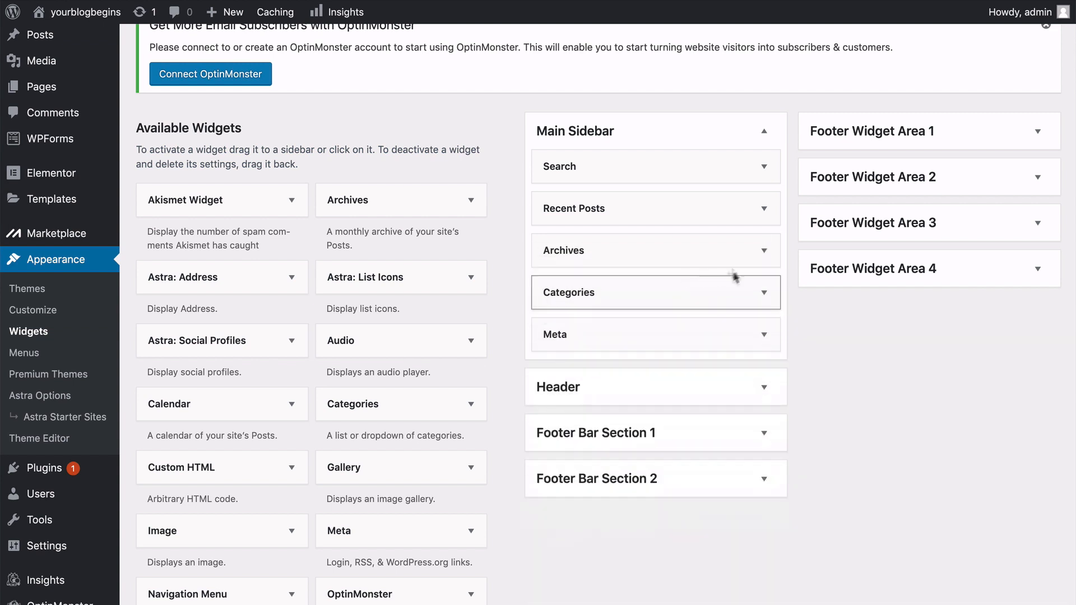
pyautogui.click(763, 250)
pyautogui.click(560, 370)
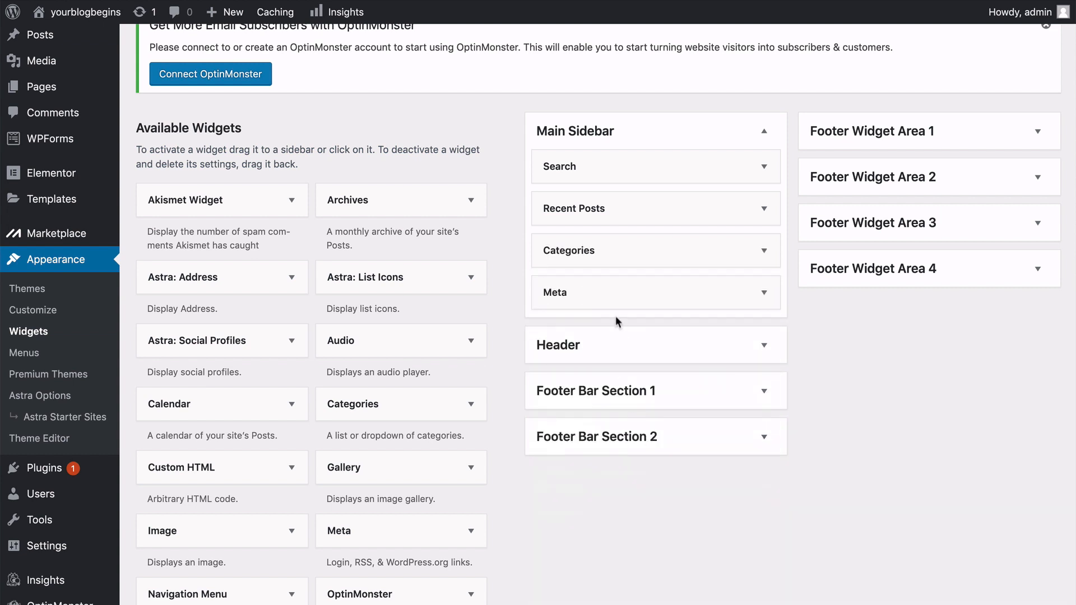
pyautogui.click(617, 297)
pyautogui.click(557, 371)
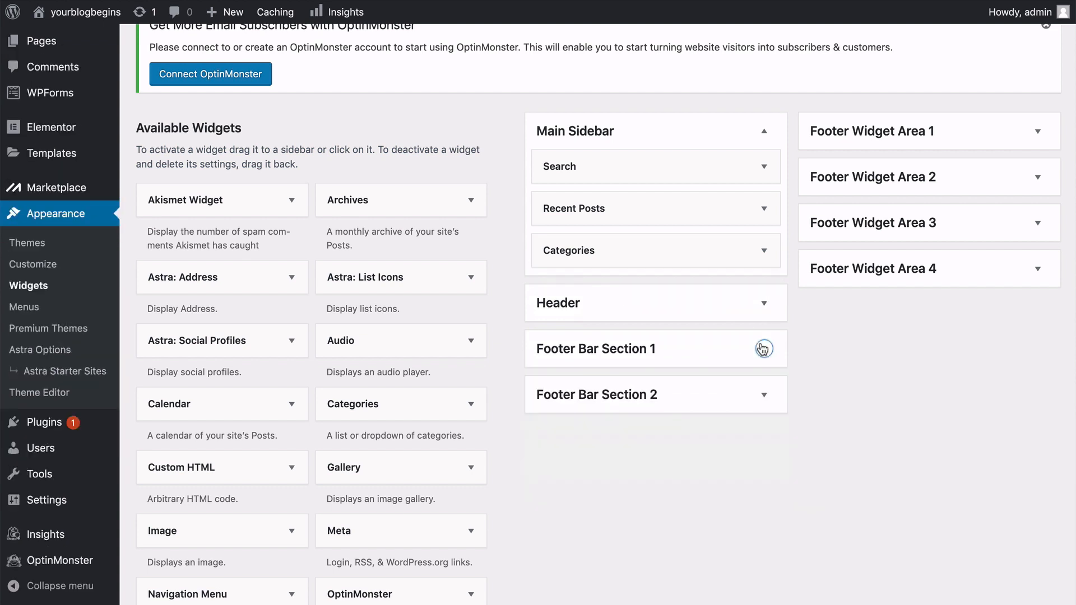
# - Check the contents of Footer Widget Area 1 and Footer Widget Area 2 and collapse both areas again
pyautogui.click(962, 140)
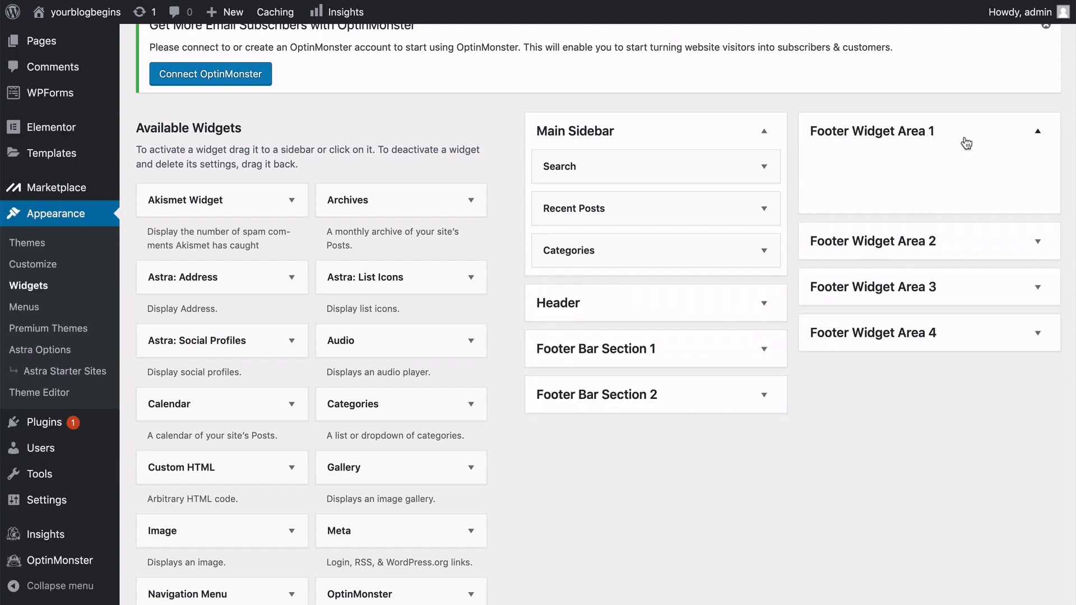
pyautogui.click(962, 141)
pyautogui.click(955, 223)
pyautogui.click(956, 225)
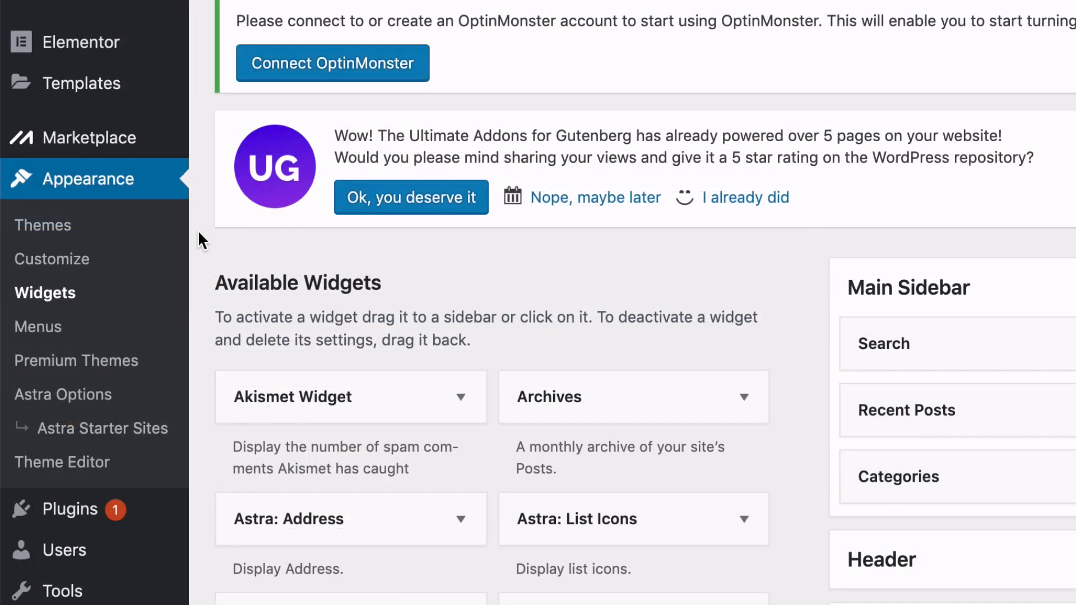
# - Open the site's Menus page and view the Primary Menu's structure and settings
pyautogui.click(40, 332)
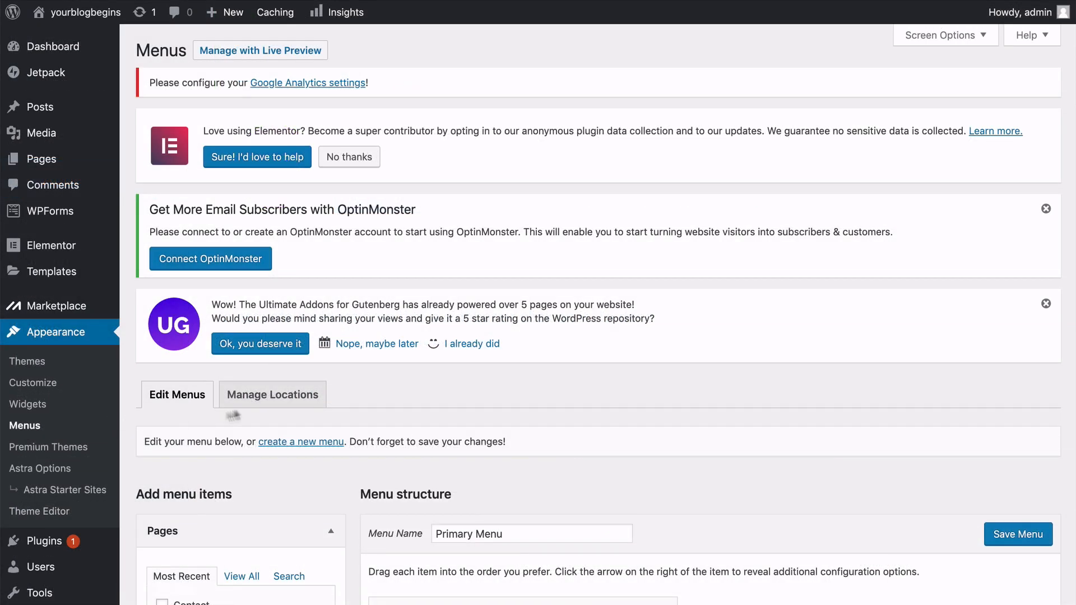
pyautogui.scroll(-3, 358, 381)
pyautogui.scroll(-3, 358, 382)
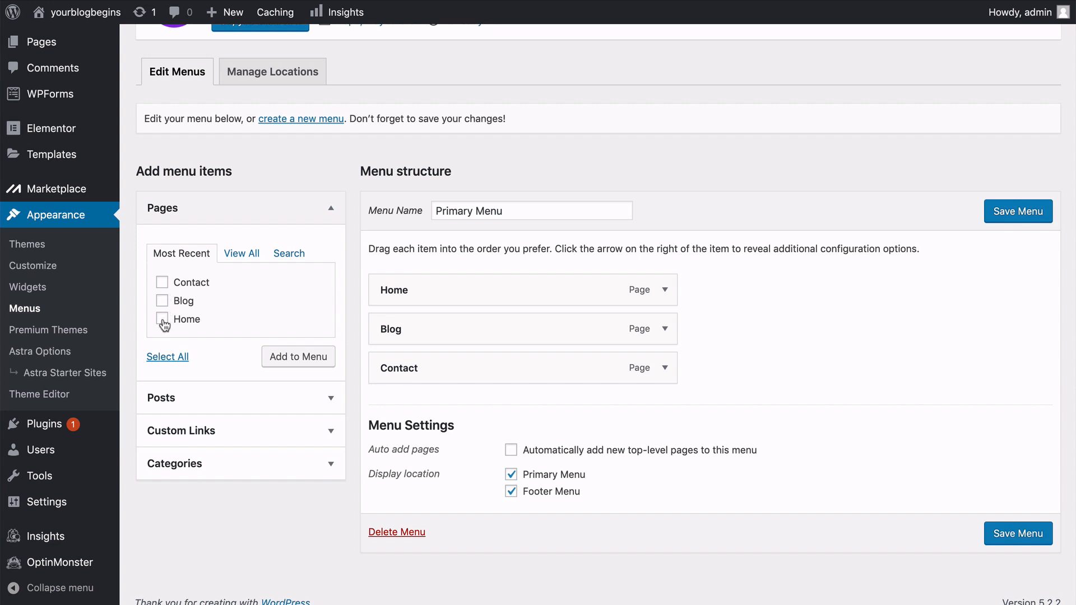
# - Add the Contact and Blog pages to the Primary Menu, and remove these two duplicate items again
pyautogui.click(162, 283)
pyautogui.click(299, 361)
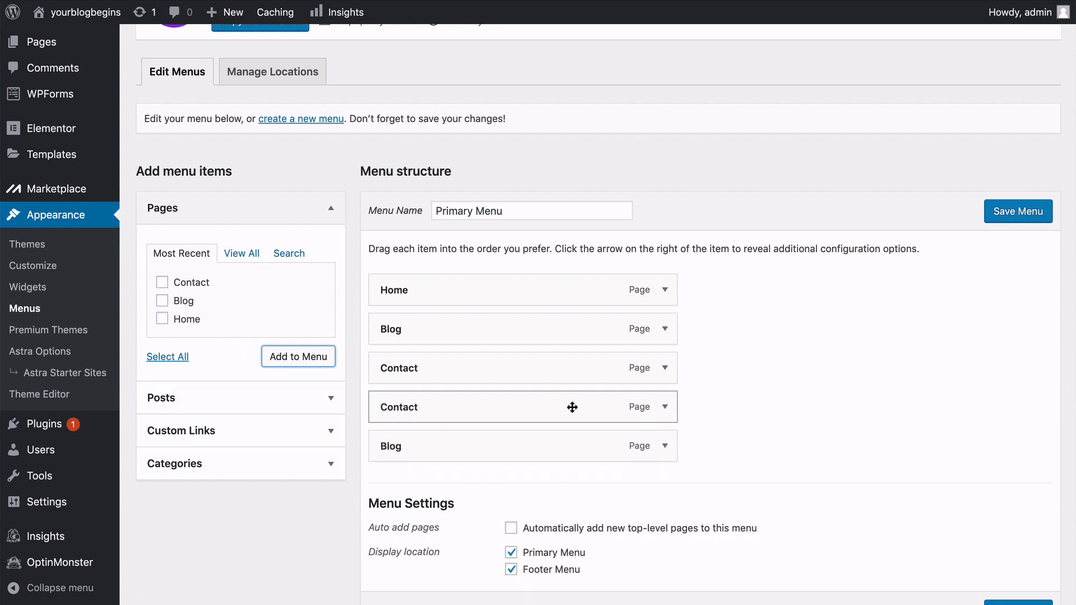
pyautogui.moveTo(572, 407)
pyautogui.mouseDown()
pyautogui.moveTo(572, 279)
pyautogui.moveTo(572, 406)
pyautogui.mouseUp()
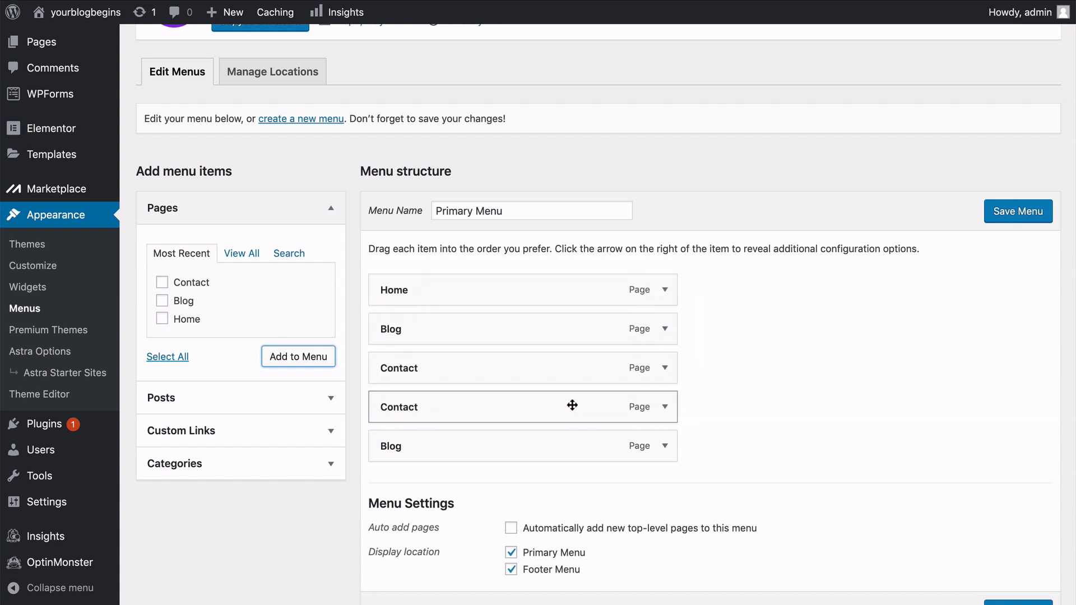
pyautogui.click(659, 417)
pyautogui.click(395, 548)
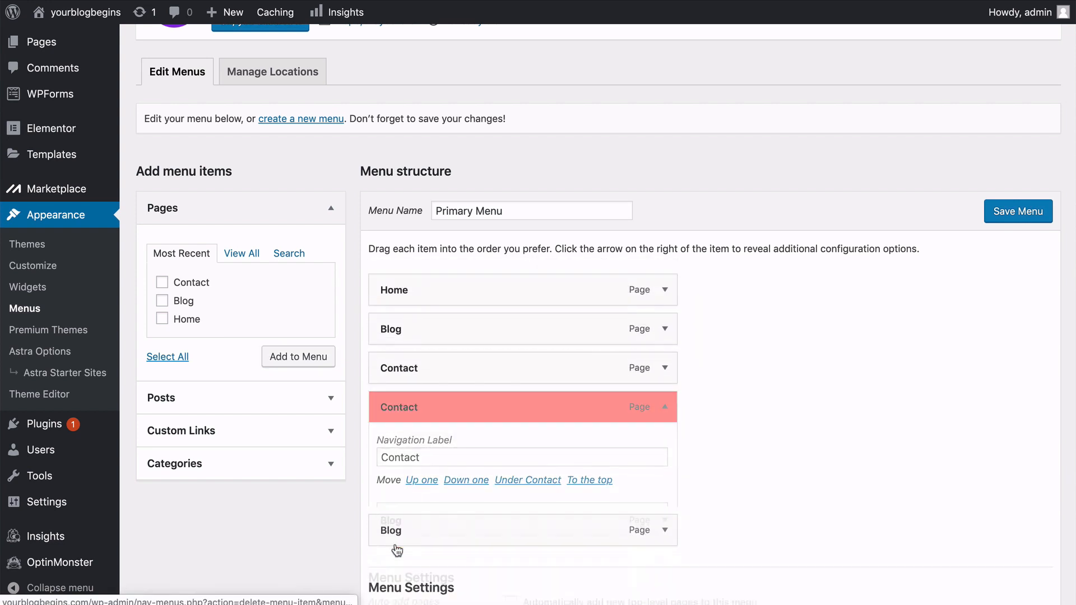
pyautogui.click(665, 408)
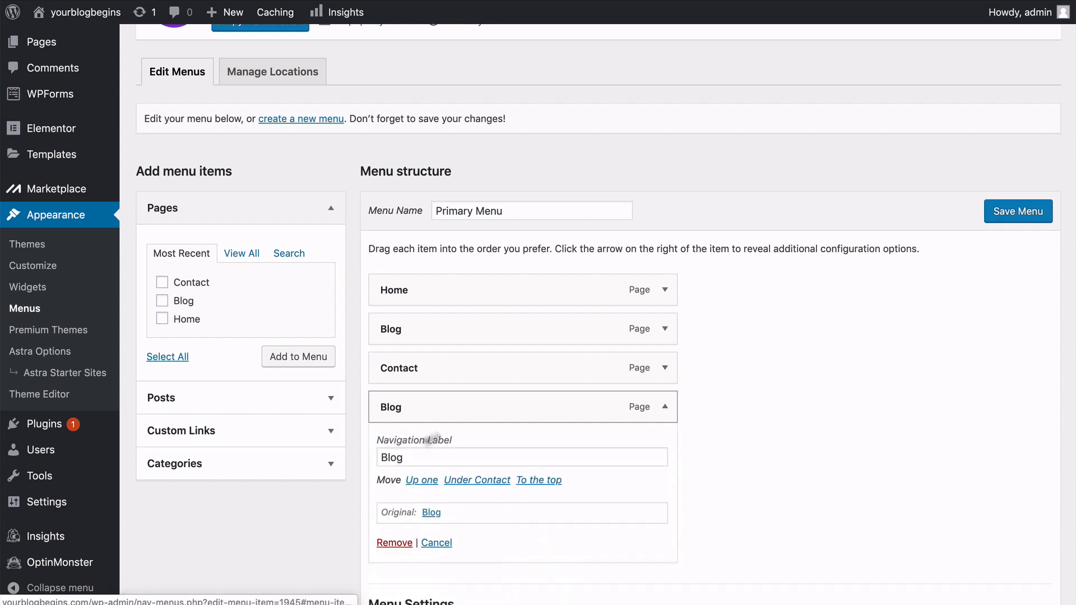
pyautogui.click(394, 542)
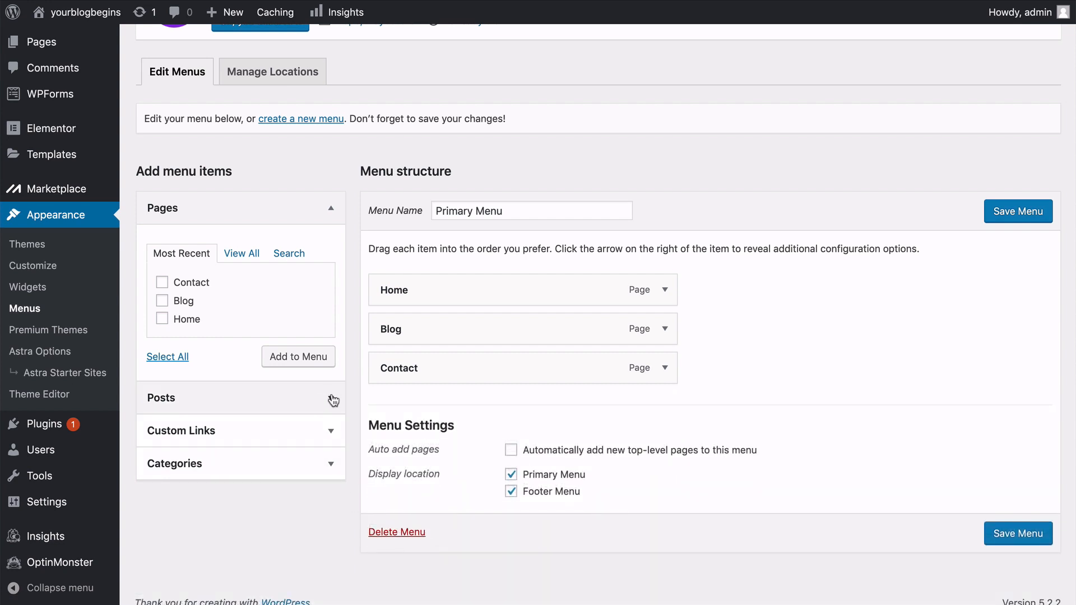
# - Check the Posts and Custom Links sources for adding menu items, and return to the Pages source
pyautogui.click(333, 400)
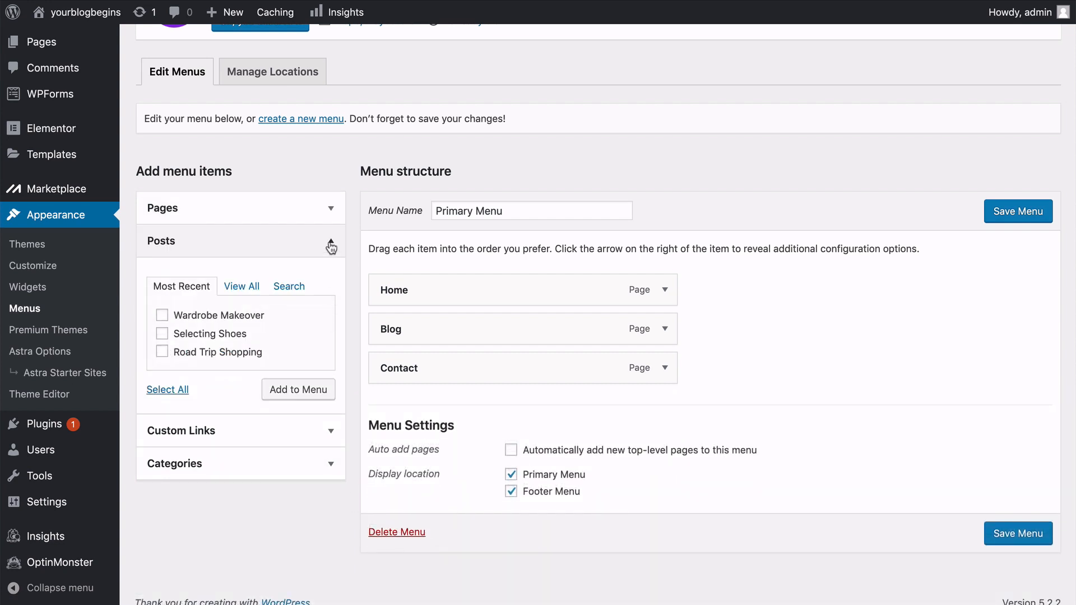
pyautogui.click(332, 246)
pyautogui.click(331, 279)
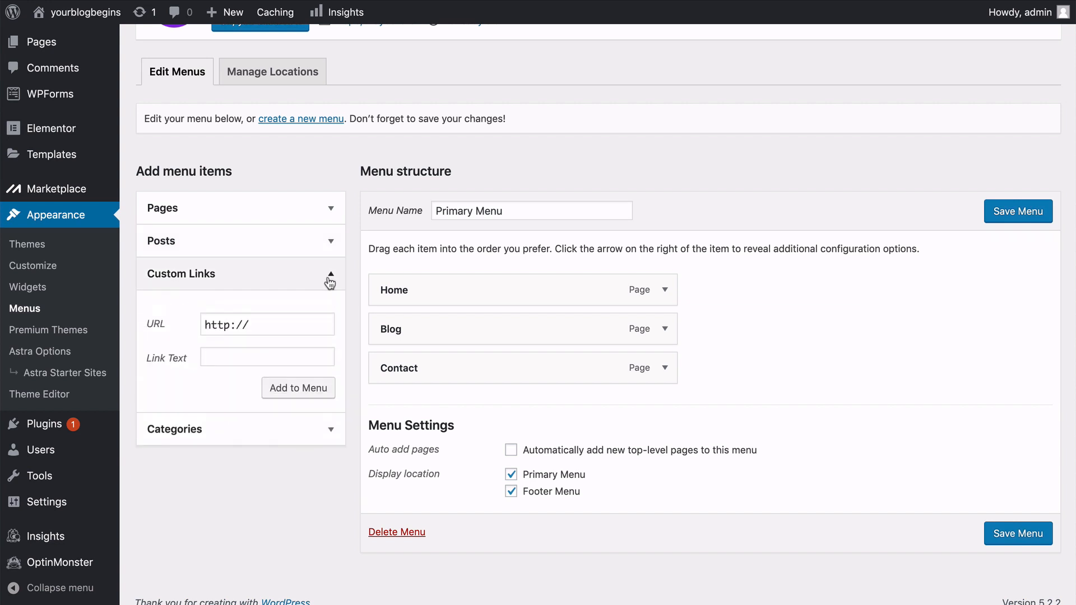
pyautogui.click(330, 278)
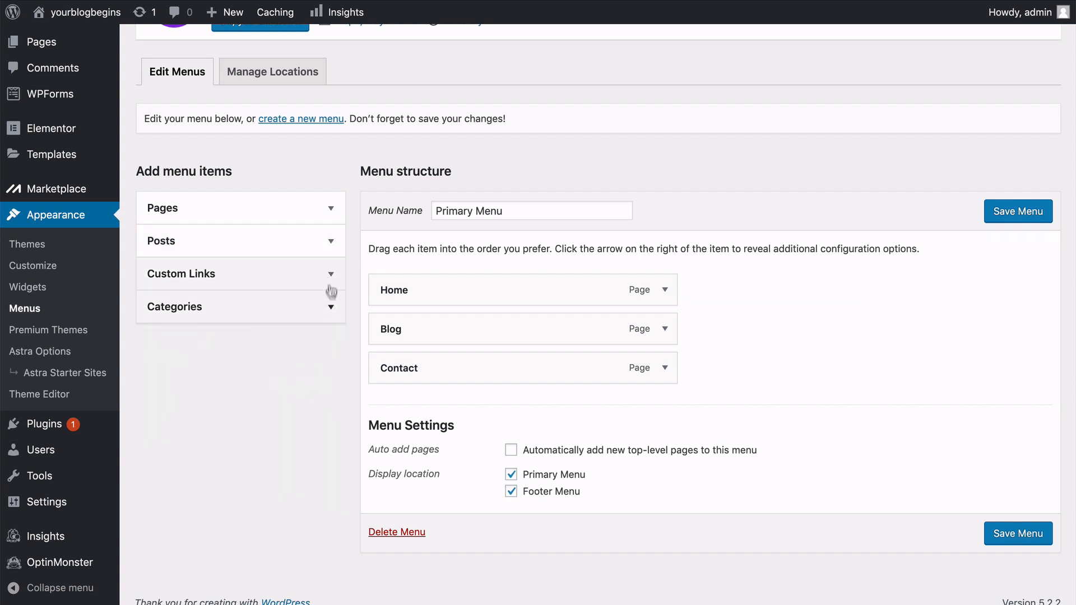
pyautogui.click(329, 210)
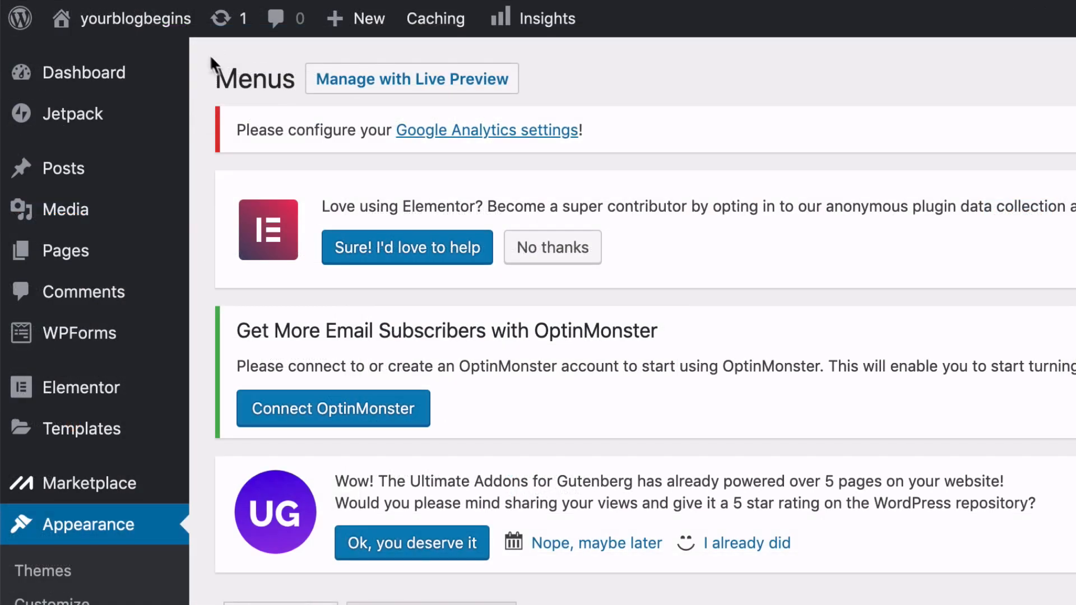
# - Visit the live site and look over the homepage from the hero banner through the Permanent Exhibitions section and back
pyautogui.moveTo(108, 16)
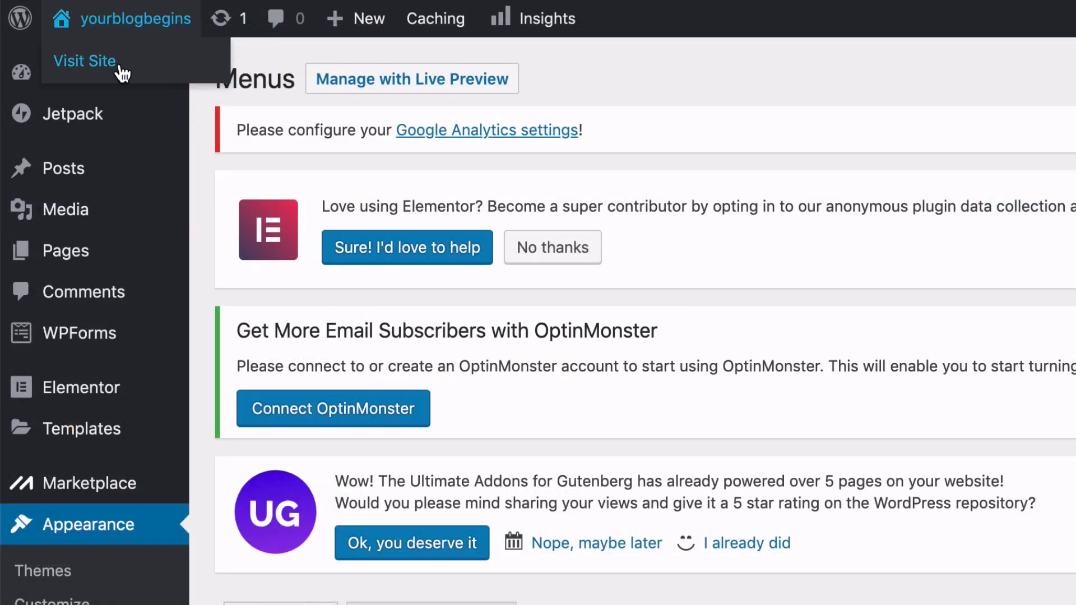
pyautogui.click(121, 70)
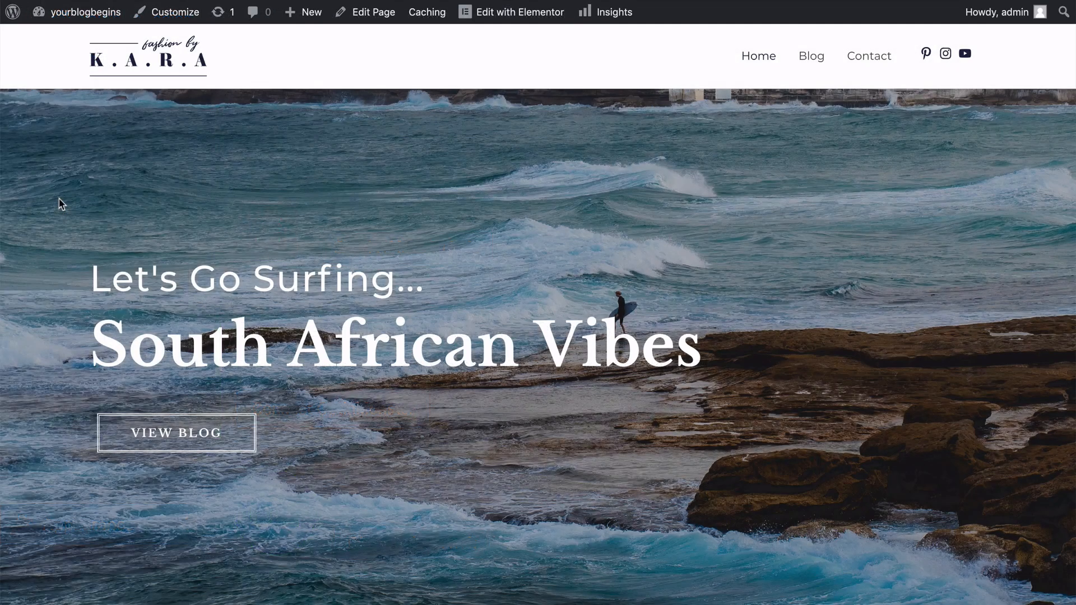
pyautogui.scroll(-1, 61, 204)
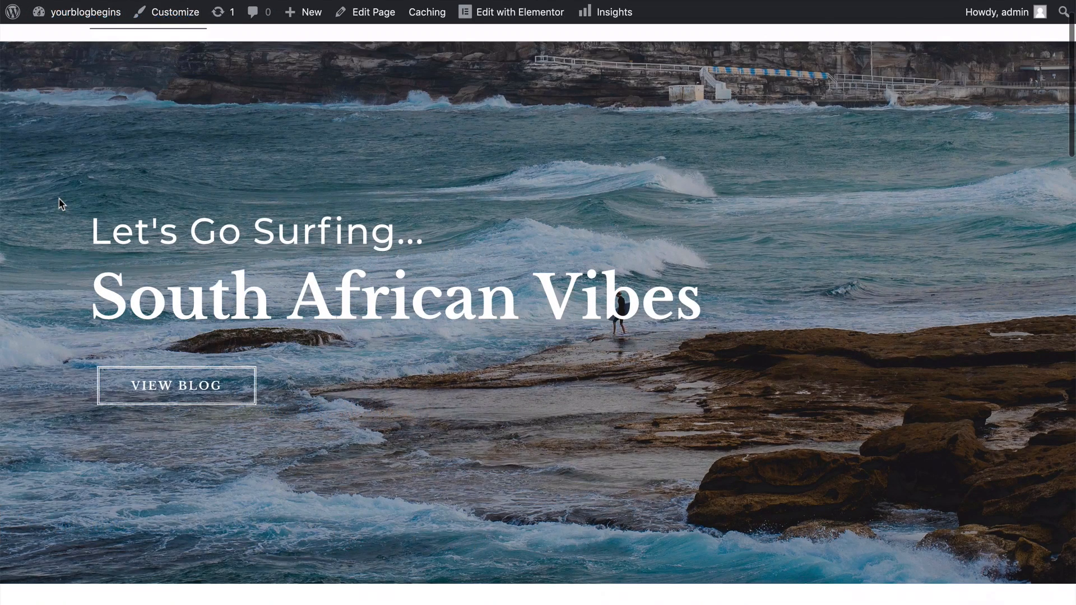
pyautogui.scroll(1, 61, 204)
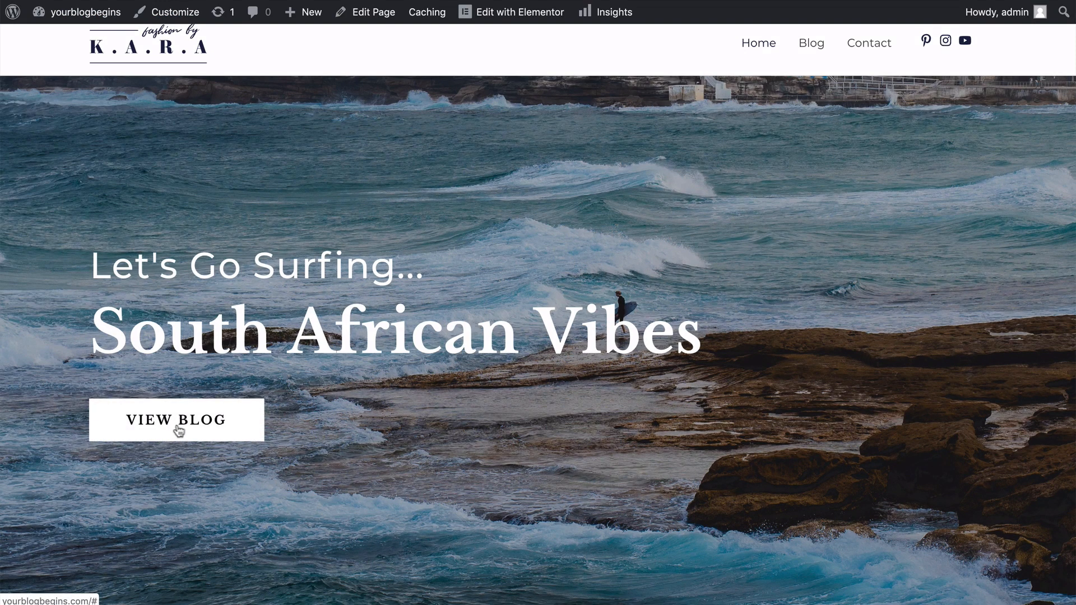
pyautogui.scroll(-2, 46, 348)
pyautogui.scroll(-10, 46, 348)
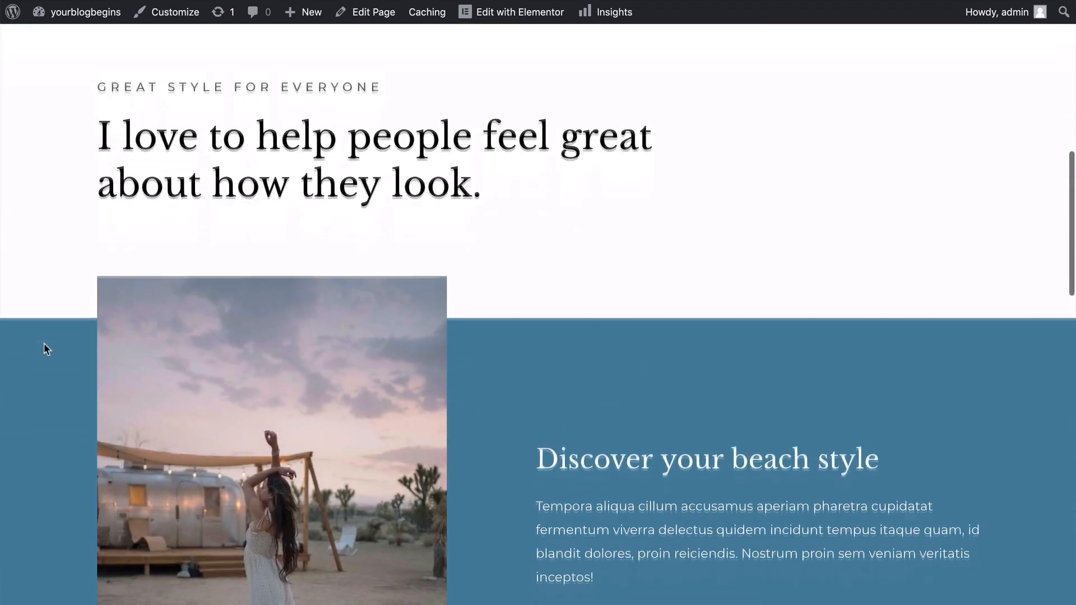
pyautogui.scroll(-5, 44, 343)
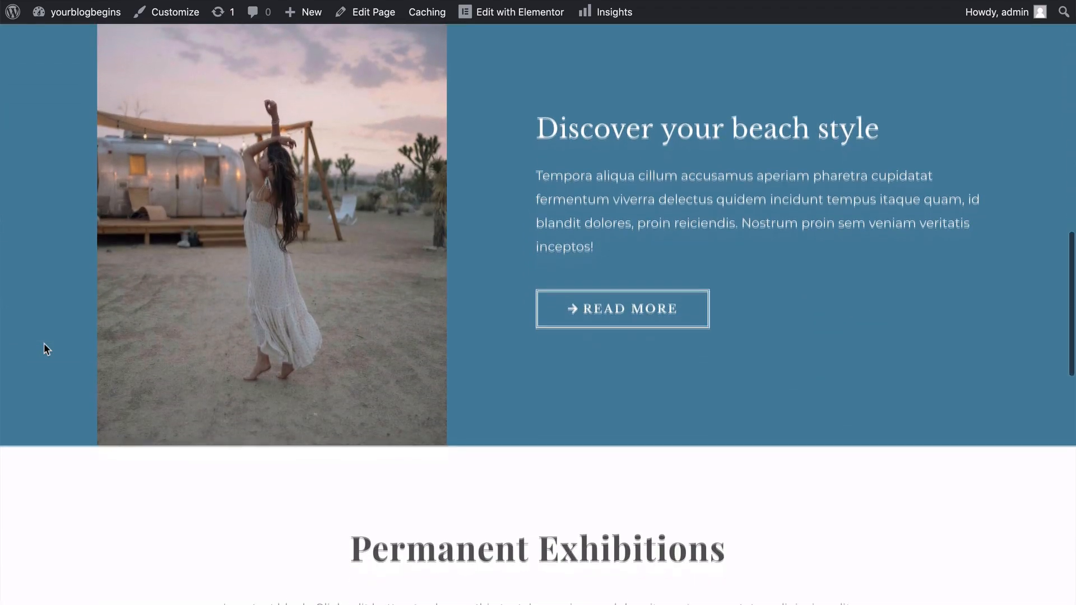
pyautogui.scroll(3, 44, 343)
pyautogui.scroll(-13, 45, 344)
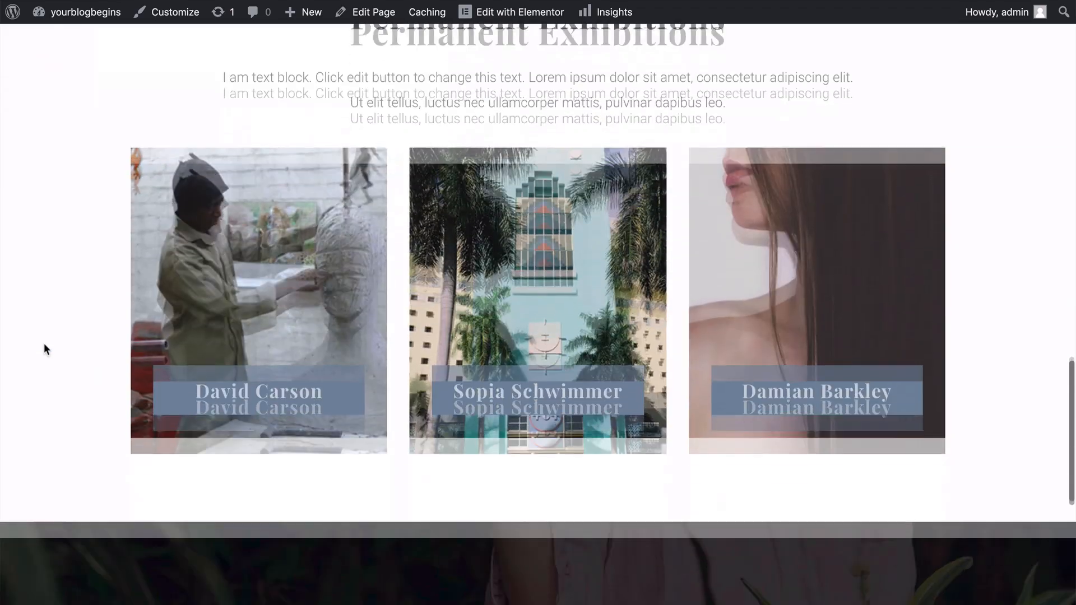
pyautogui.scroll(3, 44, 344)
pyautogui.scroll(-1, 45, 346)
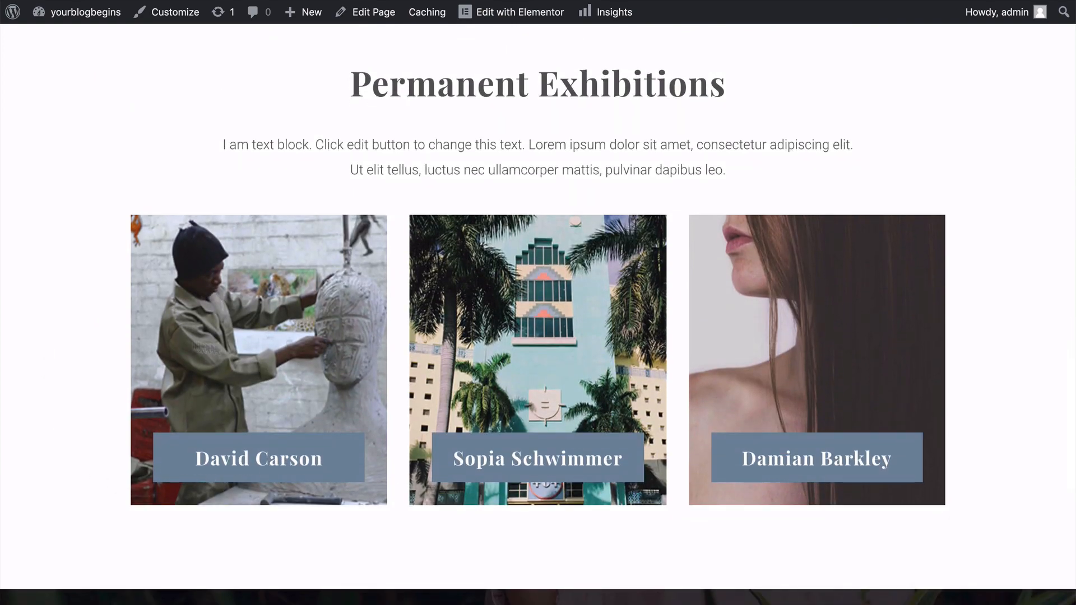
pyautogui.scroll(-7, 538, 314)
pyautogui.scroll(20, 538, 314)
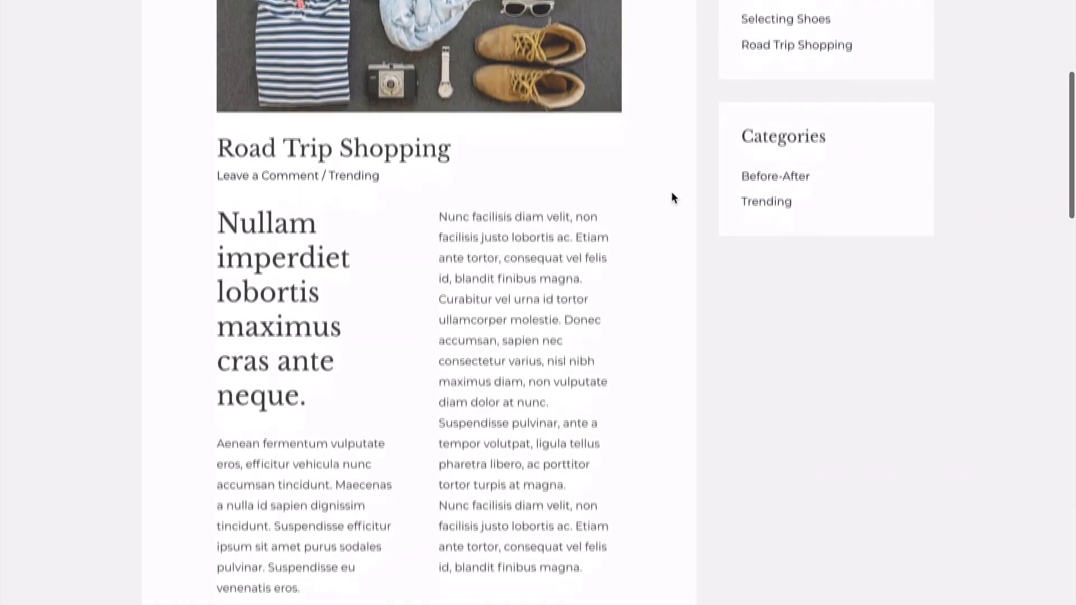
# - Examine the Road Trip Shopping blog post, including its text, images, sidebar and comment form
pyautogui.scroll(-6, 673, 197)
pyautogui.scroll(-15, 672, 197)
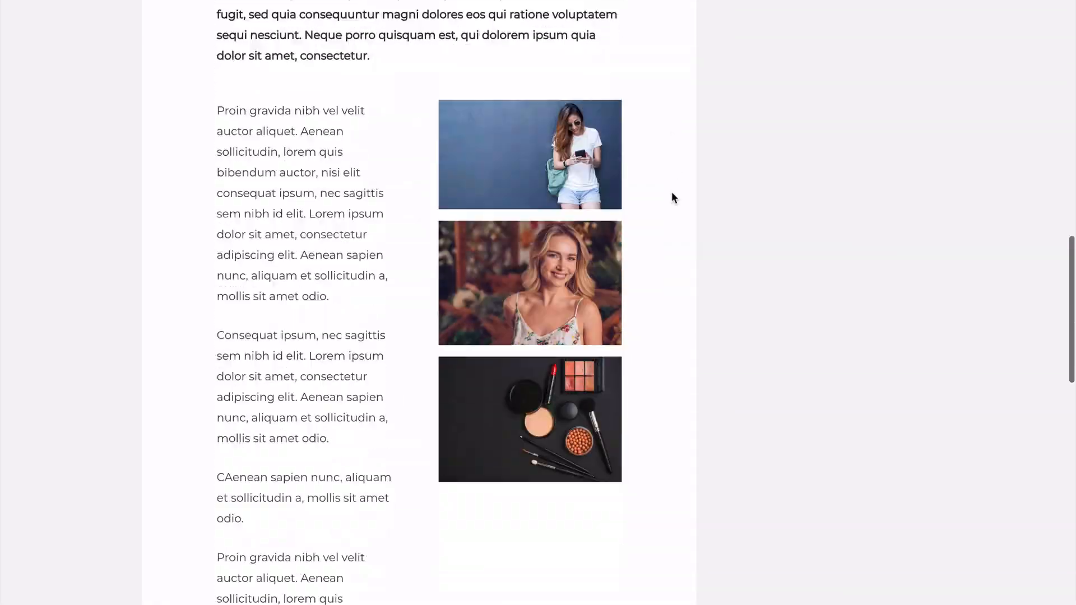
pyautogui.scroll(-4, 672, 196)
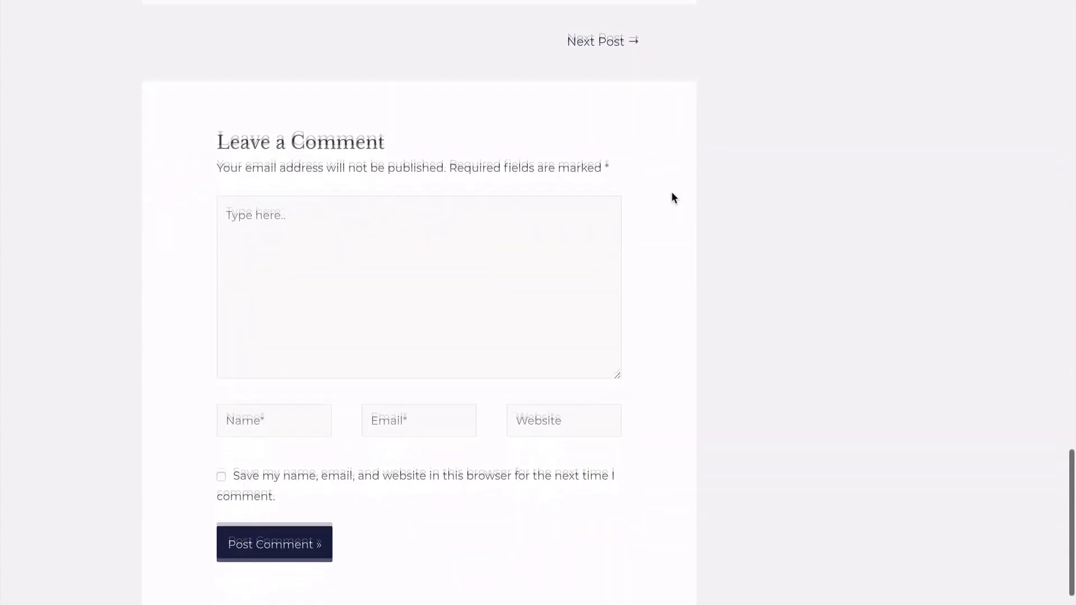
pyautogui.scroll(20, 673, 197)
pyautogui.scroll(5, 672, 196)
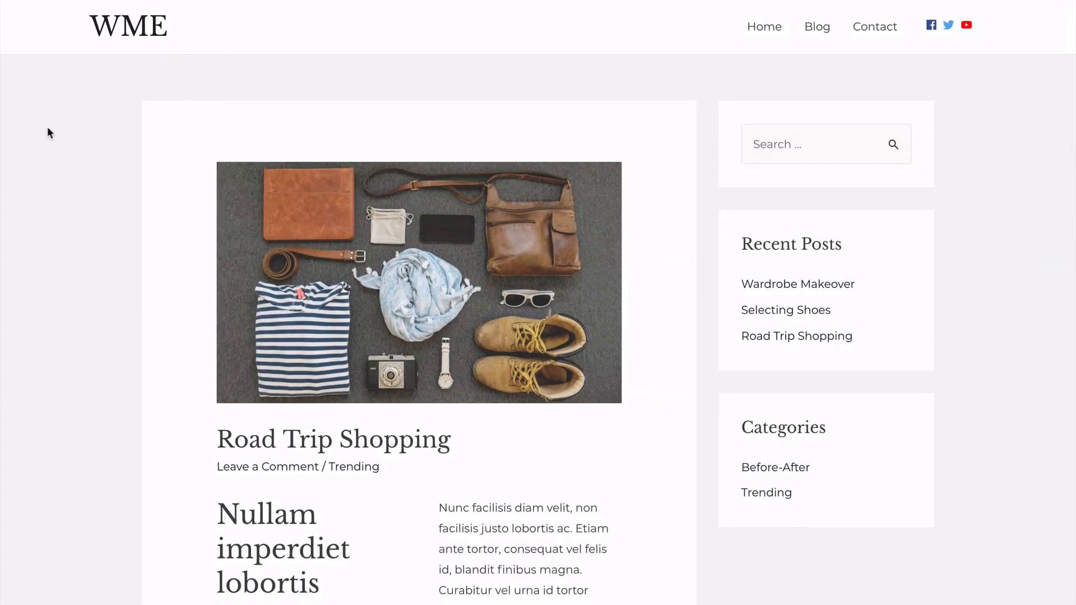
pyautogui.scroll(-5, 42, 130)
pyautogui.scroll(-5, 42, 130)
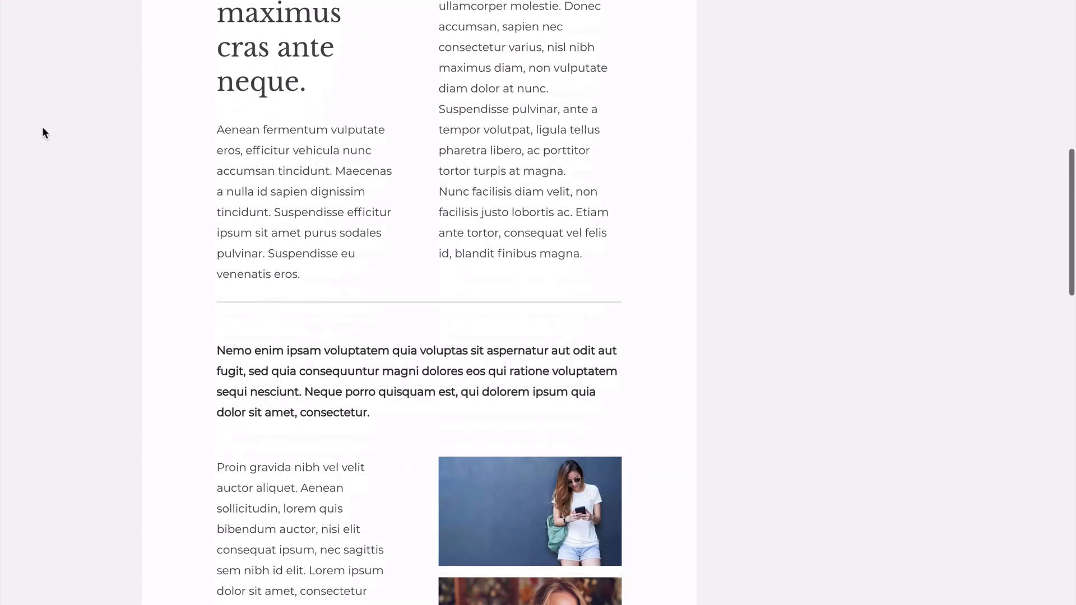
pyautogui.scroll(11, 42, 130)
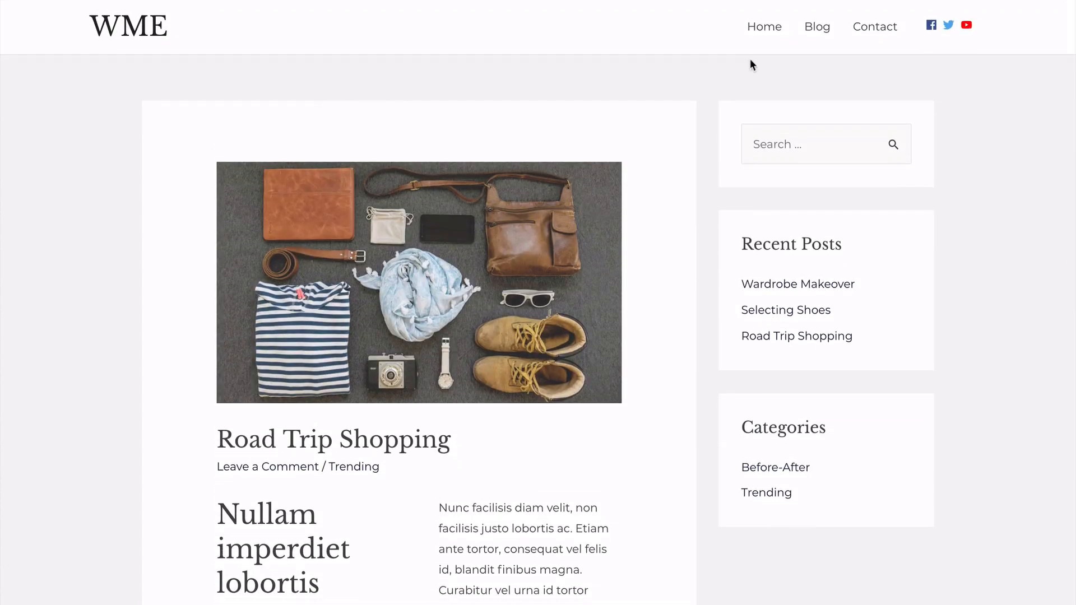
# - Open the Contact page and examine its banner, quote, contact details and social icons
pyautogui.click(873, 32)
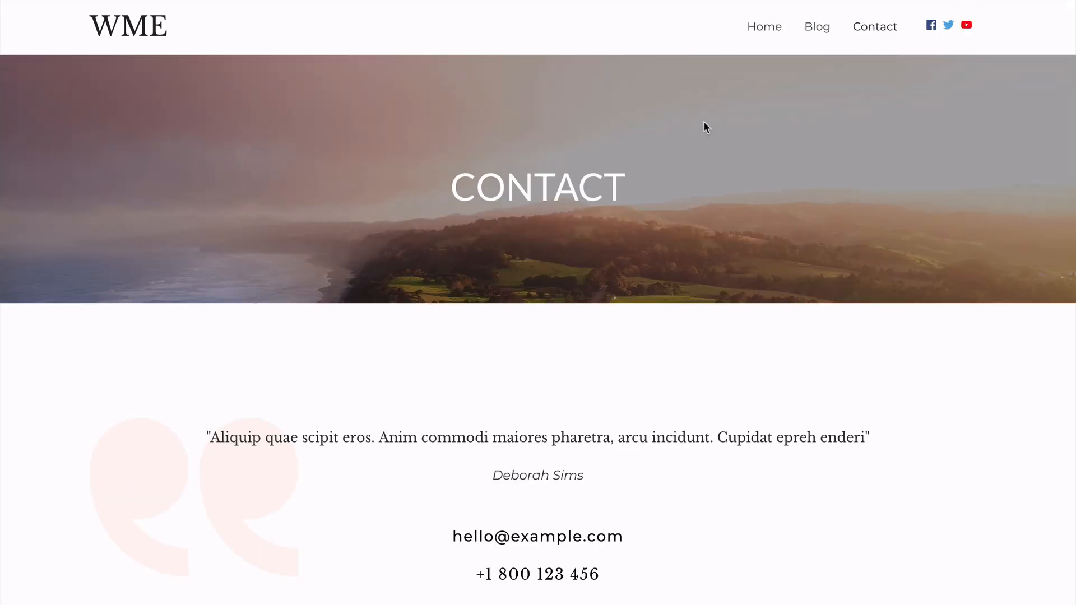
pyautogui.scroll(-3, 1005, 170)
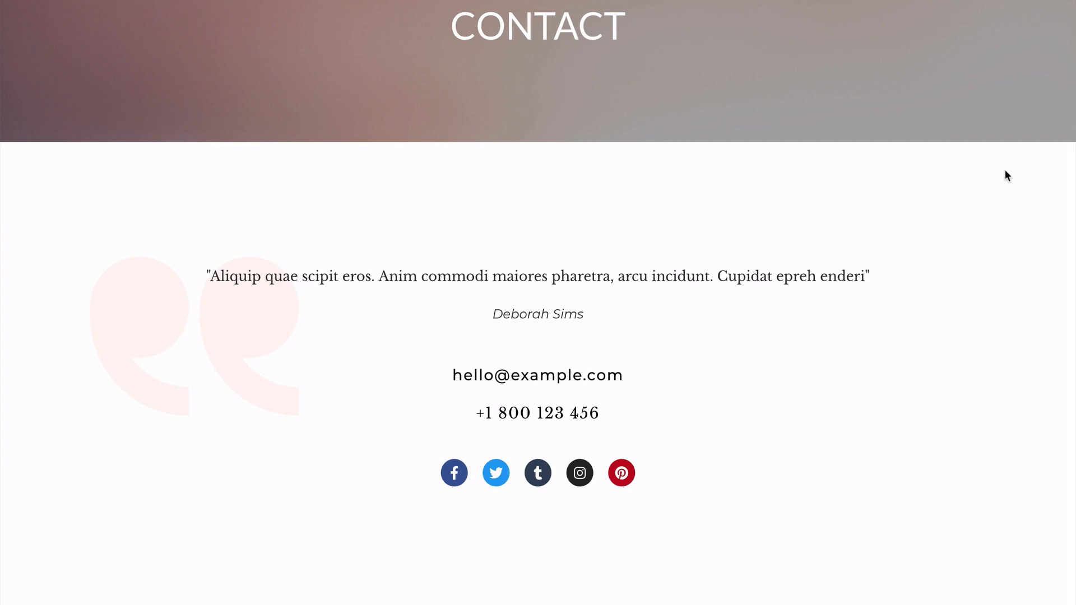
pyautogui.scroll(3, 1005, 171)
pyautogui.scroll(-3, 1005, 170)
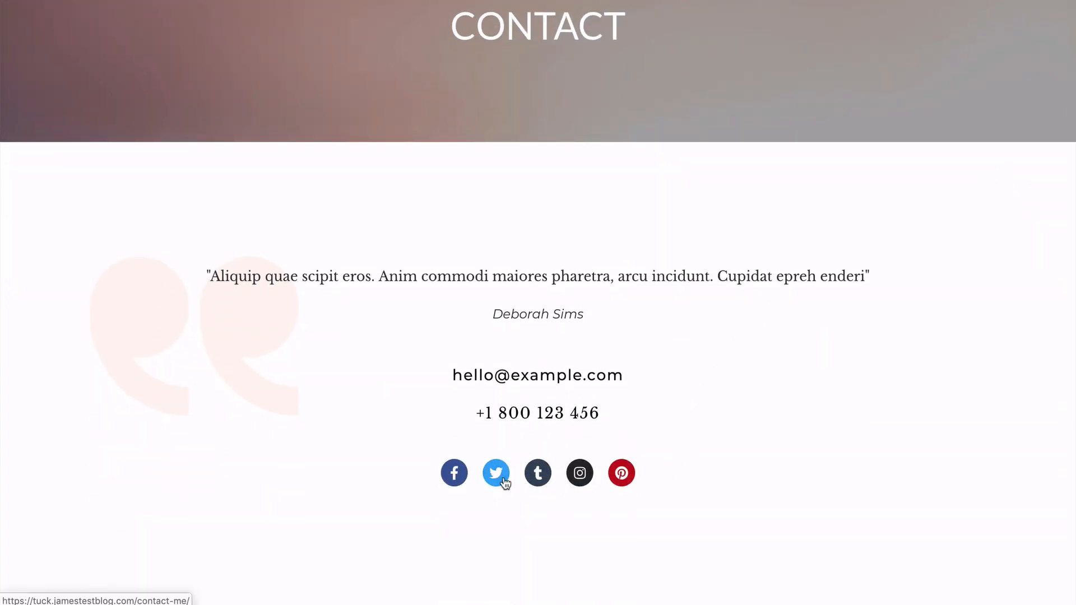
pyautogui.scroll(3, 405, 472)
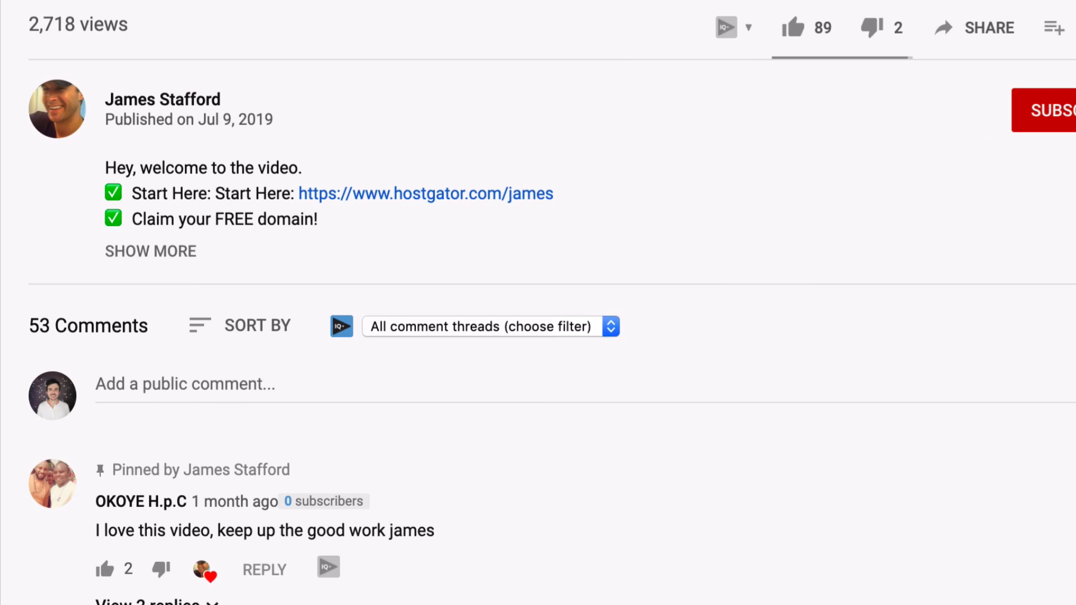
# - Open the HostGator link in the YouTube video's description, and check the checkout's domain extensions and hosting plan section
pyautogui.click(441, 196)
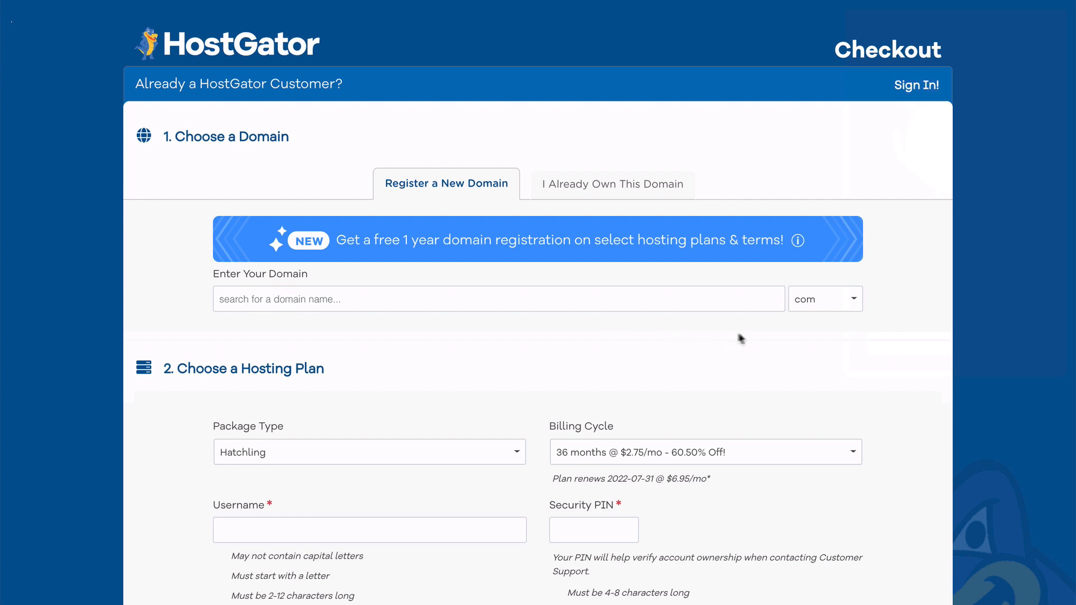
pyautogui.click(844, 309)
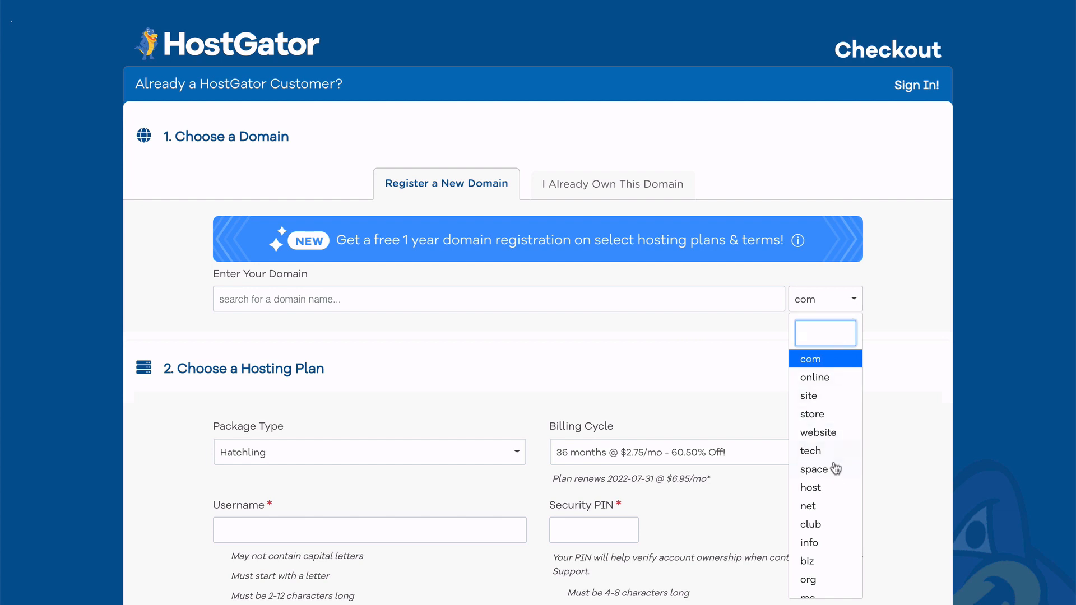
pyautogui.click(27, 355)
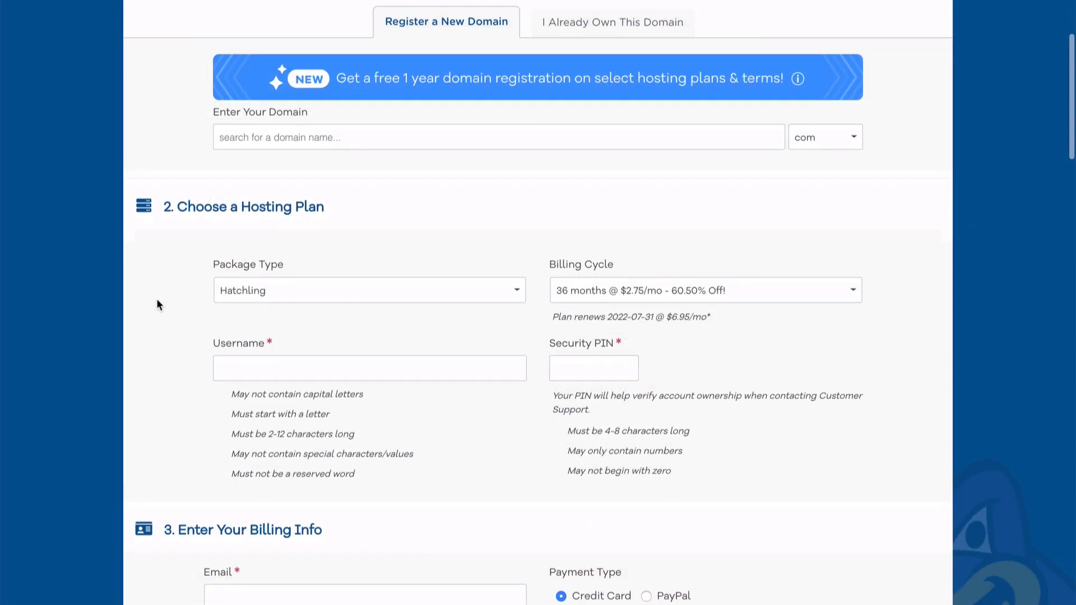
pyautogui.scroll(-2, 157, 300)
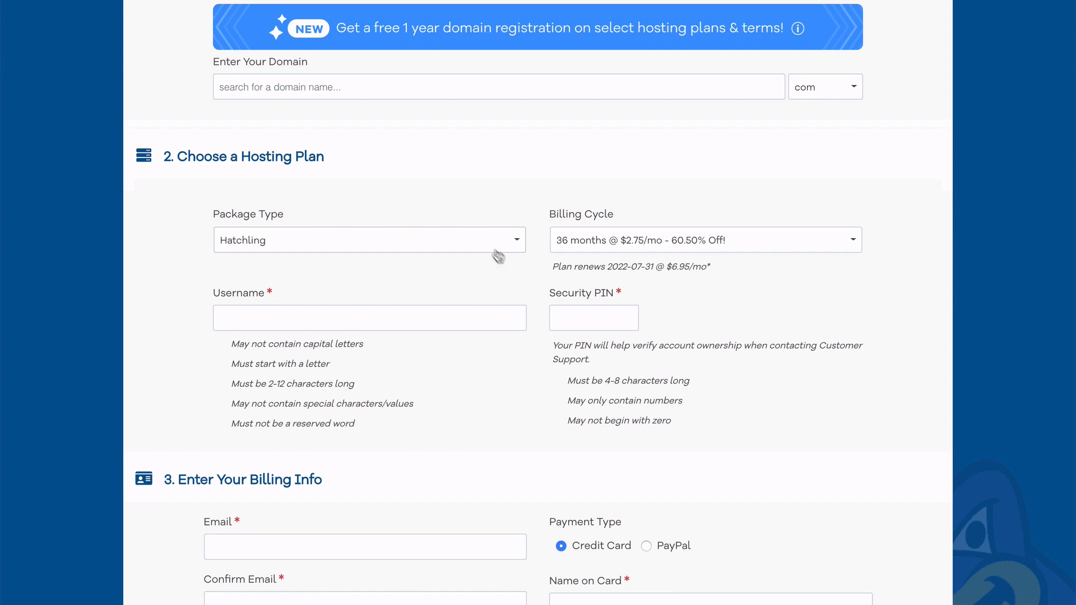
# - Choose the 12 months at $3.58/mo billing cycle and the Hatchling package for the hosting plan
pyautogui.click(599, 244)
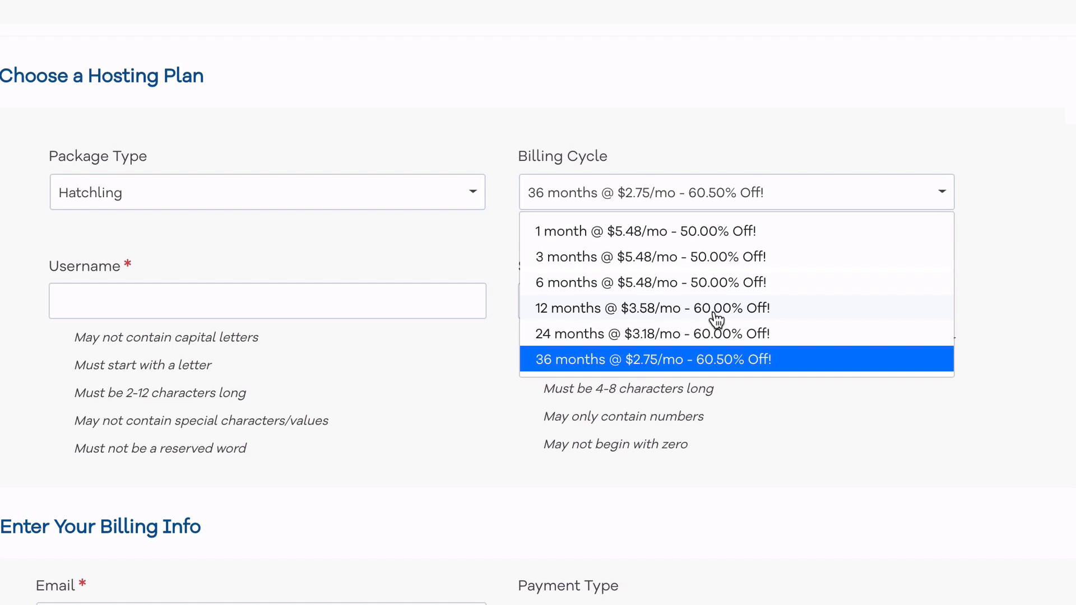
pyautogui.click(715, 314)
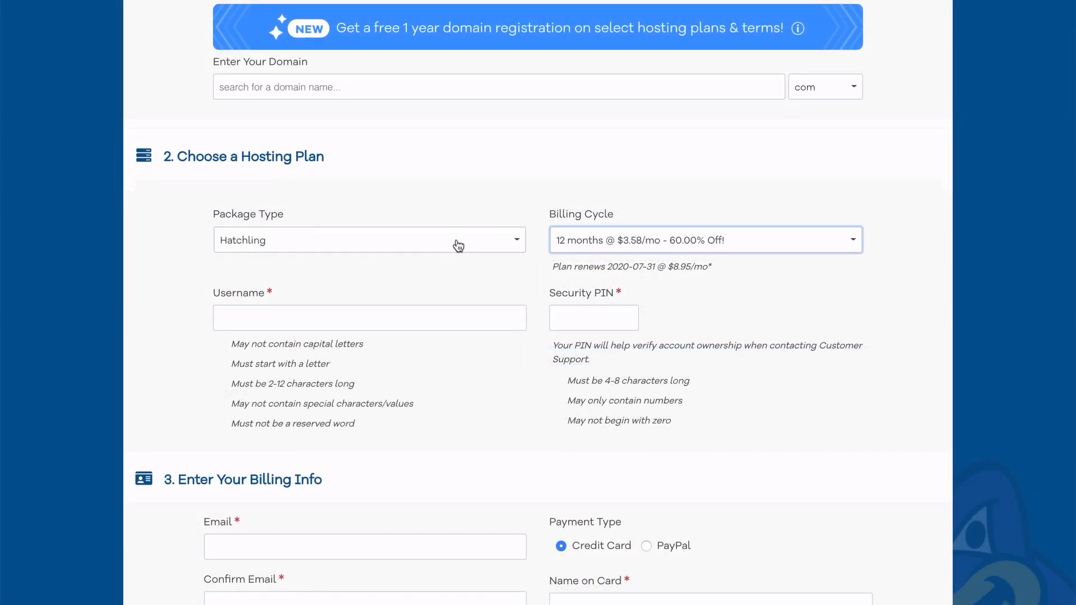
pyautogui.click(459, 246)
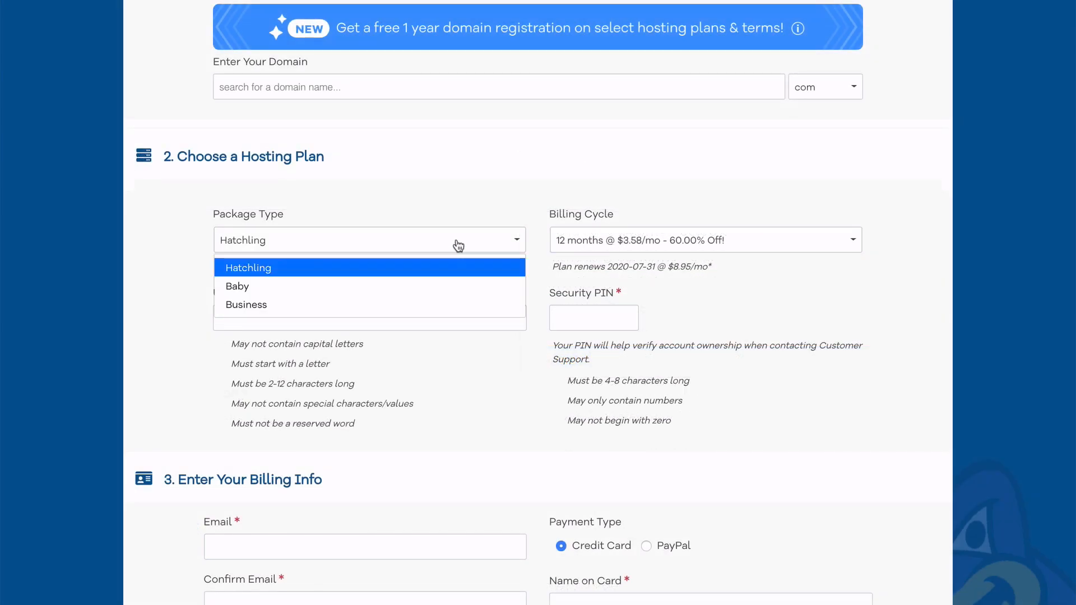
pyautogui.click(282, 273)
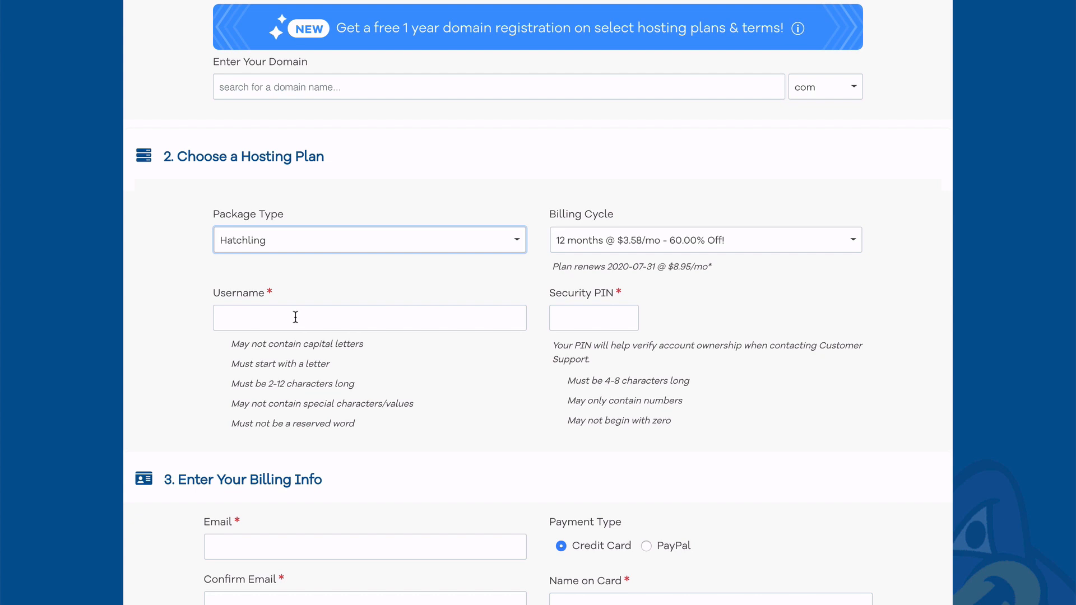
pyautogui.click(140, 335)
# - Deselect the SiteLock Monitoring and CodeGuard Site Backup options among the additional services
pyautogui.scroll(-1, 140, 335)
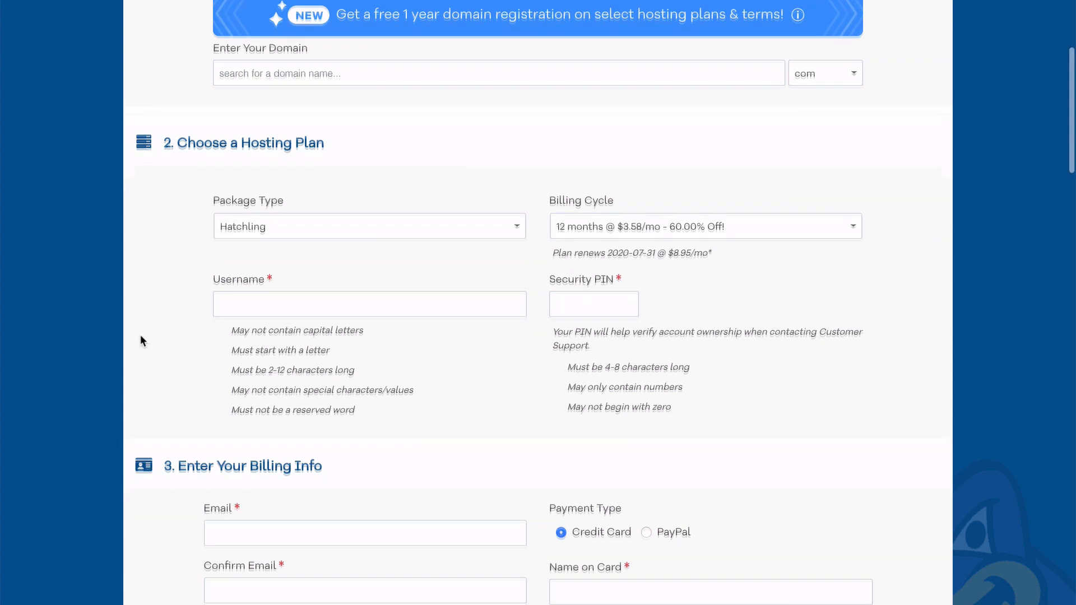
pyautogui.scroll(-6, 140, 335)
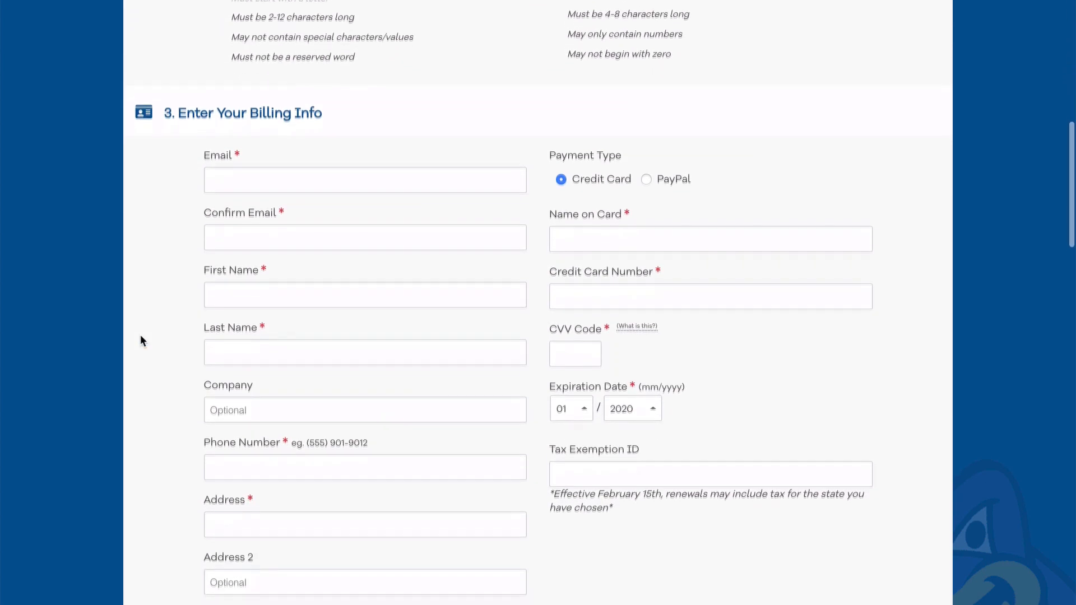
pyautogui.scroll(-1, 141, 340)
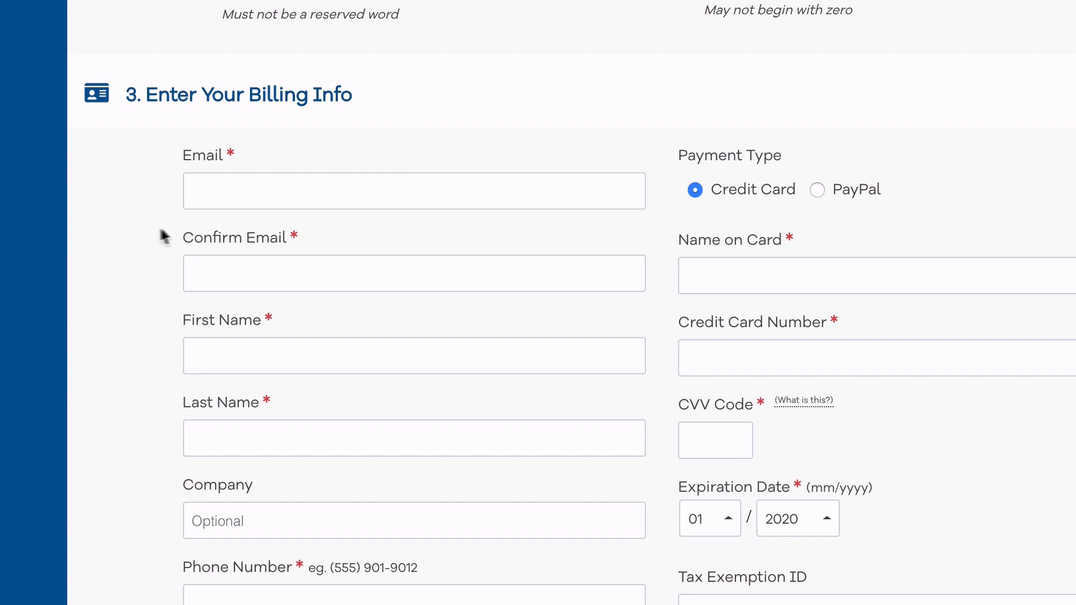
pyautogui.scroll(-3, 121, 234)
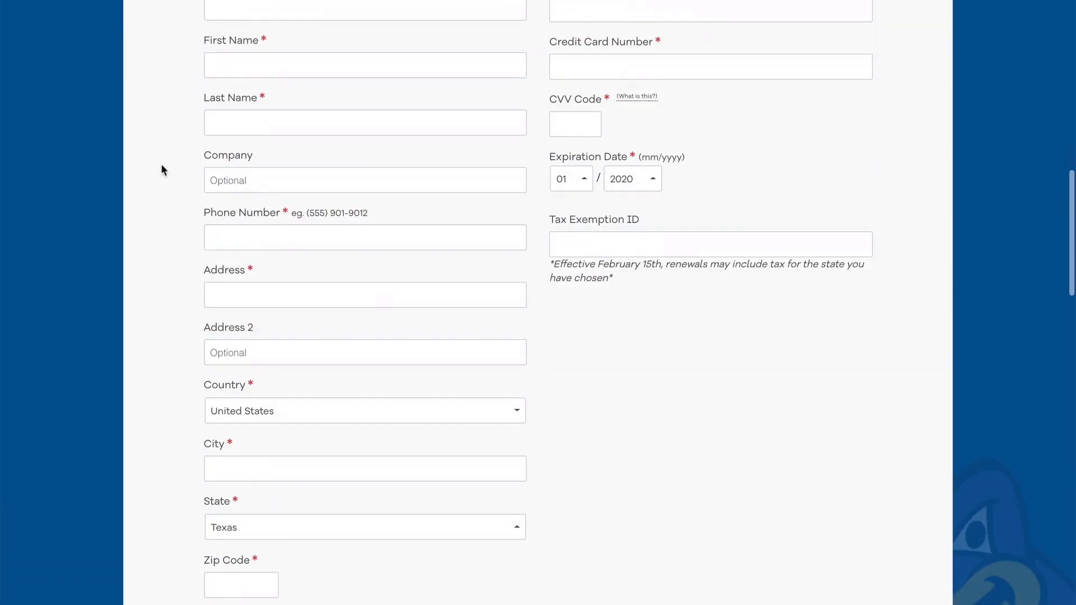
pyautogui.scroll(-10, 162, 169)
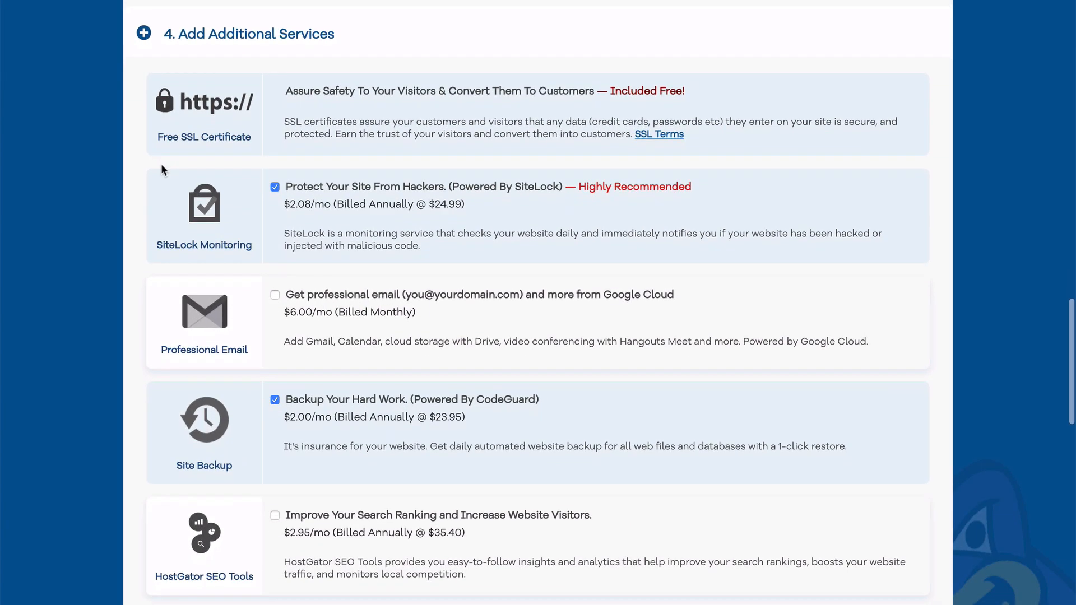
pyautogui.click(275, 187)
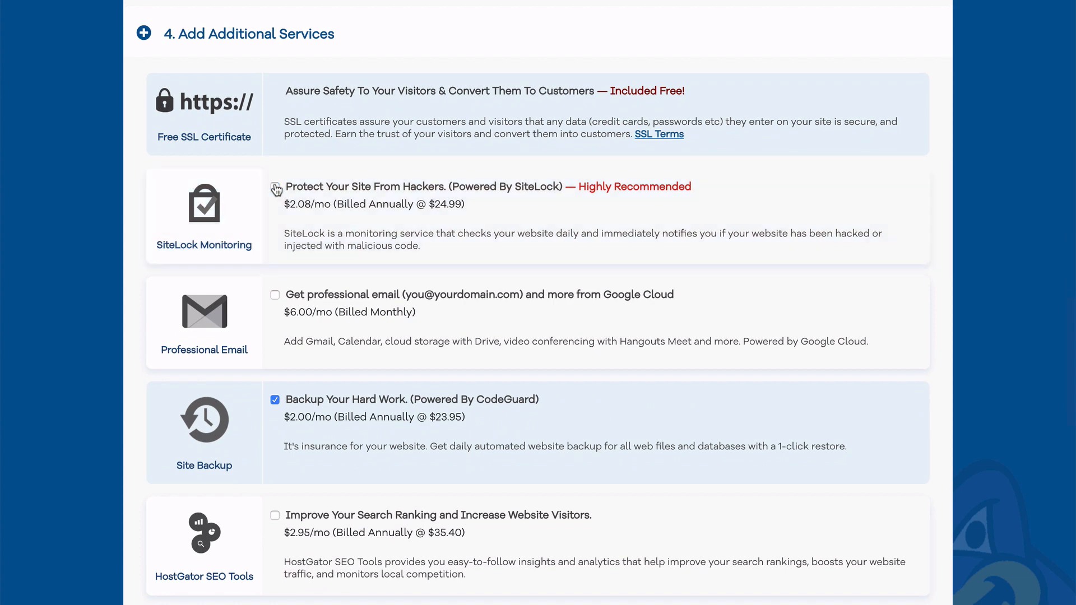
pyautogui.click(275, 400)
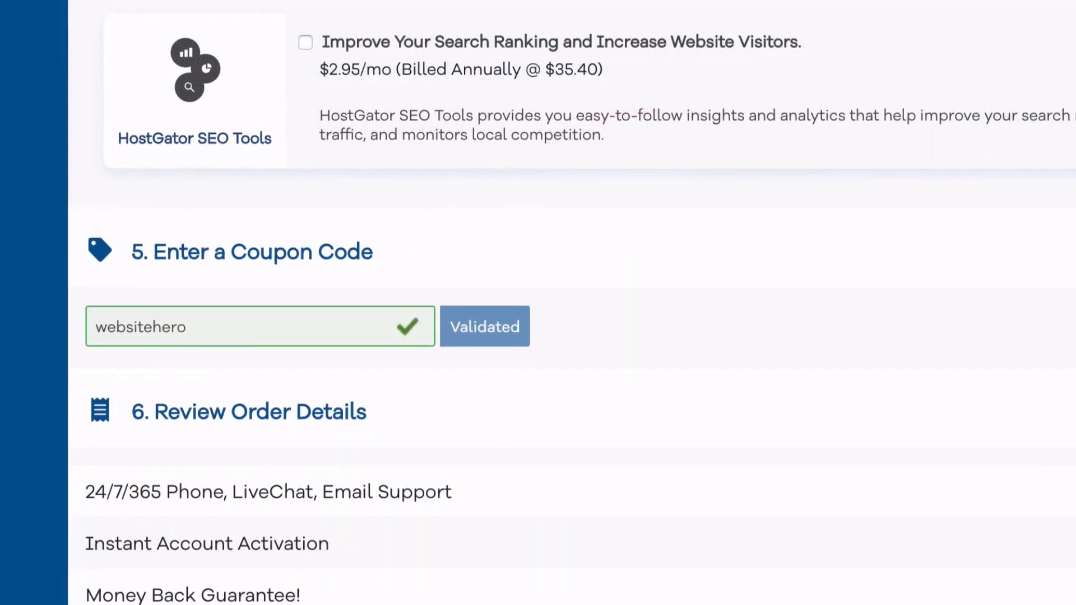
# - Review the coupon and order details, and agree to HostGator's Terms of Service, Cancellation Policy and Privacy Policy
pyautogui.scroll(-1, 538, 303)
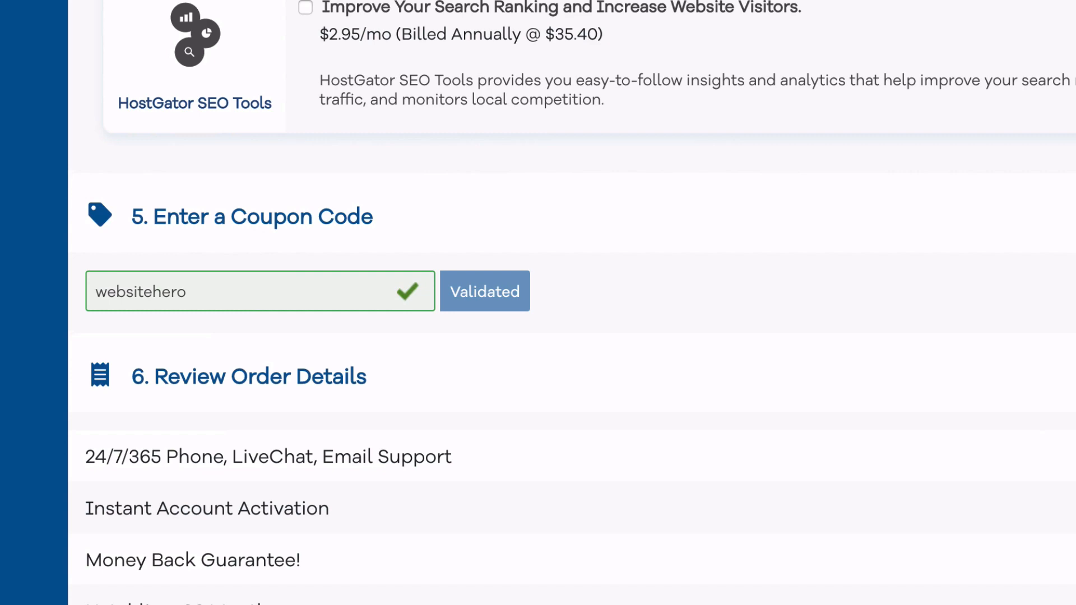
pyautogui.scroll(-3, 442, 277)
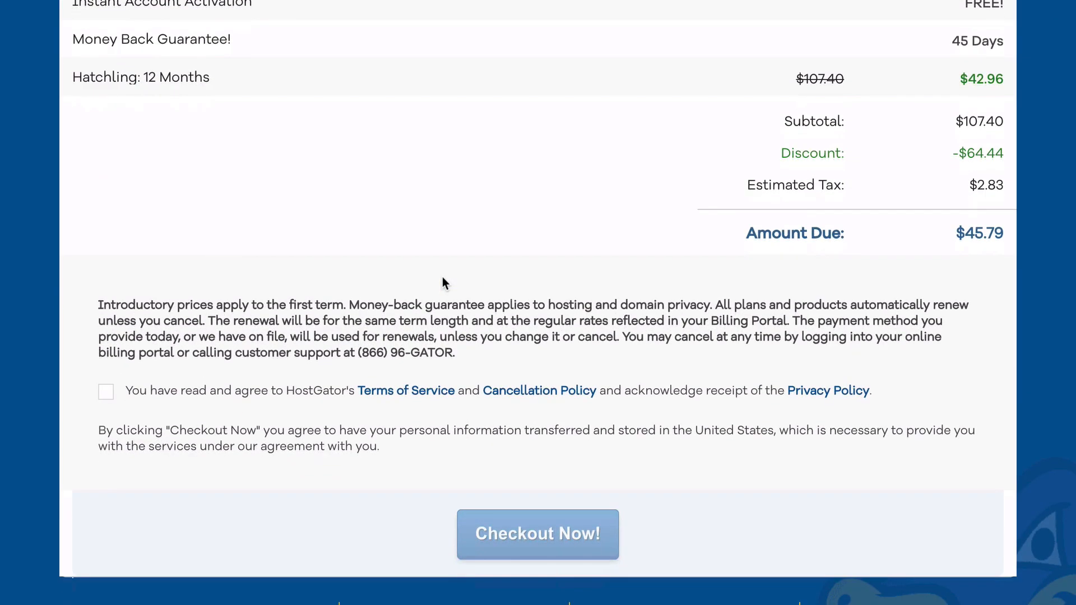
pyautogui.click(104, 397)
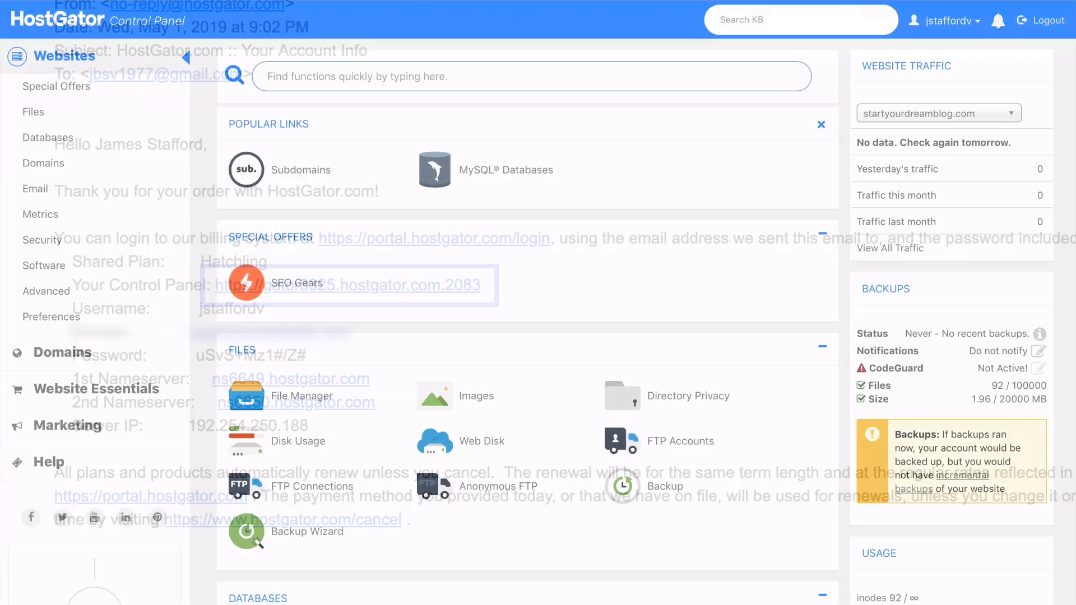
# - Use PHP Selector to update the .php file extension processing to PHP 7.0, and open QuickInstall from the Software section
pyautogui.scroll(-9, 528, 322)
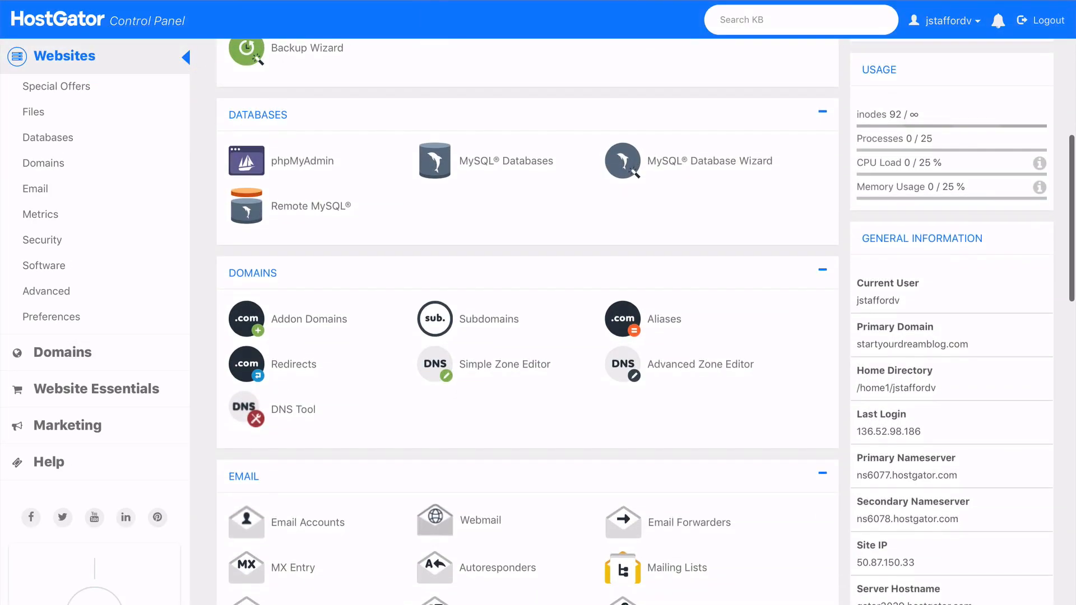
pyautogui.scroll(-14, 528, 322)
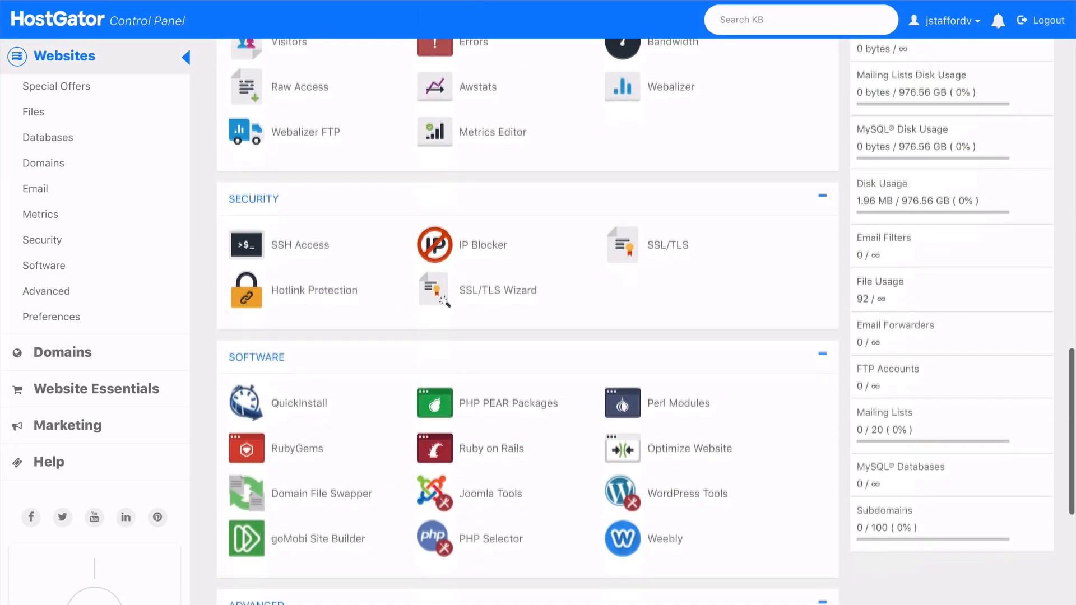
pyautogui.scroll(-5, 528, 322)
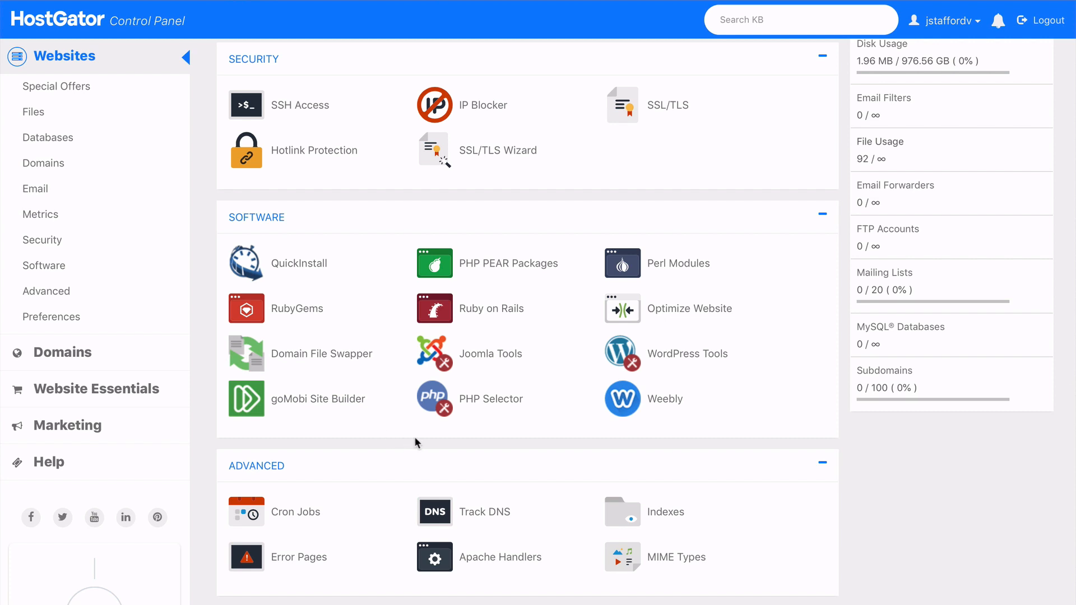
pyautogui.click(489, 404)
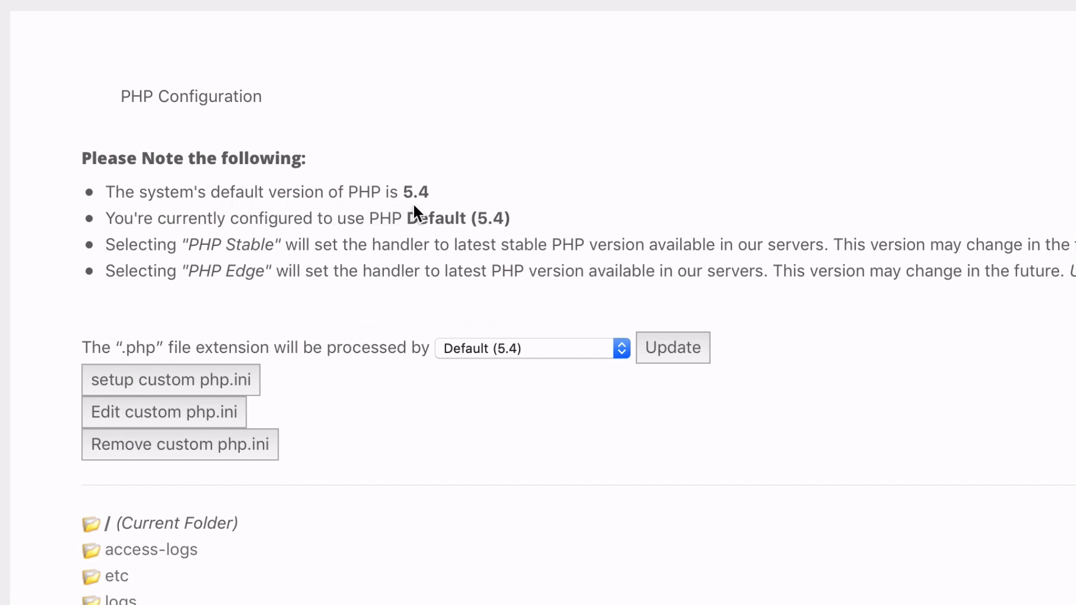
pyautogui.click(539, 346)
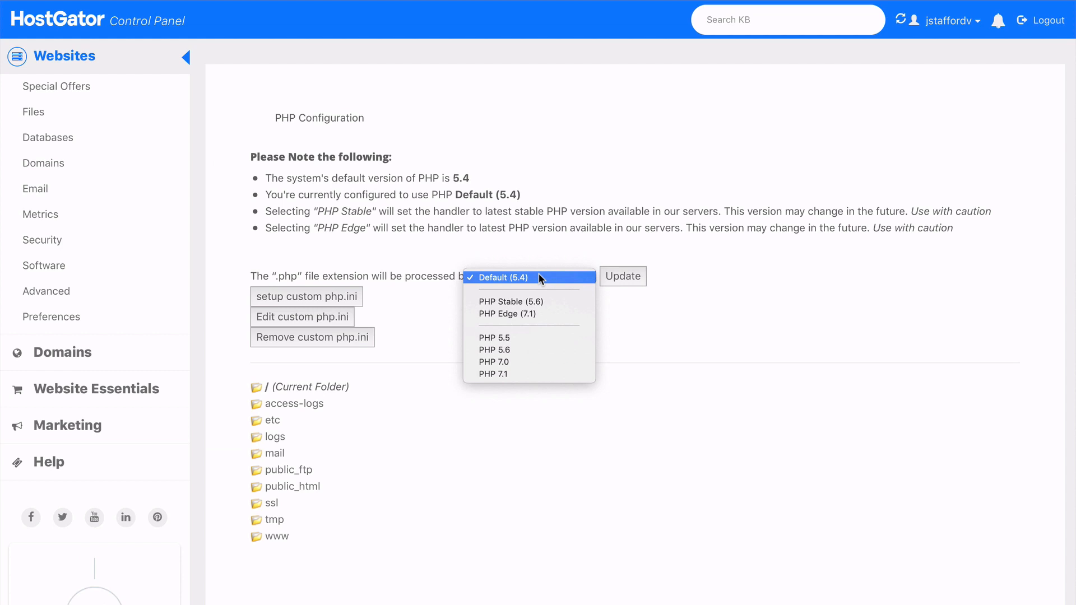
pyautogui.click(515, 362)
pyautogui.click(623, 276)
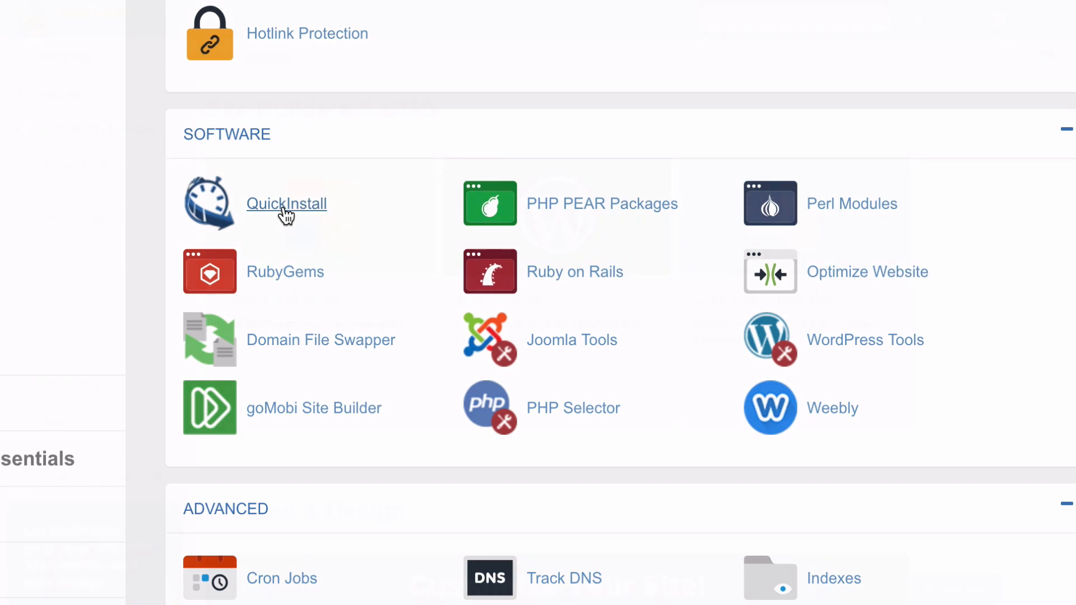
pyautogui.click(285, 213)
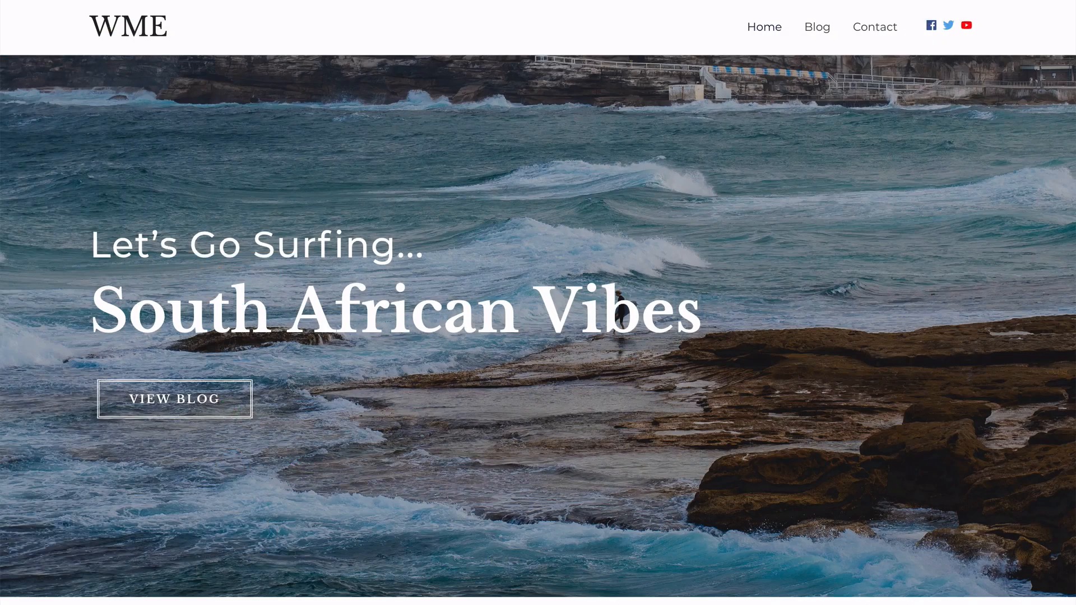
# - Look over the WME homepage from the South African Vibes banner through the From the Blog section and back
pyautogui.scroll(-5, 538, 302)
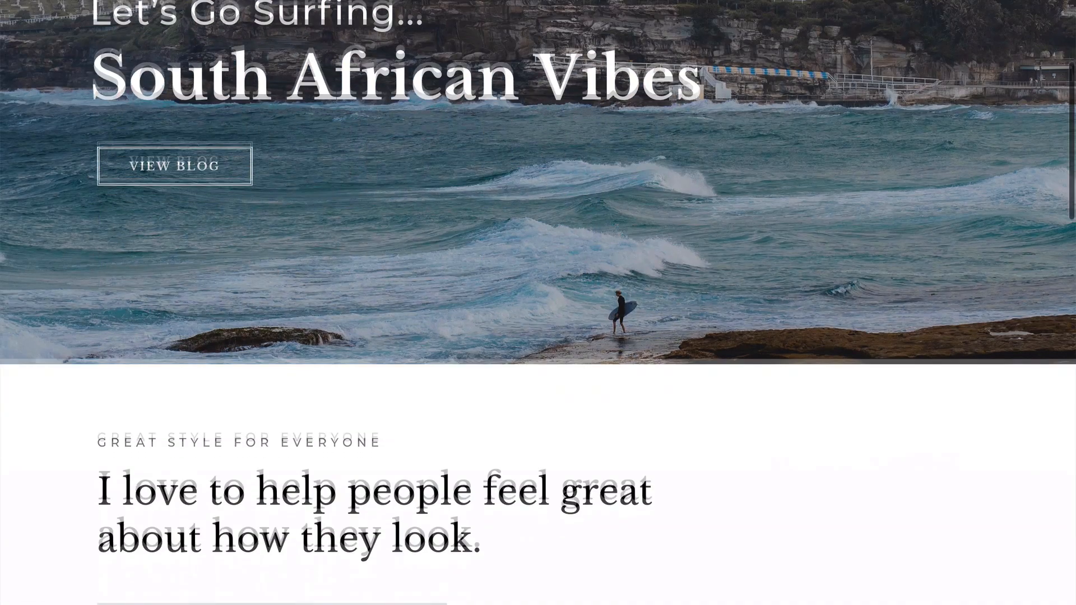
pyautogui.scroll(-12, 538, 303)
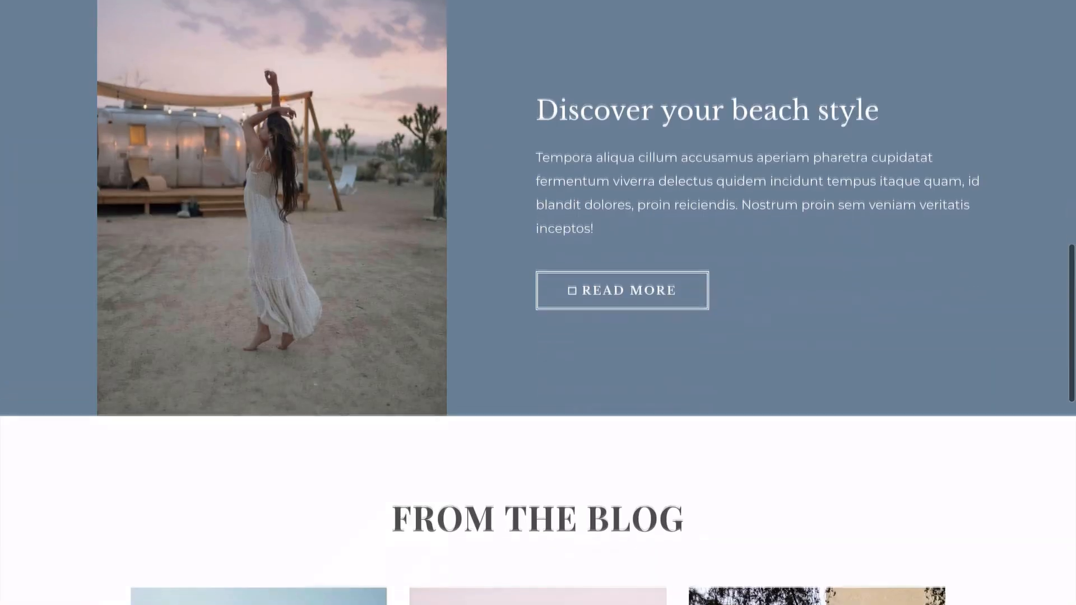
pyautogui.scroll(-7, 538, 303)
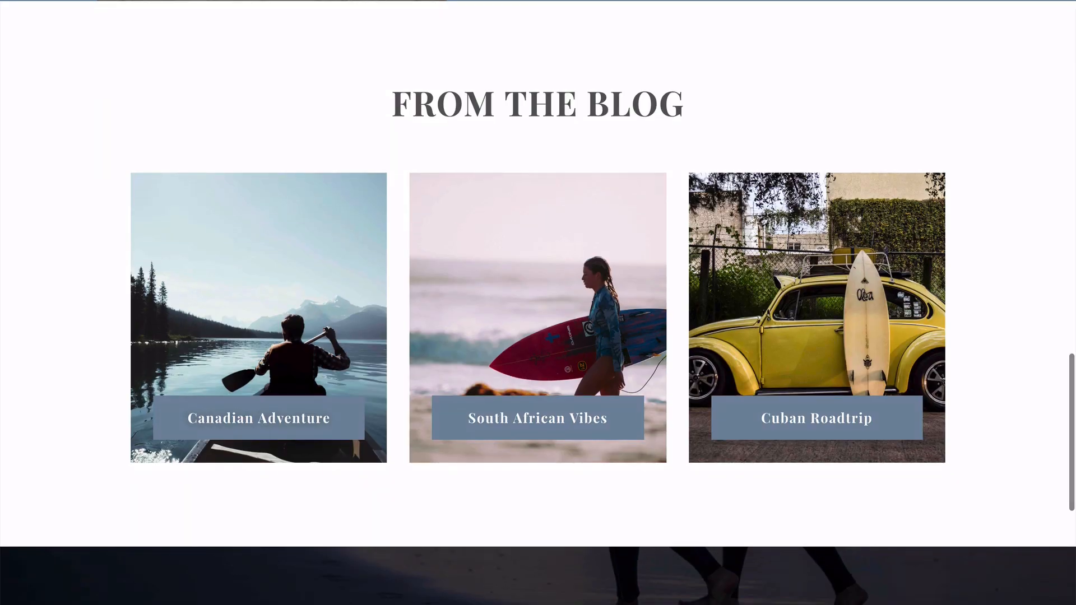
pyautogui.scroll(-3, 538, 302)
pyautogui.scroll(20, 538, 303)
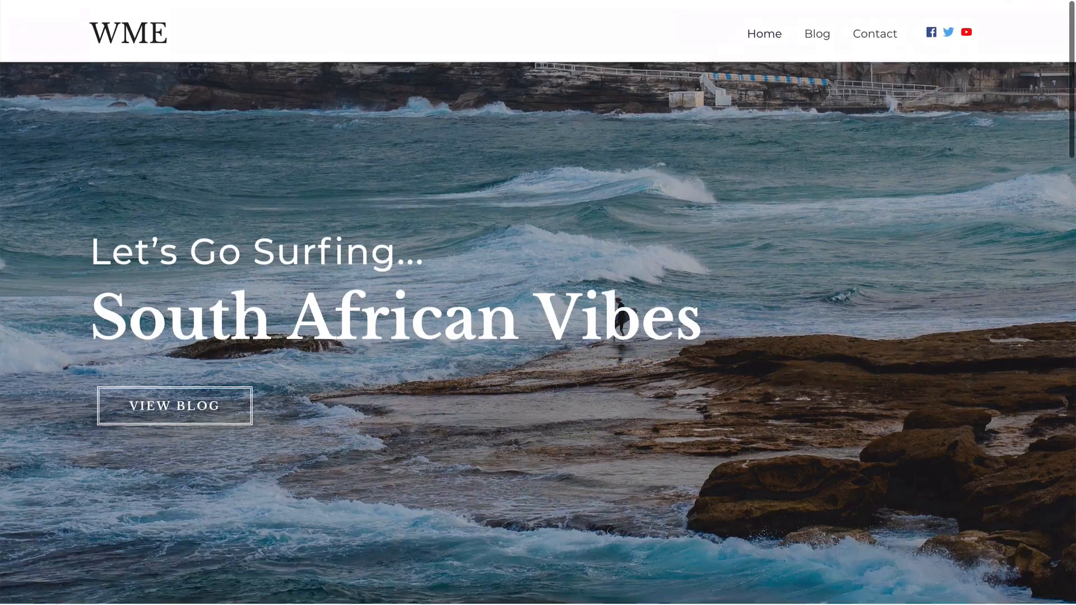